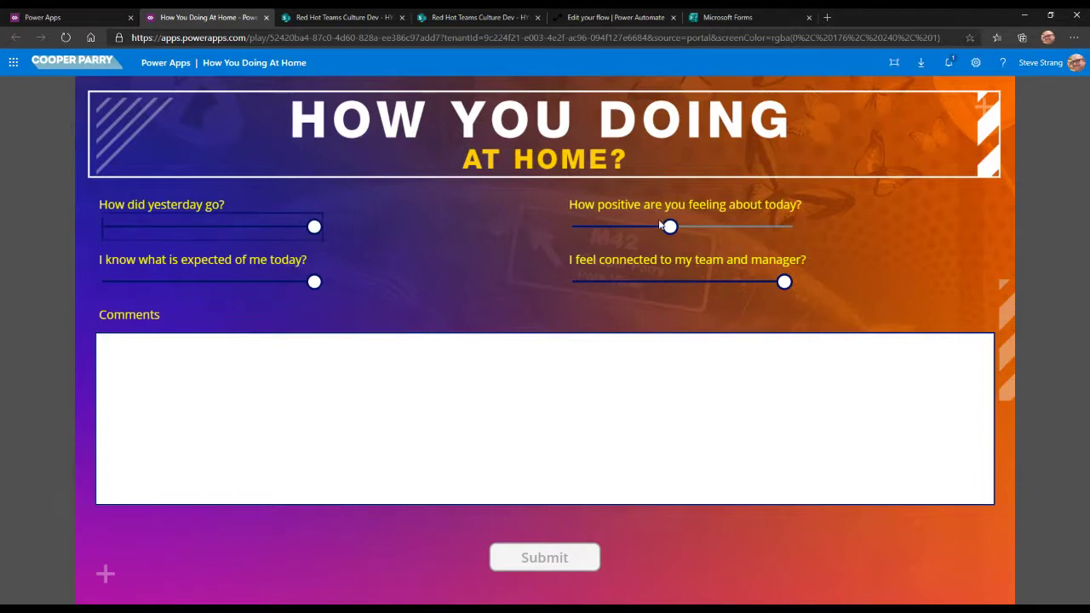
Set the rating for feeling positive about today to the maximum, enter the comment "test" and submit the survey form.
drag(645, 226, 787, 225)
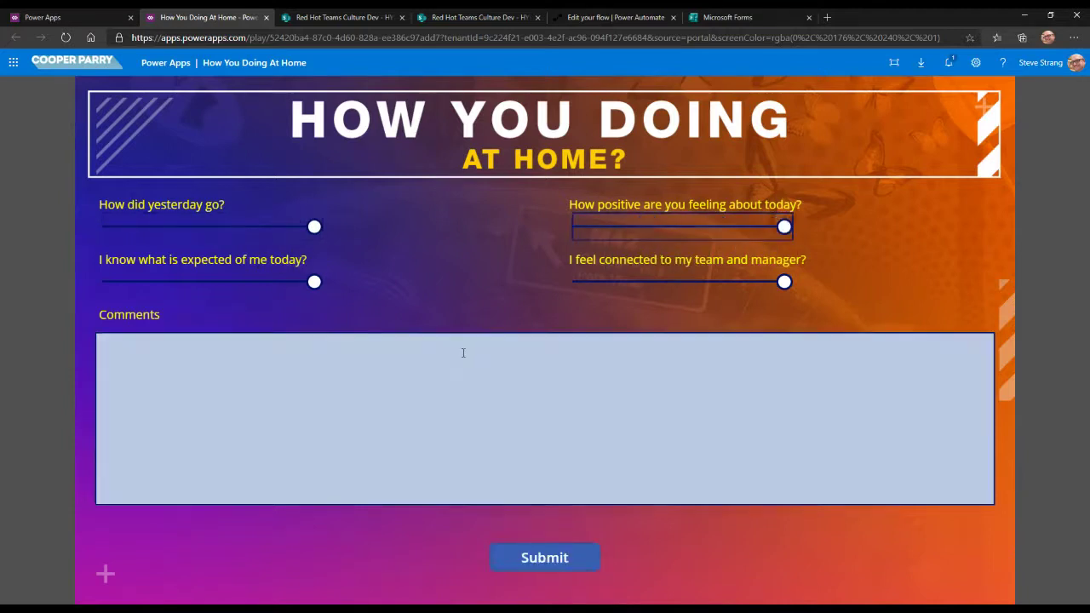
click(443, 377)
text(test)
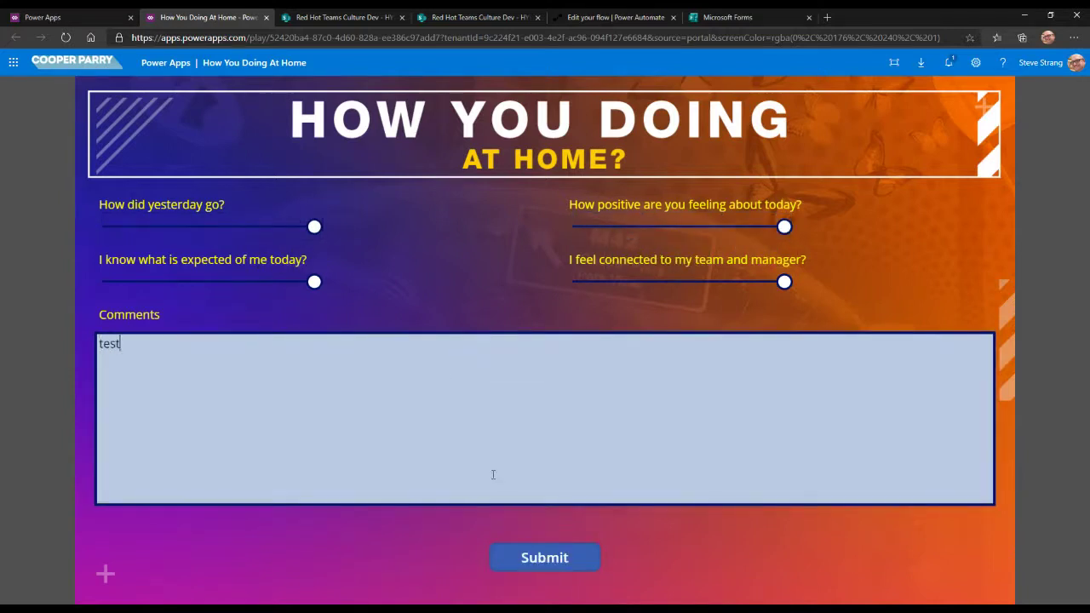
click(538, 567)
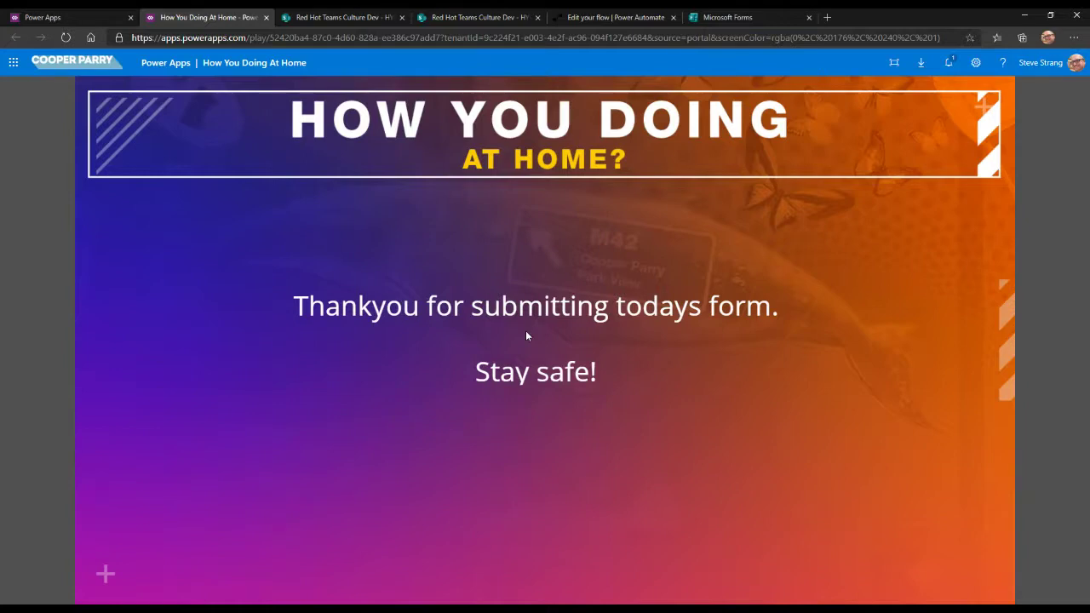
Check the HYDAH Users and HYDAH Data SharePoint lists for the submitted survey entry.
click(360, 20)
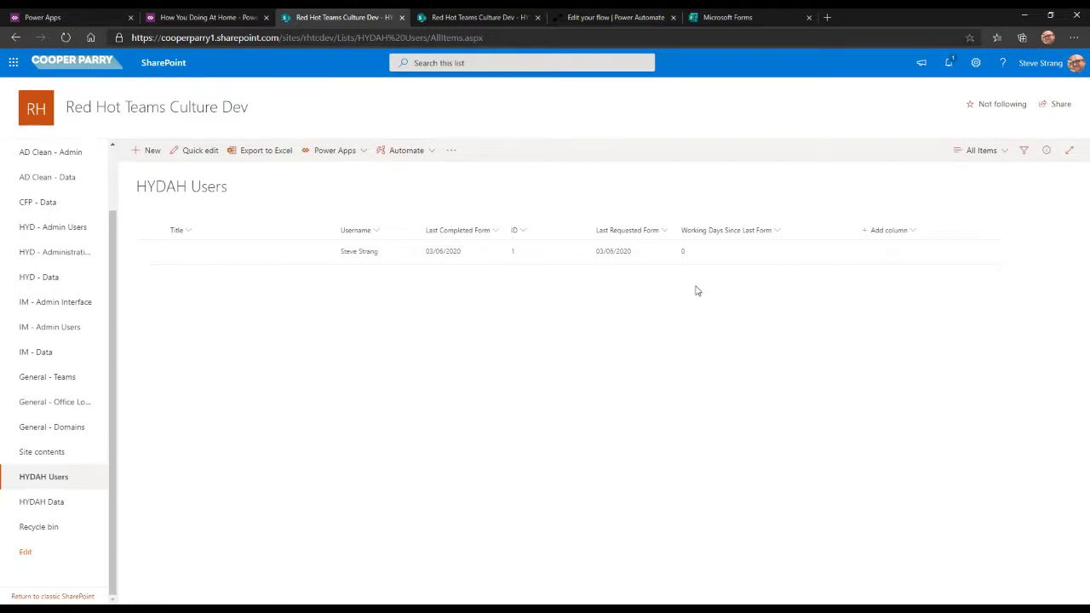
click(484, 18)
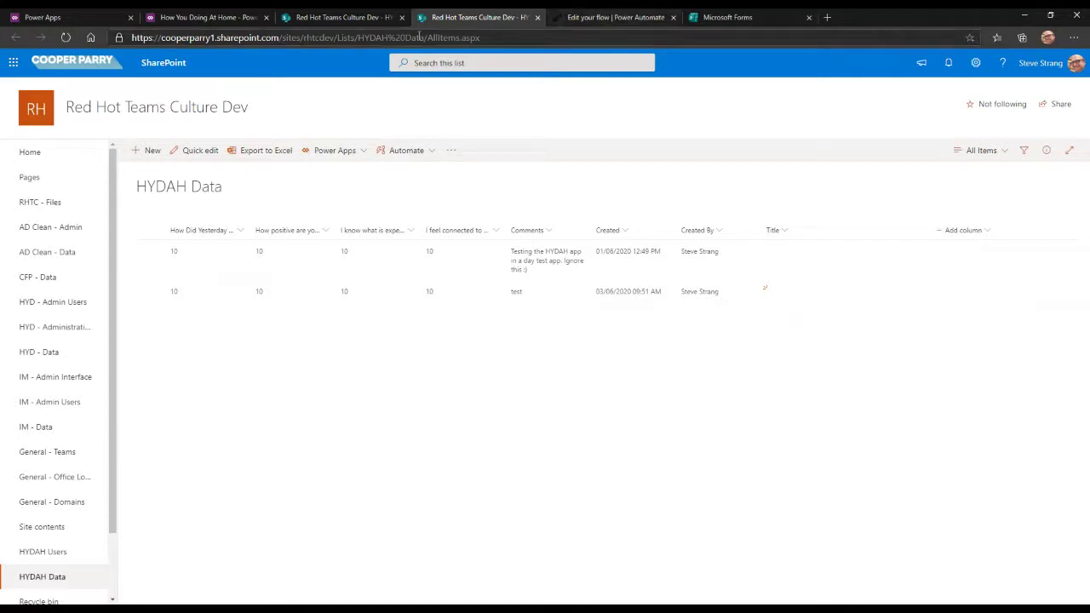
Review the HYDAH Daily Email flow's recurrence, weekday condition and email action in Power Automate, and return to the How You Doing At Home app.
click(648, 21)
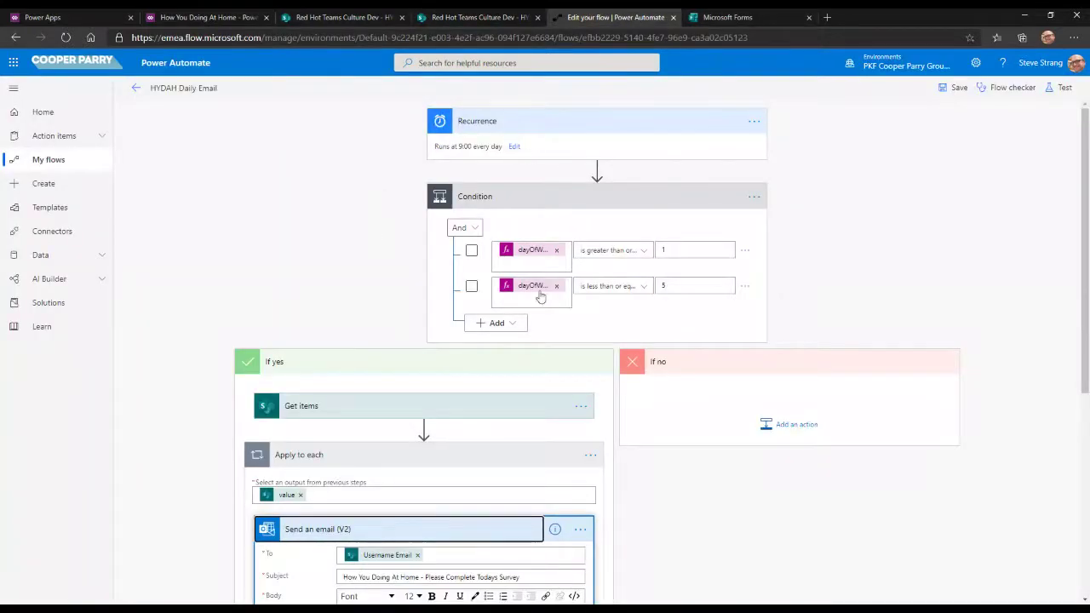
scroll(337, 366, down, 4)
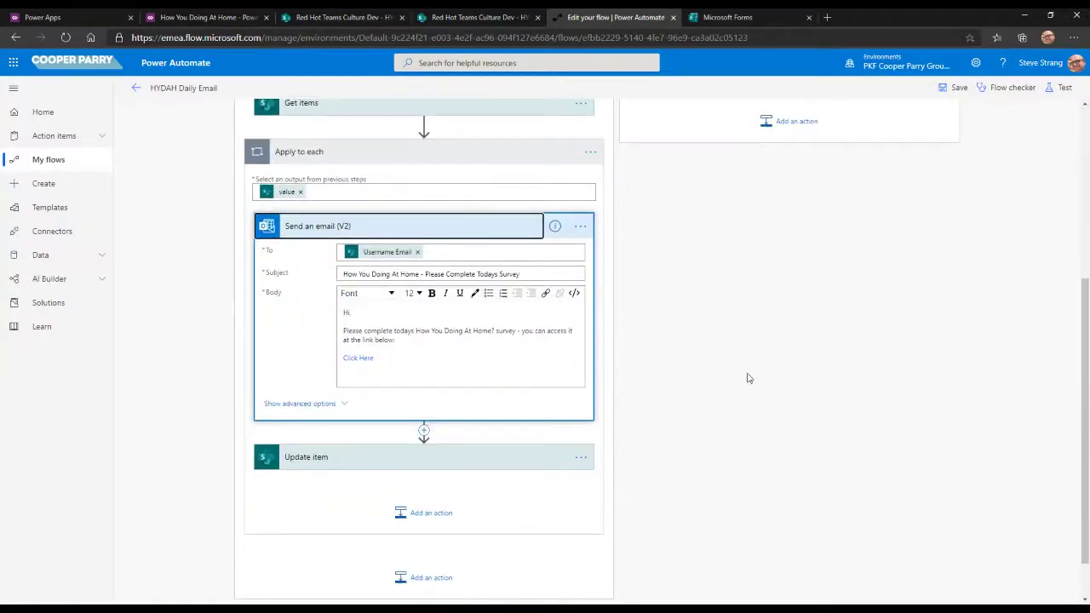
scroll(759, 378, up, 4)
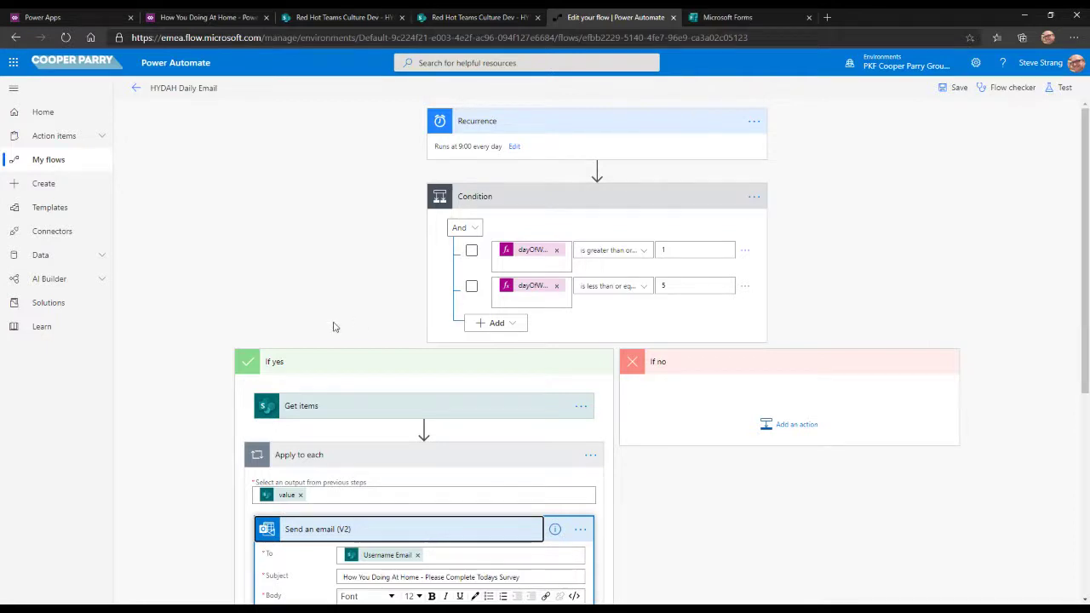
scroll(333, 328, down, 4)
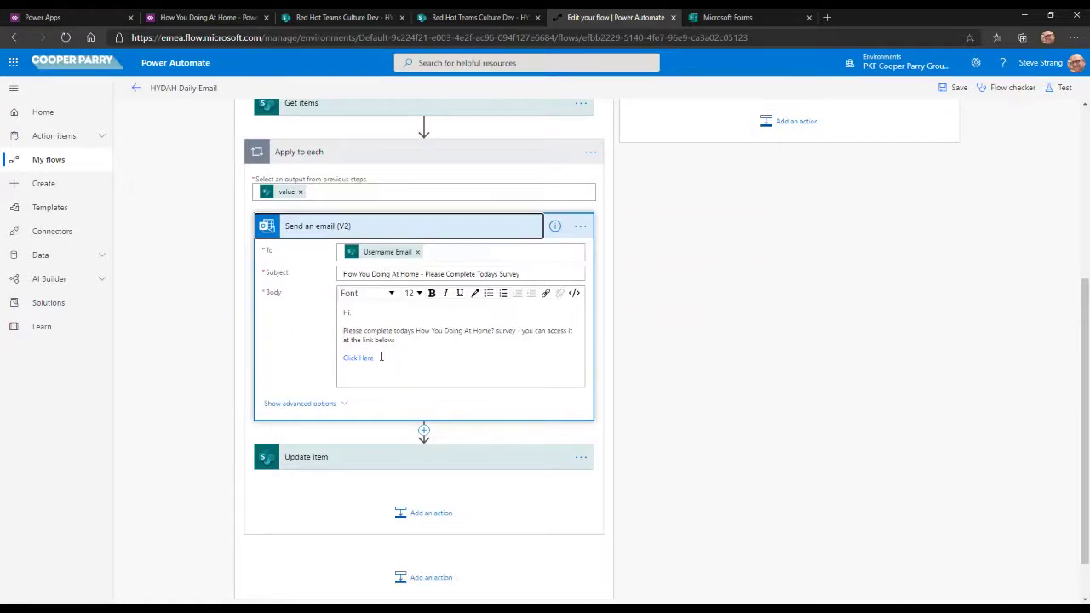
scroll(380, 356, up, 4)
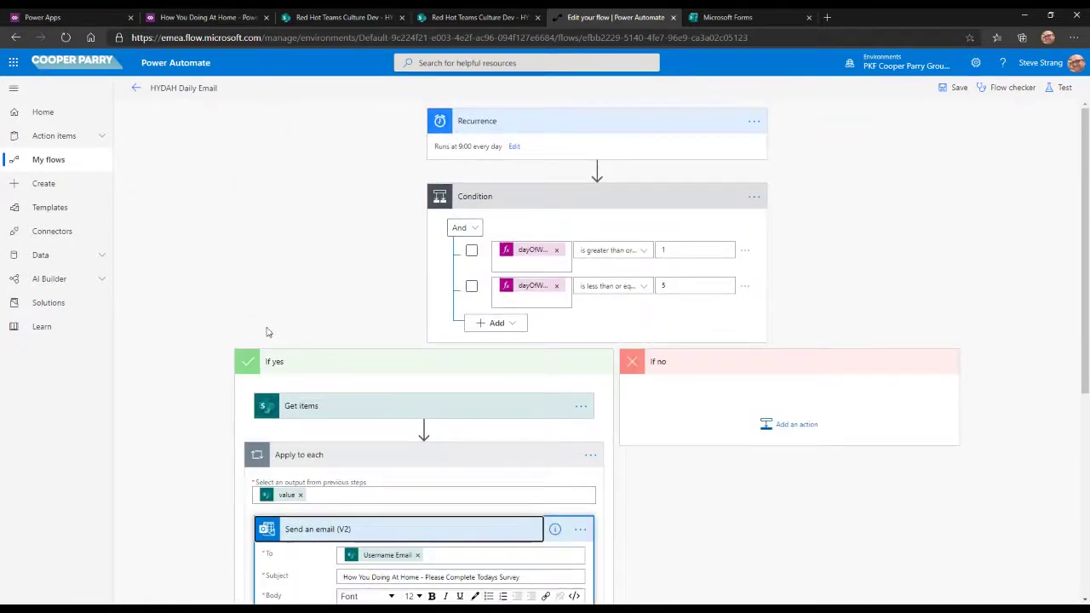
scroll(268, 332, down, 2)
scroll(267, 331, up, 2)
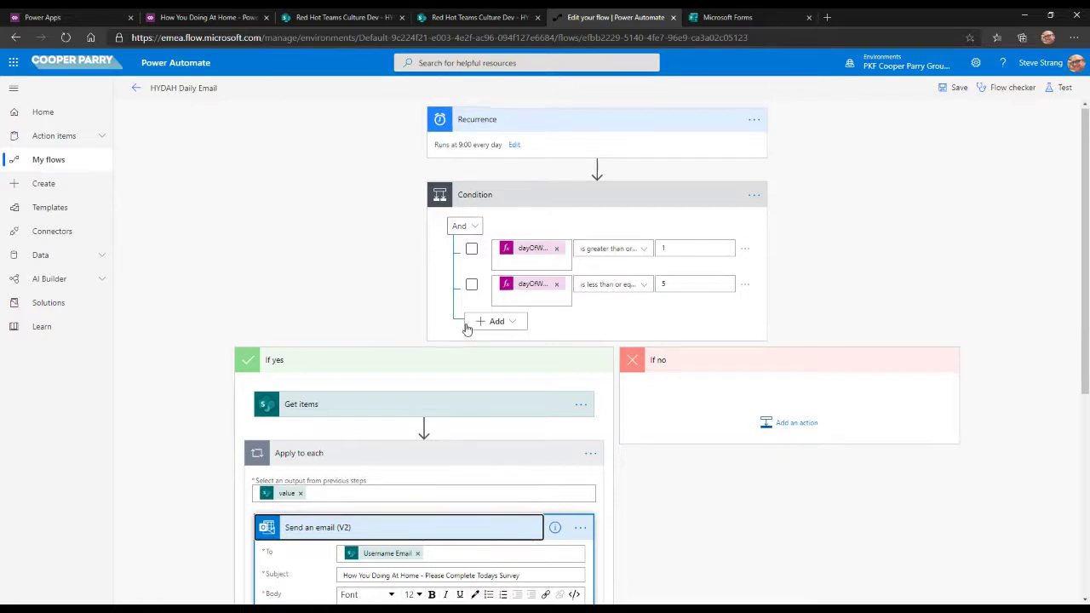
scroll(502, 314, down, 3)
click(332, 18)
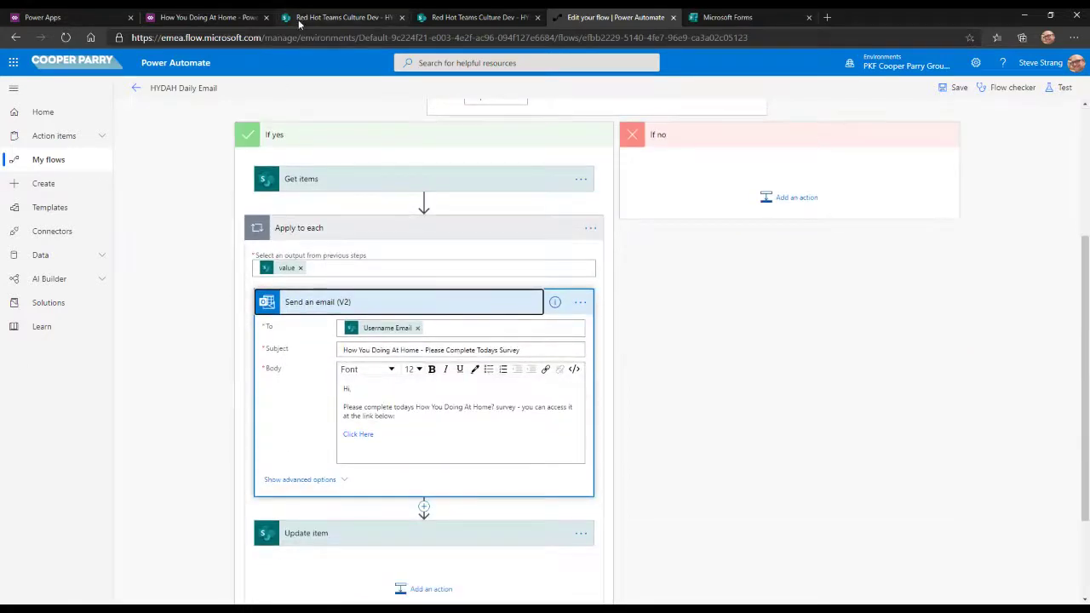
click(204, 17)
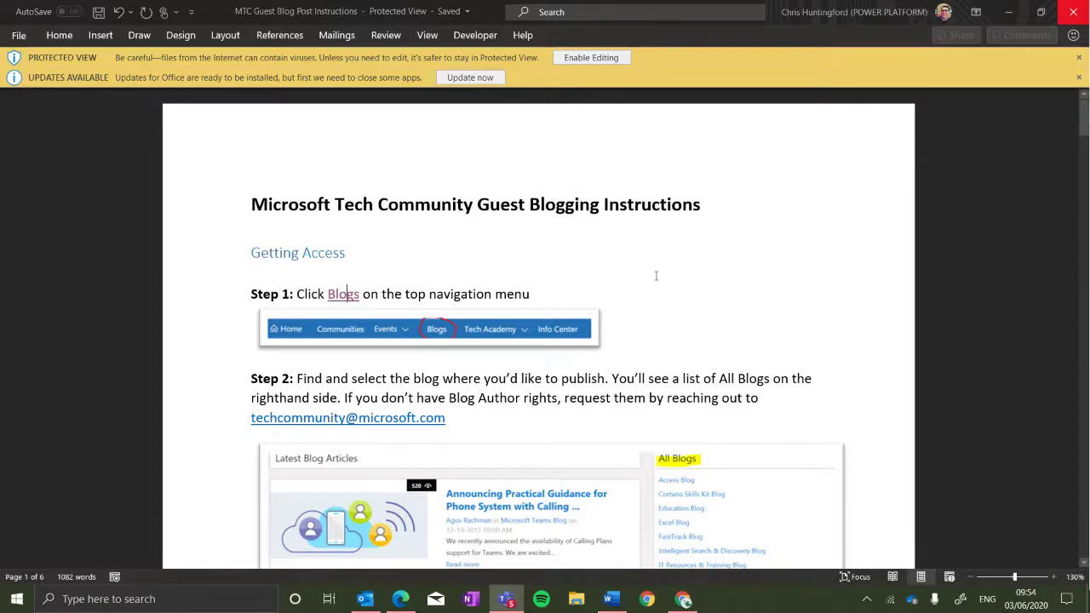
Close the MTC Guest Blog Post Instructions document in Word.
scroll(653, 275, down, 1)
scroll(652, 275, up, 1)
click(581, 57)
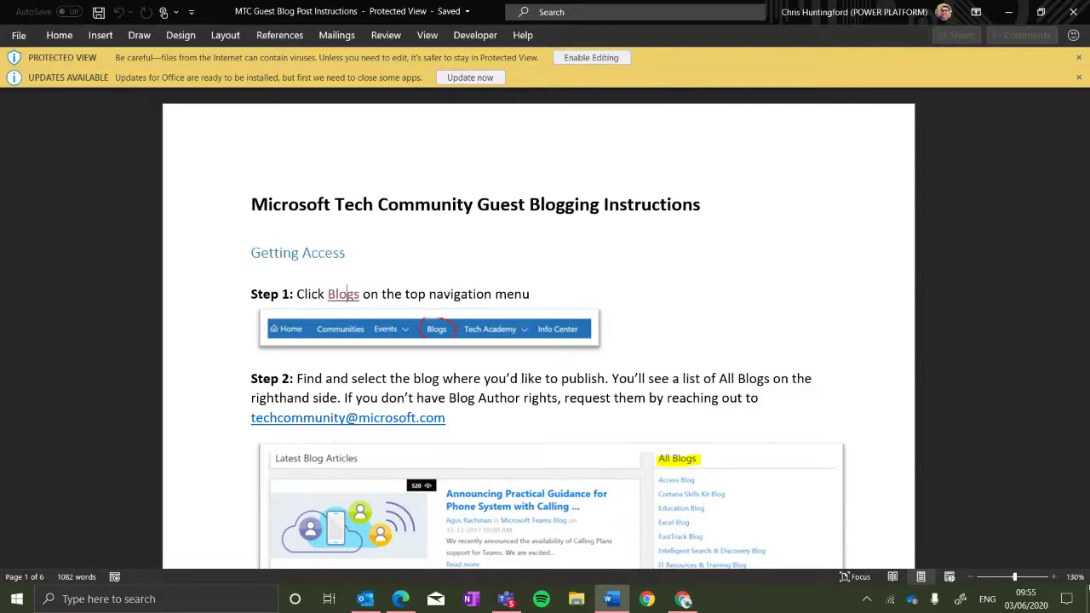
key(alt+Tab)
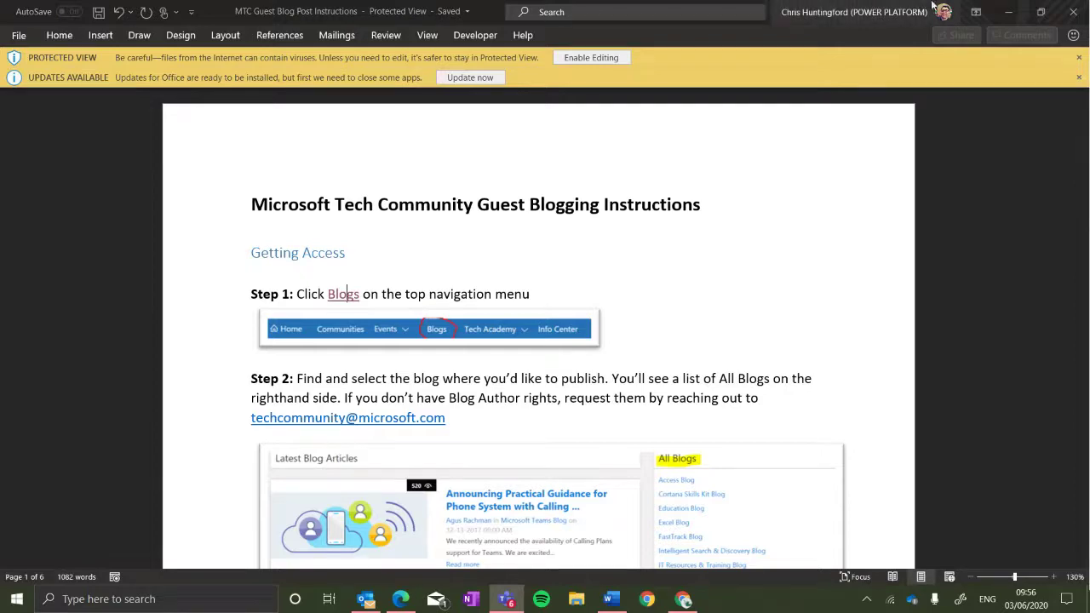
click(1072, 12)
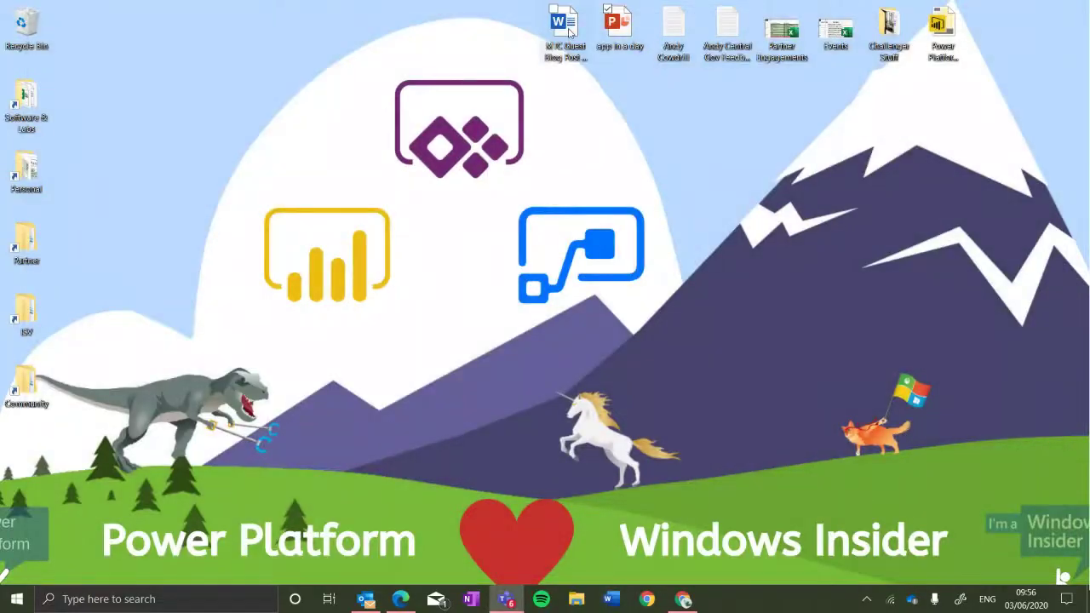
In File Explorer, open the App In A Day Workshop - How You Doing At Home document from the Cooper PArry folder under Desktop's Partner shortcut.
click(577, 599)
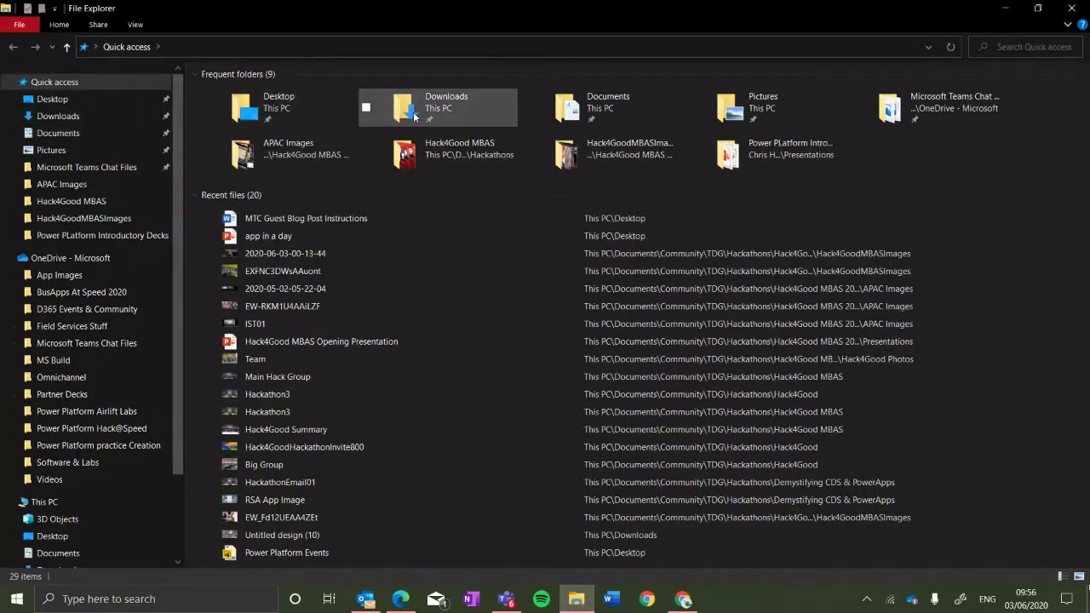
double_click(281, 107)
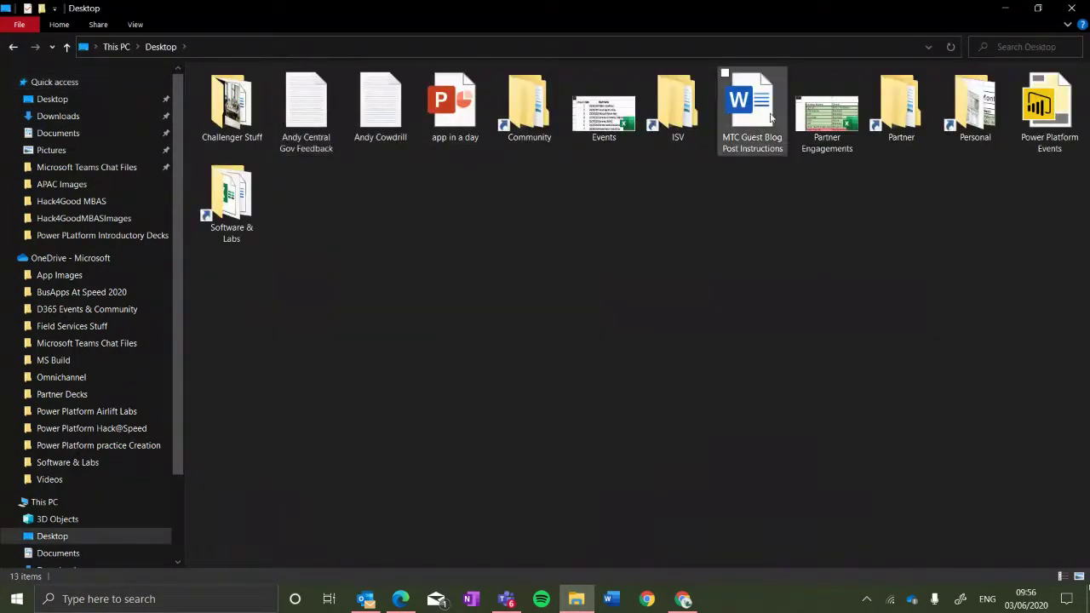
double_click(902, 106)
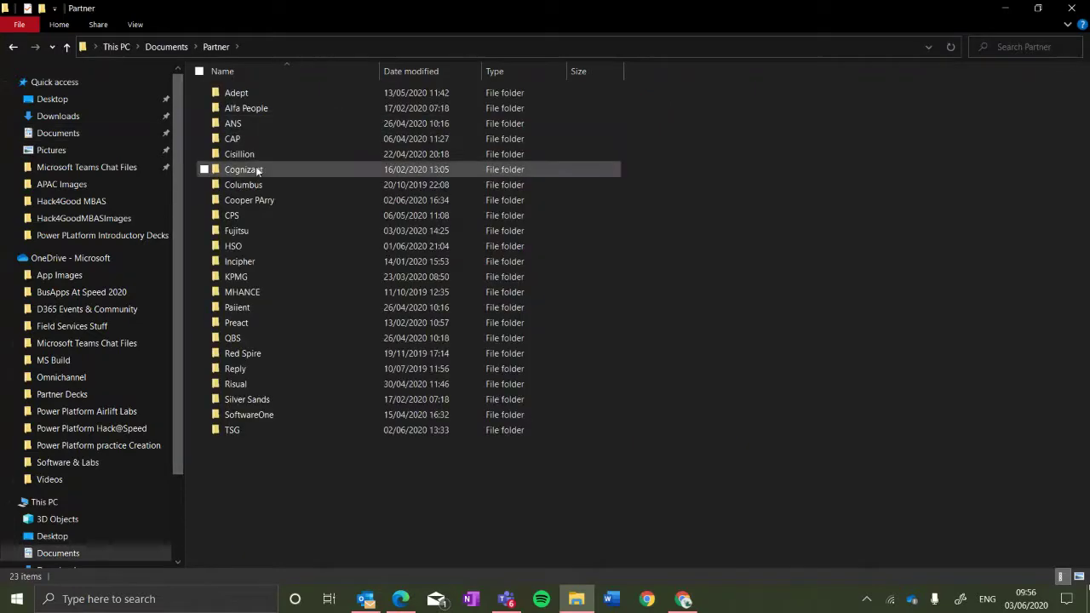
double_click(255, 198)
double_click(269, 108)
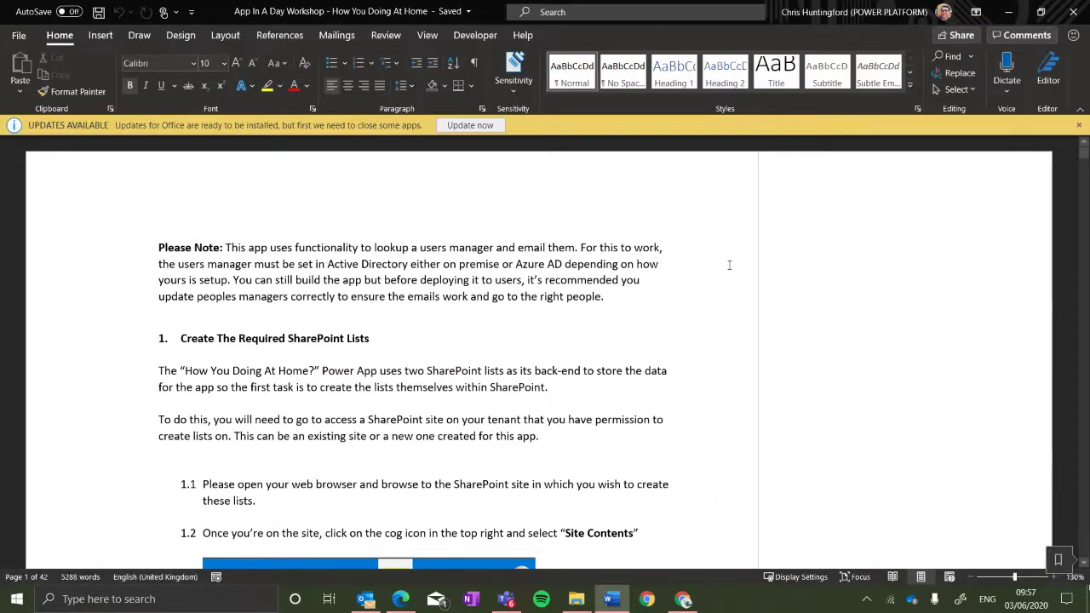
Read section 1 of the workshop guide on creating the HYDAH Users SharePoint list and its columns.
scroll(729, 265, down, 2)
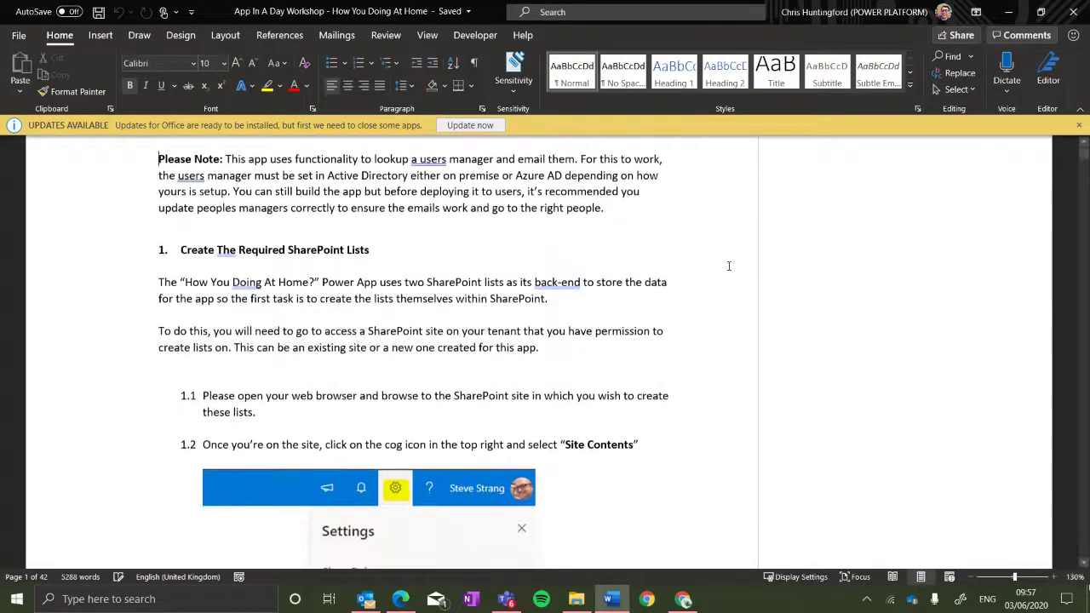
scroll(730, 266, down, 3)
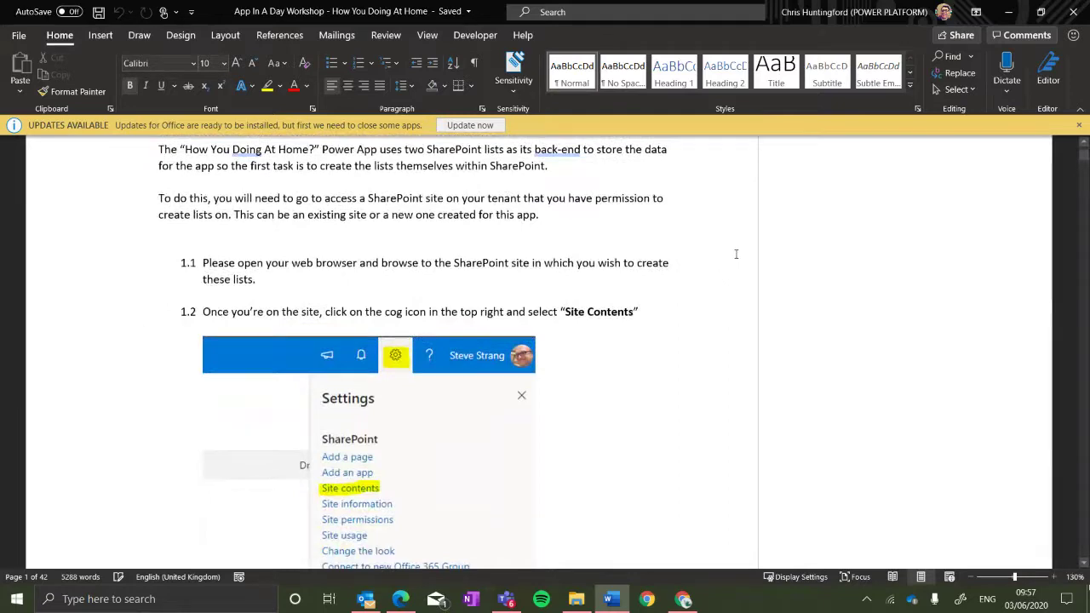
scroll(736, 254, down, 13)
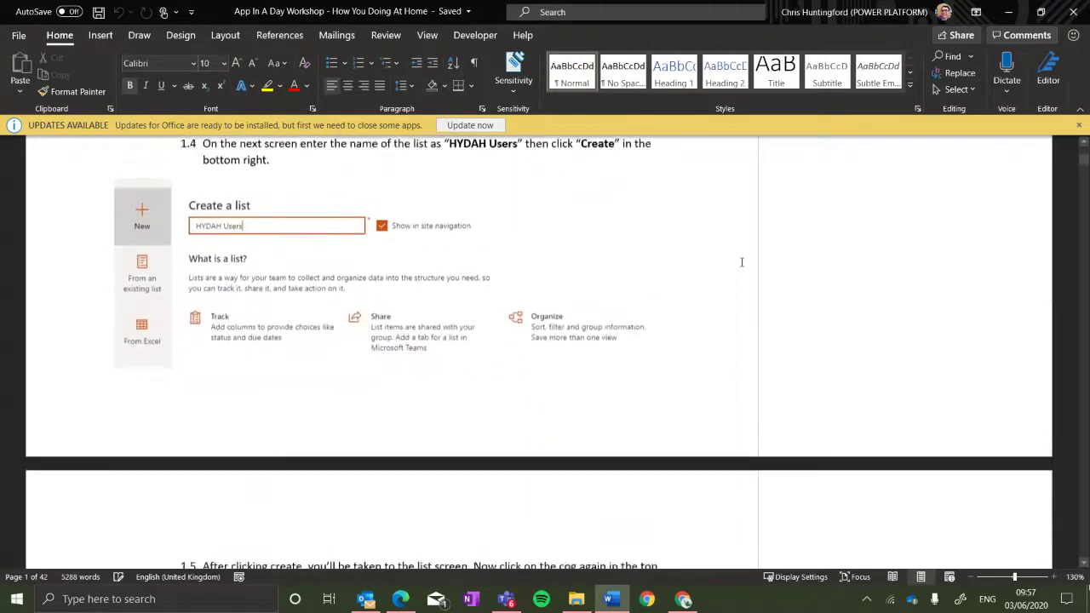
scroll(741, 263, down, 7)
scroll(741, 262, up, 4)
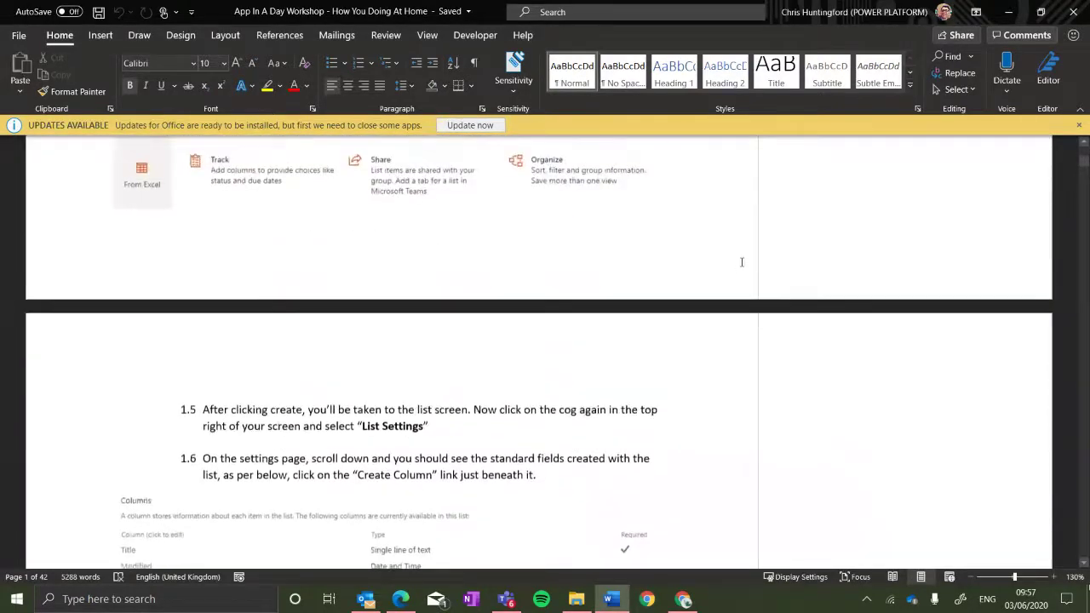
scroll(741, 262, up, 5)
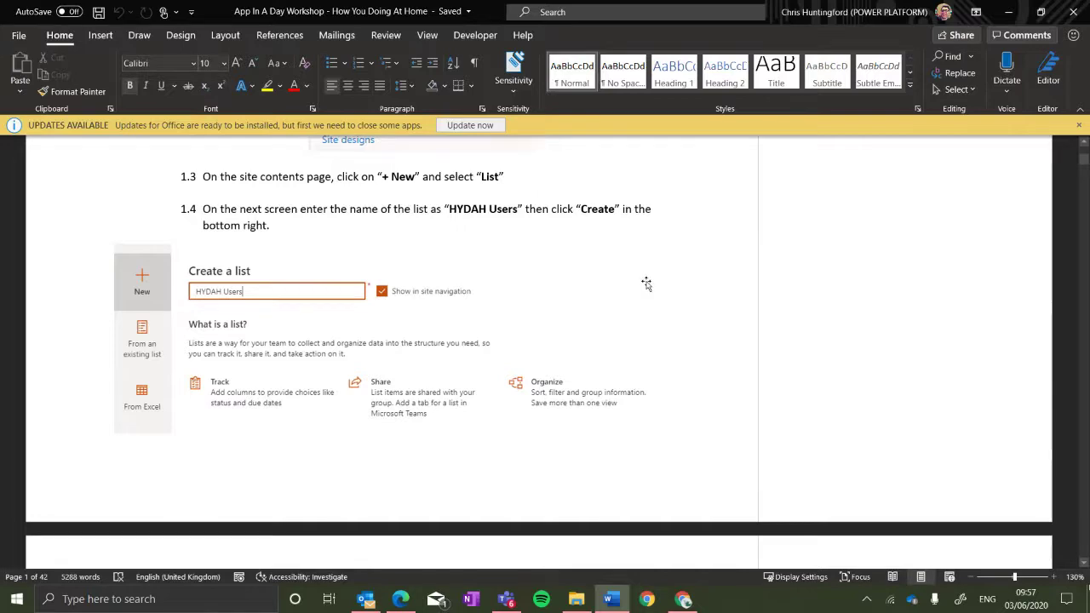
scroll(647, 284, up, 1)
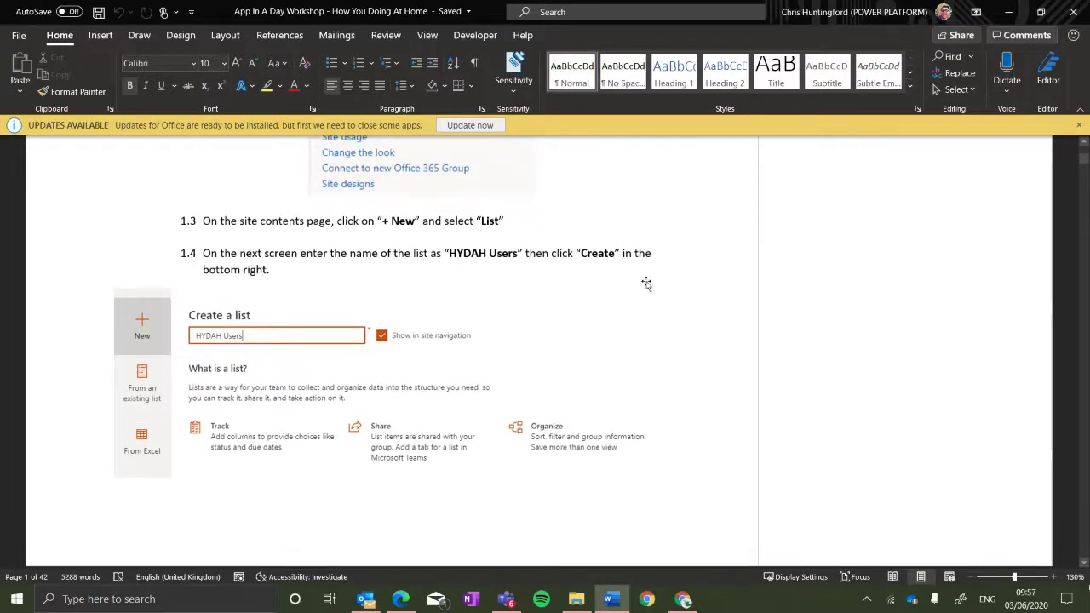
scroll(646, 284, down, 15)
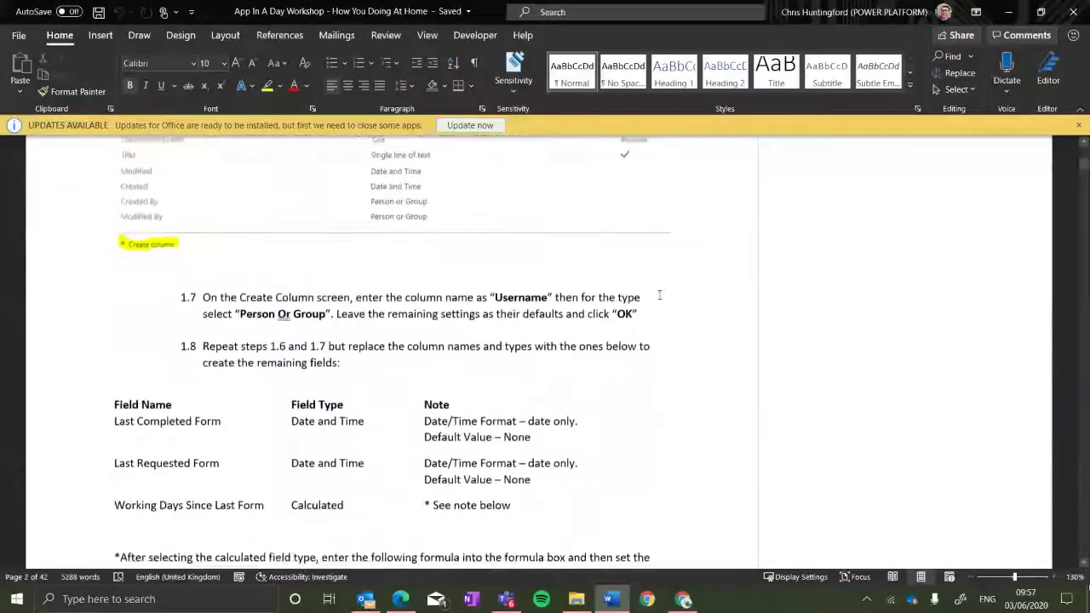
scroll(660, 295, down, 4)
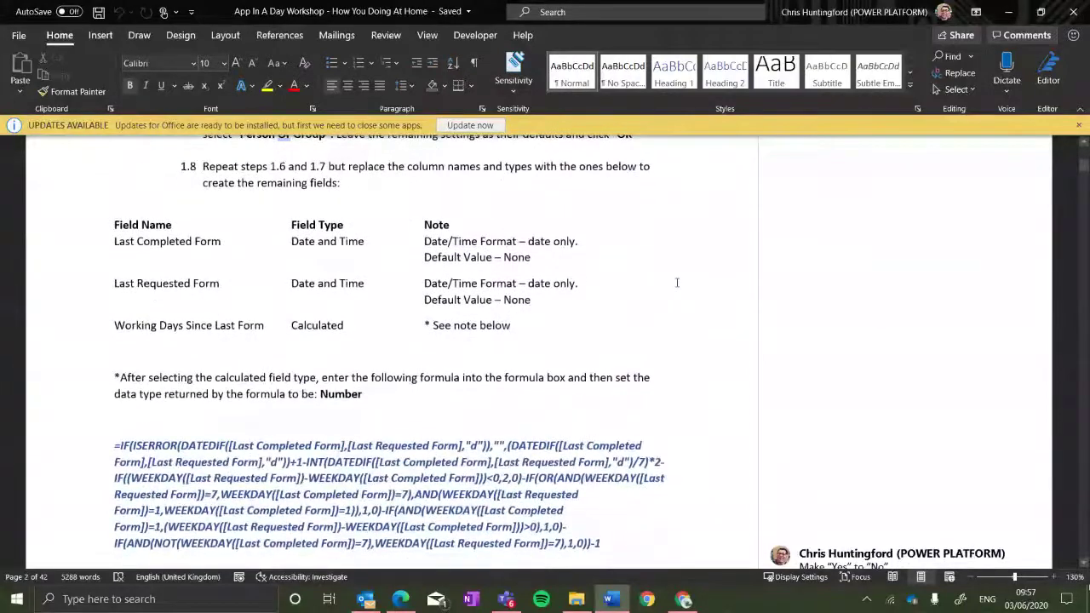
scroll(677, 283, up, 15)
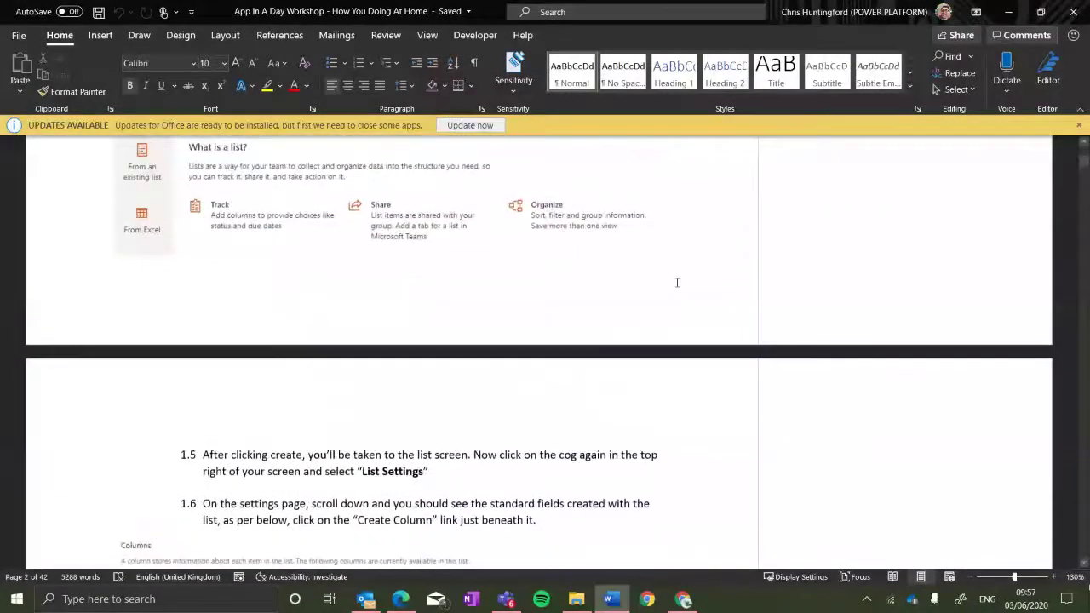
scroll(677, 283, up, 12)
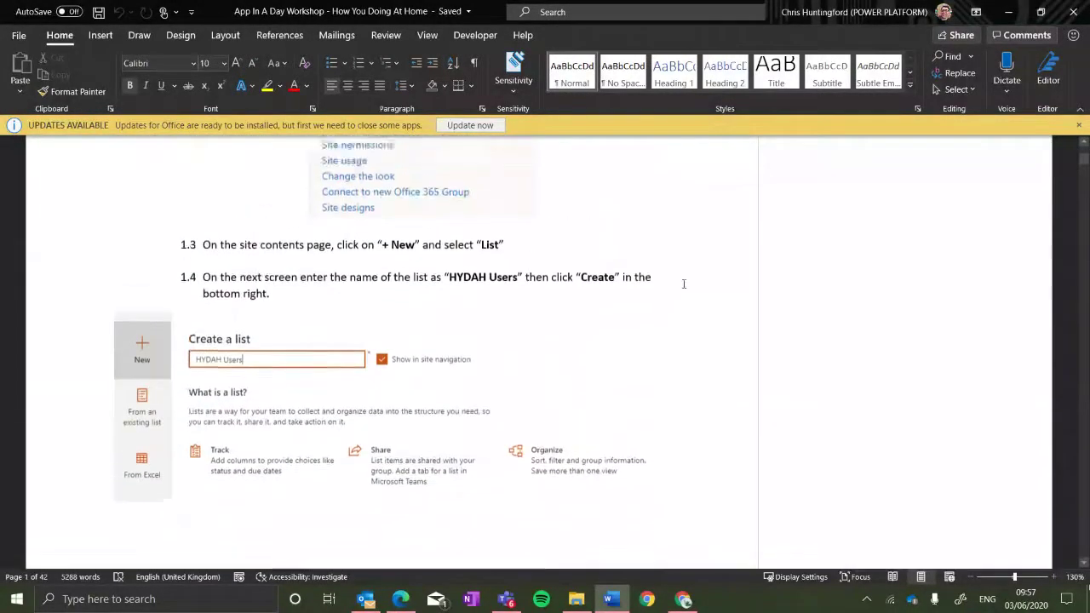
scroll(684, 282, up, 4)
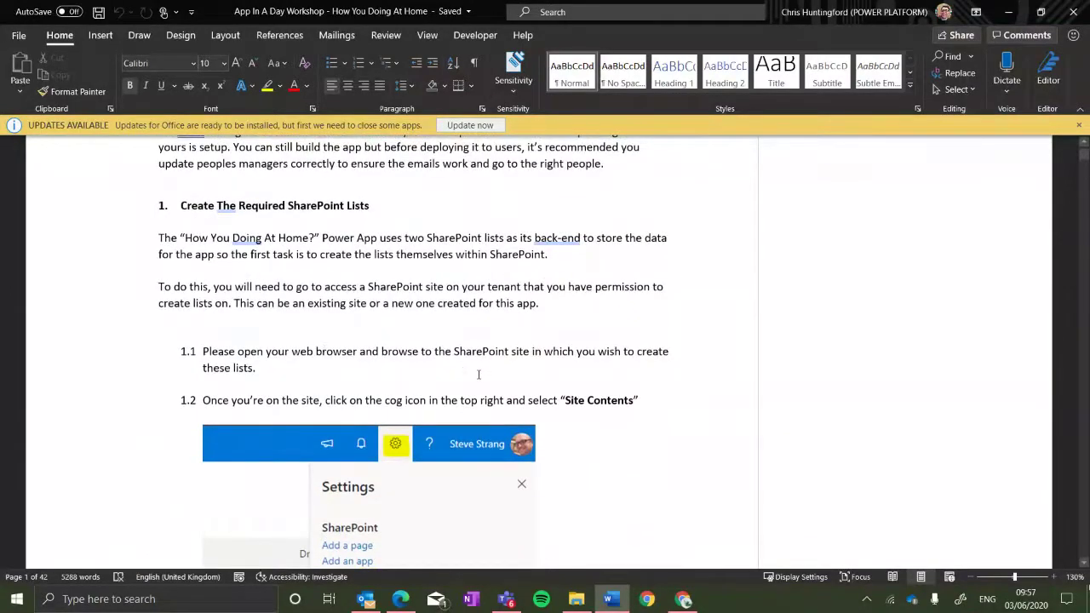
Read the rest of section 1, including the field names, types and notes for the HYDAH Data list.
scroll(428, 351, down, 20)
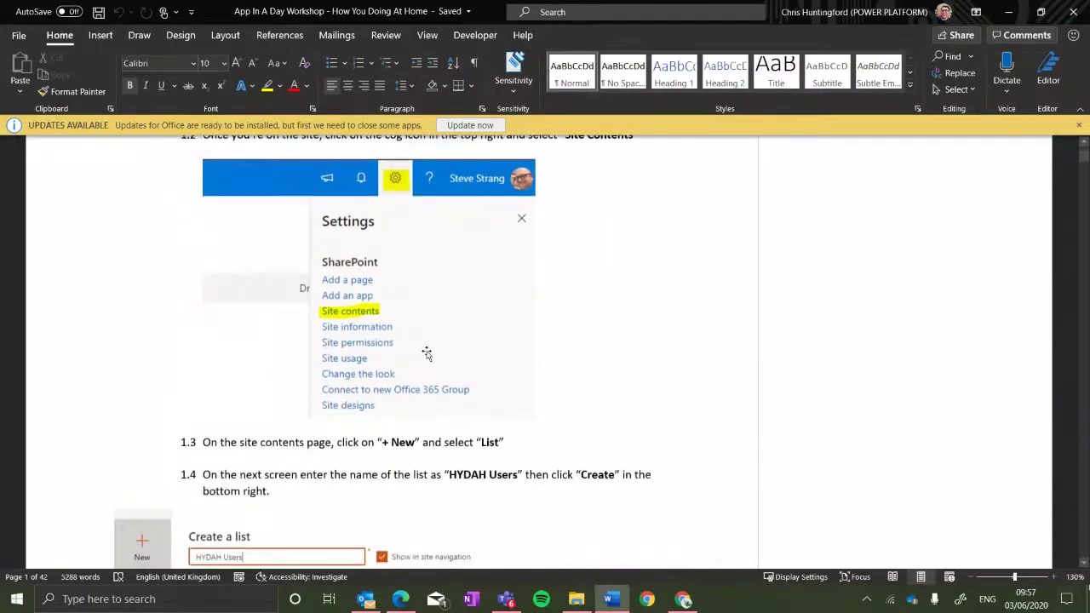
scroll(428, 350, down, 10)
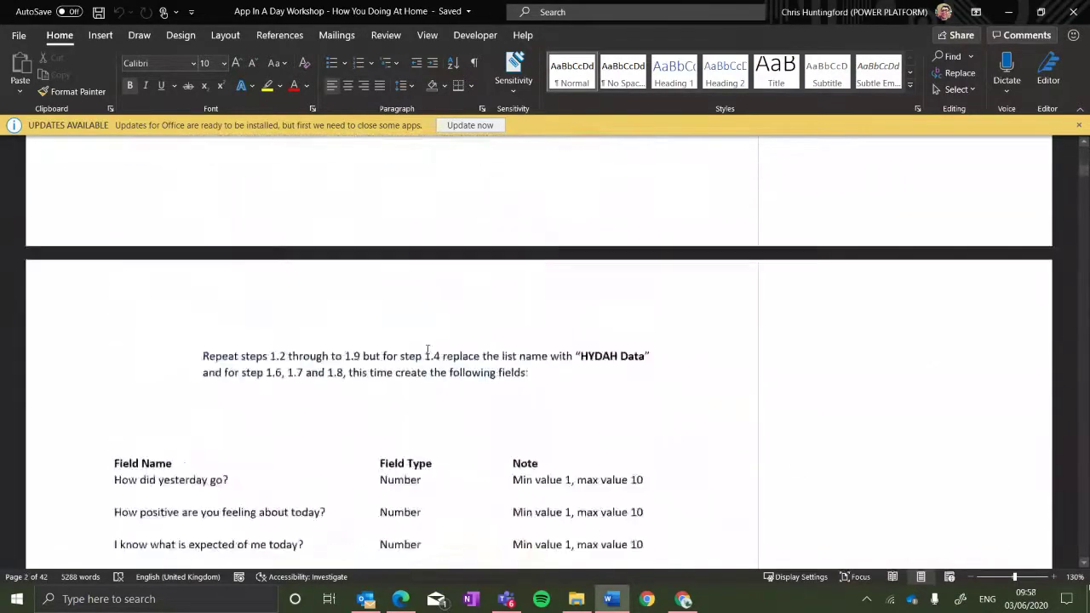
scroll(429, 346, down, 10)
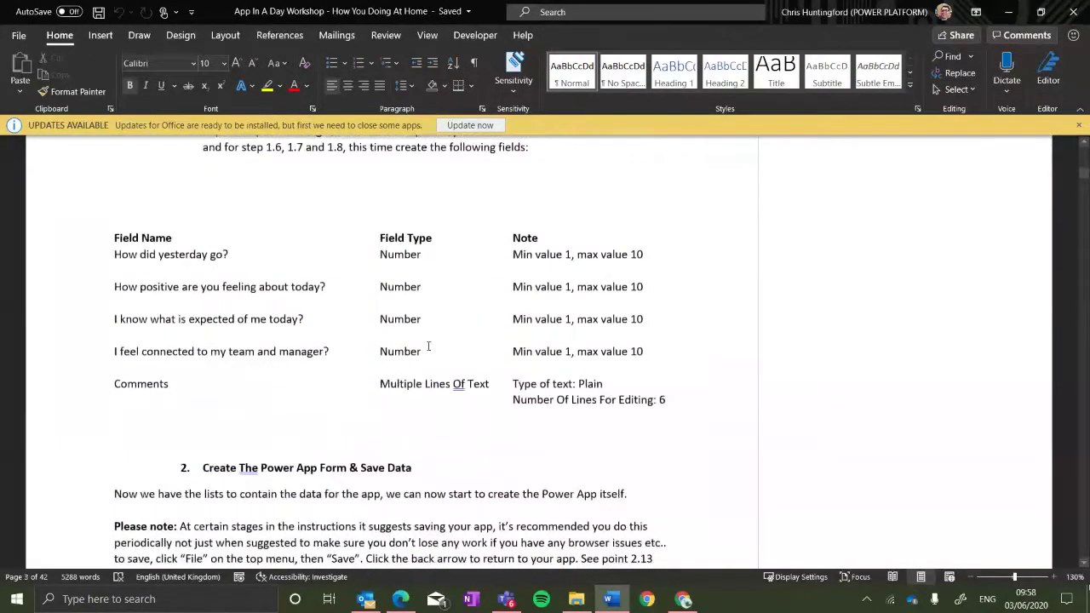
Read steps 2.1 to 2.9 on creating the Power App and connecting it to the HYDAH Data and HYDAH Users lists.
scroll(438, 348, down, 10)
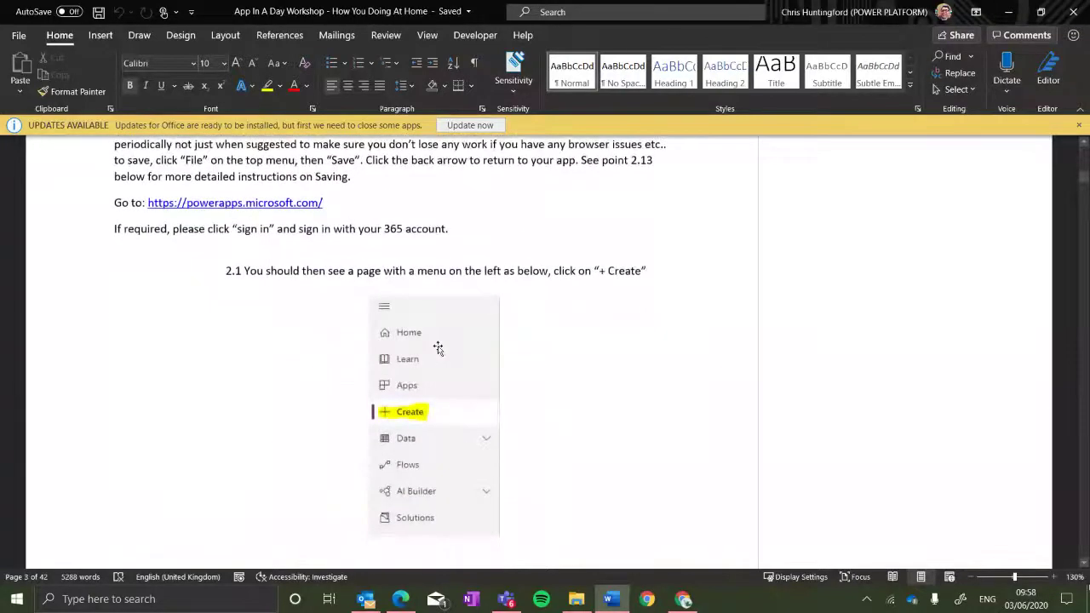
scroll(438, 347, down, 5)
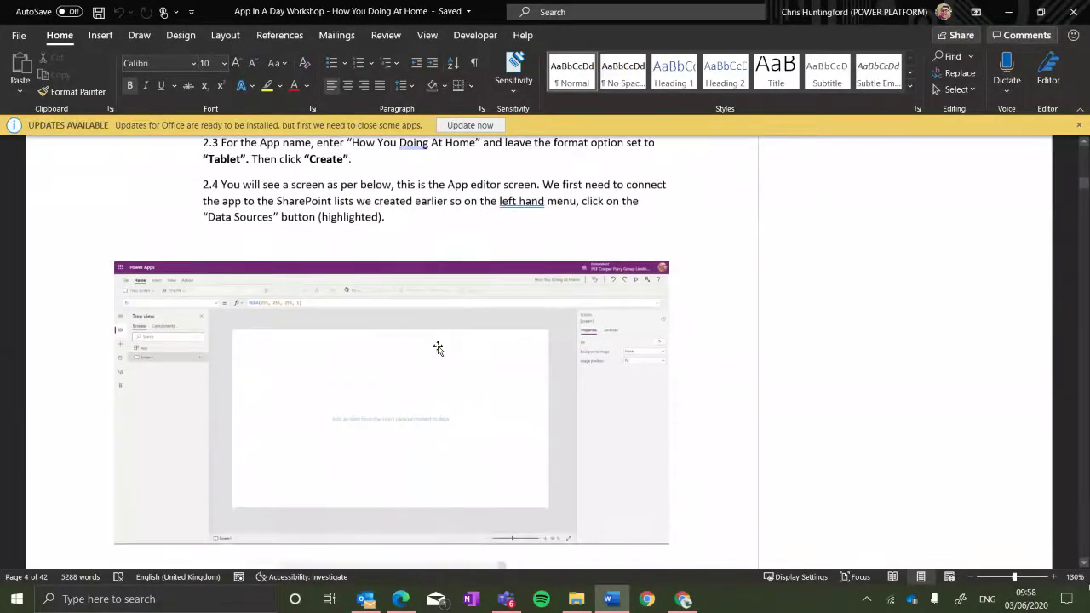
scroll(459, 346, down, 15)
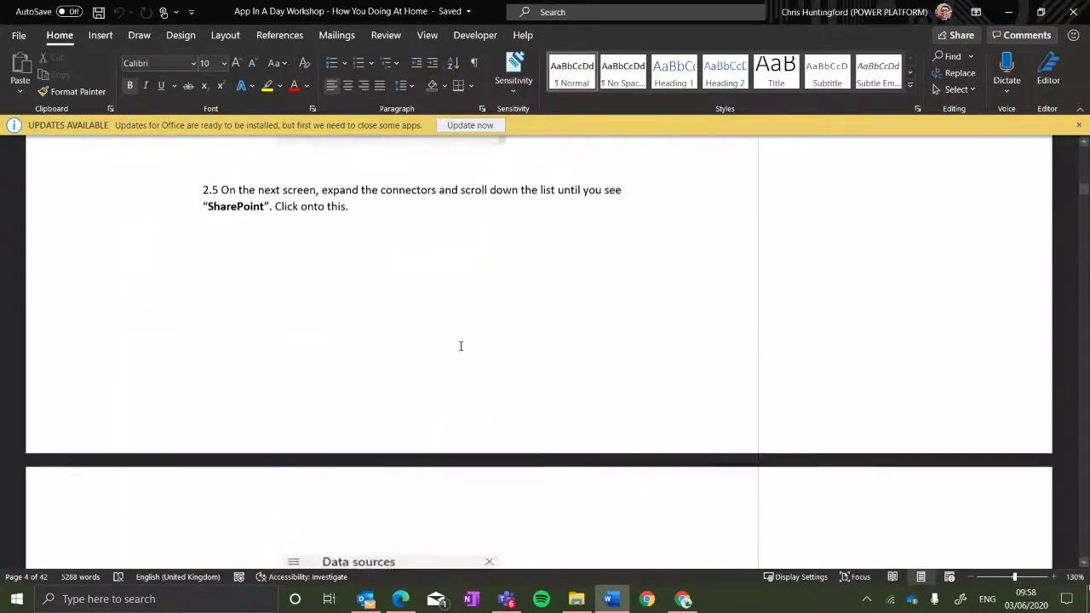
scroll(460, 348, down, 3)
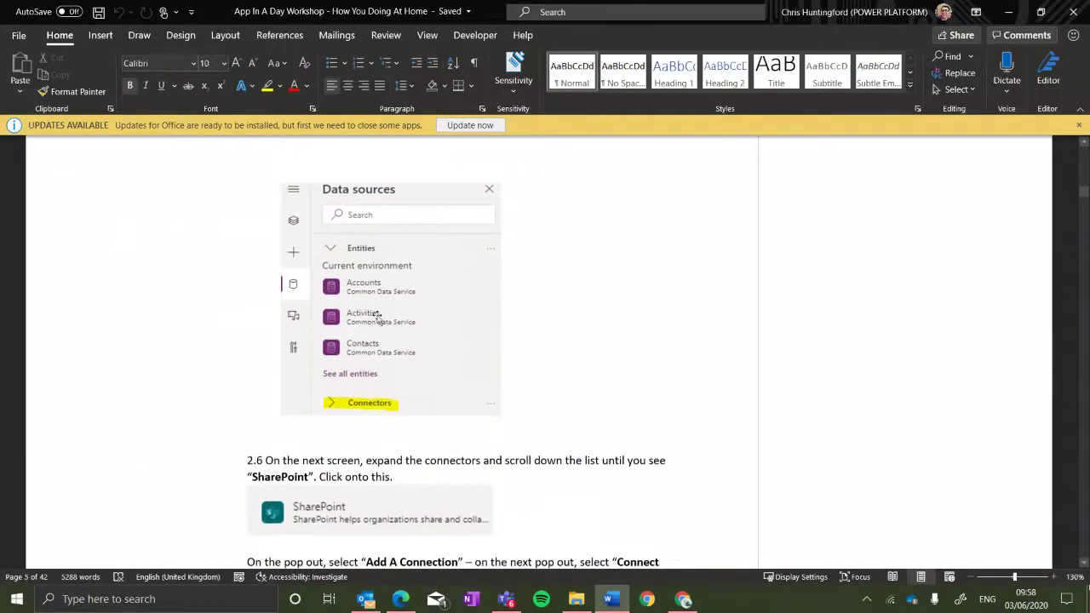
scroll(376, 316, down, 6)
scroll(429, 399, down, 15)
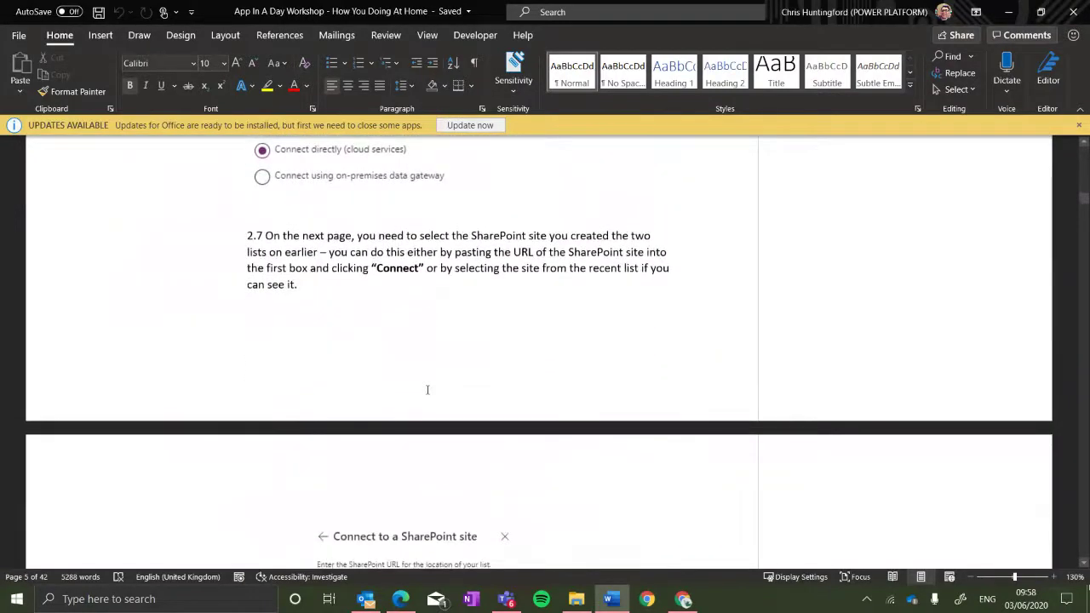
scroll(428, 390, down, 18)
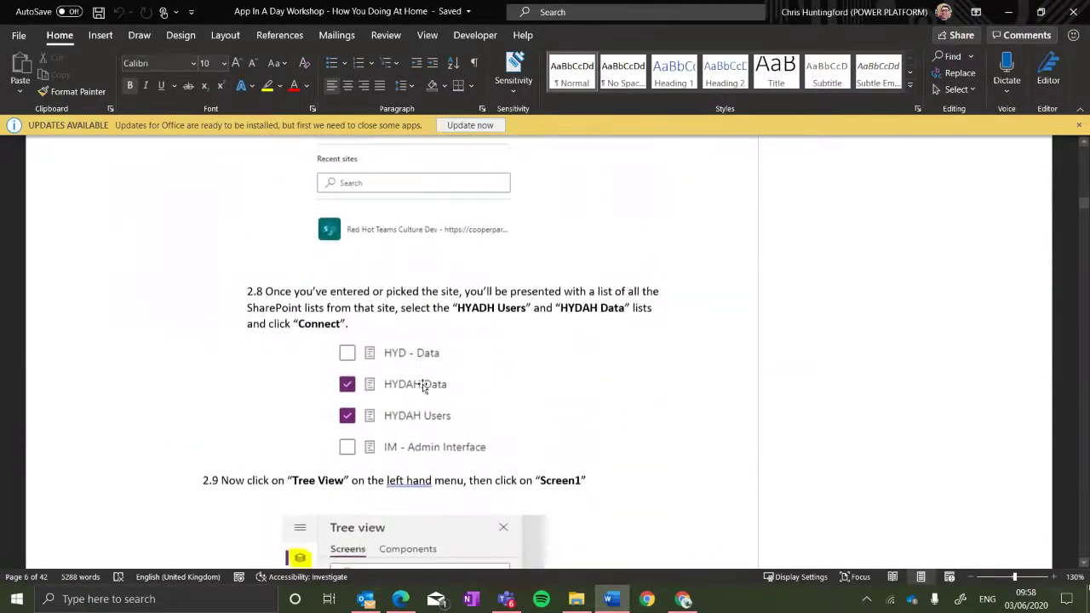
scroll(423, 388, down, 5)
Read steps 2.10 to 2.23 on adding the edit form, connecting it to HYDAH Data and replacing the question text boxes with sliders.
scroll(424, 388, down, 16)
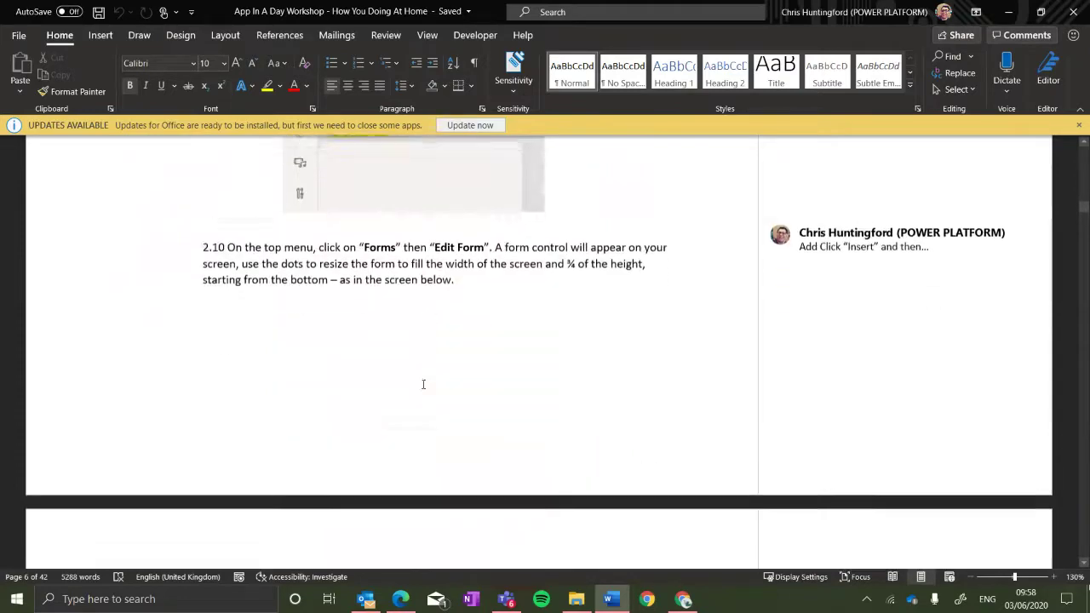
scroll(423, 388, down, 1)
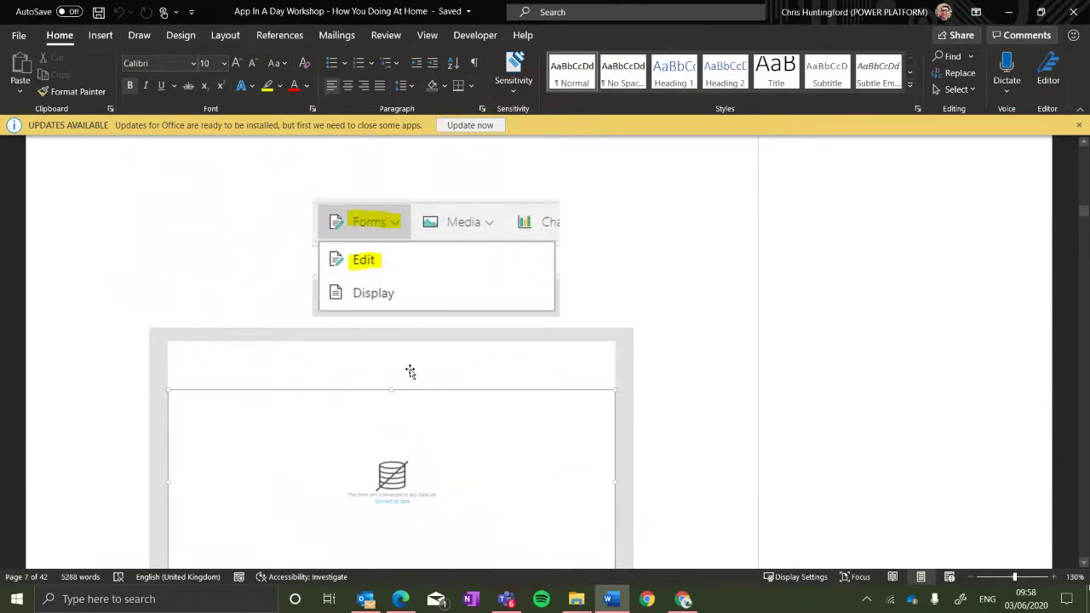
scroll(431, 399, down, 9)
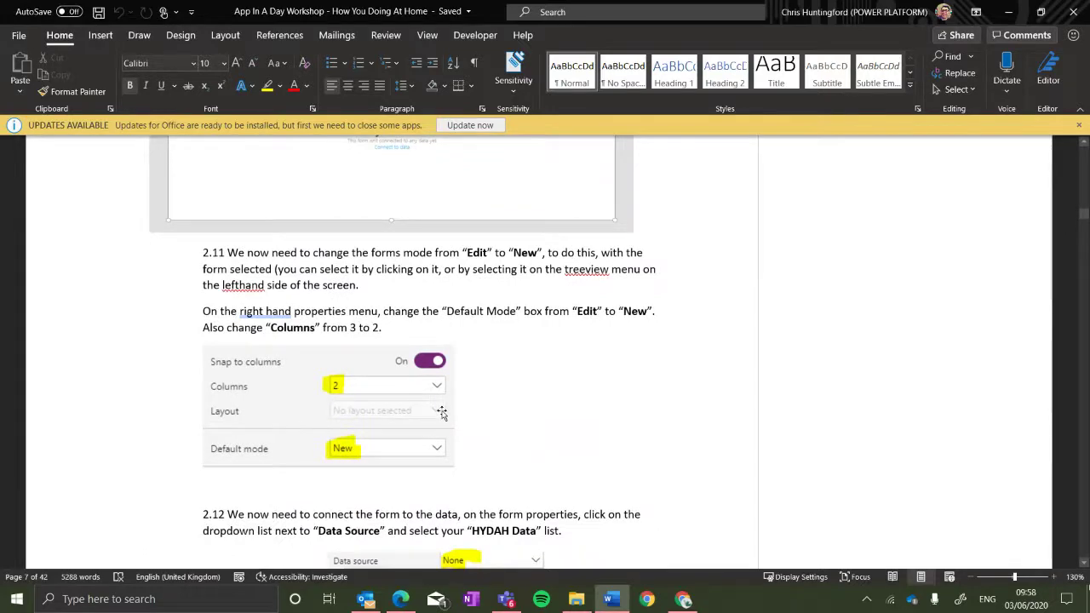
scroll(442, 413, down, 15)
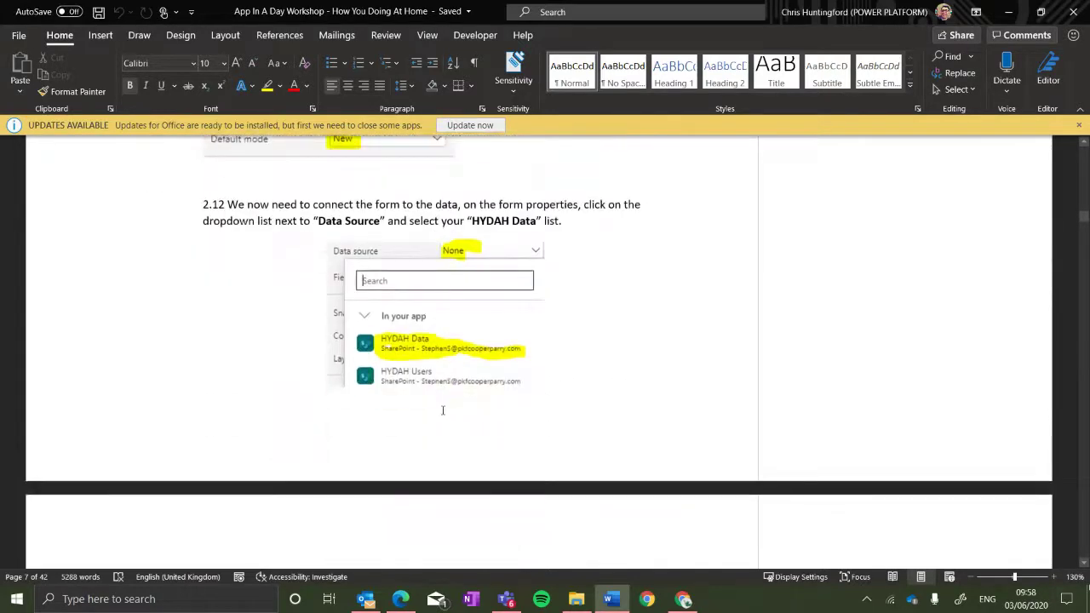
scroll(442, 413, down, 20)
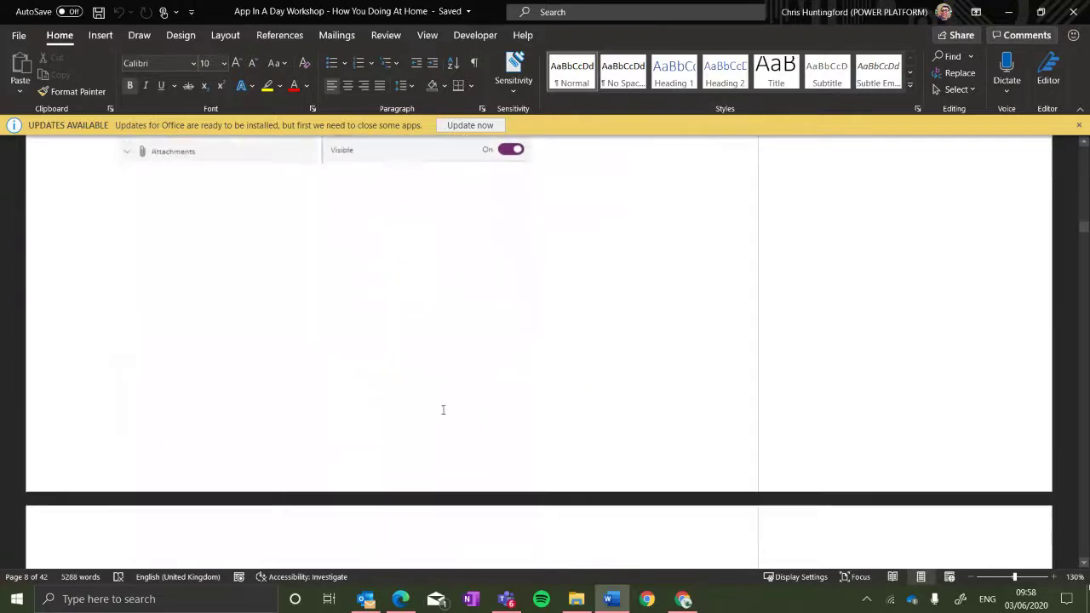
scroll(442, 409, down, 20)
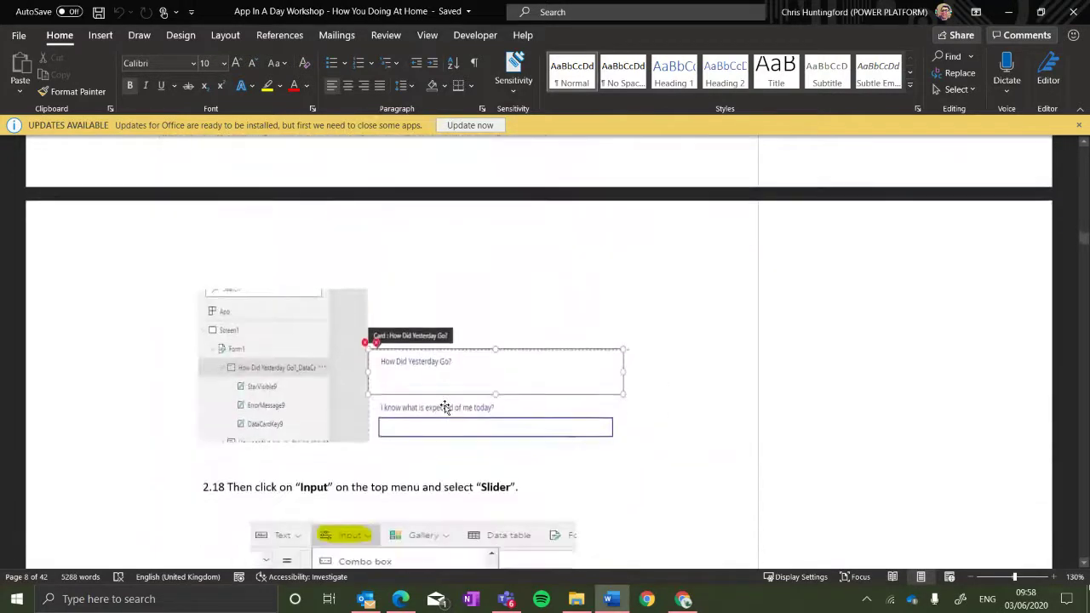
scroll(444, 408, down, 6)
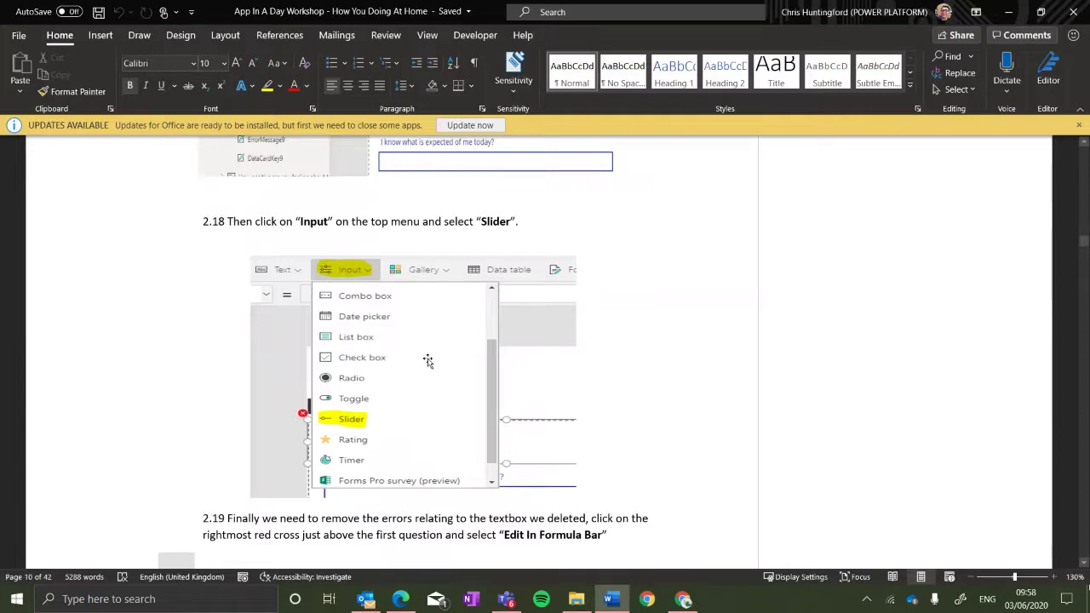
scroll(430, 348, up, 5)
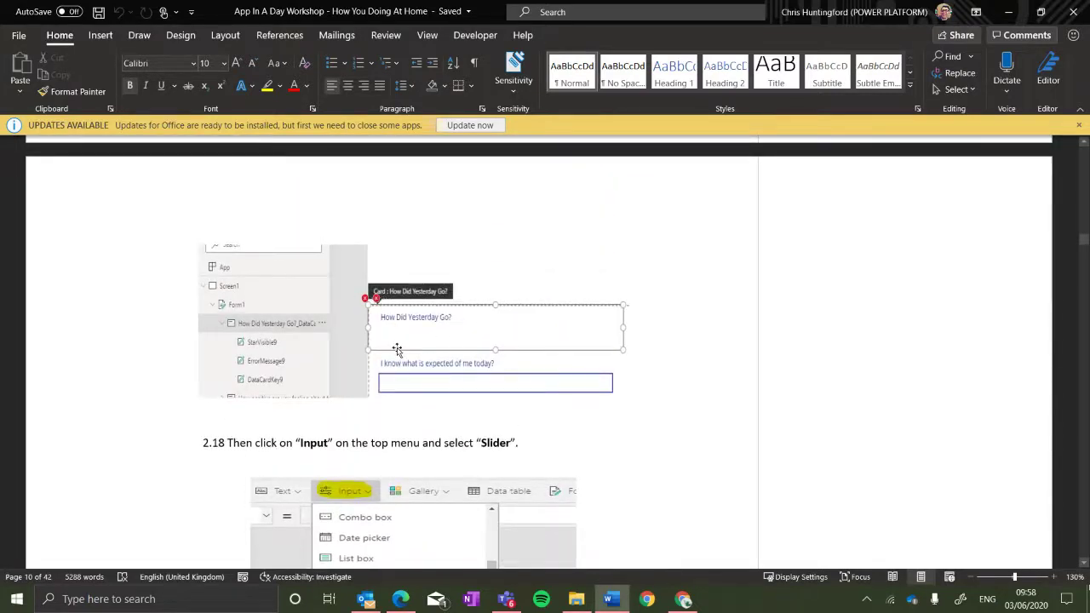
scroll(401, 353, down, 5)
scroll(407, 355, down, 15)
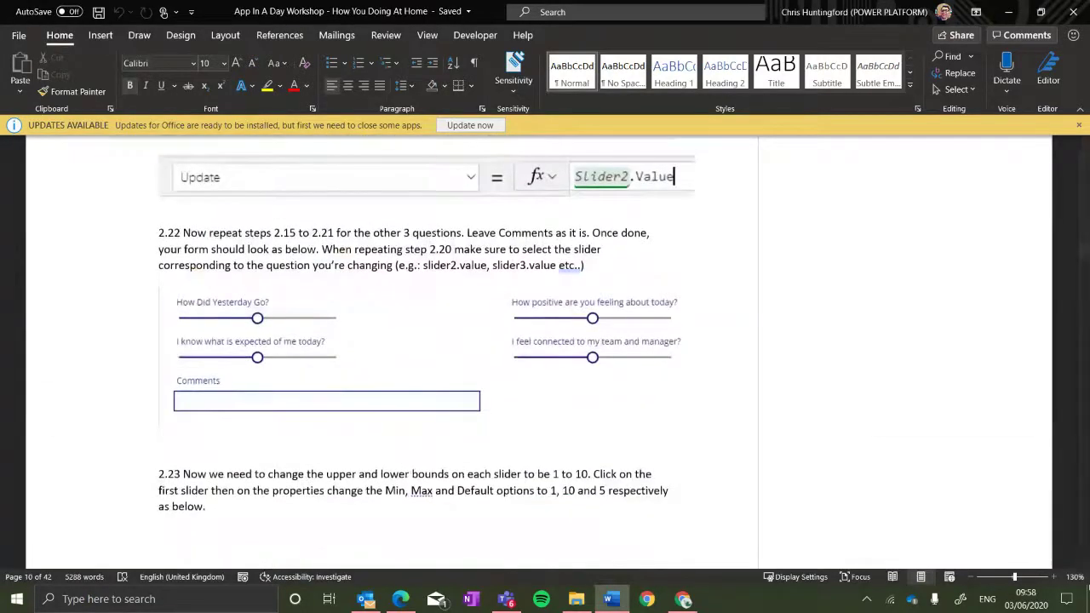
Examine steps 3.10 to 3.14 on building and formatting the confirmation screen's thank-you message.
drag(1080, 258, 1085, 345)
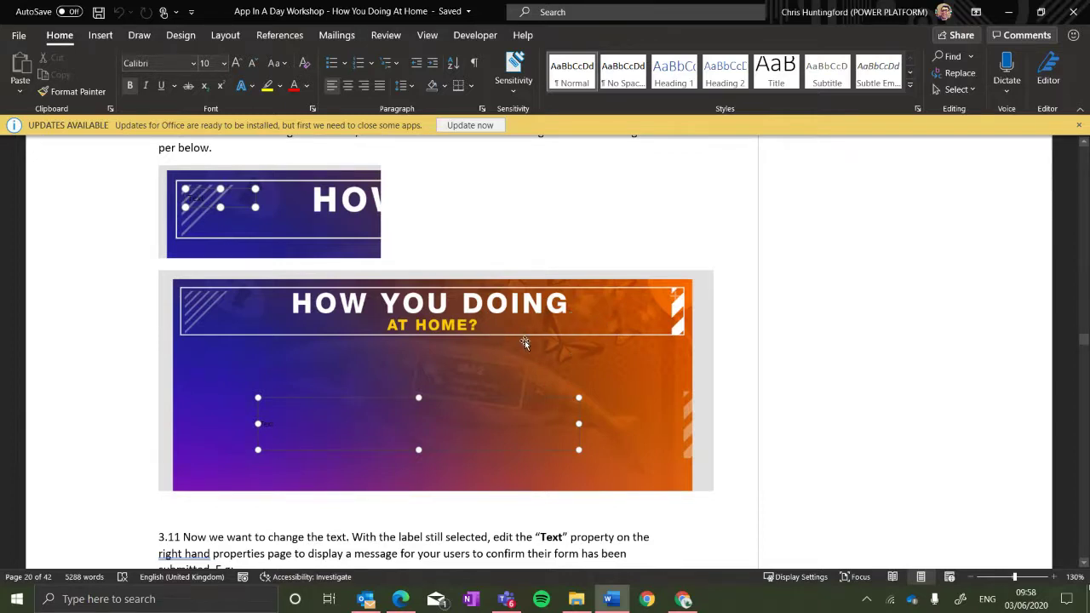
scroll(533, 344, down, 3)
scroll(545, 344, up, 3)
scroll(516, 305, down, 5)
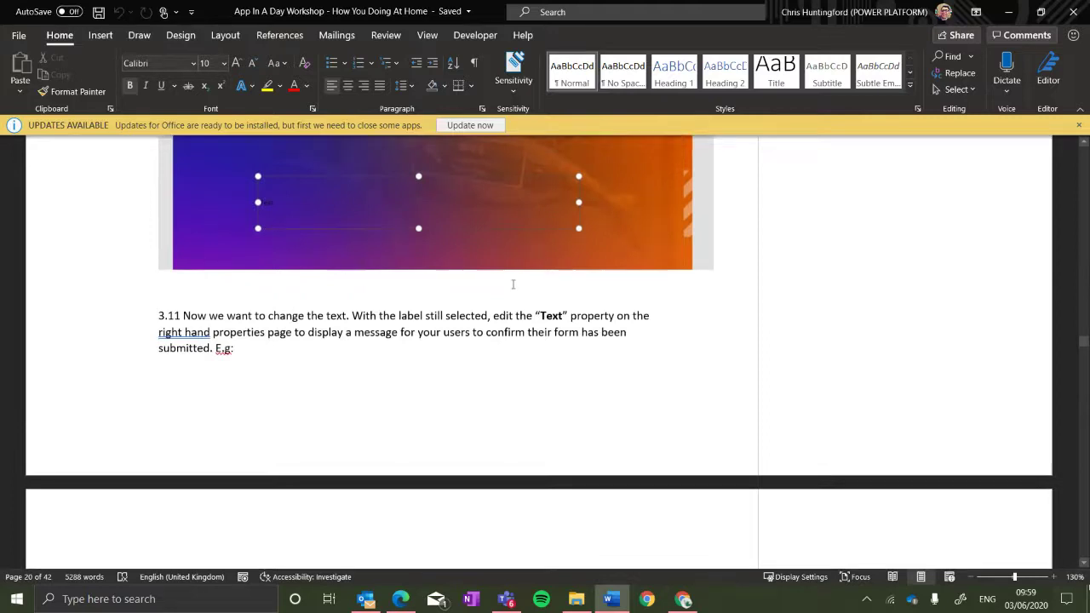
scroll(515, 281, down, 5)
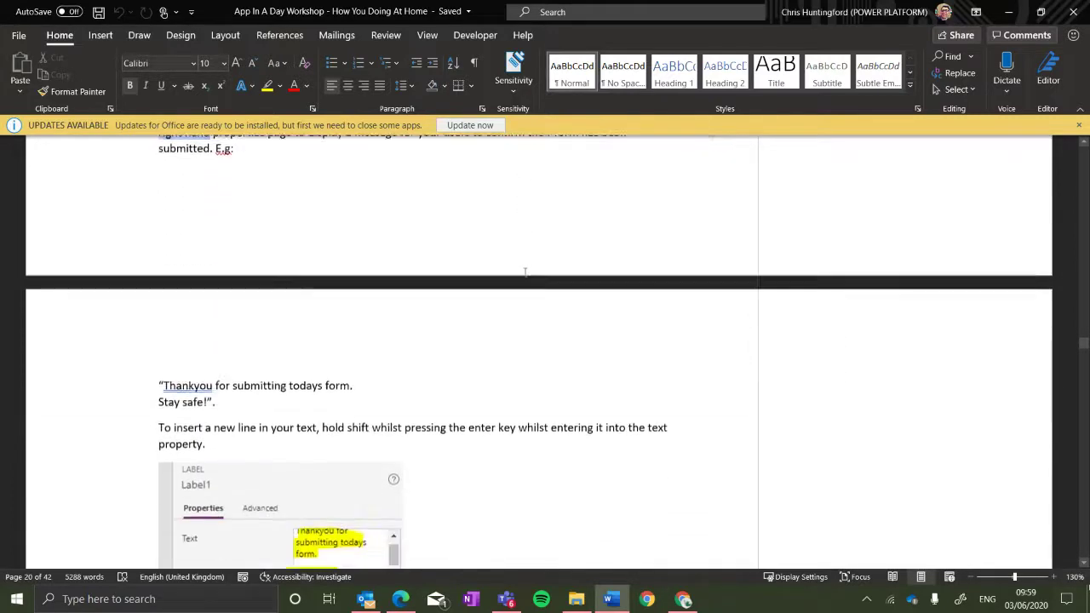
scroll(525, 272, down, 8)
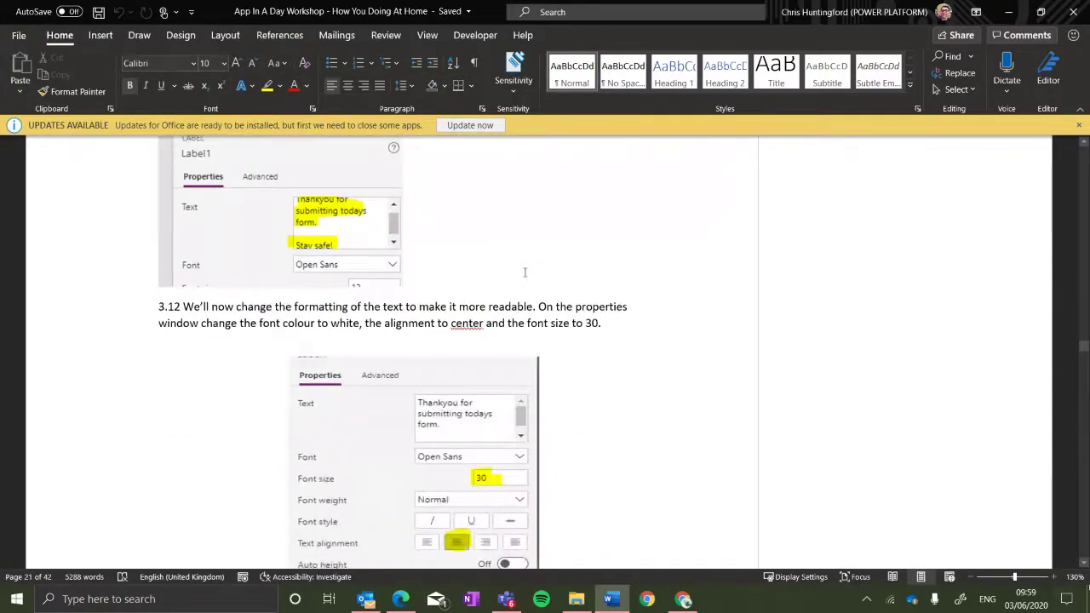
scroll(524, 272, down, 2)
scroll(527, 276, down, 5)
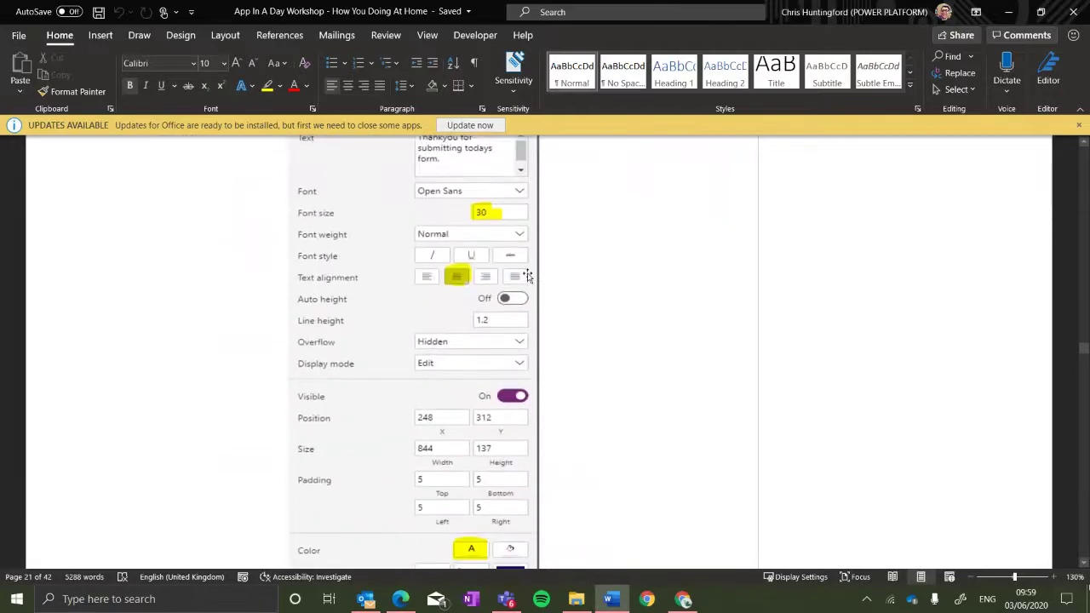
scroll(527, 275, down, 3)
scroll(545, 278, down, 12)
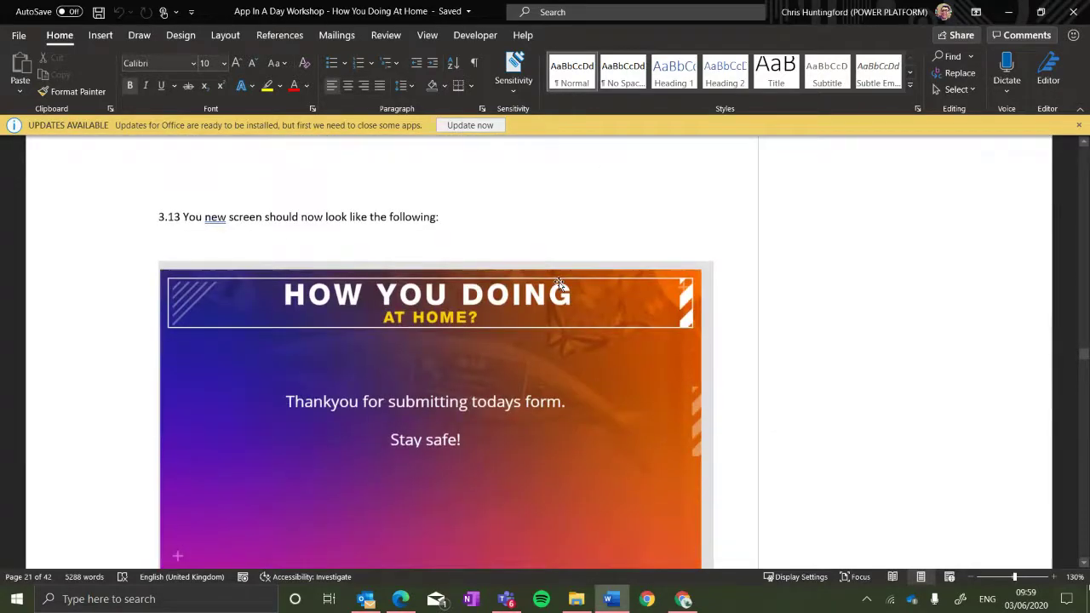
scroll(559, 282, down, 3)
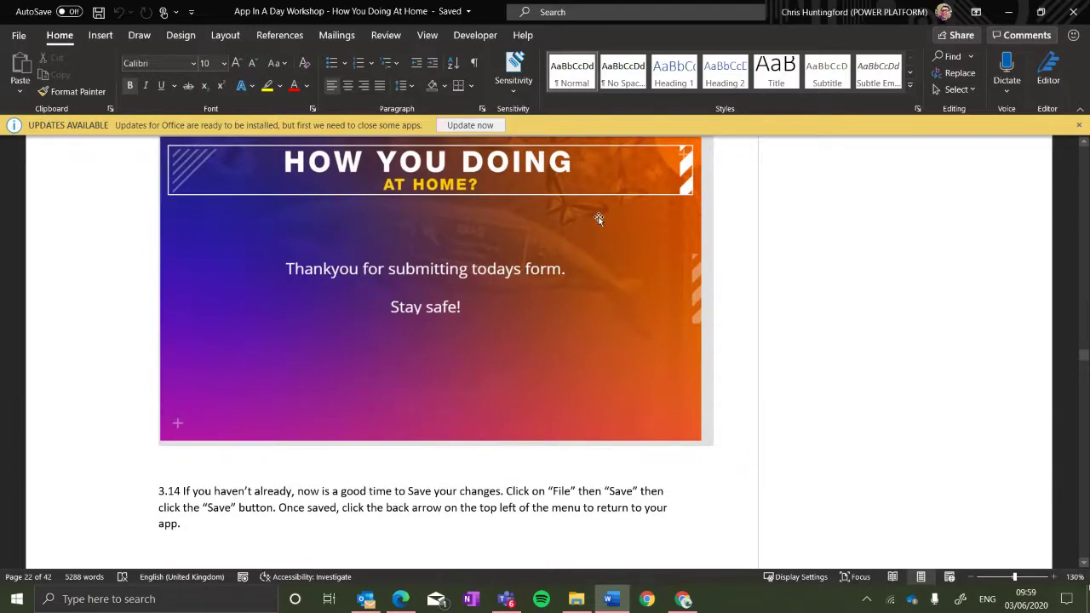
Examine steps 5.8 to 5.10 on the flow's weekday condition, highlighting the expression dayOfWeek(utcNow()).
drag(1084, 357, 1083, 446)
scroll(844, 446, down, 5)
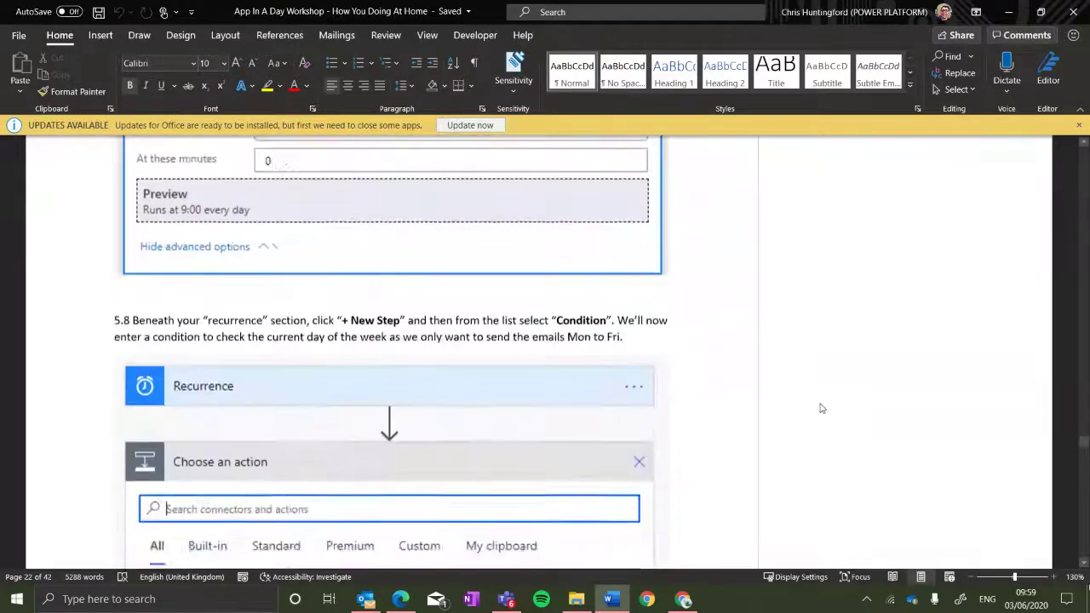
scroll(818, 401, down, 10)
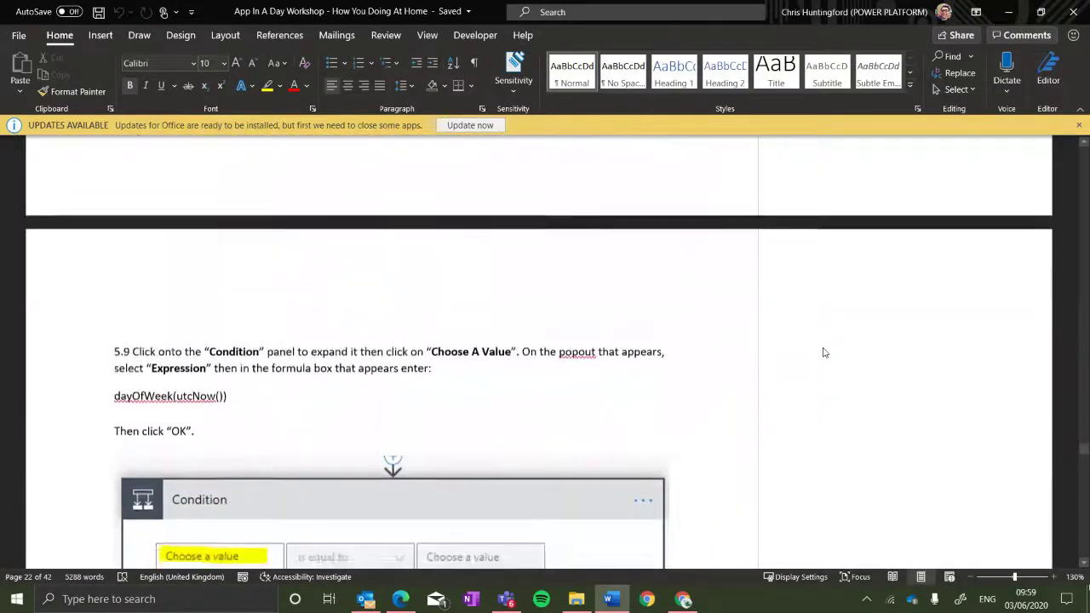
scroll(742, 319, down, 1)
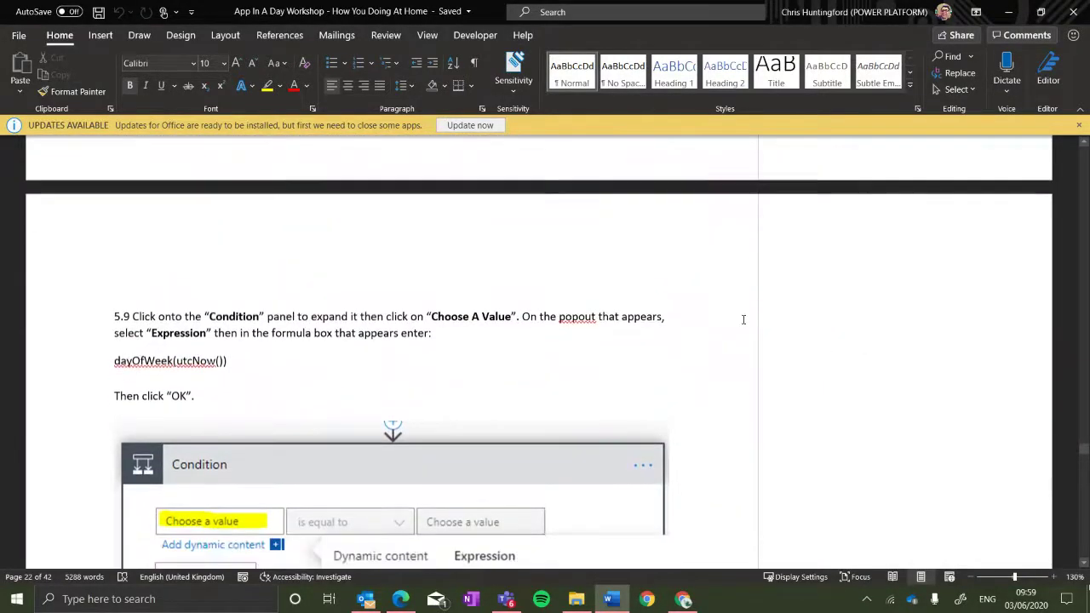
scroll(743, 320, down, 1)
drag(227, 307, 126, 316)
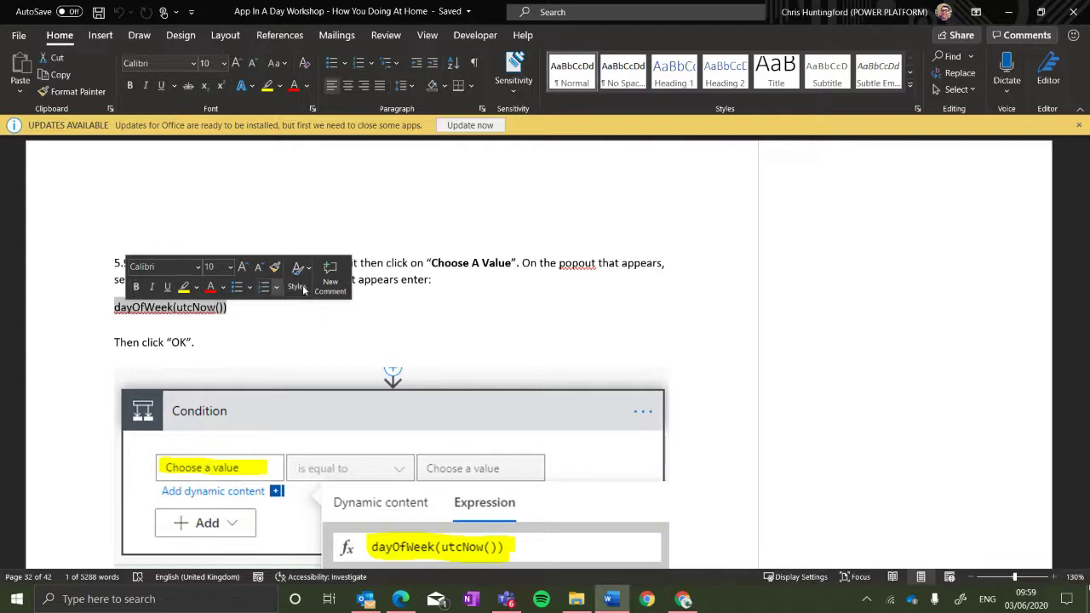
scroll(561, 479, down, 3)
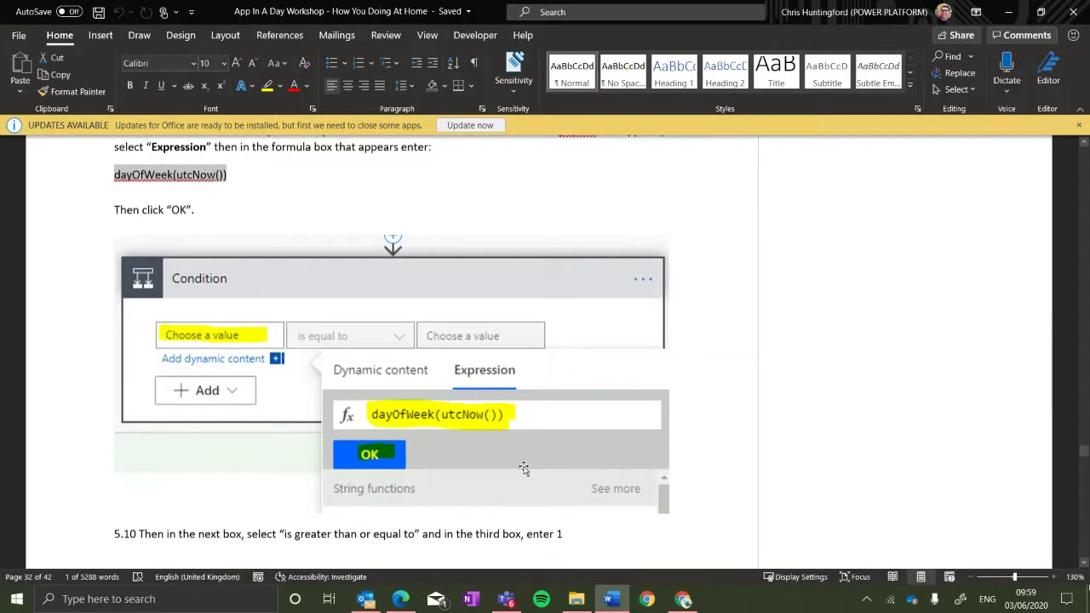
Go back to step 4.6 and highlight the OnStart code that limits each user to one form per day.
drag(1082, 458, 1076, 397)
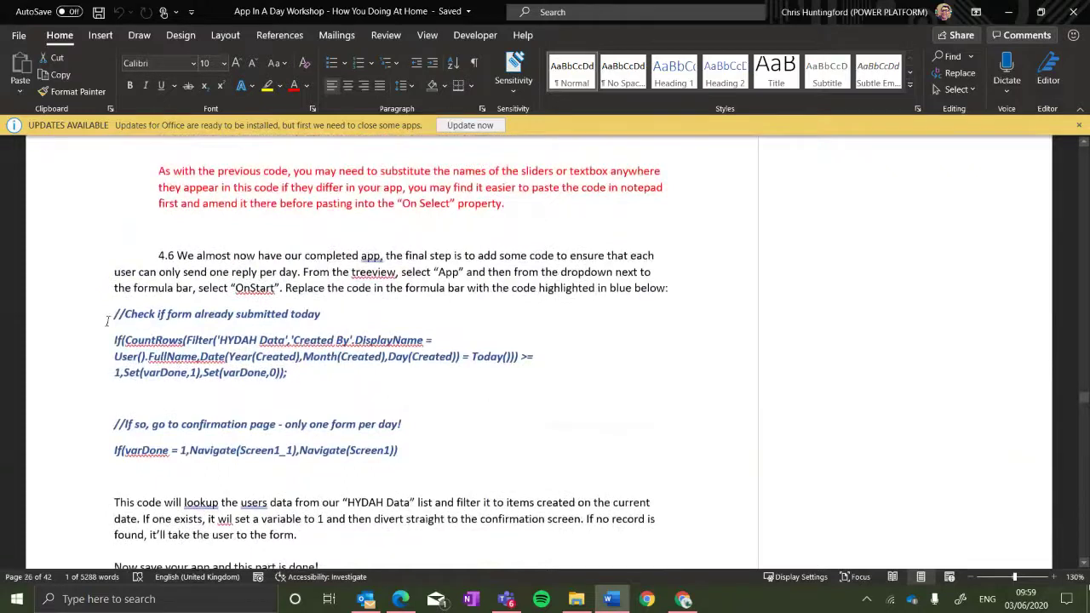
drag(112, 338, 400, 457)
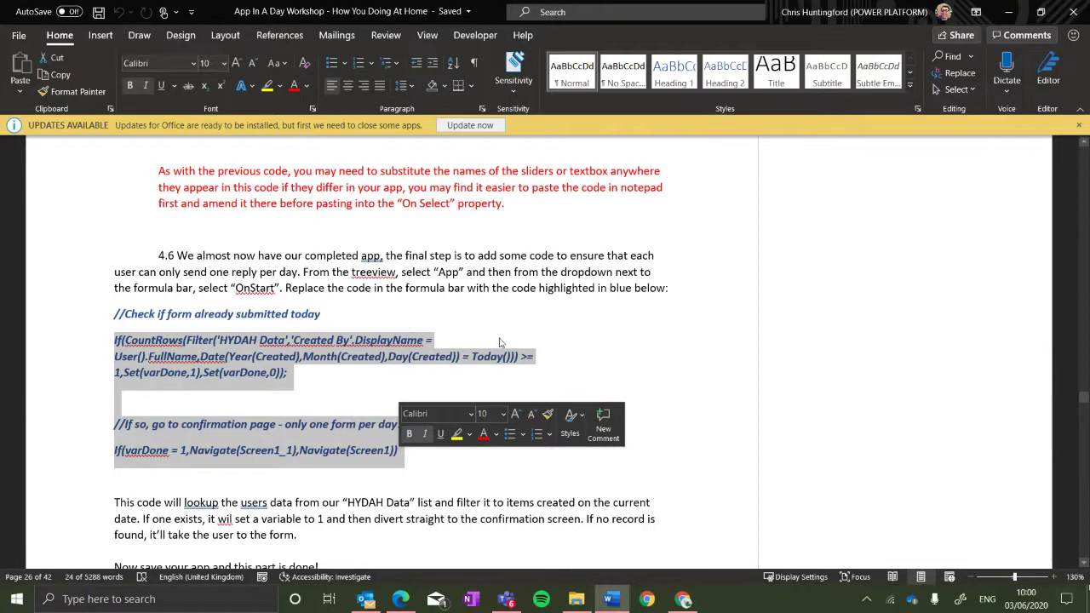
scroll(488, 322, up, 2)
scroll(488, 321, up, 1)
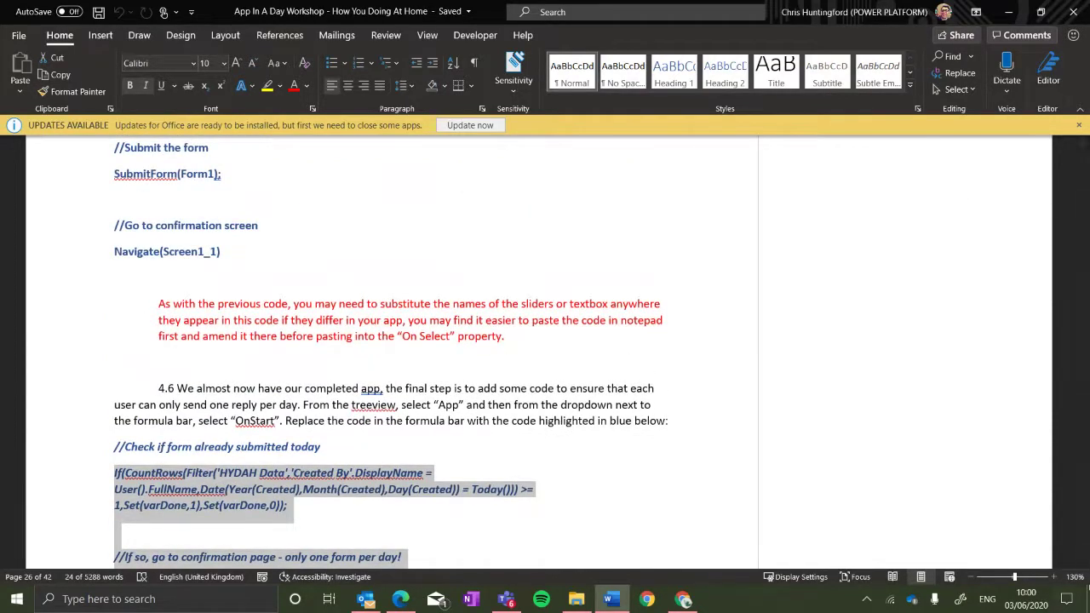
Return to the beginning of the workshop guide, where section 1 on creating the required SharePoint lists starts.
drag(1083, 397, 1060, 162)
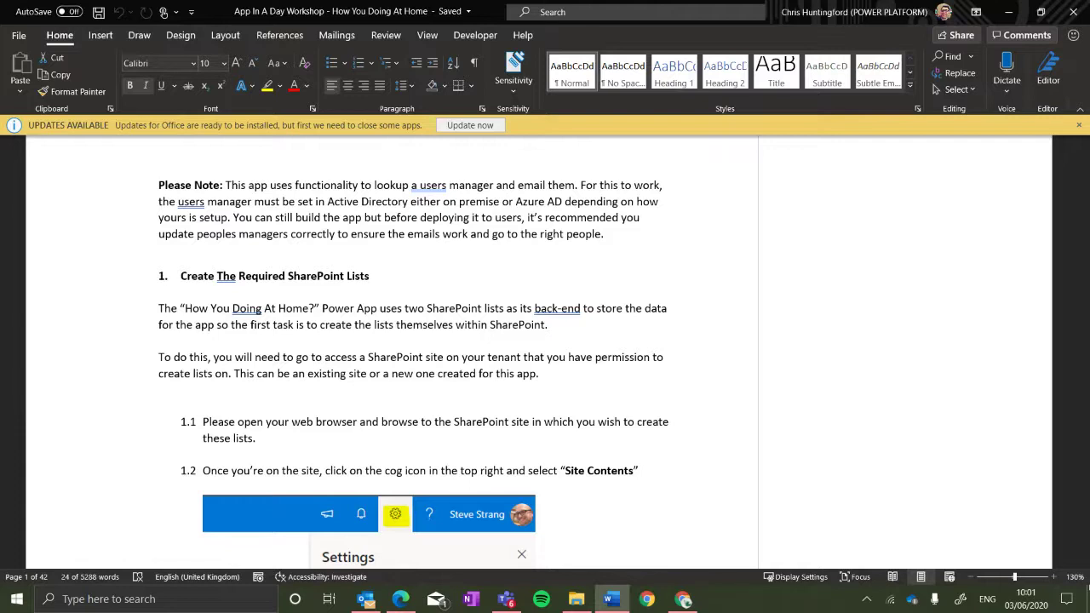
key(alt+Tab)
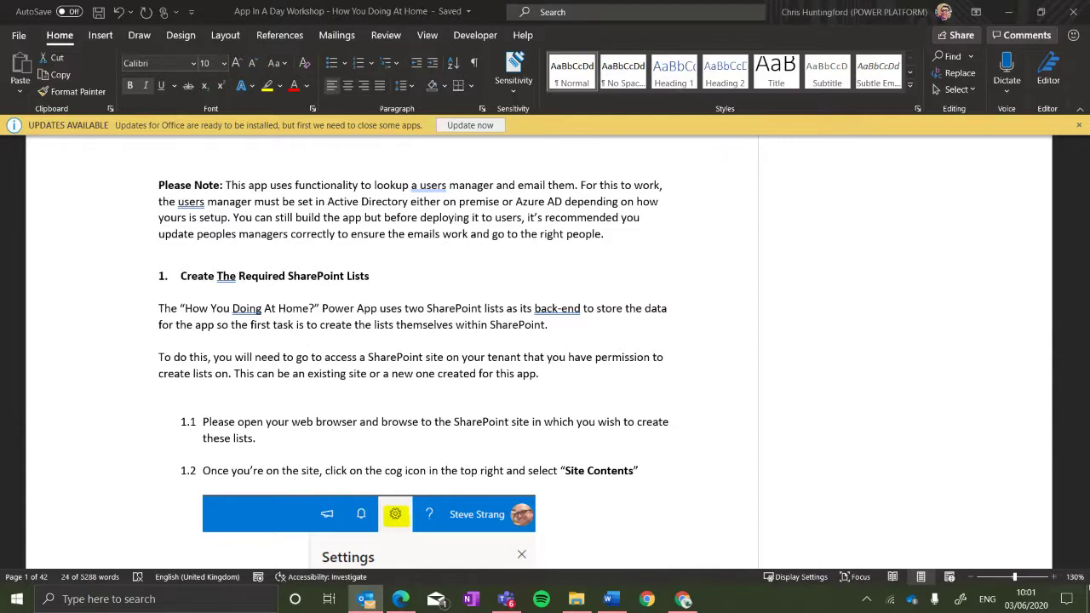
Switch to the File Explorer window showing the Cooper PArry folder and close it.
key(alt+Tab)
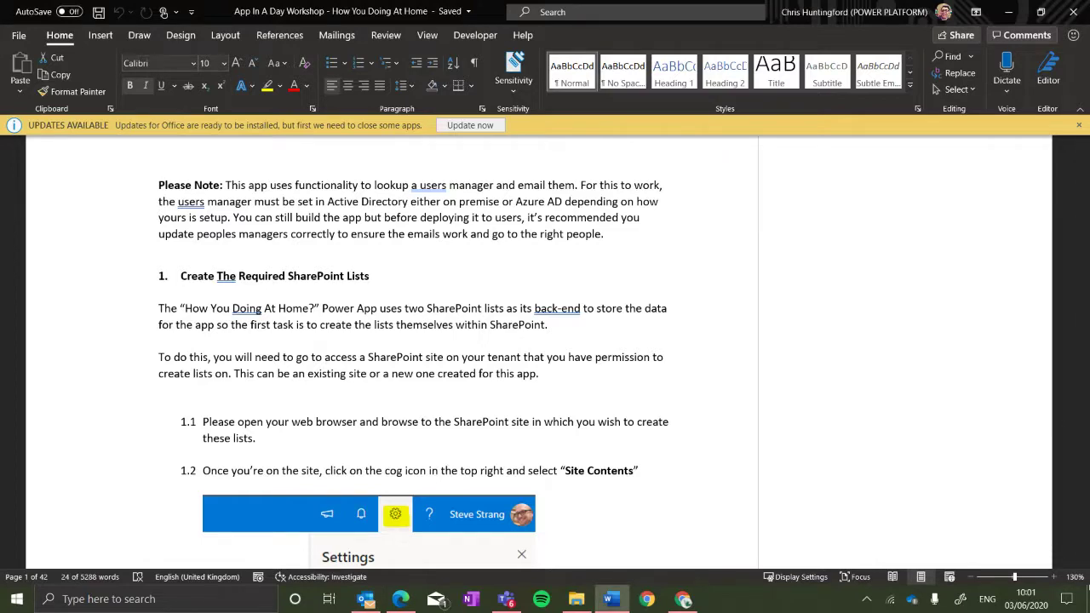
key(alt+Tab)
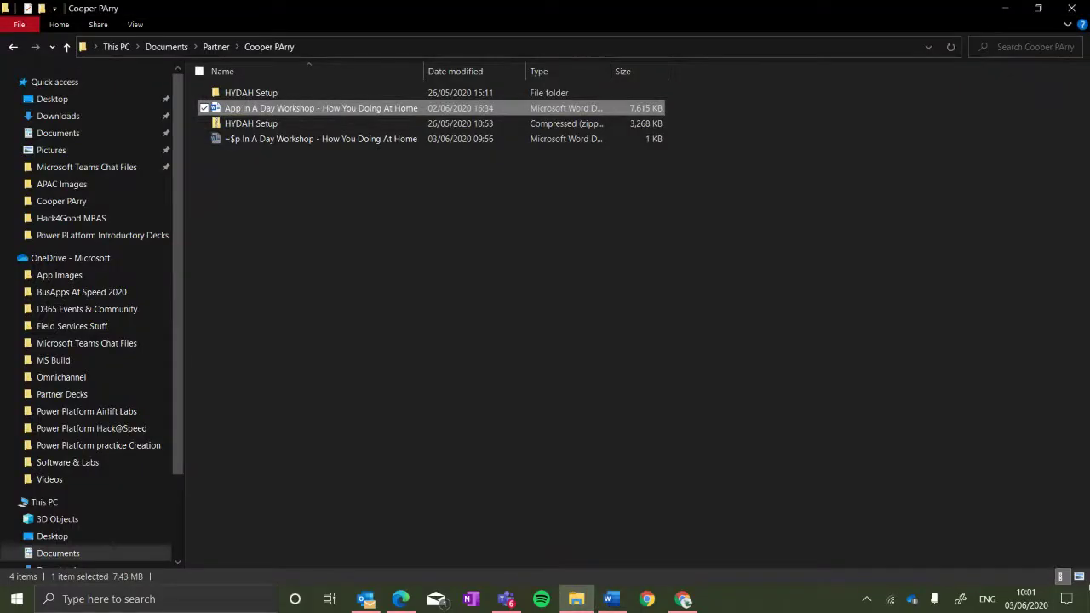
click(1071, 8)
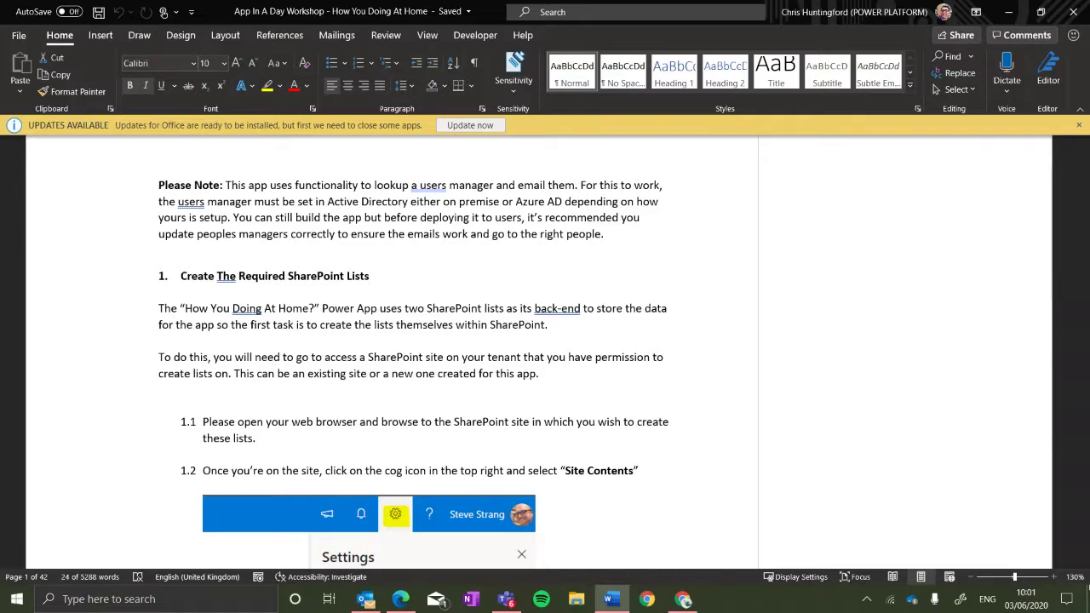
Clear the other windows from the desktop and bring up the Power Apps home page in a maximized browser window.
key(alt+Tab)
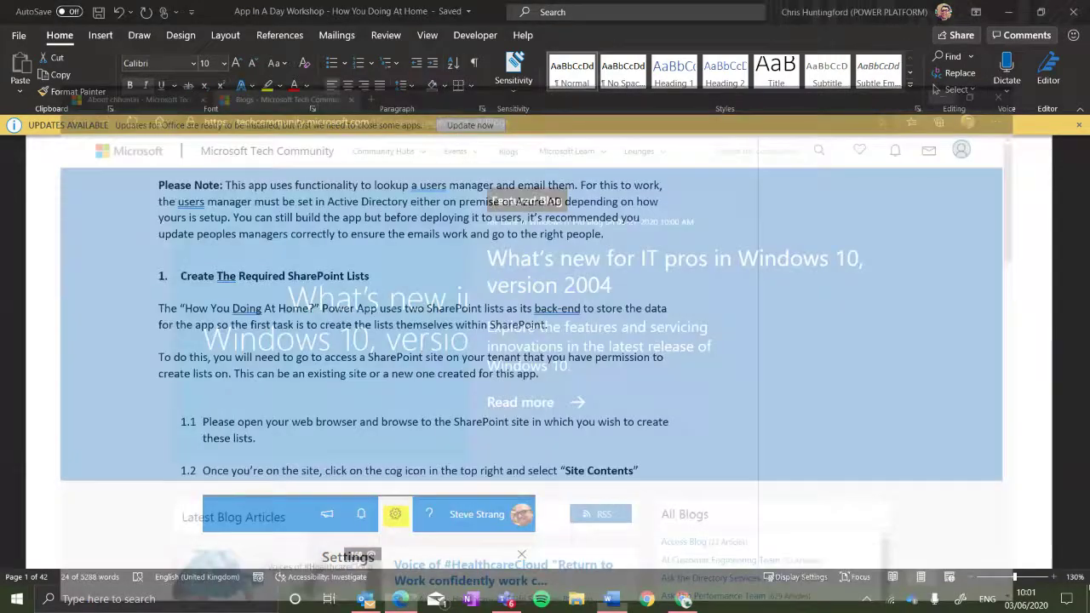
key(alt+Tab)
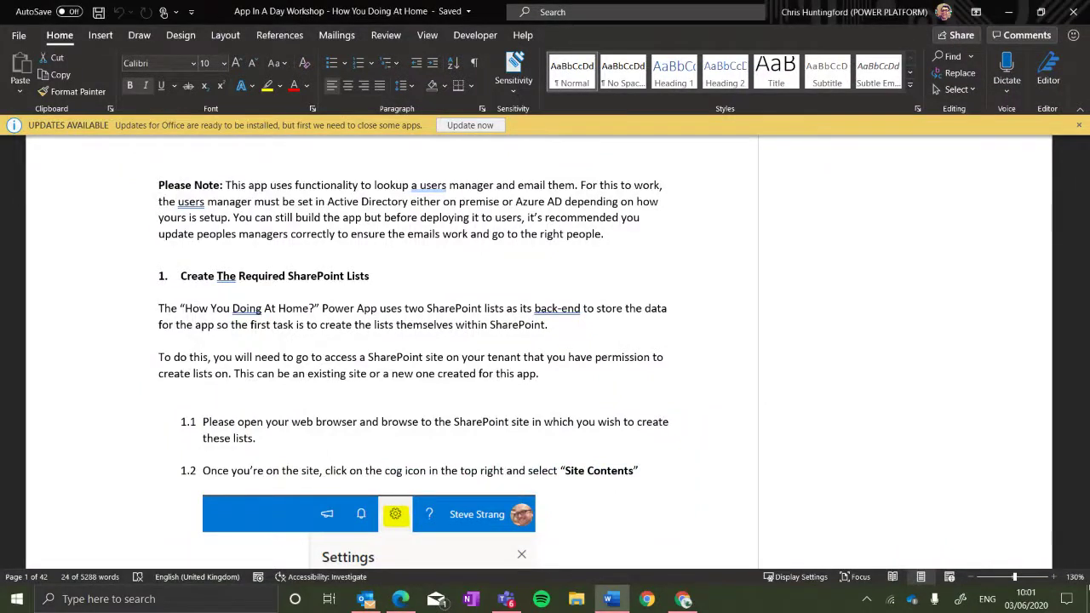
key(alt+Tab)
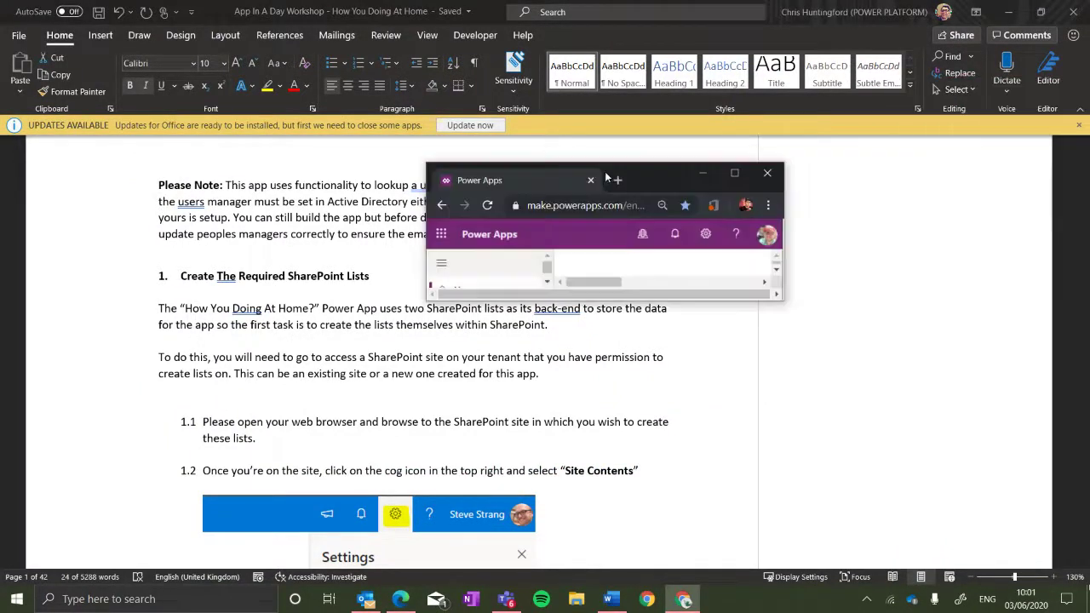
key(super+d)
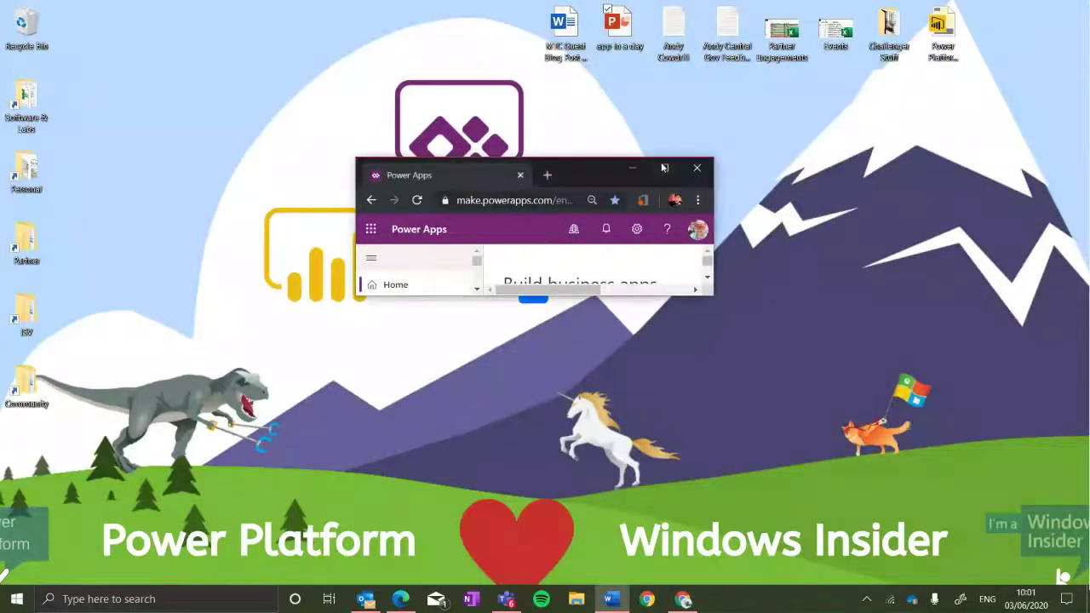
click(664, 168)
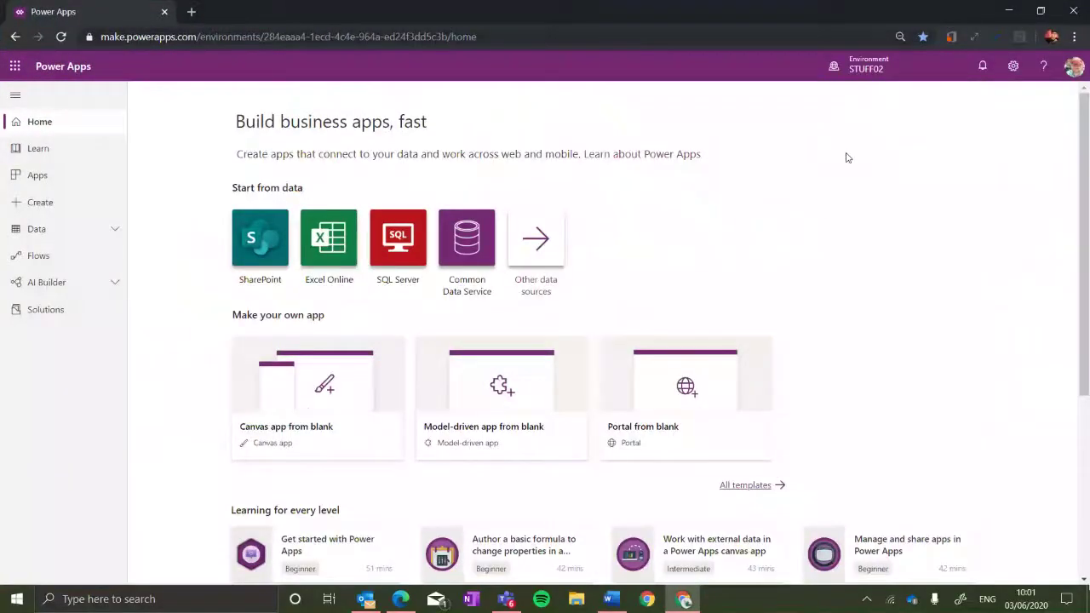
key(alt+Tab)
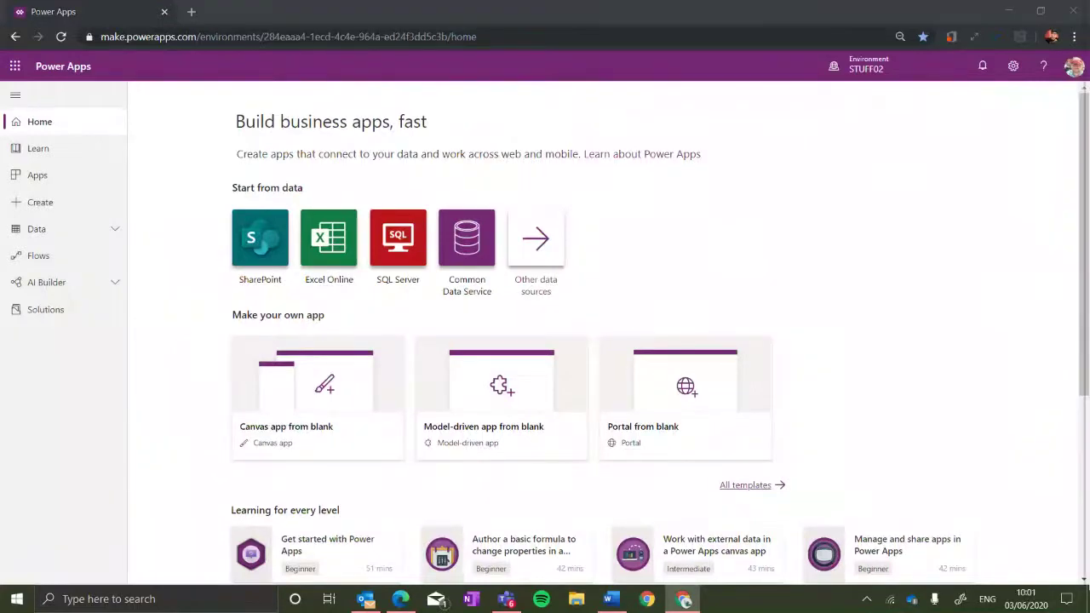
key(alt+Tab)
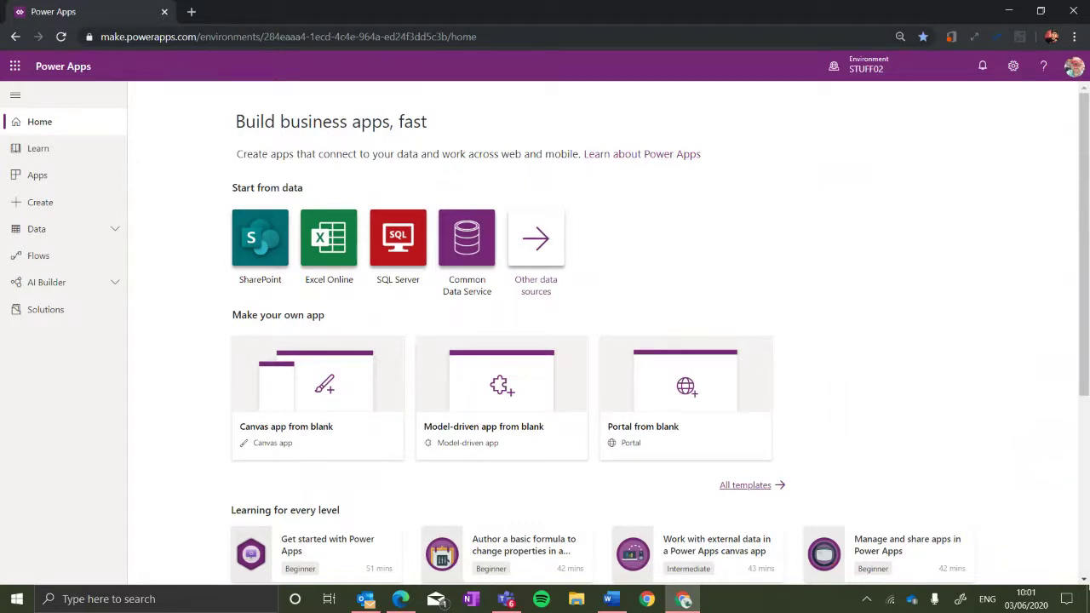
key(alt+Tab)
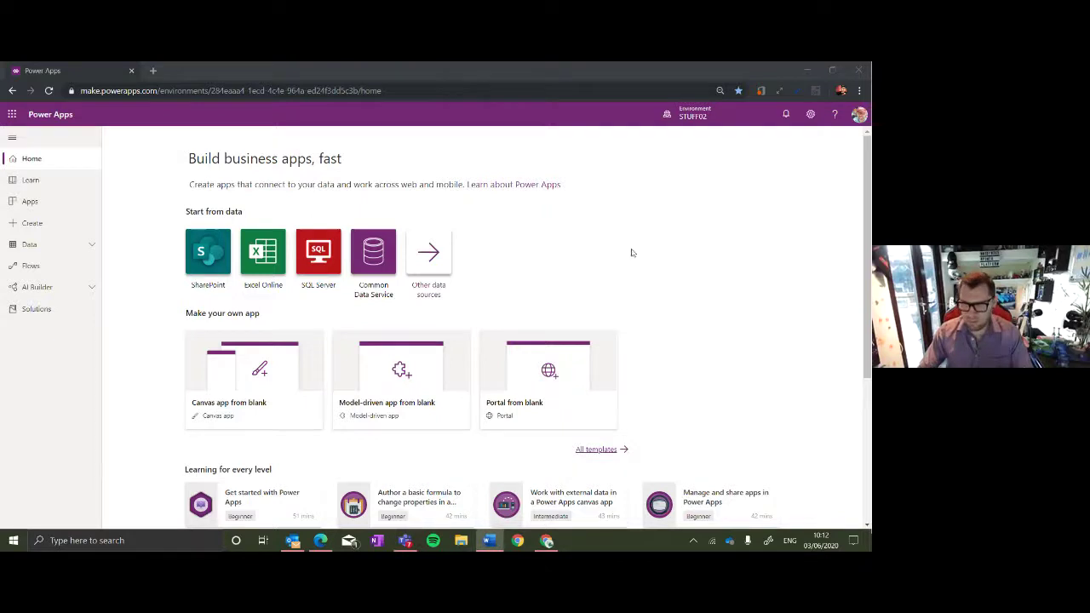
Display the list of existing apps in the STUFF02 Power Apps environment.
click(30, 201)
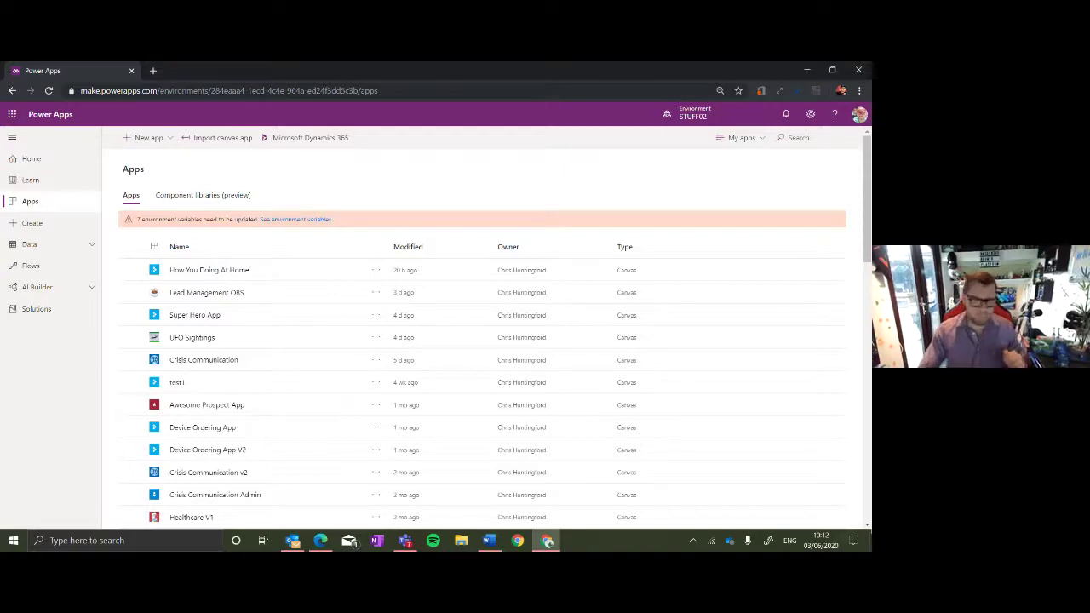
key(alt+Tab)
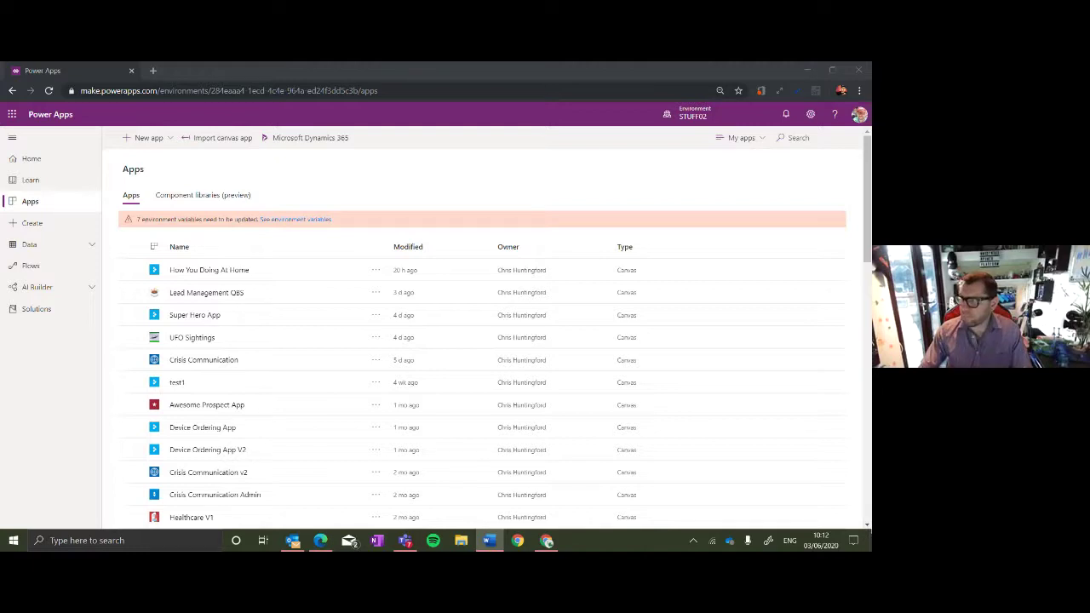
key(alt+Tab)
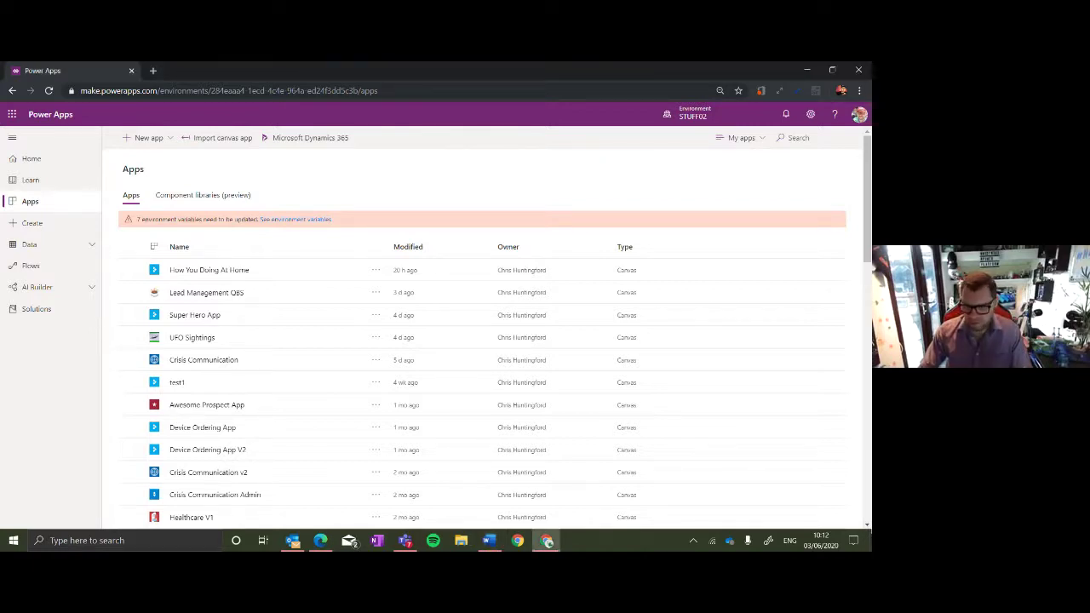
key(alt+Tab)
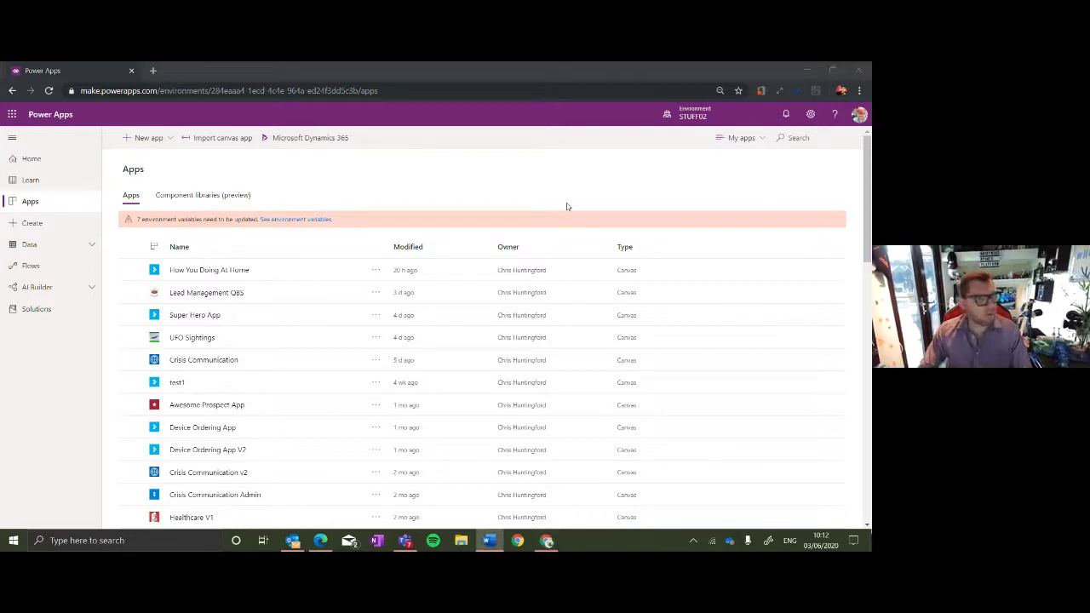
Load portal.office.com in a new browser tab and go through SharePoint to the Cooper Parry Hack site.
click(152, 71)
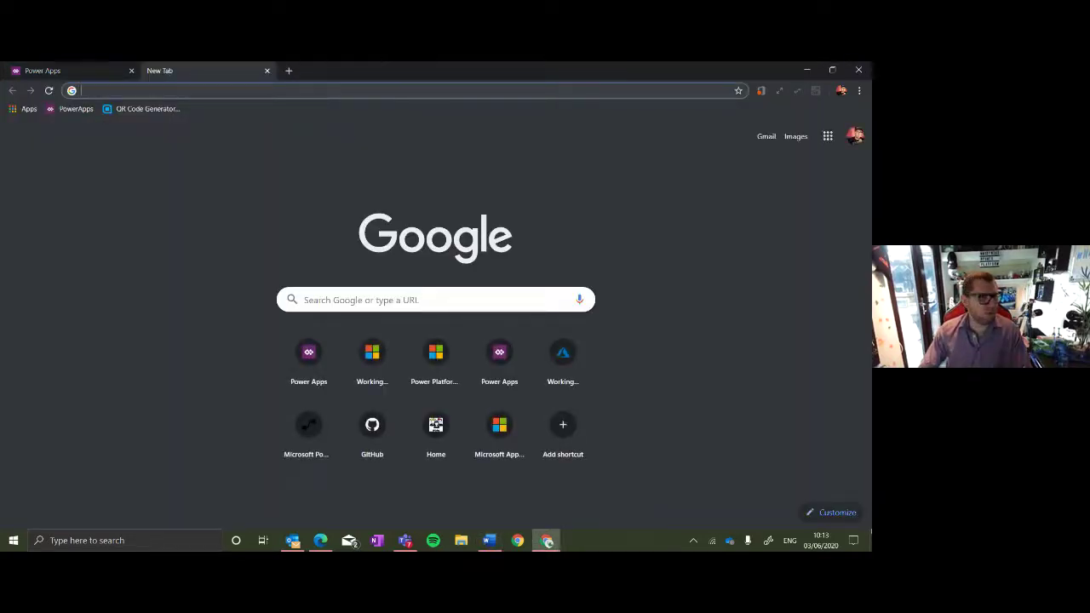
text(portal.office.com)
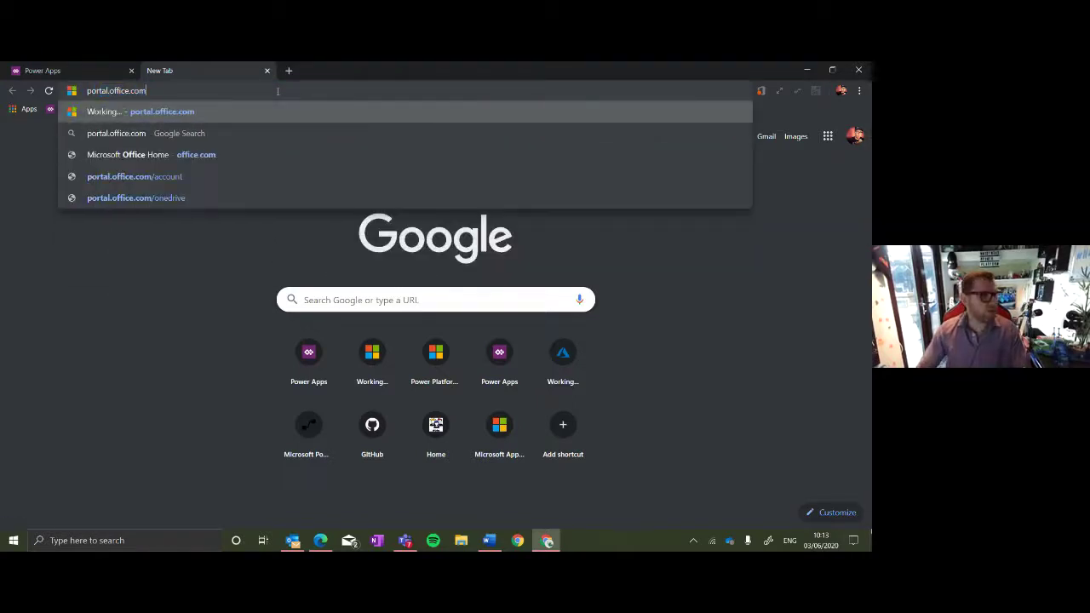
key(Return)
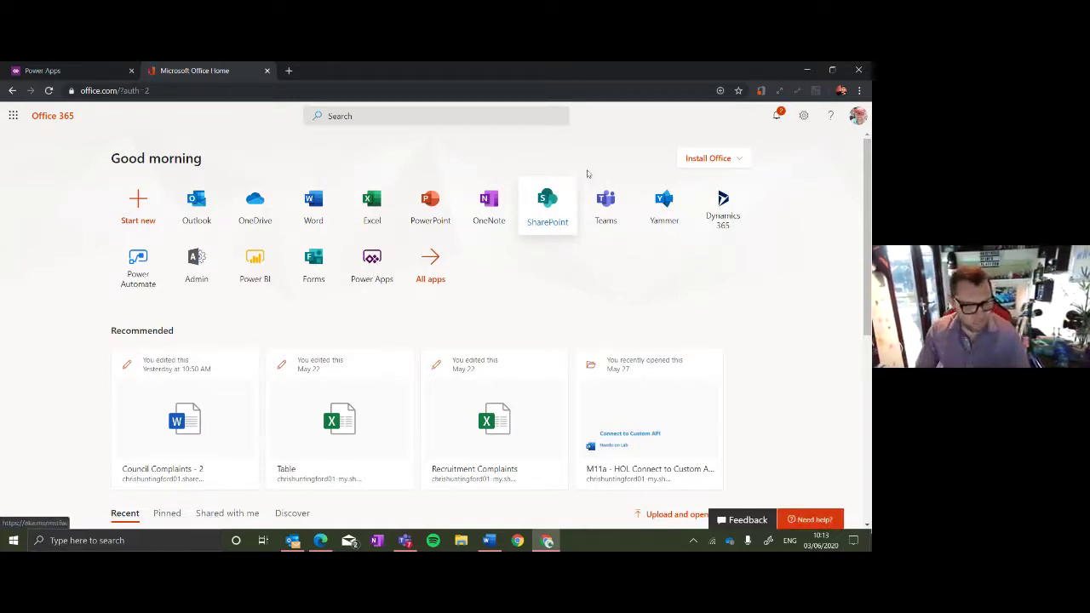
click(547, 209)
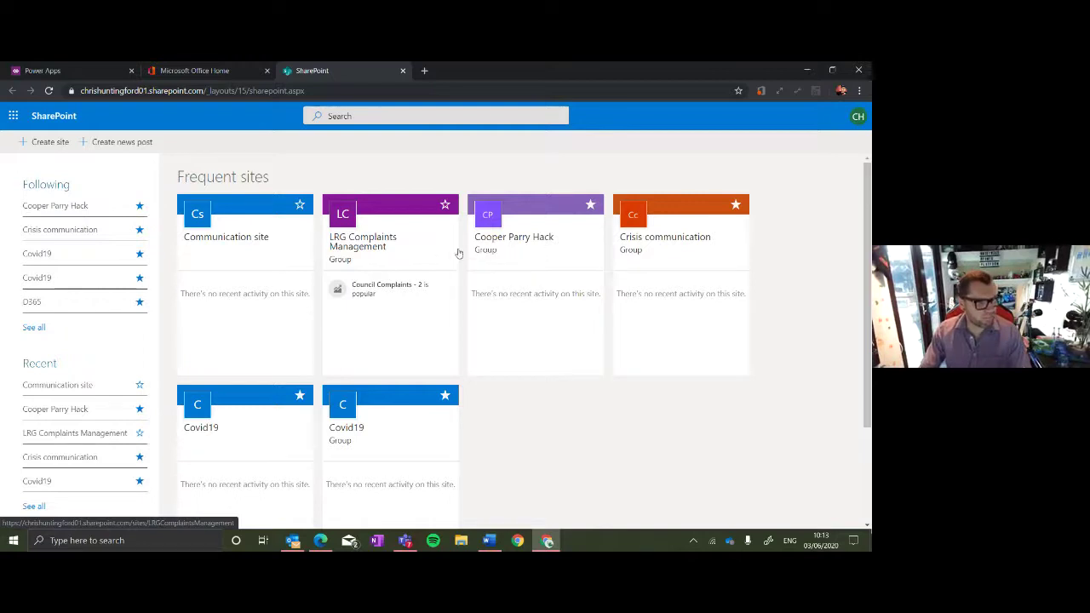
click(526, 262)
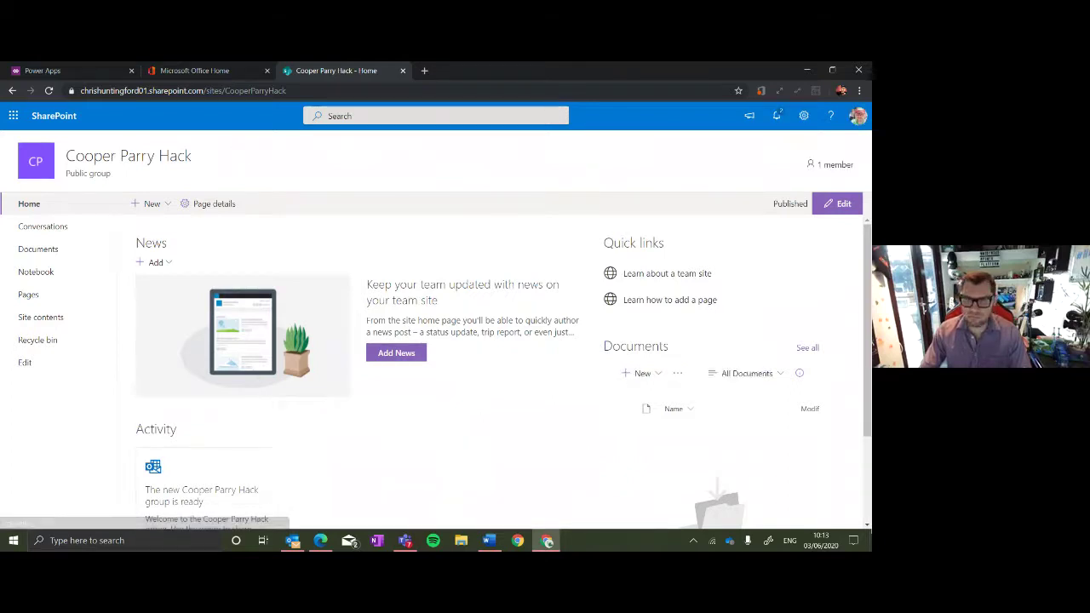
click(165, 206)
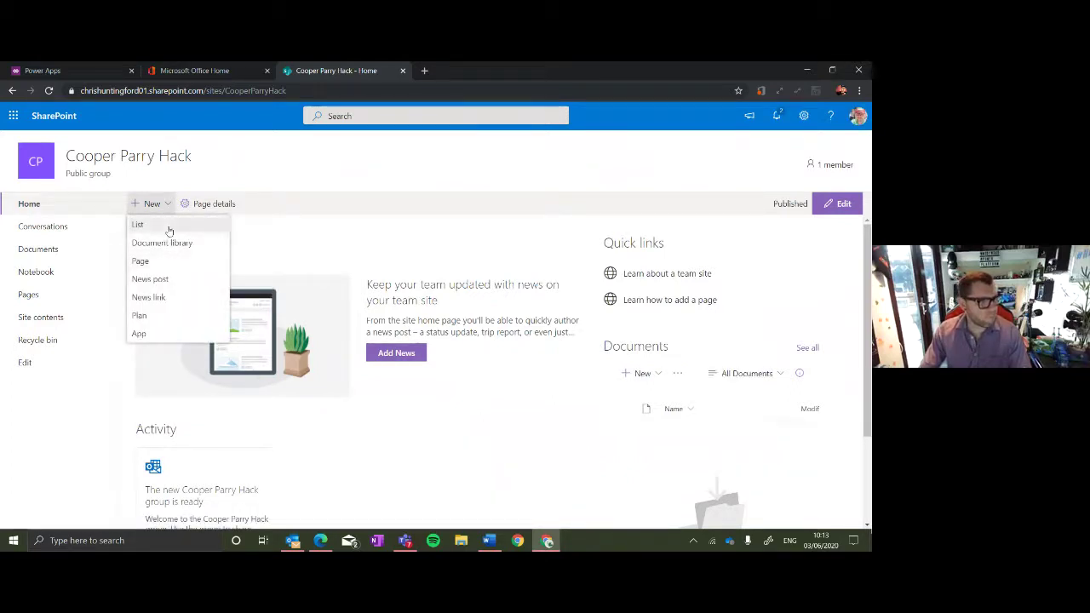
click(168, 225)
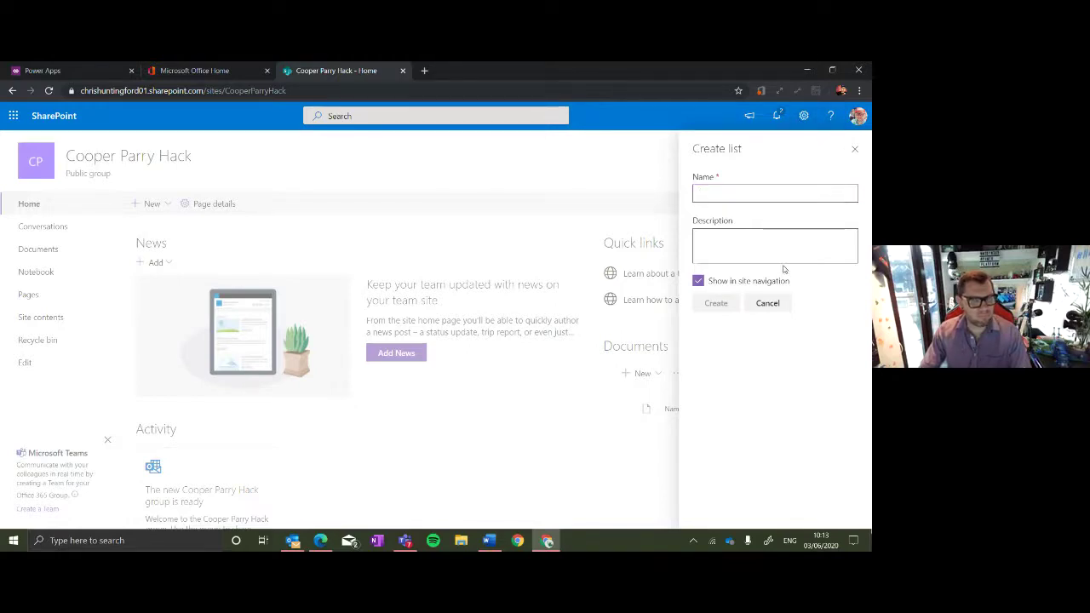
click(768, 304)
From the Cooper Parry Hack site contents, create a new list named HYDAH Users.
click(804, 116)
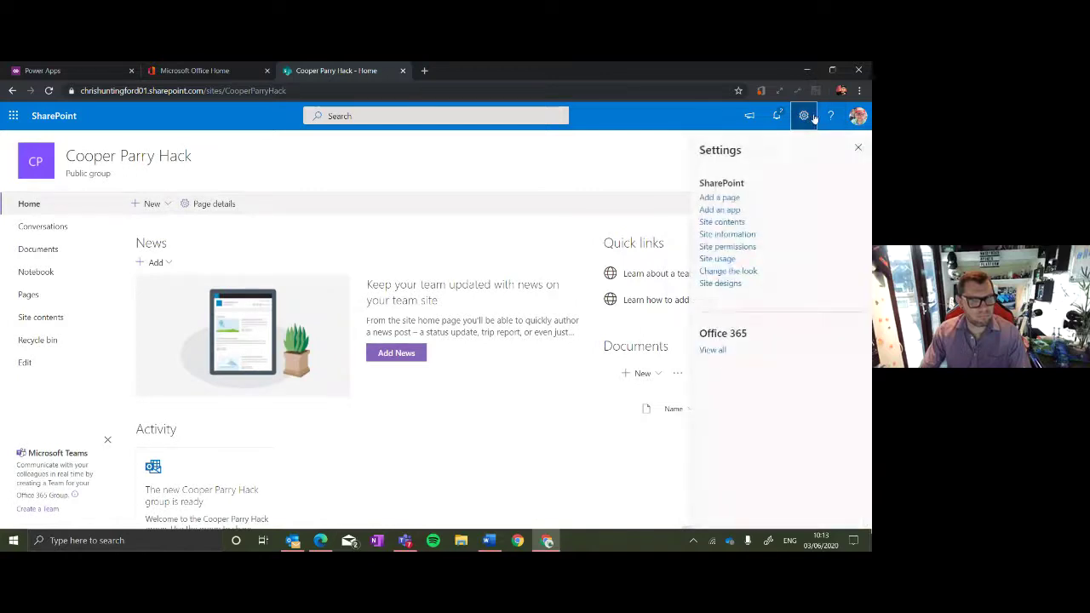
click(738, 223)
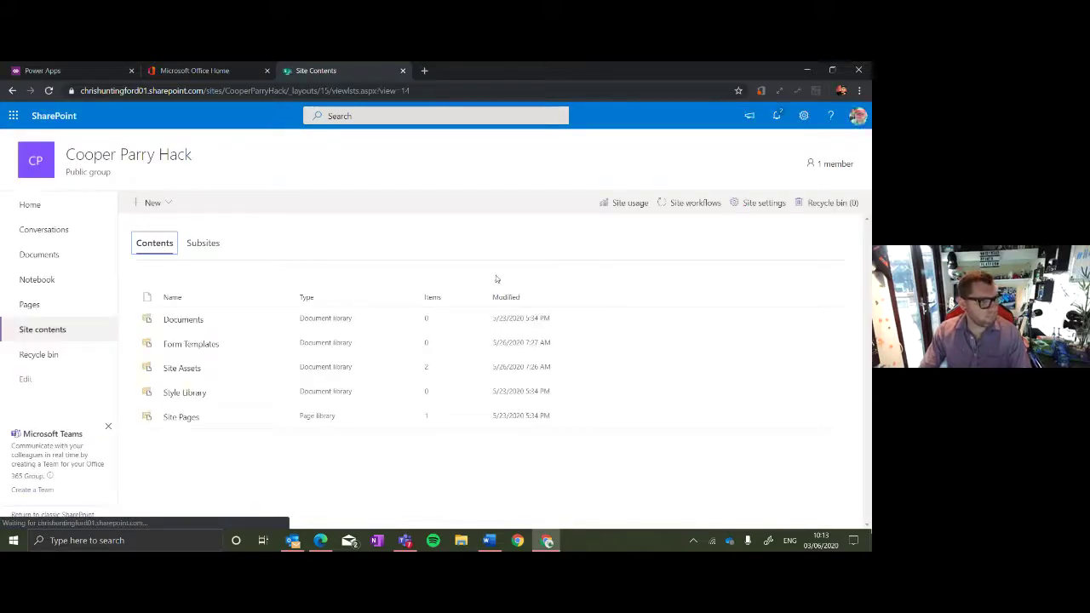
click(169, 204)
click(170, 222)
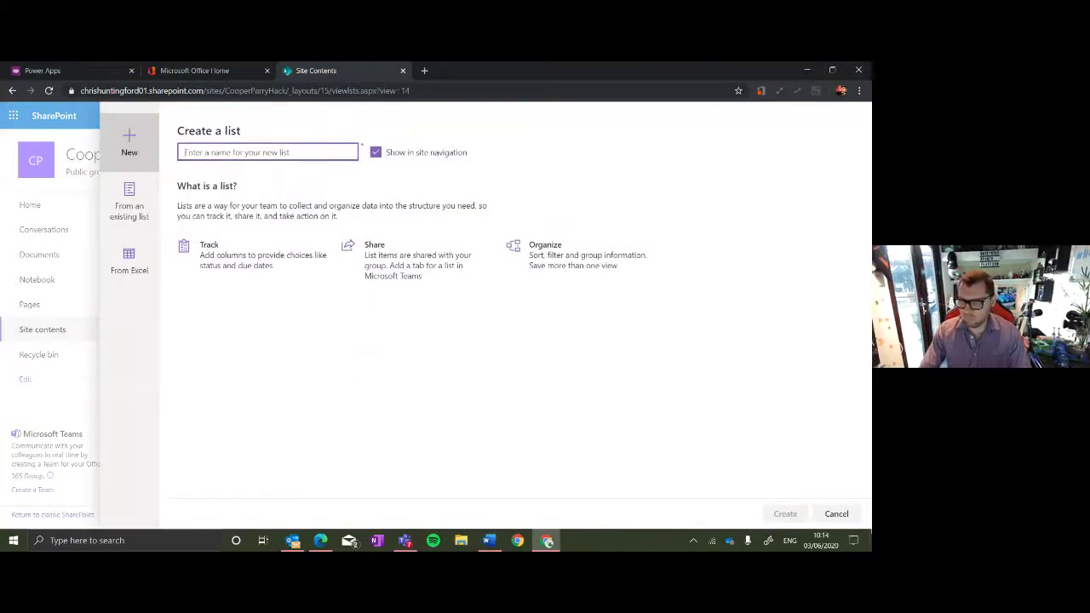
key(alt+Tab)
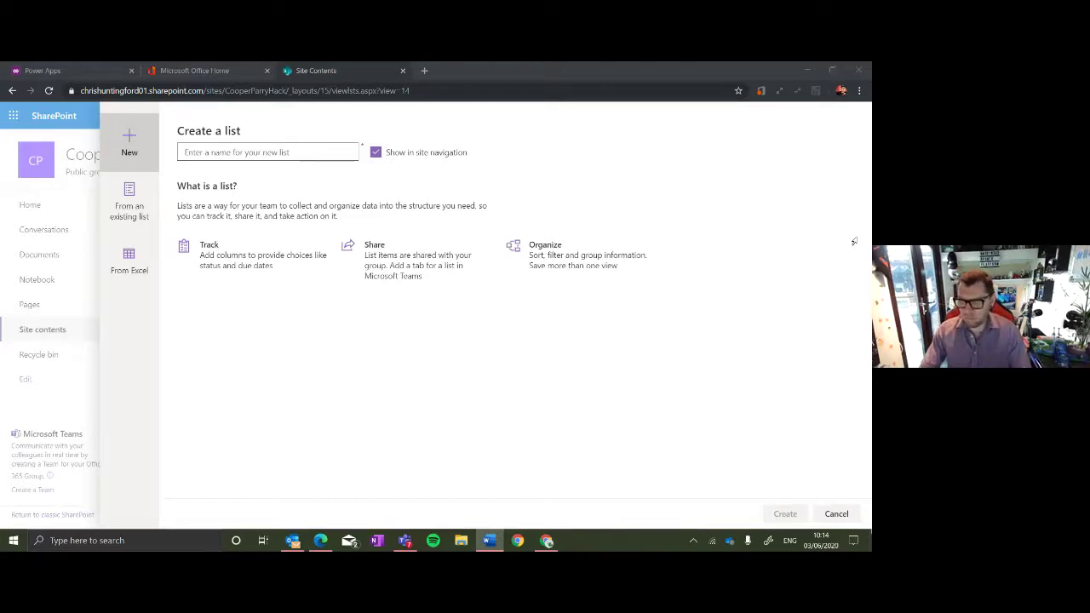
click(280, 151)
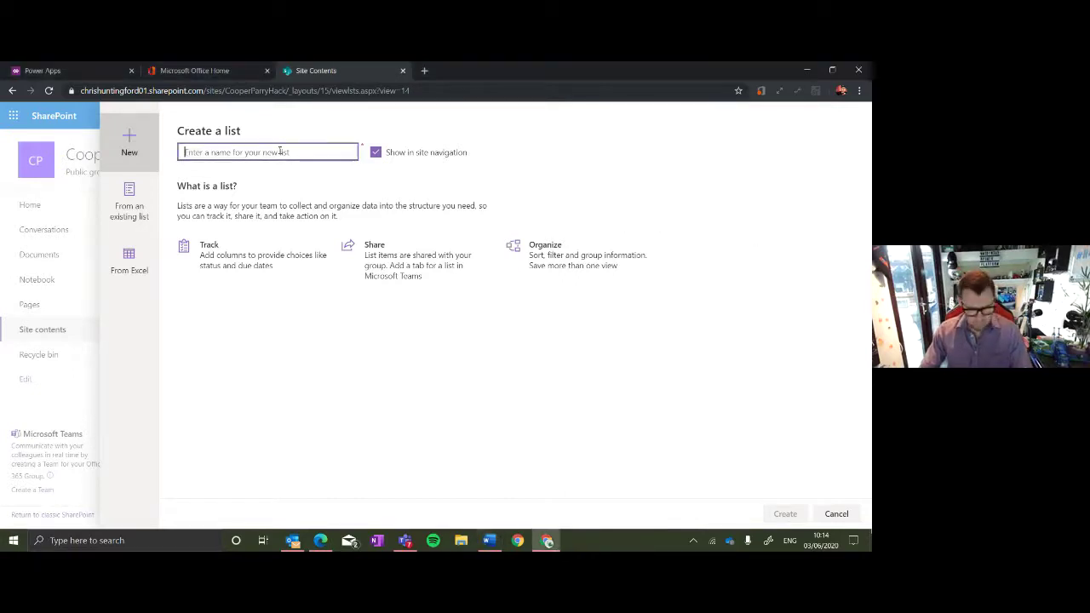
text(HYDAH Users)
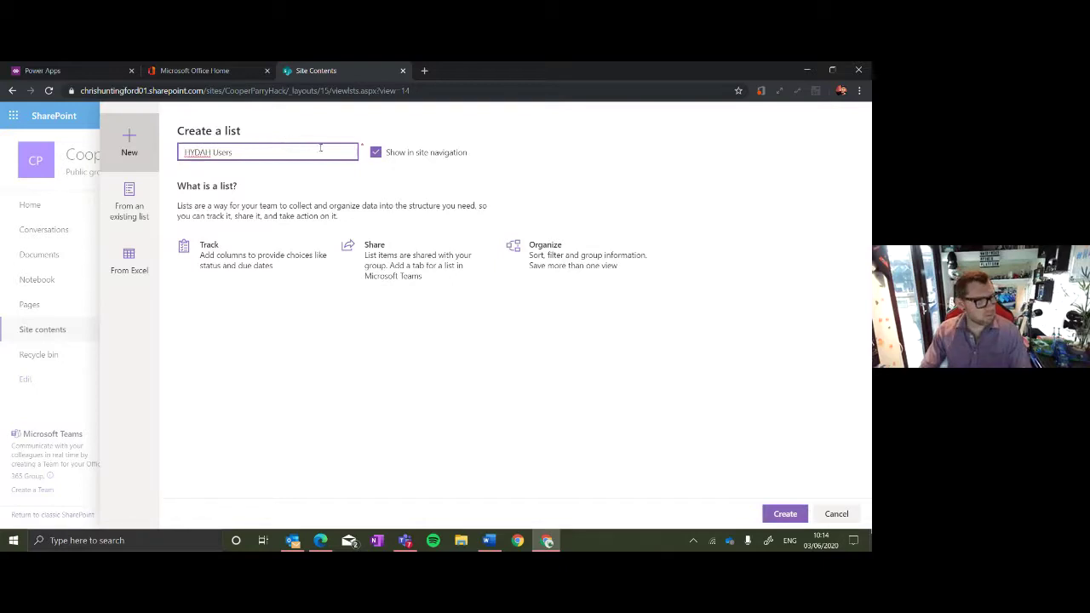
click(783, 514)
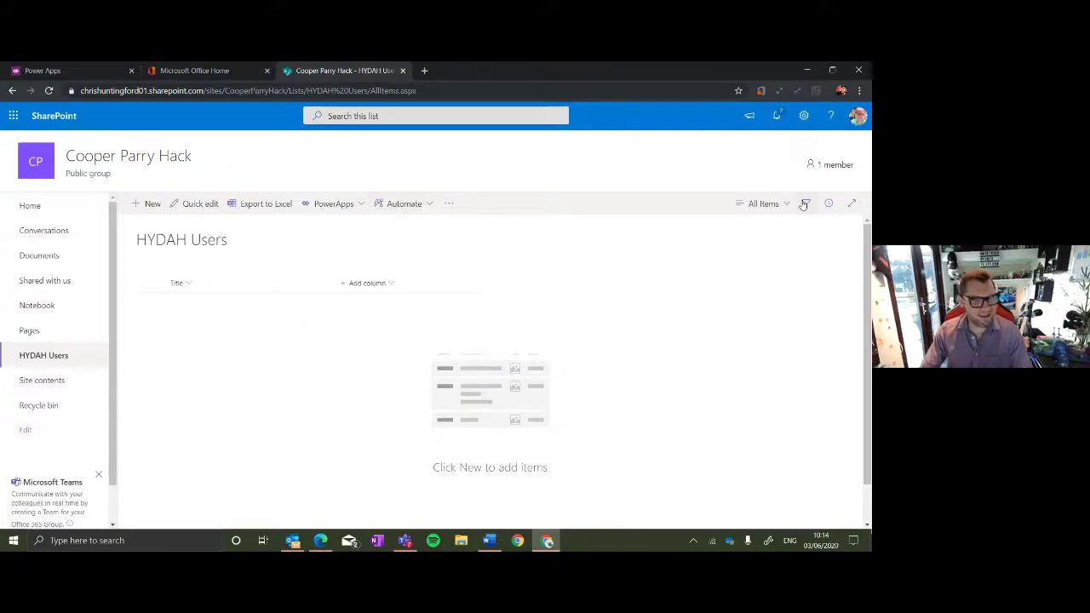
Open the list settings page of the HYDAH Users list.
scroll(684, 330, down, 1)
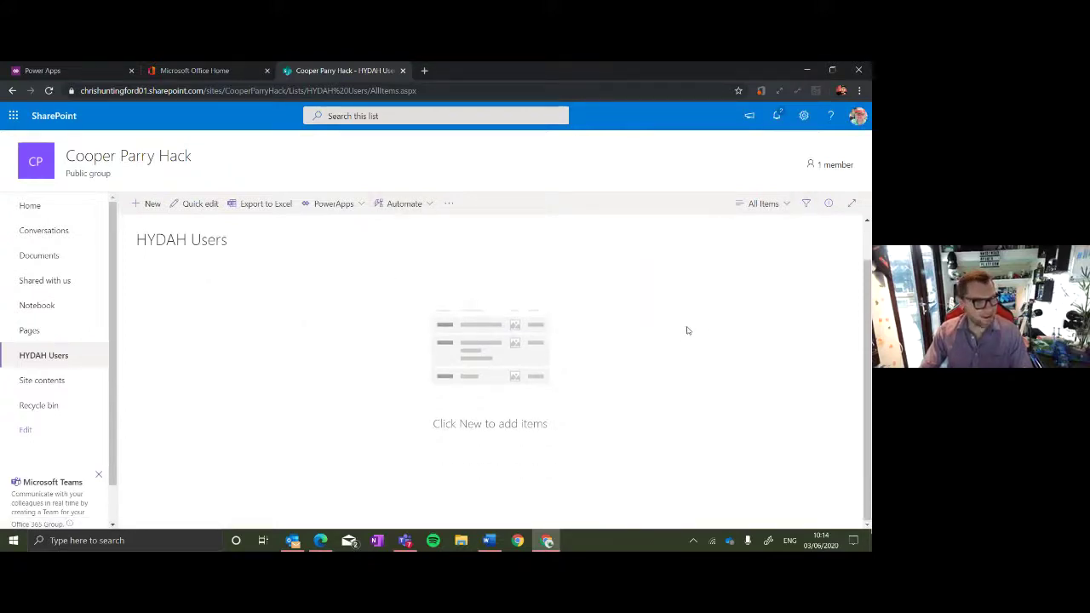
scroll(686, 331, up, 1)
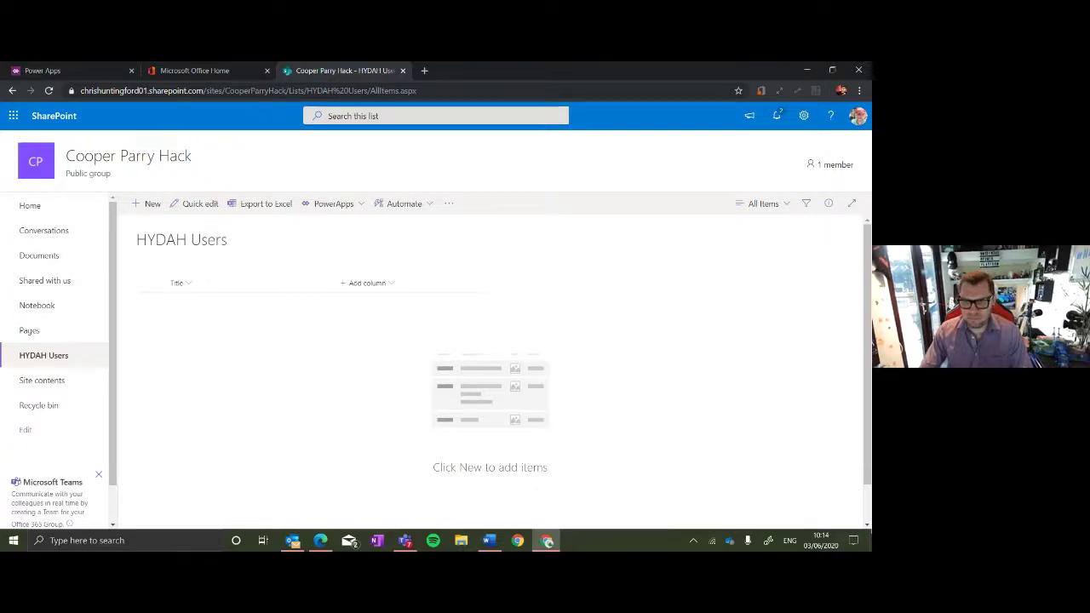
click(804, 116)
click(723, 235)
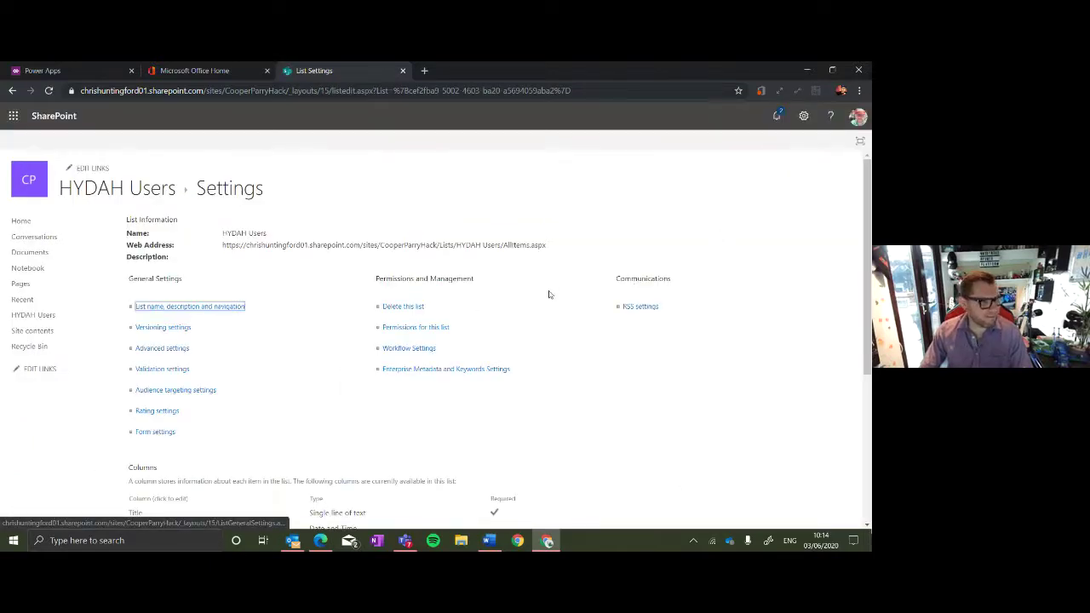
Create a Person or Group column named Username in the HYDAH Users list, allowing selection of people only.
scroll(371, 333, down, 3)
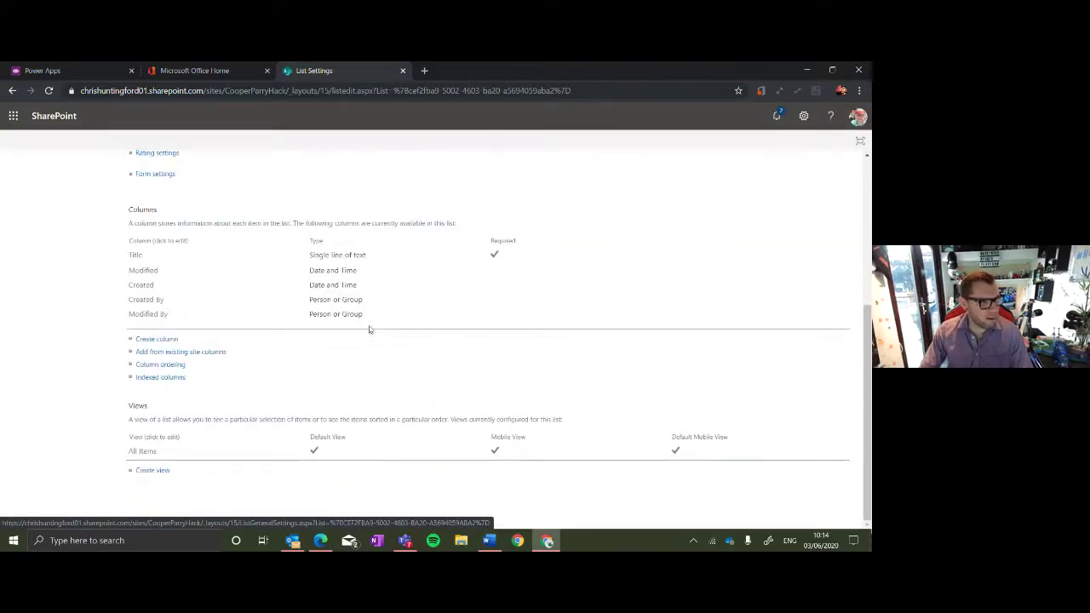
click(173, 343)
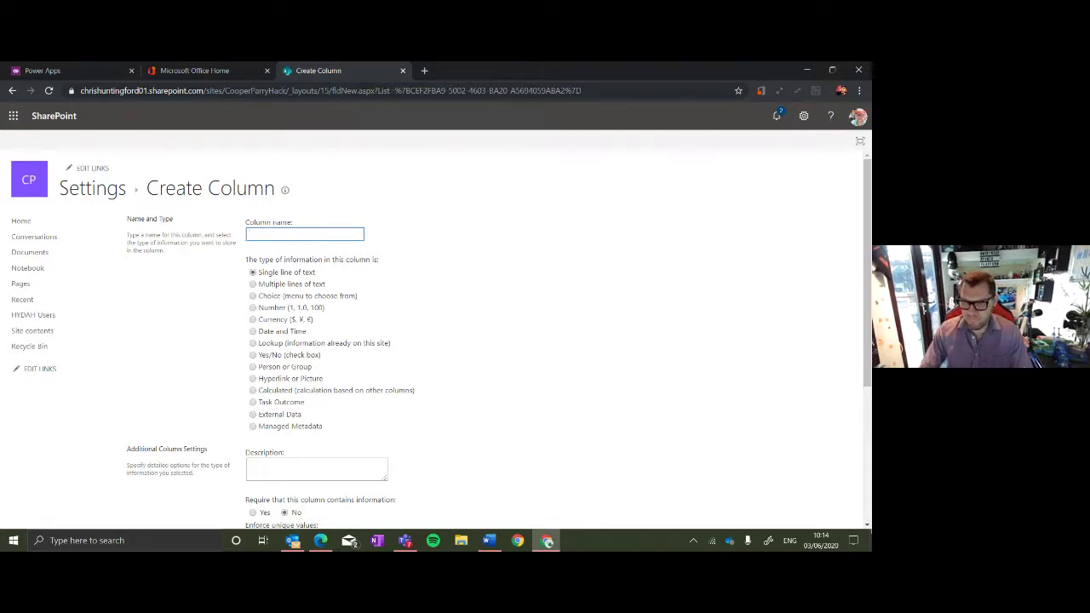
key(alt+Tab)
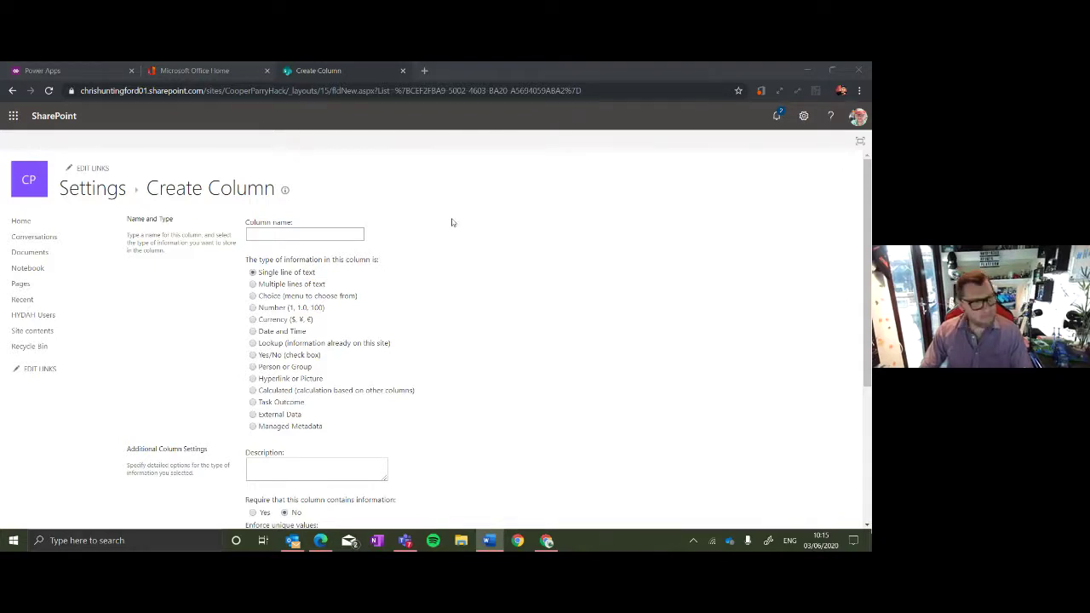
click(317, 233)
click(315, 258)
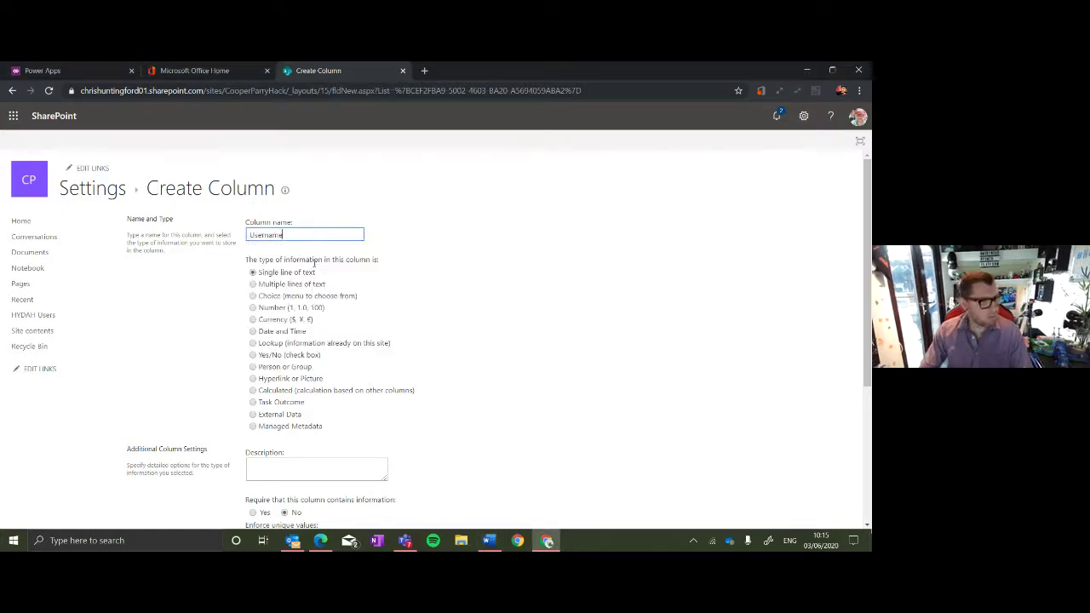
click(286, 367)
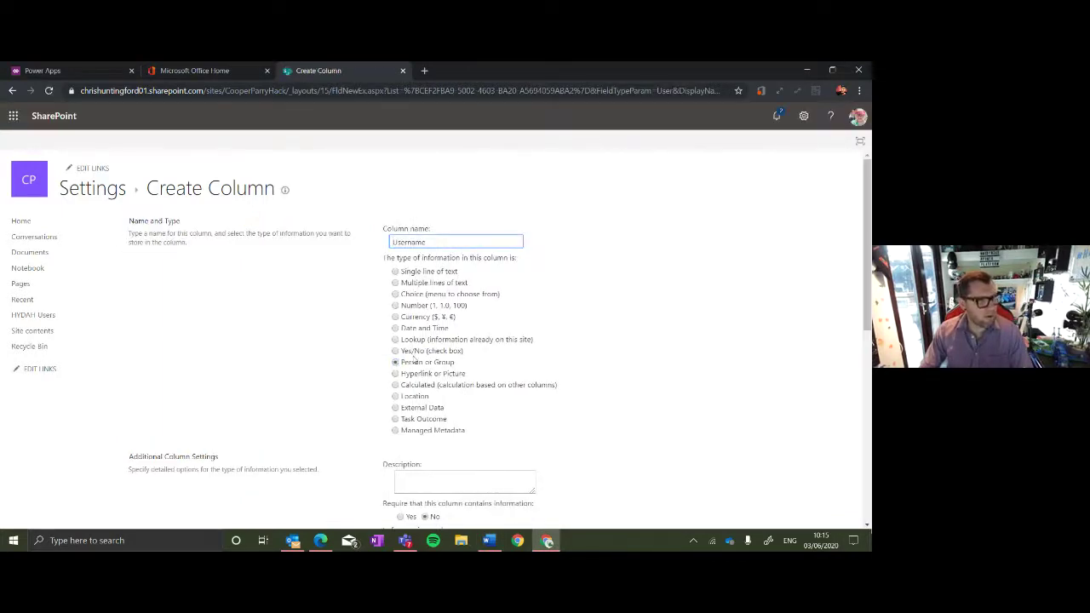
scroll(396, 330, down, 2)
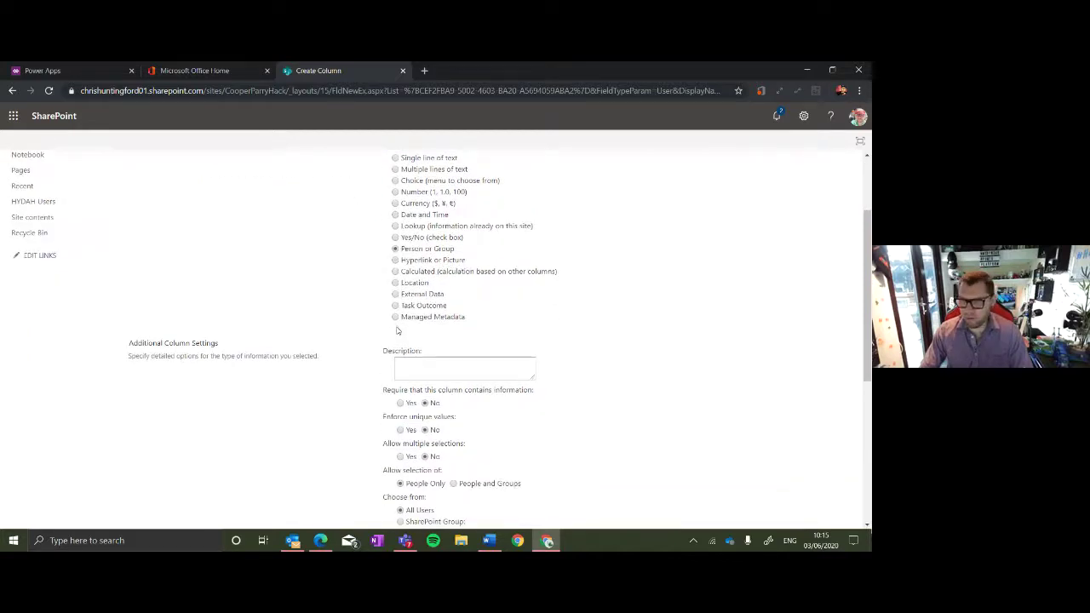
scroll(436, 383, down, 5)
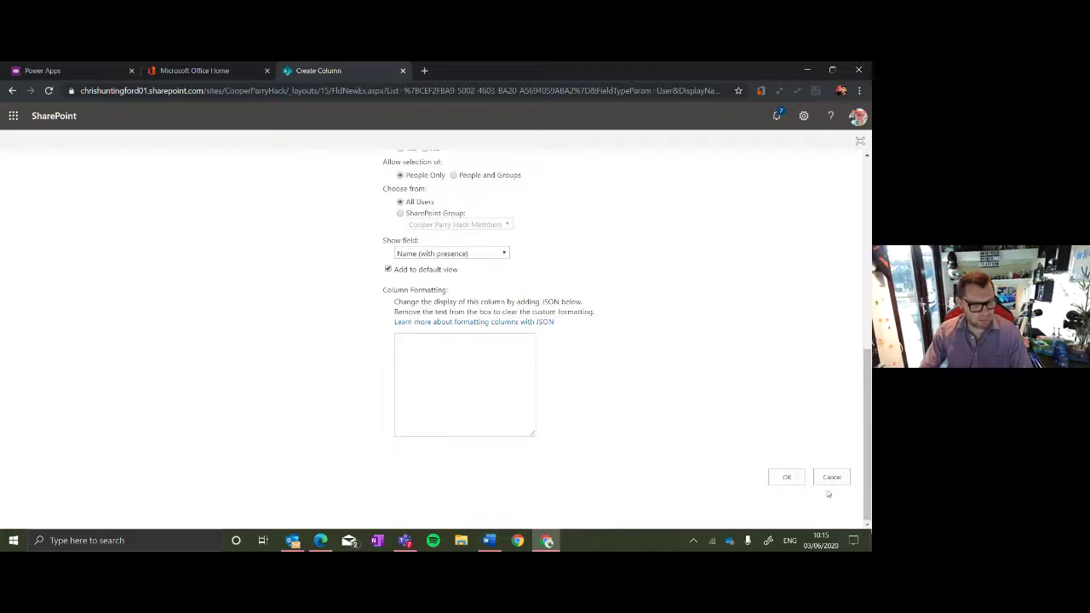
click(789, 476)
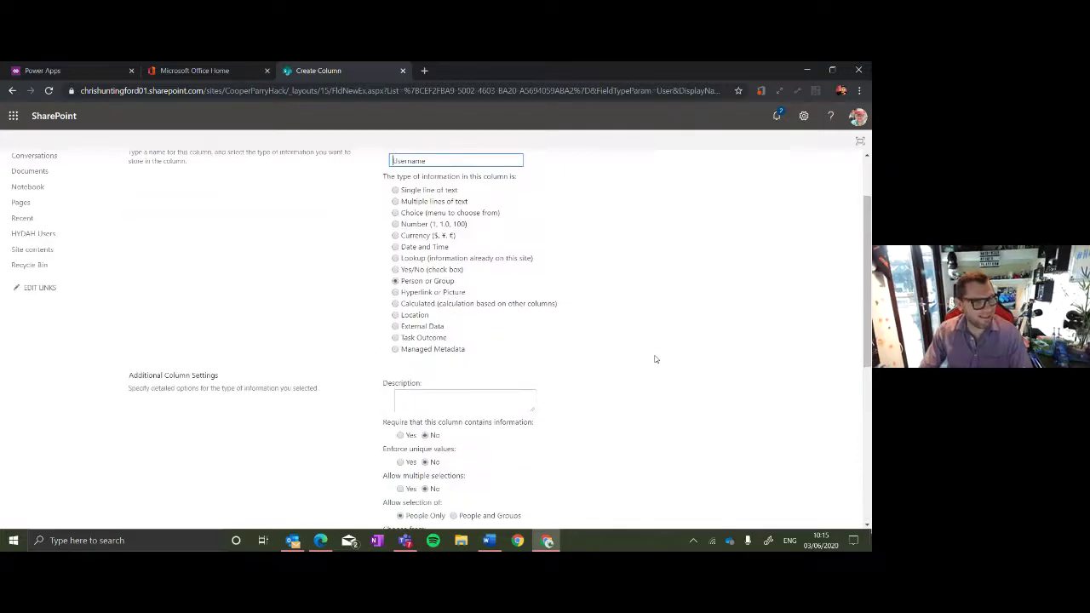
scroll(707, 413, down, 5)
click(800, 478)
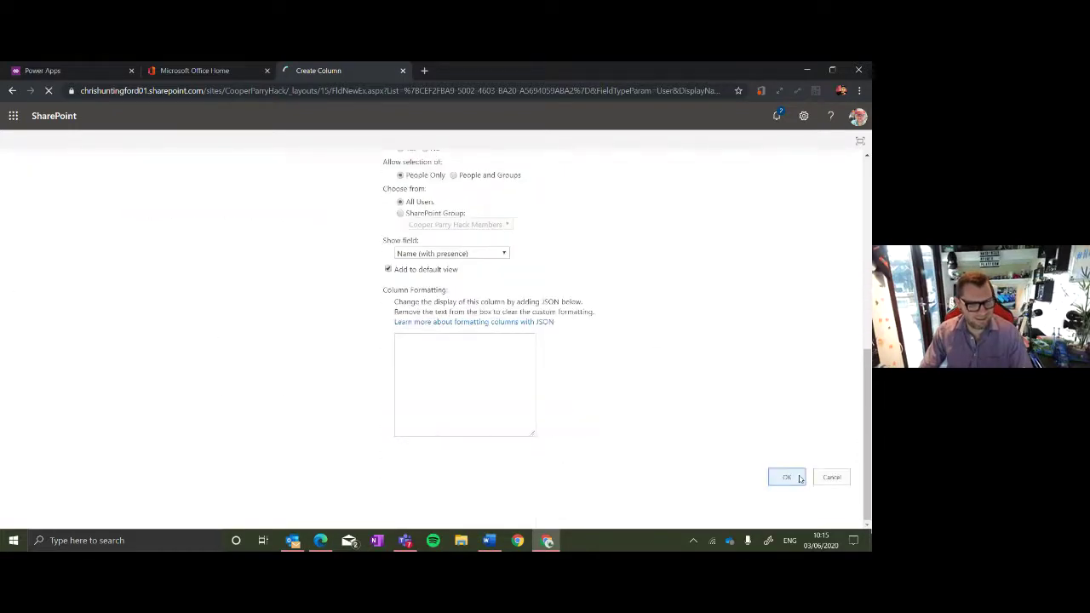
Start a new list column named Last Completed Form and set its type to Date and Time.
scroll(387, 340, down, 3)
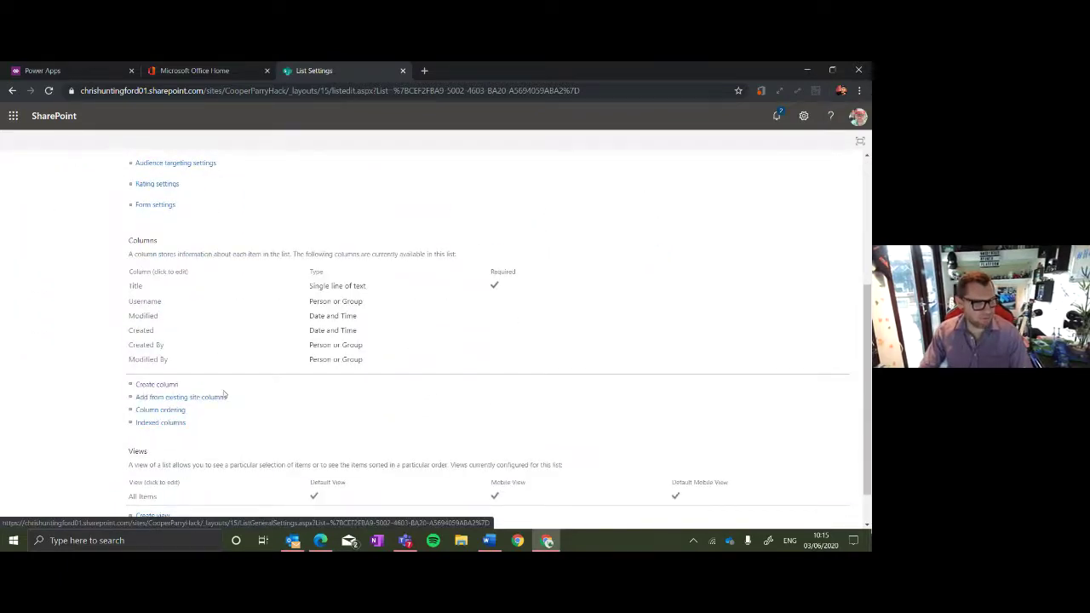
click(172, 385)
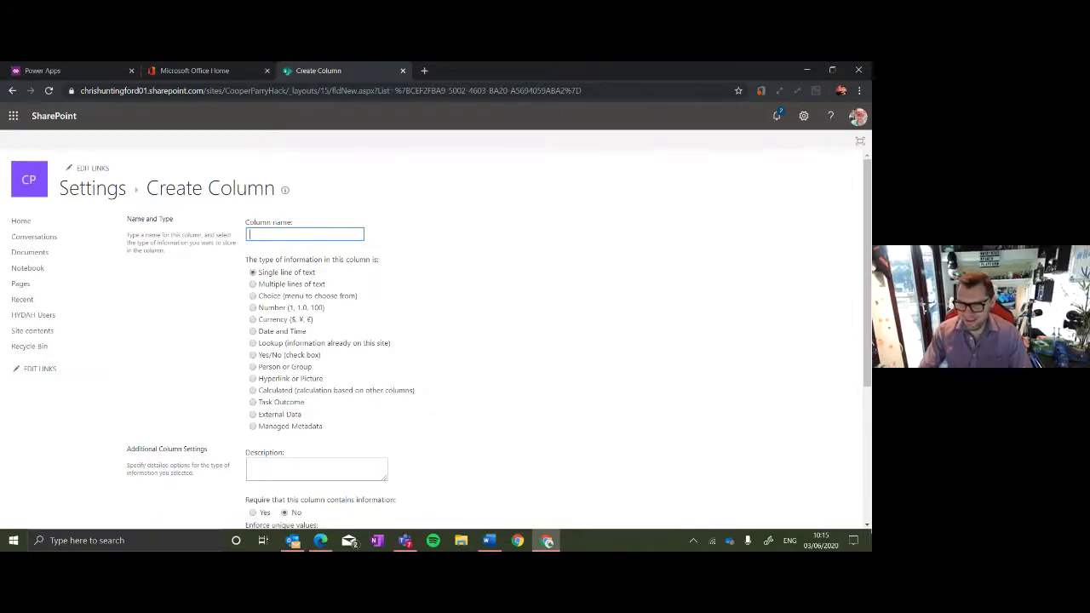
key(alt+Tab)
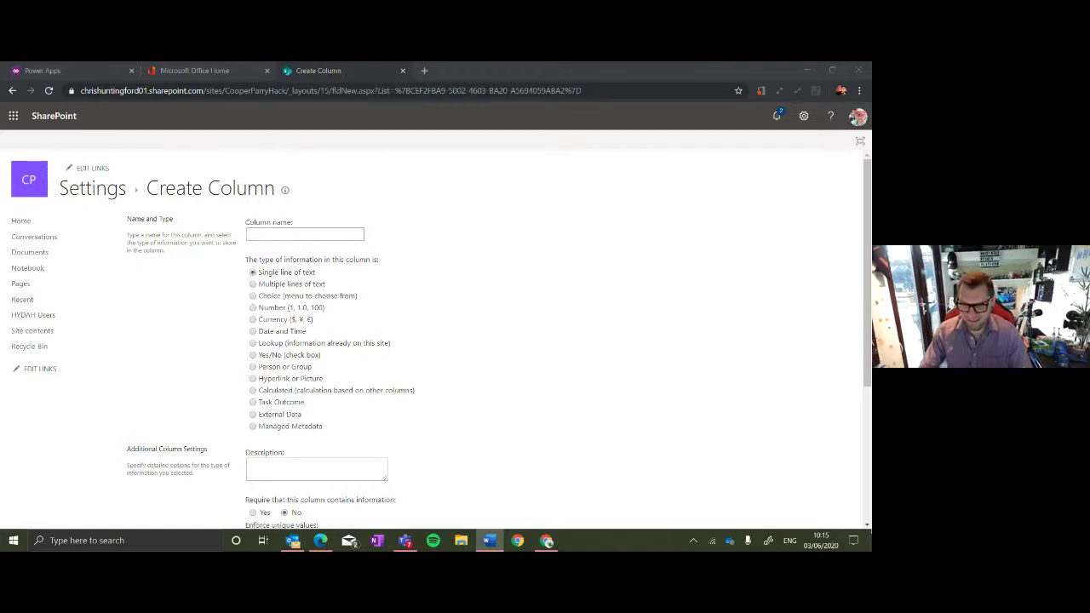
click(343, 229)
key(Down)
key(Down)
key(Return)
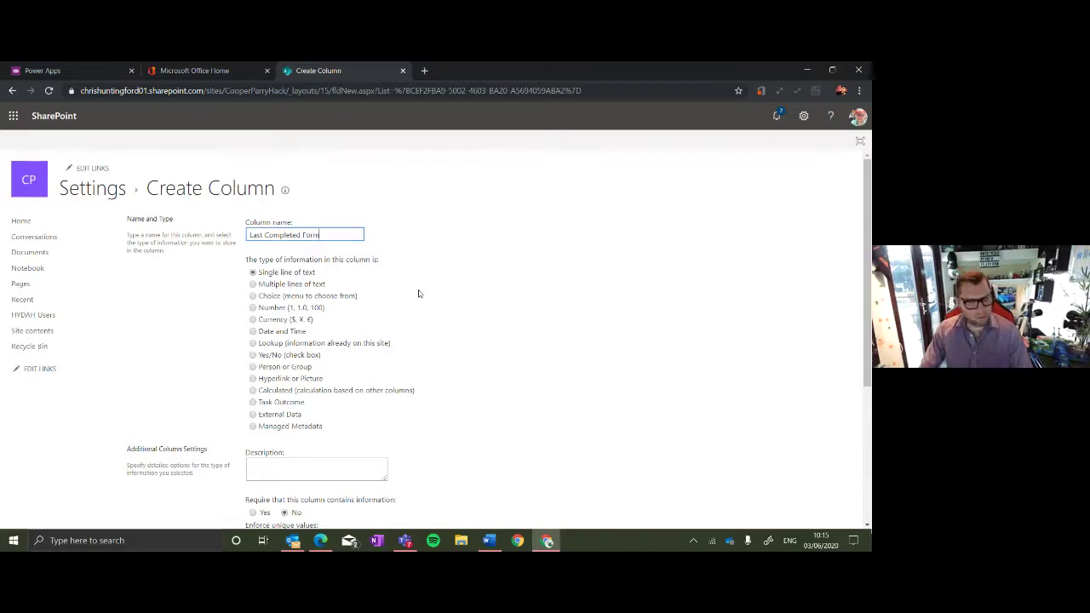
click(300, 332)
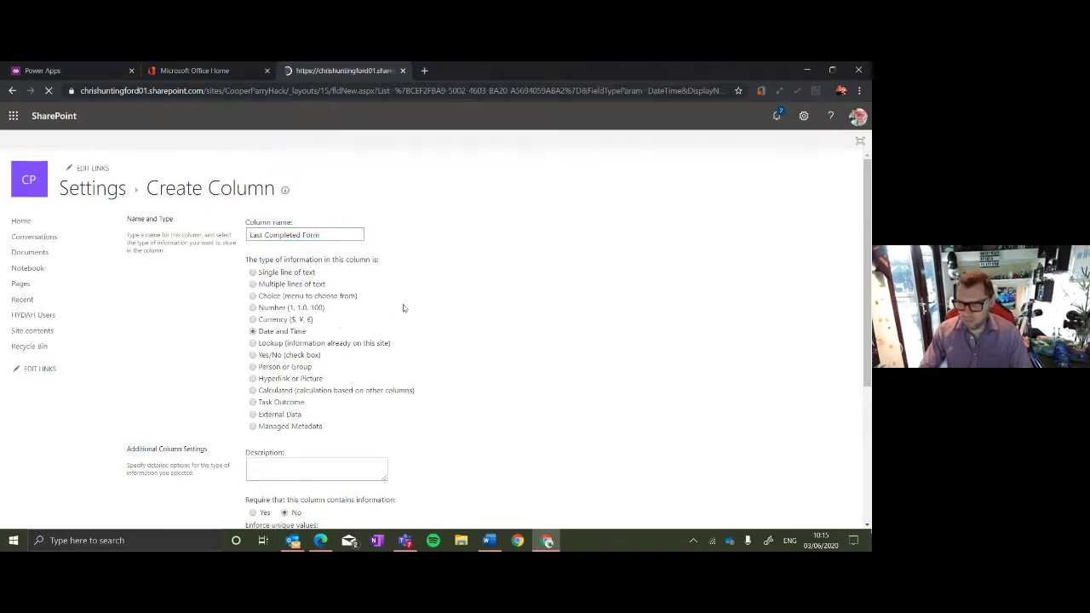
Check the additional settings of the Last Completed Form column and save it with the Date Only format and no default value.
scroll(436, 335, down, 2)
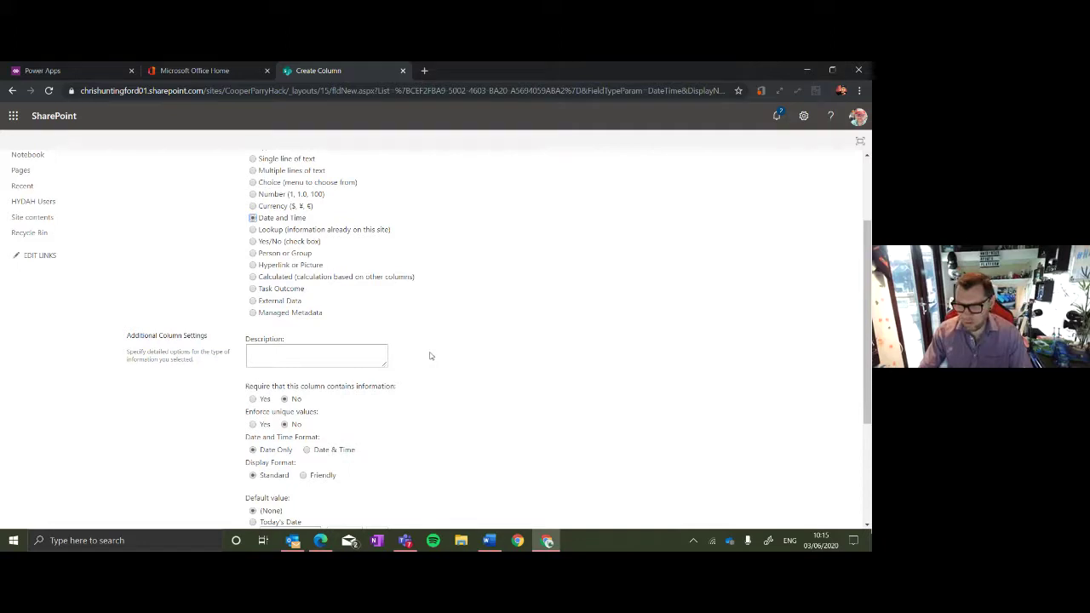
scroll(397, 386, down, 2)
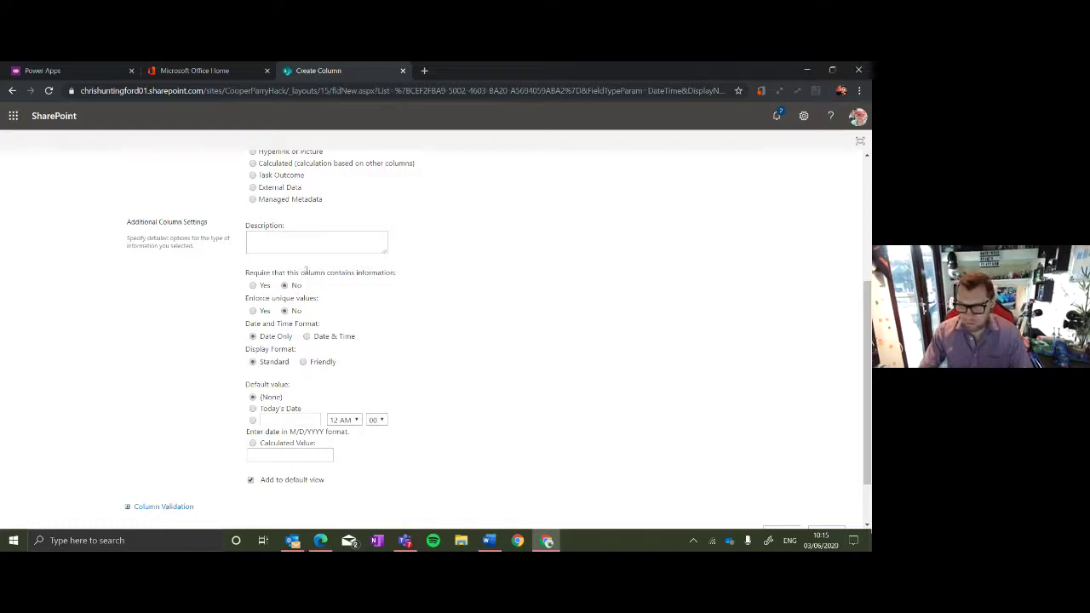
scroll(315, 277, up, 2)
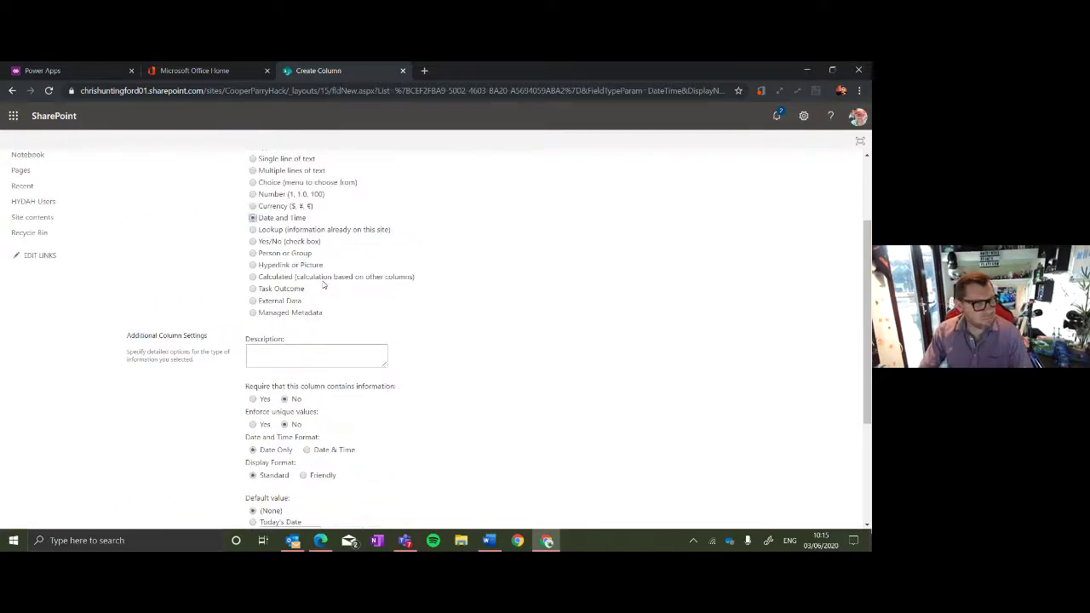
scroll(323, 285, down, 2)
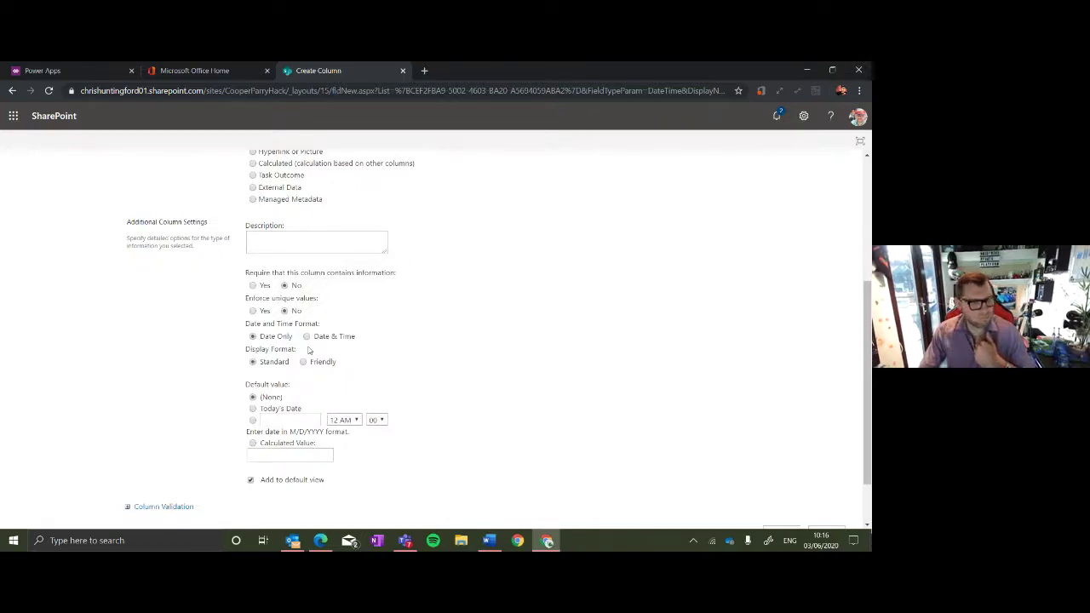
scroll(290, 410, down, 1)
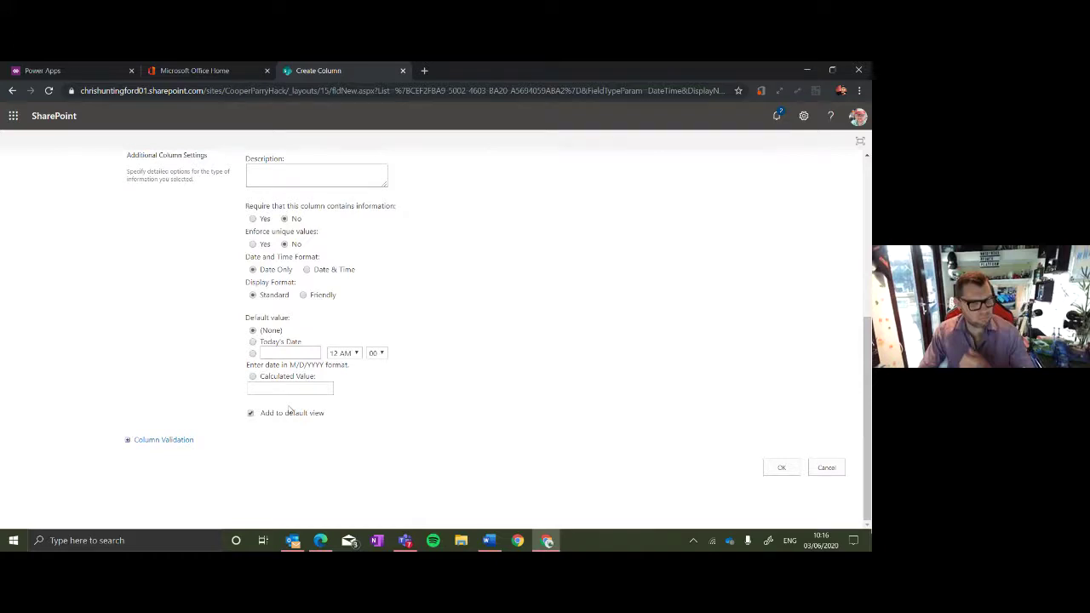
click(781, 468)
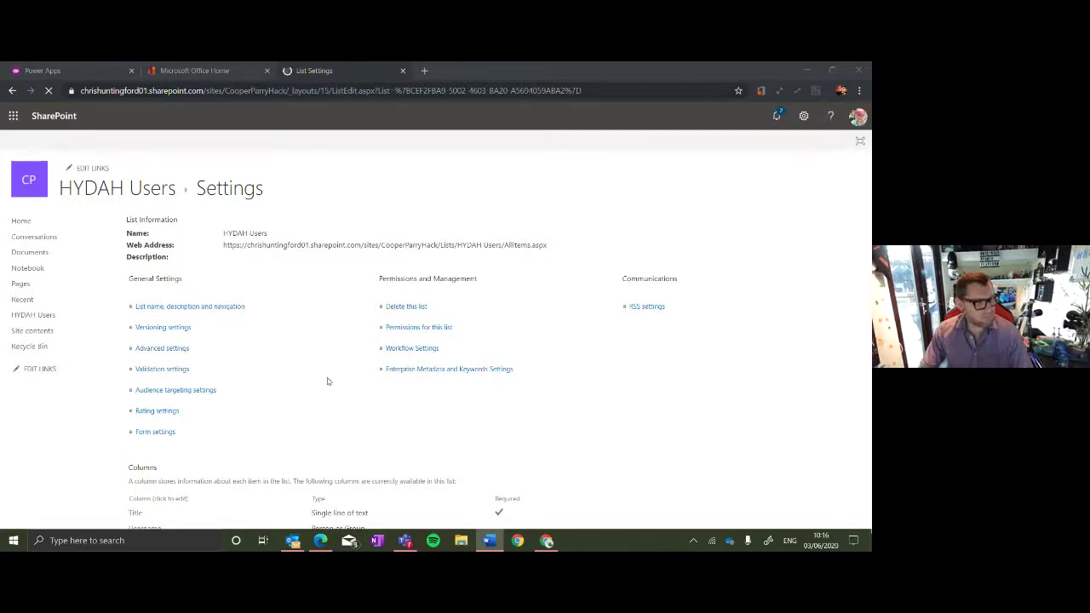
Create a Date and Time column named Last Requested Form in the HYDAH Users list, keeping the Date Only format.
scroll(245, 436, down, 3)
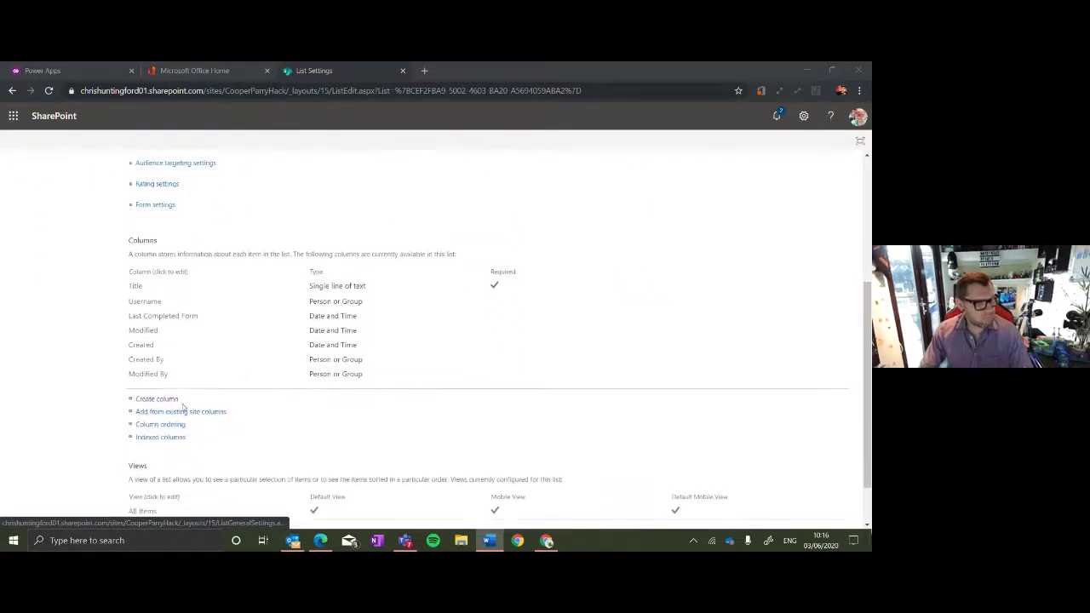
click(169, 399)
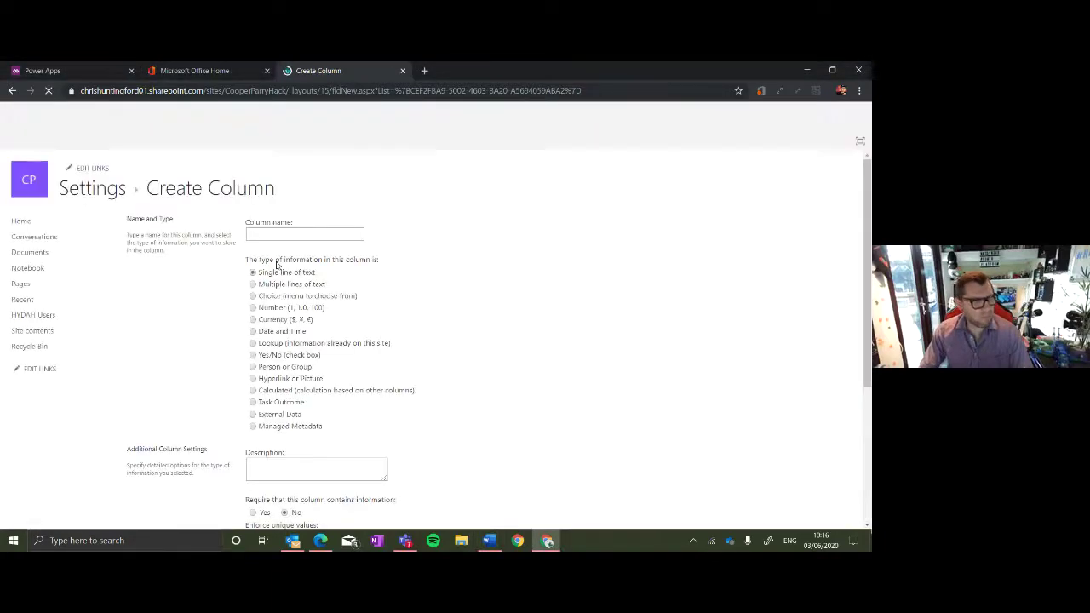
click(332, 231)
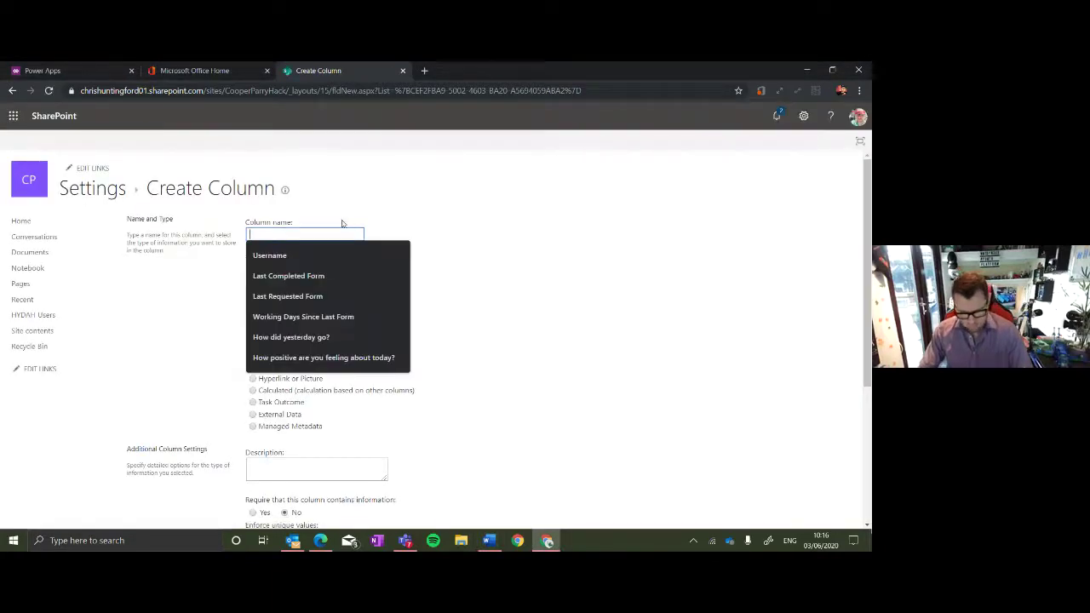
key(Down)
key(Down)
key(Down)
key(Return)
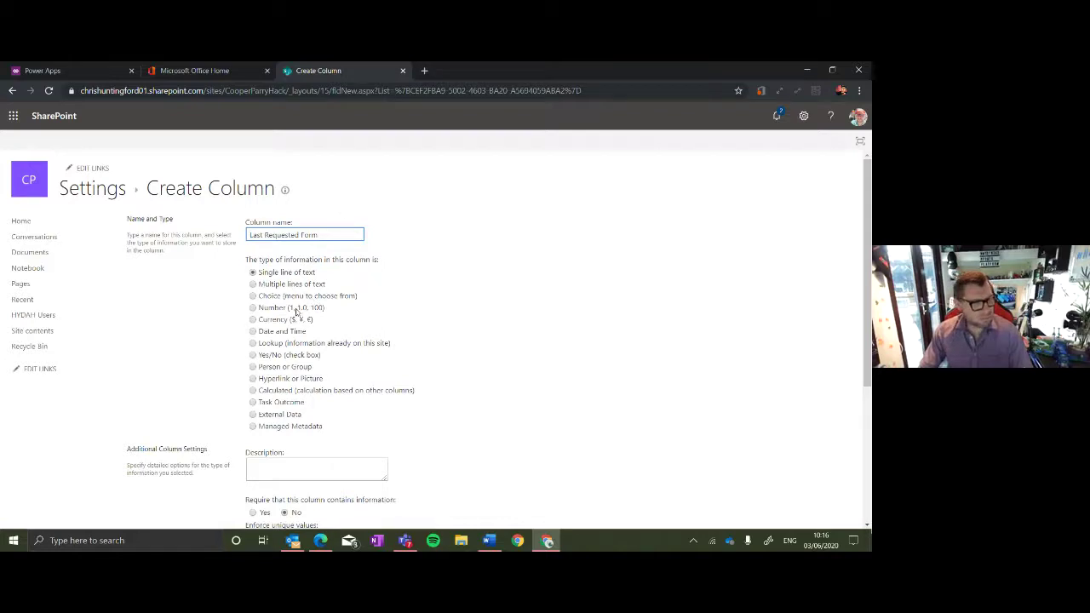
click(287, 332)
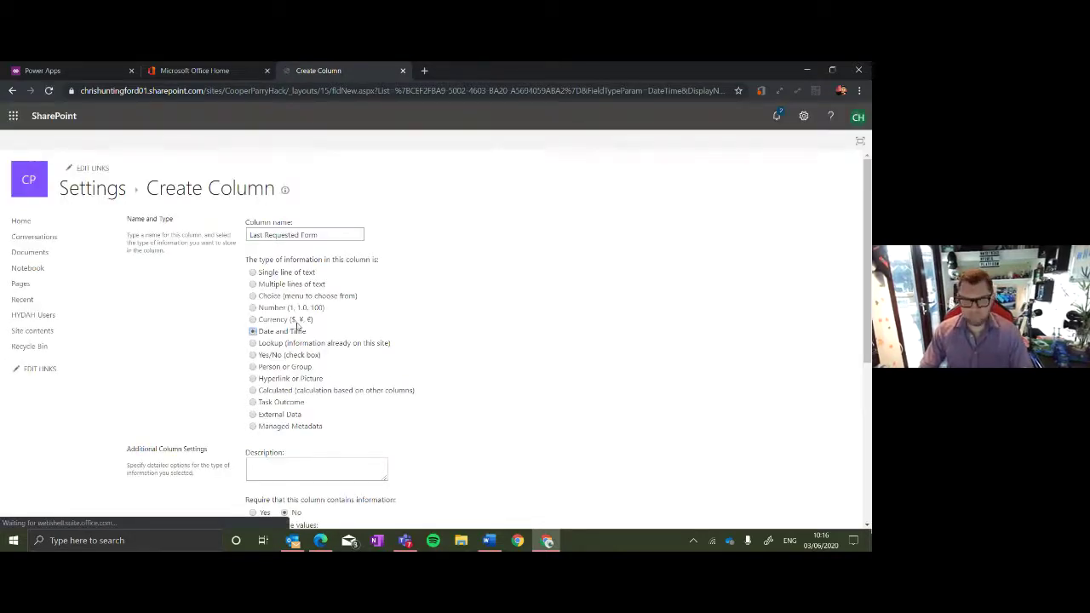
scroll(307, 322, down, 3)
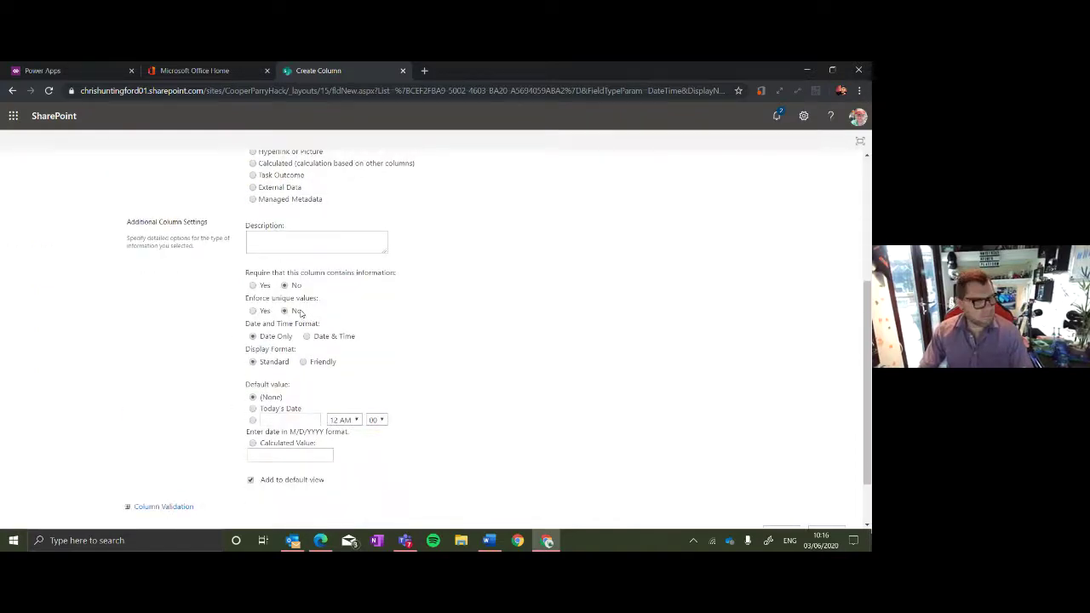
scroll(311, 387, down, 1)
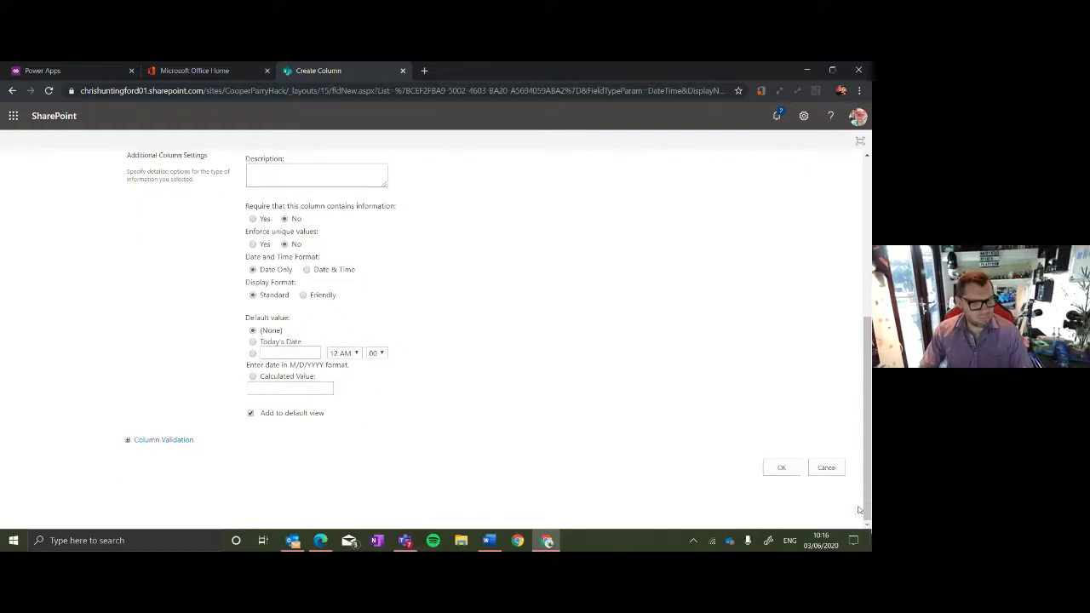
click(780, 468)
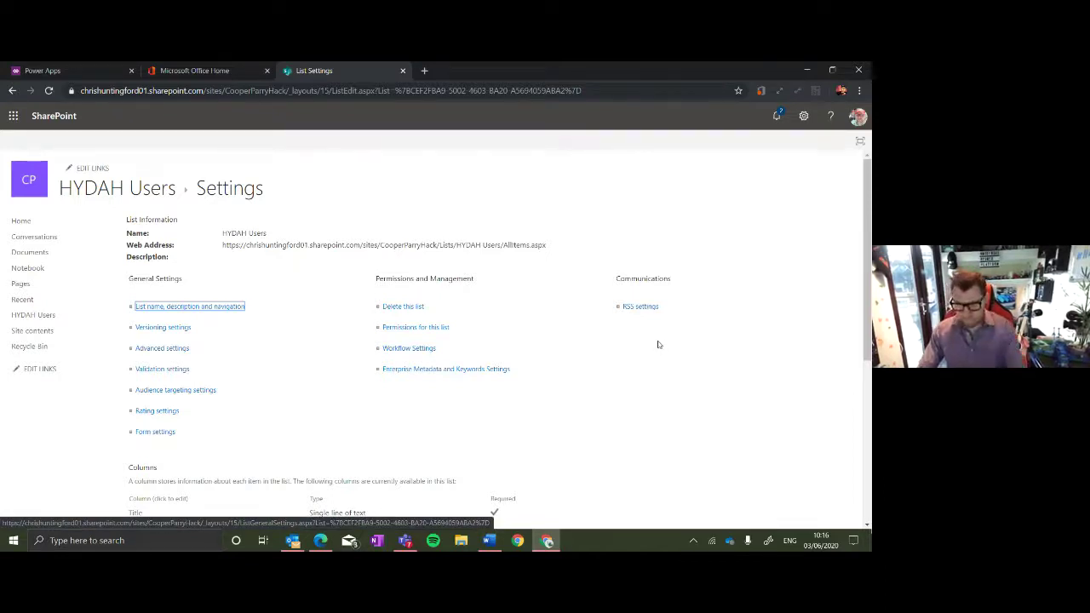
Start a new column named Working Days Since Last Form in the HYDAH Users list and set its type to Calculated.
scroll(391, 407, down, 3)
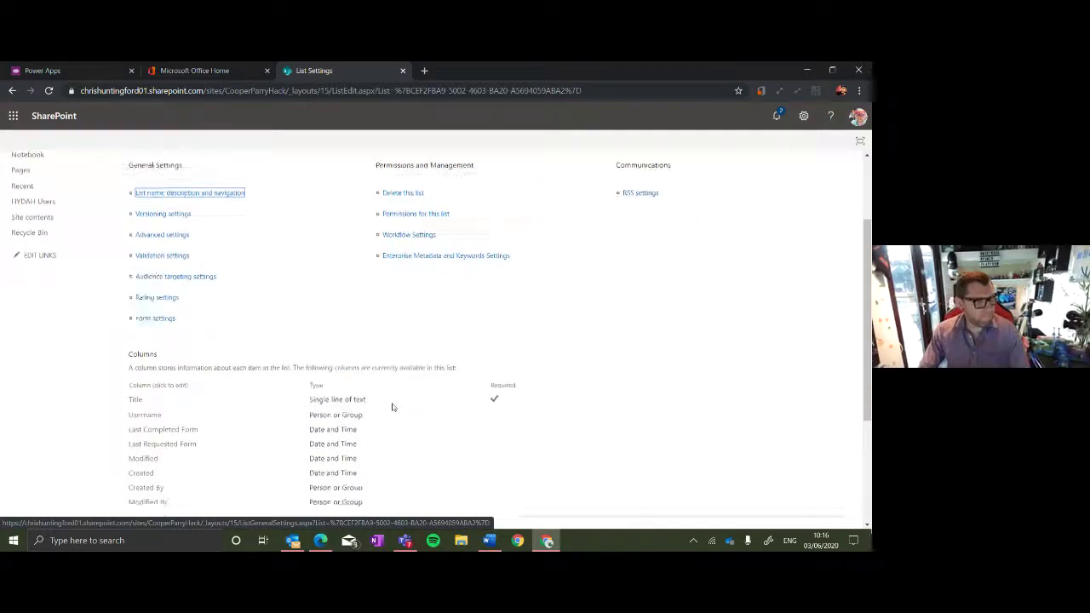
click(168, 358)
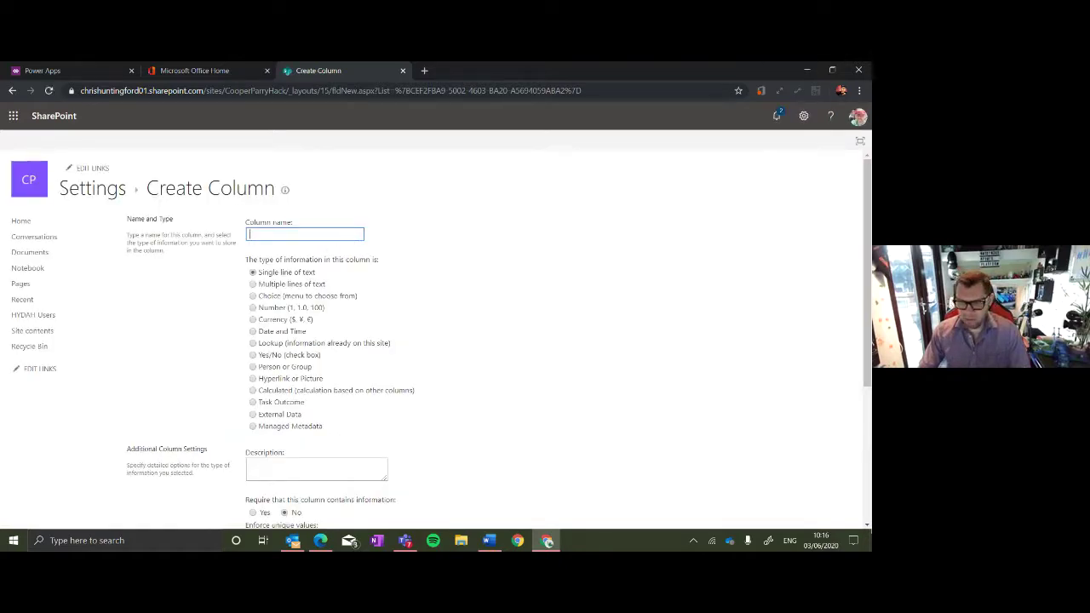
key(alt+Tab)
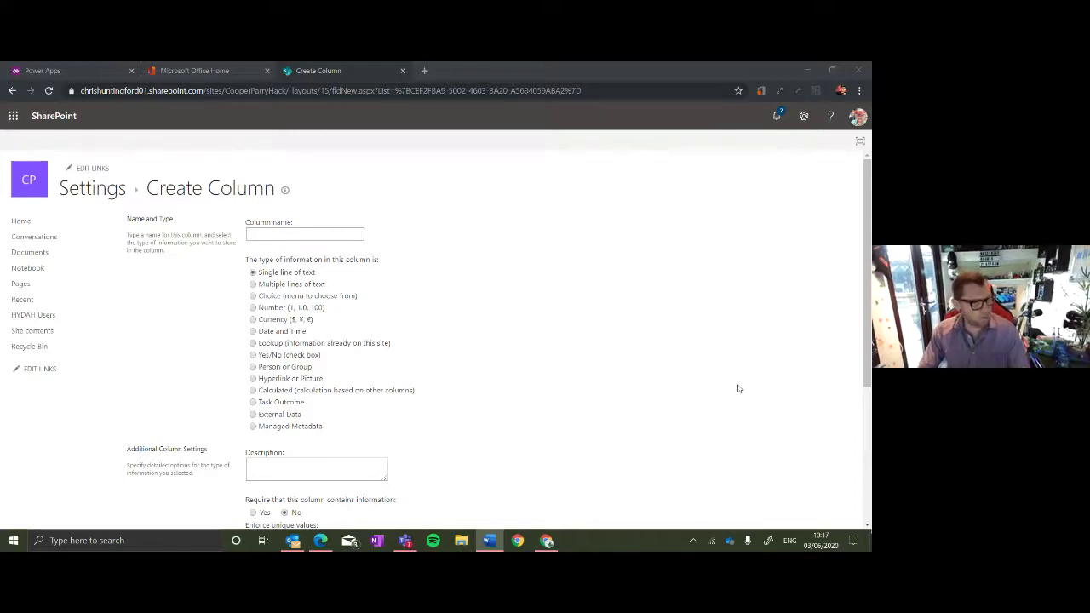
click(309, 232)
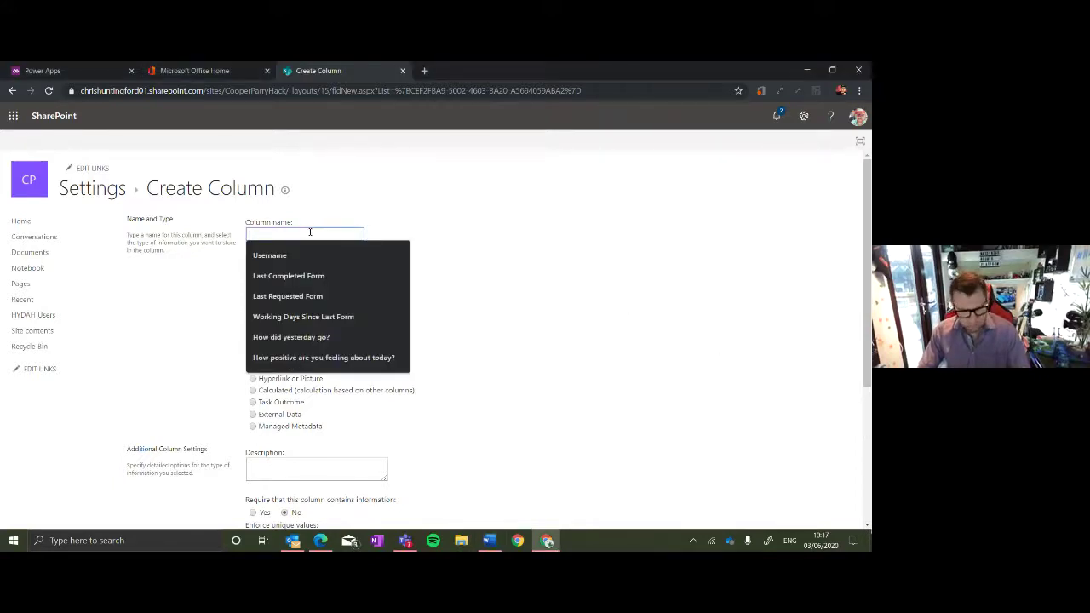
key(Down)
key(Down)
key(Down)
key(Down)
key(Return)
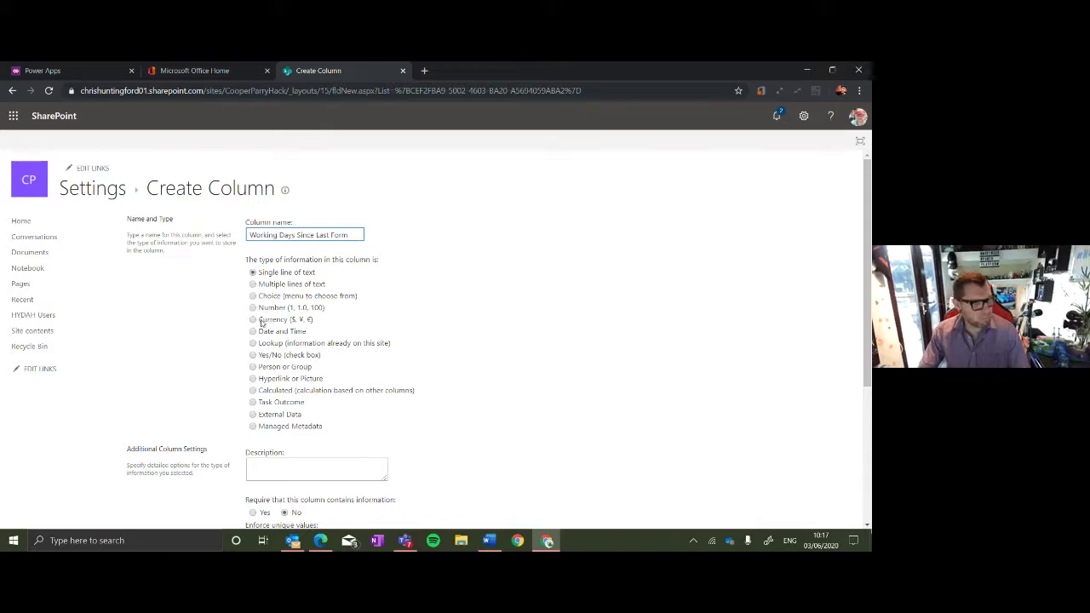
click(252, 390)
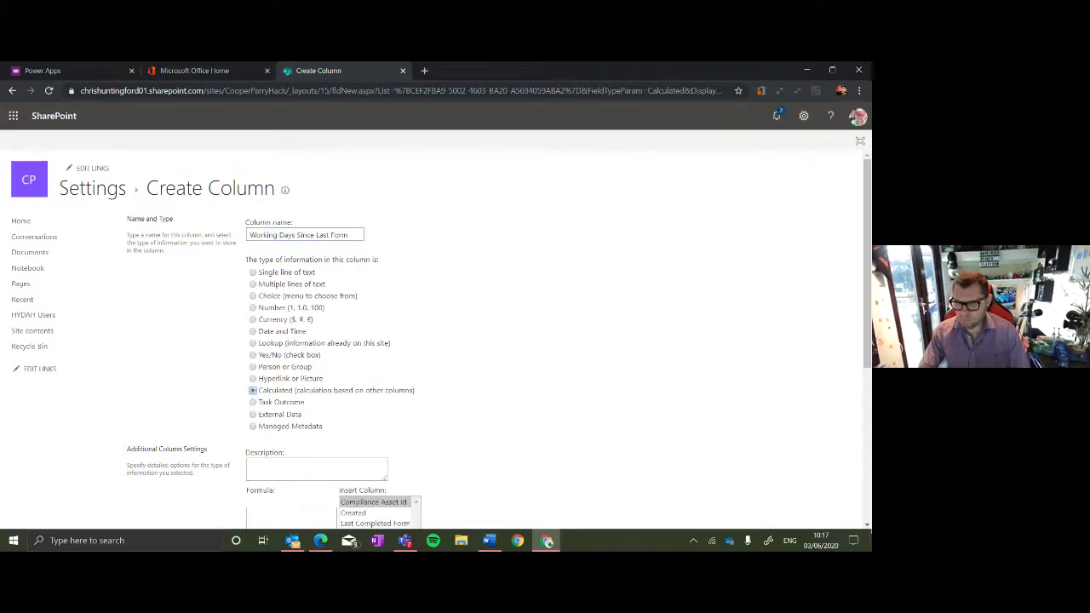
Paste the guide's weekday formula using Last Completed Form and Last Requested Form, set the returned data type to Number, and save the column.
key(super+8)
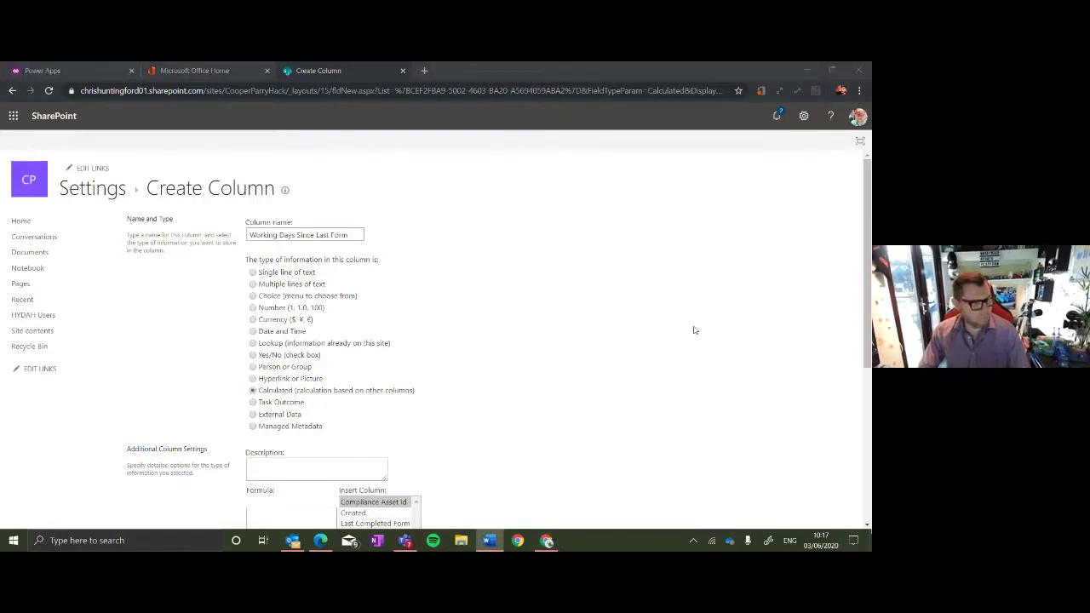
scroll(431, 418, down, 1)
click(301, 457)
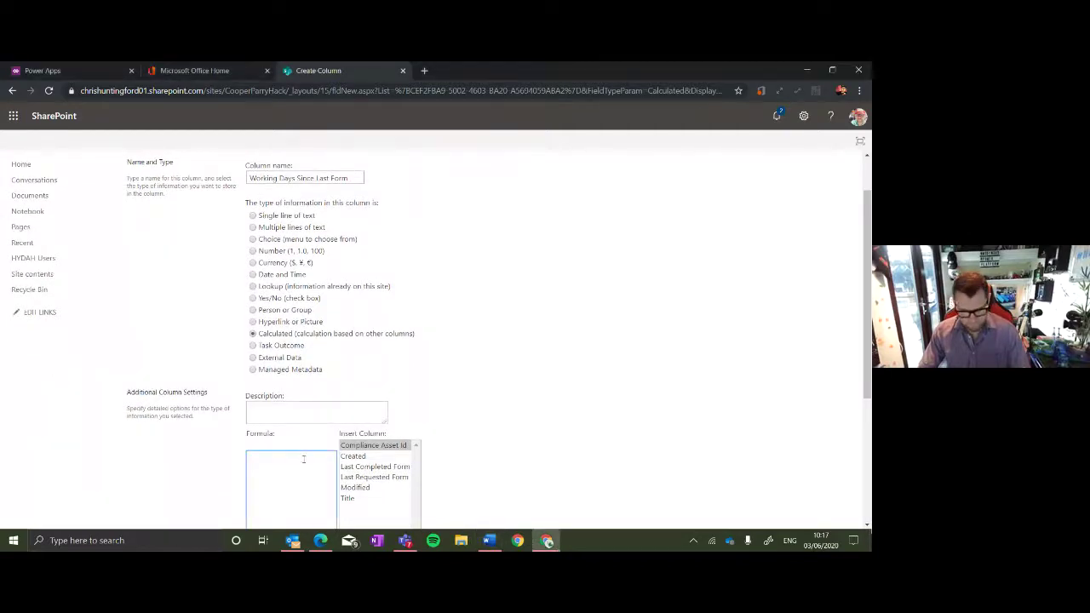
key(ctrl+v)
scroll(333, 441, down, 2)
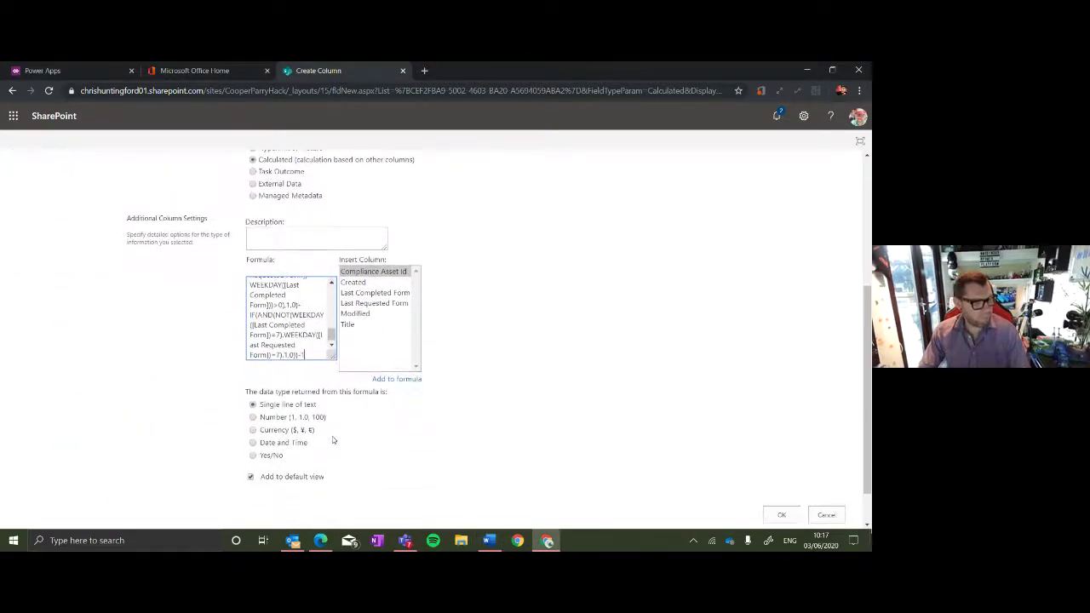
click(286, 418)
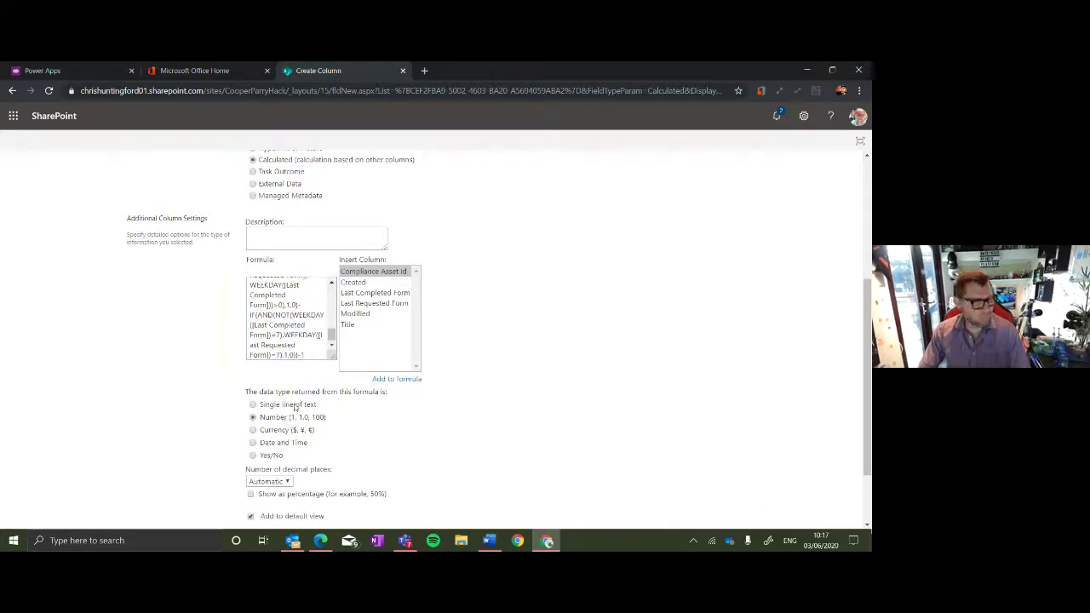
scroll(341, 430, down, 1)
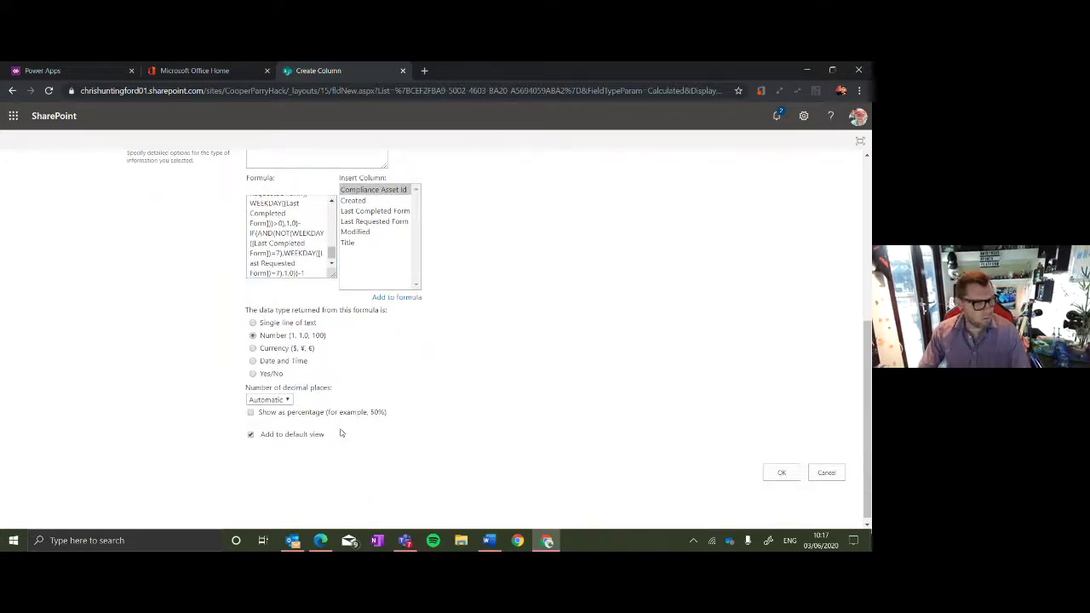
click(782, 467)
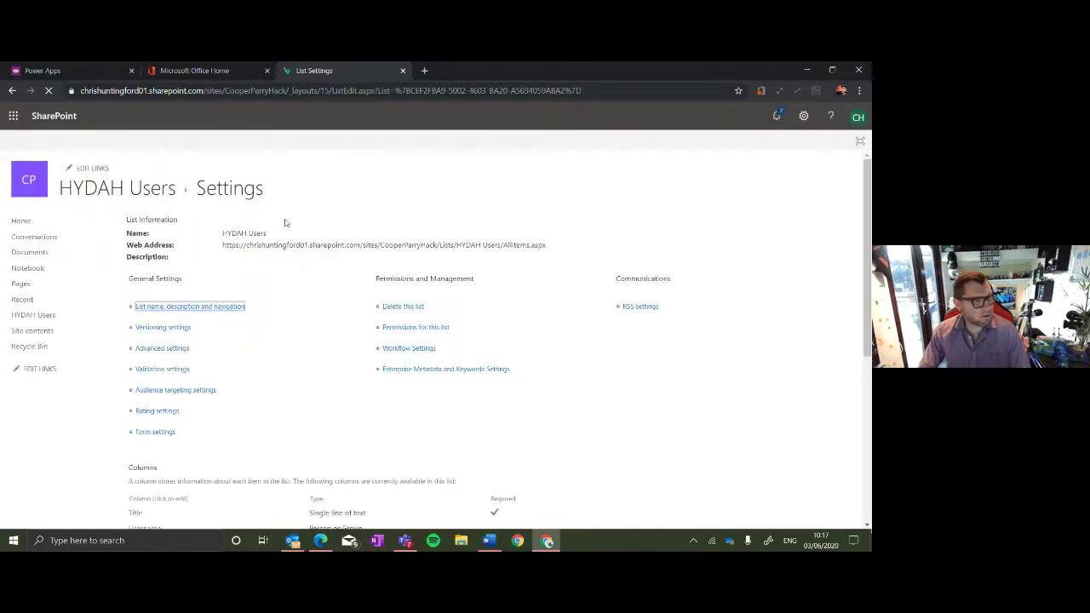
Make the Title column of the HYDAH Users list optional by no longer requiring it to contain information.
scroll(257, 386, down, 2)
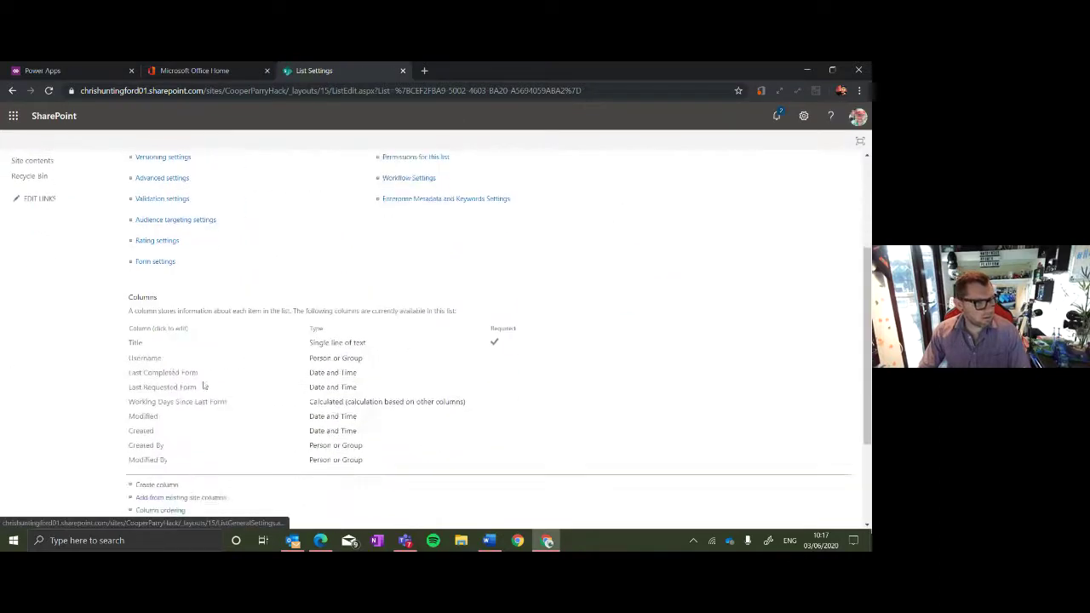
click(135, 343)
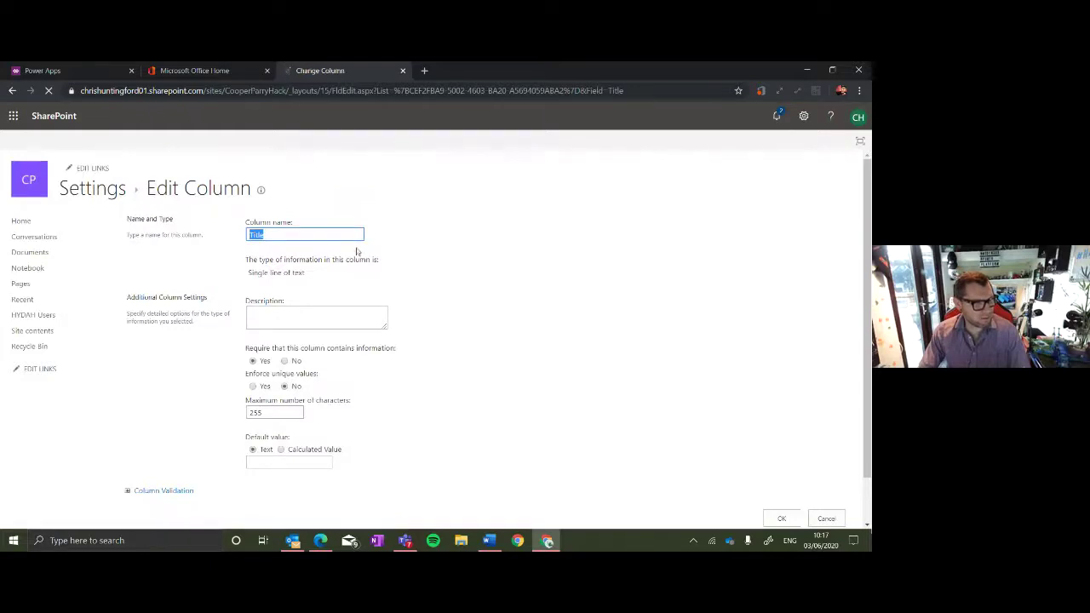
click(284, 361)
click(782, 517)
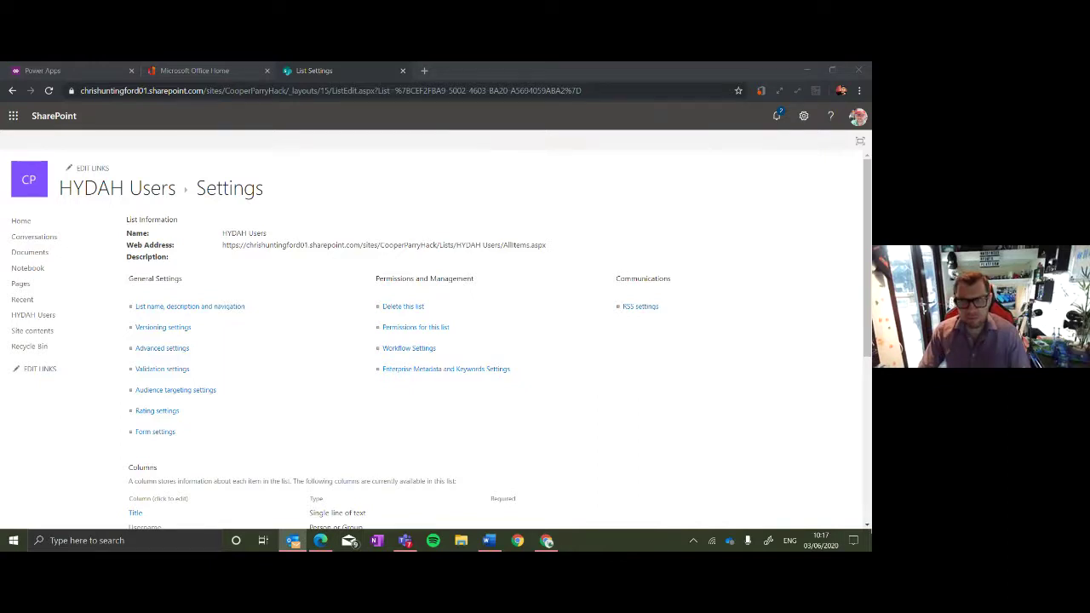
key(alt+Tab)
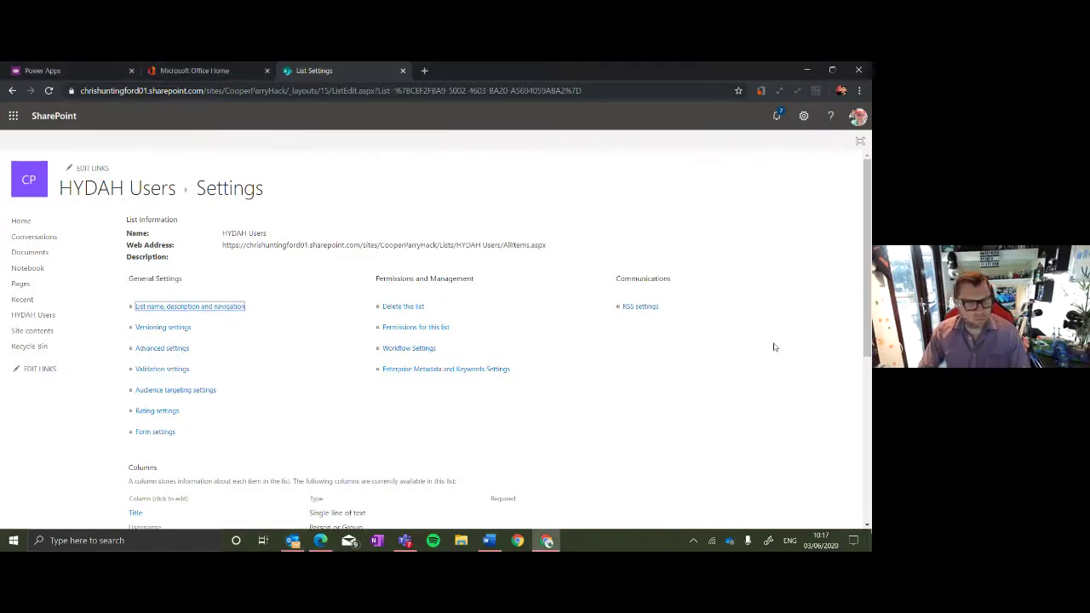
scroll(550, 399, down, 1)
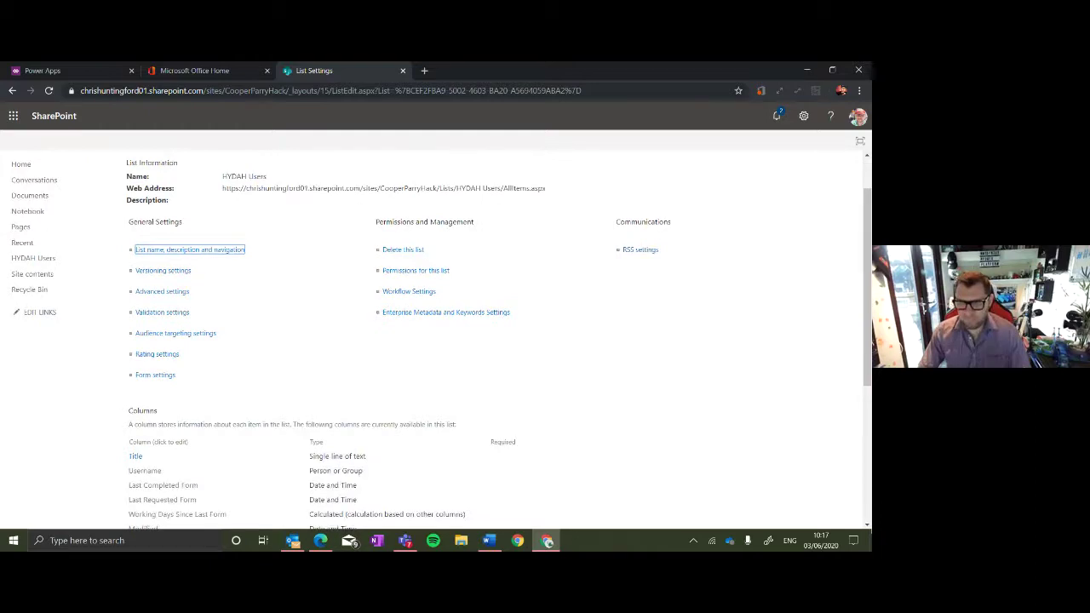
key(alt+Tab)
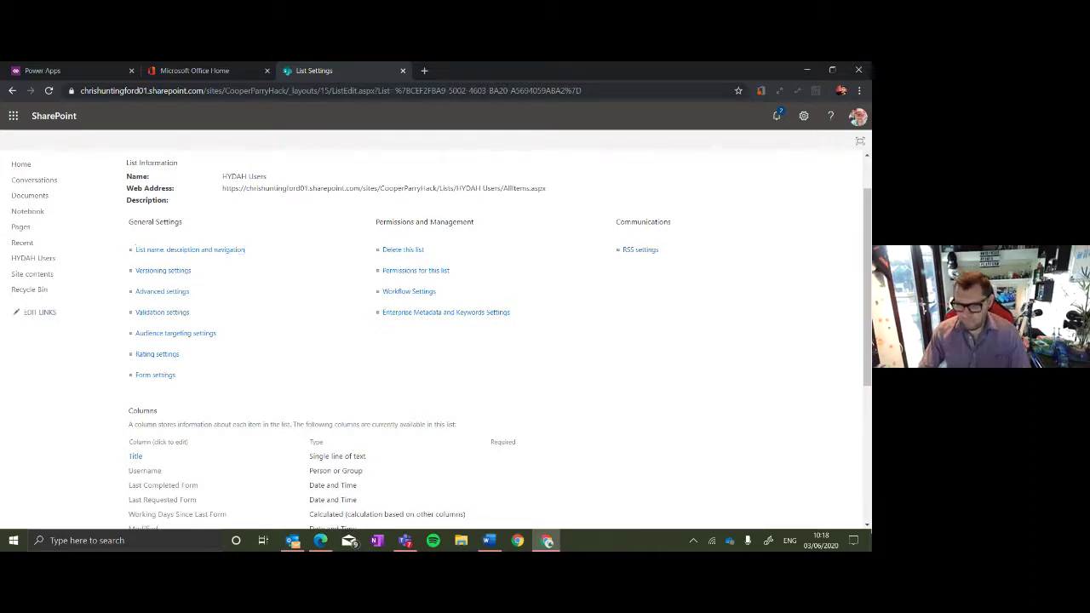
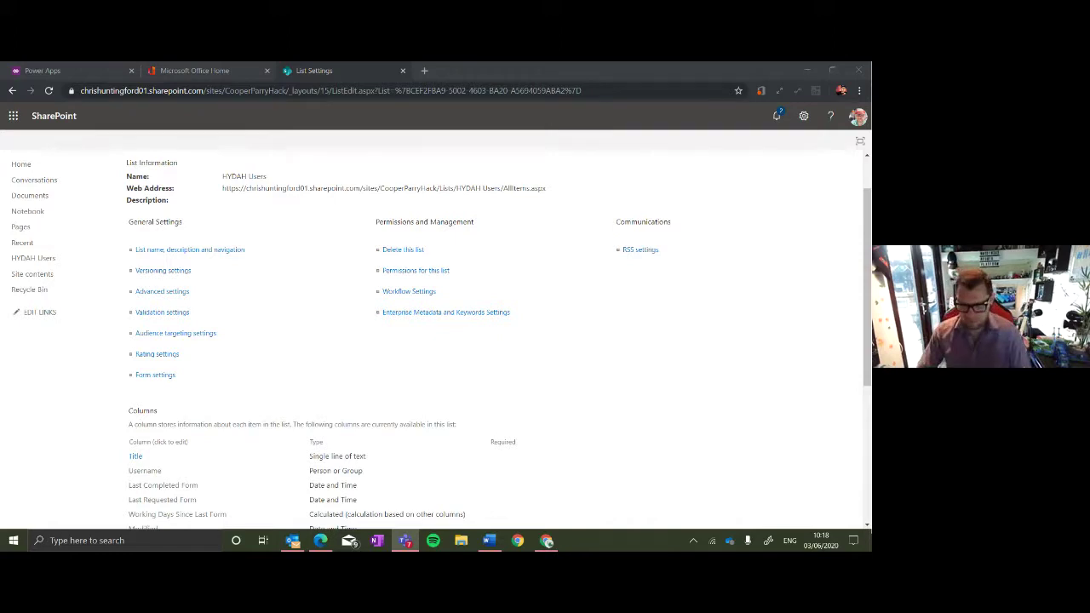
scroll(295, 275, down, 2)
scroll(320, 285, up, 3)
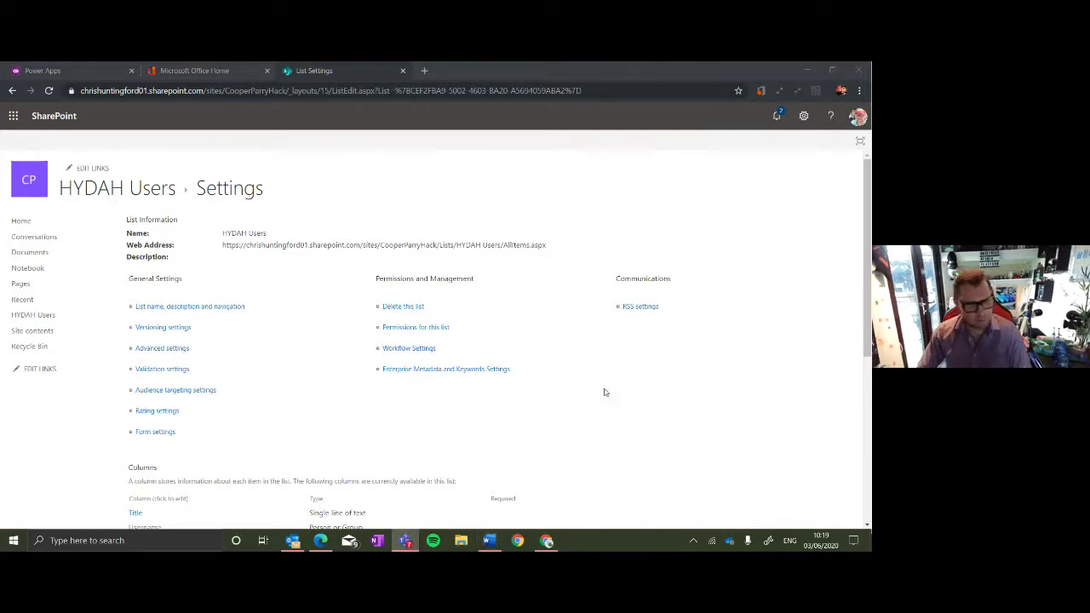
Reopen the Title column settings to check whether information is required, save them, and review the list's columns.
scroll(511, 373, down, 2)
scroll(389, 390, down, 2)
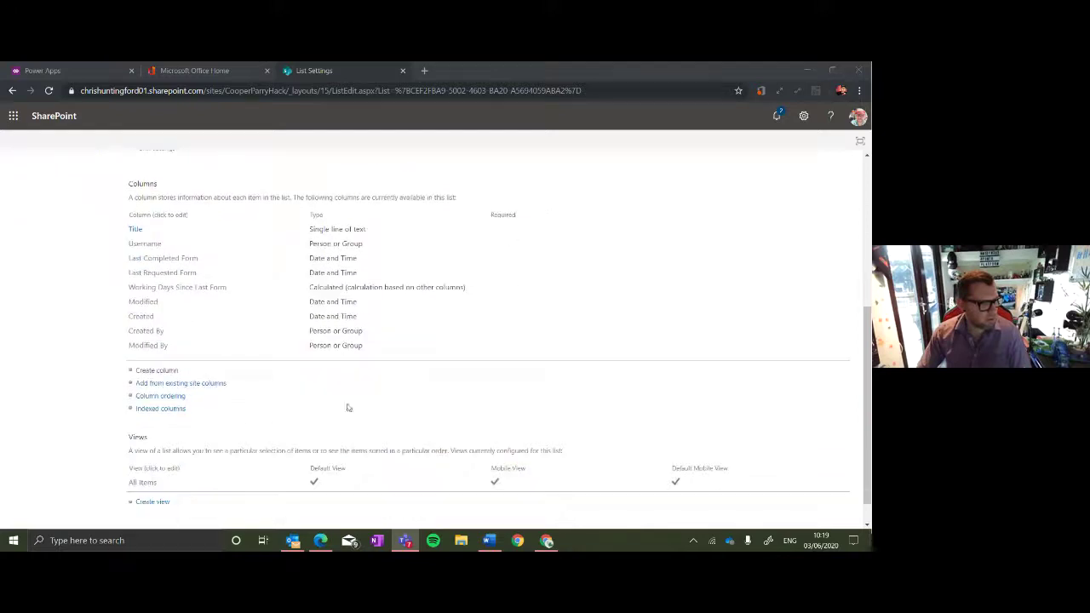
scroll(259, 406, up, 2)
click(136, 368)
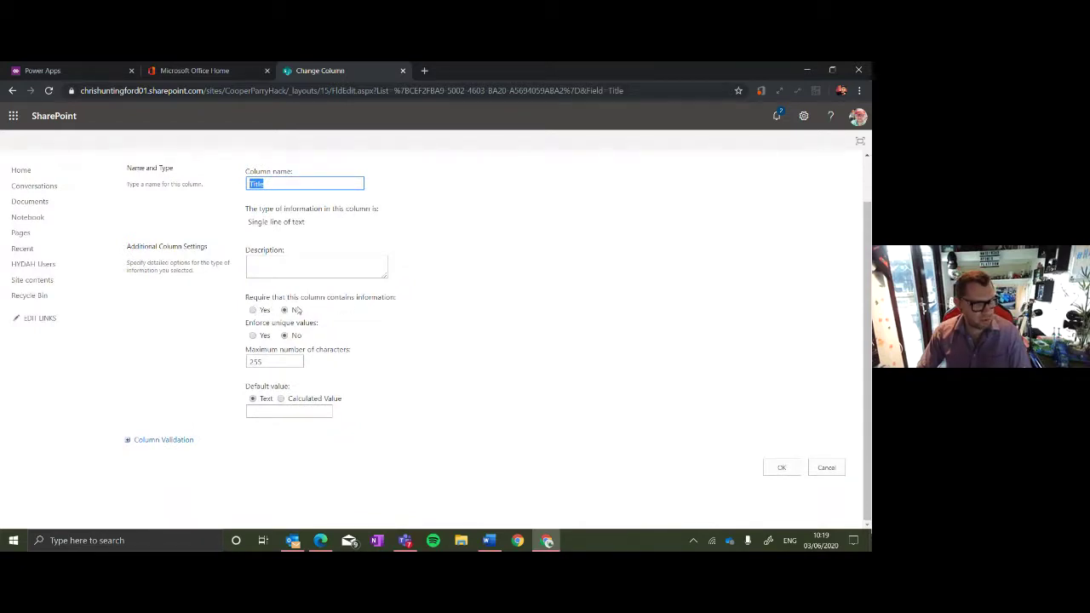
click(783, 468)
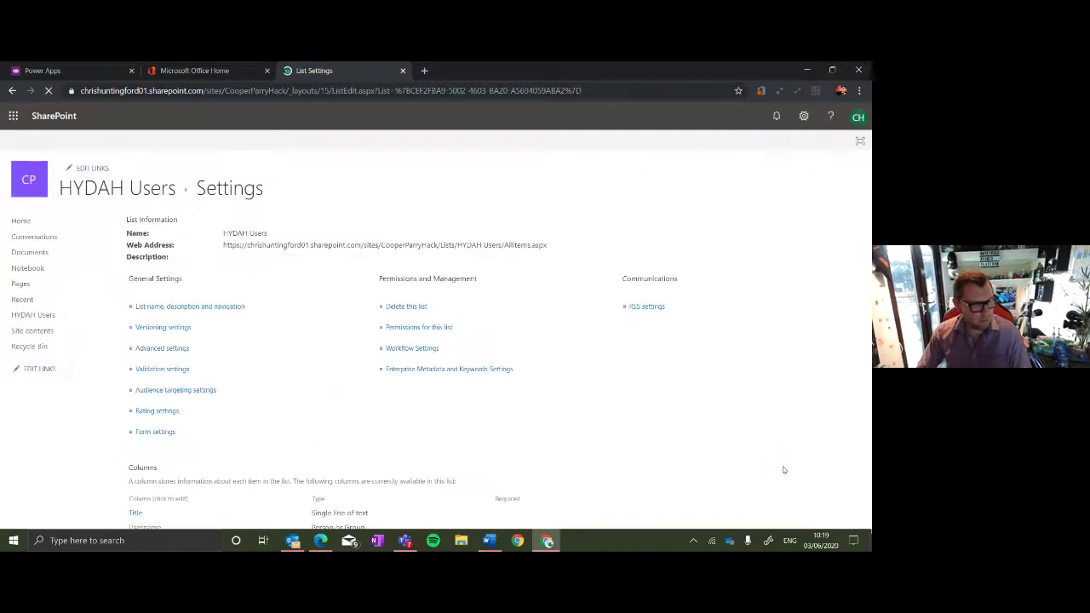
scroll(261, 406, down, 5)
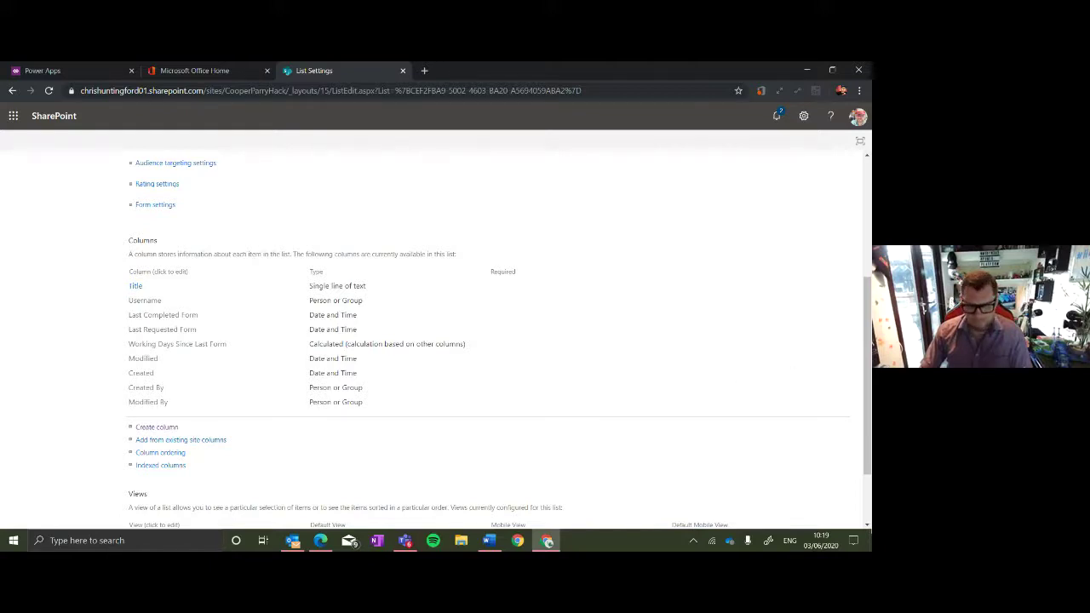
Go back to the HYDAH Users list and open the contents of the Cooper Parry Hack site.
key(alt+Tab)
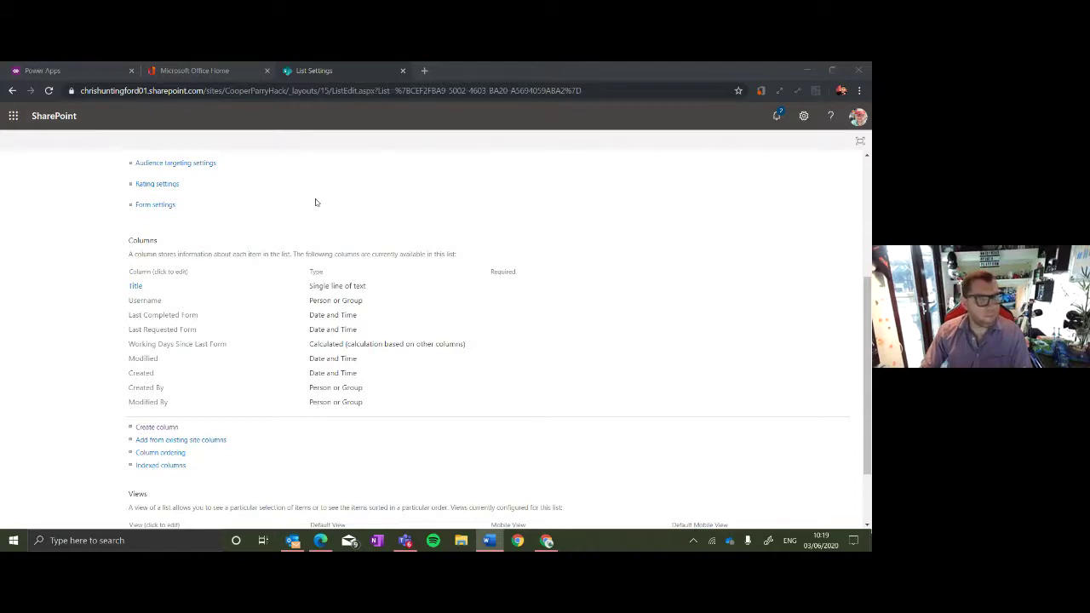
scroll(315, 202, up, 3)
click(133, 194)
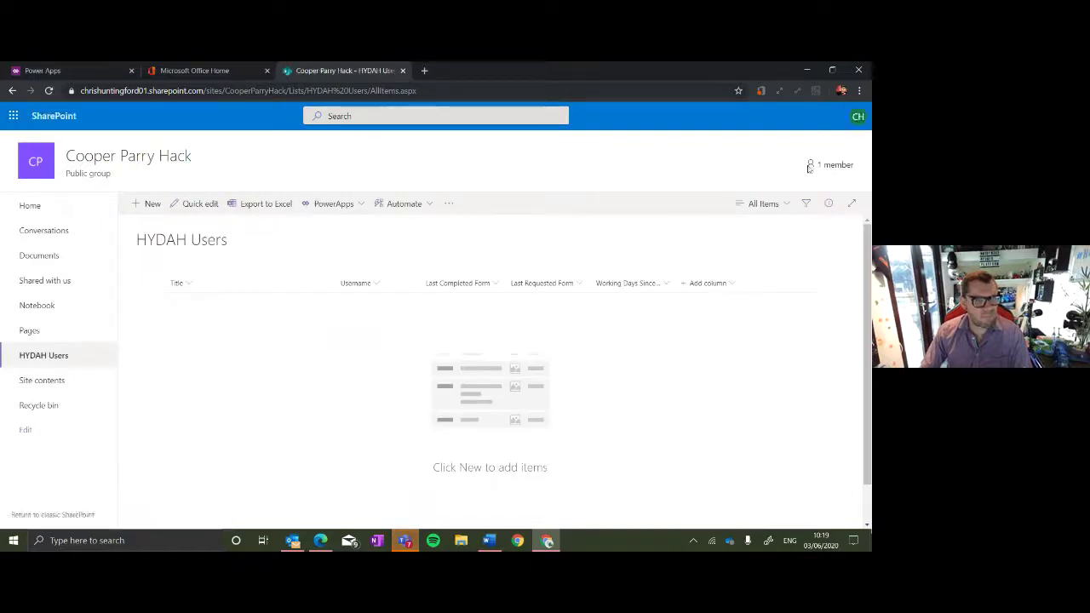
click(805, 117)
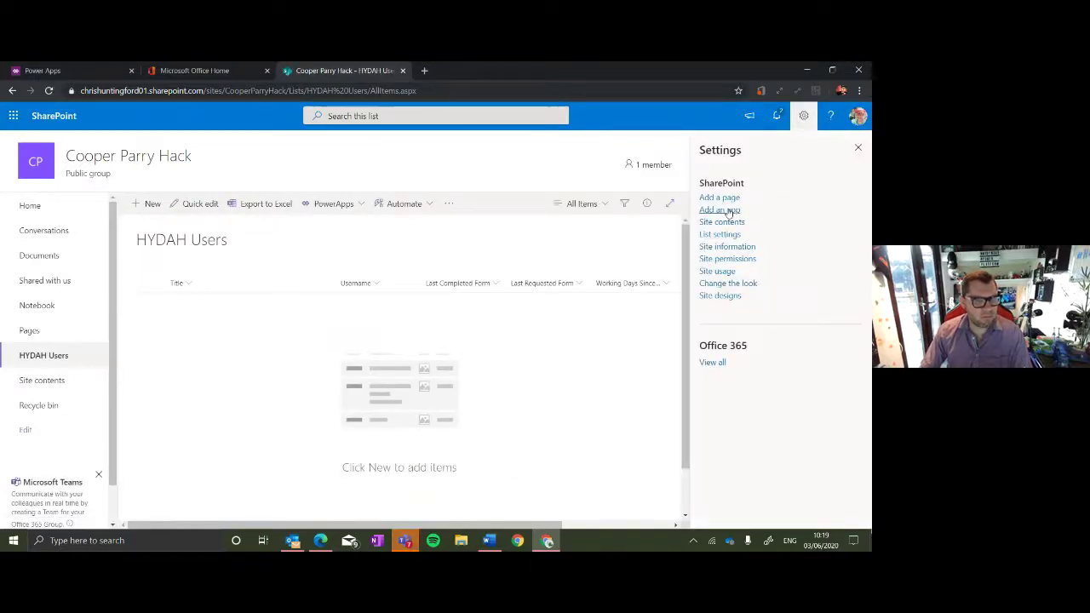
click(724, 222)
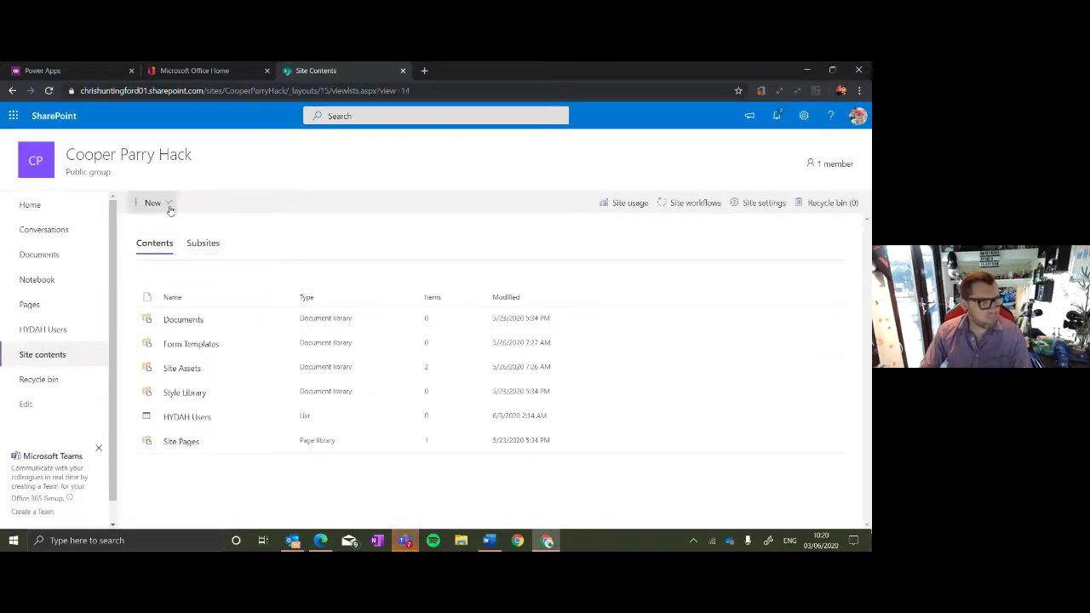
Create a new SharePoint list named HYDAH Data that shows in site navigation, and dismiss the Teams call pop-up.
click(167, 206)
click(167, 228)
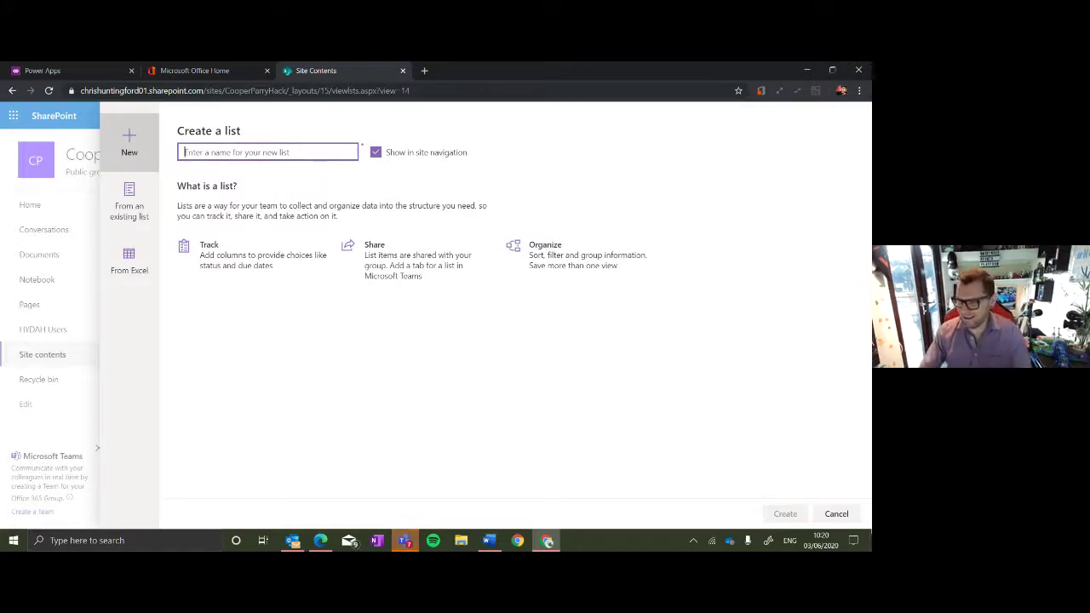
key(alt+Tab)
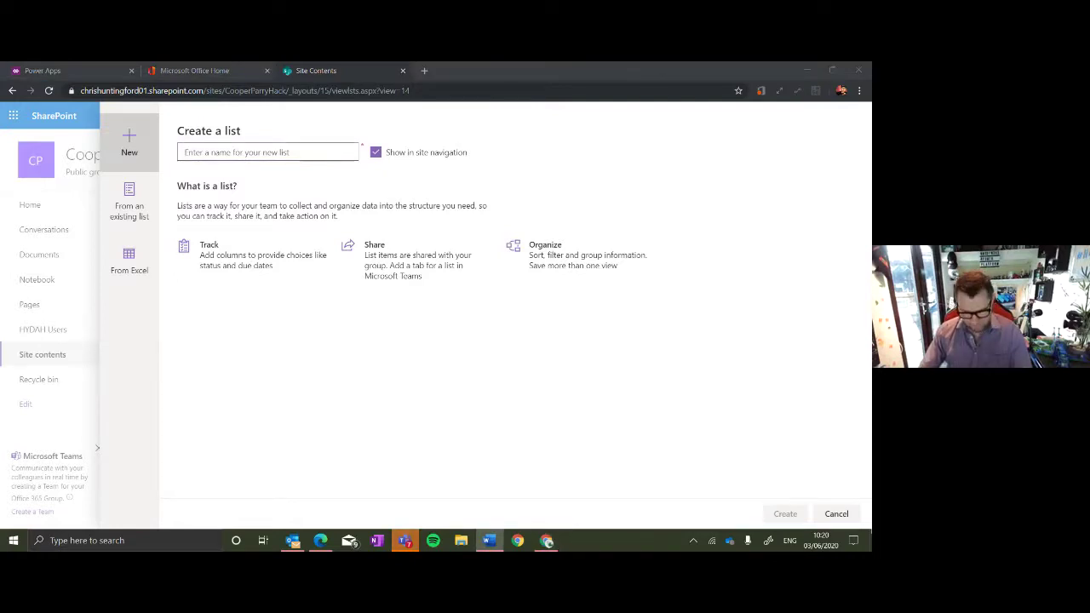
click(304, 150)
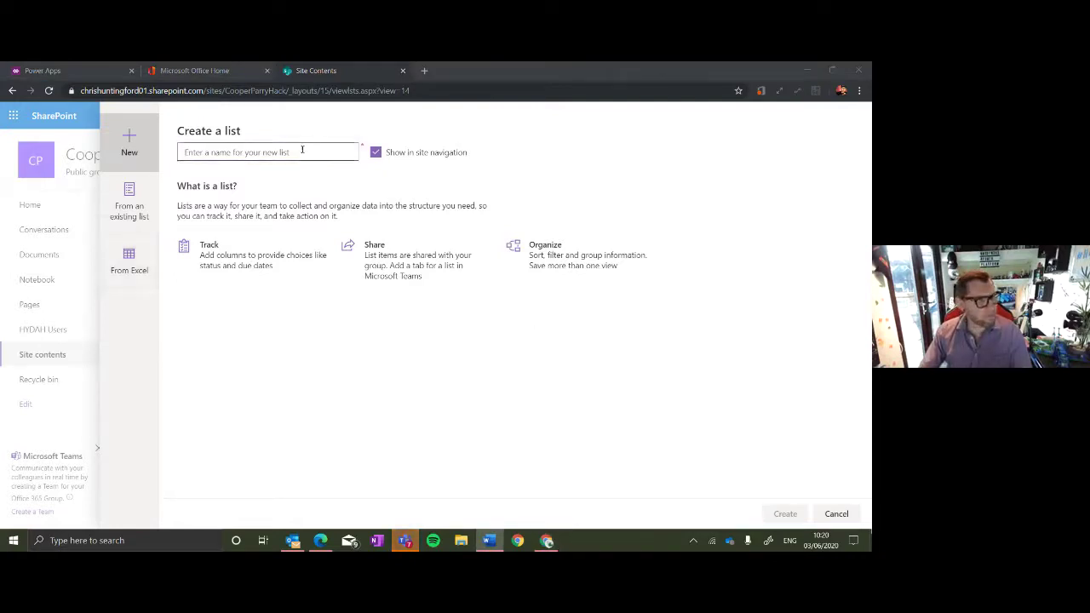
text(HYDAH Data)
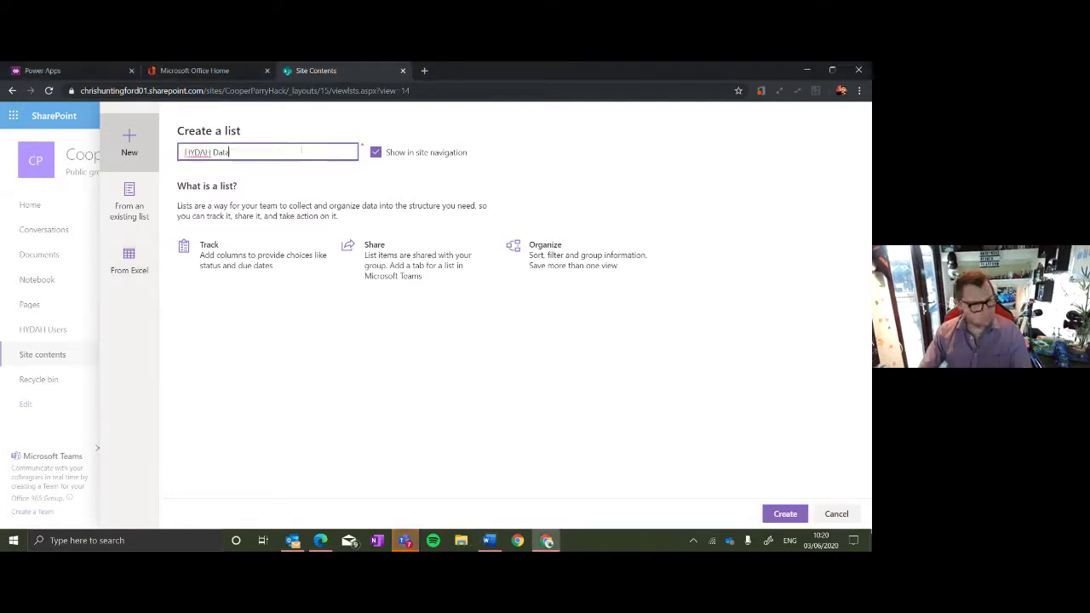
click(804, 515)
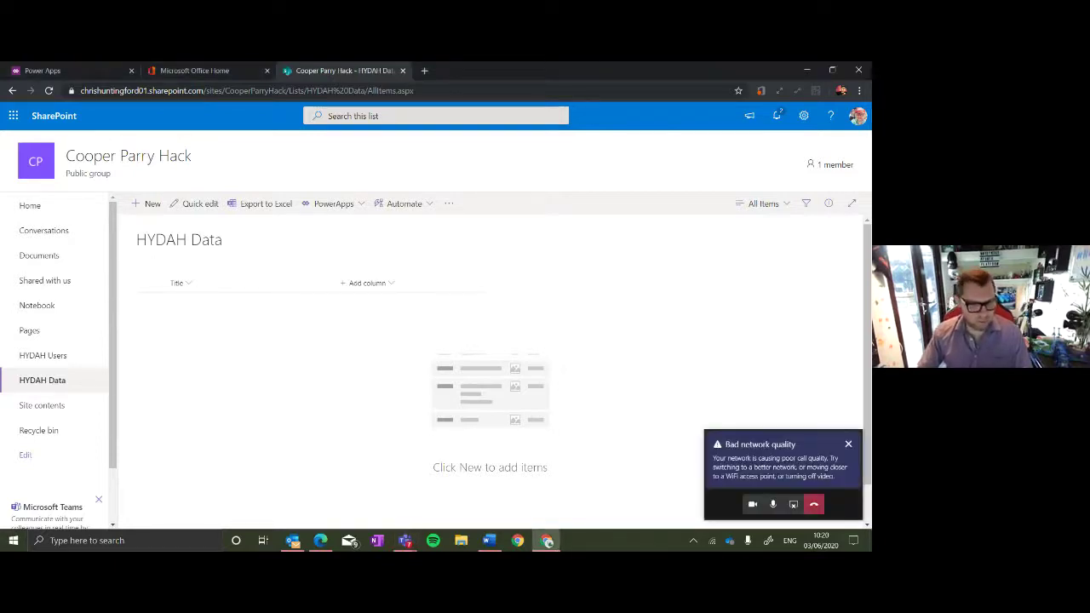
click(848, 444)
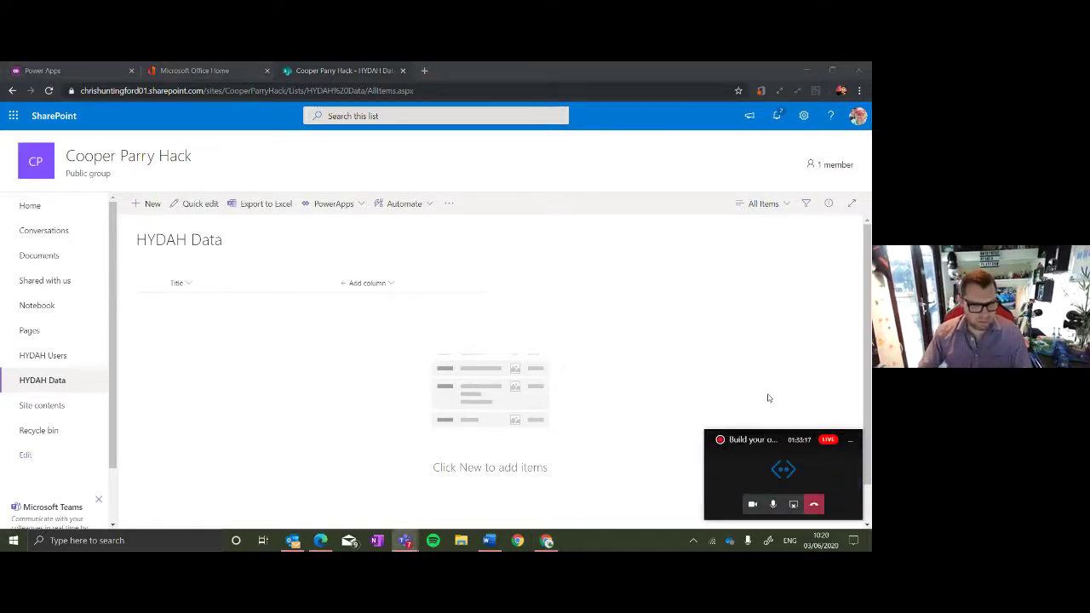
click(850, 441)
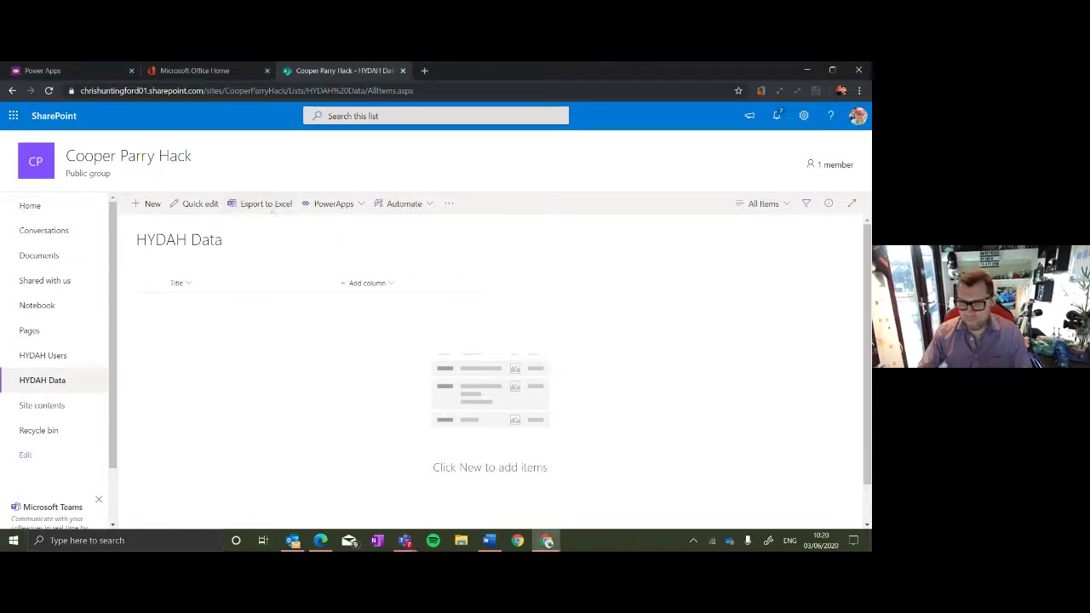
Open the HYDAH Data list settings and start a new Number column named "How did yesterday go?".
click(489, 540)
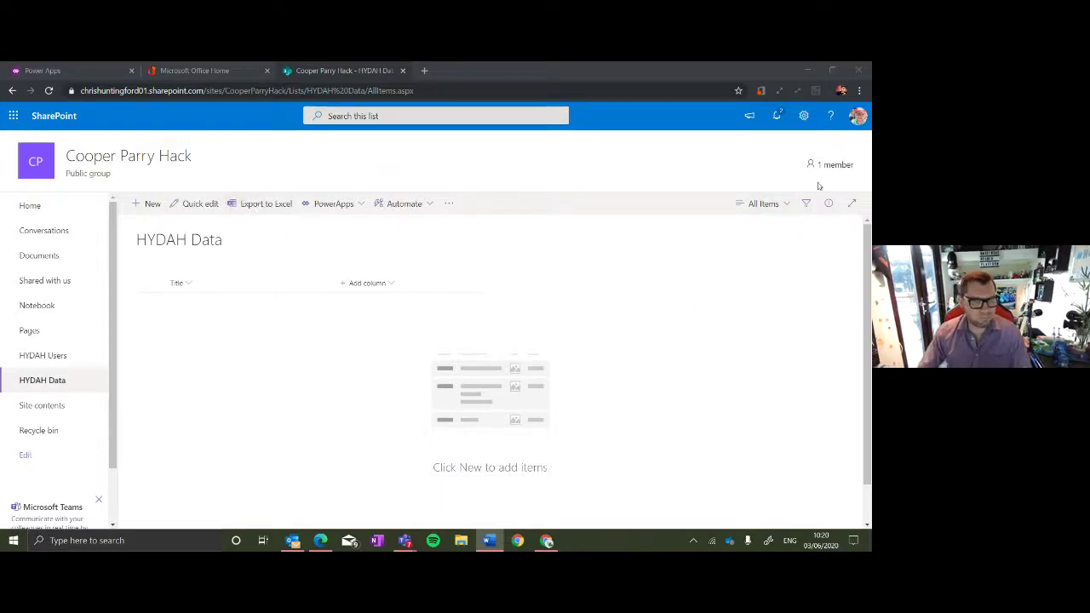
click(803, 119)
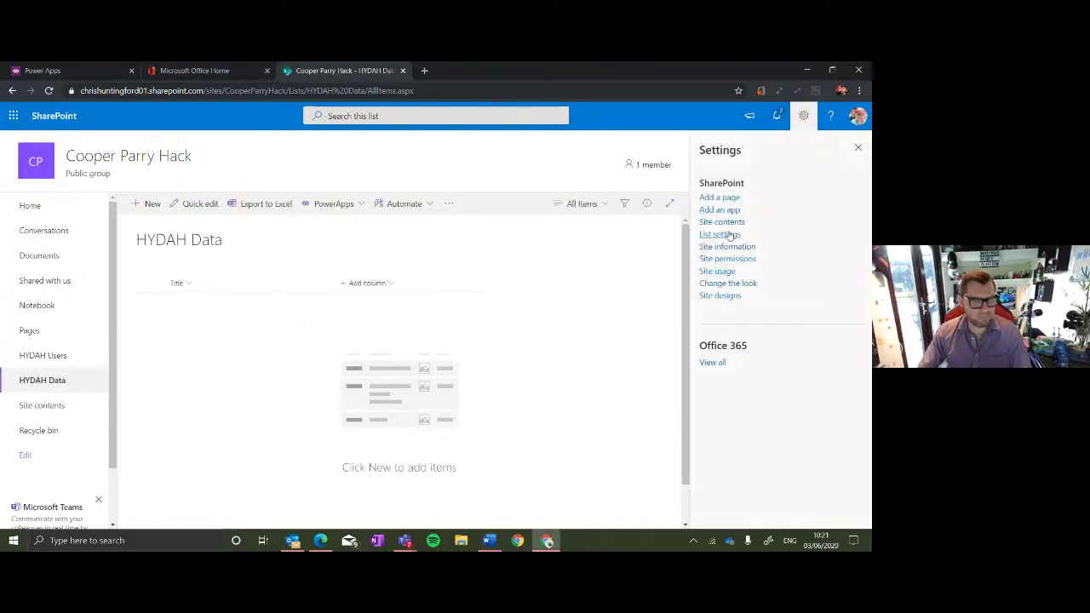
click(726, 234)
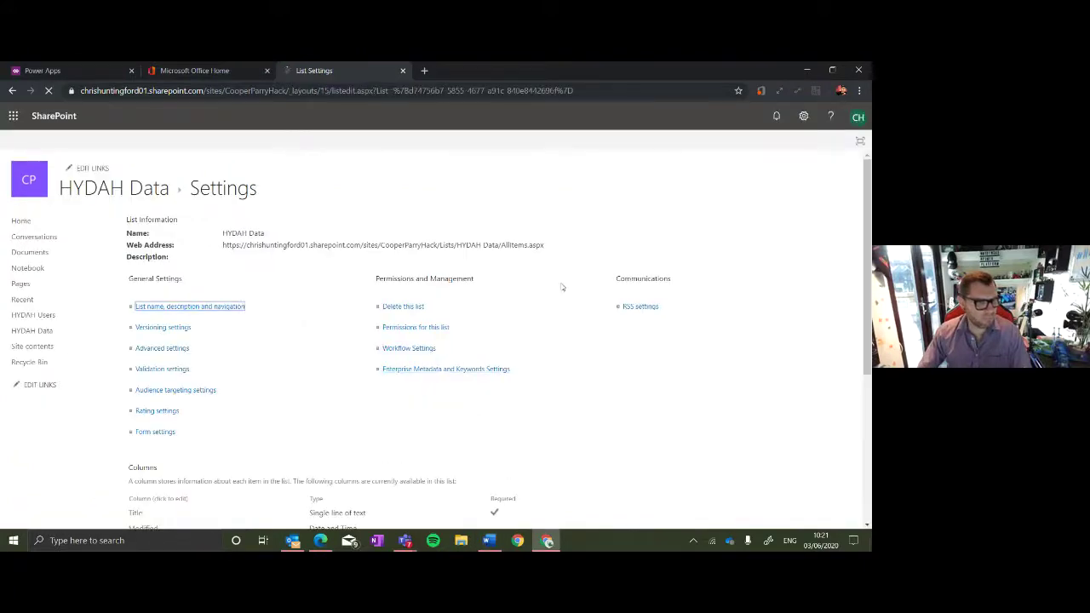
scroll(437, 380, down, 3)
click(167, 341)
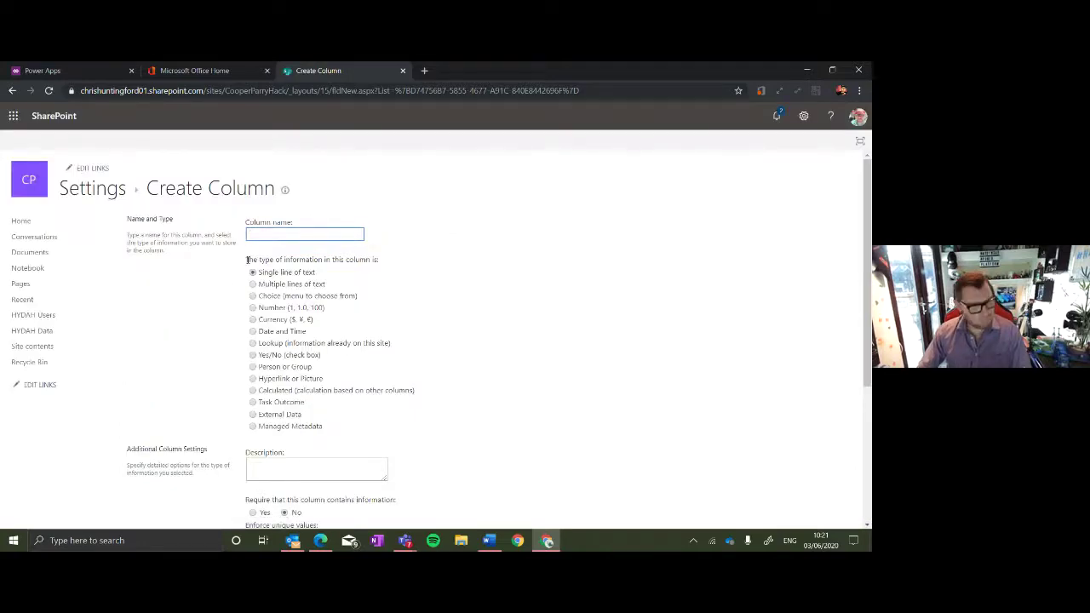
text(How did yesterday go?)
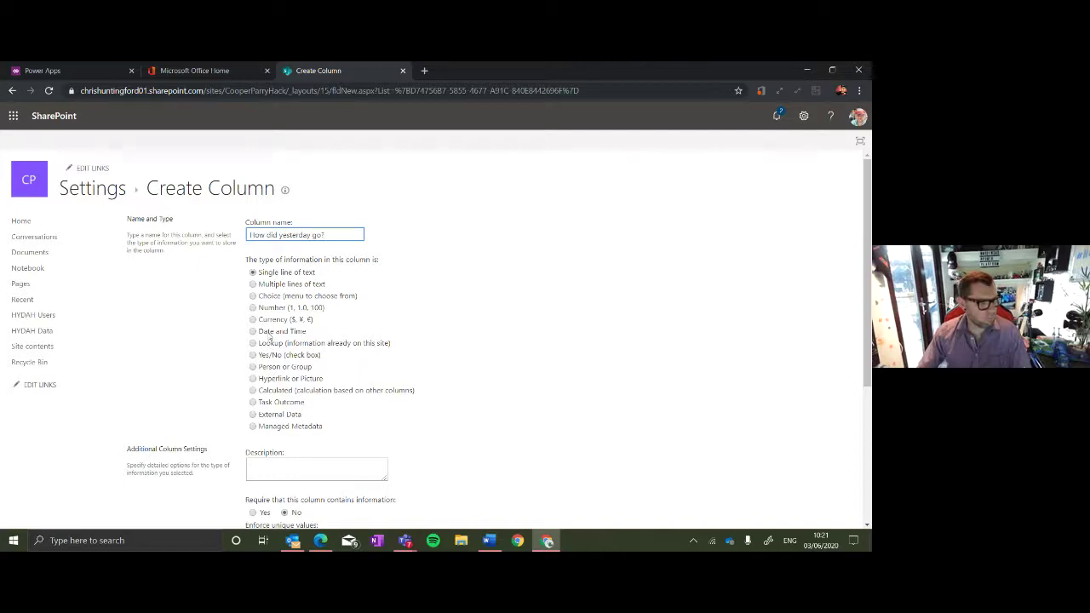
click(271, 309)
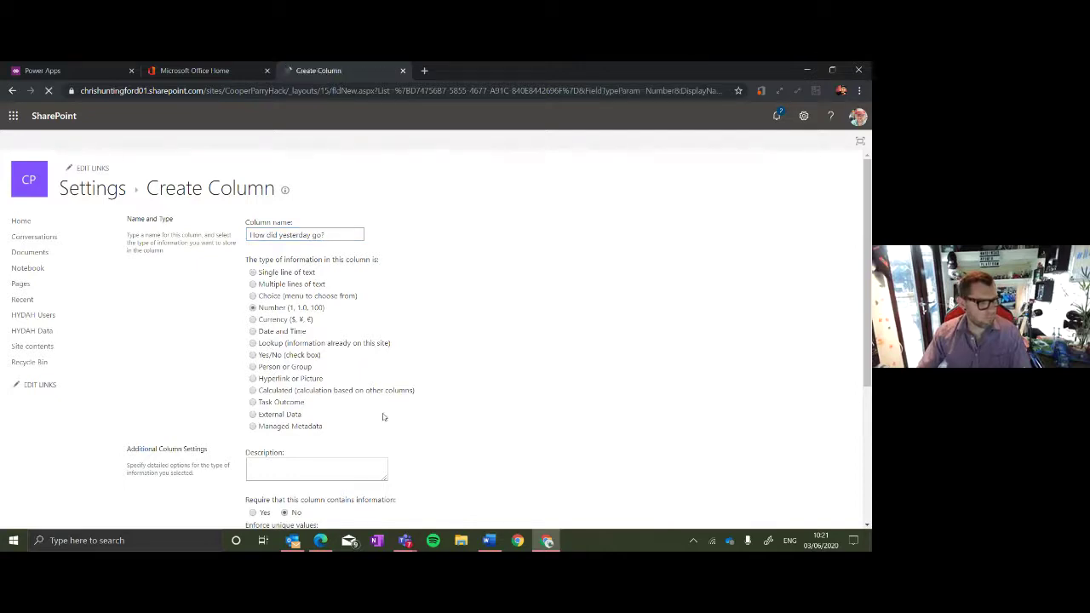
Limit the "How did yesterday go?" column to values from 1 to 10 and create it.
scroll(502, 321, down, 3)
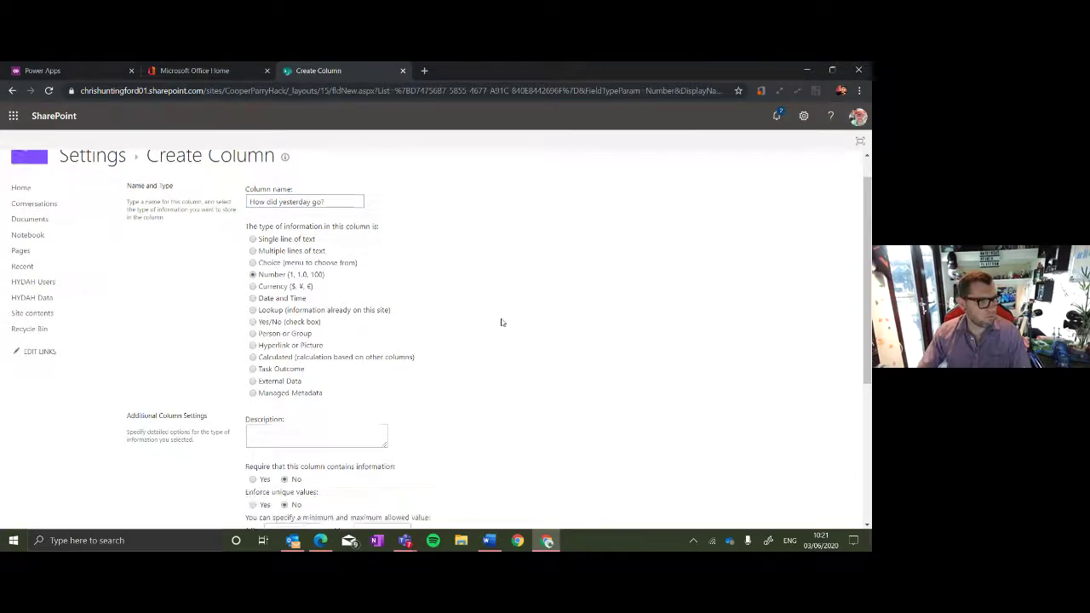
click(286, 392)
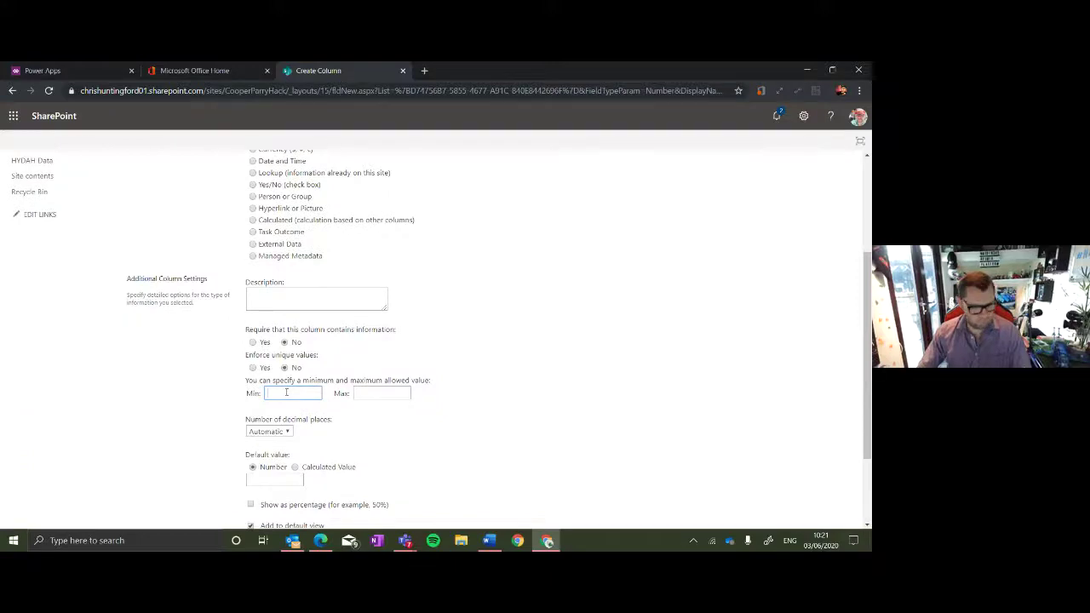
text(1)
click(400, 390)
text(10)
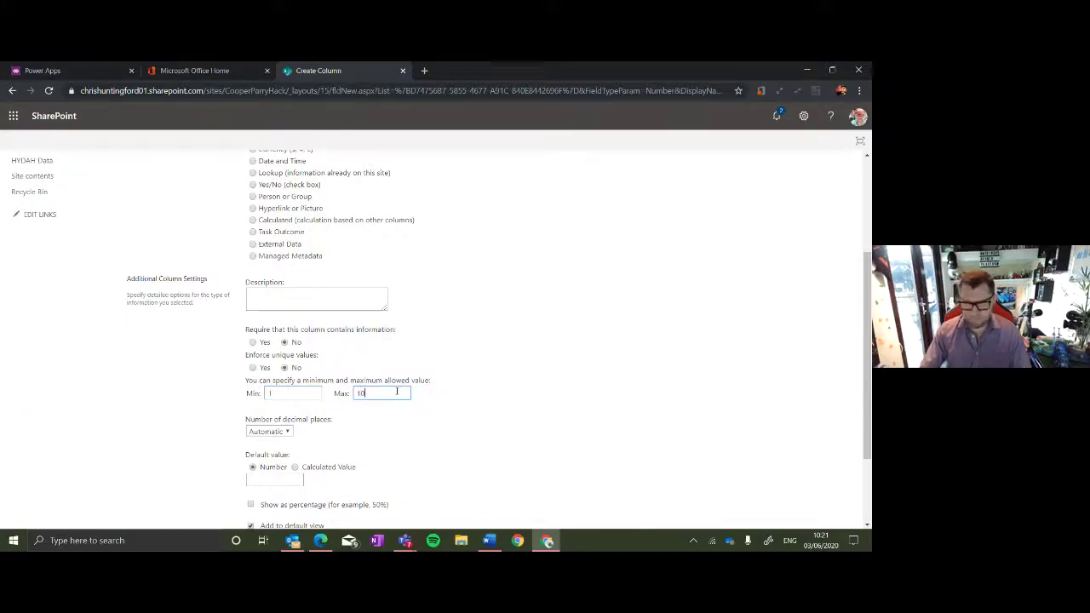
scroll(397, 390, down, 2)
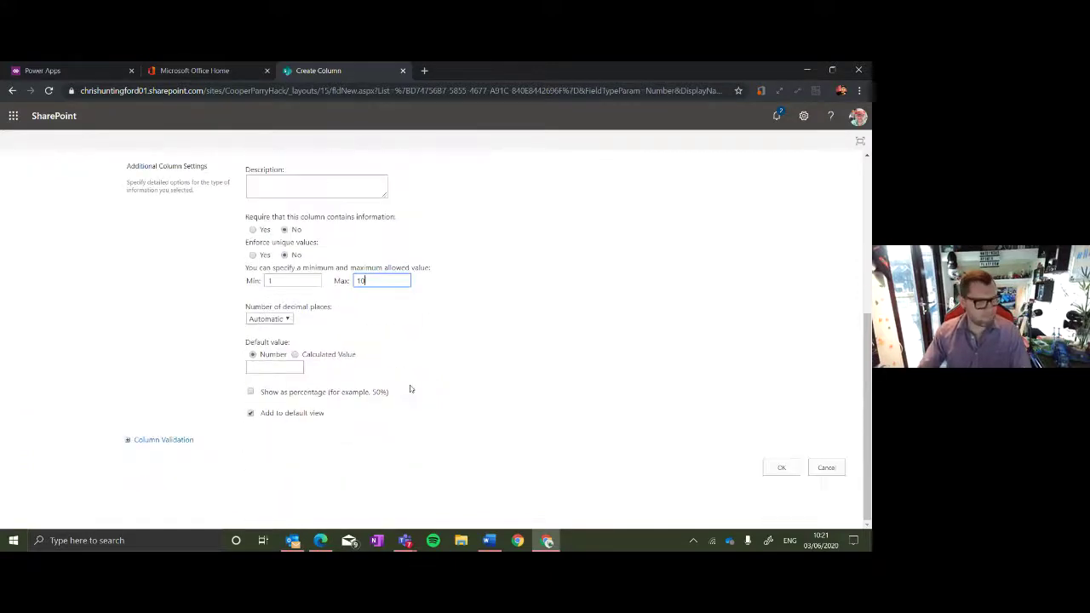
click(779, 466)
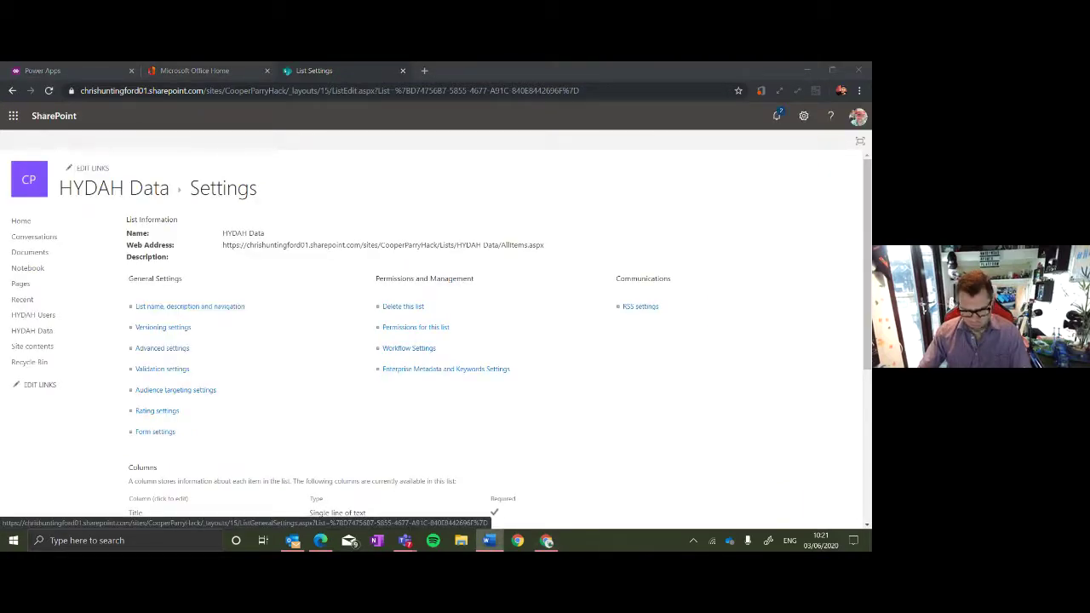
Start a new Currency column in HYDAH Data named "How positive are you feeling about today?".
scroll(318, 370, down, 2)
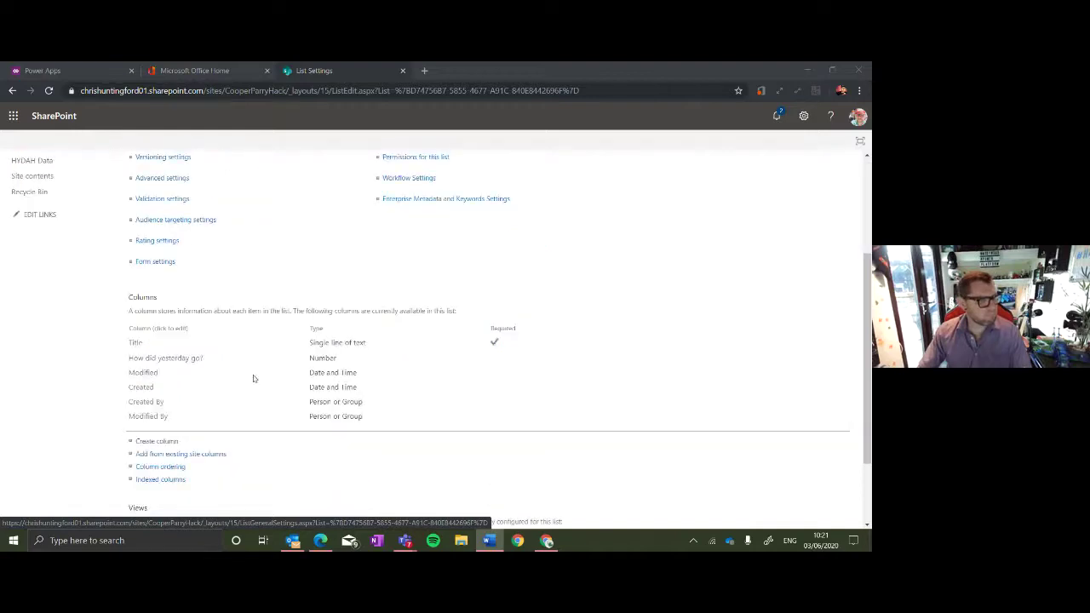
click(146, 442)
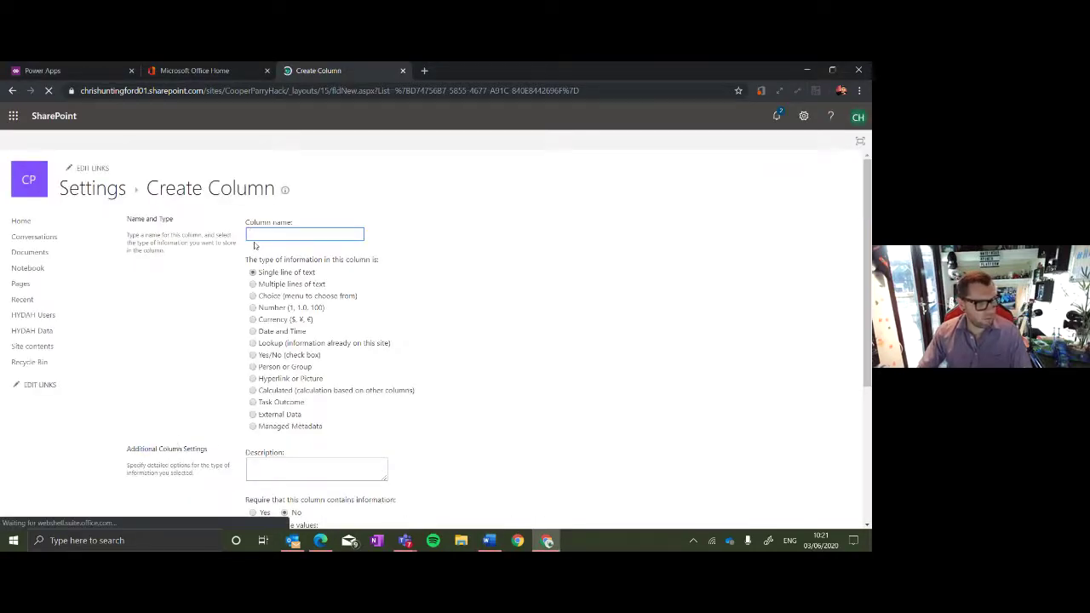
key(ctrl+v)
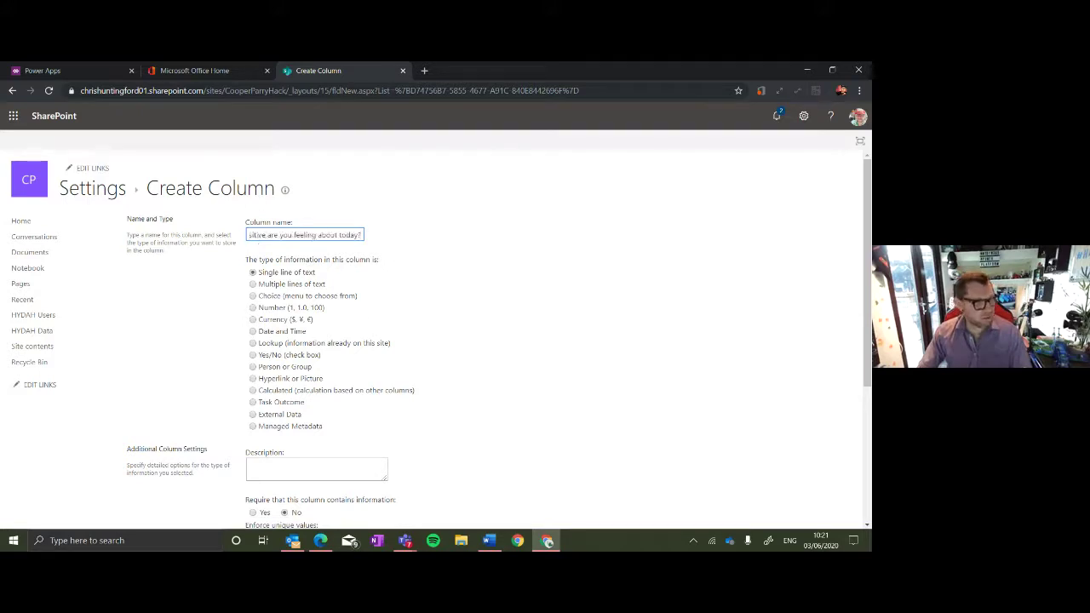
scroll(364, 332, down, 1)
click(281, 263)
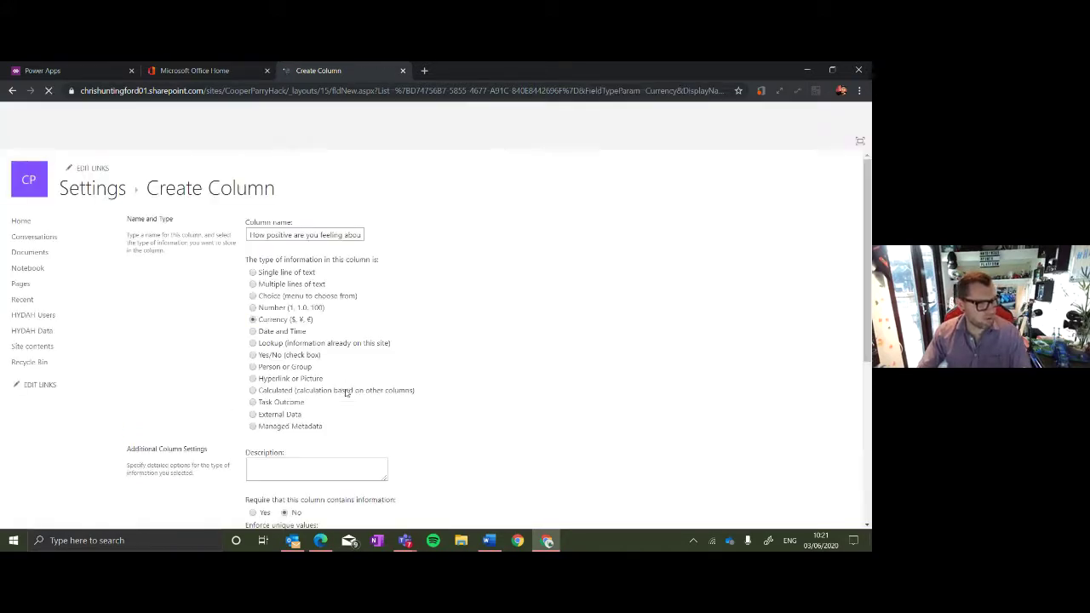
Set the "How positive are you feeling about today?" column's allowed range to 1 through 10 and create it.
scroll(346, 393, down, 2)
click(304, 449)
text(1)
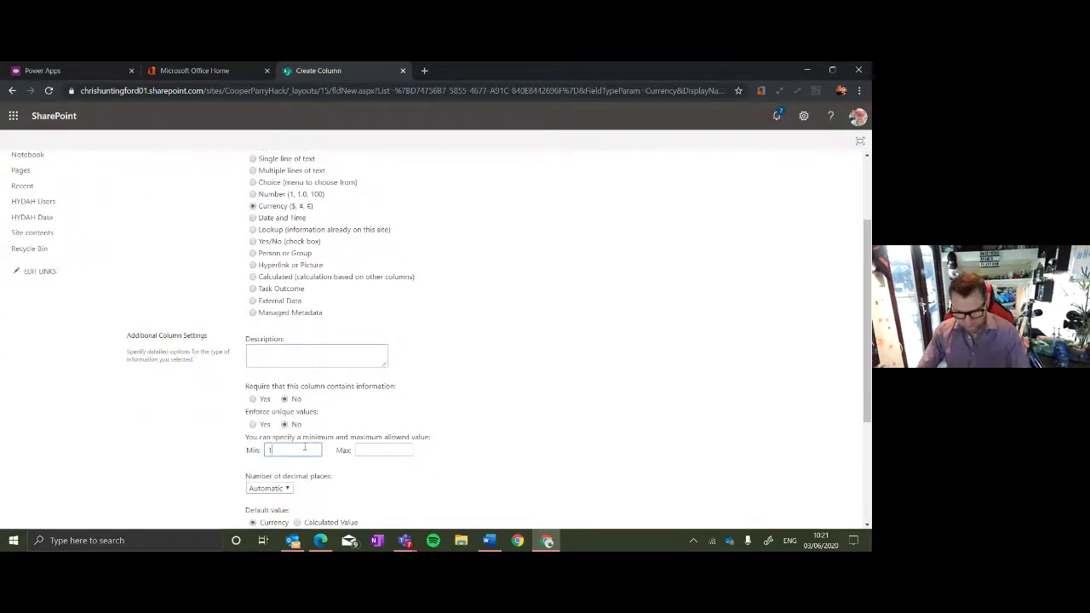
click(388, 446)
text(1)
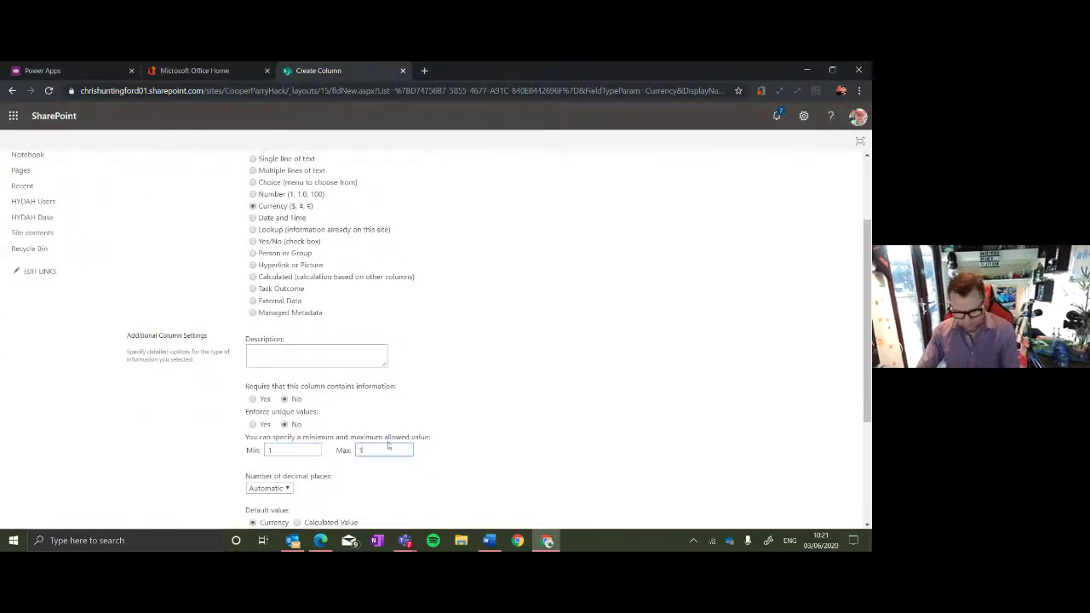
text(0)
scroll(399, 435, down, 3)
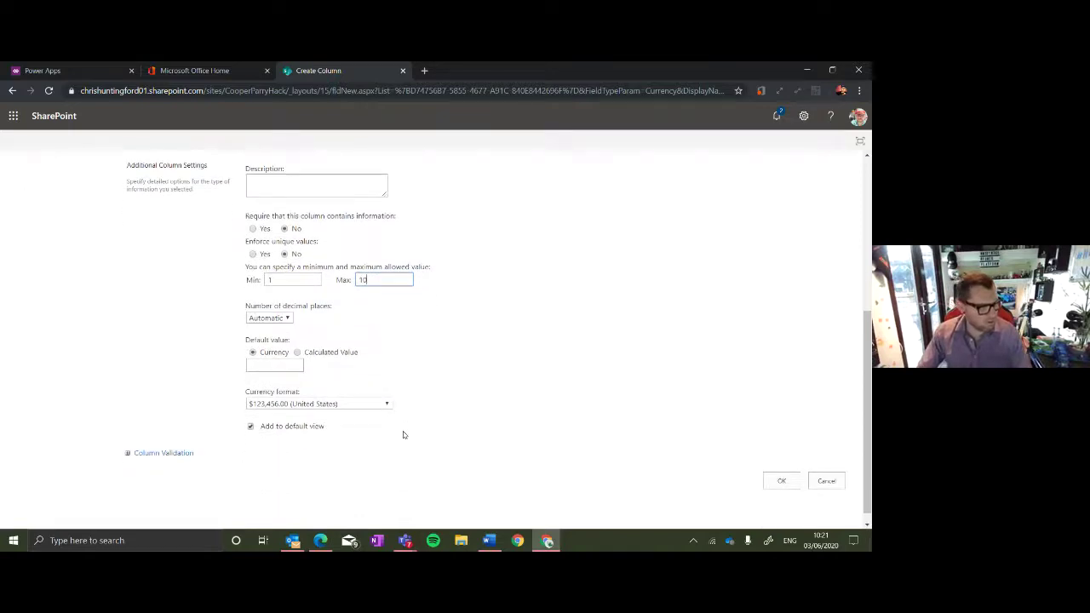
click(784, 482)
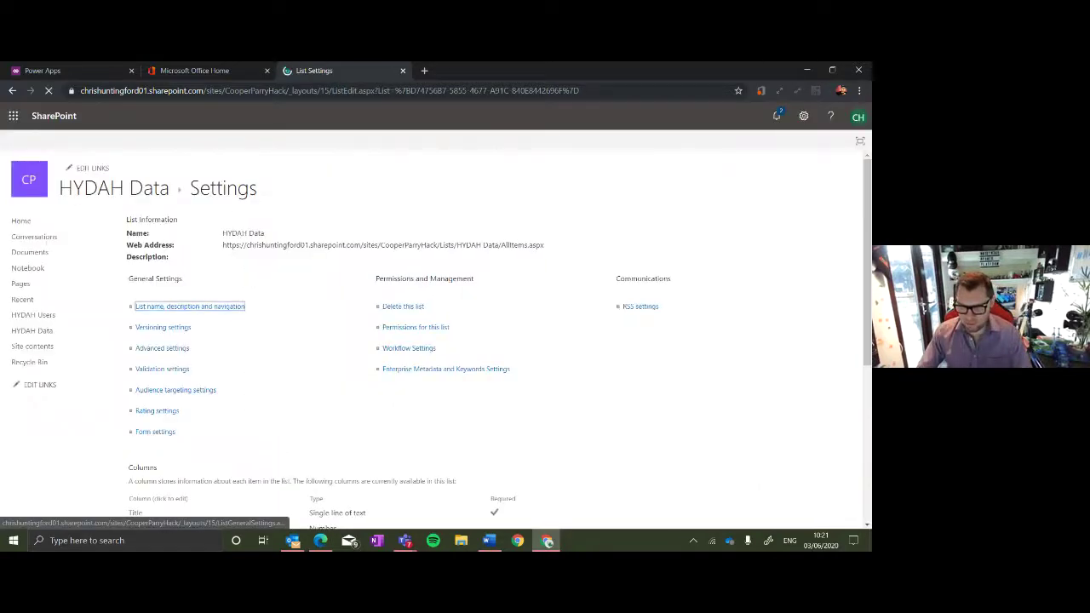
Start a new Number column named "I know what is expected of me today?", pasting the name from the Word guide.
key(alt+Tab)
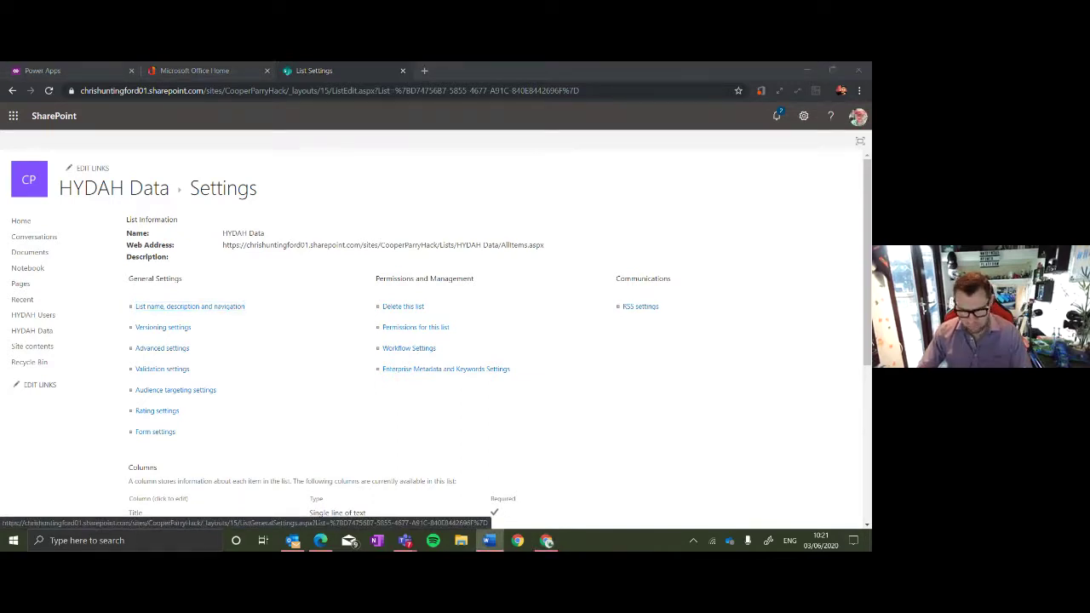
scroll(271, 345, down, 2)
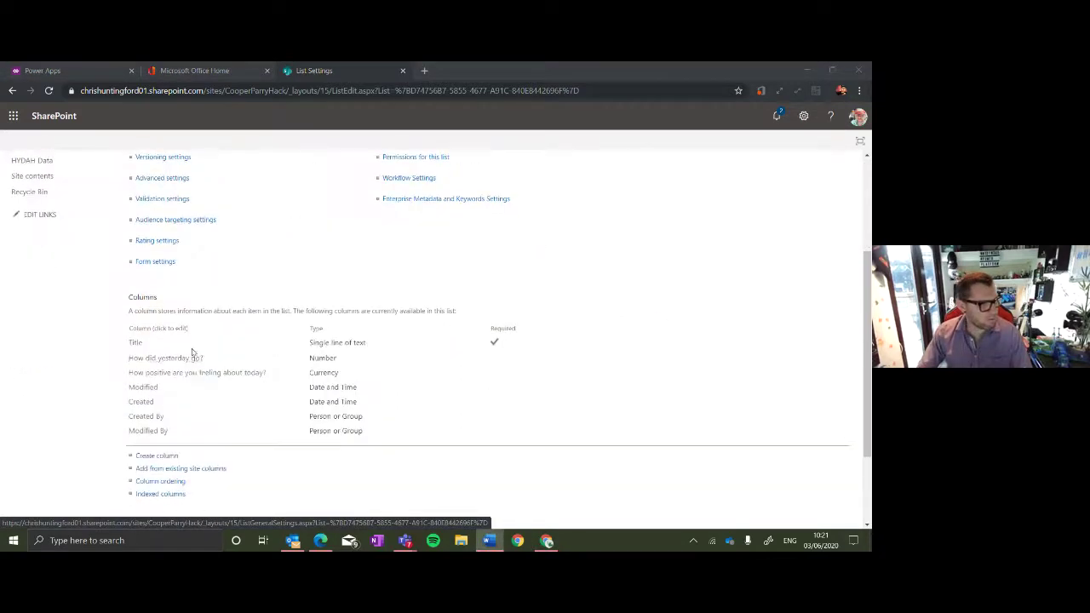
click(167, 457)
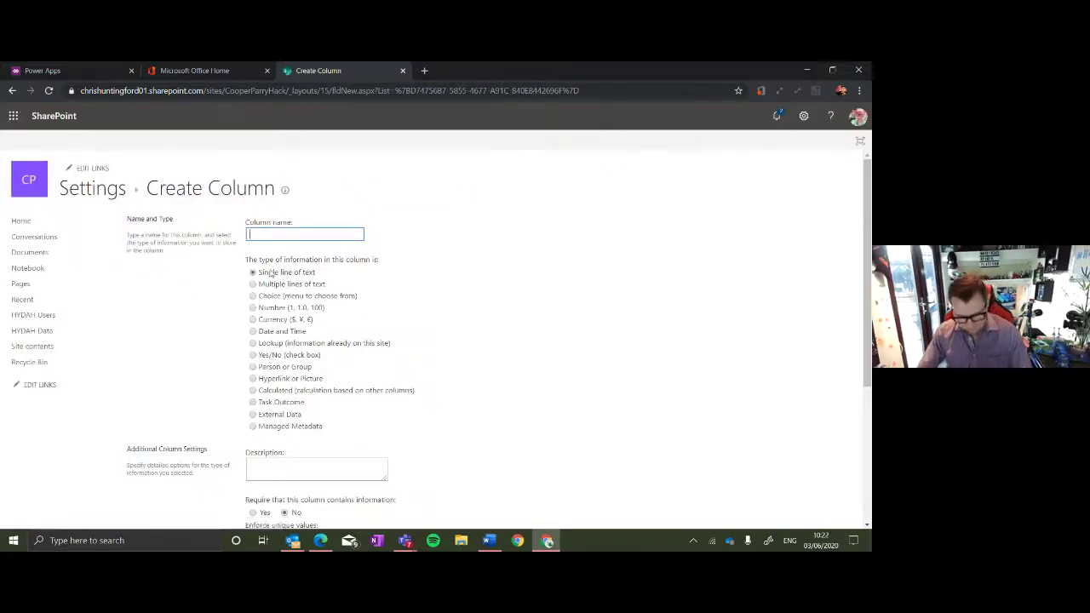
key(ctrl+v)
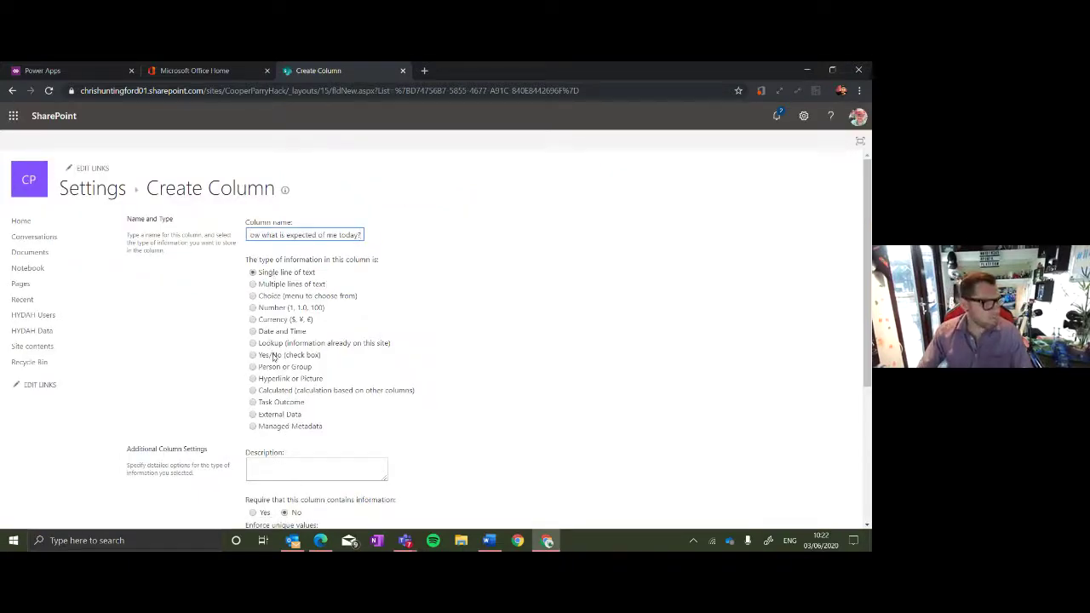
click(276, 310)
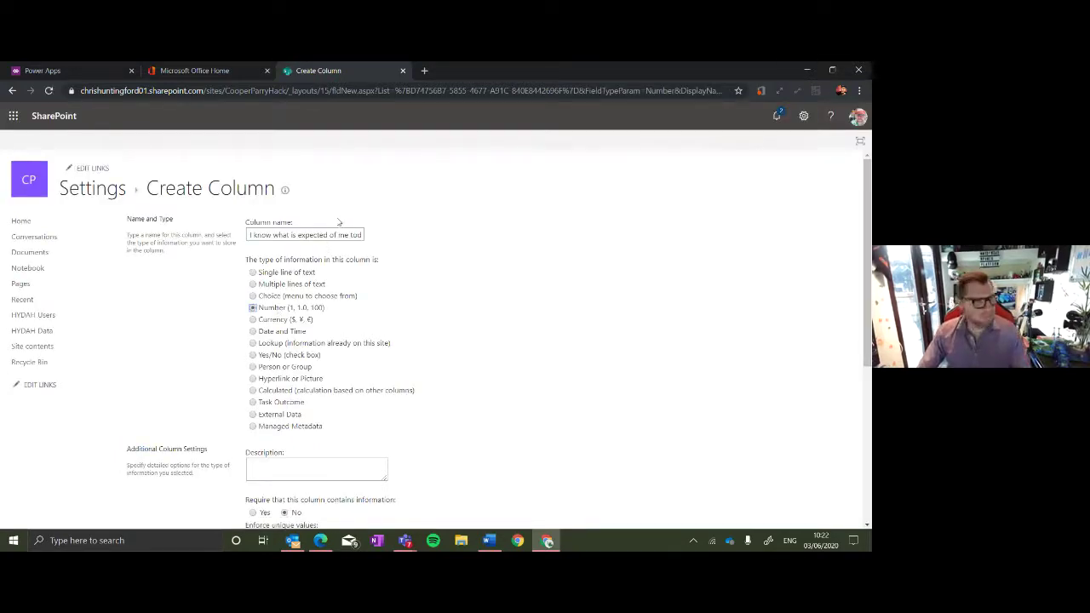
drag(338, 236, 388, 241)
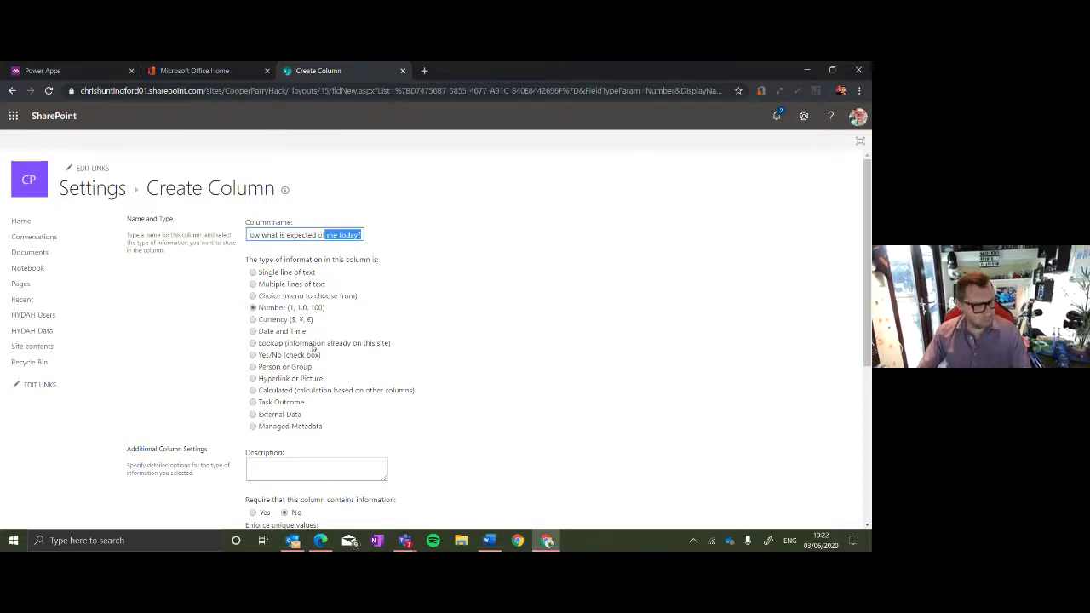
Give the "I know what is expected of me today?" column a minimum of 1 and maximum of 10, and create it.
scroll(286, 366, down, 2)
click(291, 392)
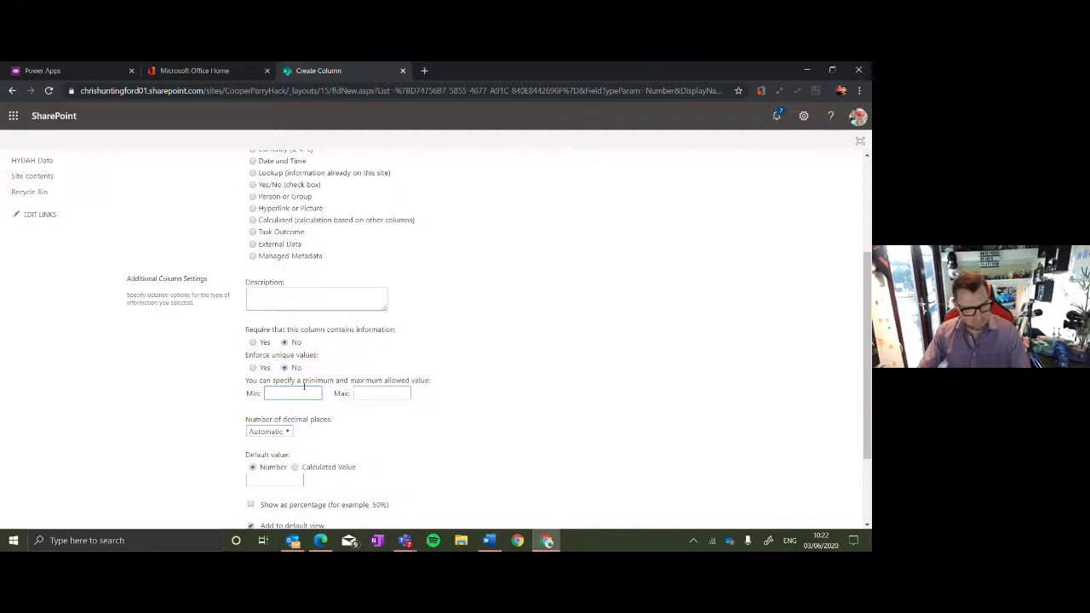
text(1)
click(372, 393)
text(10)
scroll(391, 391, down, 2)
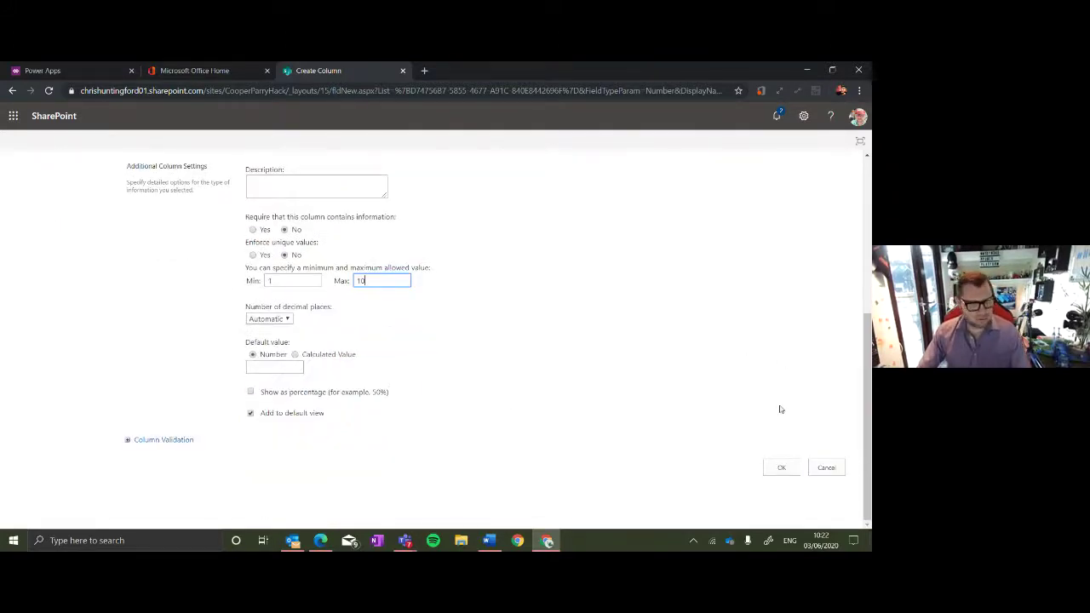
click(778, 468)
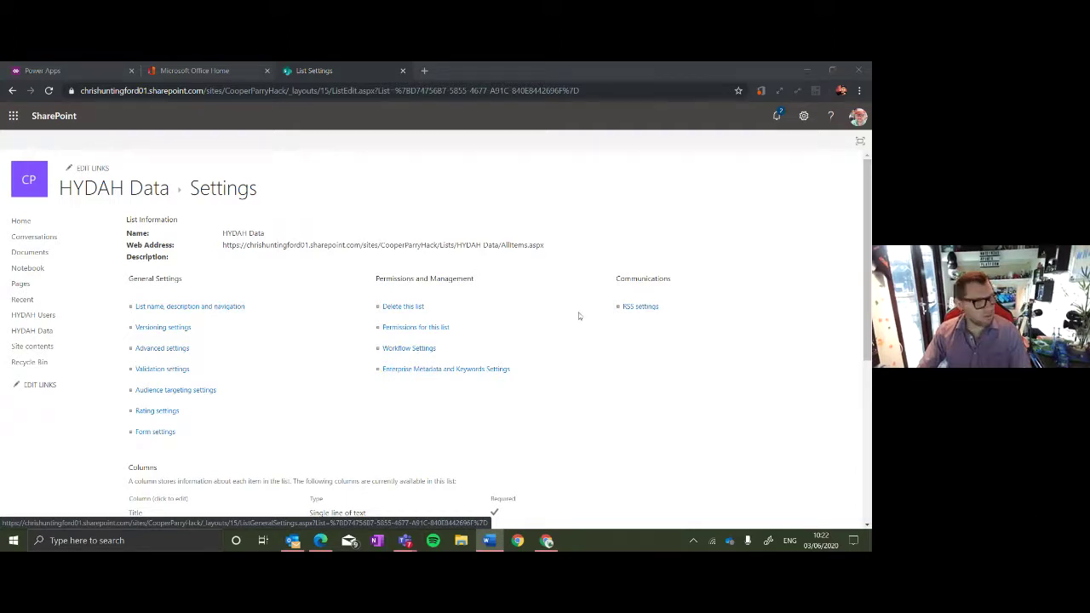
Start a new Number column in HYDAH Data named "I feel connected to my team and manager?".
scroll(424, 394, down, 5)
click(157, 415)
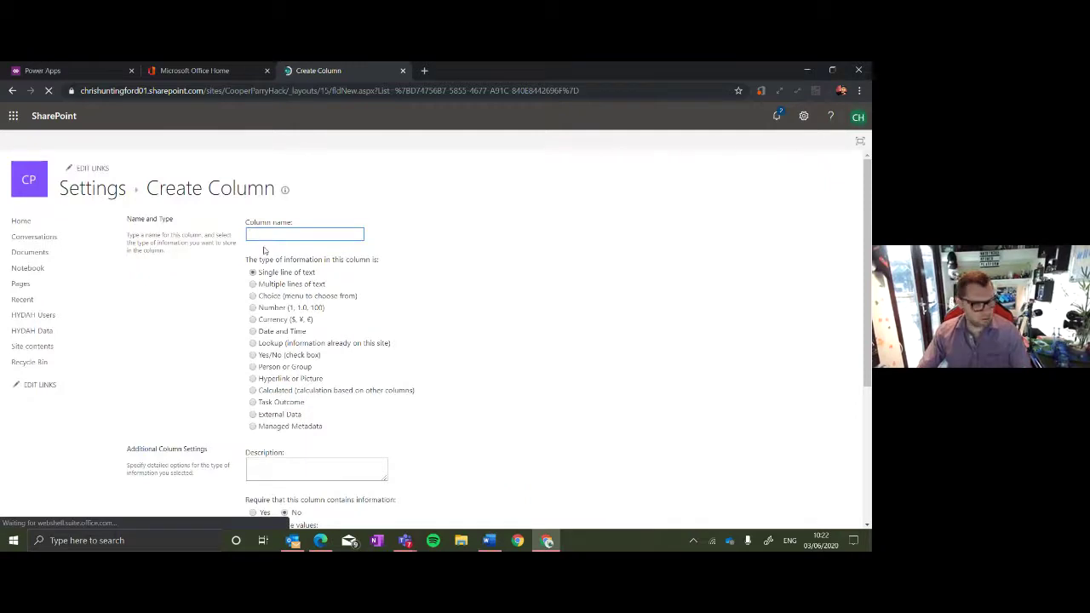
click(265, 236)
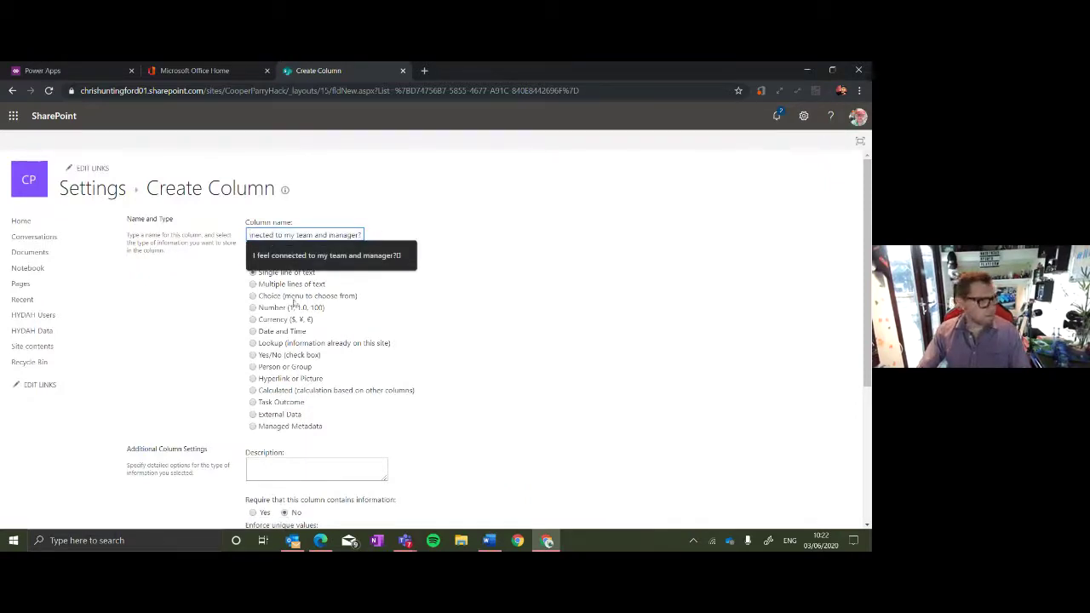
click(272, 253)
click(292, 310)
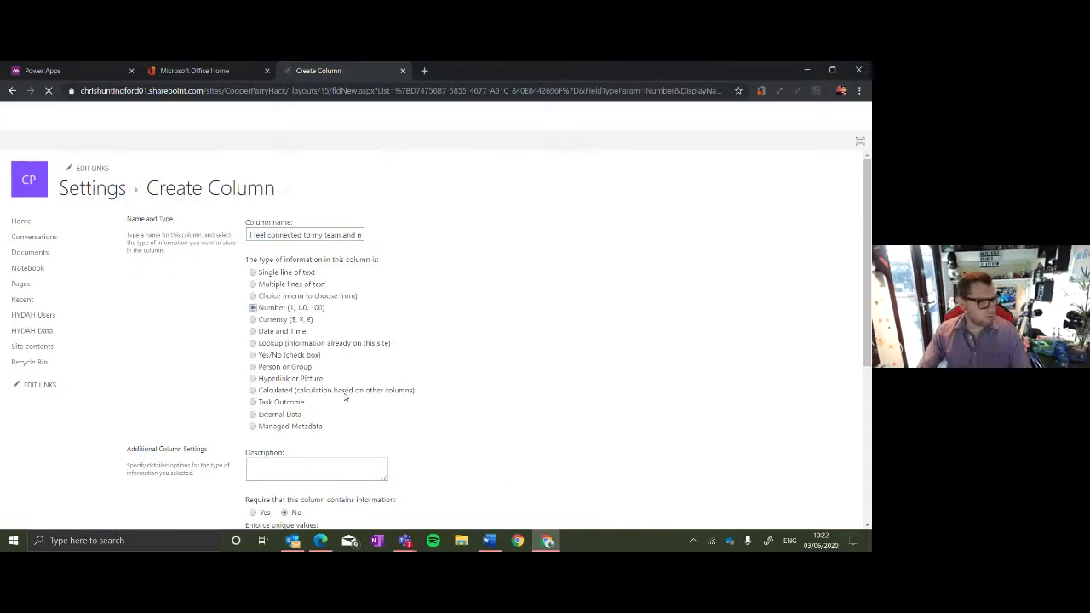
Restrict the "I feel connected to my team and manager?" column to values between 1 and 10 and create it.
scroll(332, 392, down, 2)
click(310, 392)
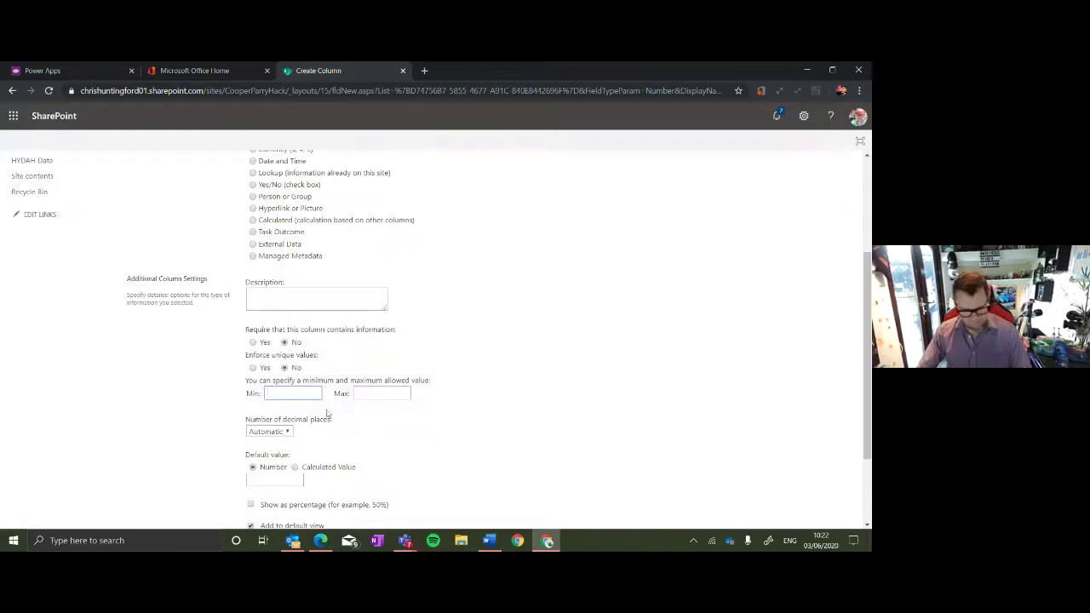
click(411, 393)
text(10)
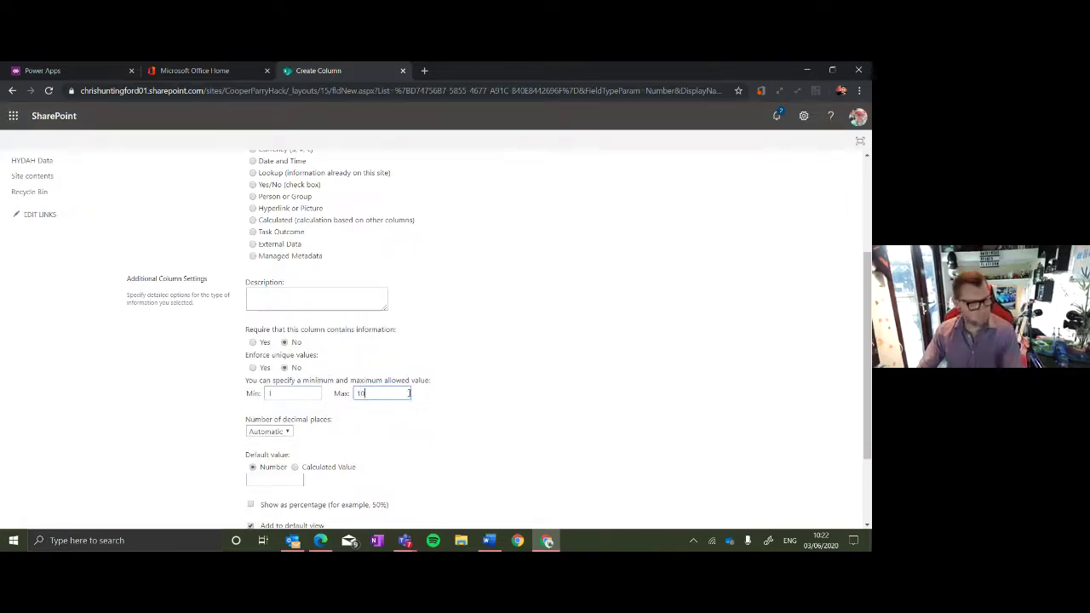
scroll(410, 394, down, 2)
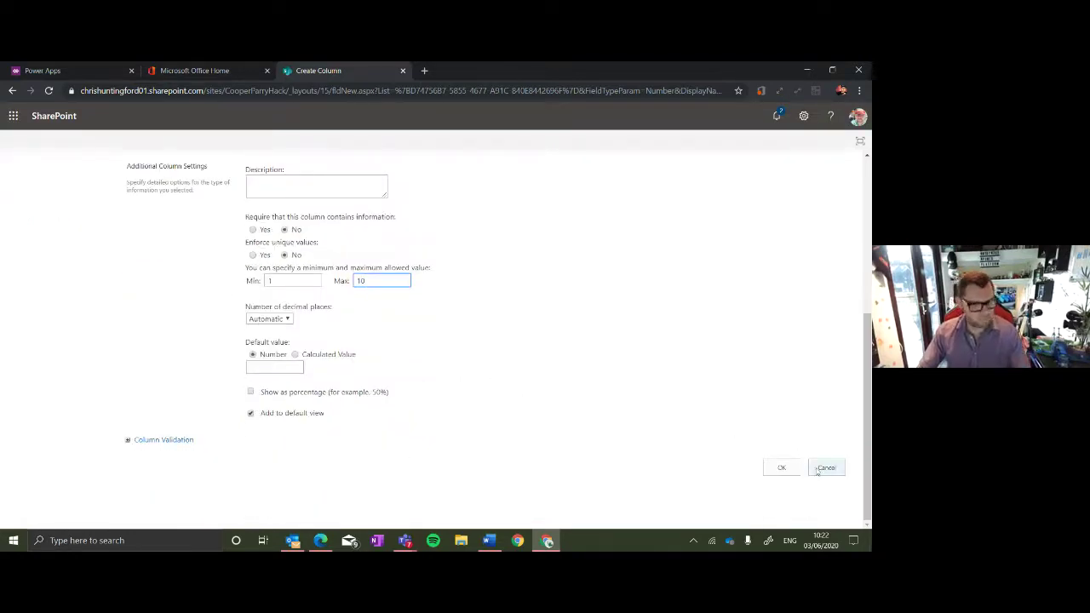
click(780, 470)
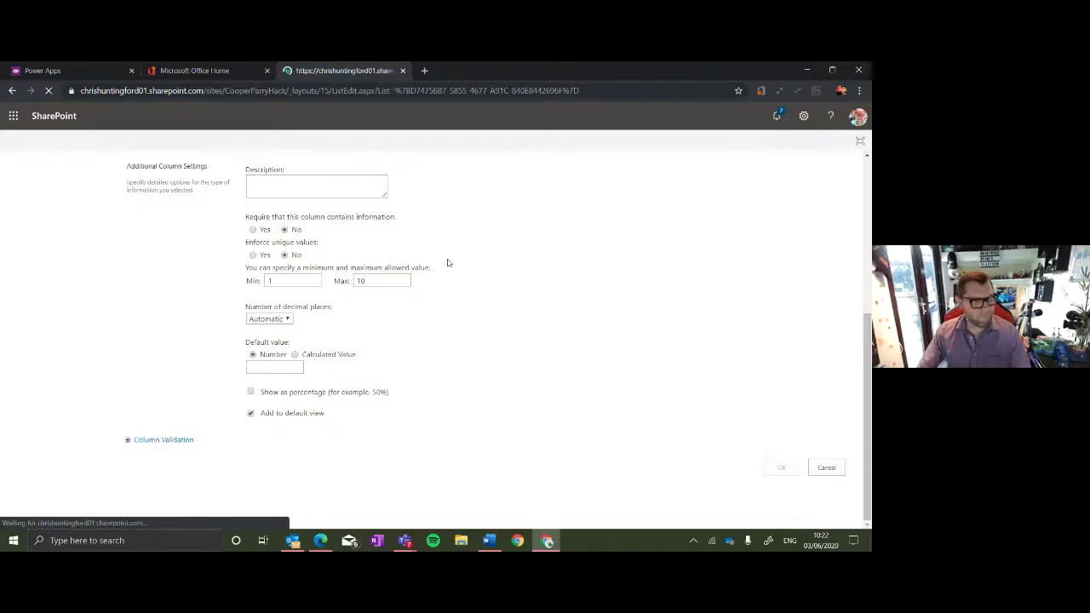
Create a "Comments" column in the HYDAH Data list with the type Multiple lines of text.
scroll(182, 383, down, 3)
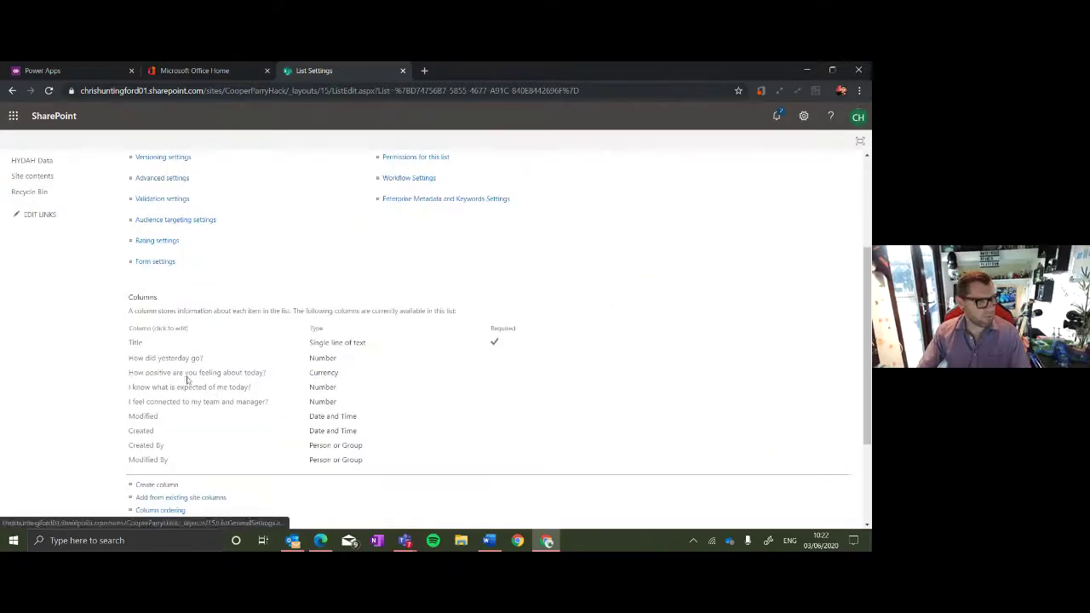
click(159, 339)
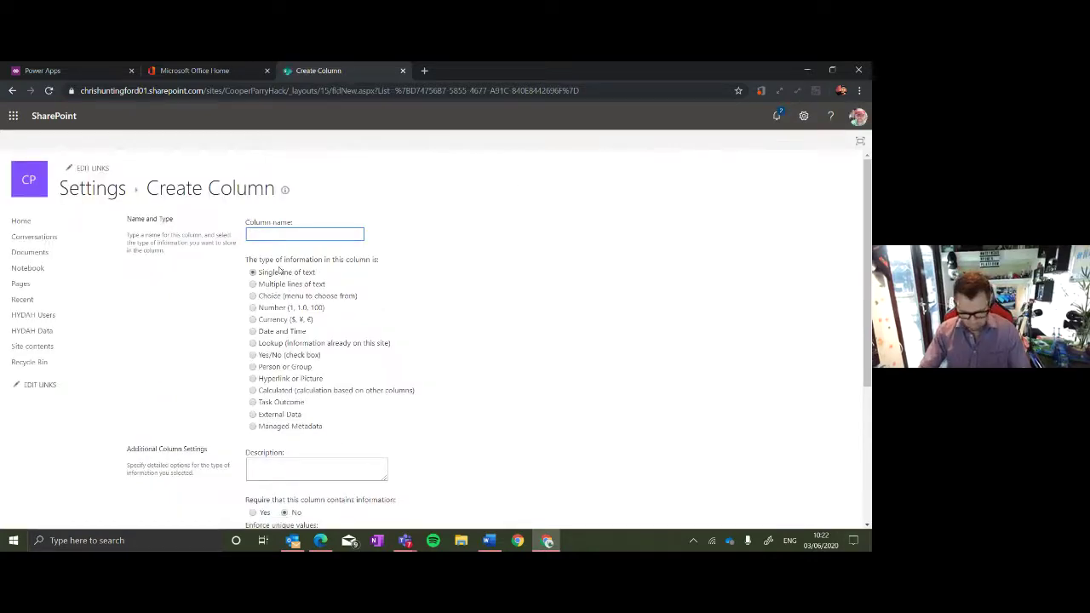
text(Commen)
click(278, 266)
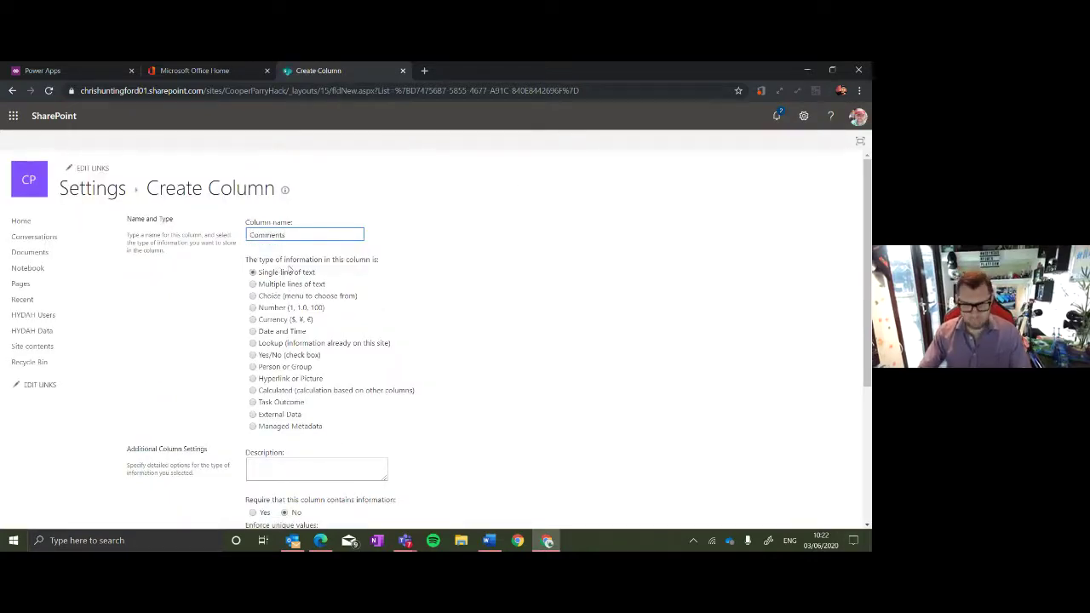
click(269, 284)
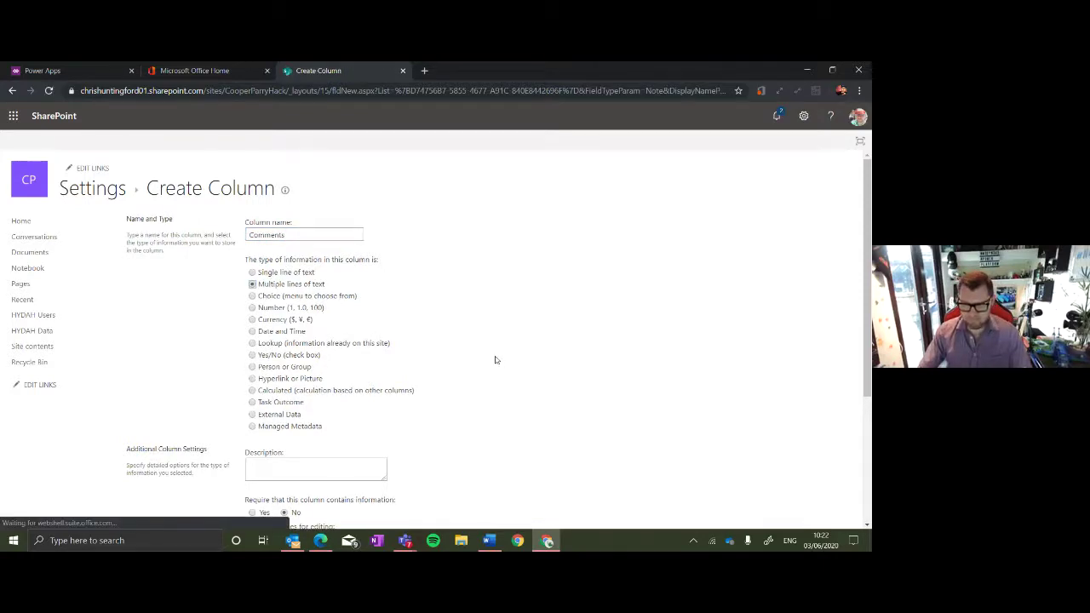
scroll(409, 392, down, 3)
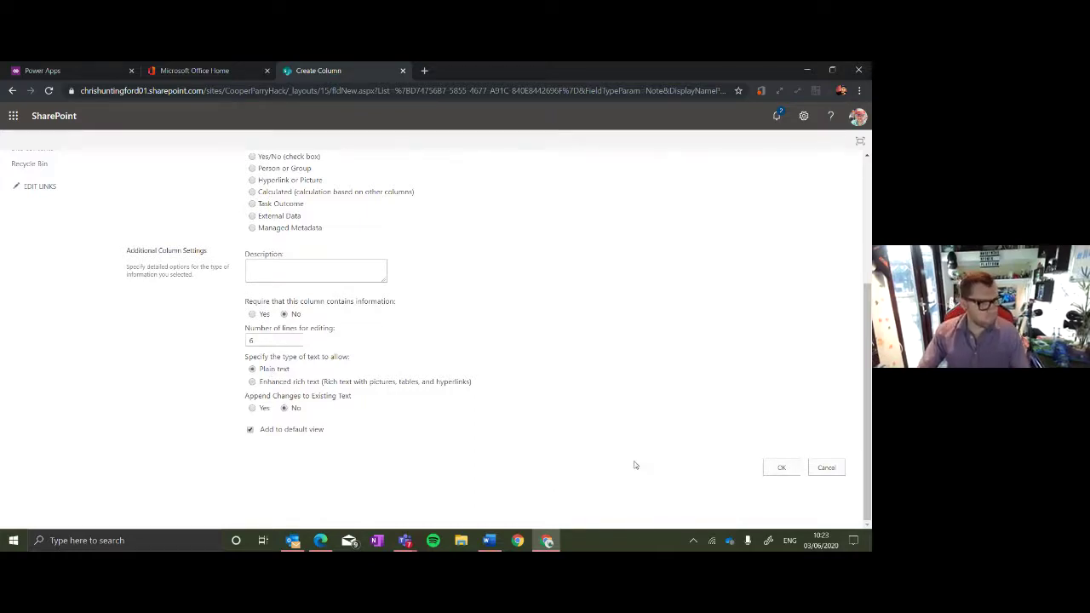
click(781, 468)
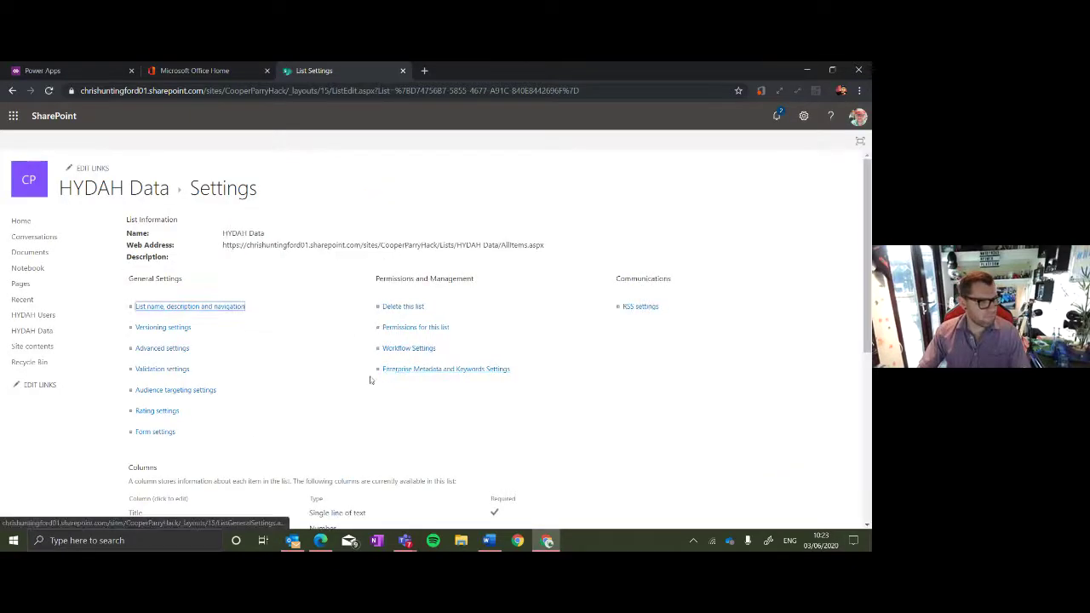
Make the Title column of the HYDAH Data list optional by no longer requiring information, and save the column.
scroll(320, 398, down, 2)
click(136, 402)
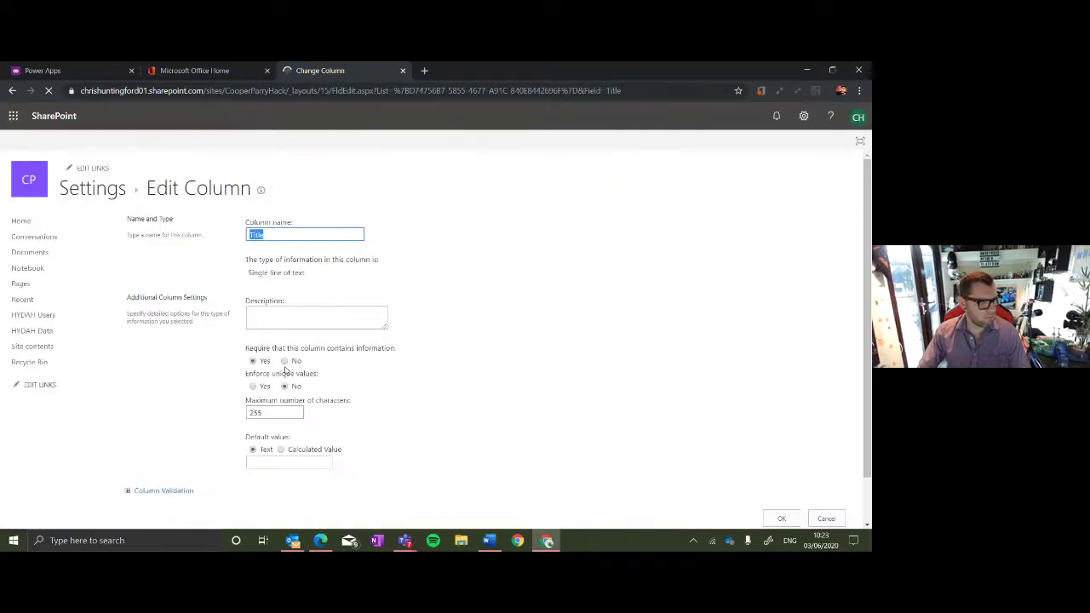
click(781, 518)
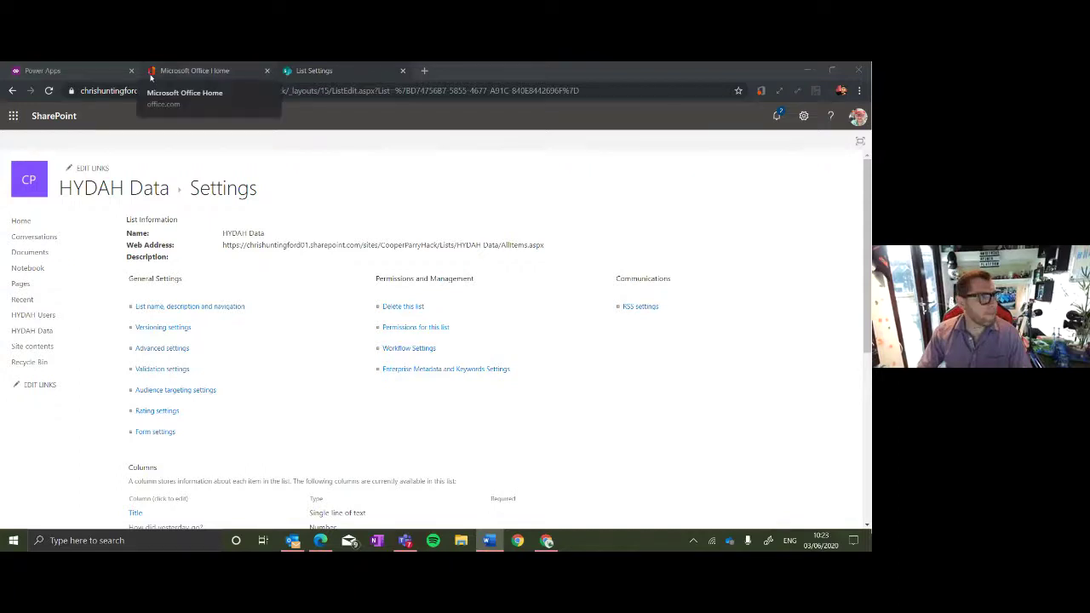
Switch to Power Apps and open the page for creating a new app.
click(103, 68)
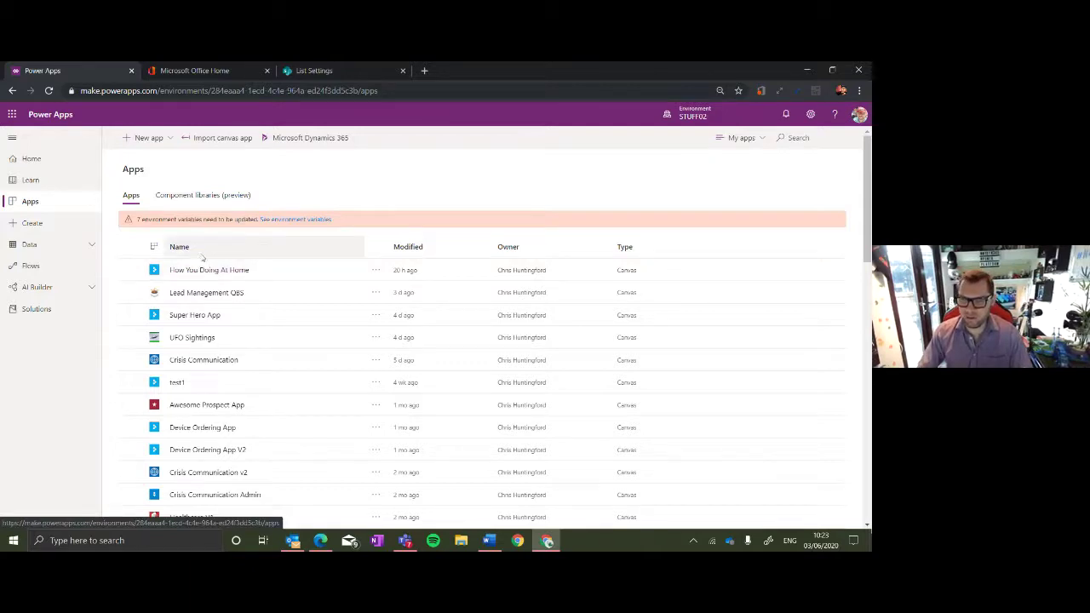
click(61, 224)
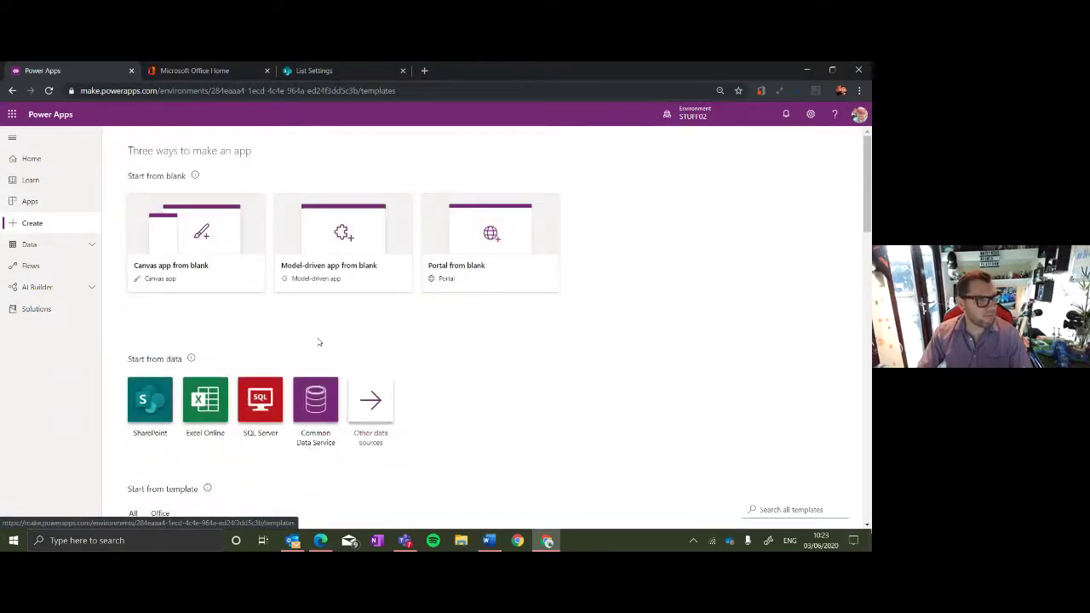
Search Google for "cooper parry twitter" in a new browser tab and look over the results.
click(422, 71)
text(cooper parry)
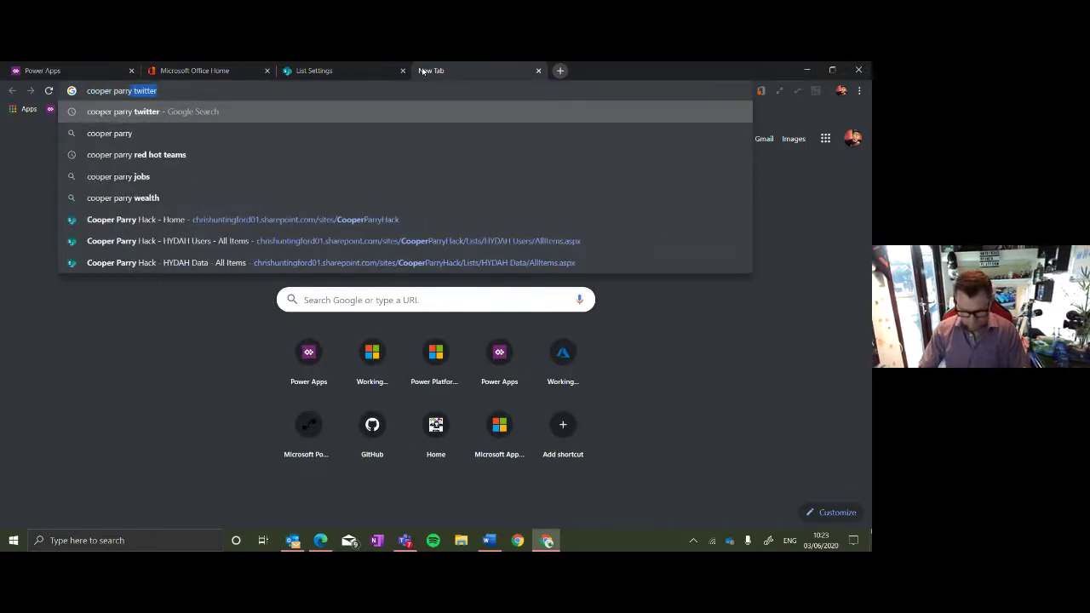
key(Return)
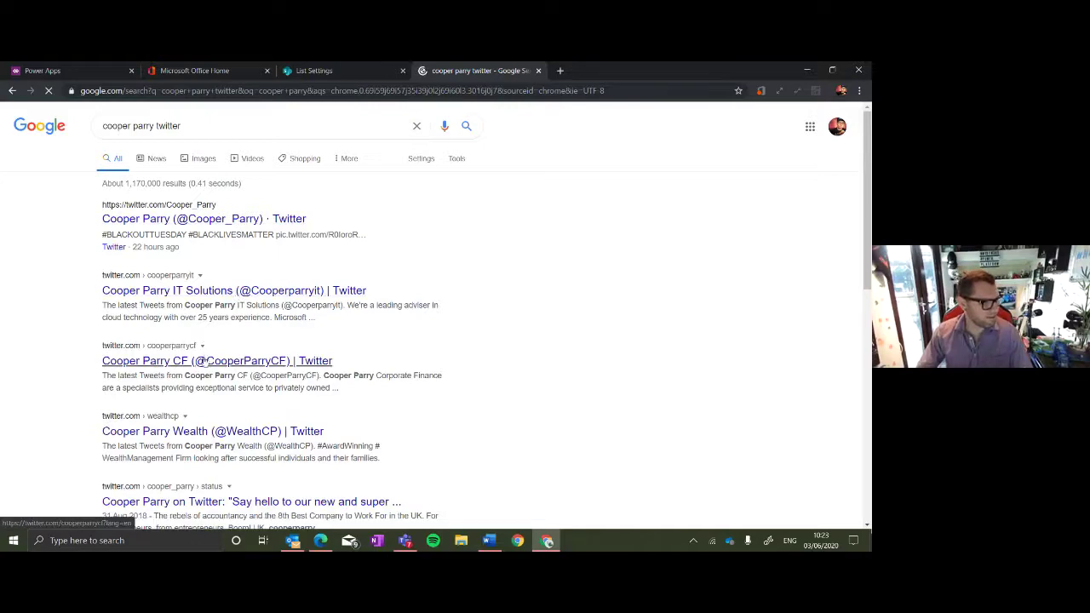
scroll(205, 361, down, 2)
scroll(226, 213, up, 2)
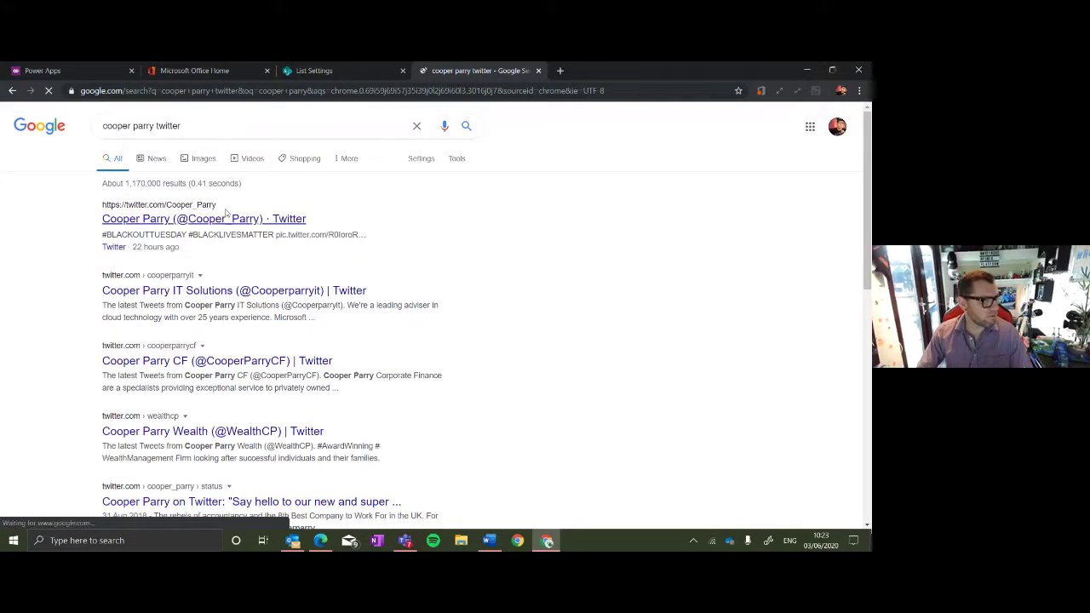
Refine the Google search to "cooper parry twitter red hot teams".
click(219, 126)
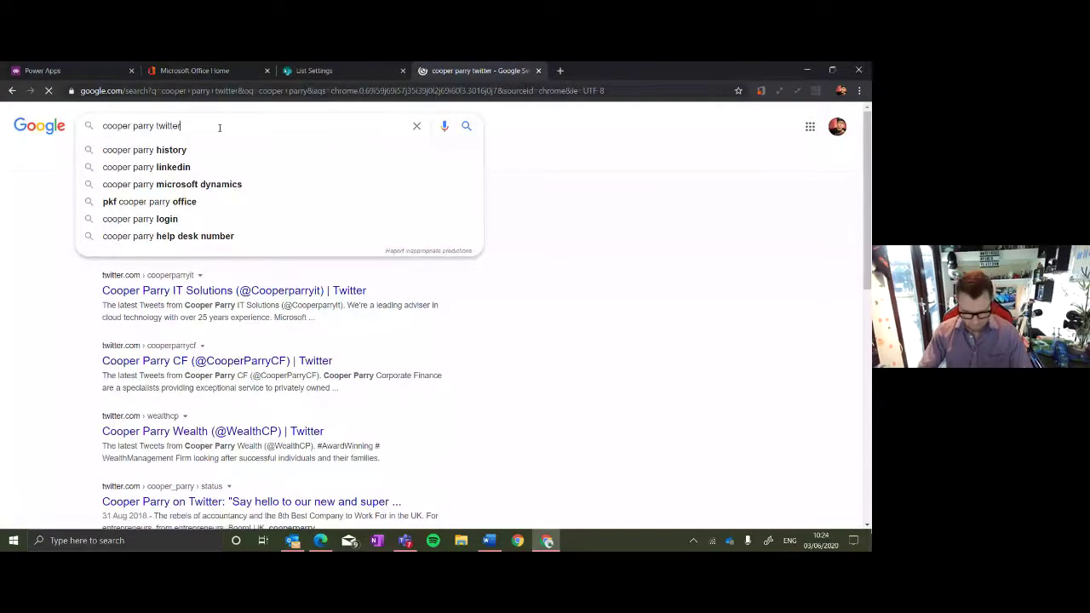
text(red hot tea)
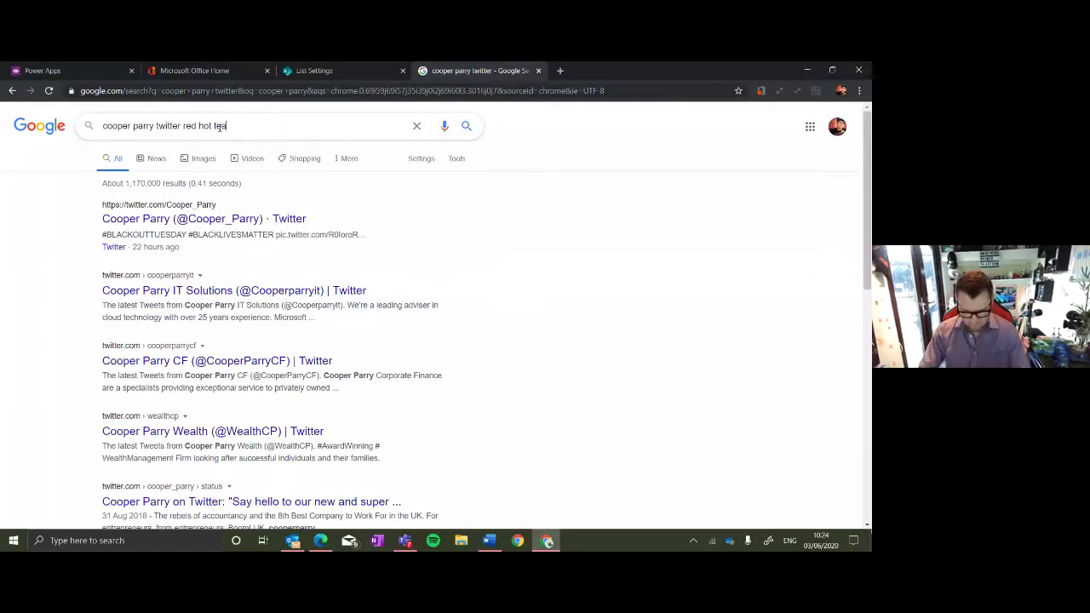
text(ms)
key(Return)
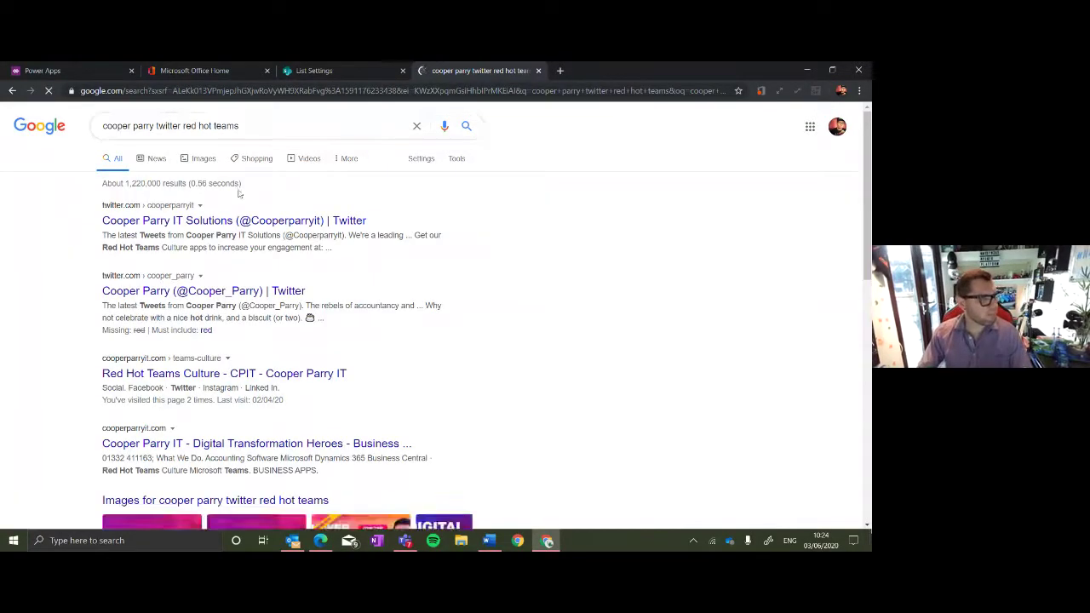
Open the Cooper Parry IT website, agree to its cookies, look through the home page's branding and close the site.
scroll(226, 292, down, 2)
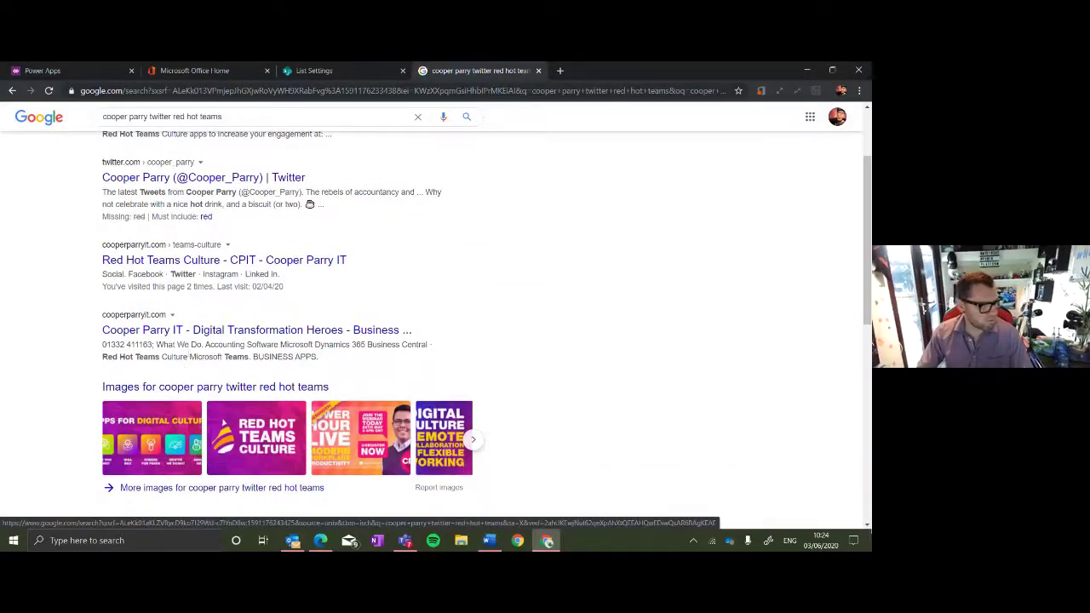
click(195, 330)
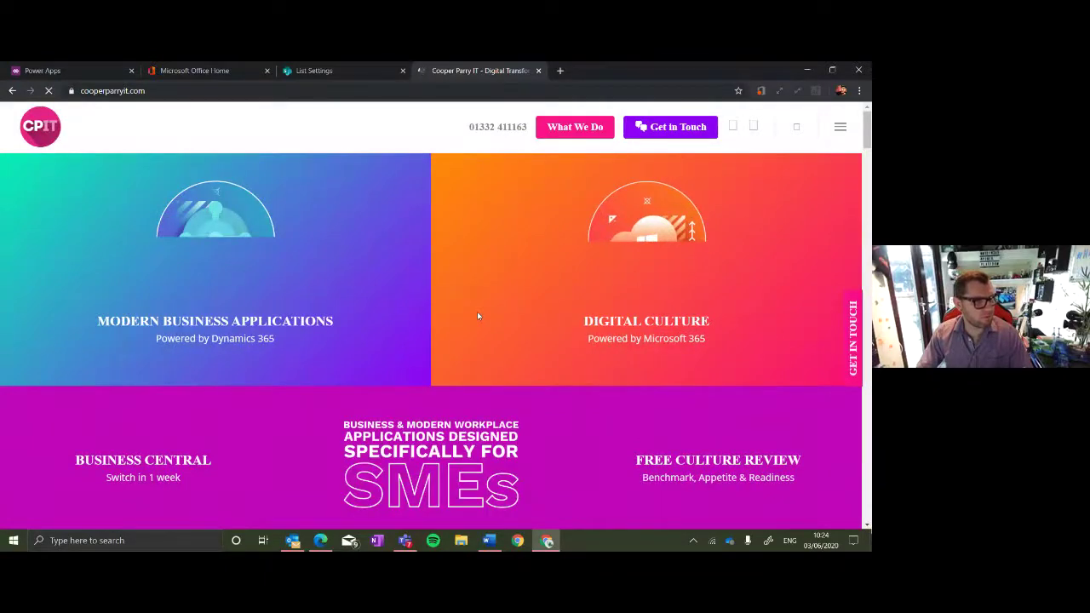
scroll(478, 316, down, 5)
scroll(478, 315, down, 3)
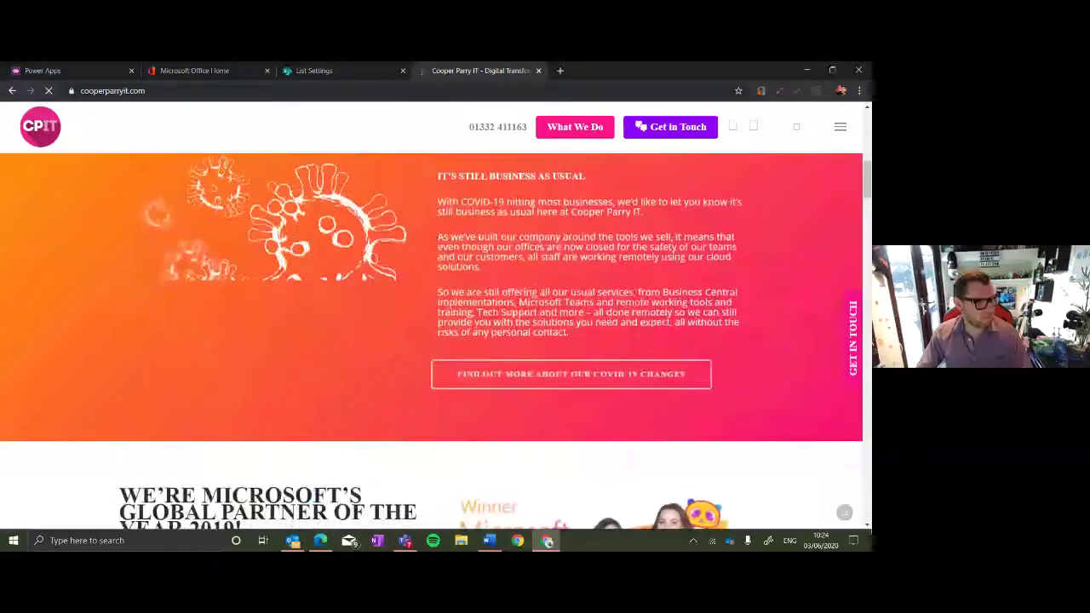
scroll(478, 316, down, 1)
scroll(477, 316, down, 2)
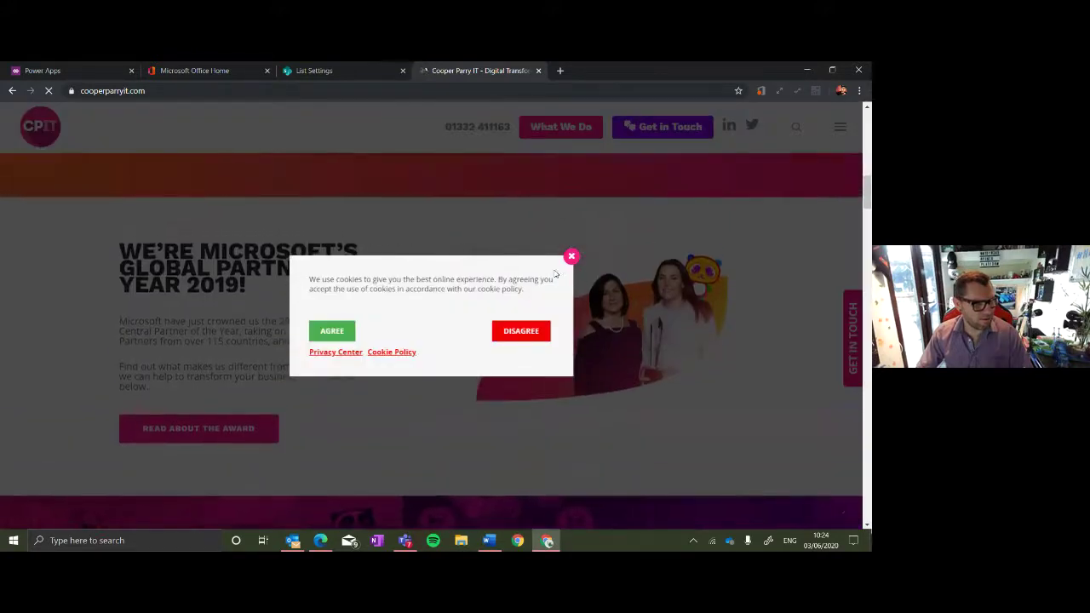
click(331, 333)
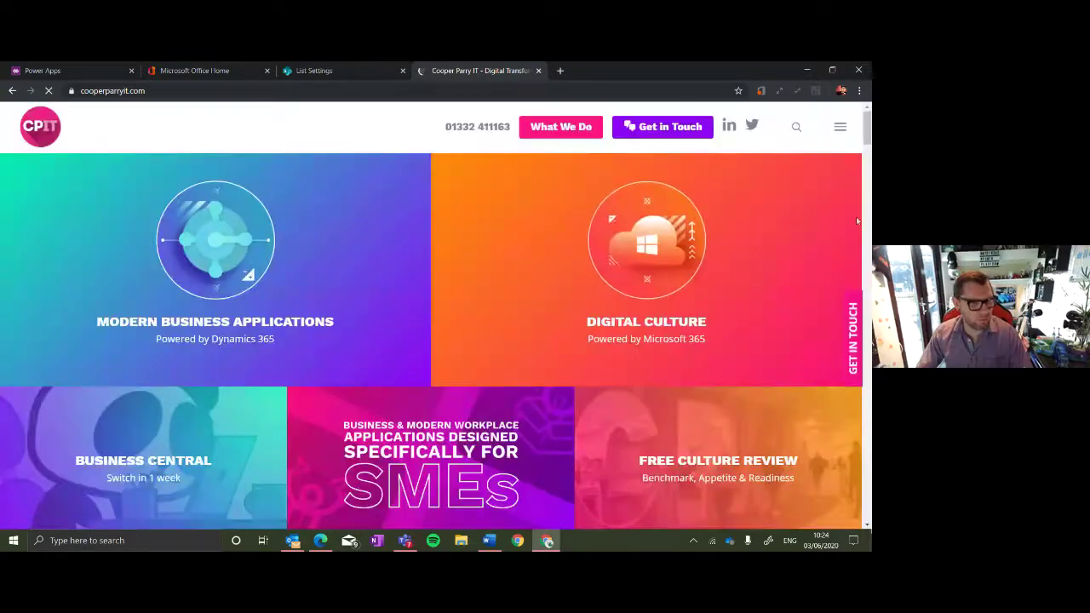
drag(866, 136, 868, 227)
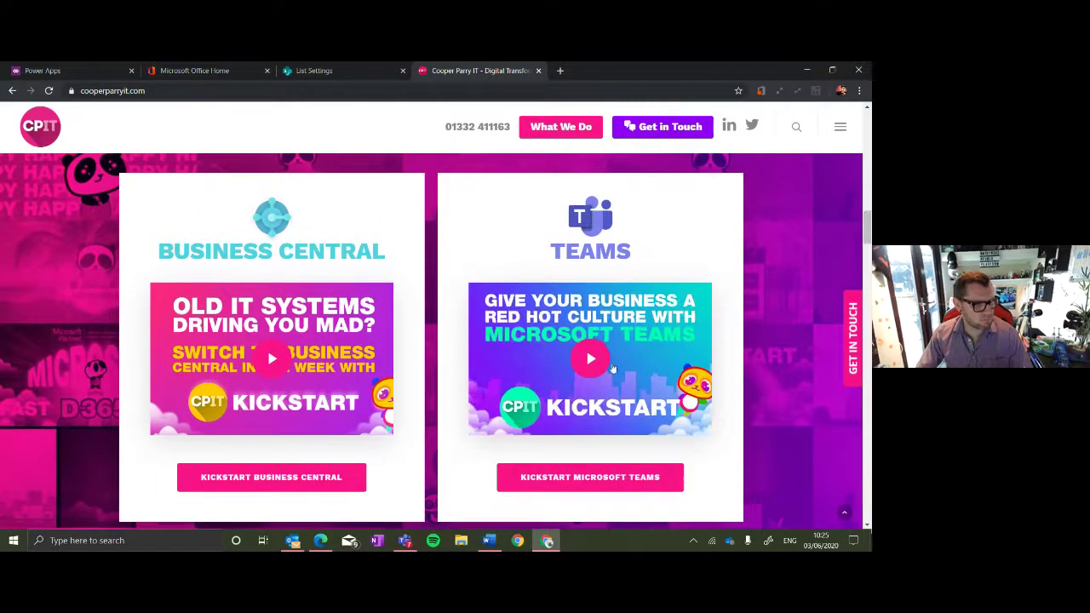
click(538, 71)
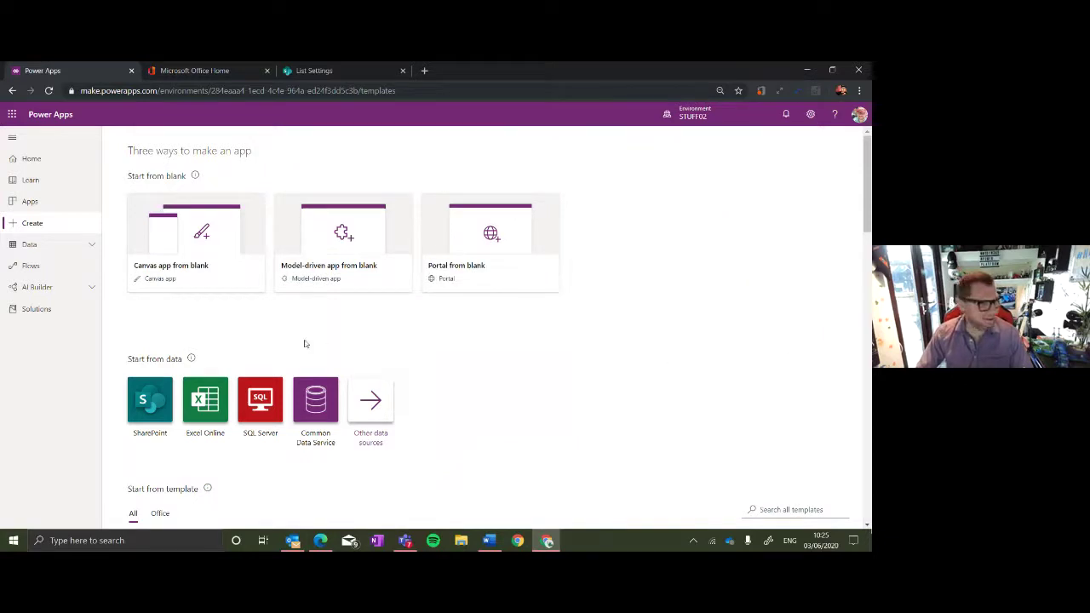
Create a blank canvas app named "How You Doing At Home V2" in Tablet format.
click(194, 266)
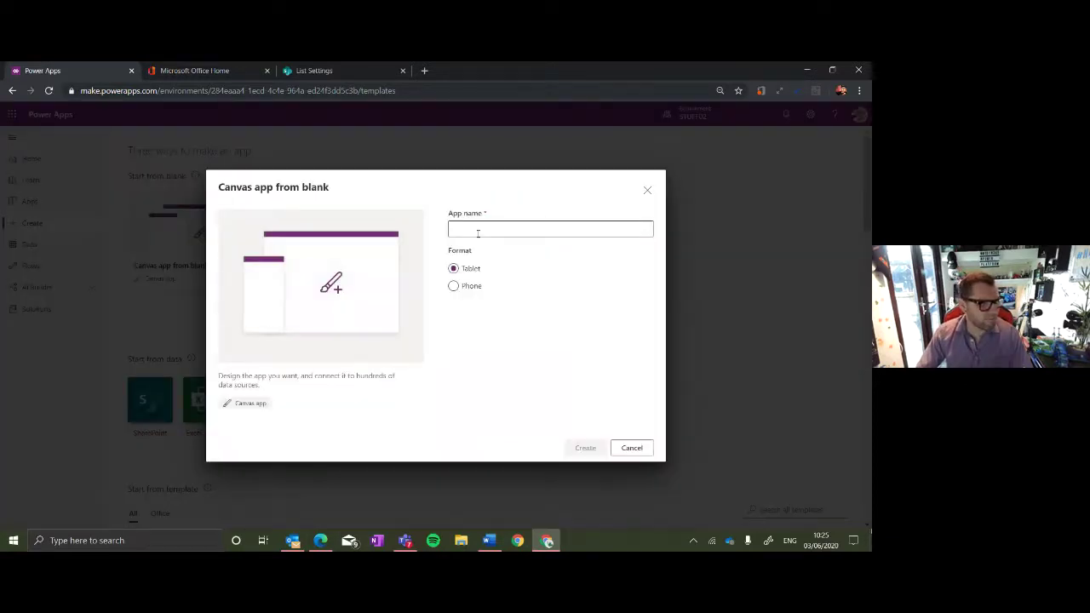
text(Flow)
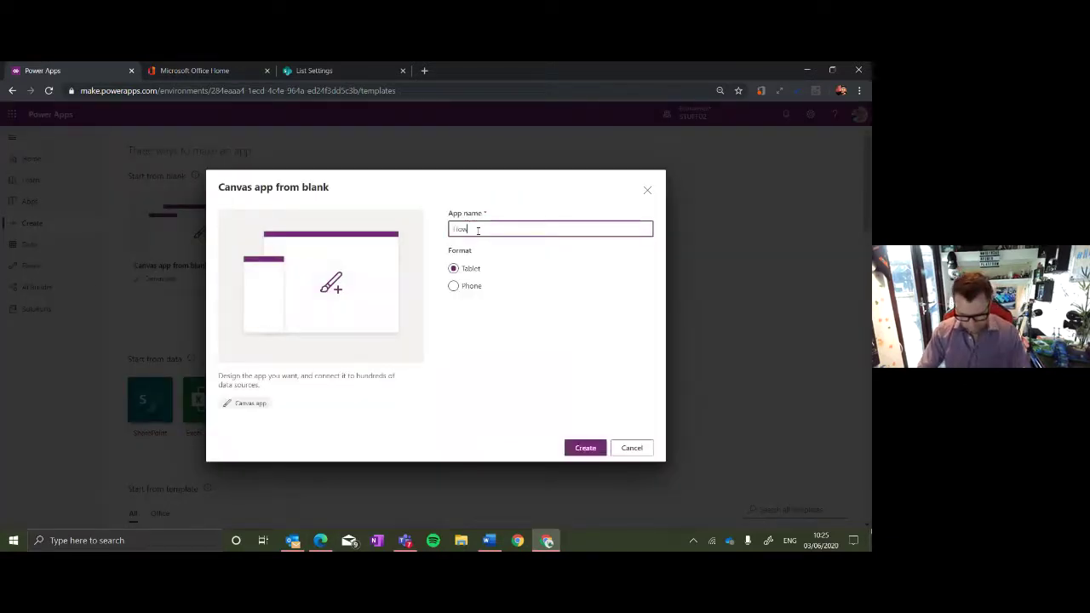
text( You D)
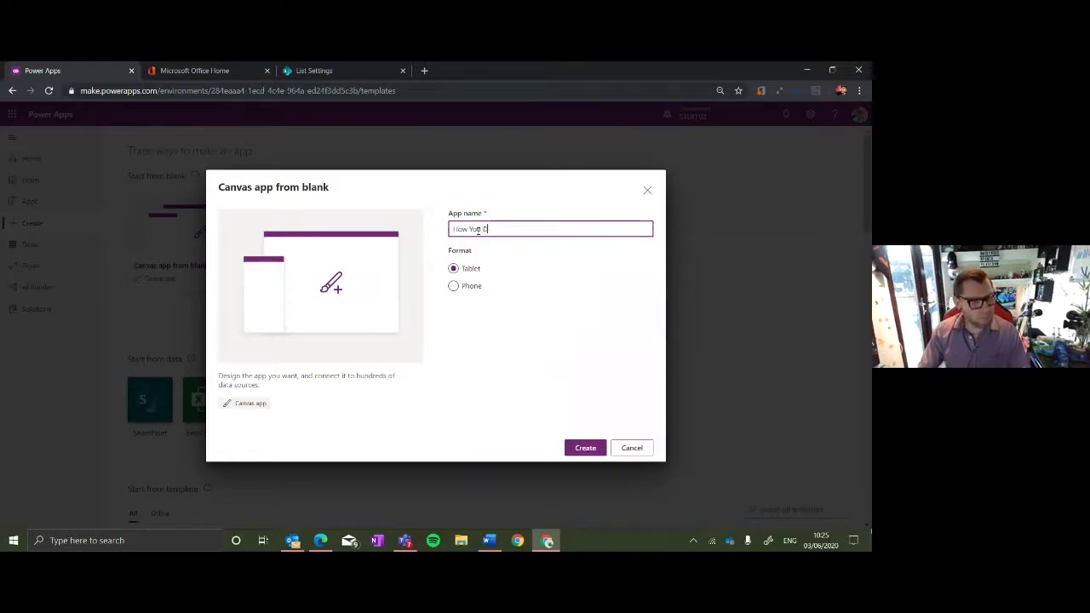
text(oing At)
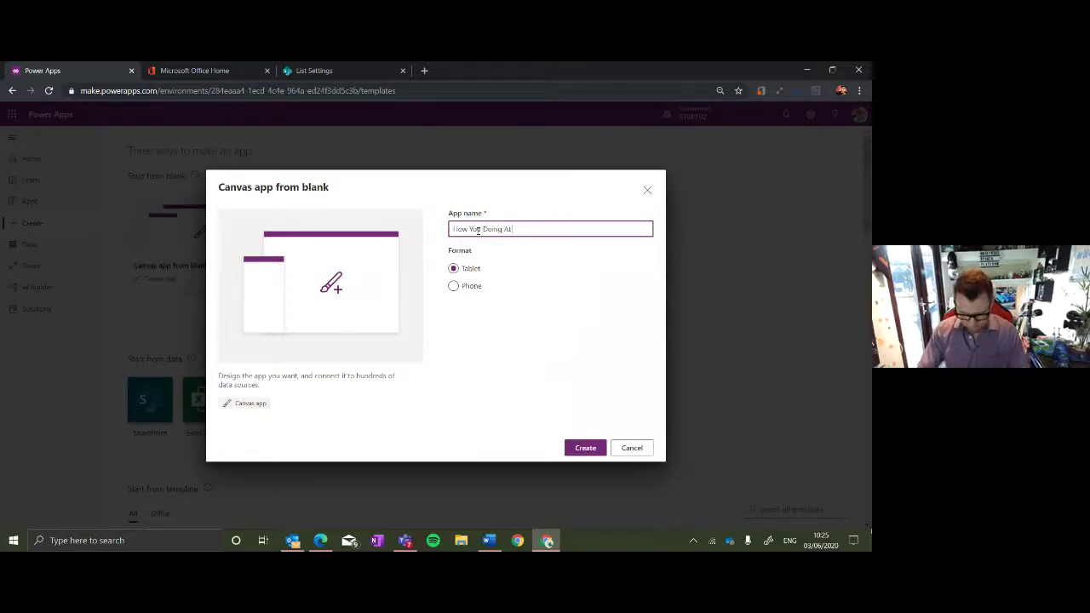
text( Home V2)
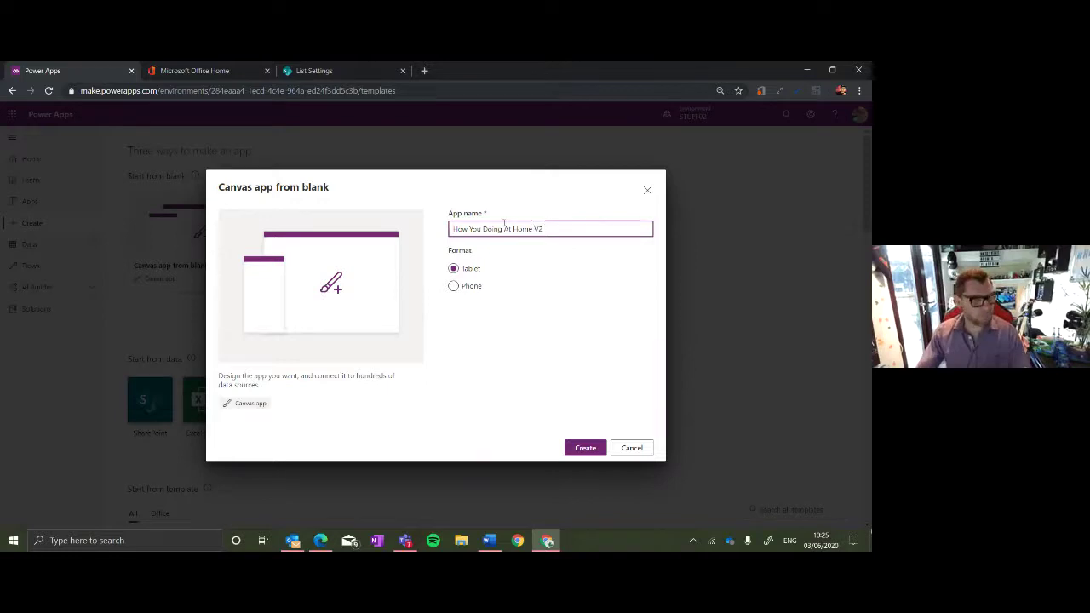
click(585, 447)
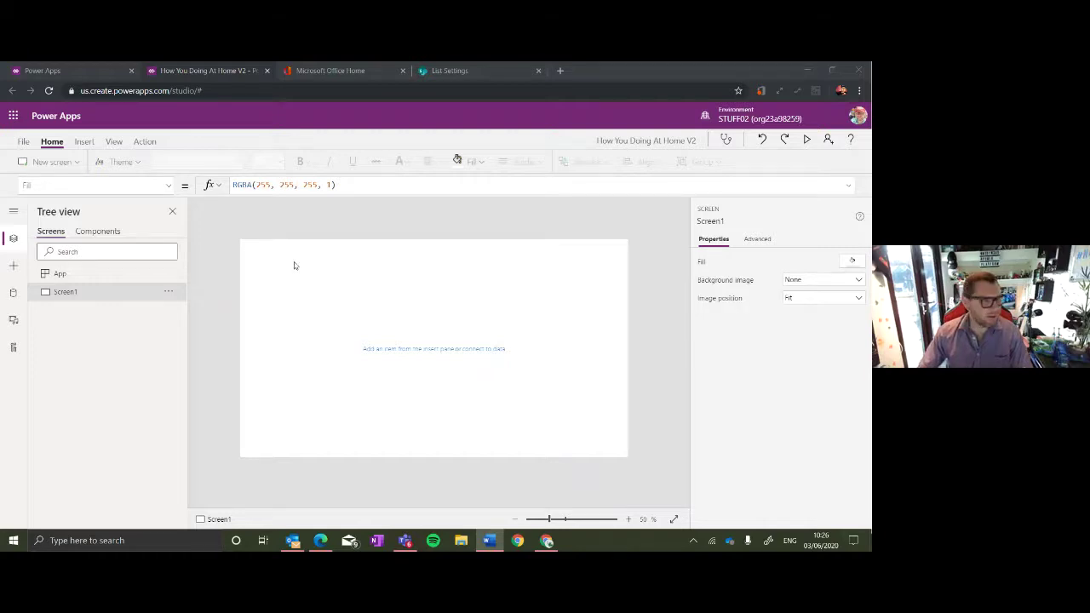
Open the app's data sources, copy the root SharePoint address from the HYDAH Data list settings page, and return to the app.
click(11, 294)
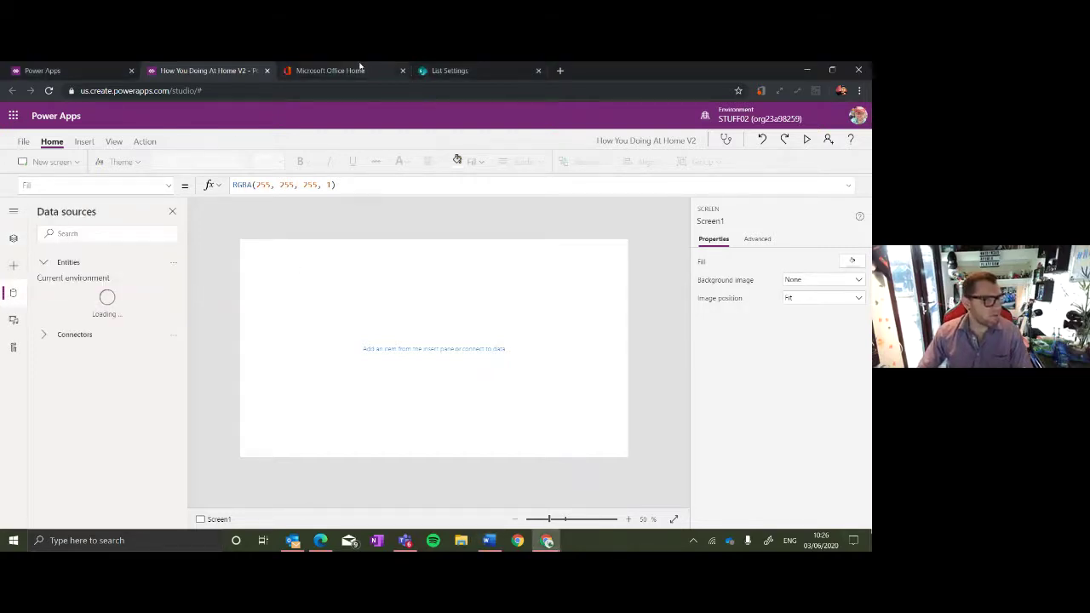
click(456, 69)
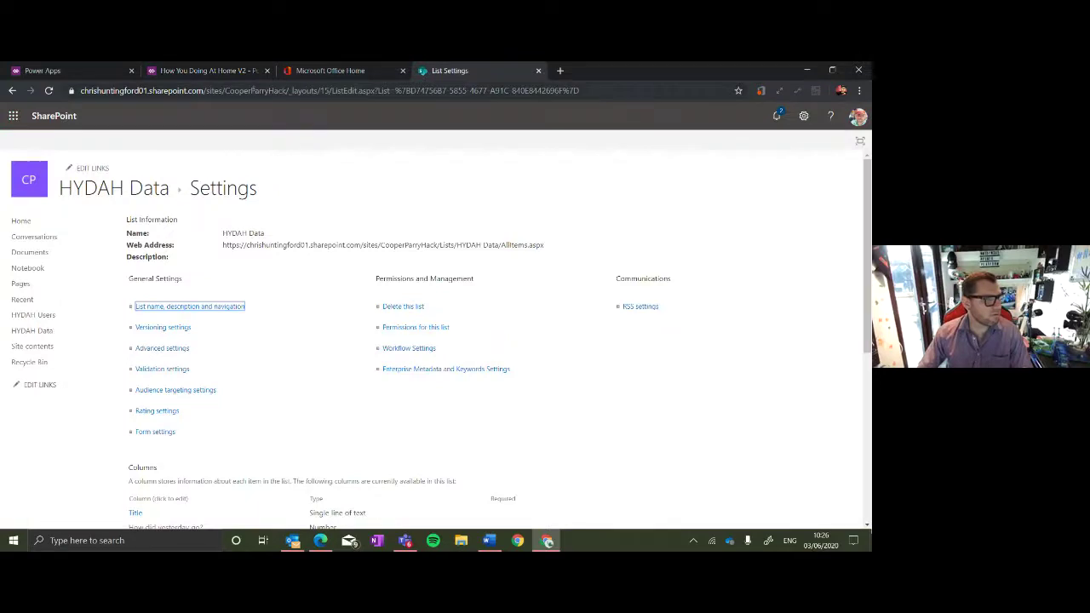
drag(202, 91, 81, 91)
key(ctrl+c)
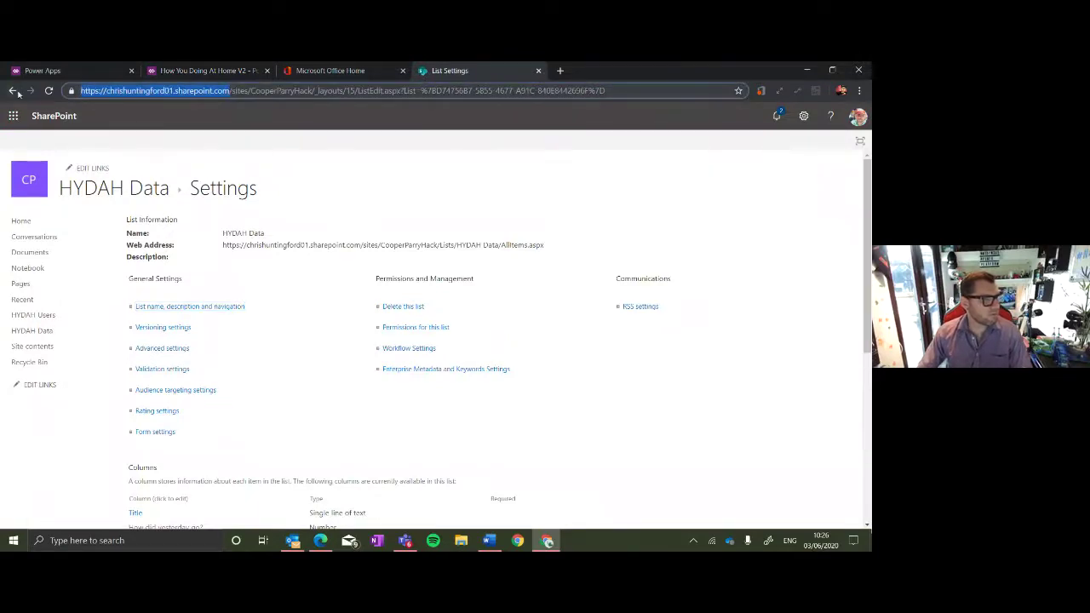
click(239, 70)
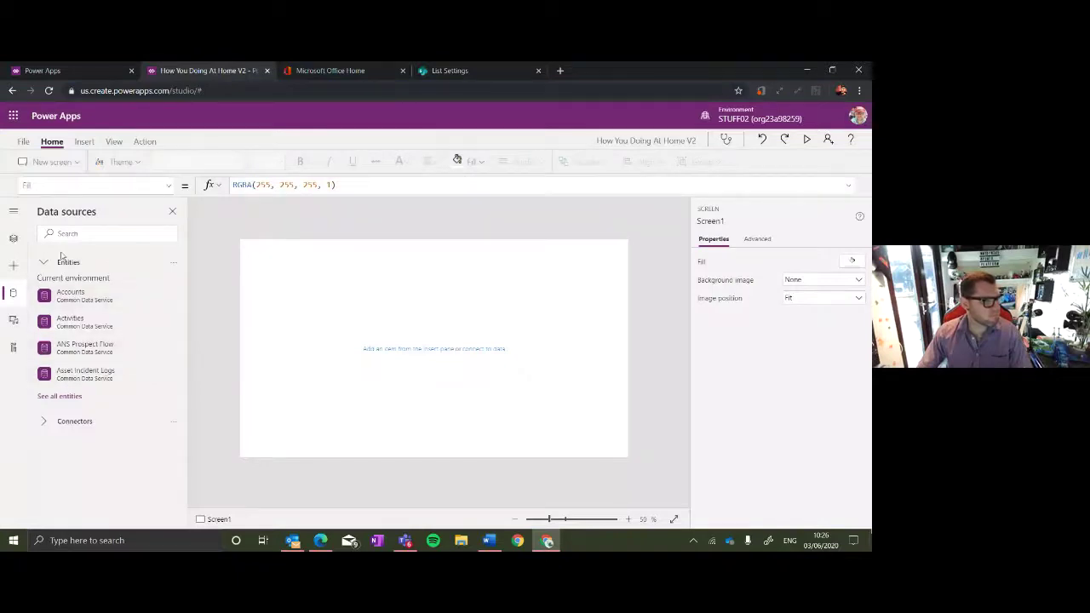
Search the data sources for "sharep" and connect to the copied root site address through the existing SharePoint connection.
click(77, 421)
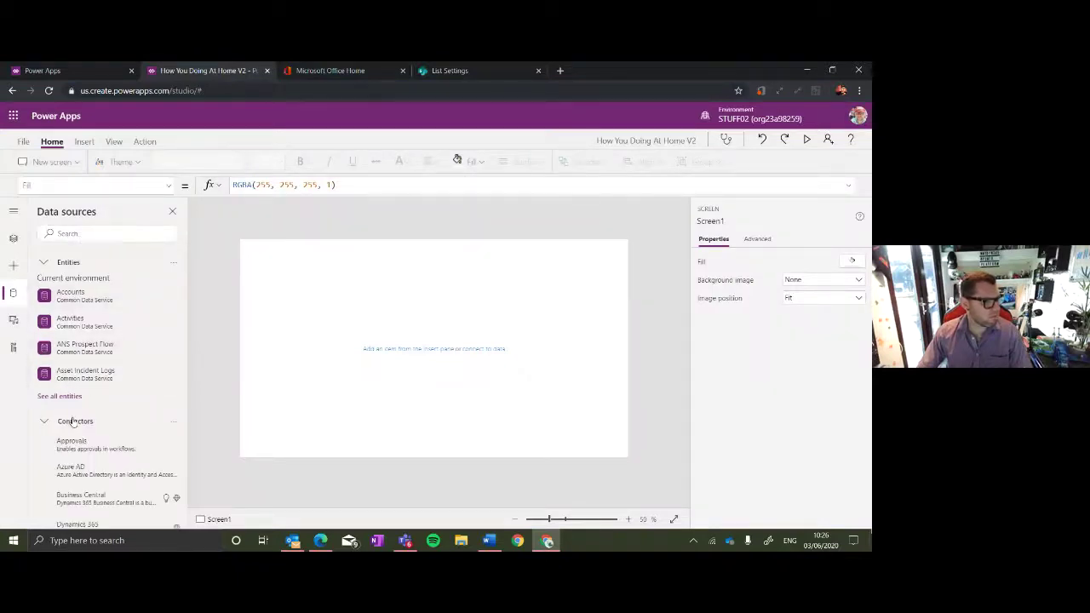
click(100, 233)
text(sharep)
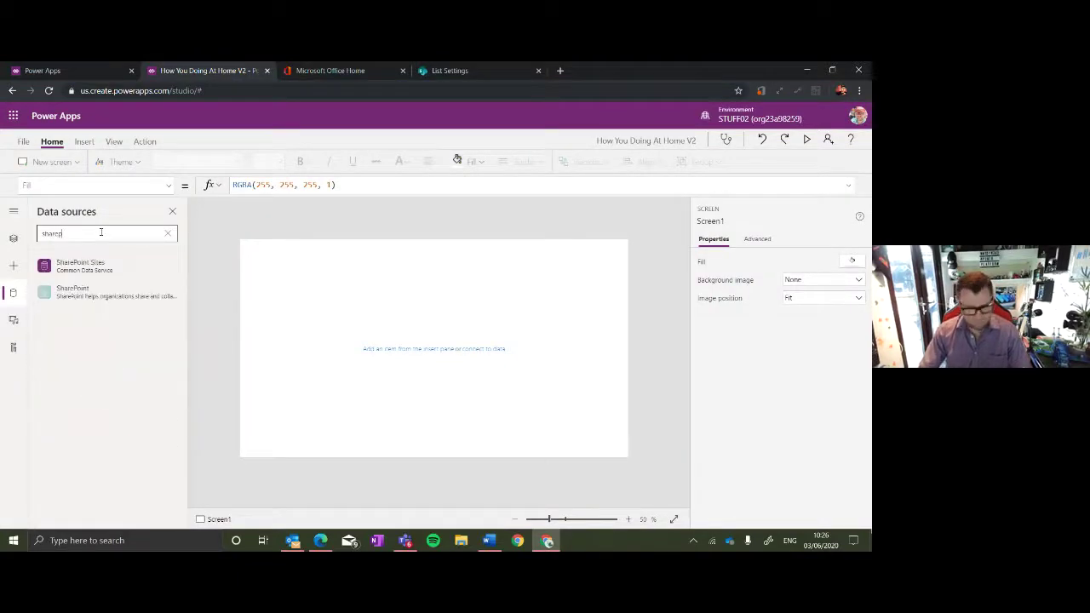
click(90, 293)
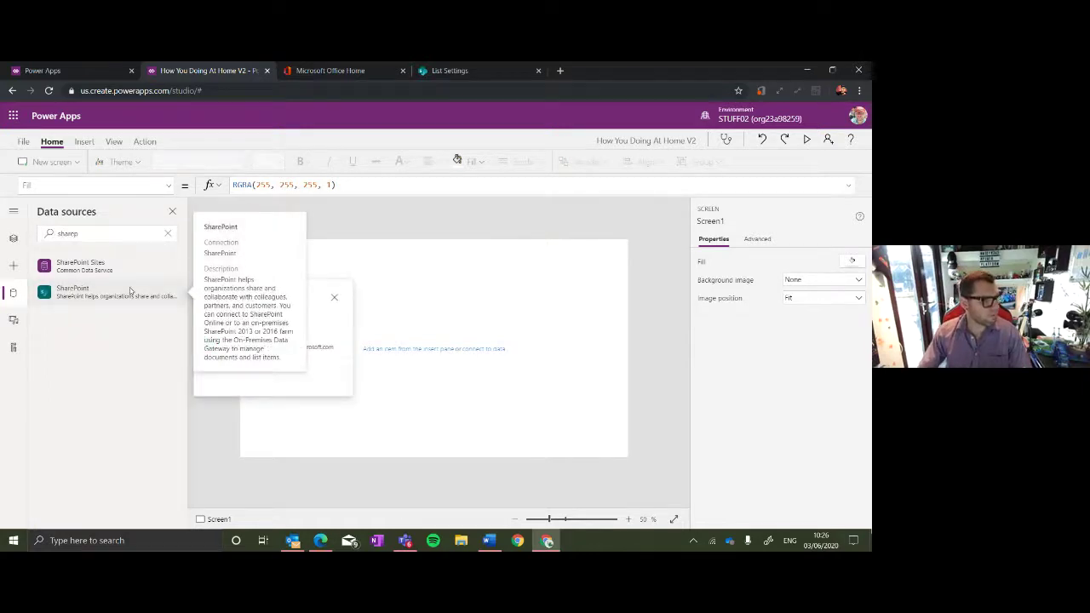
click(271, 346)
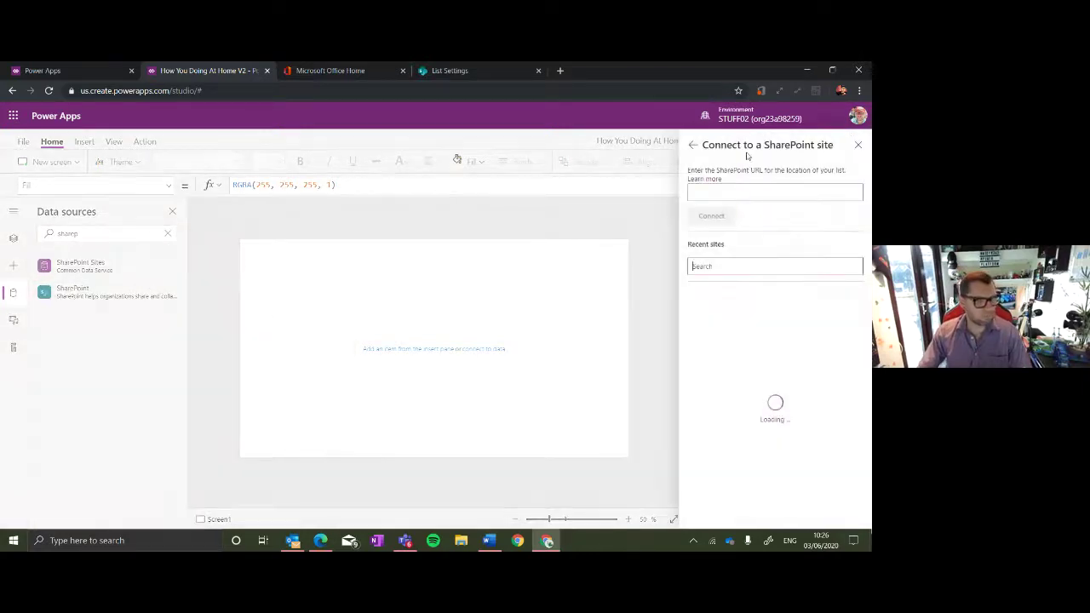
click(745, 197)
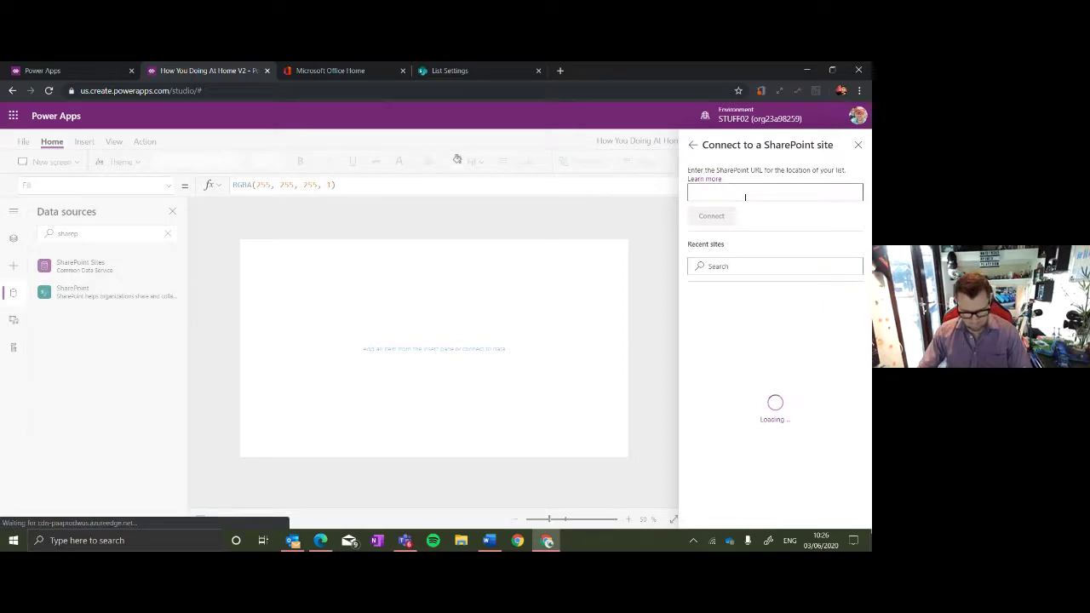
key(ctrl+v)
click(730, 215)
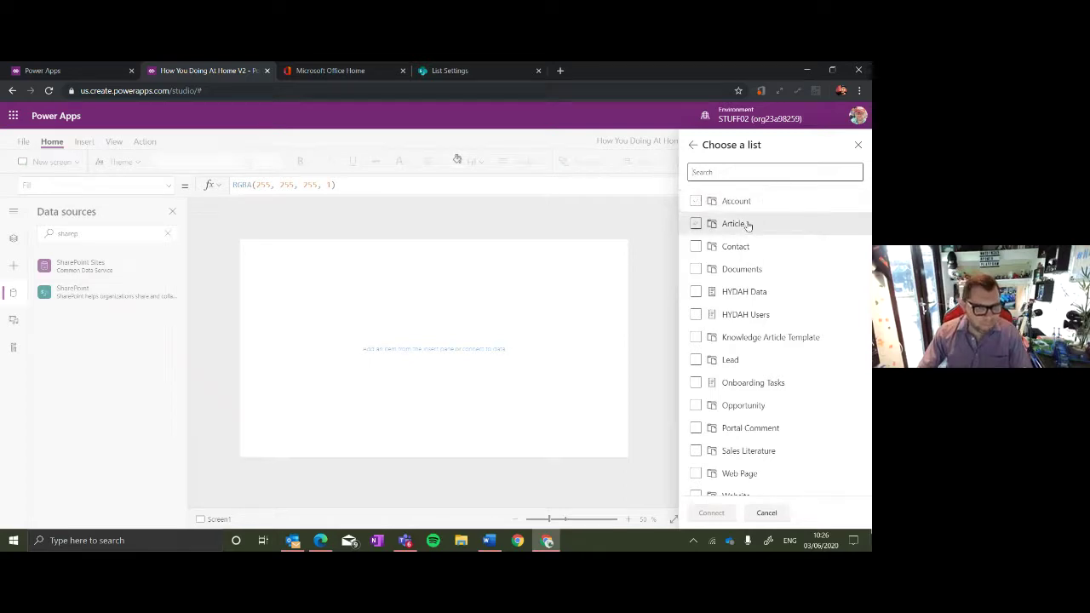
Choose the HYDAH Data and HYDAH Users lists and connect them to the app as data sources.
scroll(755, 222, down, 1)
scroll(755, 230, up, 1)
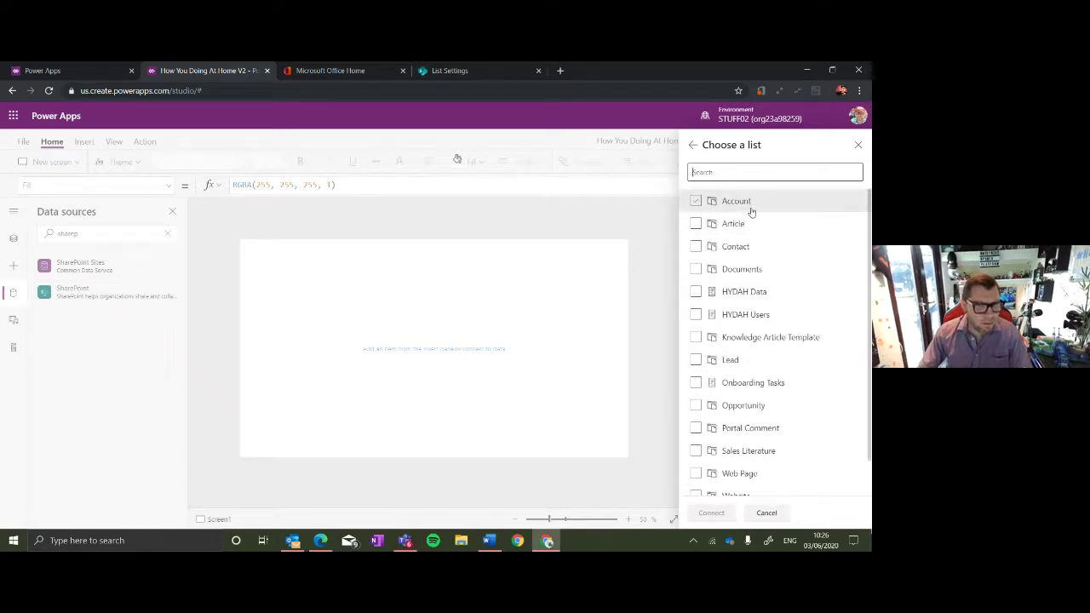
click(751, 212)
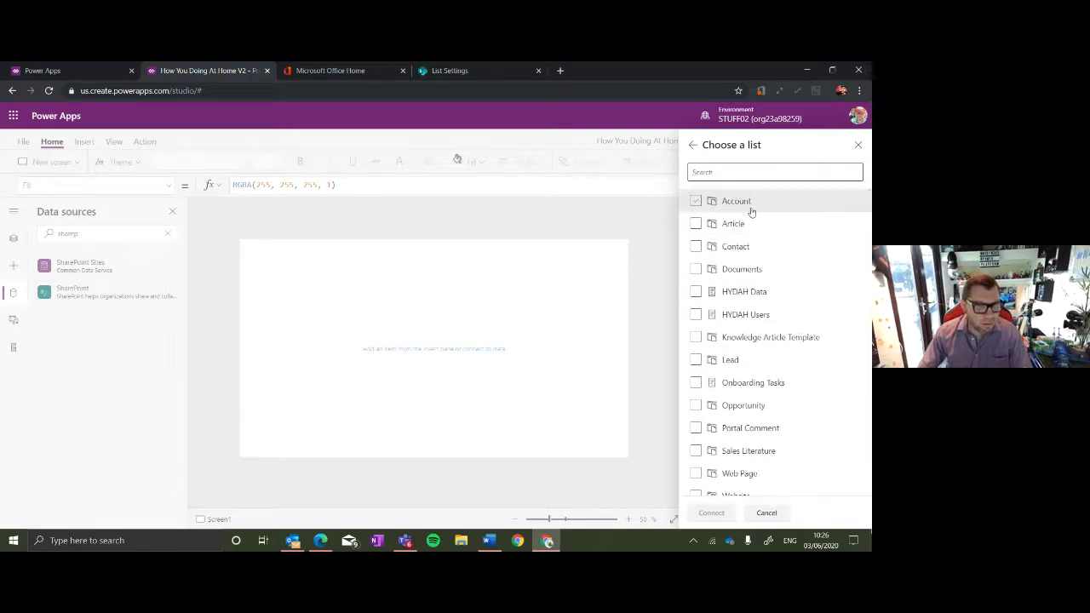
click(697, 293)
click(696, 316)
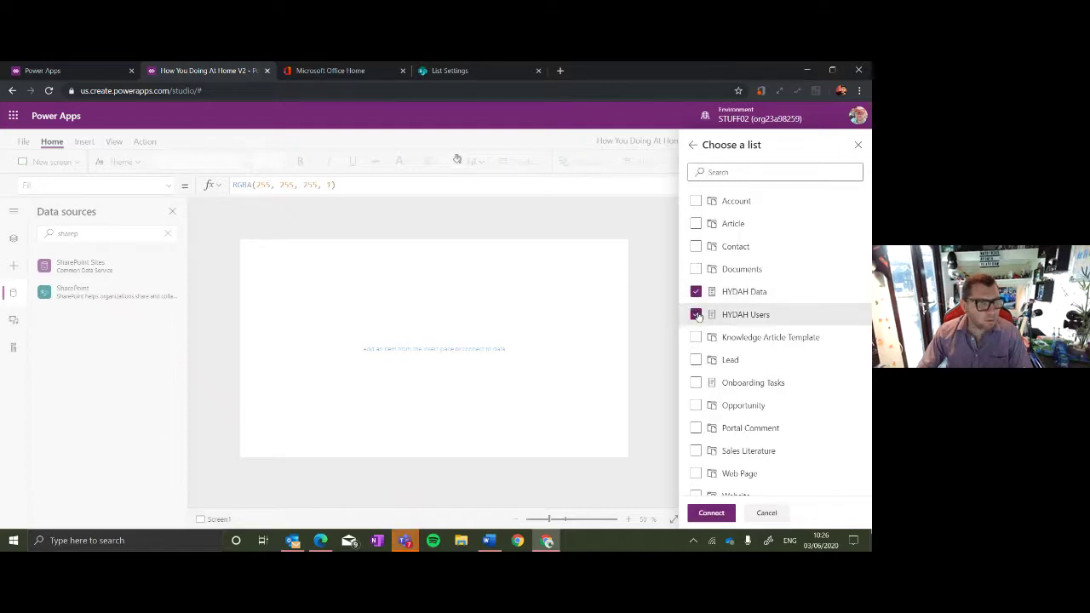
click(510, 75)
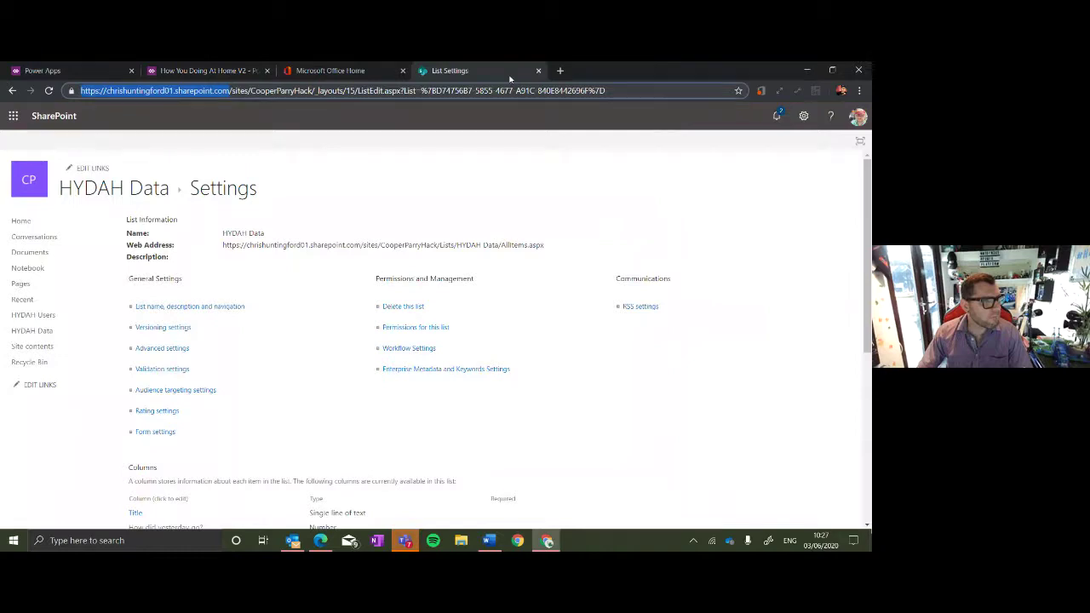
click(331, 71)
click(241, 72)
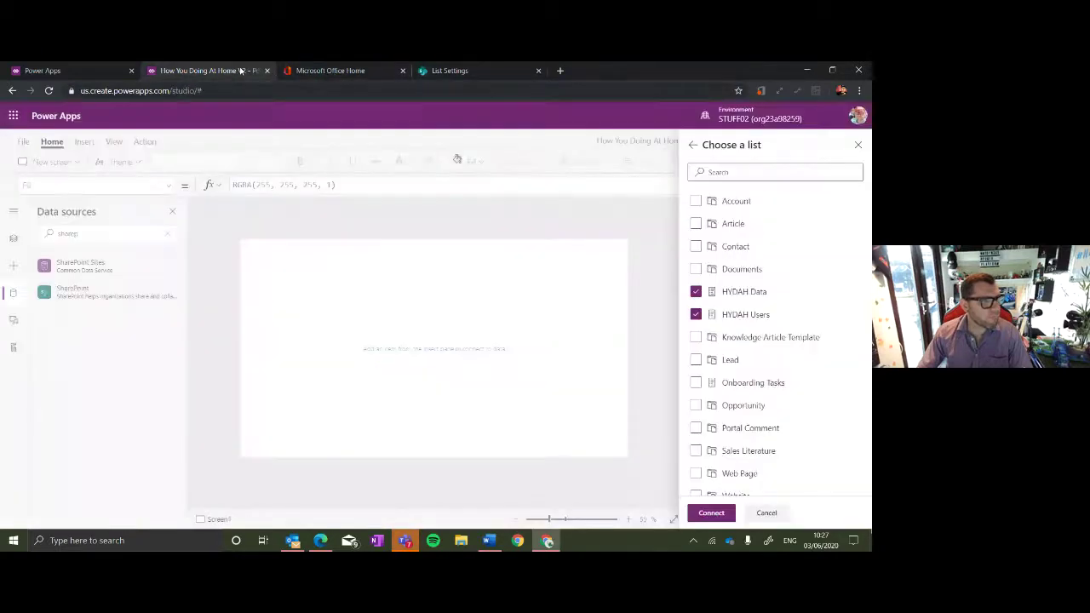
scroll(818, 340, down, 1)
scroll(818, 340, up, 1)
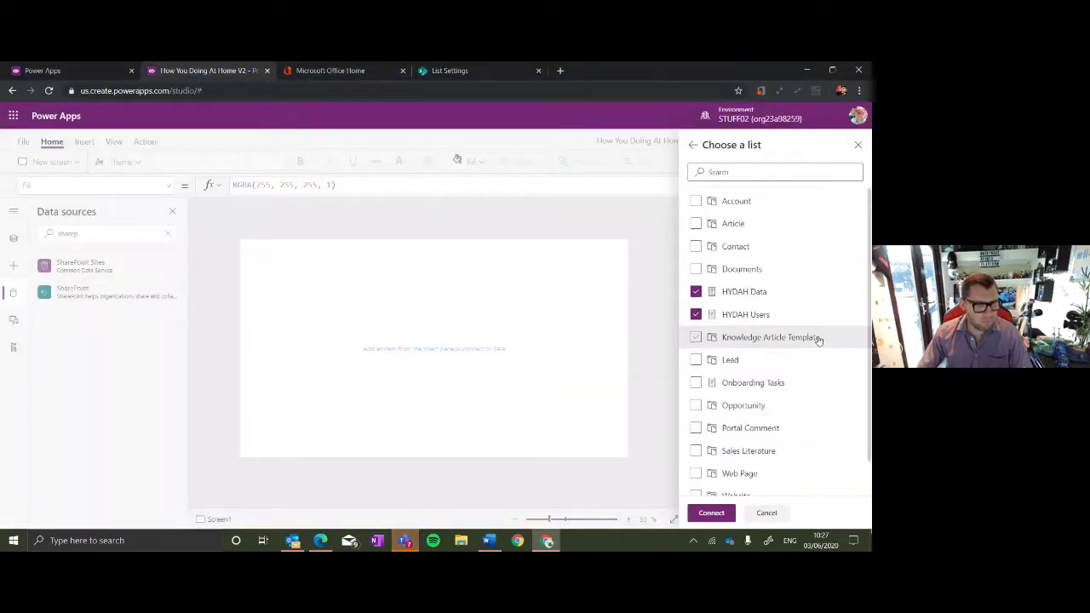
click(724, 514)
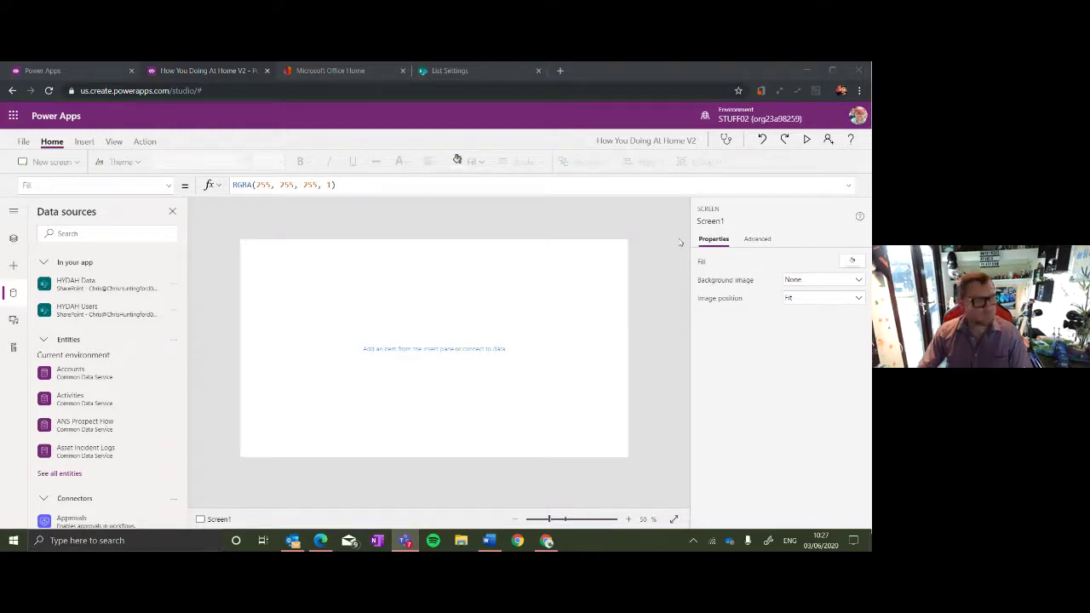
Review the HYDAH Data list's columns in SharePoint and open the list settings of HYDAH Users.
click(454, 72)
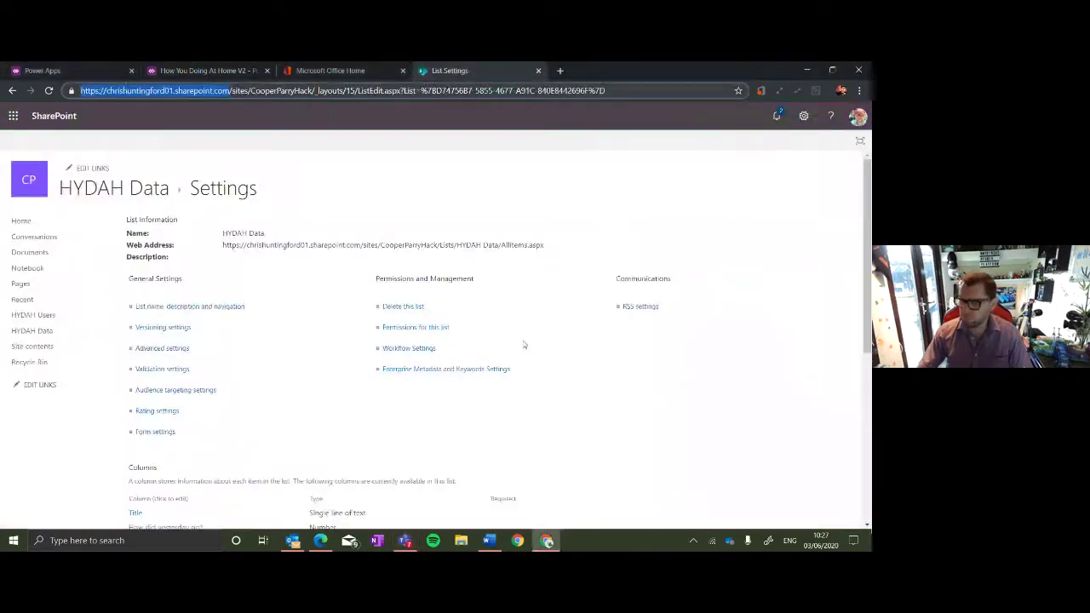
scroll(526, 350, down, 1)
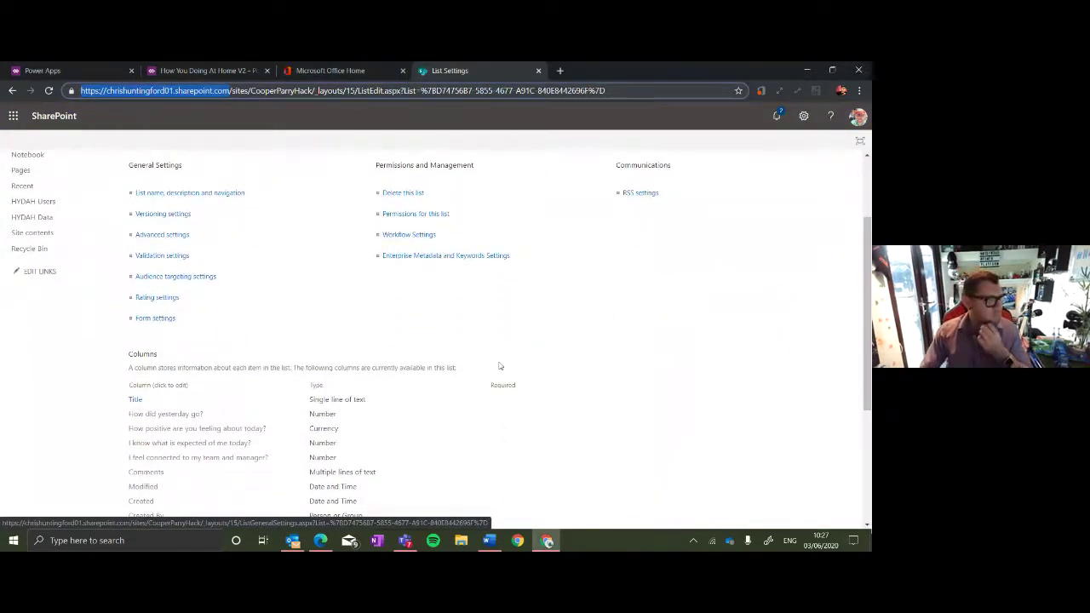
scroll(434, 315, up, 2)
click(146, 192)
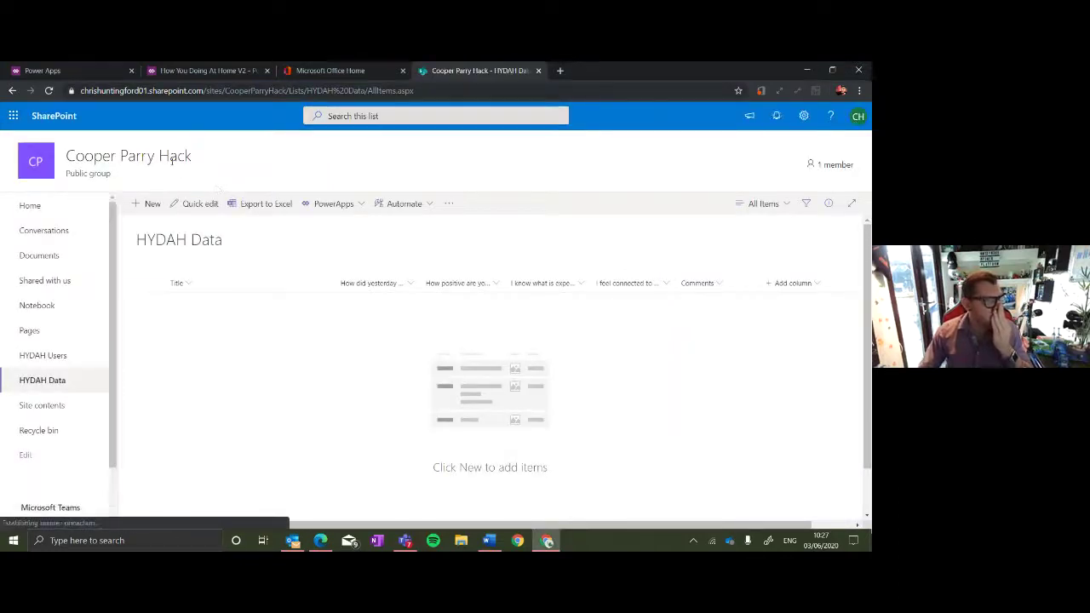
click(56, 355)
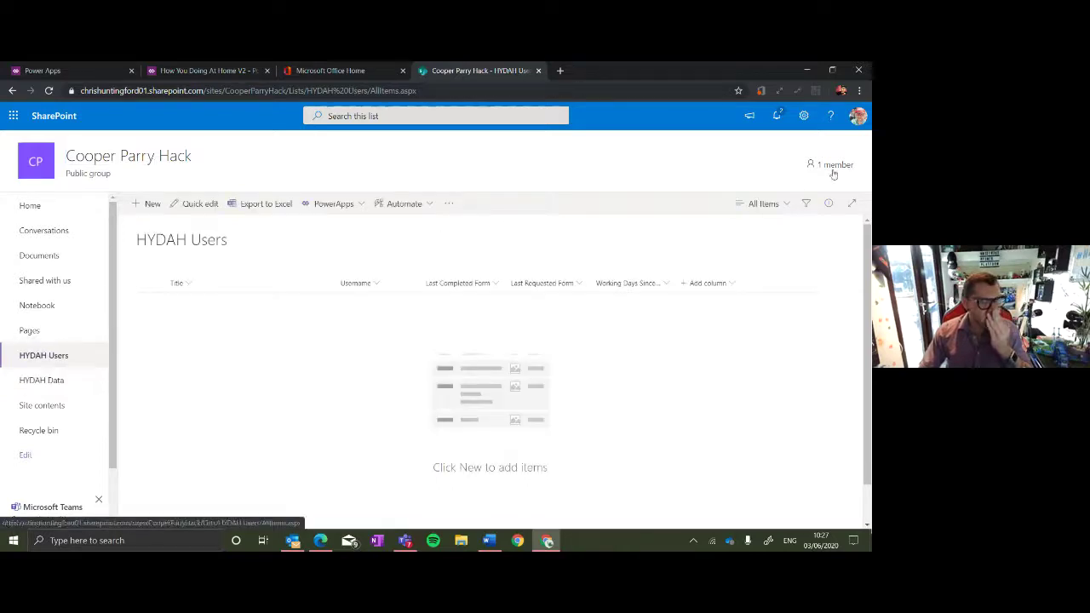
click(803, 115)
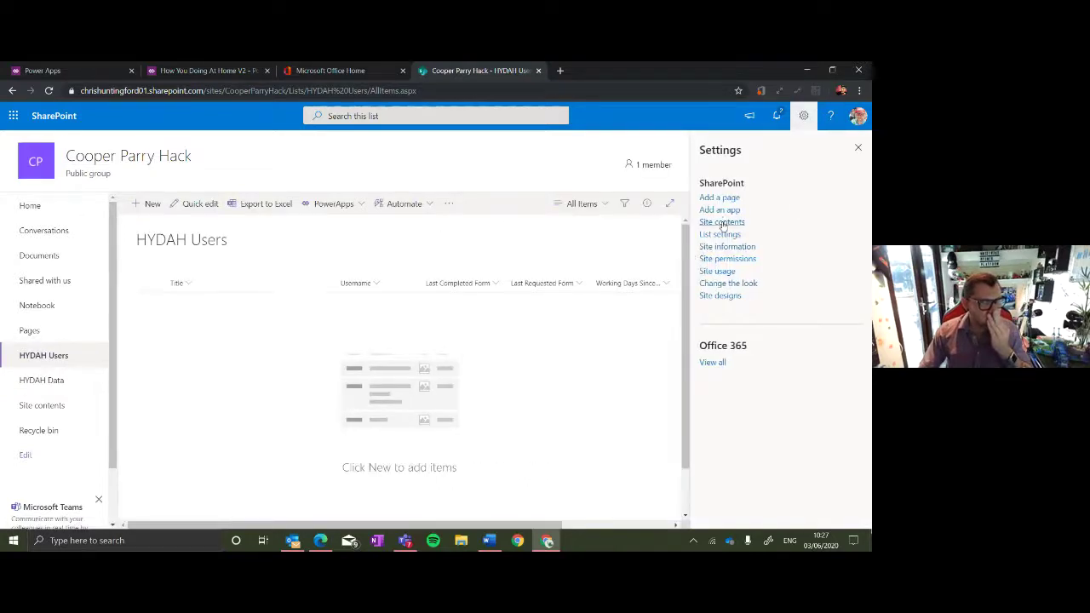
click(721, 234)
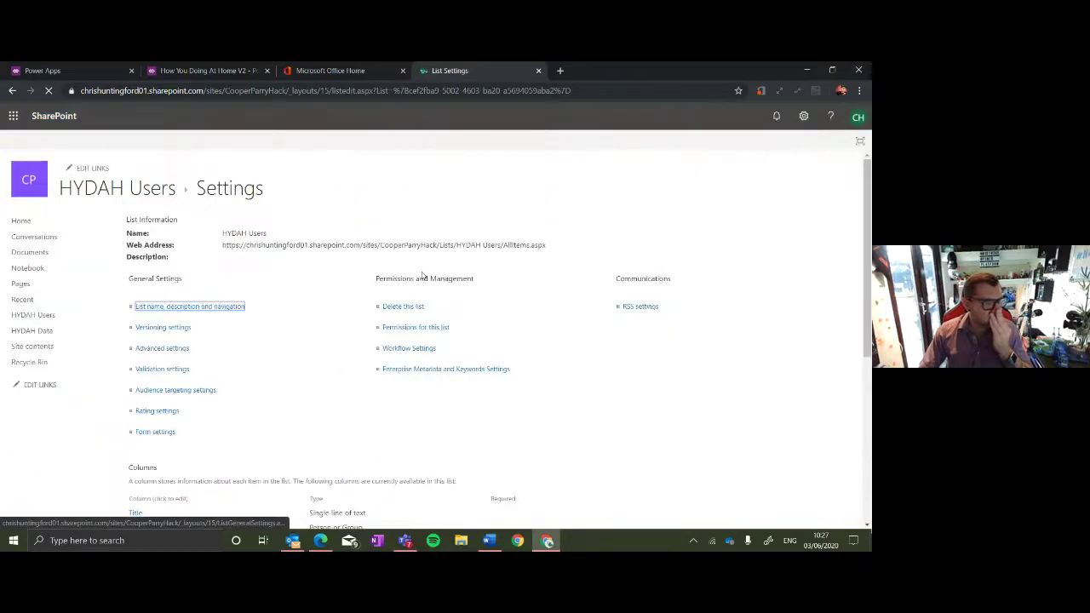
Review the Username column's settings in the HYDAH Users list and close them with OK.
scroll(180, 304, down, 4)
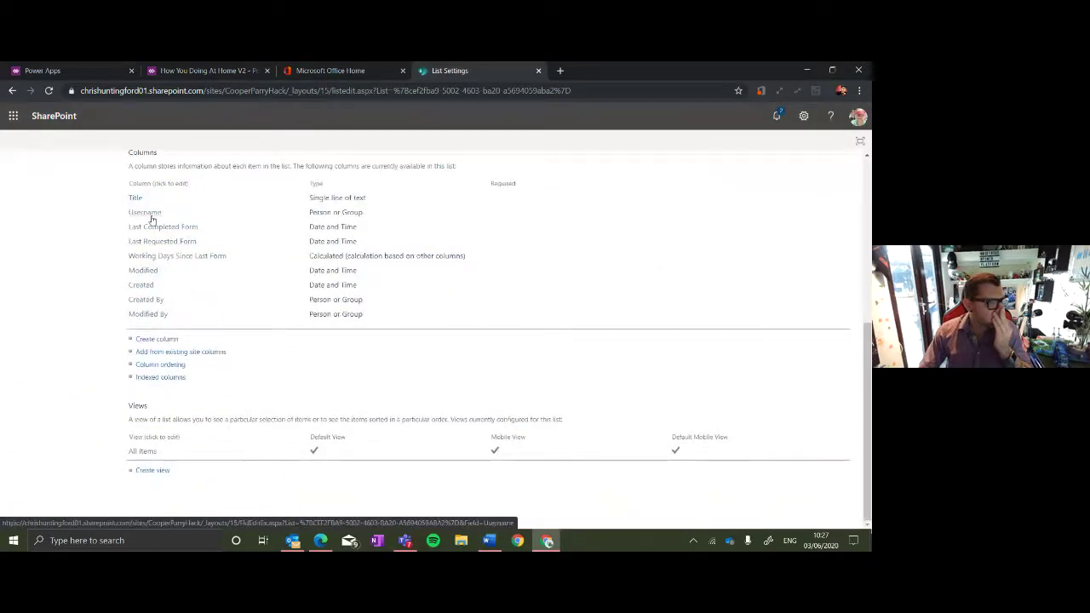
click(151, 214)
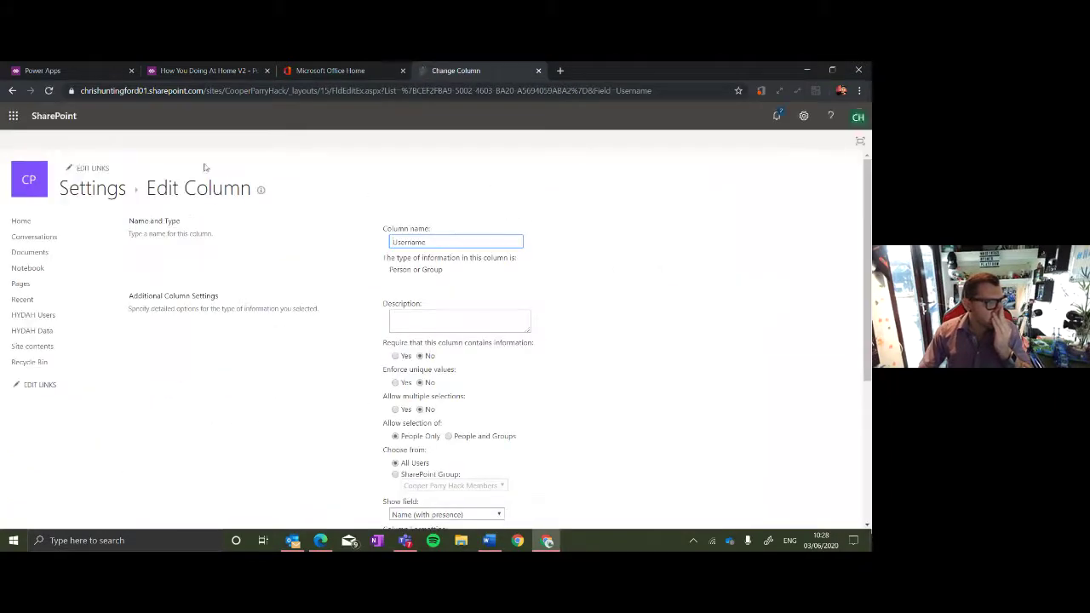
scroll(217, 281, down, 3)
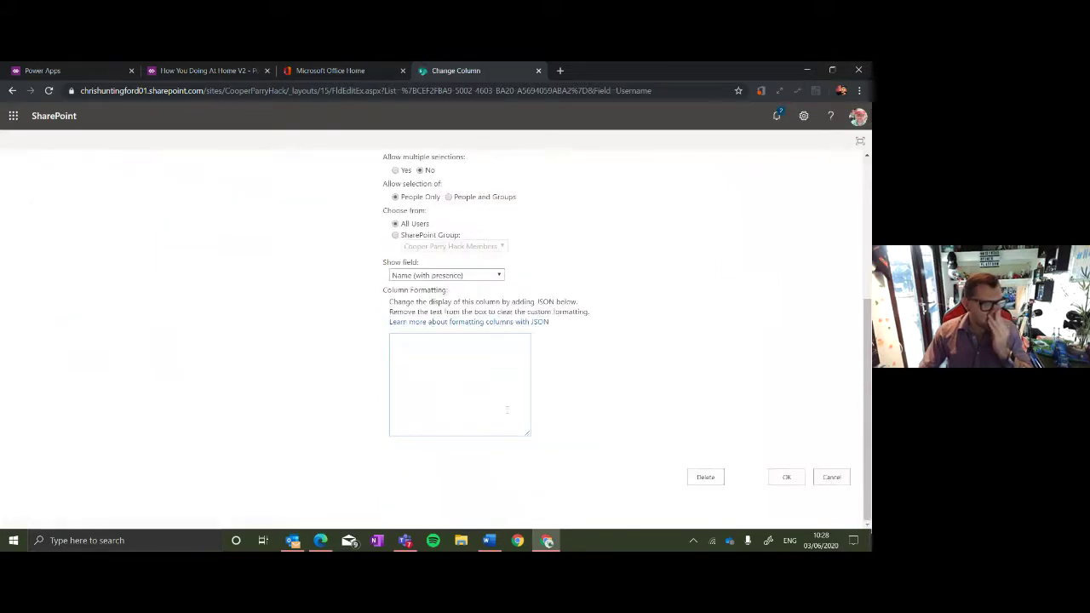
click(787, 477)
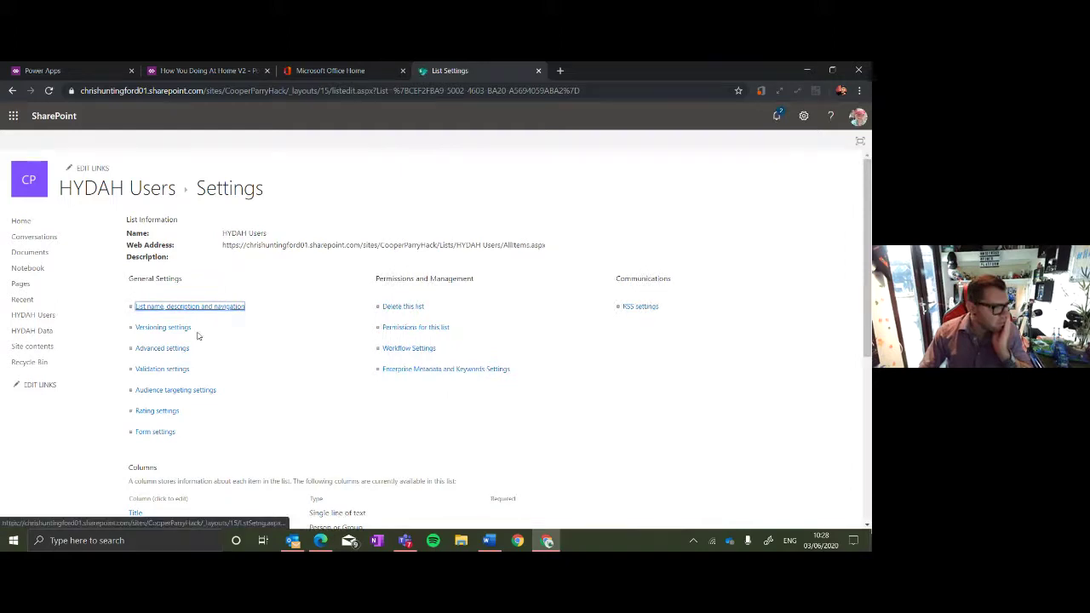
Examine the formula and returned data type of the Working Days Since Last Form column in HYDAH Users.
scroll(200, 332, down, 4)
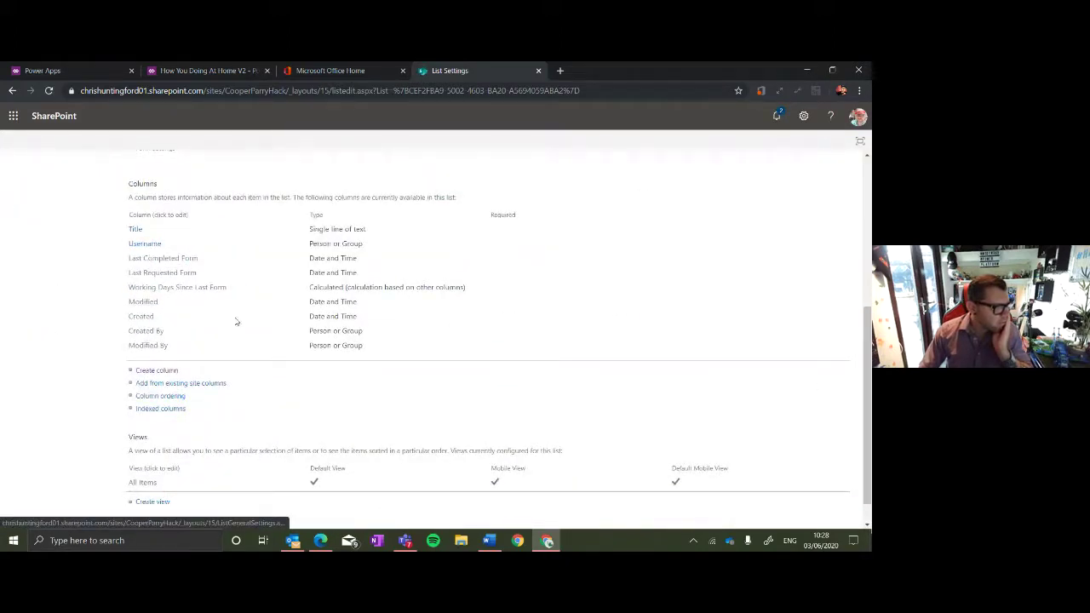
click(202, 290)
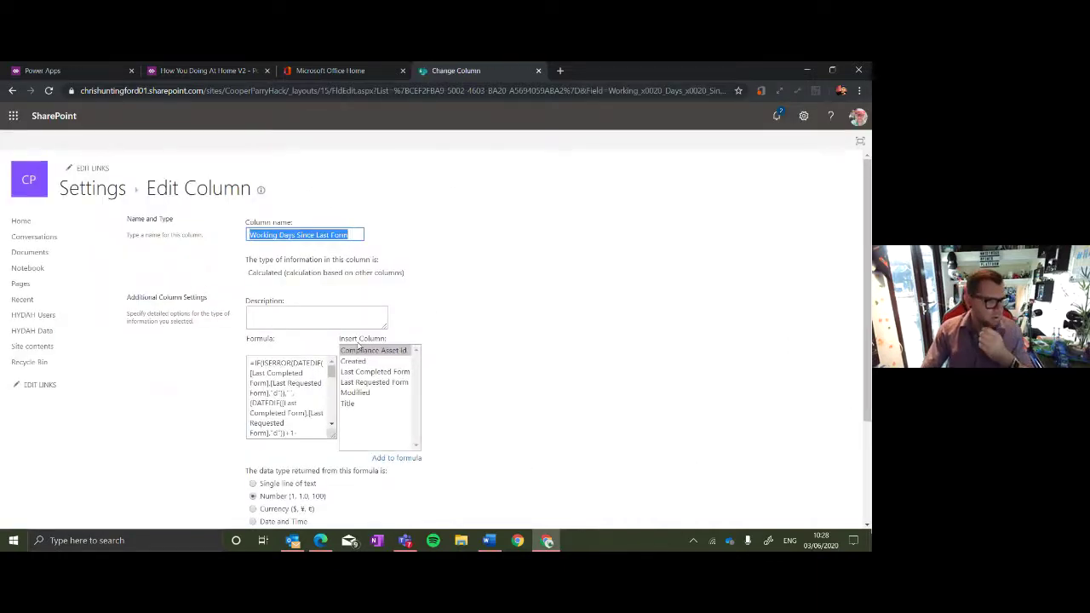
scroll(339, 438, down, 1)
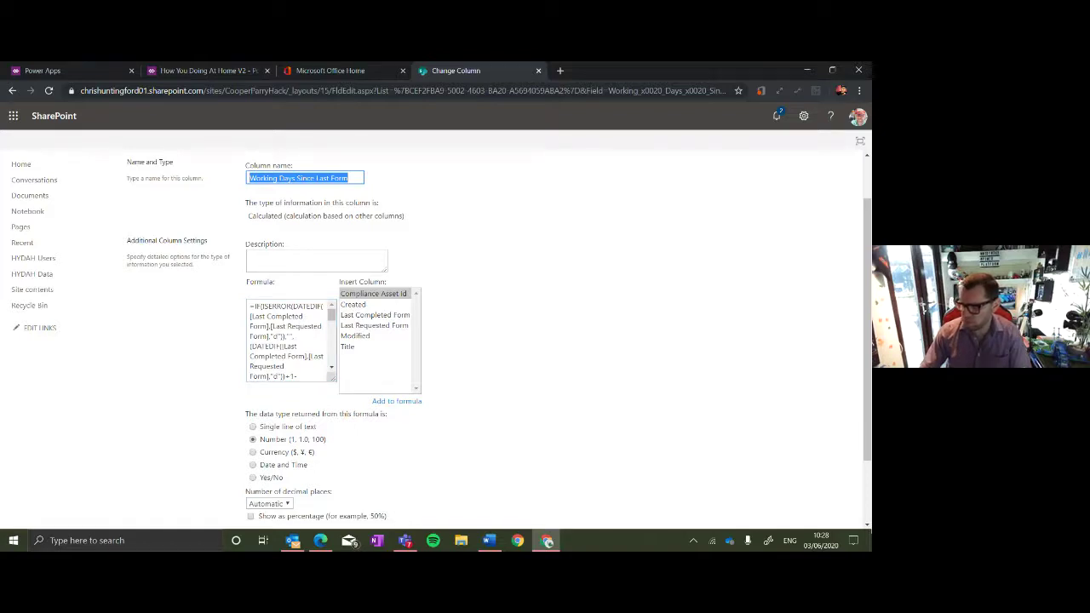
key(alt+Tab)
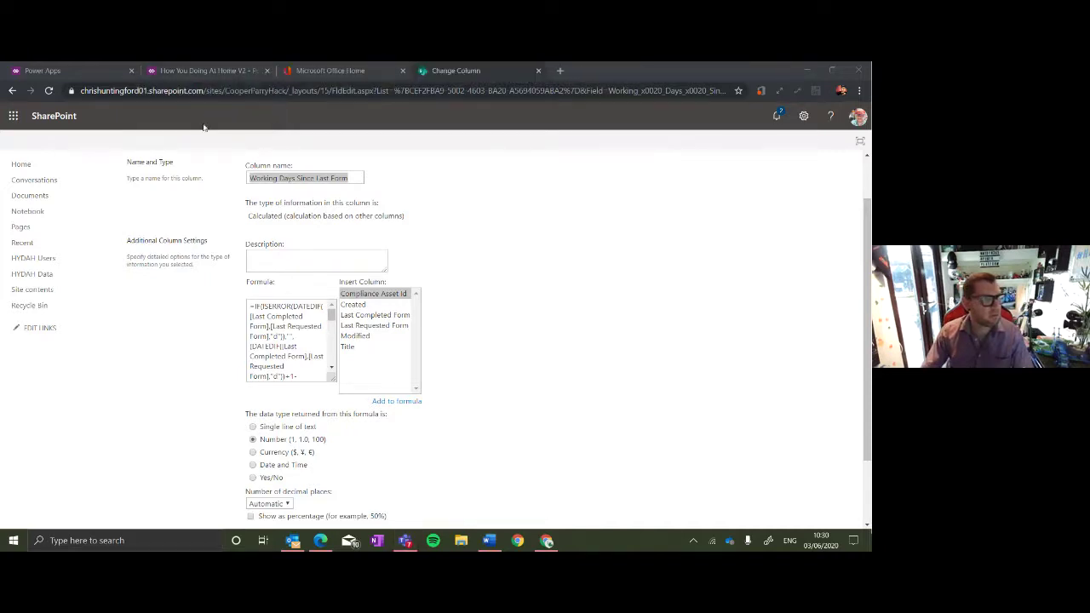
Return to the How You Doing At Home V2 app, insert an edit form on Screen1 and fit it across the screen's full width at the bottom.
click(213, 72)
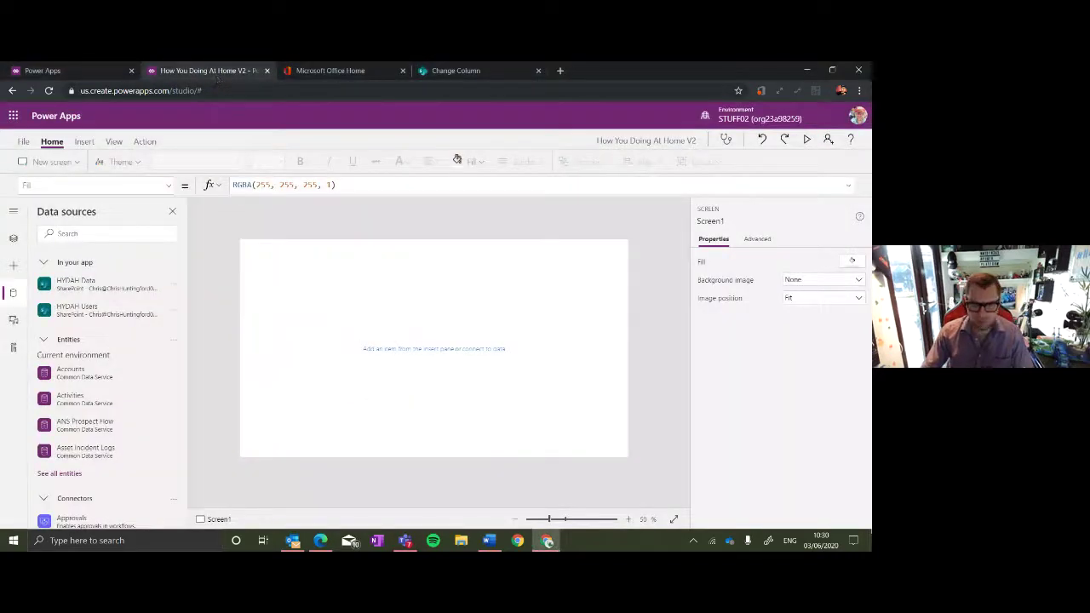
key(alt+Tab)
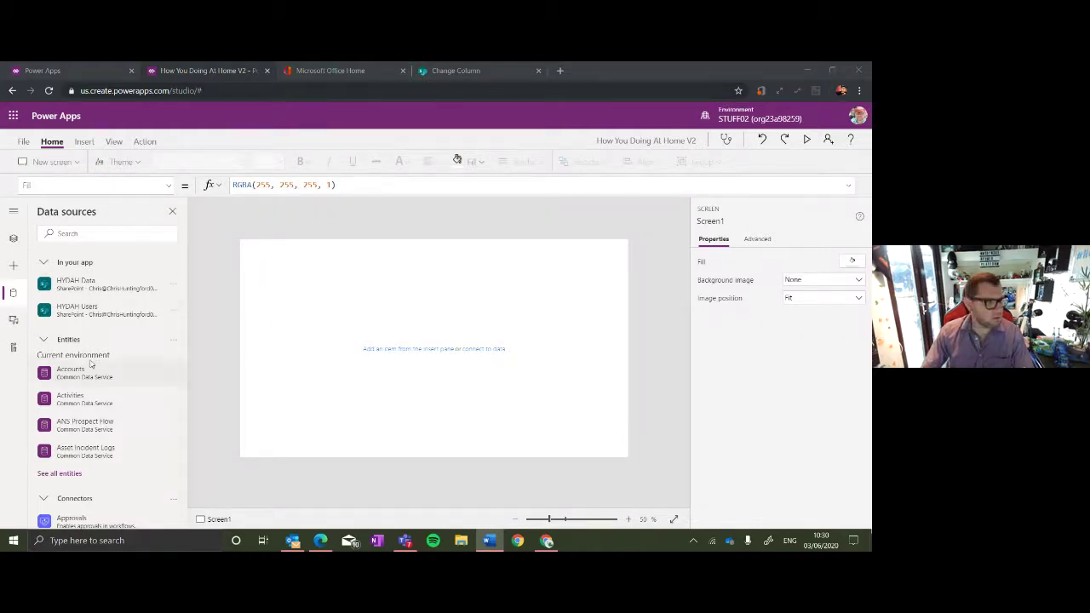
click(19, 237)
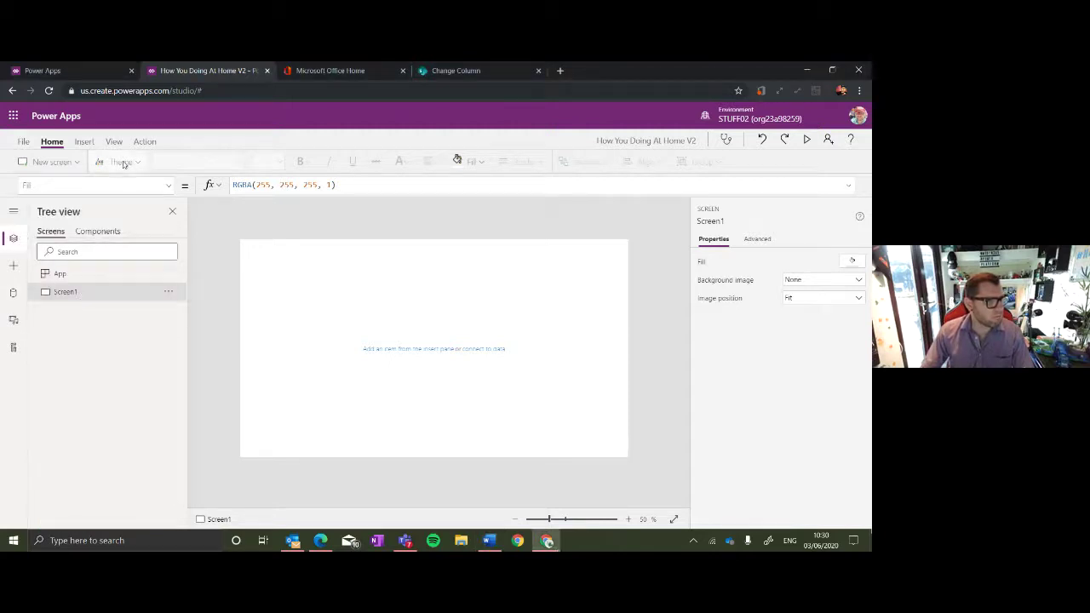
click(83, 141)
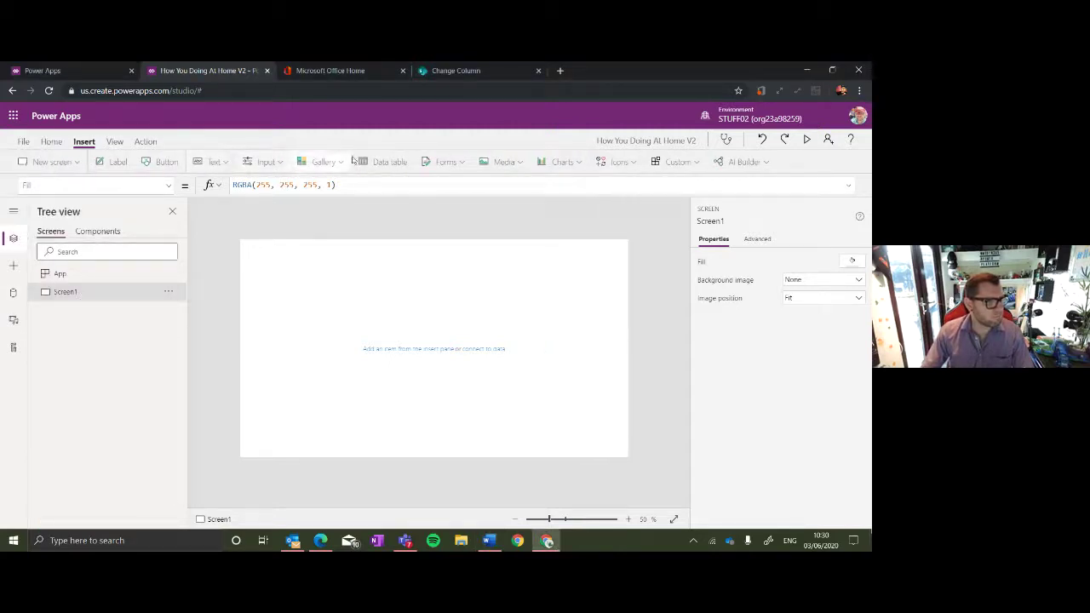
click(456, 169)
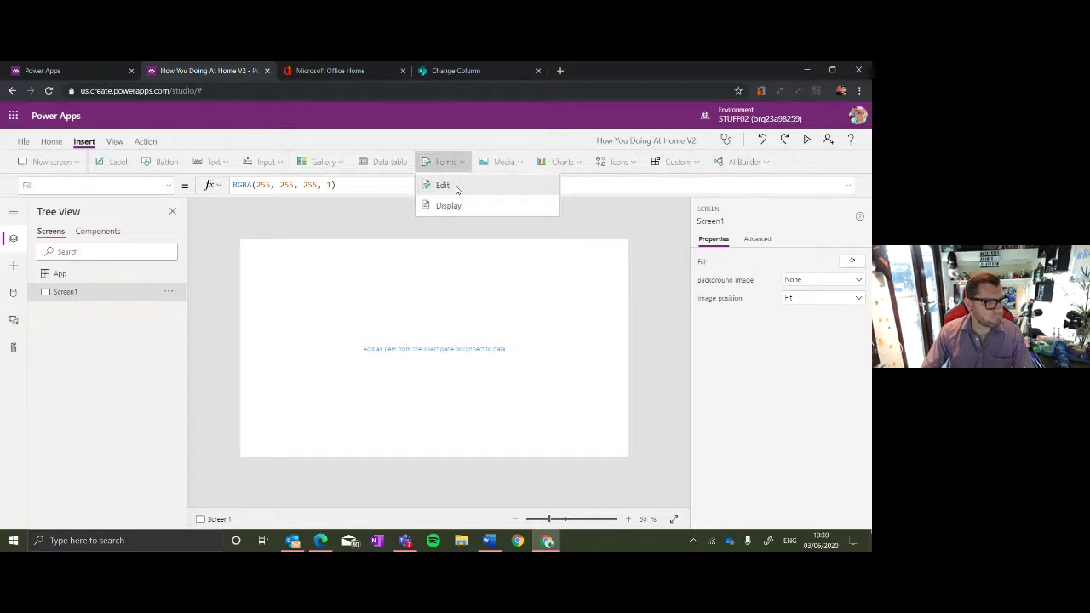
click(460, 186)
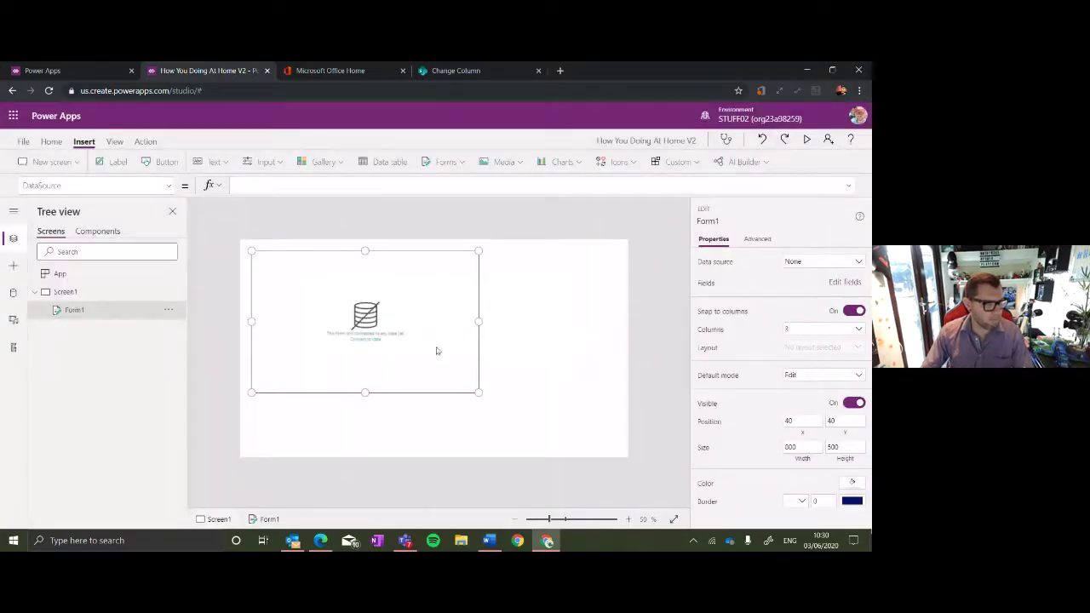
drag(424, 250, 414, 321)
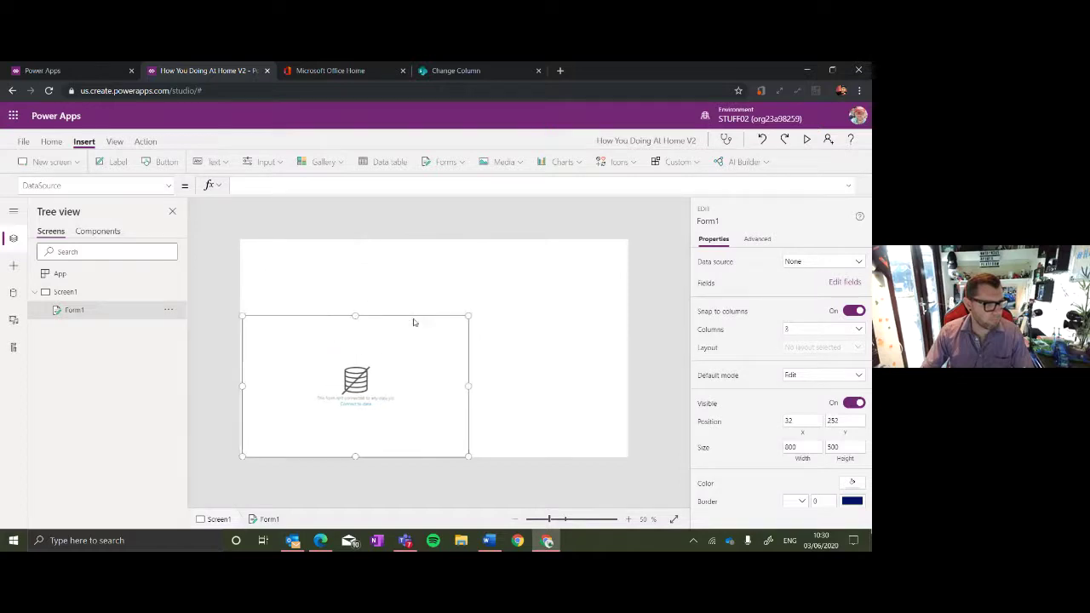
drag(468, 386, 628, 387)
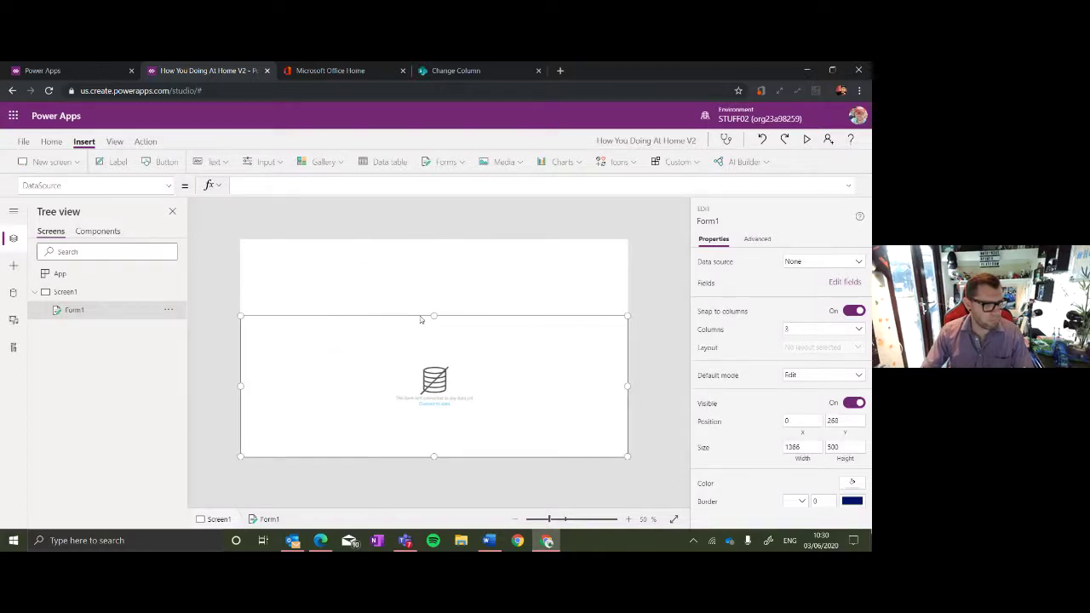
Extend the top edge of Form1 upward so the form is about 582 high.
drag(435, 316, 434, 291)
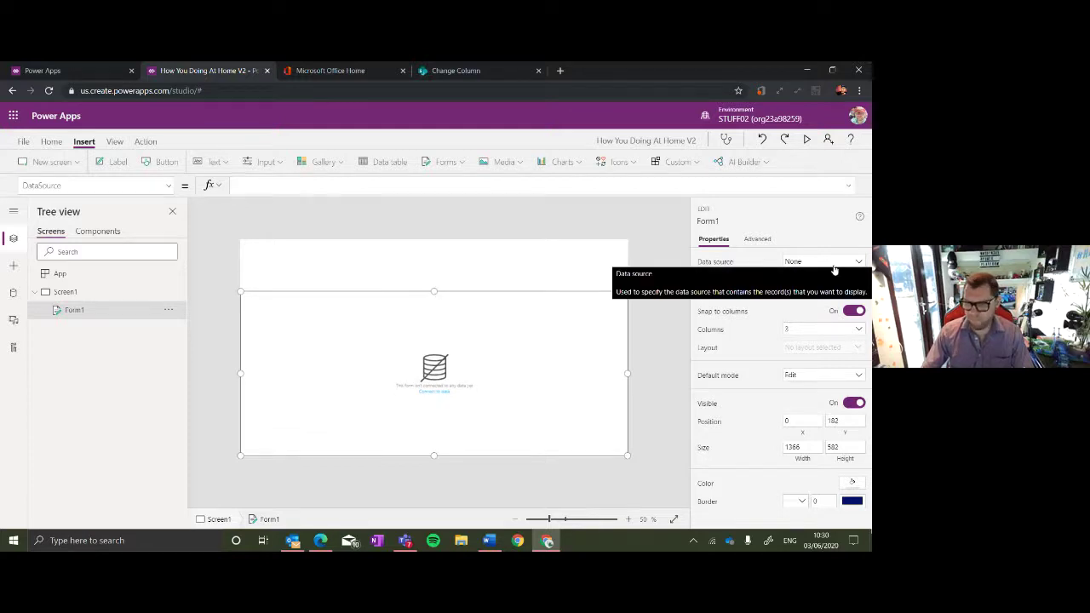
key(alt+Tab)
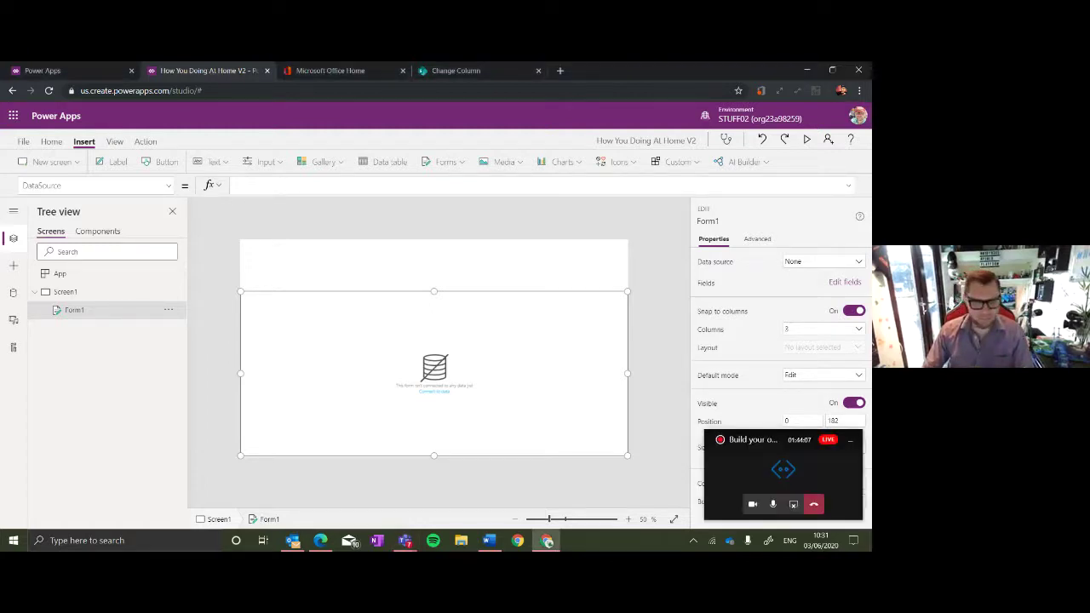
click(850, 440)
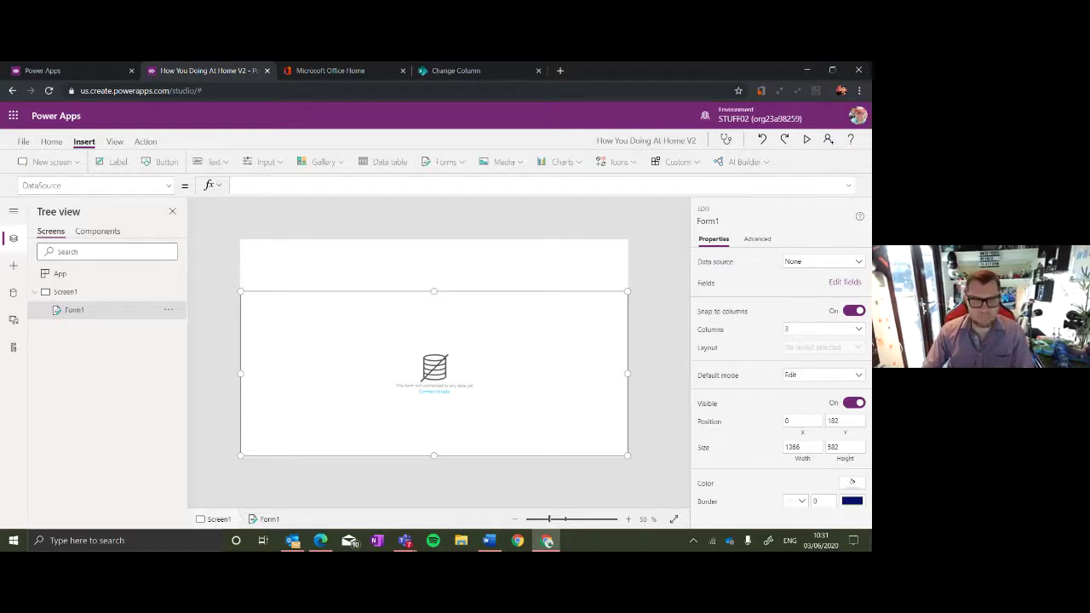
Connect Form1 to the HYDAH Data list and choose the form's number of columns.
click(812, 265)
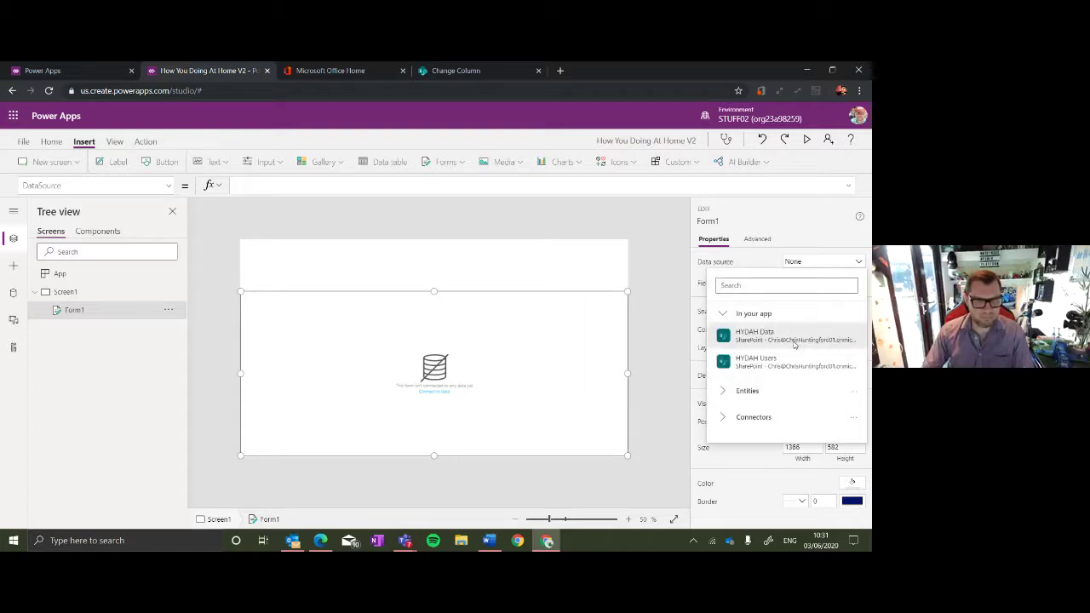
click(796, 337)
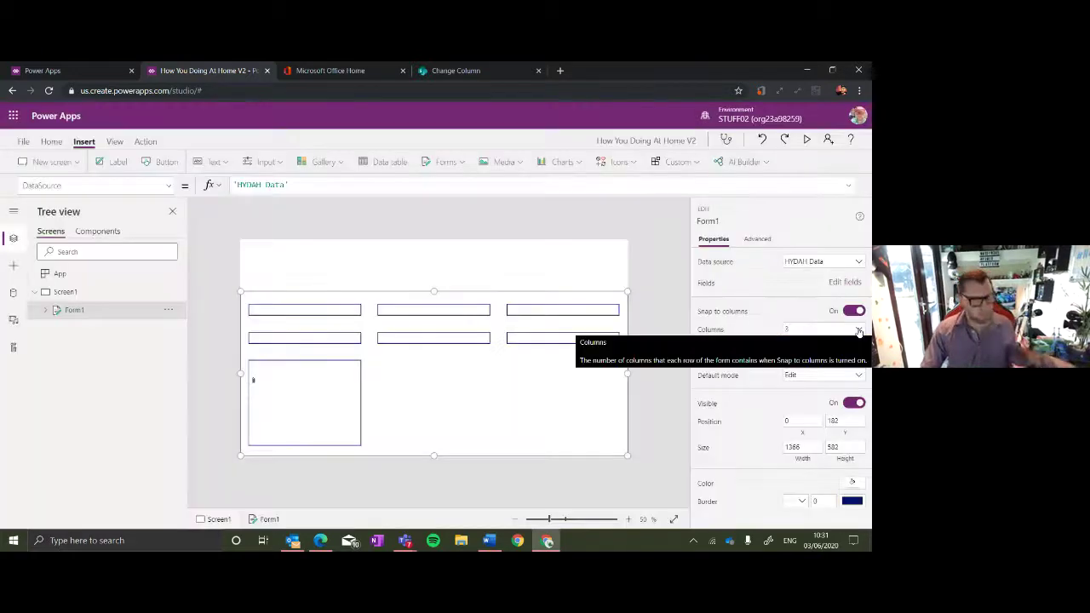
click(858, 331)
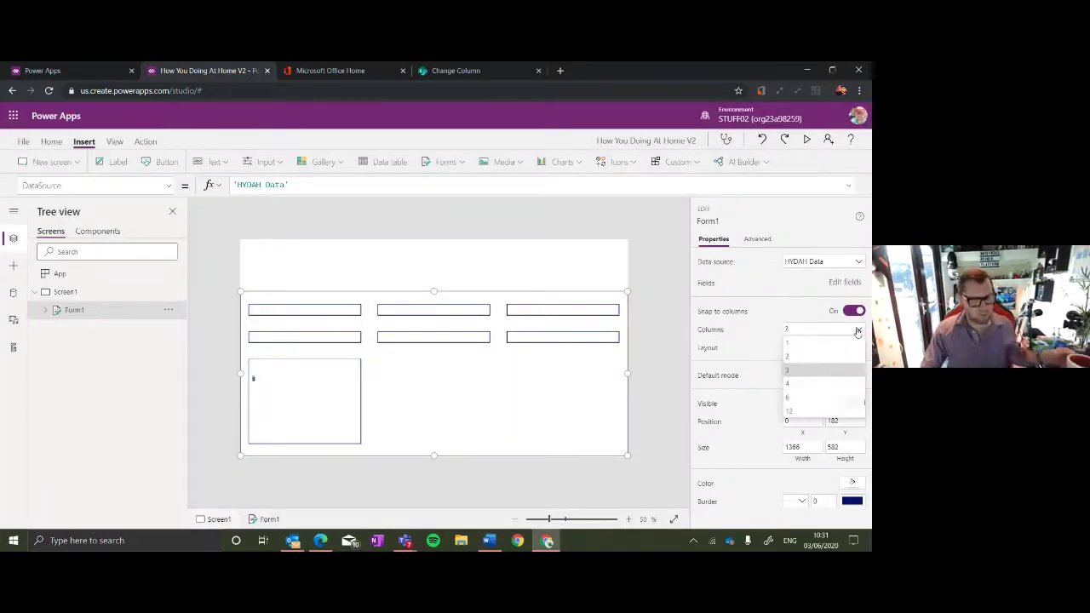
click(843, 361)
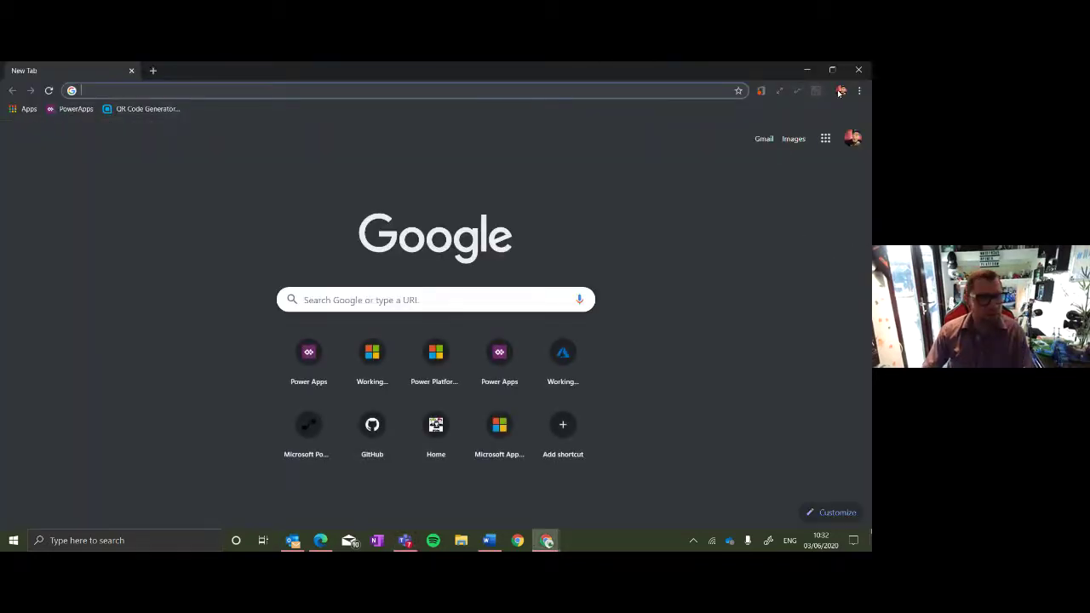
Switch to the other Chrome profile, go to canva.com and show all saved designs.
click(842, 90)
click(738, 351)
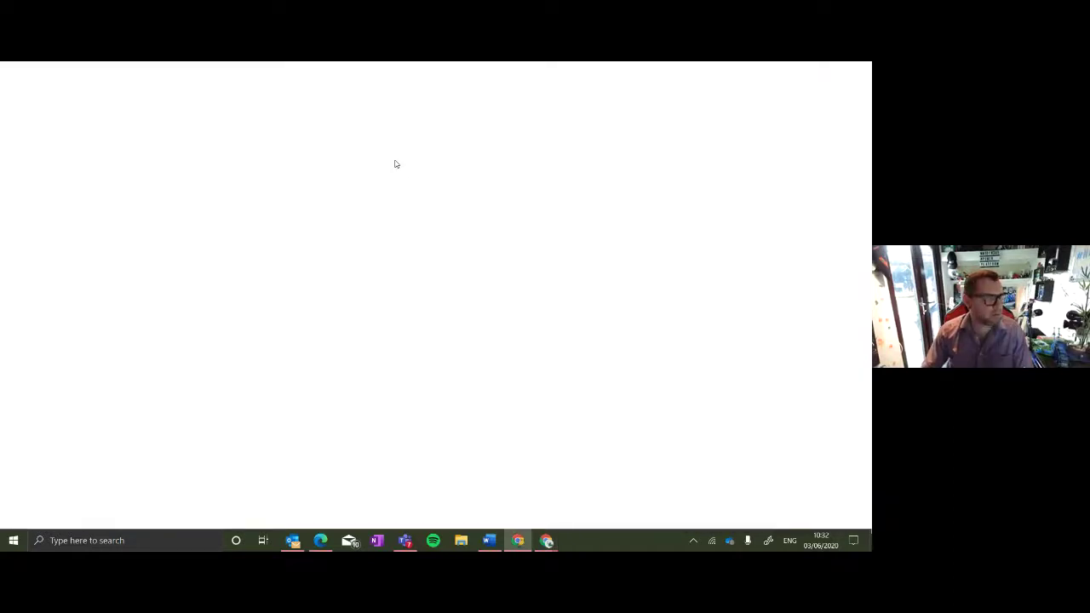
text(canva.com)
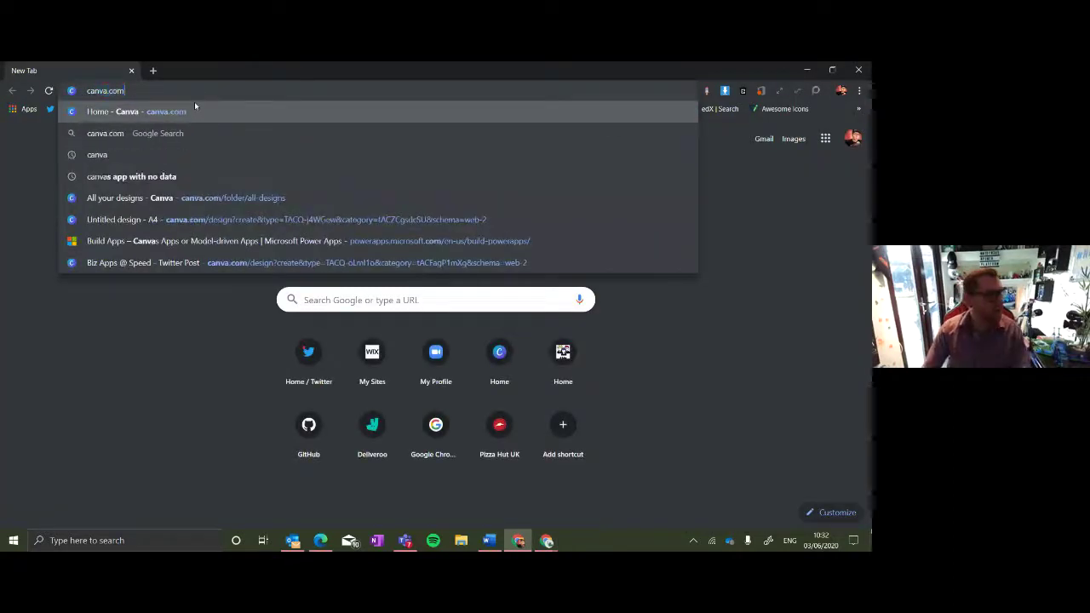
key(Return)
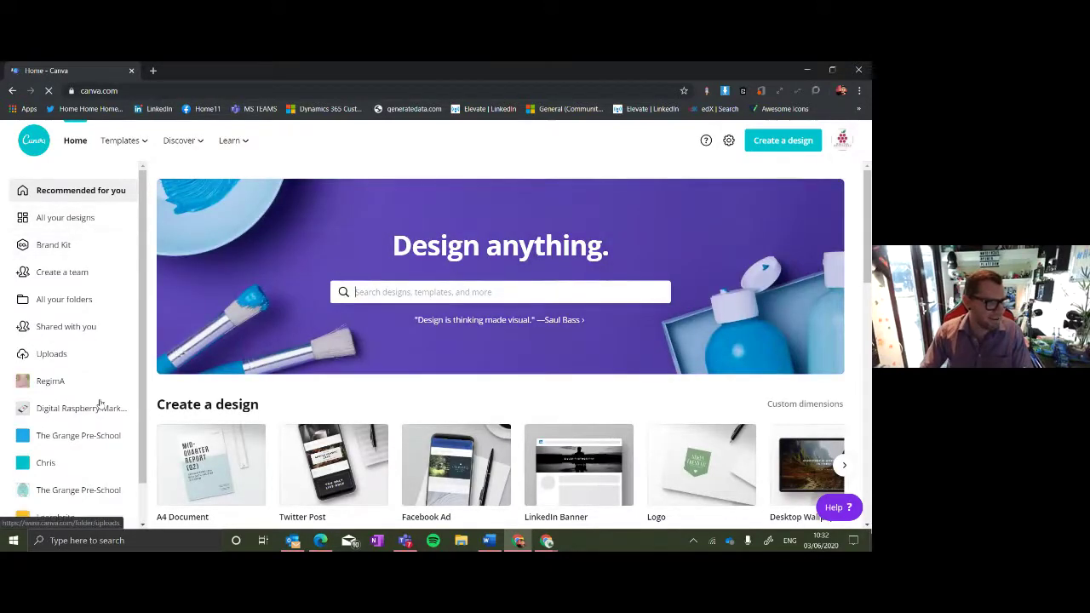
scroll(98, 426, down, 1)
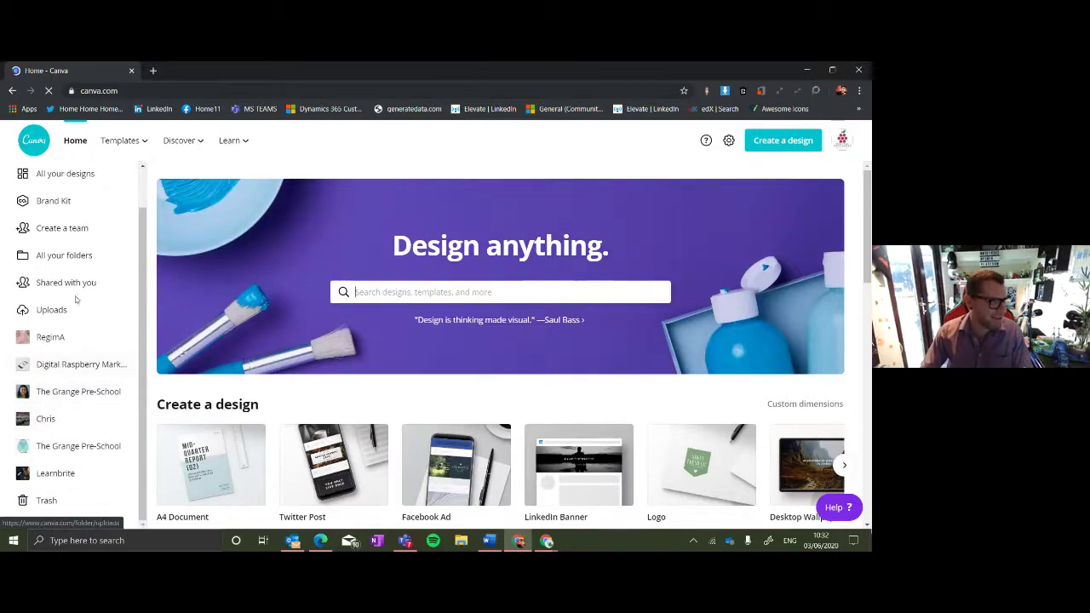
scroll(89, 242, up, 1)
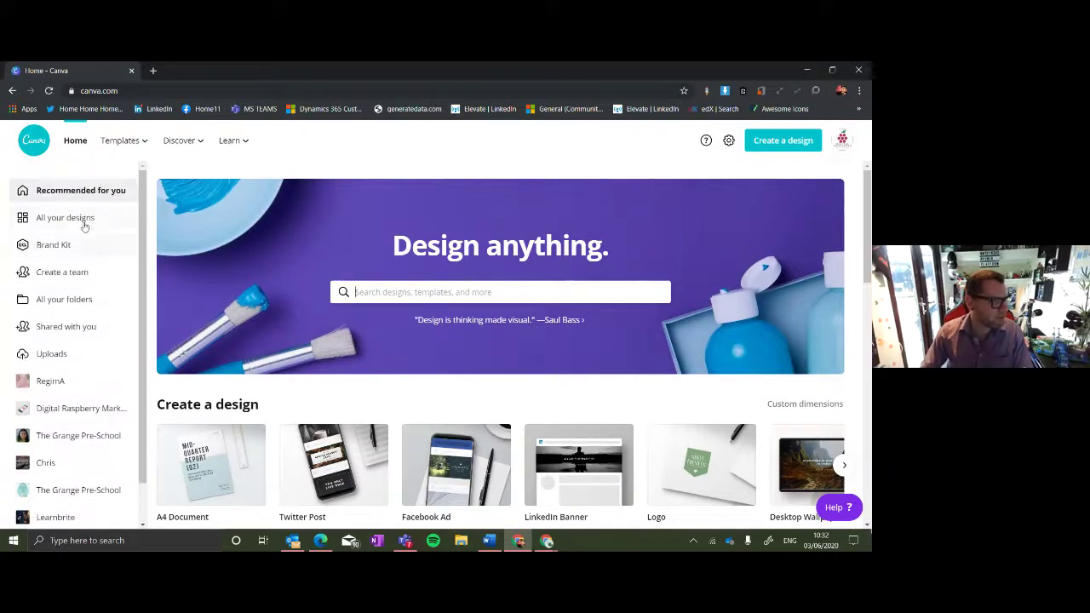
click(84, 220)
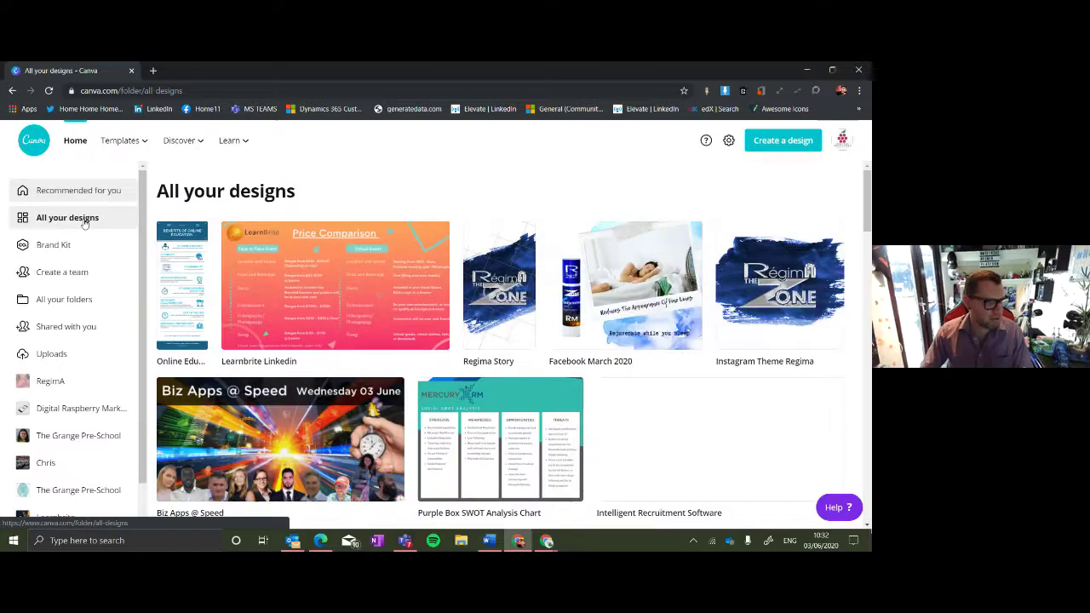
Make a copy of the Membership design and open that copy for editing.
scroll(347, 403, down, 1)
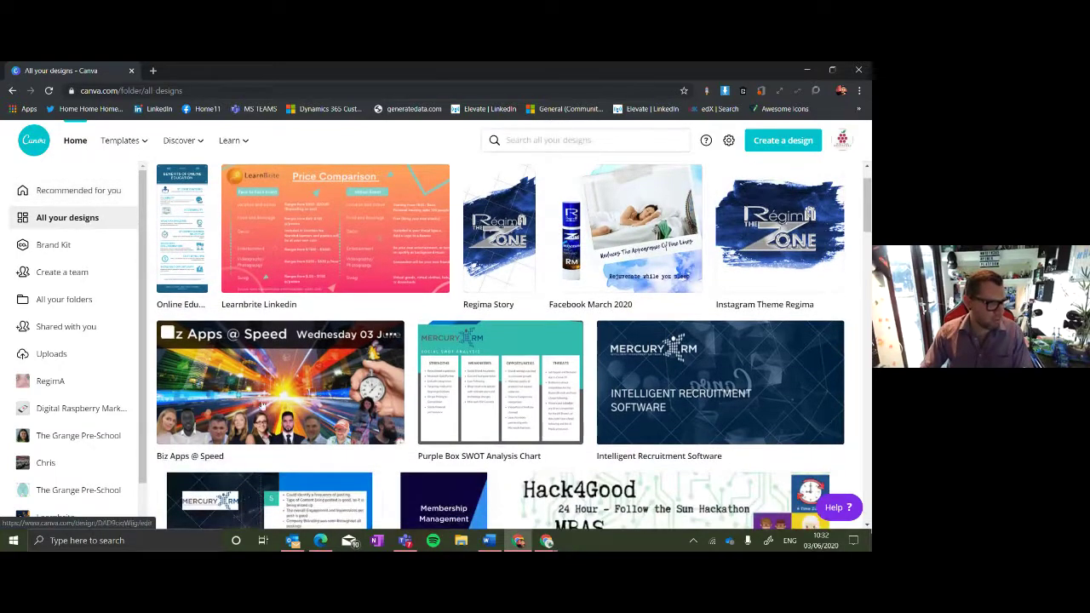
scroll(262, 407, down, 2)
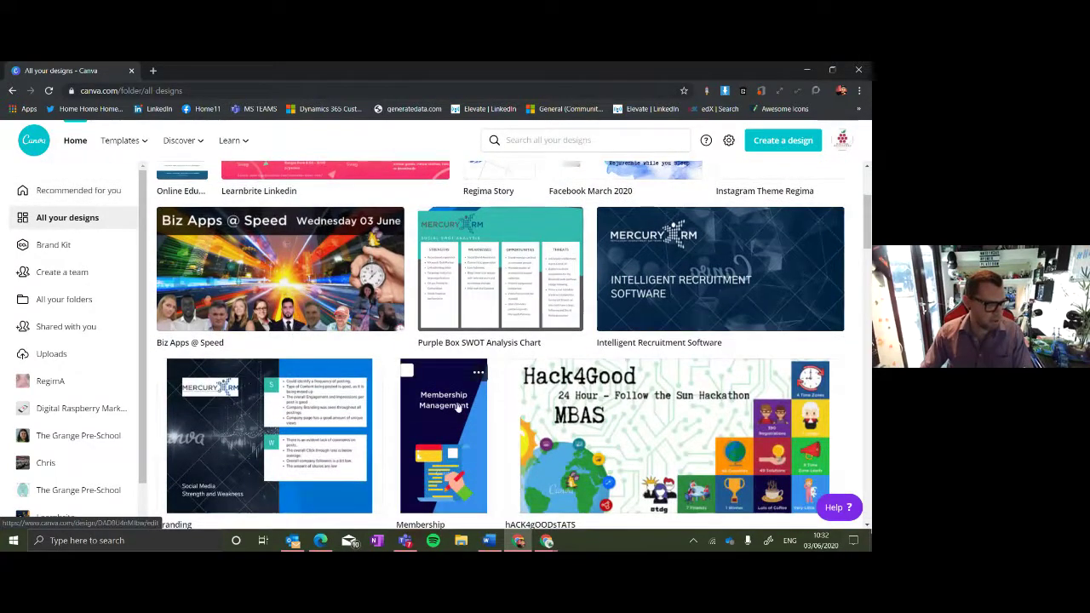
scroll(456, 409, down, 1)
scroll(450, 416, down, 2)
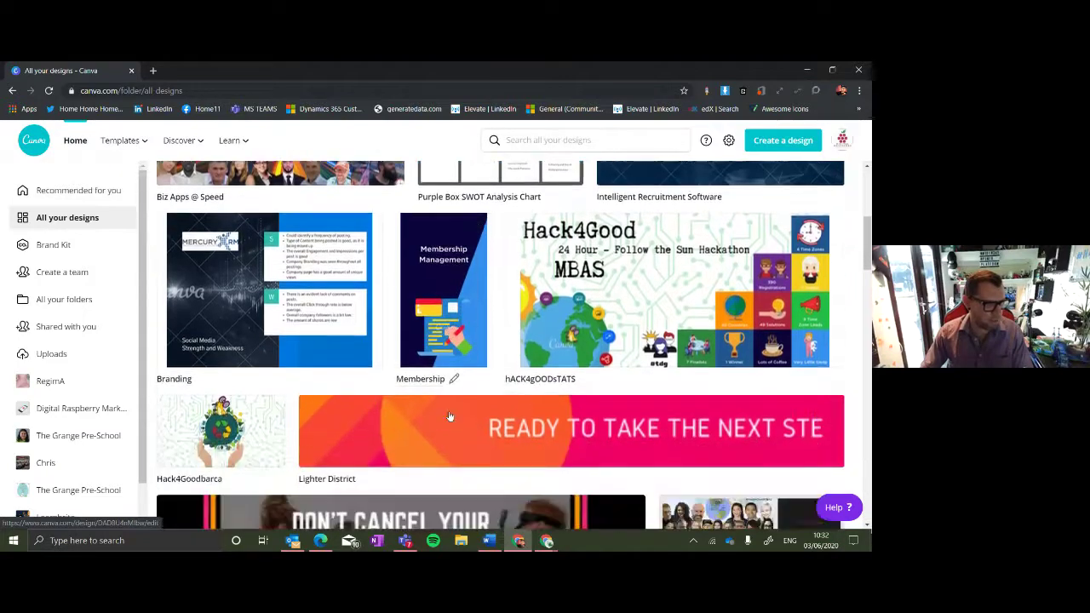
scroll(450, 415, down, 1)
scroll(442, 407, down, 2)
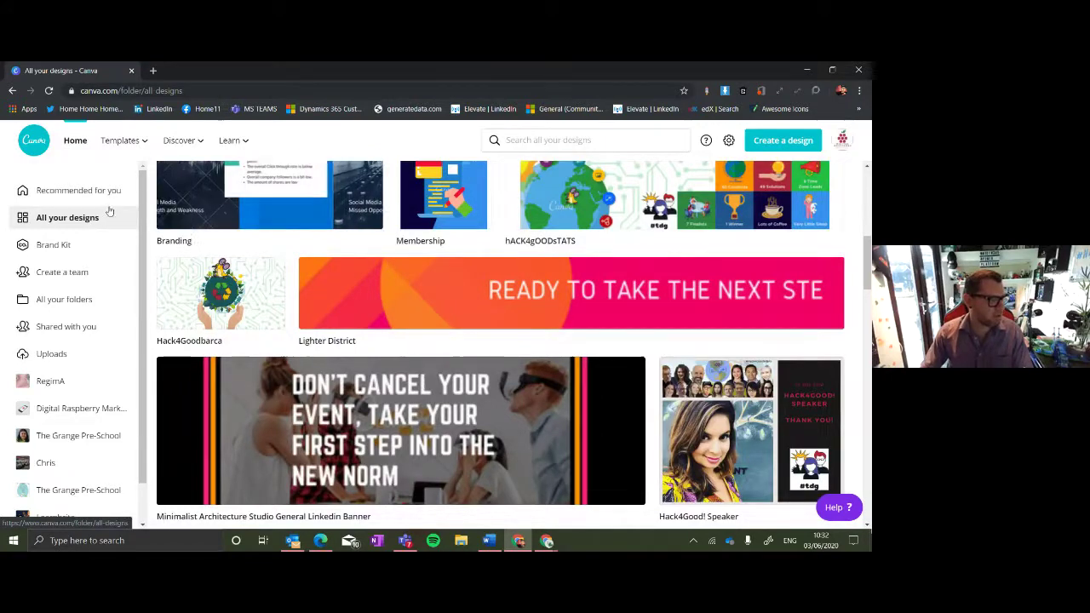
scroll(464, 345, down, 1)
scroll(464, 344, down, 3)
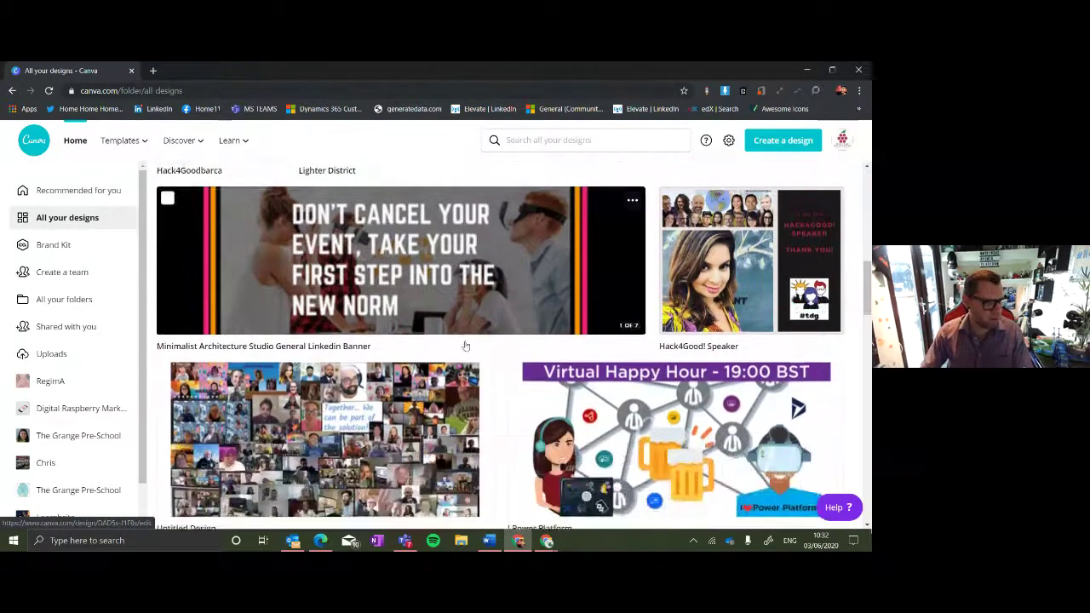
scroll(477, 391, down, 3)
scroll(479, 398, up, 5)
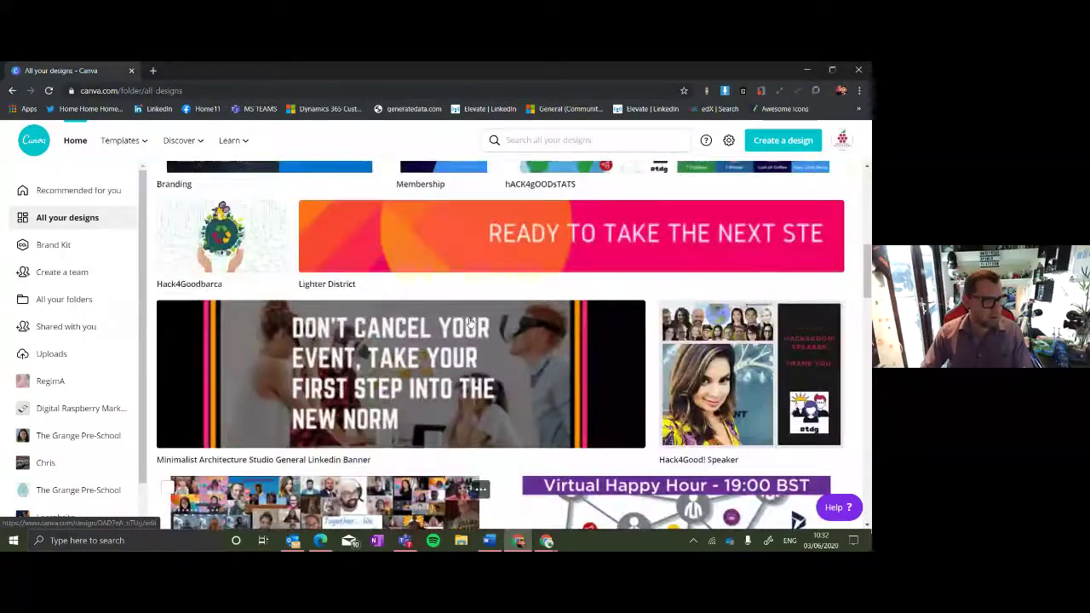
scroll(479, 262, up, 5)
click(480, 261)
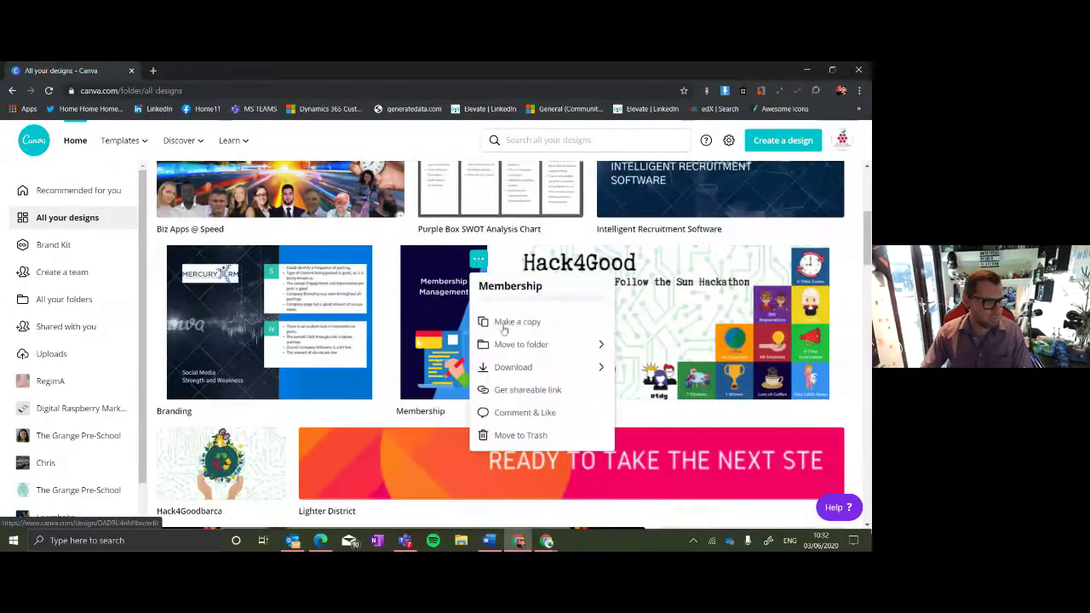
click(515, 325)
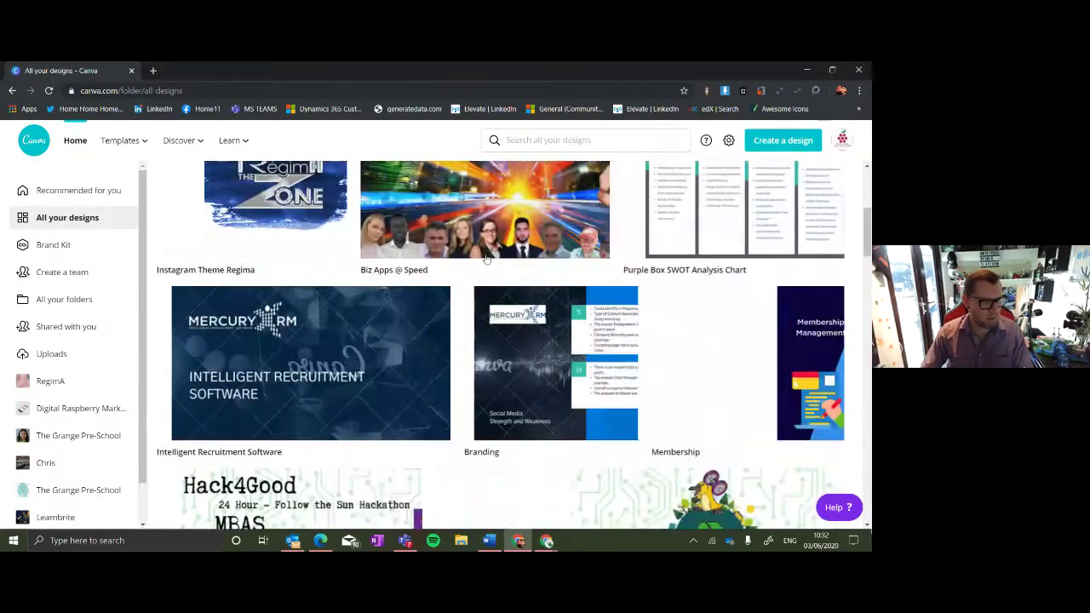
scroll(207, 279, up, 3)
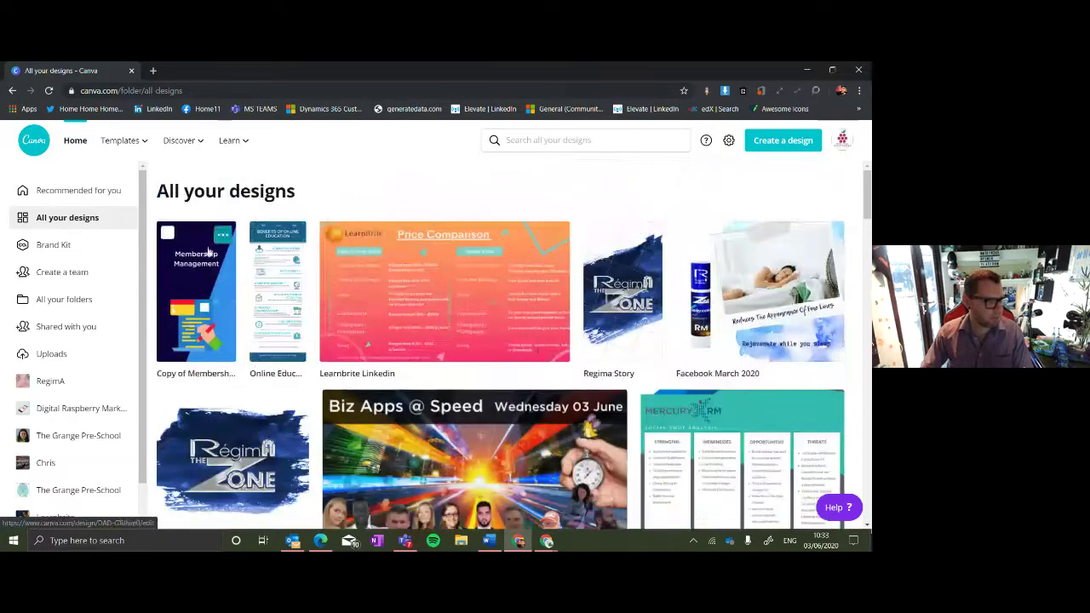
click(206, 277)
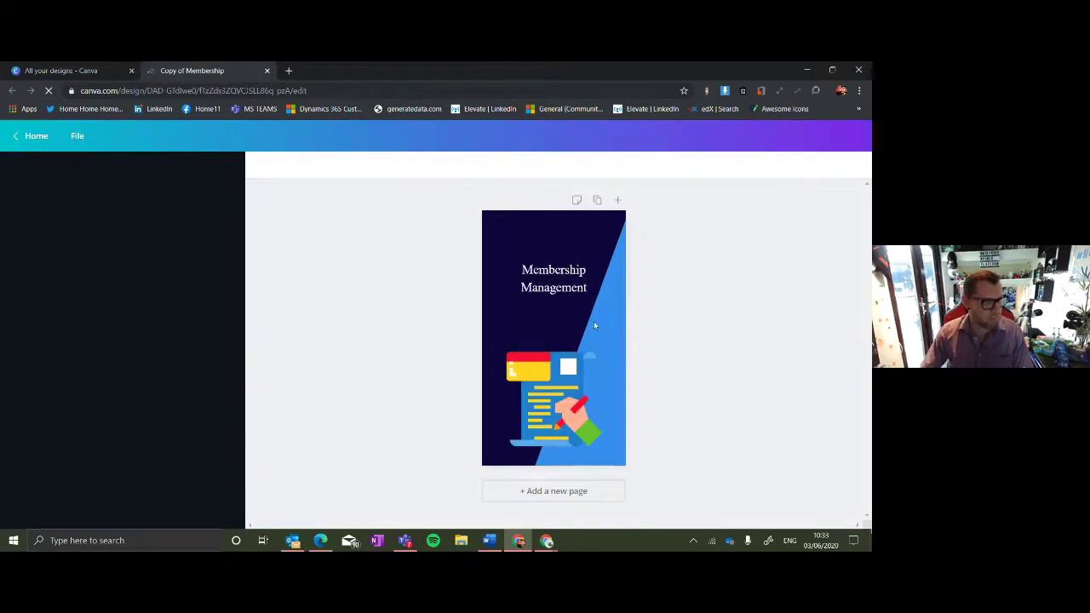
Replace the Membership Management heading with the text "AMKAZING APP OF AWESOME!!".
click(554, 290)
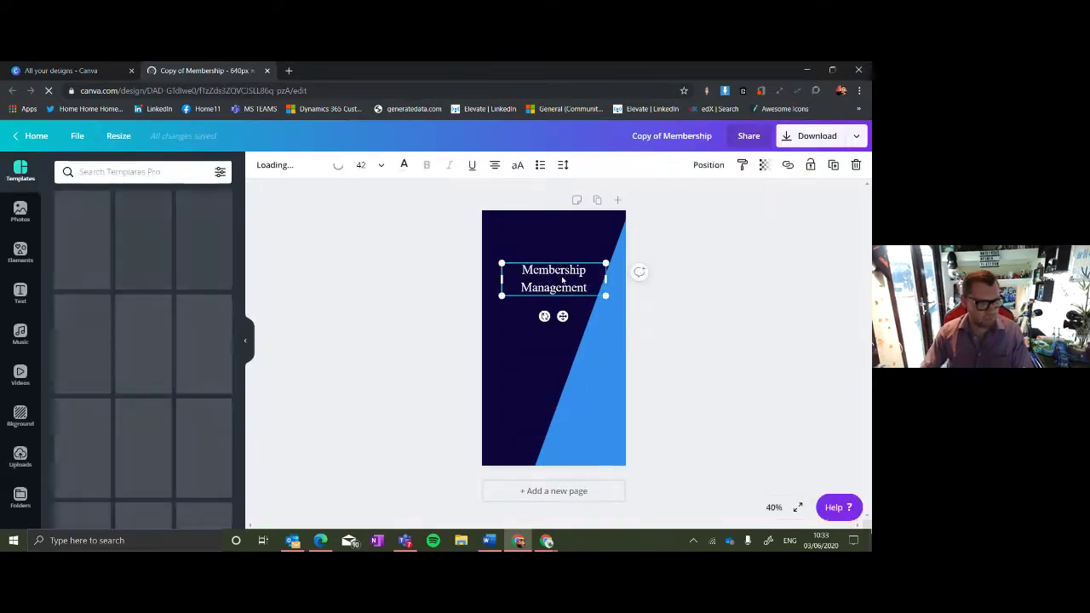
double_click(555, 270)
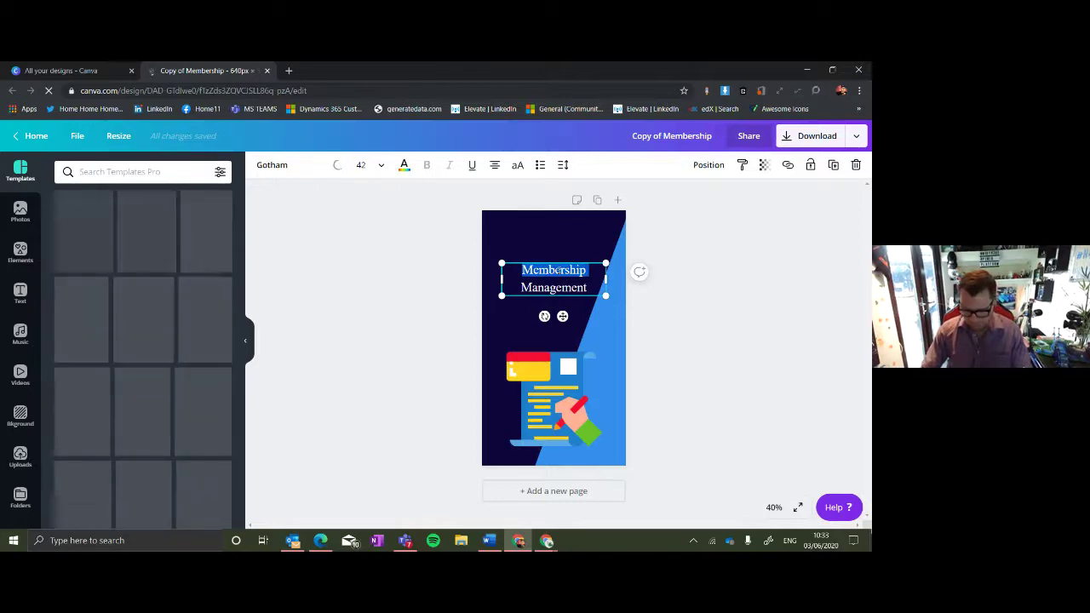
key(BackSpace)
key(BackSpace)
key(BackSpace)
key(BackSpace)
key(BackSpace)
key(BackSpace)
key(BackSpace)
key(BackSpace)
text(A)
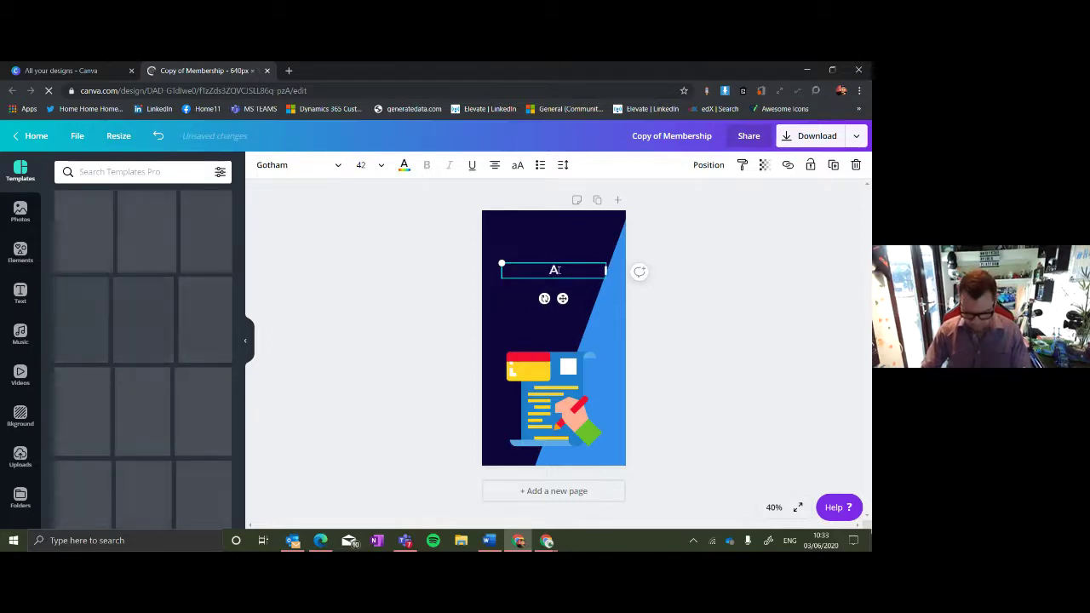
text(MKAZING APP)
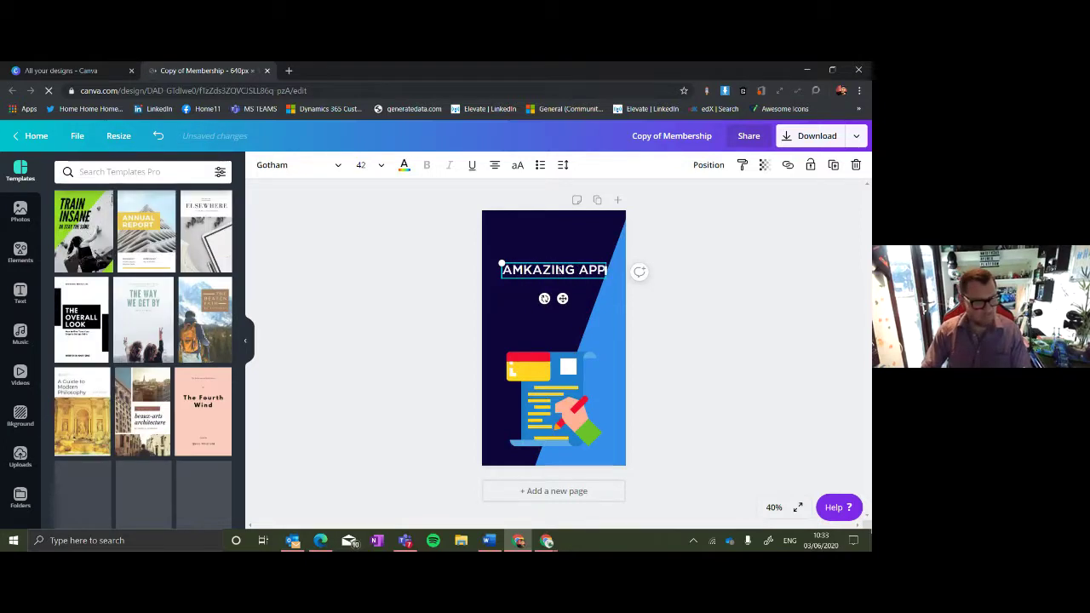
text( OF AWESOME!!)
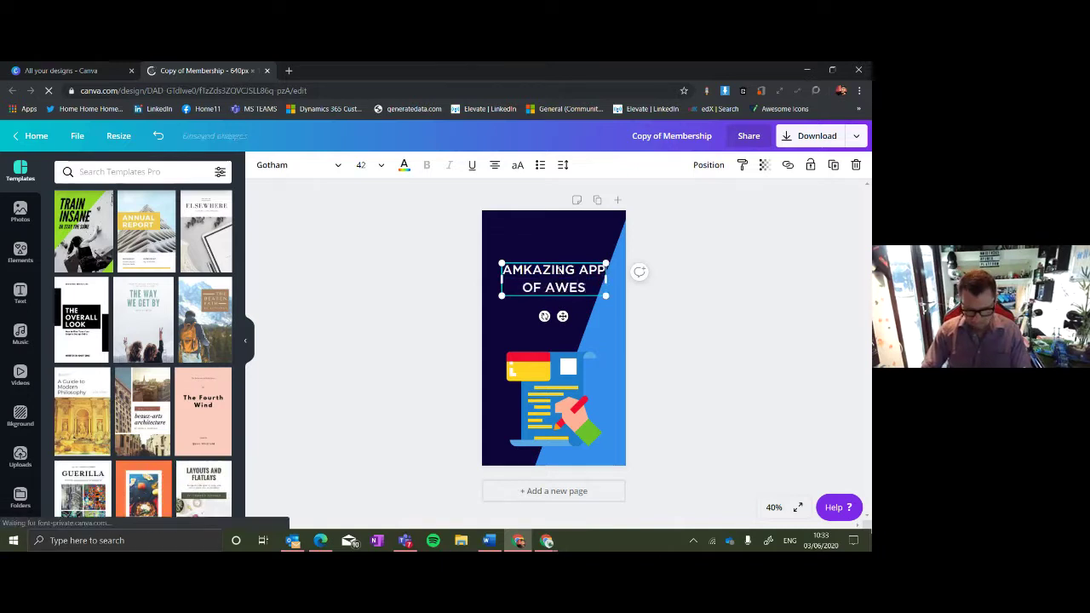
Show the Elements library and delete the membership card and document illustration from the page.
click(21, 253)
click(127, 172)
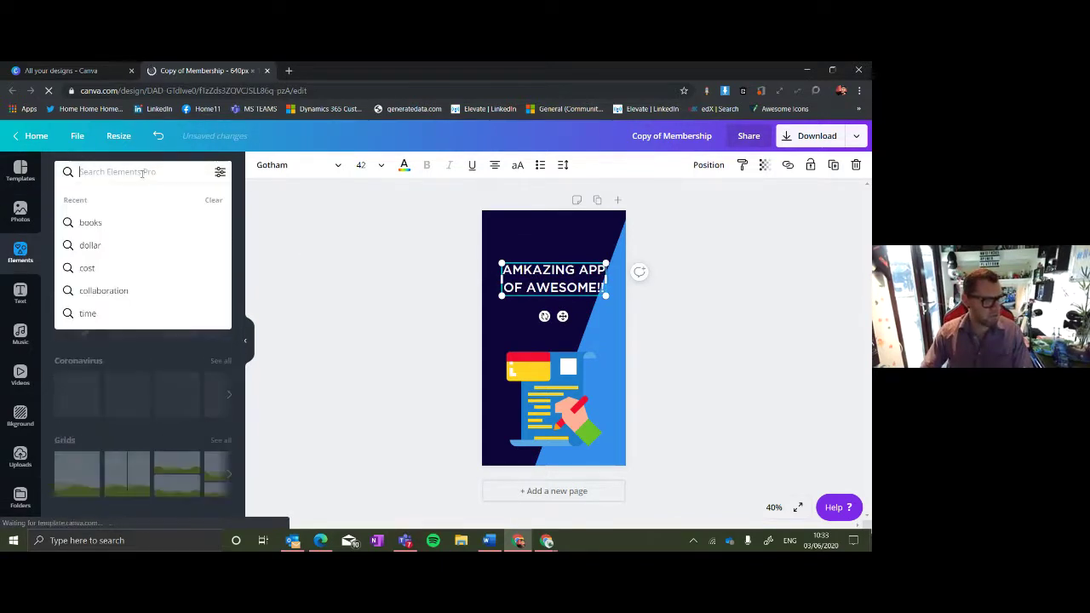
click(570, 399)
key(Delete)
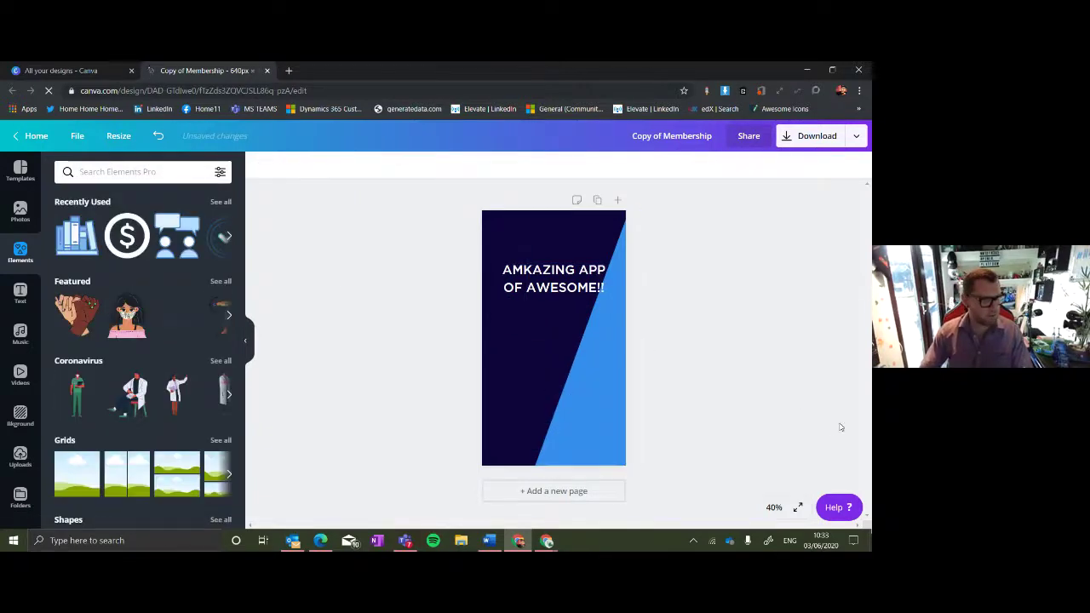
Search the elements for "Badger" and place the shaded black-and-white badger face below the heading.
click(151, 172)
text(Badger)
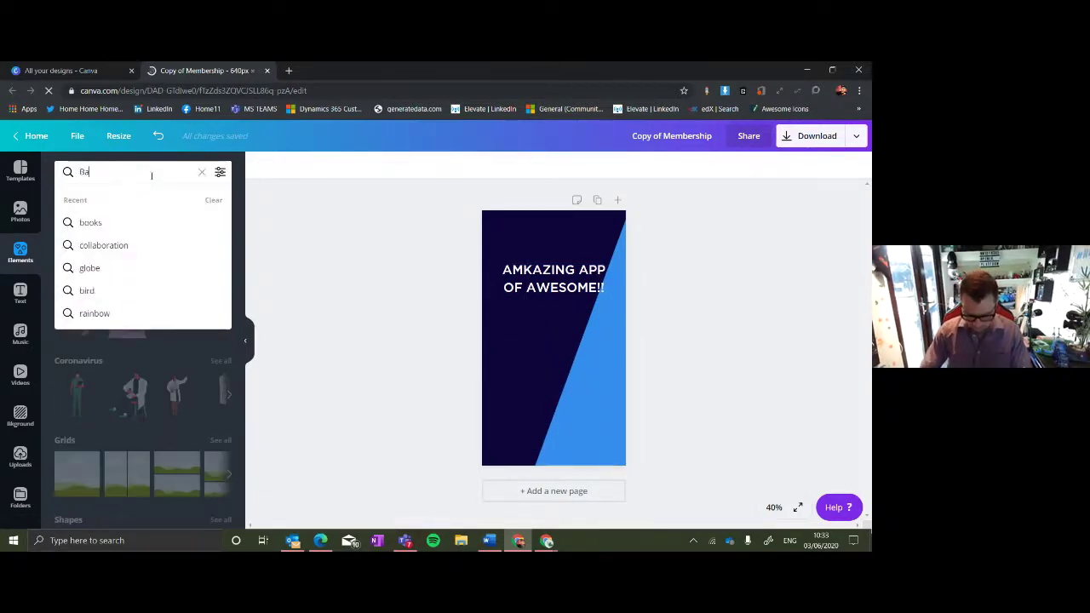
key(Return)
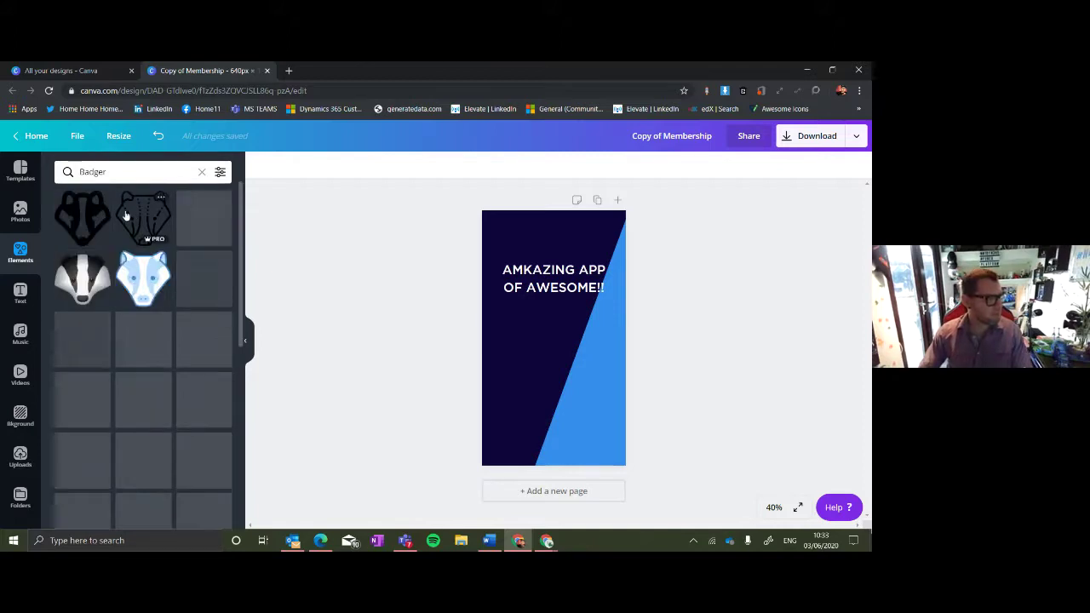
click(82, 278)
drag(581, 324, 576, 382)
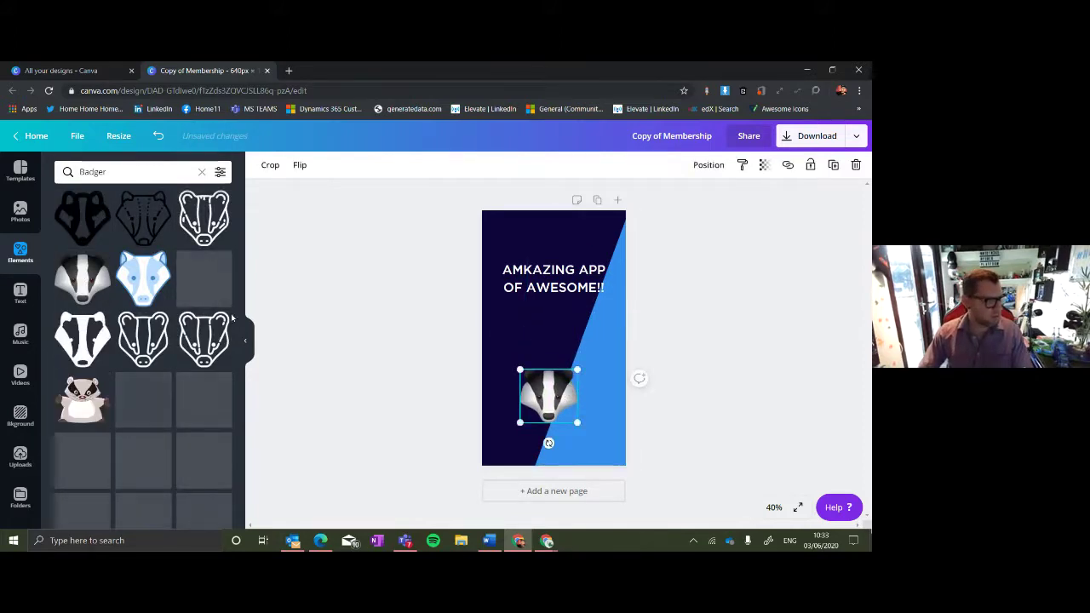
Add the cartoon badger to the page's lower-right corner and move the badger face to the lower left.
click(80, 404)
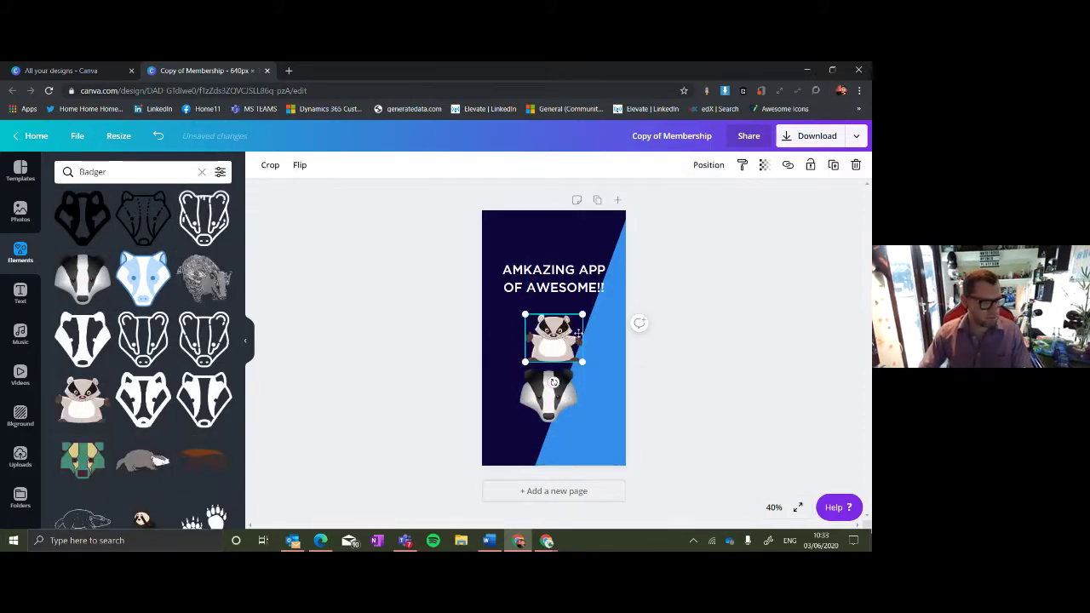
drag(525, 361, 538, 443)
click(562, 415)
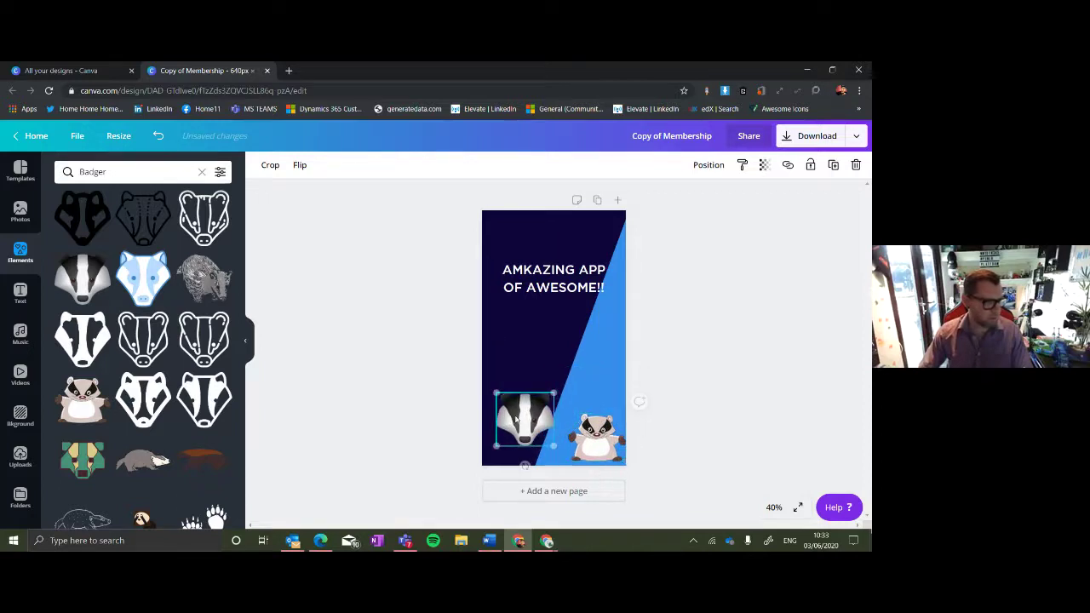
Review the download file types offered for the Canva design and close both Canva pages.
click(801, 139)
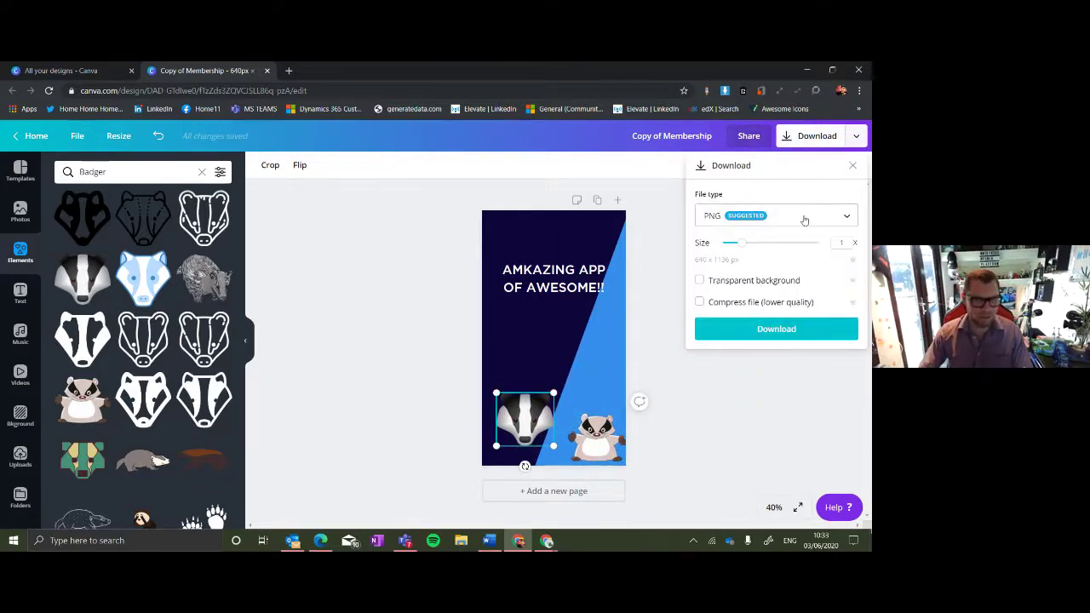
click(740, 220)
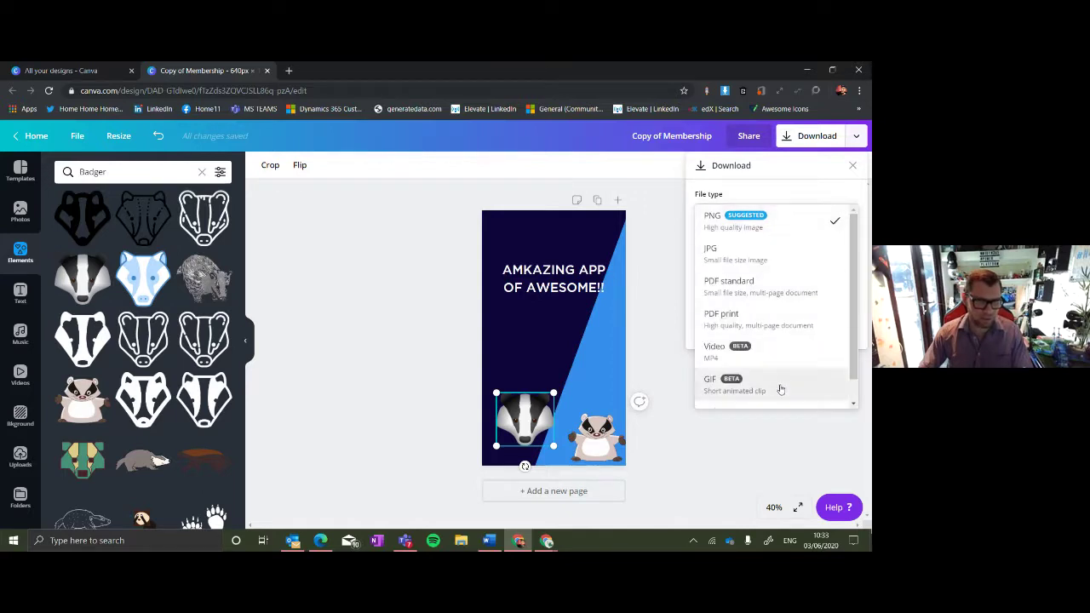
scroll(780, 390, down, 1)
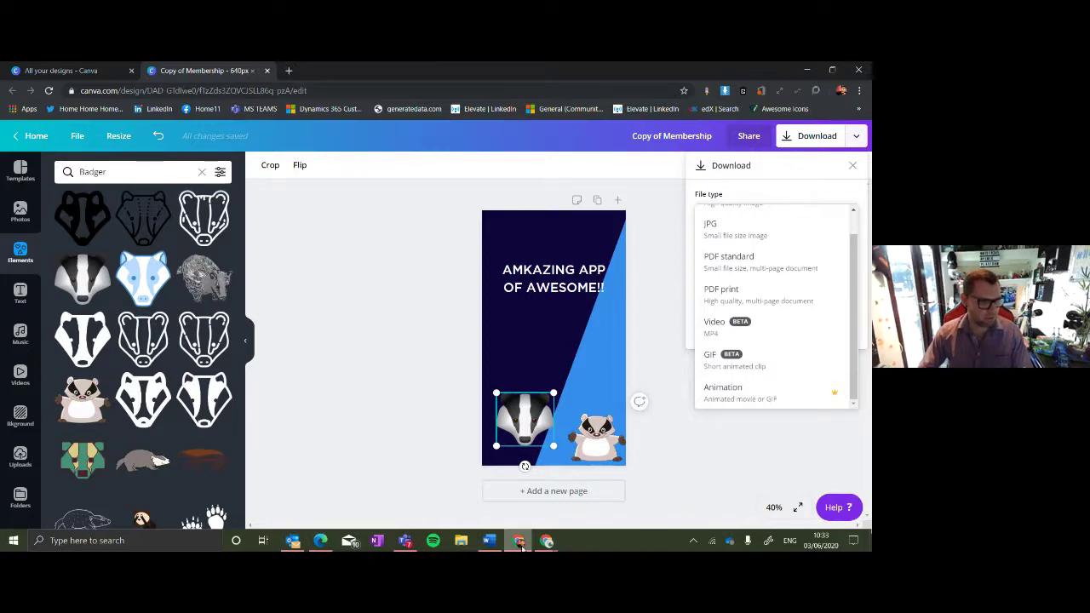
click(269, 71)
click(131, 71)
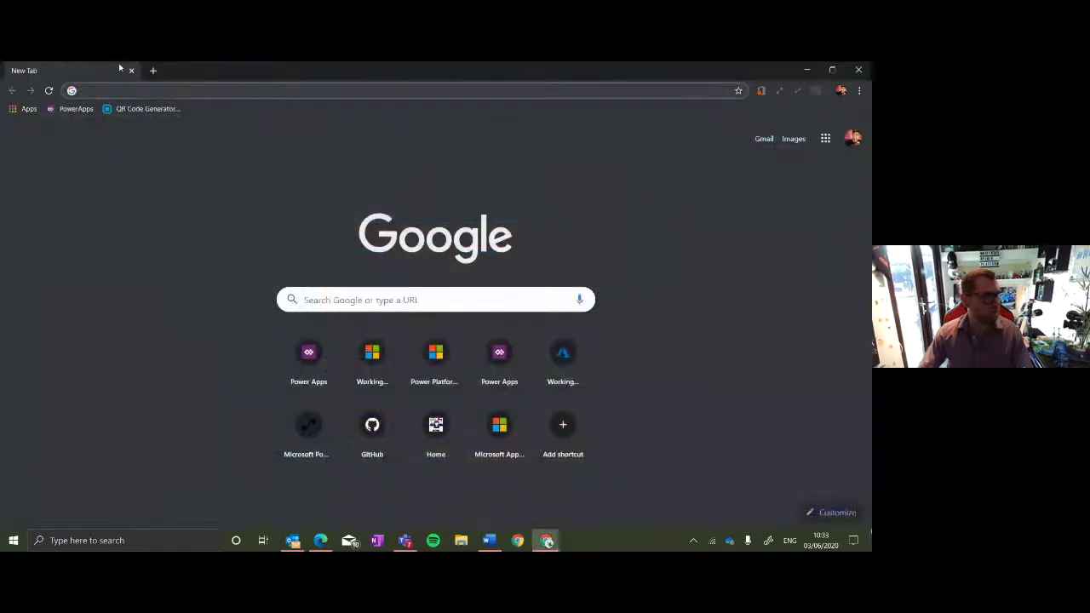
Open Power Apps in the browser, search the apps for "ufo" and launch the UFO Sightings canvas app.
click(153, 71)
click(76, 108)
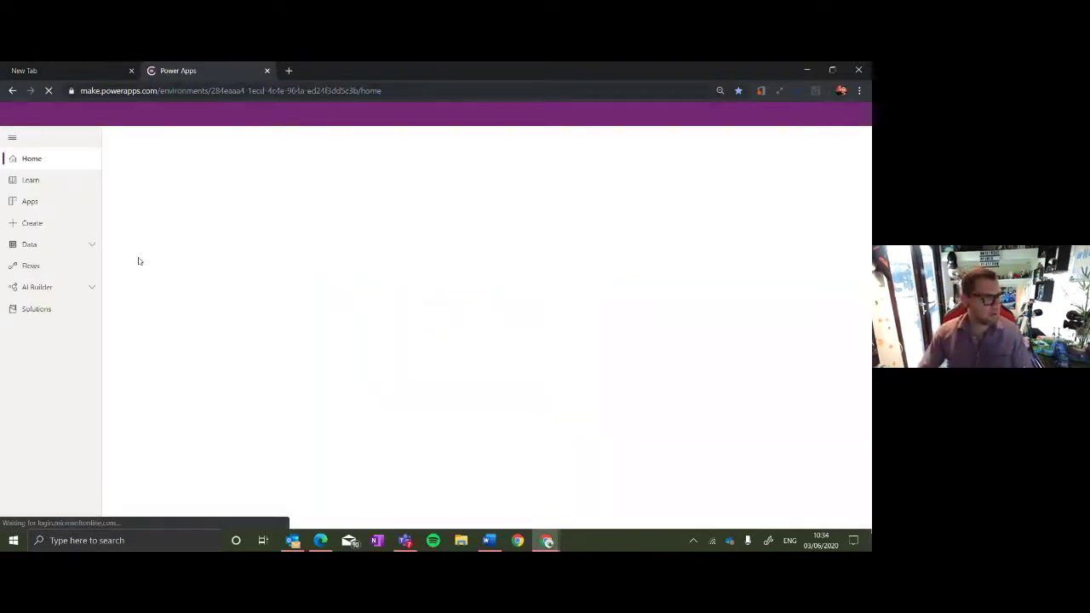
click(62, 211)
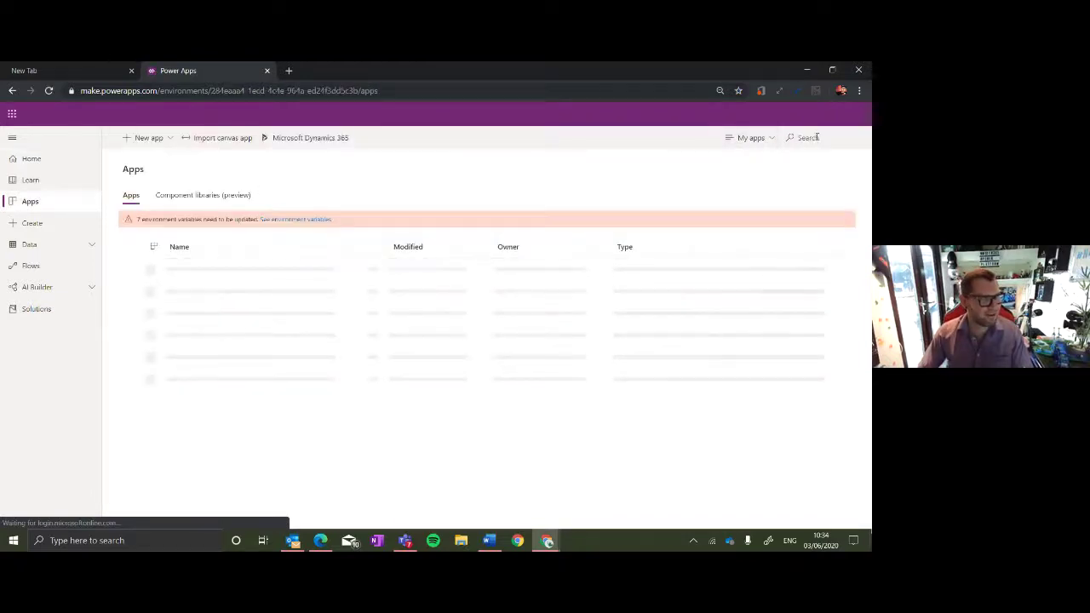
click(818, 137)
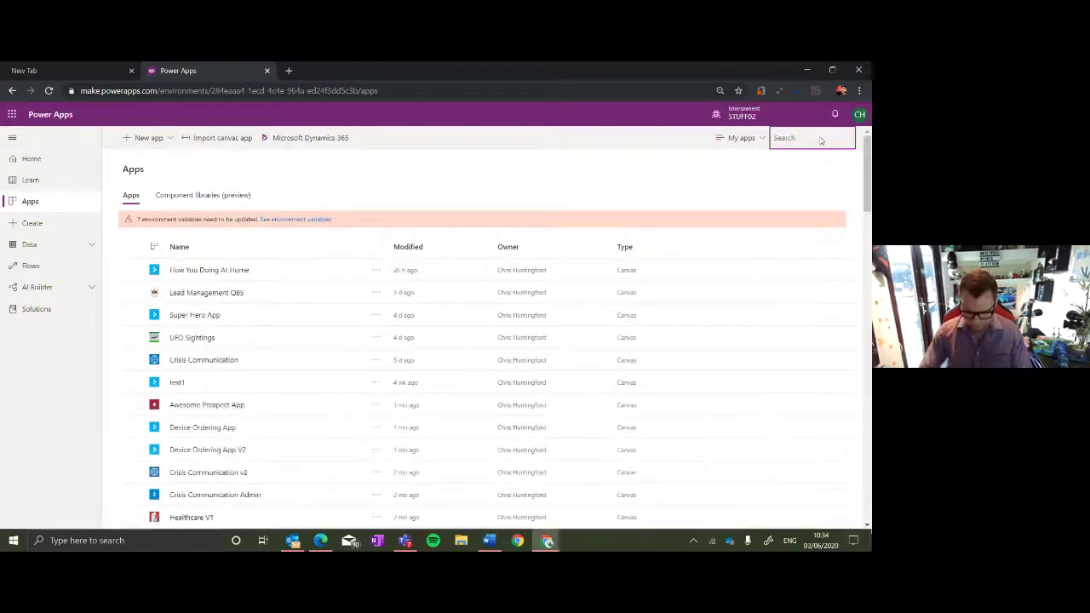
text(ufo)
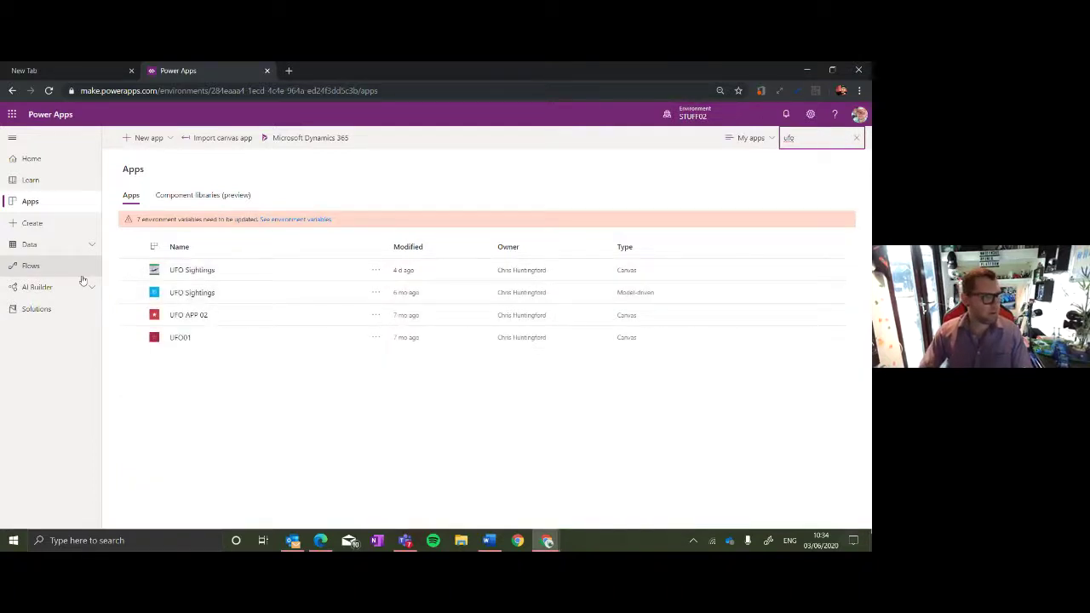
click(205, 271)
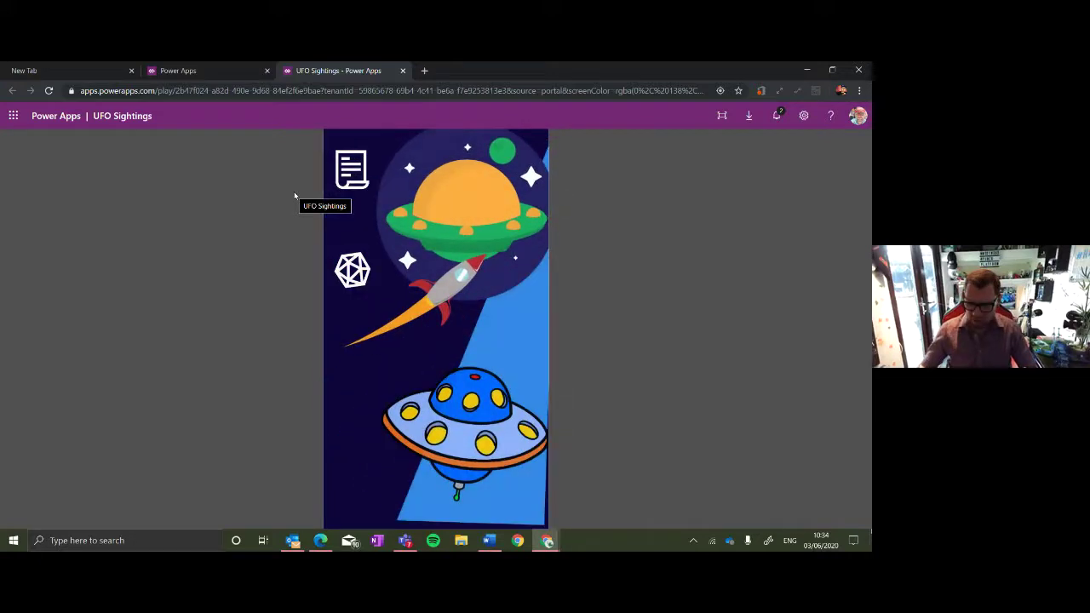
View the sightings map and chart screen, then close UFO Sightings and return to the How You Doing At Home V2 editor.
click(351, 279)
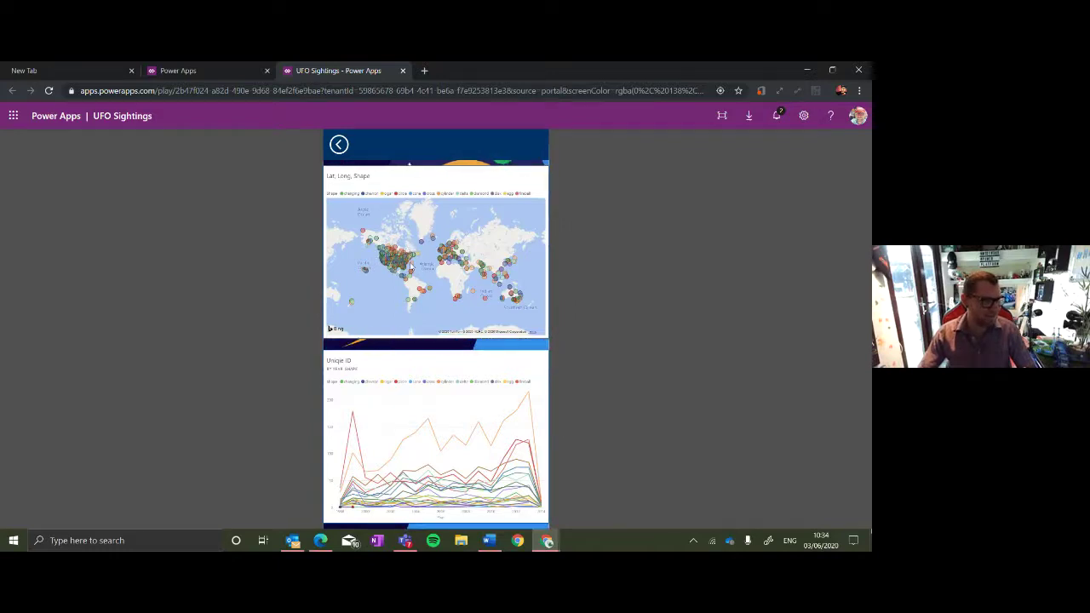
mouse_move(413, 264)
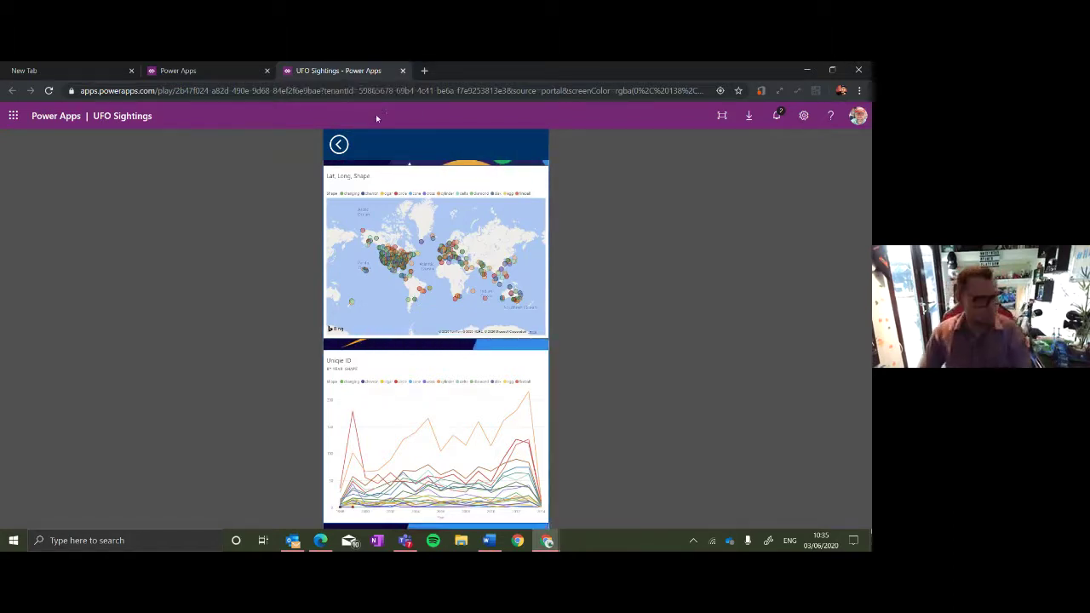
click(403, 70)
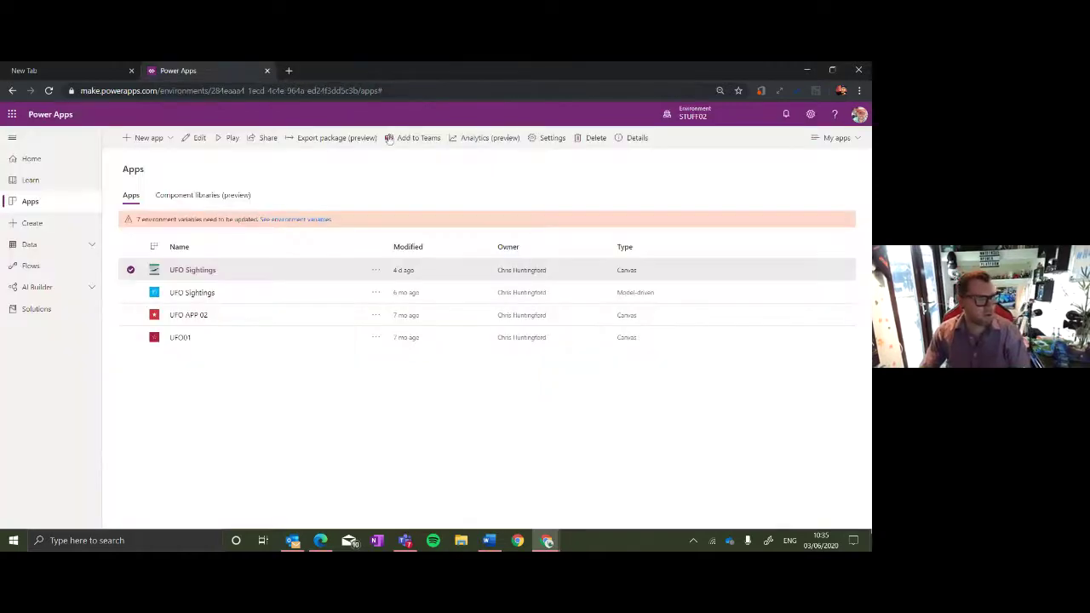
click(805, 70)
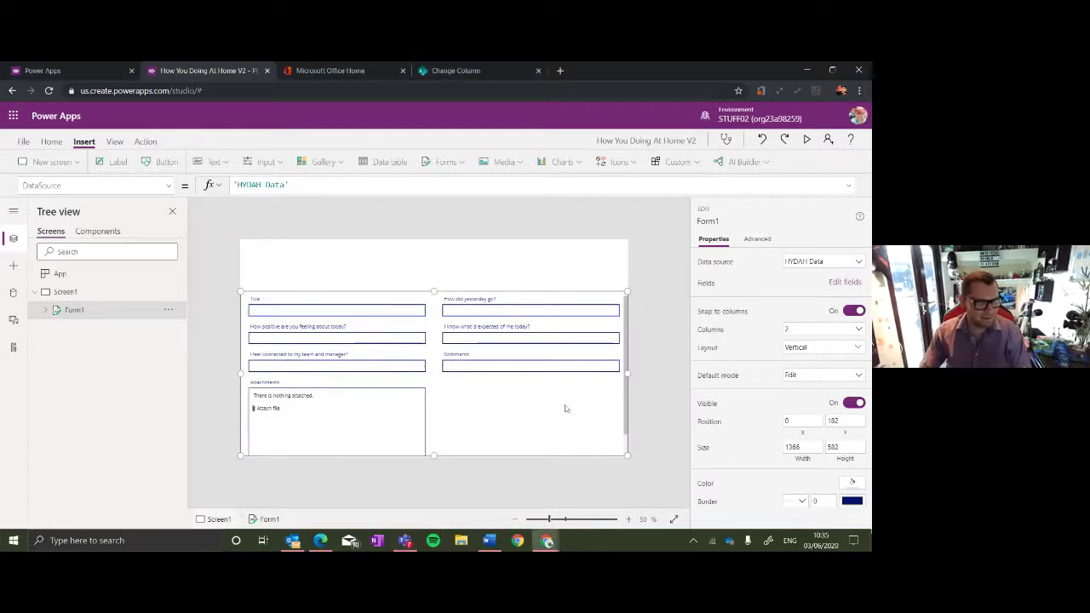
Remove the Attachments and Title fields from the HYDAH Data form.
click(844, 282)
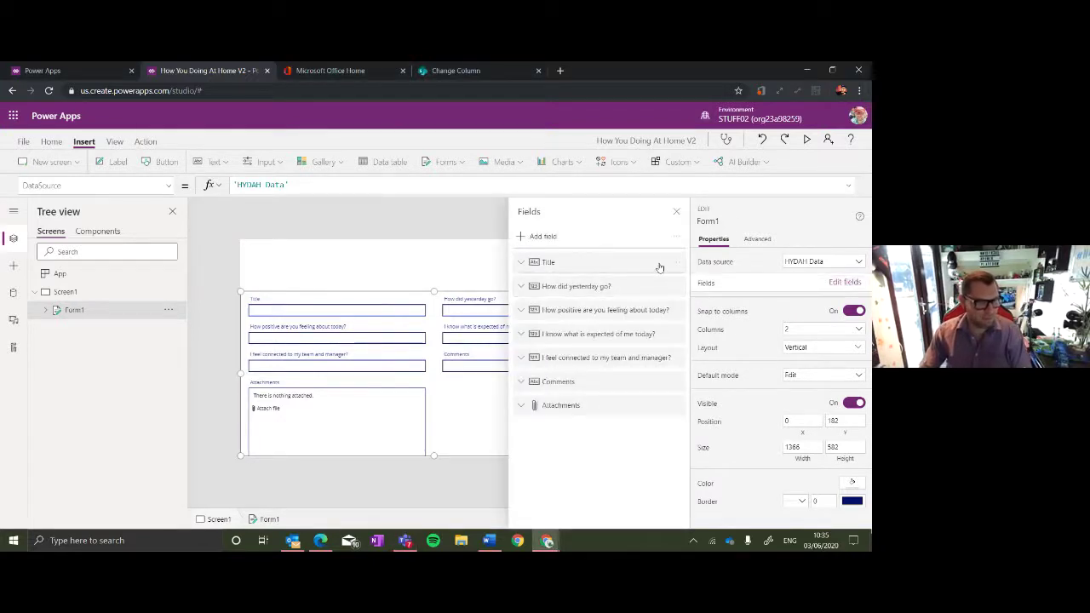
click(677, 408)
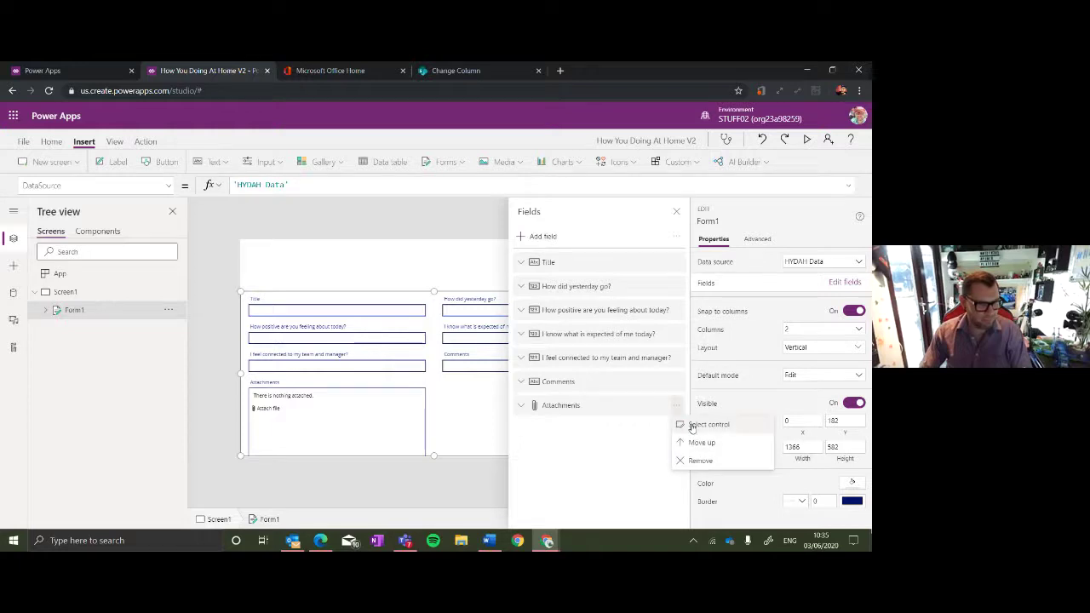
click(698, 457)
click(676, 267)
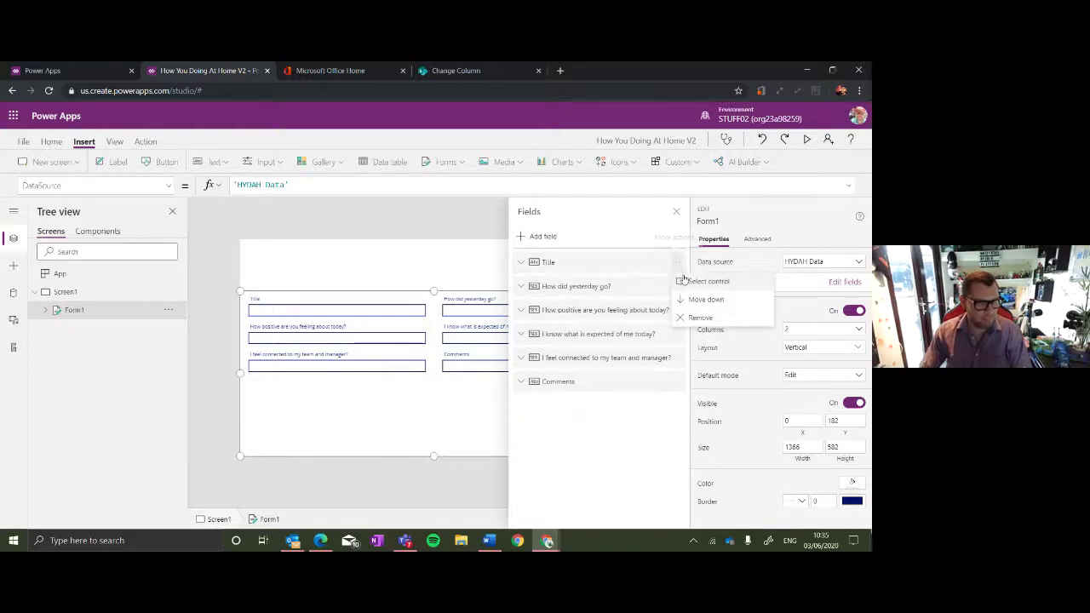
click(699, 316)
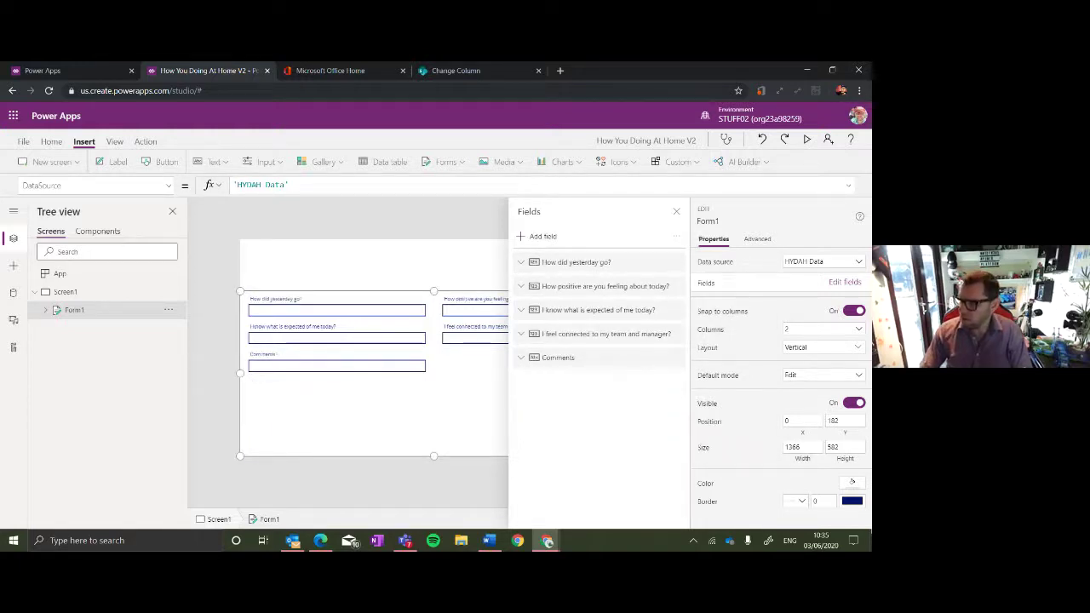
key(alt+Tab)
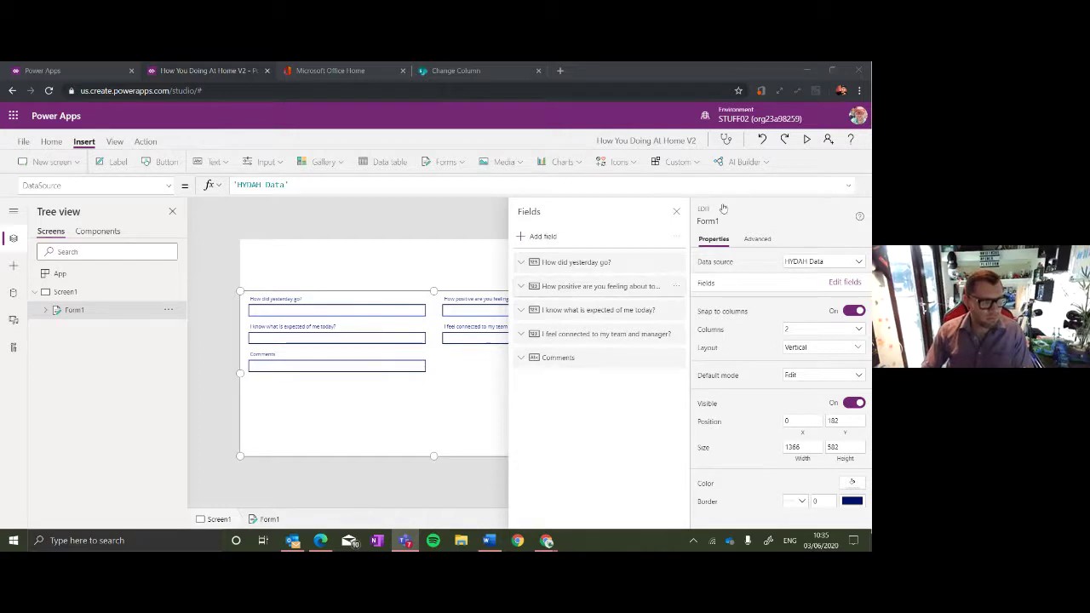
click(676, 212)
Turn on Width fit for the Comments card so it spans the form.
click(426, 374)
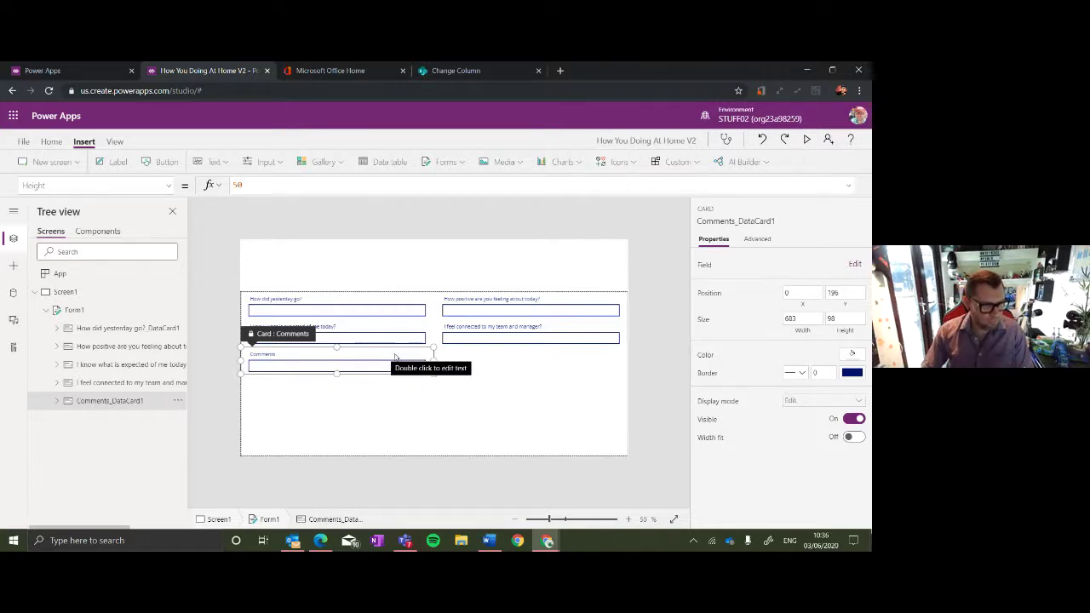
click(852, 438)
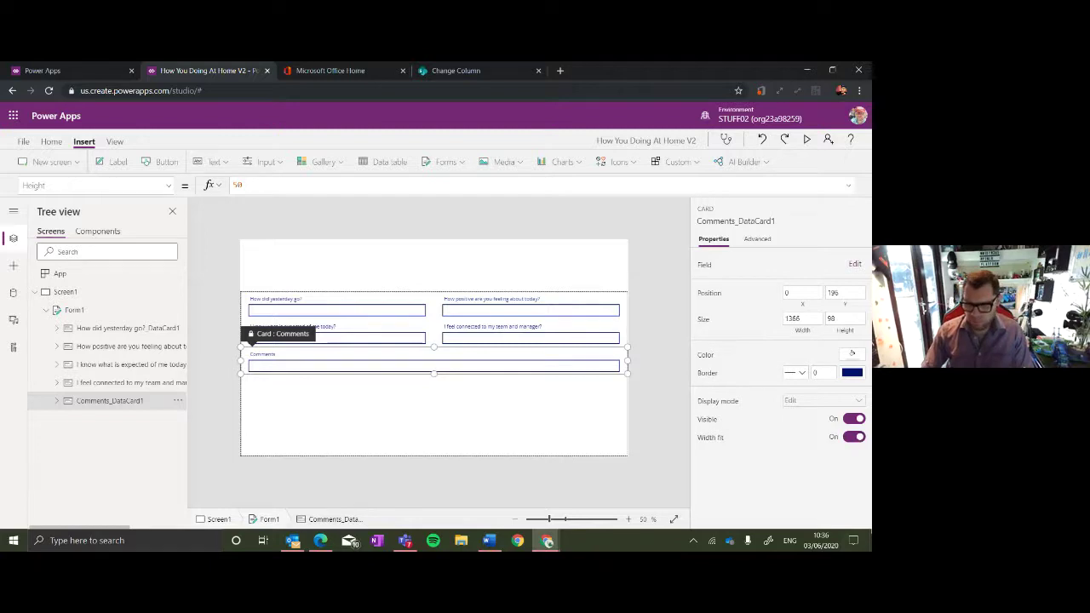
key(alt+Tab)
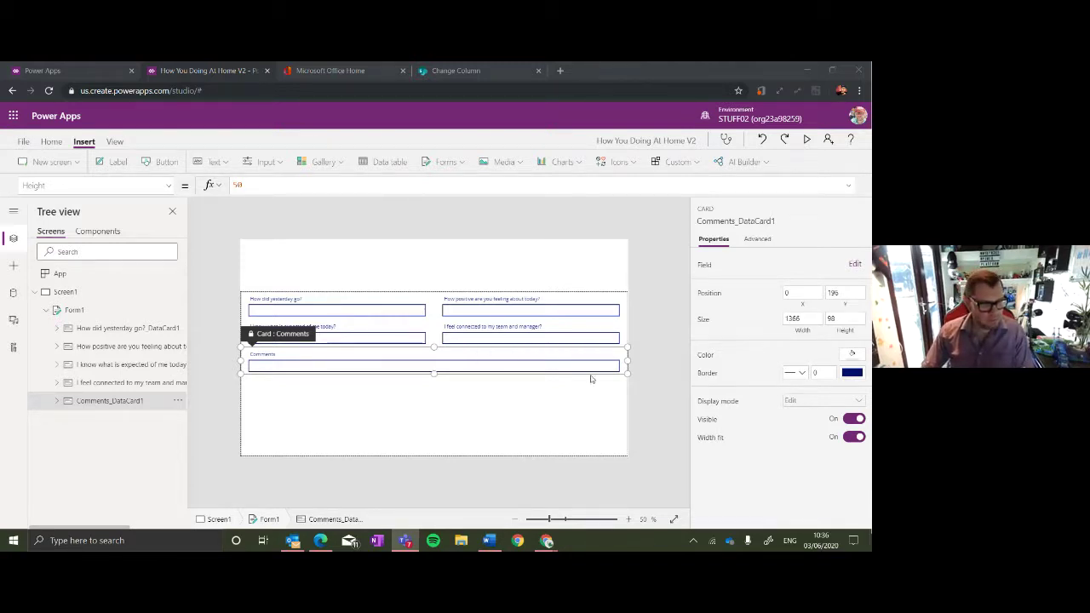
Unlock the four question cards above Comments in the form.
click(366, 300)
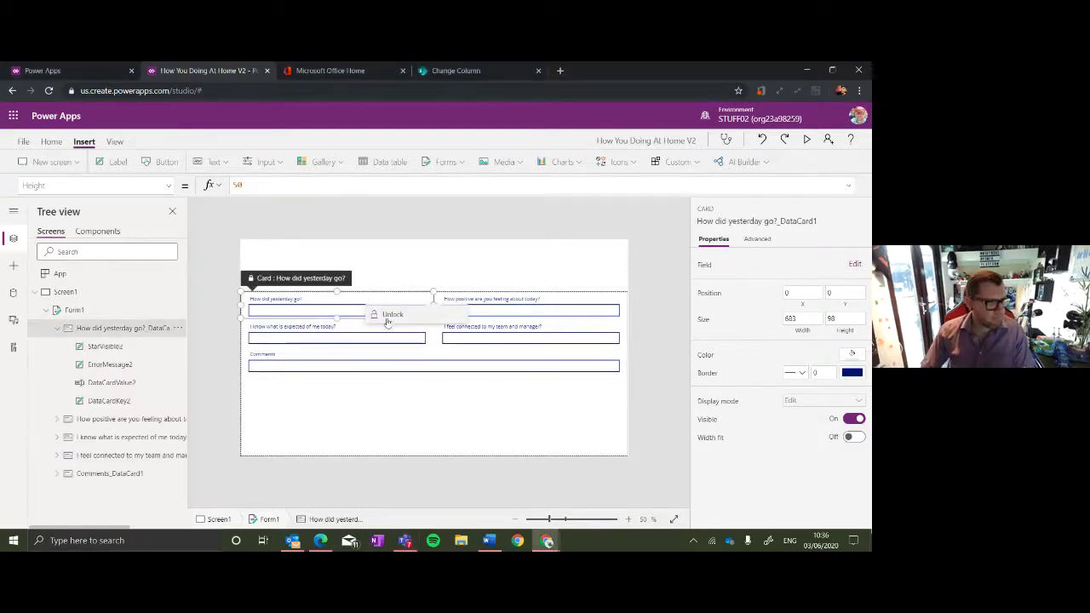
click(546, 299)
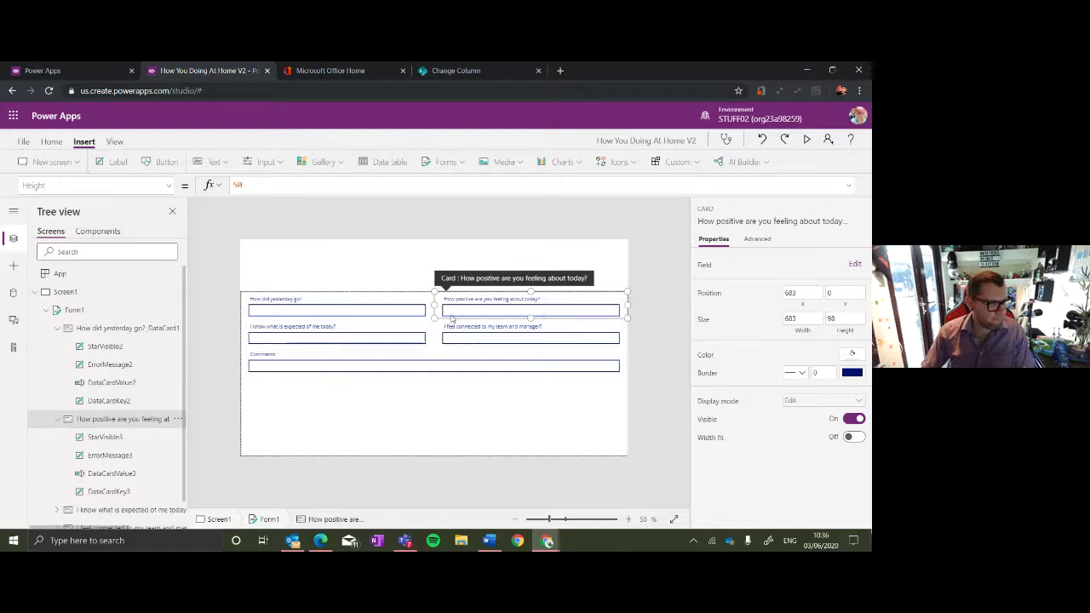
click(416, 327)
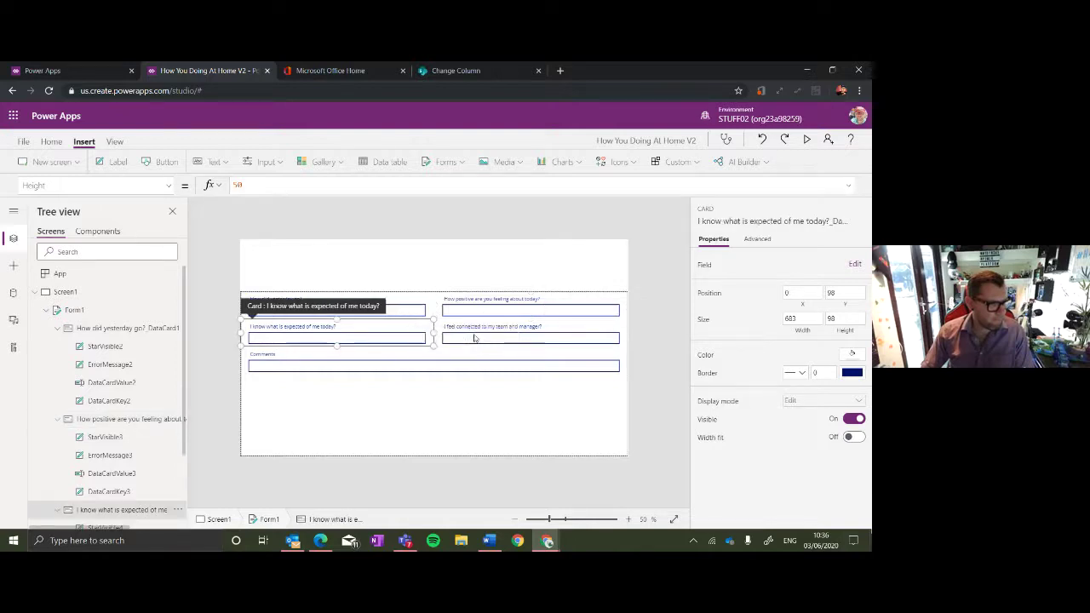
click(584, 336)
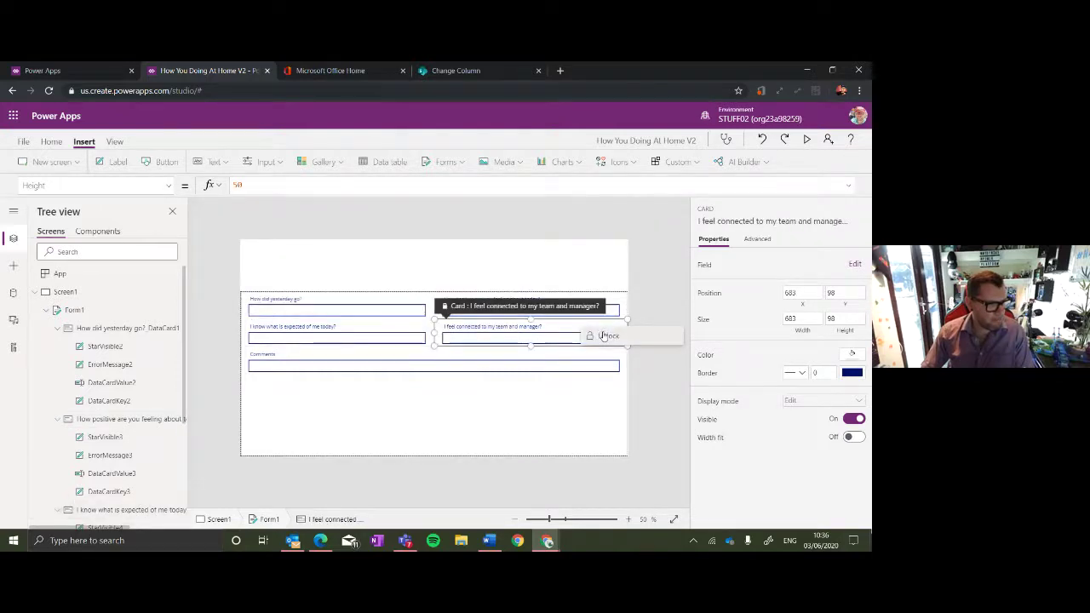
Replace the text input in the "How did yesterday go?" card with a slider about 623 wide and 44 high.
click(408, 311)
click(407, 310)
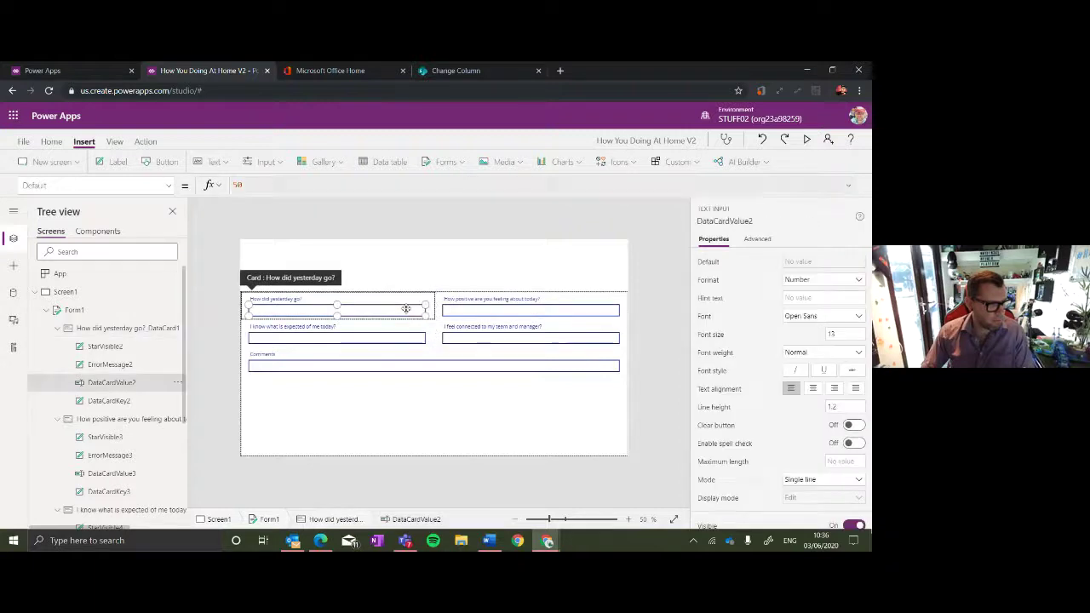
key(Delete)
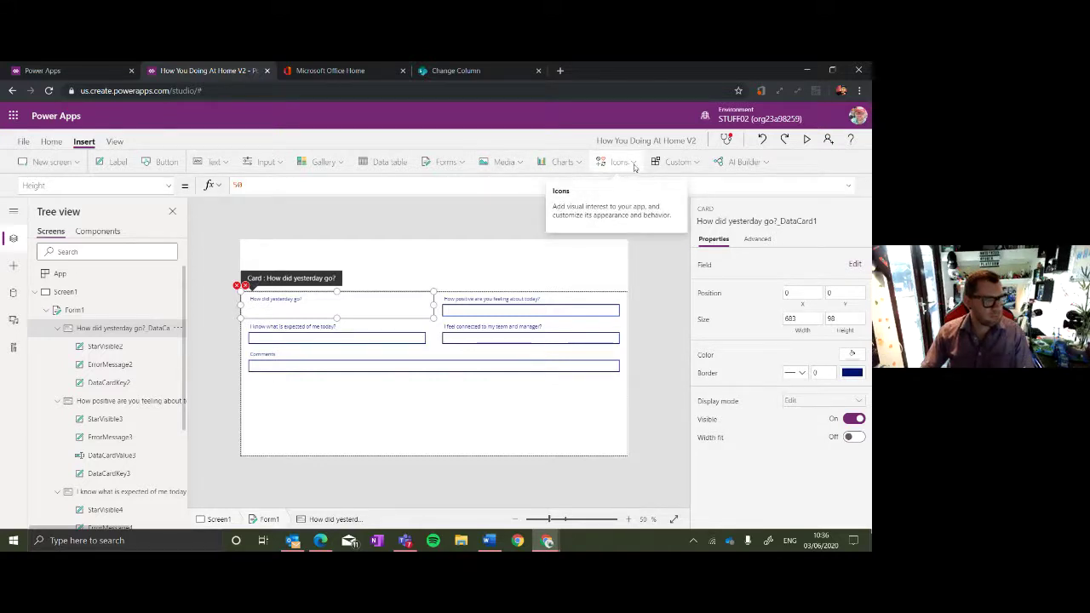
click(281, 163)
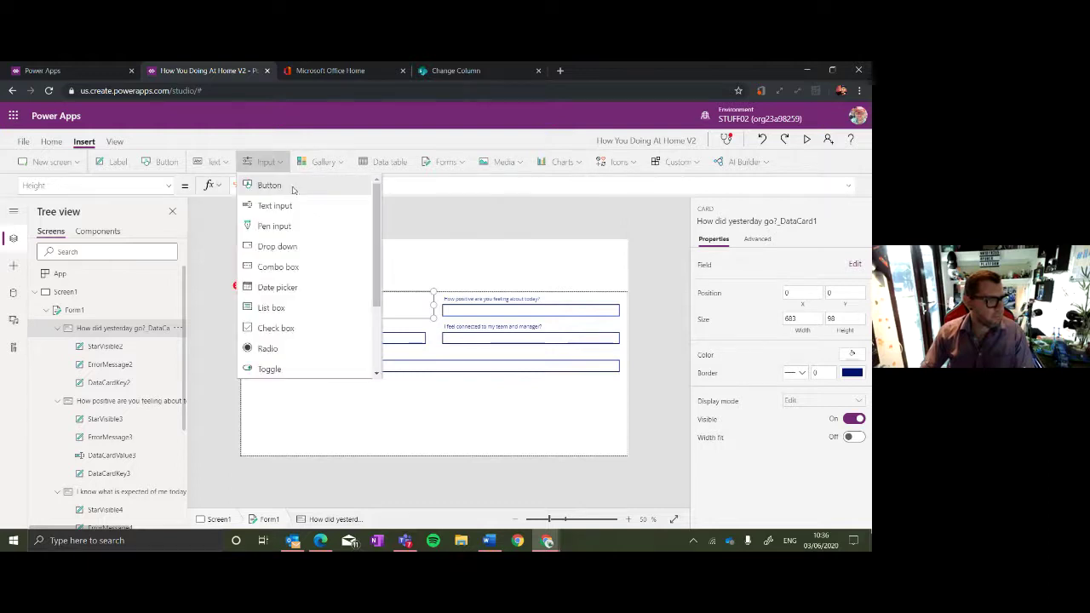
scroll(306, 252, down, 3)
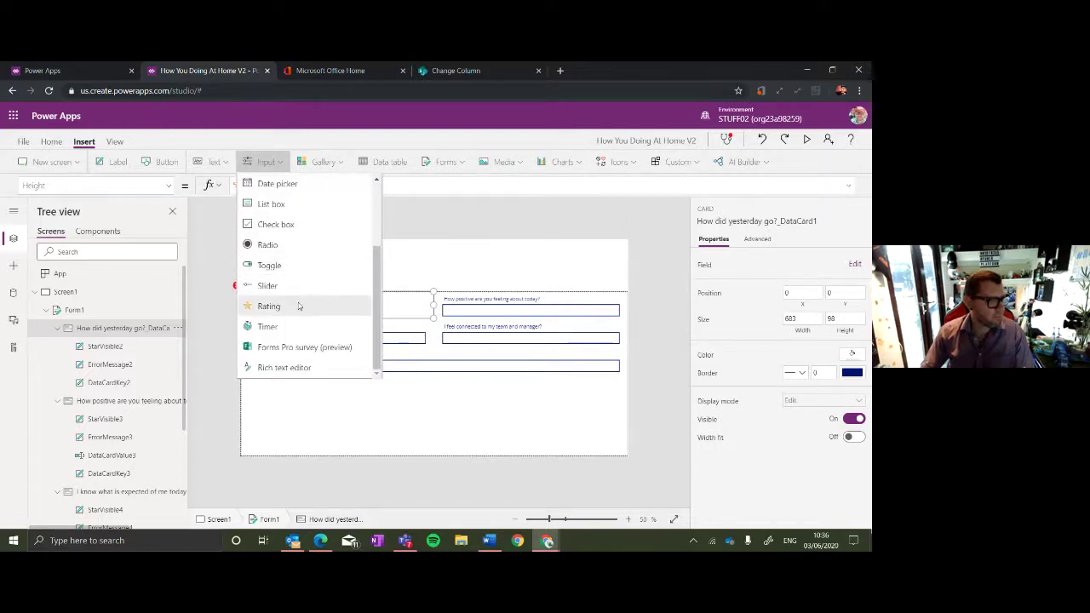
click(268, 285)
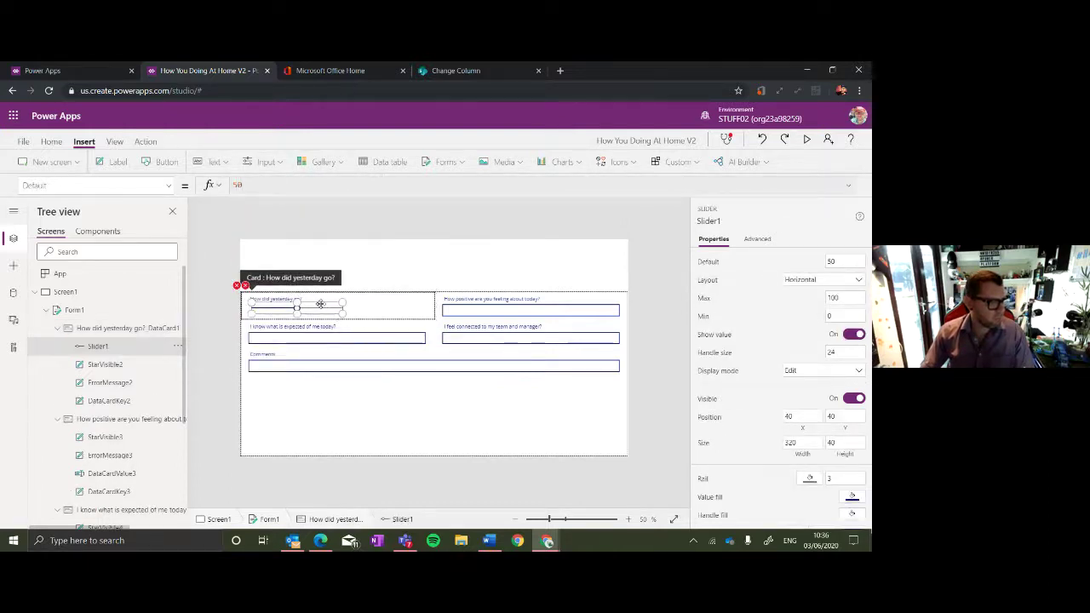
drag(315, 308, 425, 318)
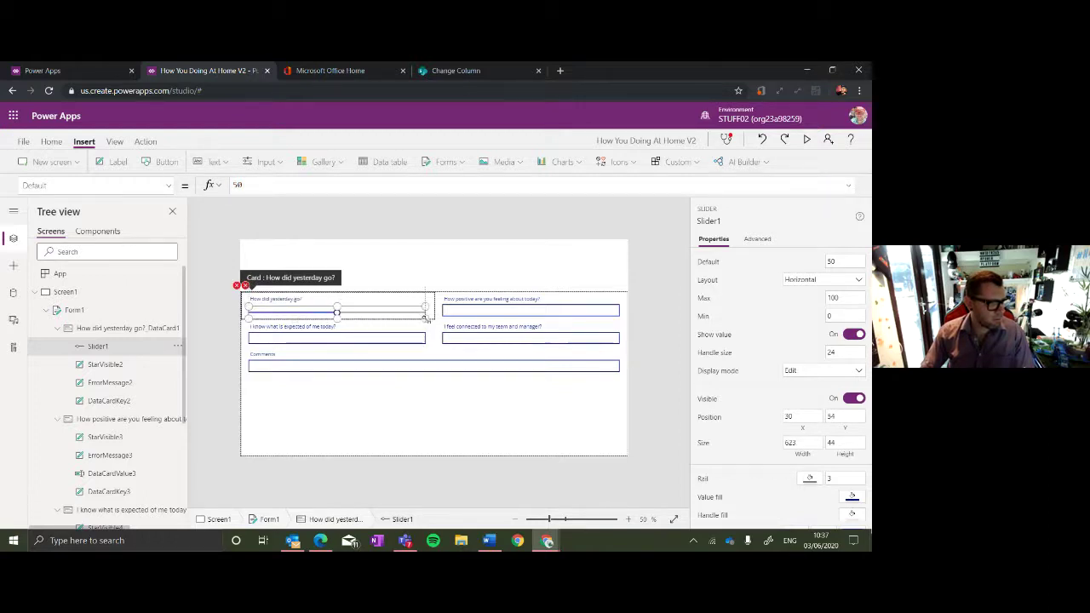
Replace the text input in the "How positive are you feeling about today?" card with a slider spanning the card's width.
click(460, 311)
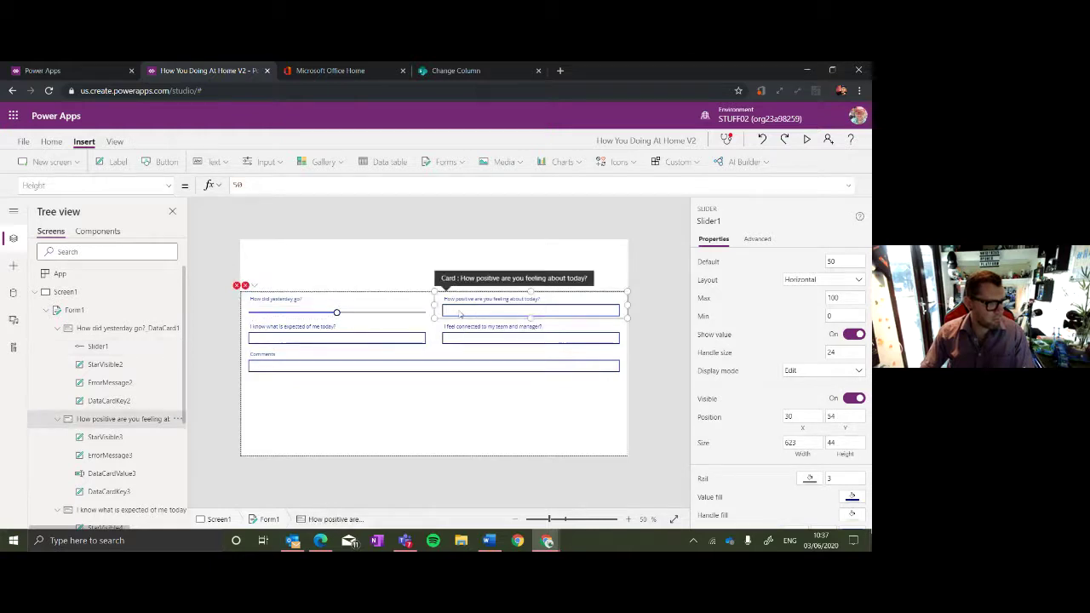
click(459, 310)
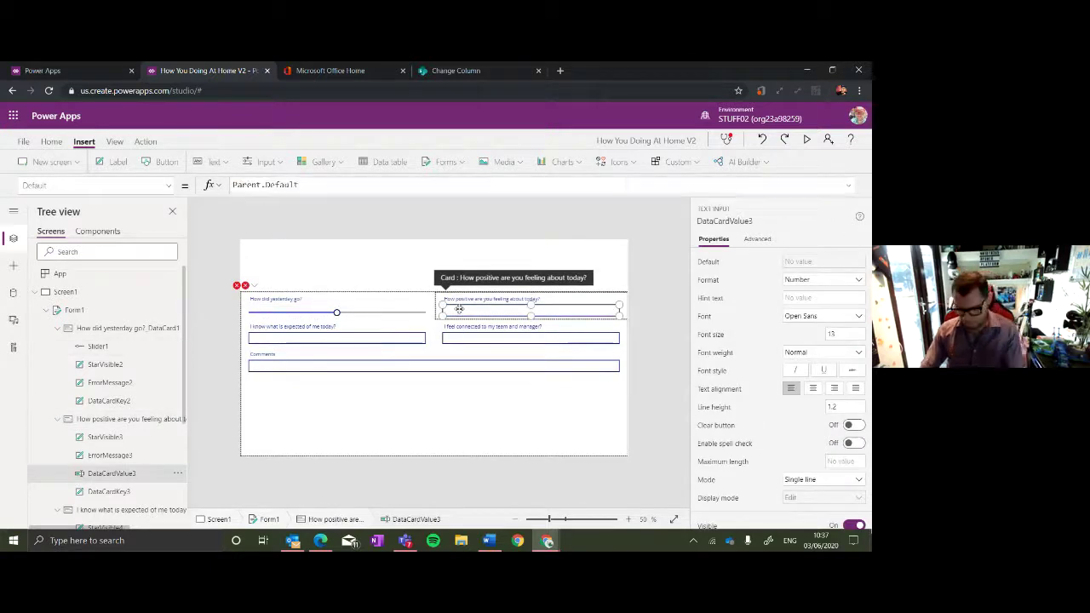
click(458, 310)
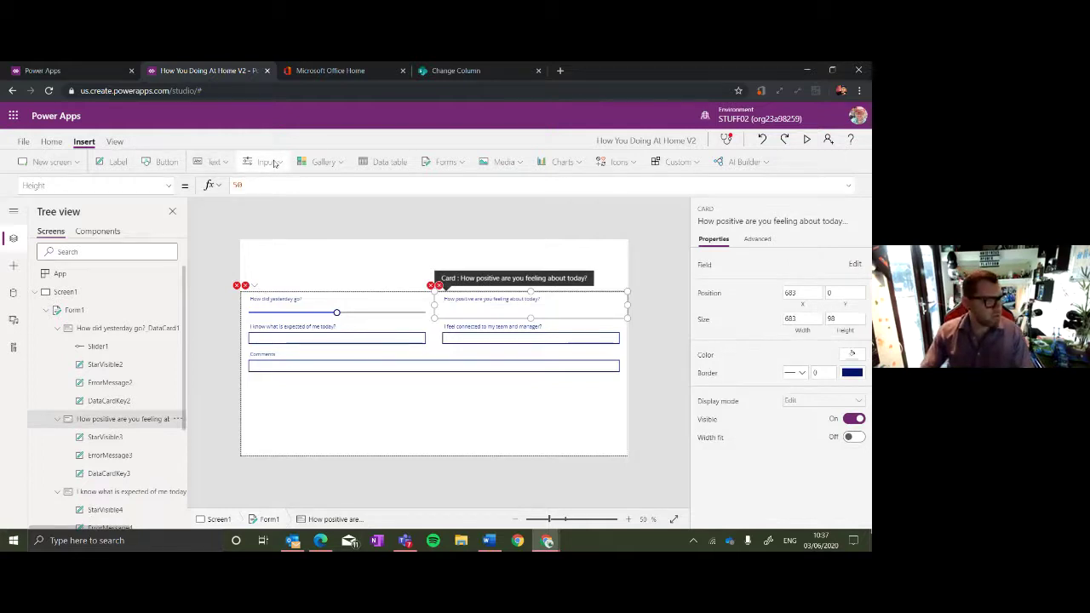
click(265, 162)
scroll(307, 345, down, 2)
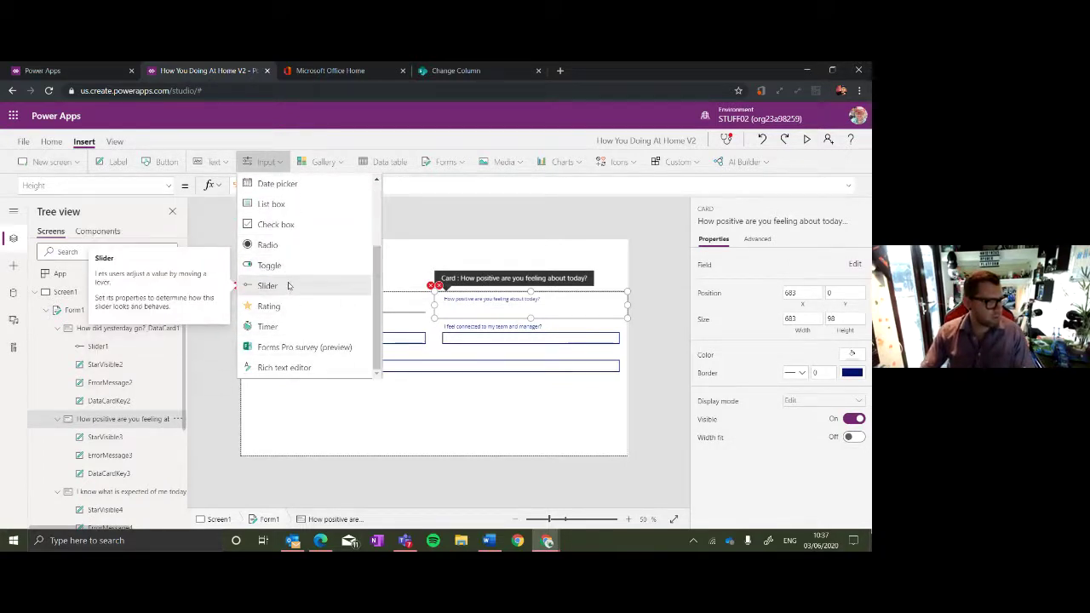
scroll(281, 289, up, 3)
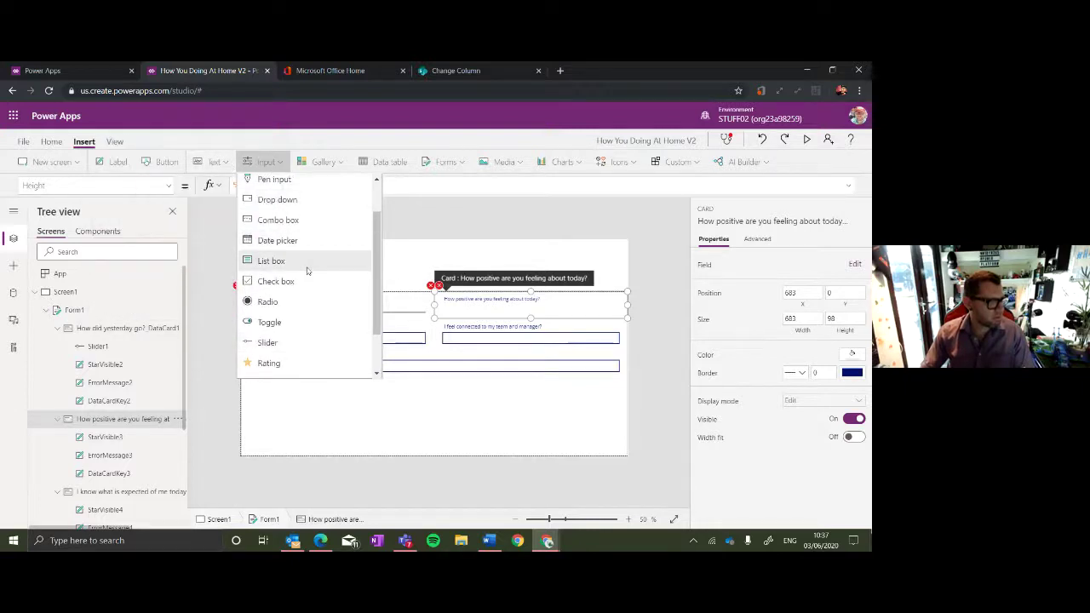
scroll(304, 270, down, 1)
click(492, 291)
drag(492, 299, 621, 319)
Replace the text input in the "I know what is expected of me today?" card with a slider about 623 wide and 36 high.
click(394, 336)
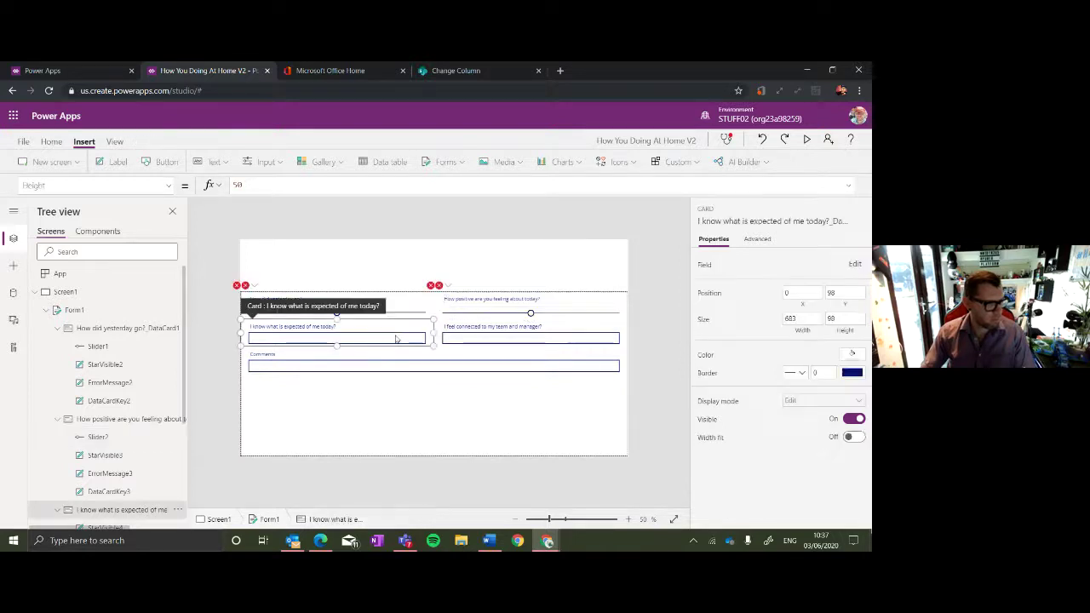
click(394, 336)
click(379, 322)
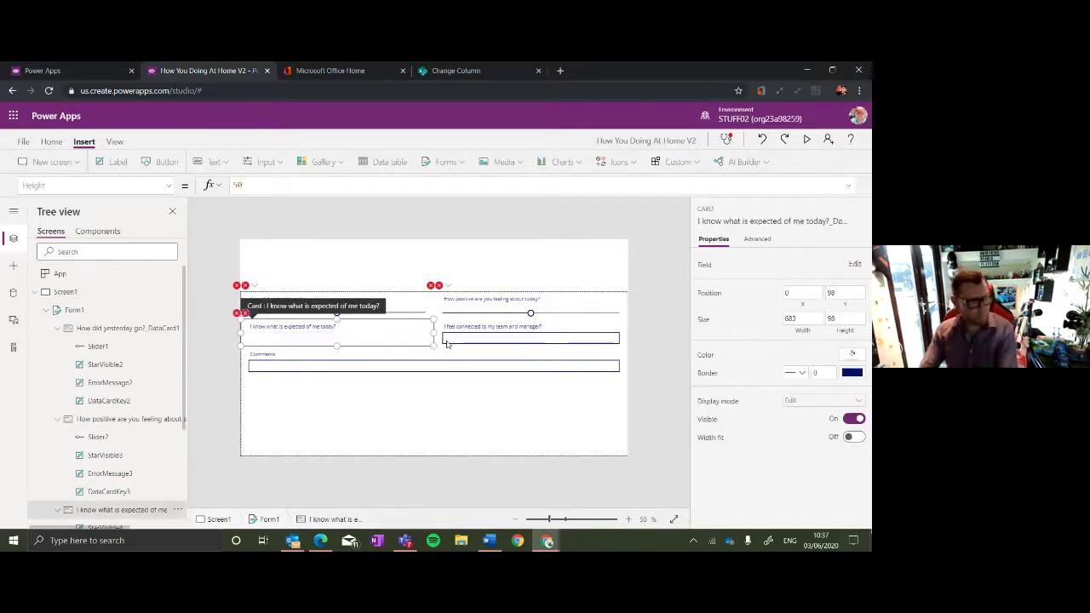
click(269, 162)
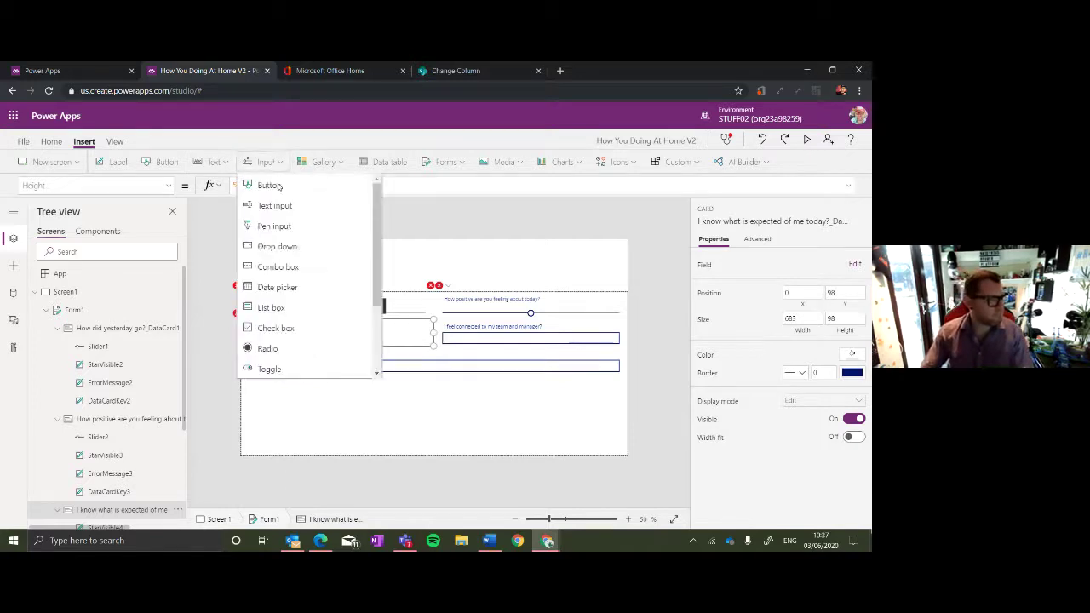
scroll(286, 307, down, 2)
click(269, 285)
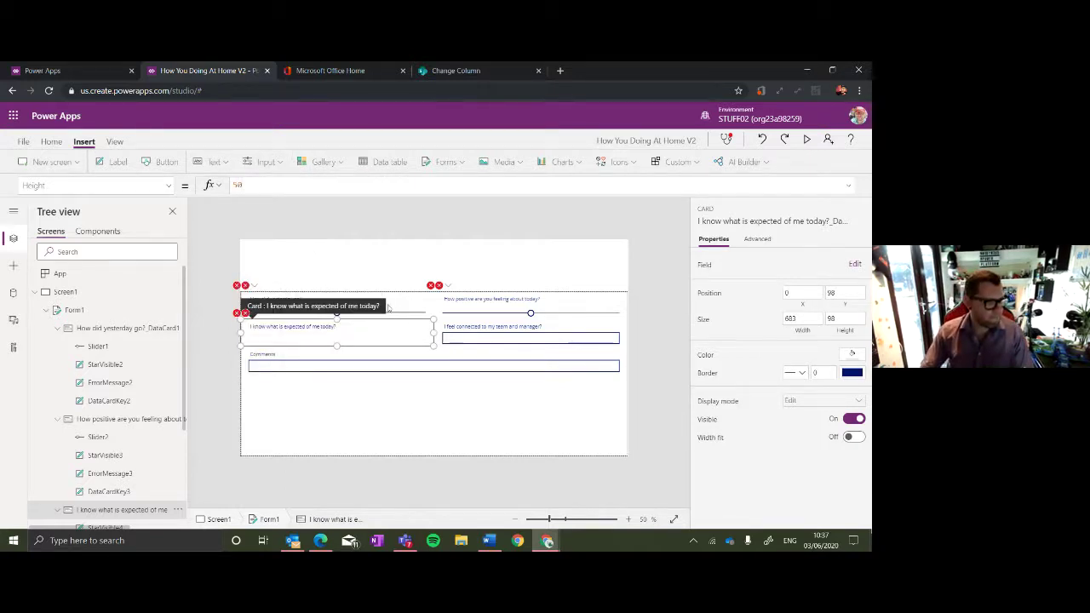
drag(324, 337, 425, 345)
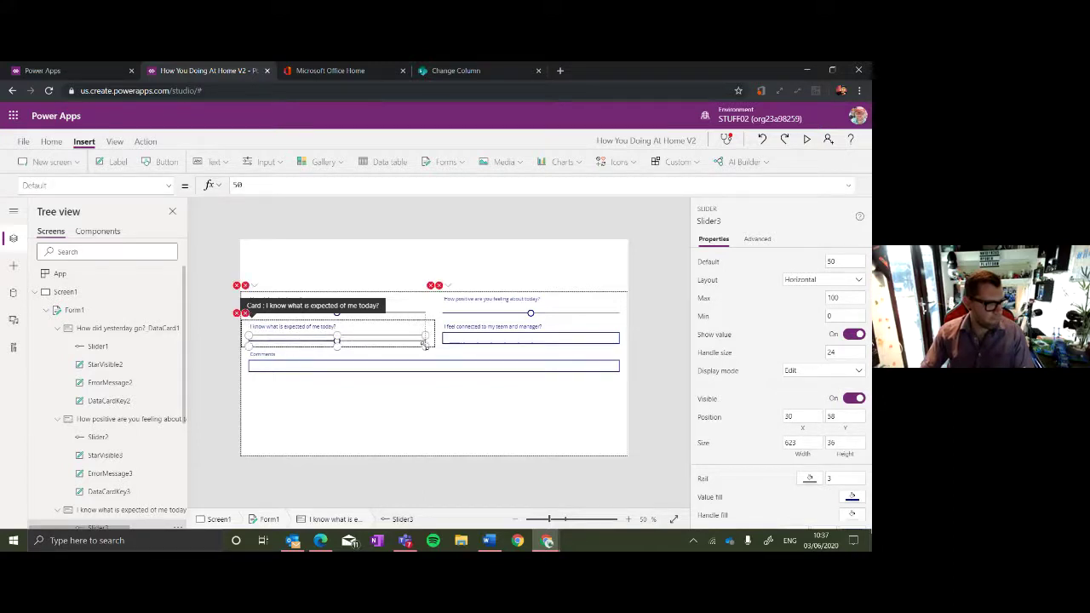
Replace the text input in the "I feel connected to my team and manager?" card with a slider about 623 wide and 40 high.
click(470, 341)
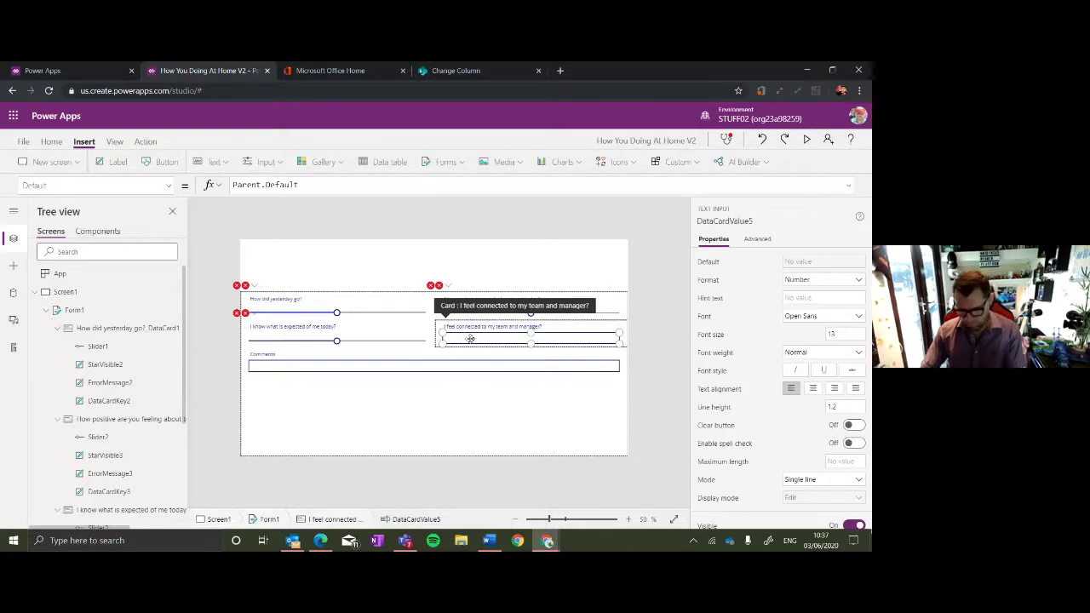
key(Delete)
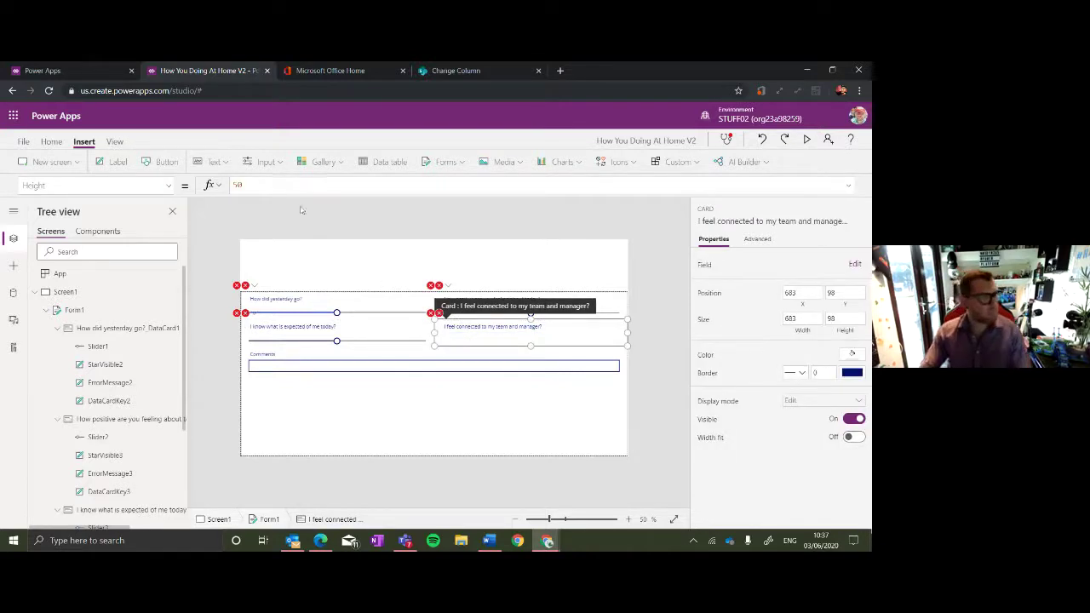
click(266, 162)
scroll(313, 318, down, 3)
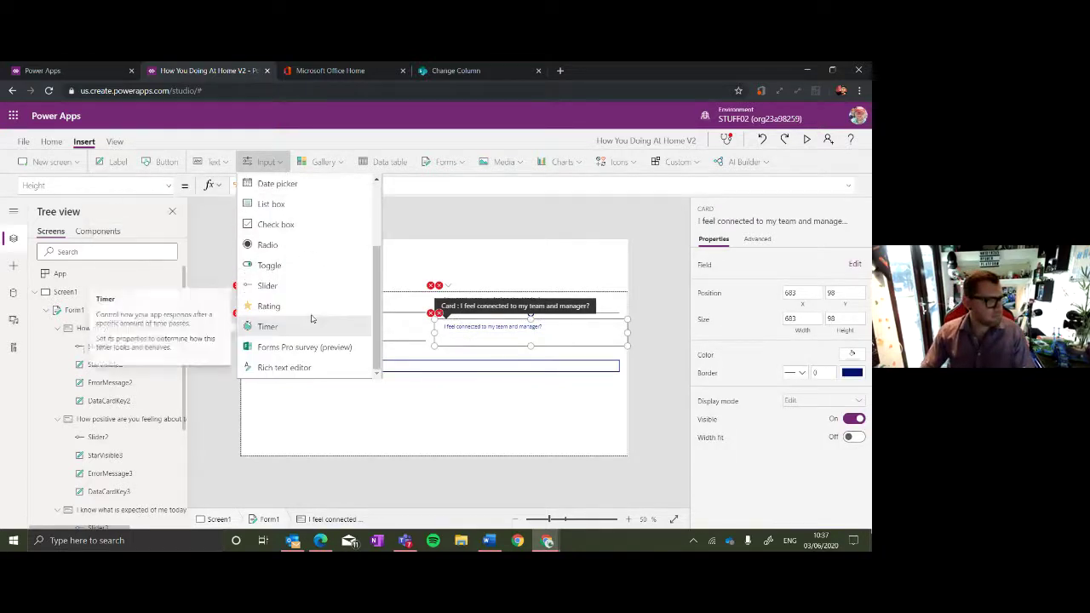
click(309, 285)
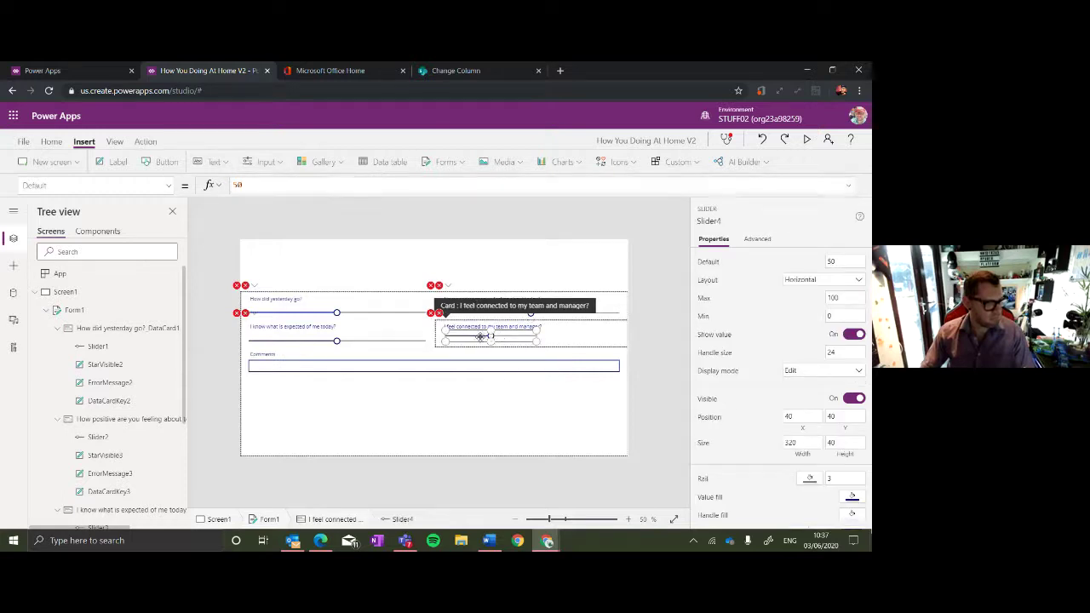
drag(491, 336, 619, 343)
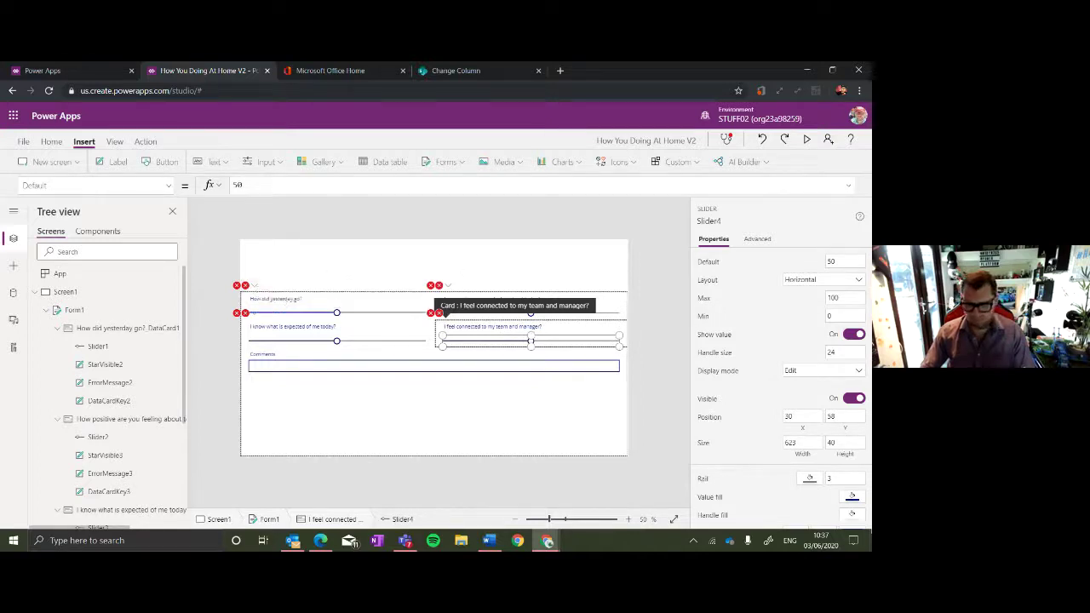
key(alt+Tab)
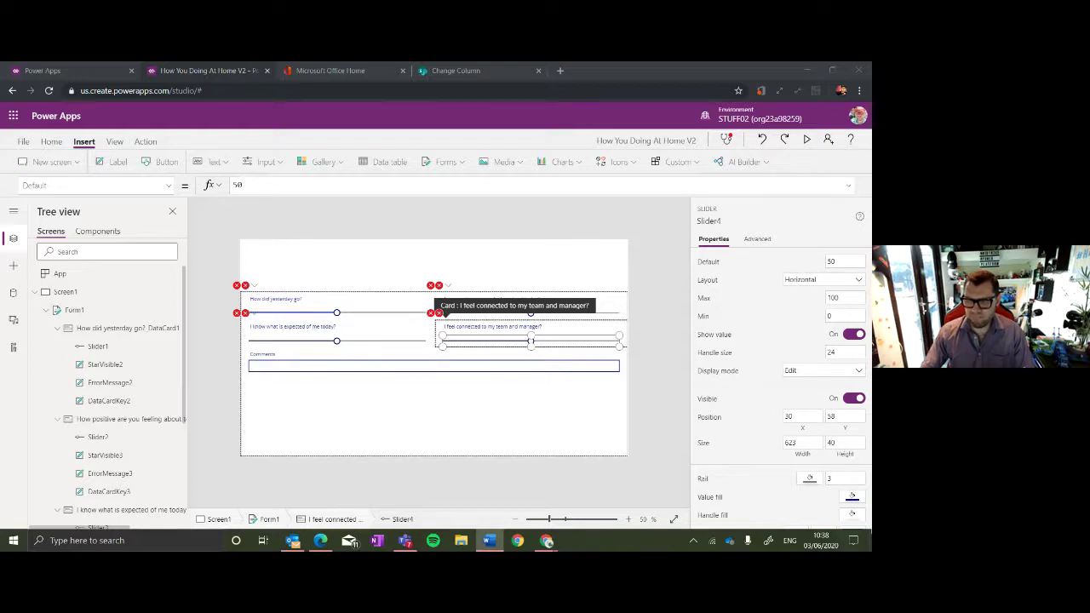
Clear the broken Y formula of the error message label in the "How did yesterday go?" card.
click(254, 287)
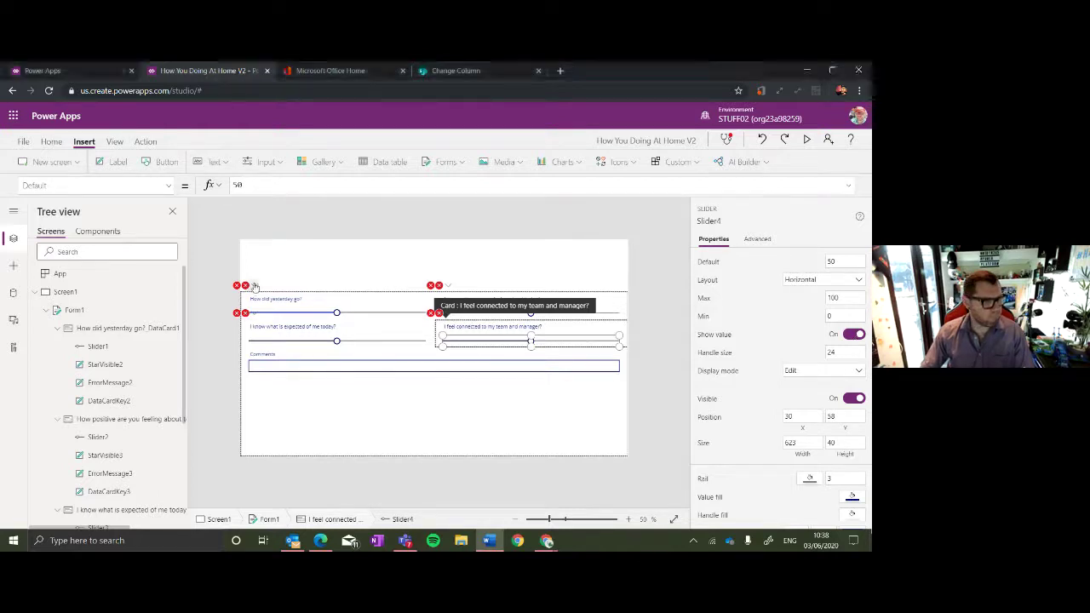
click(254, 287)
click(260, 300)
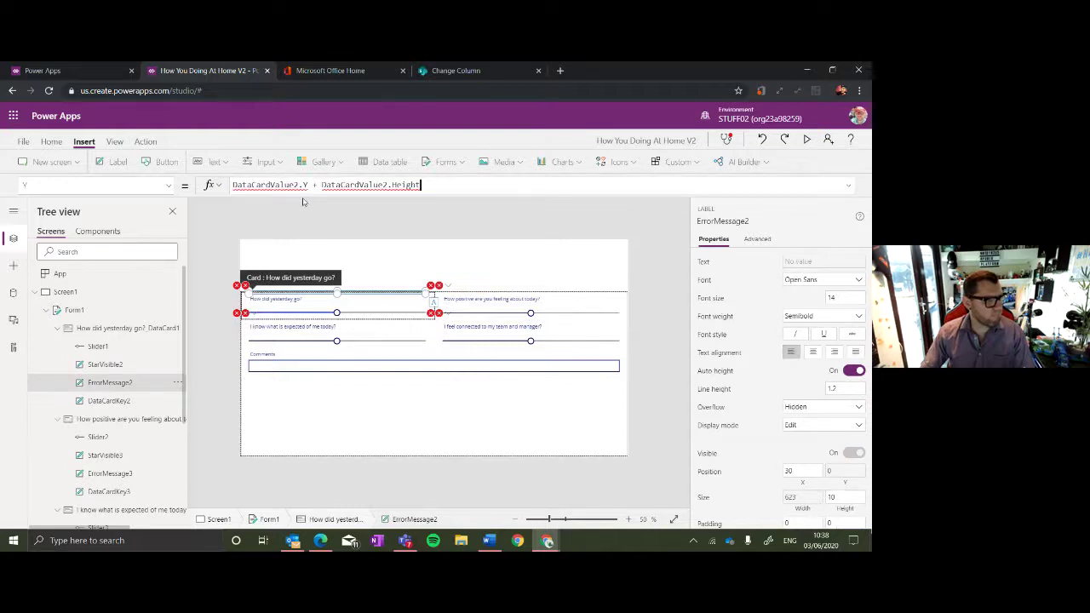
click(437, 192)
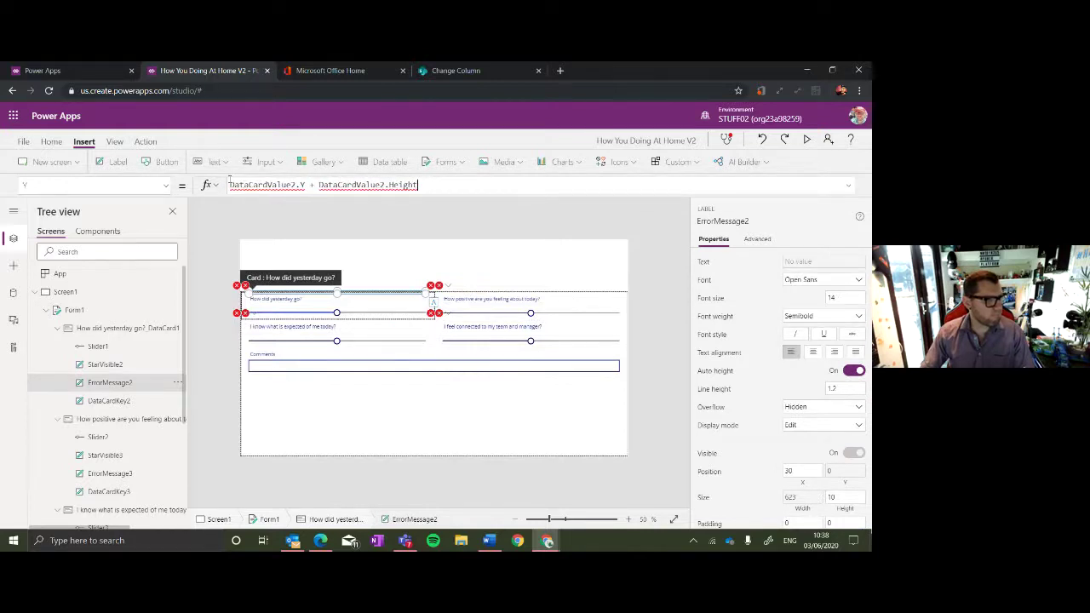
drag(447, 182, 247, 184)
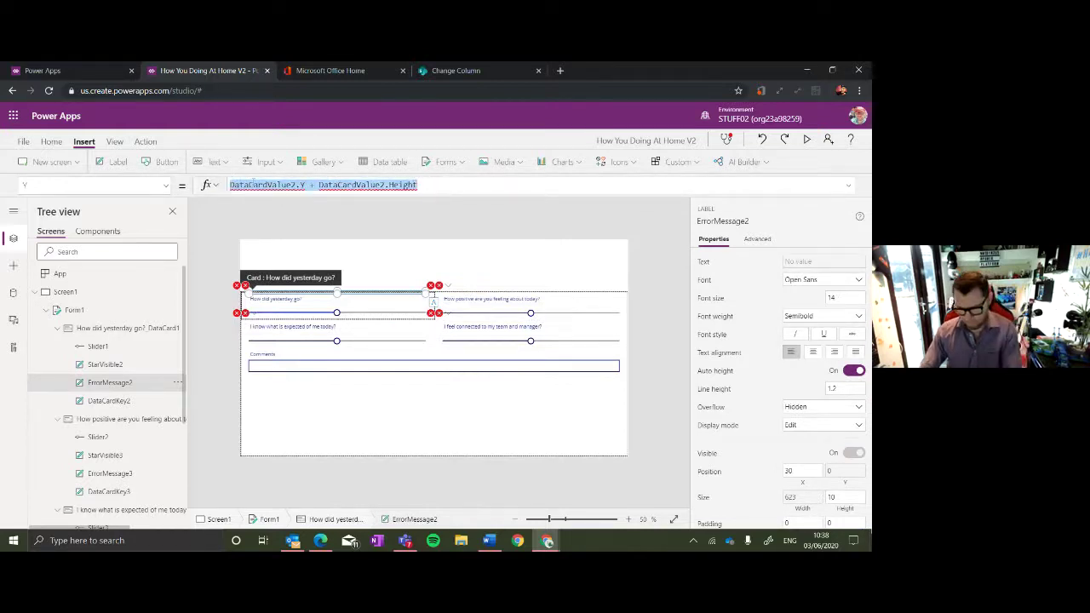
key(BackSpace)
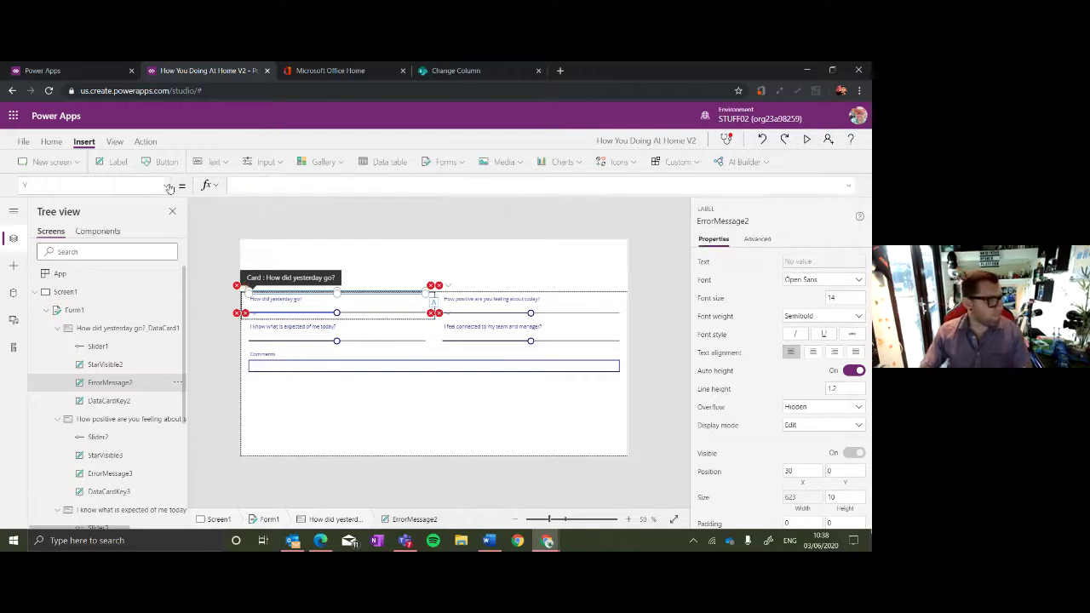
click(168, 187)
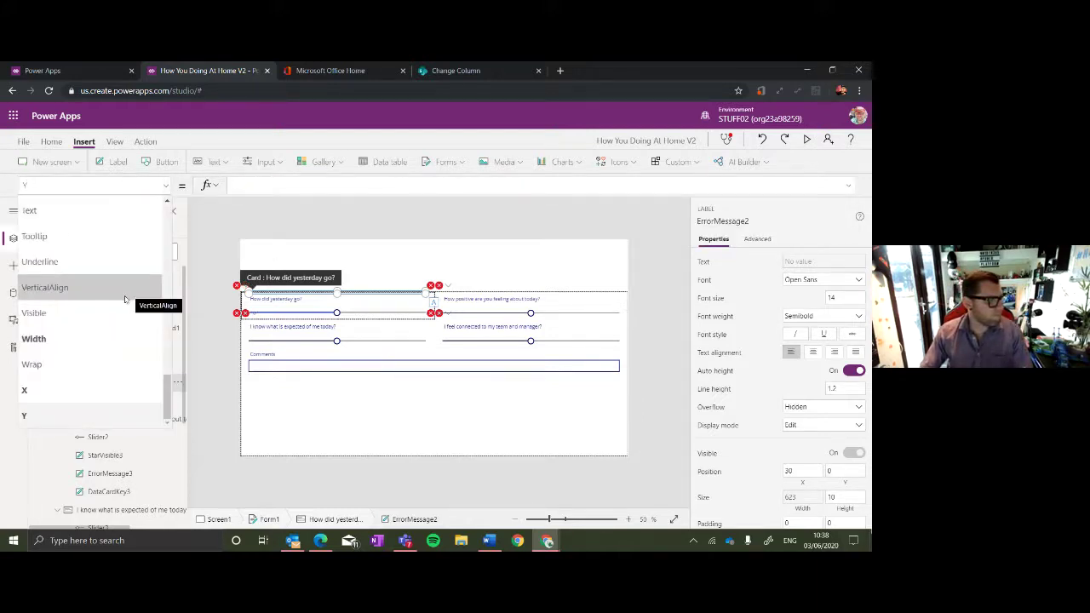
Set the Update property of the "How did yesterday go?" card to Slider1.Value.
click(290, 324)
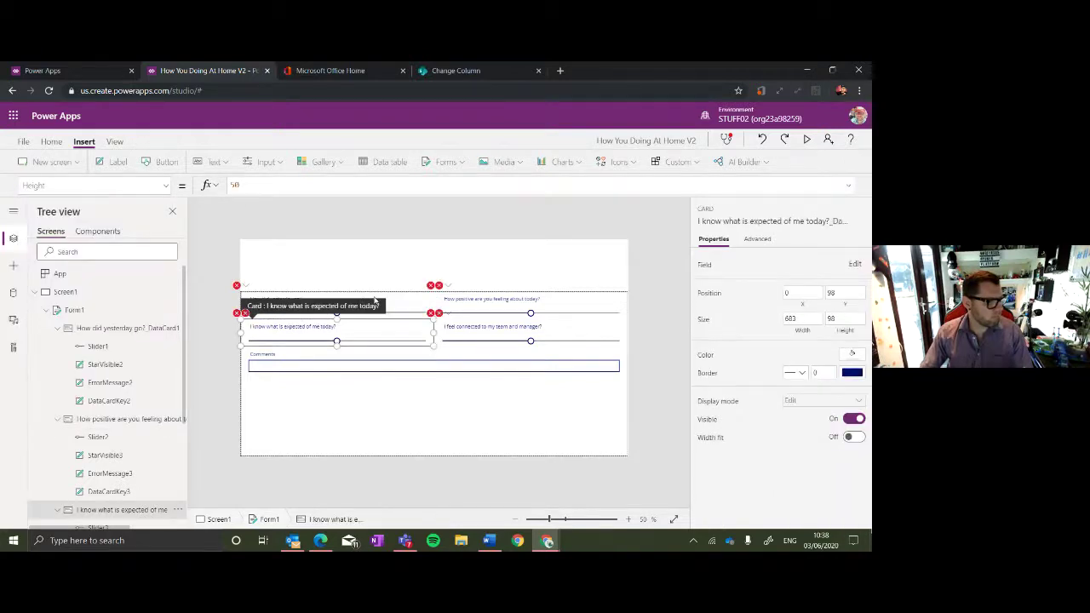
click(375, 300)
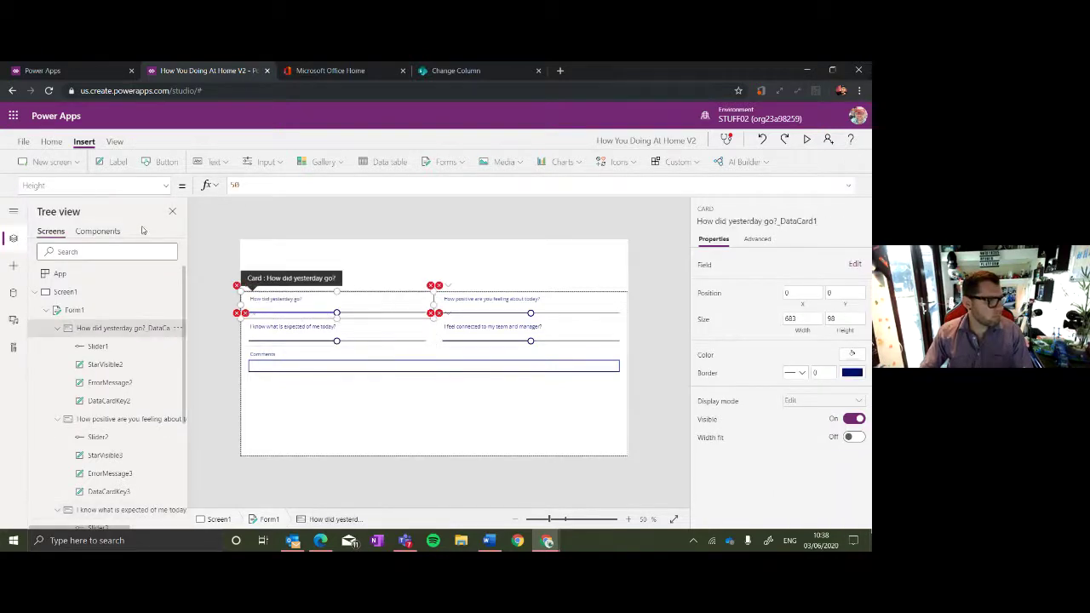
click(166, 192)
click(144, 287)
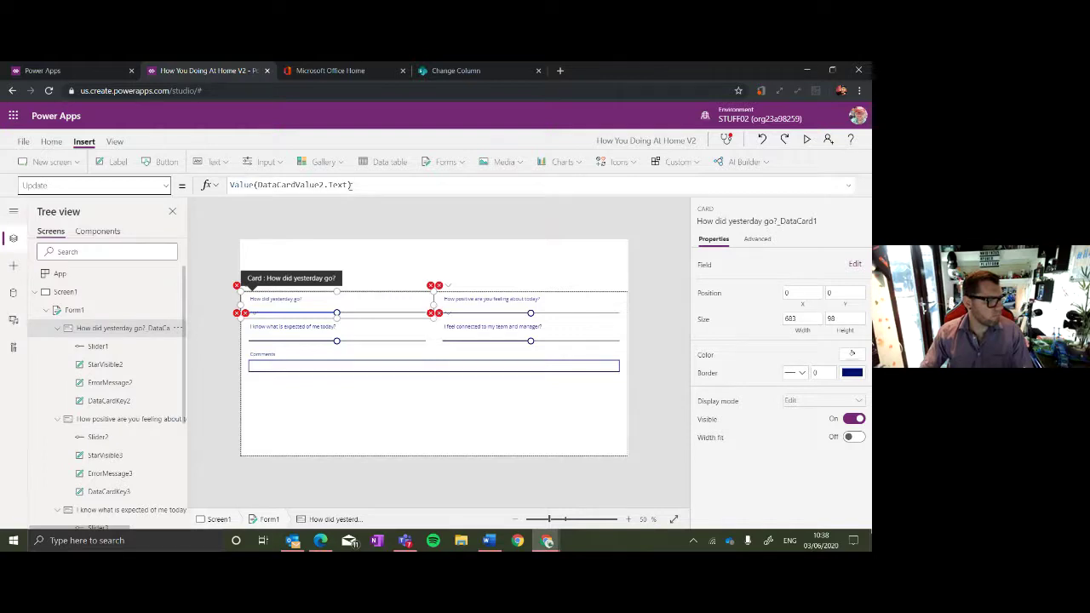
drag(351, 185, 230, 185)
key(BackSpace)
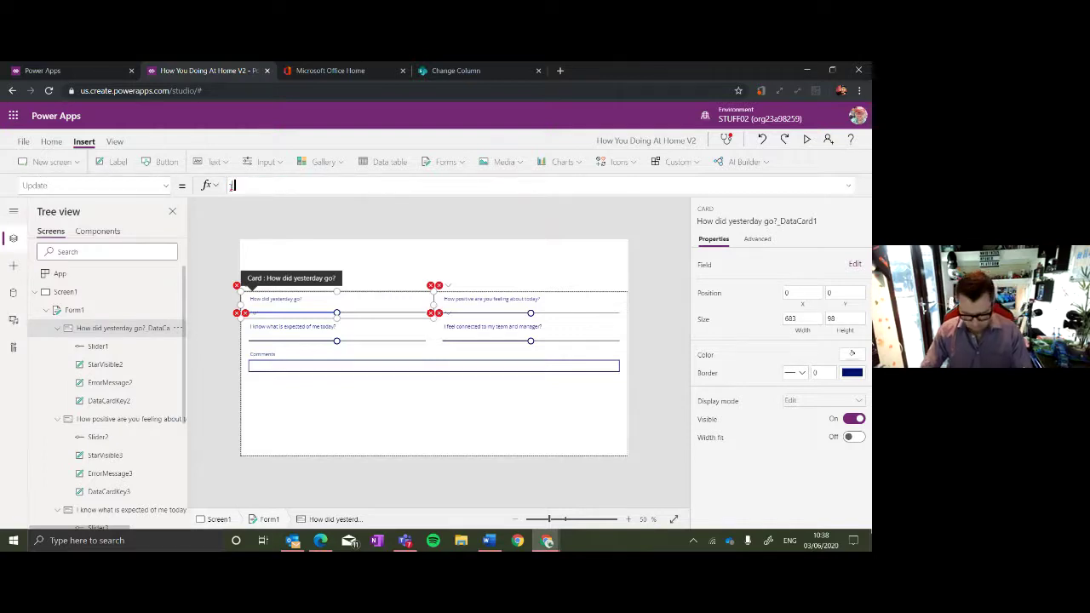
text(t)
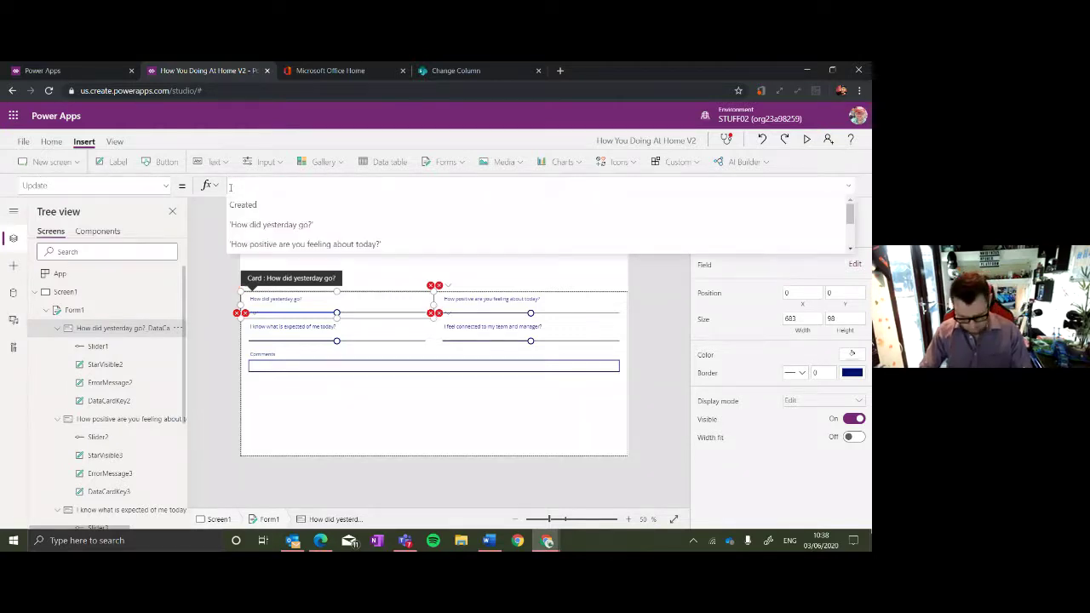
text(lider)
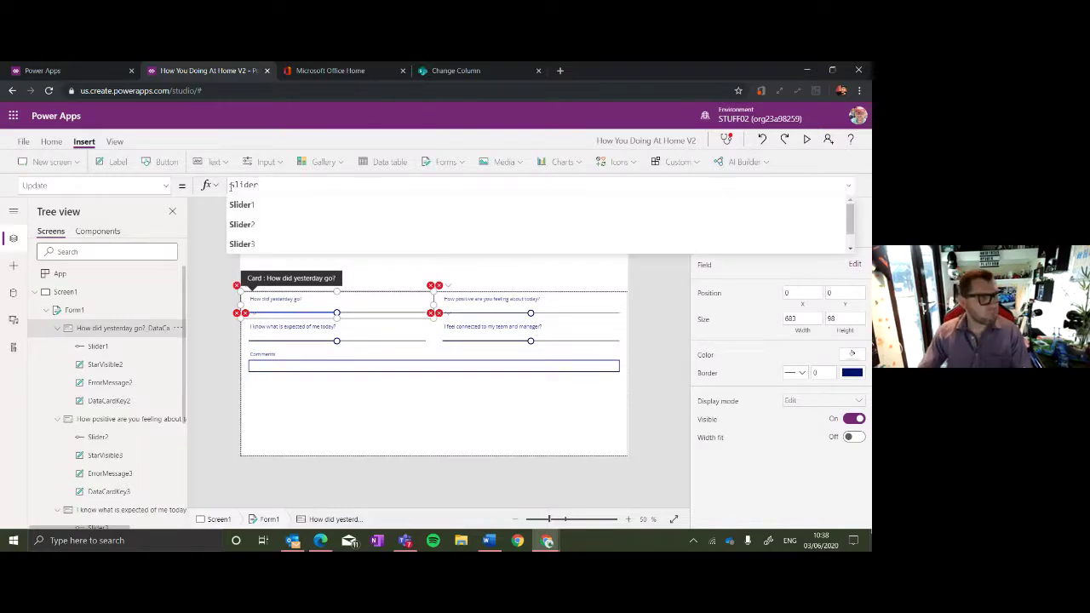
click(245, 204)
text(.va)
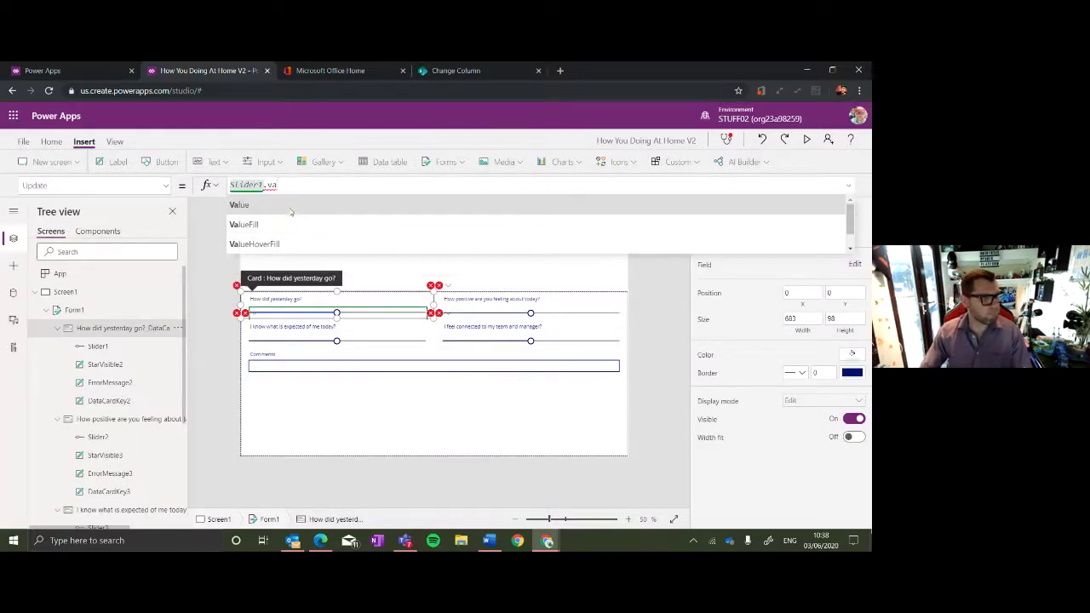
click(289, 213)
Clear the broken Y formula of the error message label in the "How positive are you feeling about today?" card.
click(446, 287)
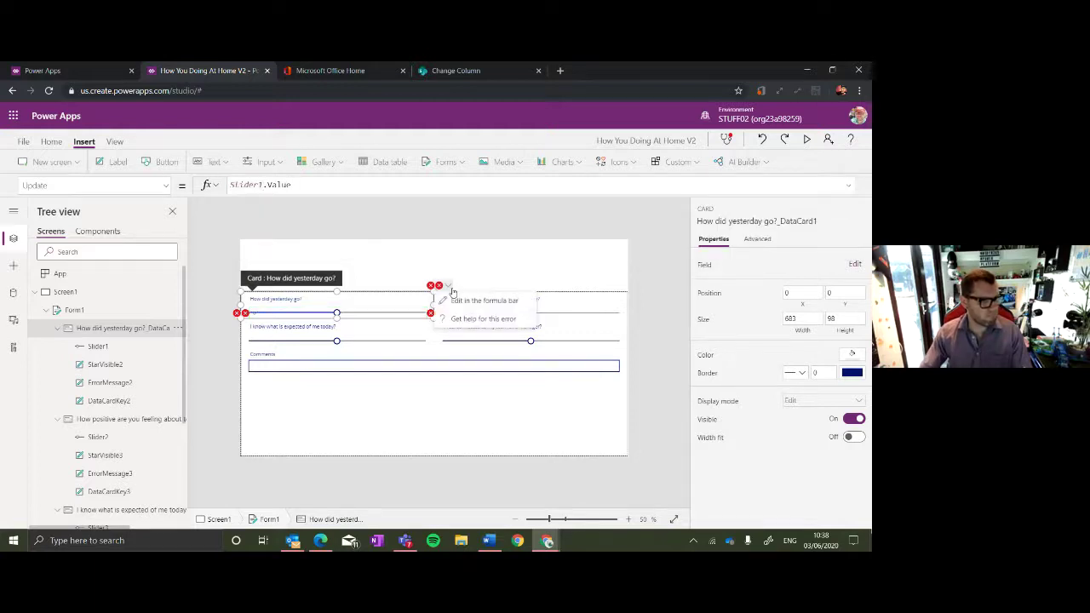
click(460, 301)
drag(427, 187, 220, 189)
key(BackSpace)
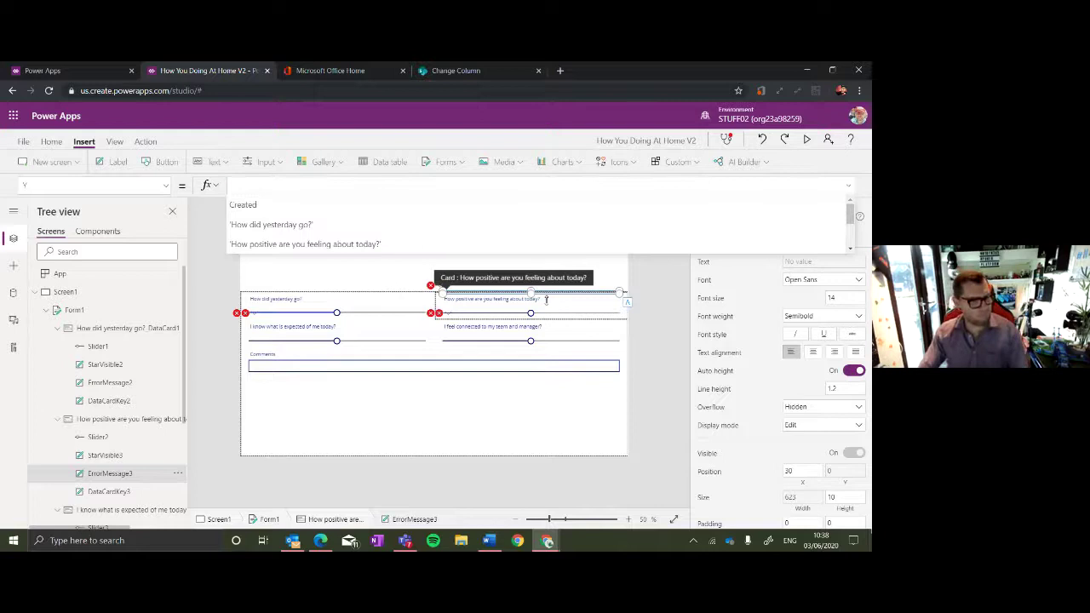
click(601, 315)
click(605, 293)
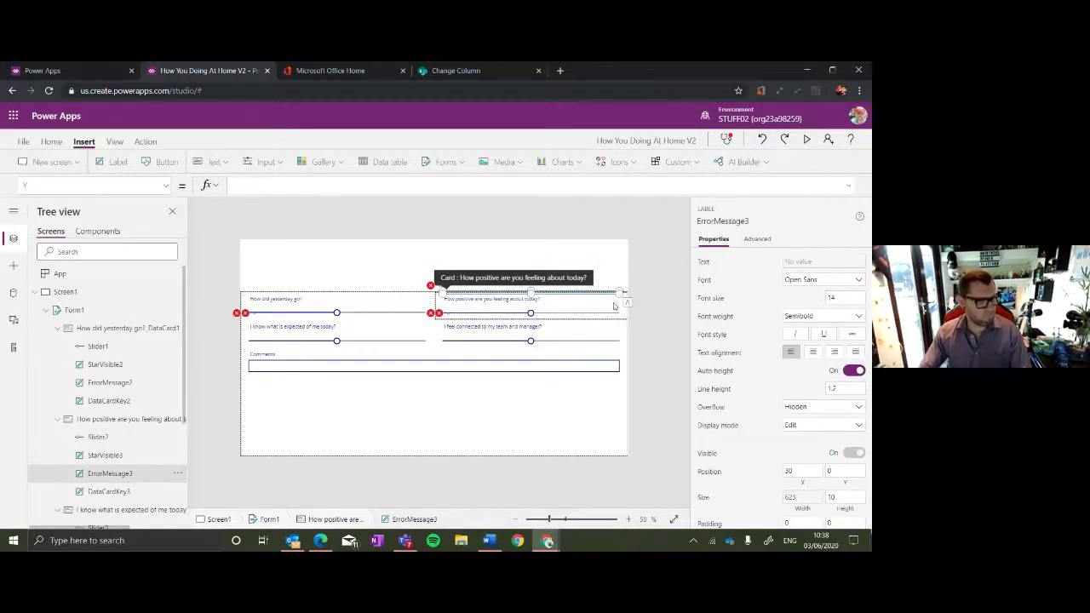
Replace the Update formula of the "How positive are you feeling about today?" card with a reference to its slider.
click(622, 308)
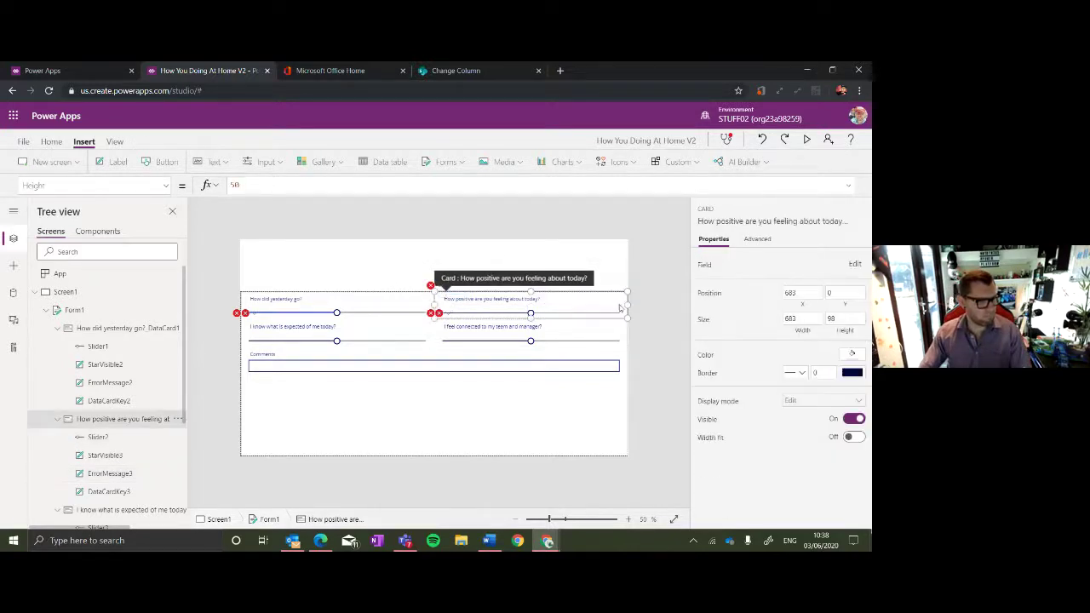
click(167, 186)
click(117, 285)
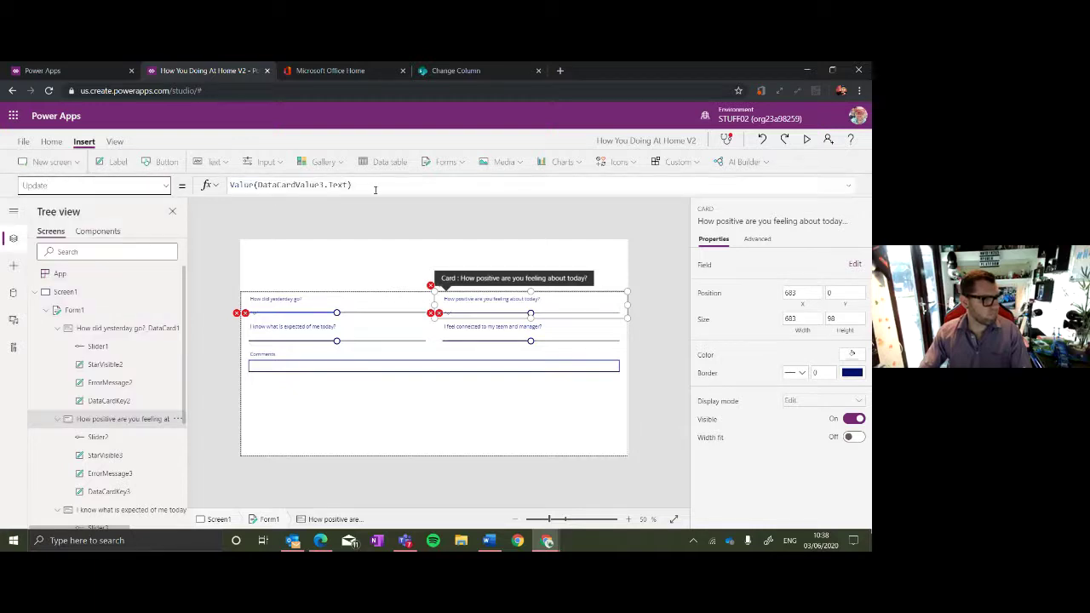
drag(375, 189, 228, 186)
text(Sl)
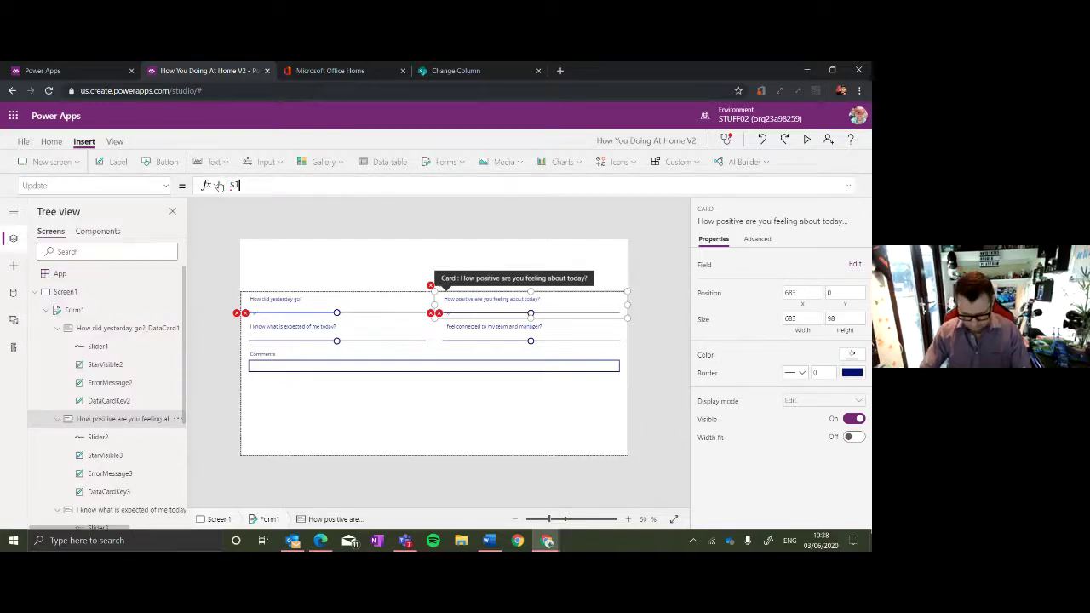
Set the Update property of the "How positive are you feeling about today?" card to Slider2.Value.
text(ide)
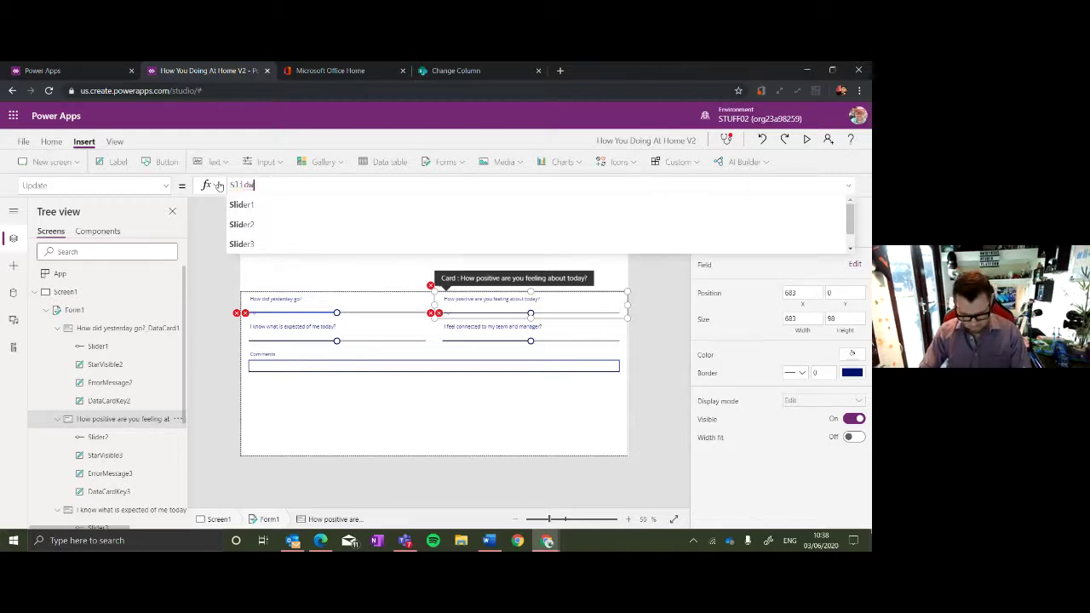
key(Escape)
text(er2.)
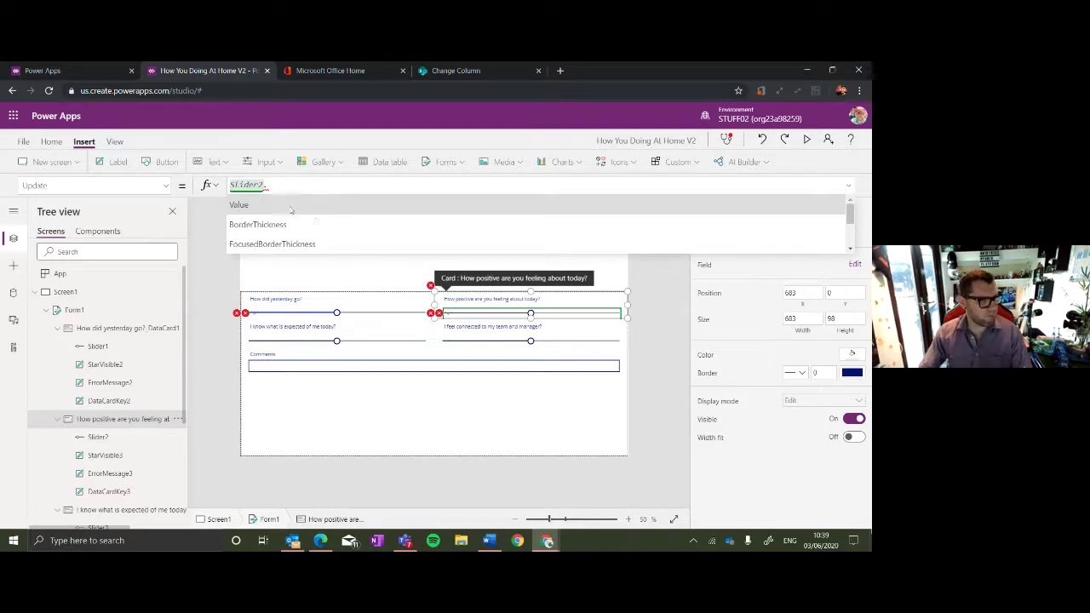
click(498, 367)
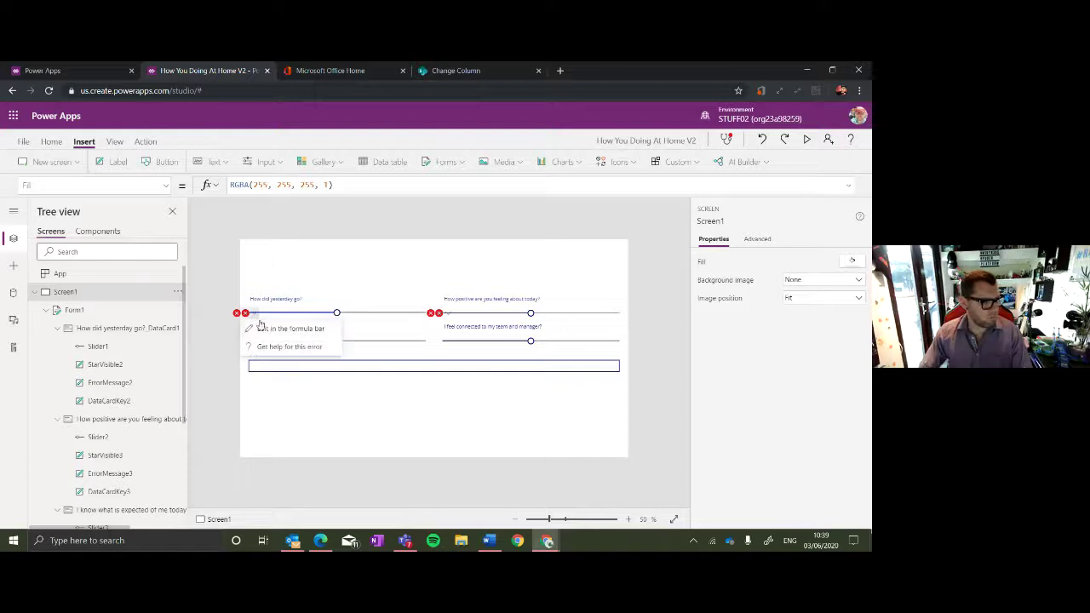
Clear the broken Y formula of the error message label in the "I know what is expected of me today?" card.
click(275, 326)
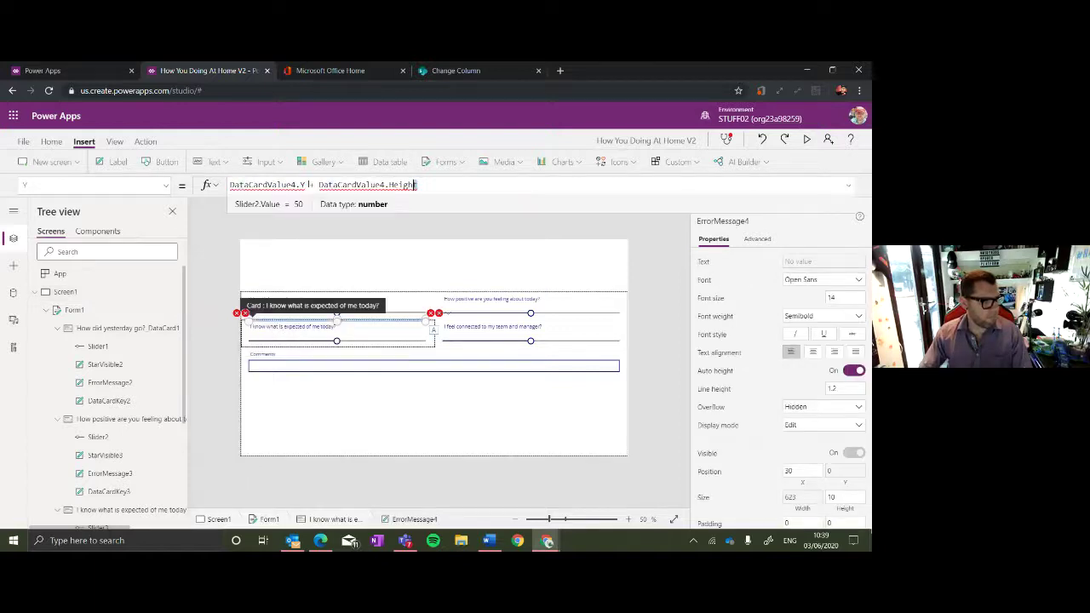
drag(421, 185, 218, 188)
key(BackSpace)
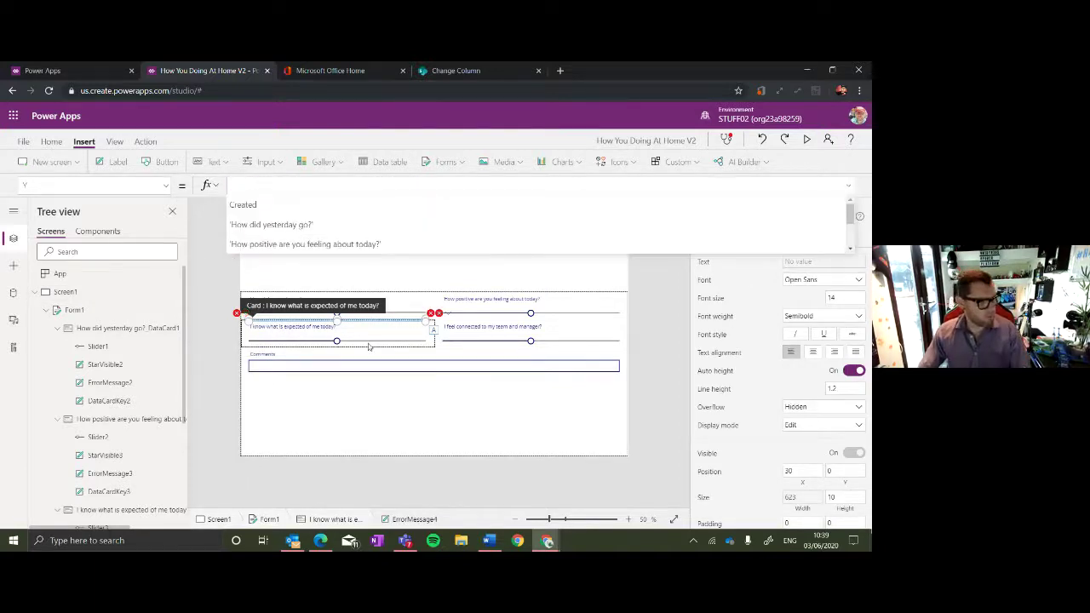
Set the Update property of the "I know what is expected of me today?" card to Slider3.Value.
click(434, 346)
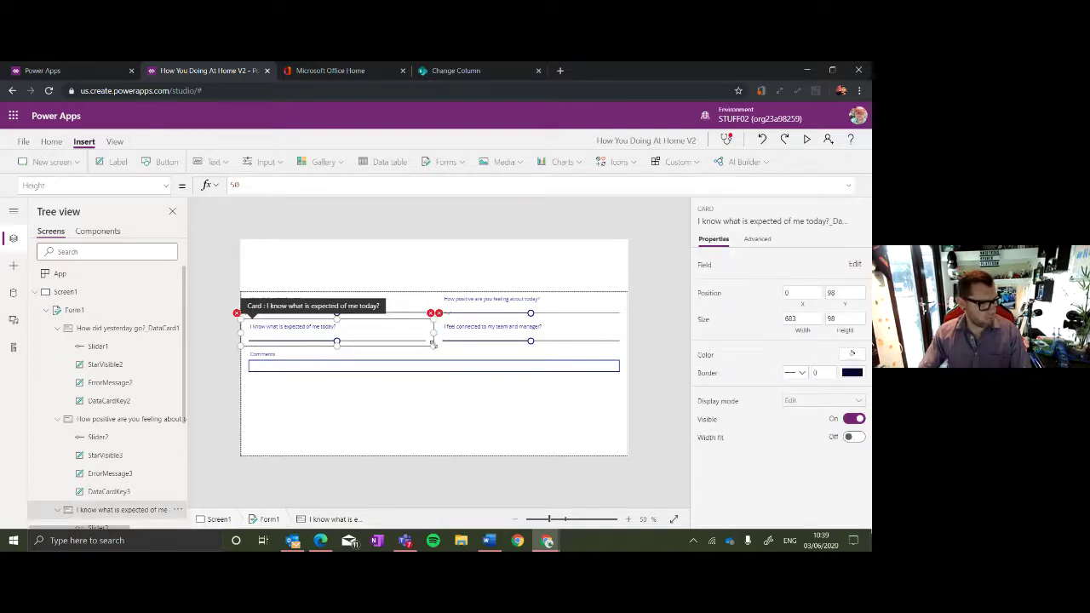
click(166, 185)
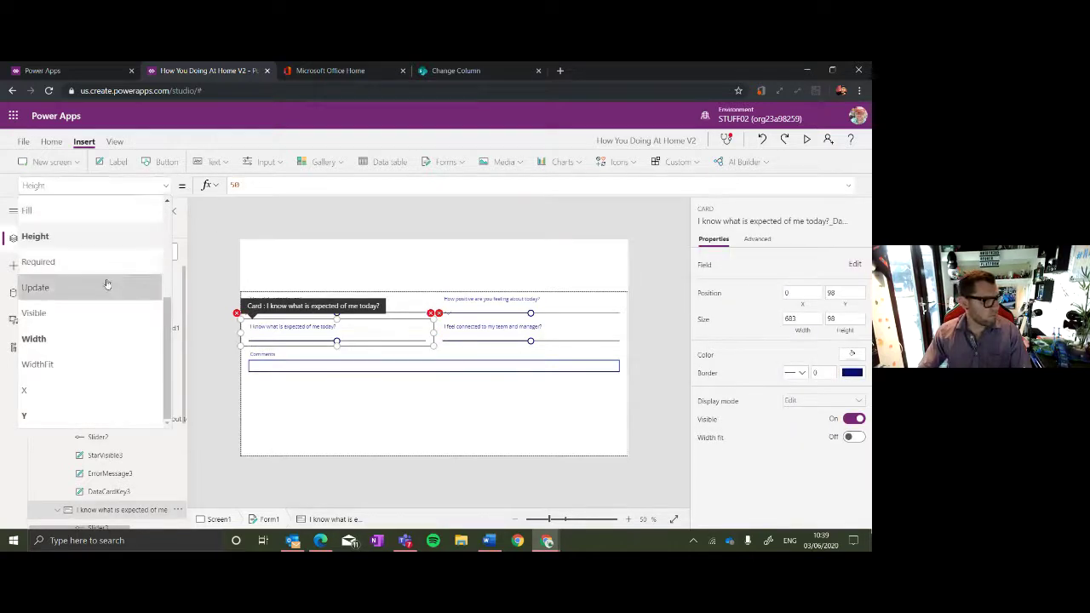
click(102, 287)
drag(366, 185, 189, 187)
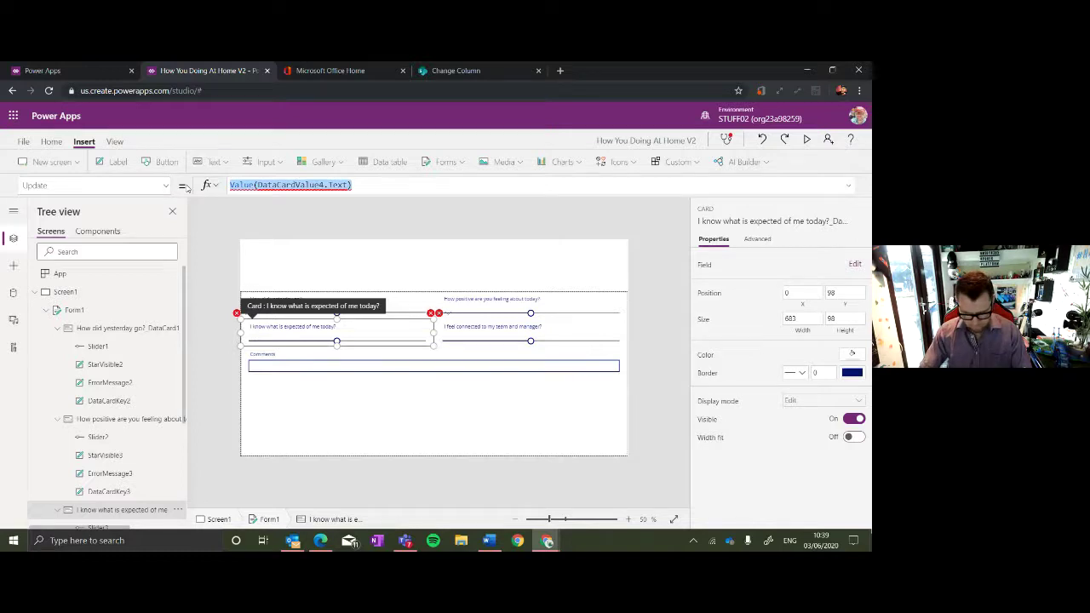
text(Slider3.)
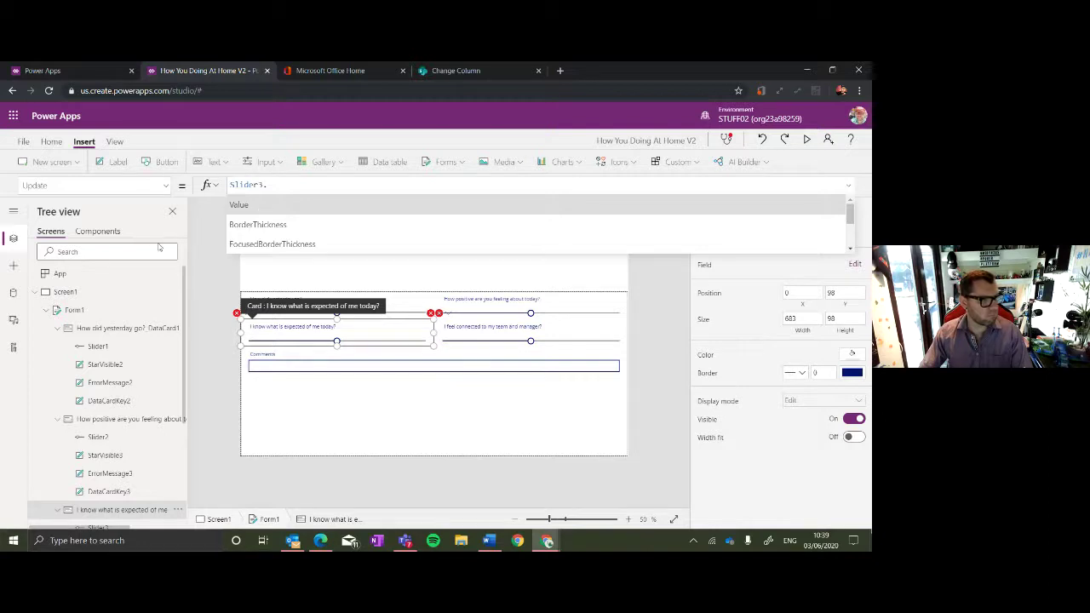
click(197, 242)
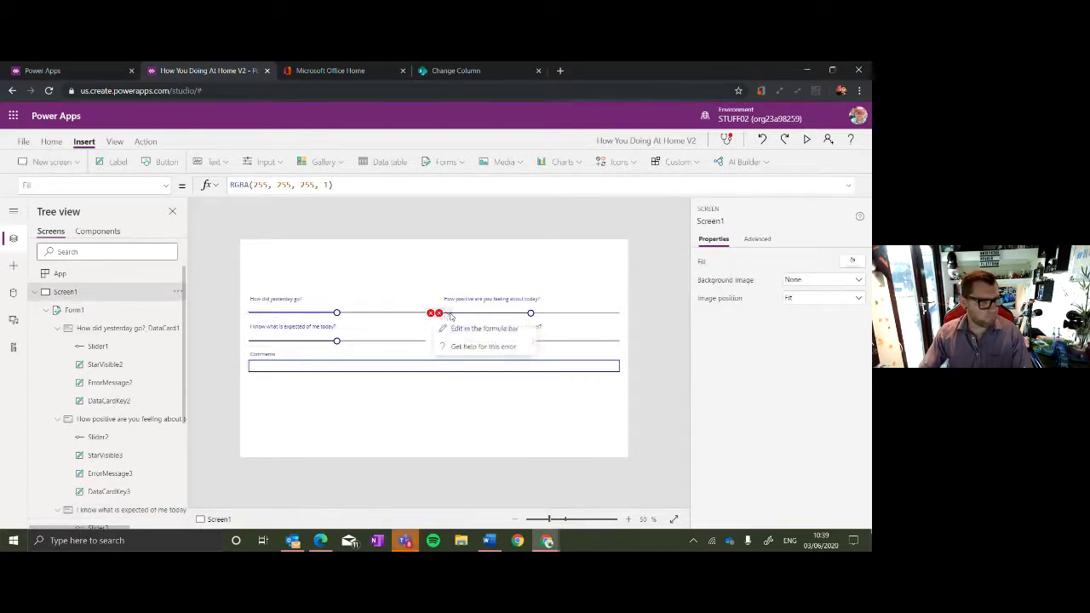
Clear the broken Y formula of the error message label in the "I feel connected to my team and manager?" card.
click(455, 325)
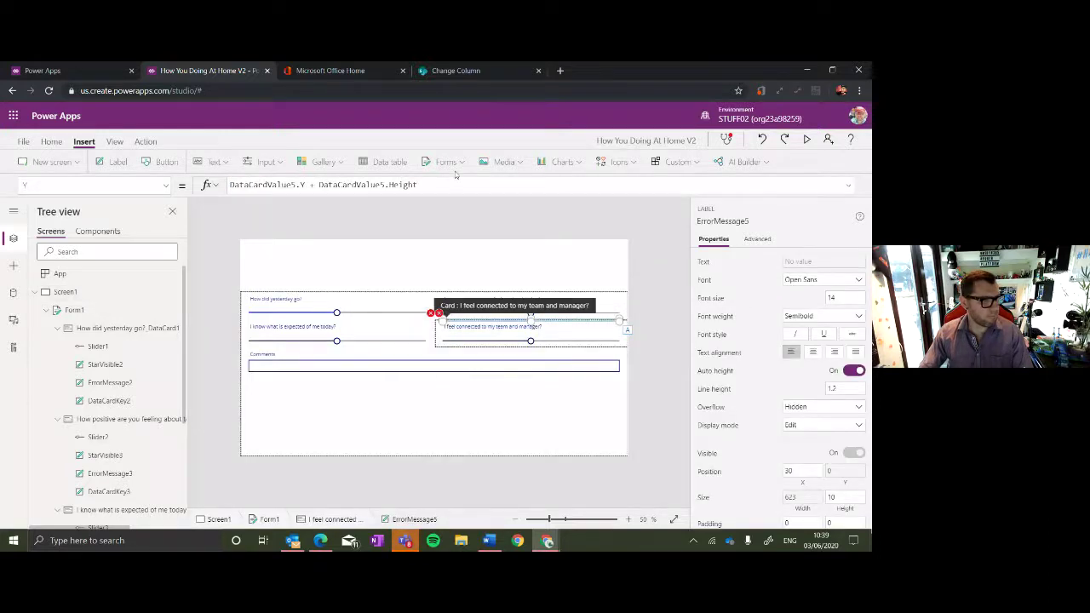
drag(419, 184, 216, 187)
key(BackSpace)
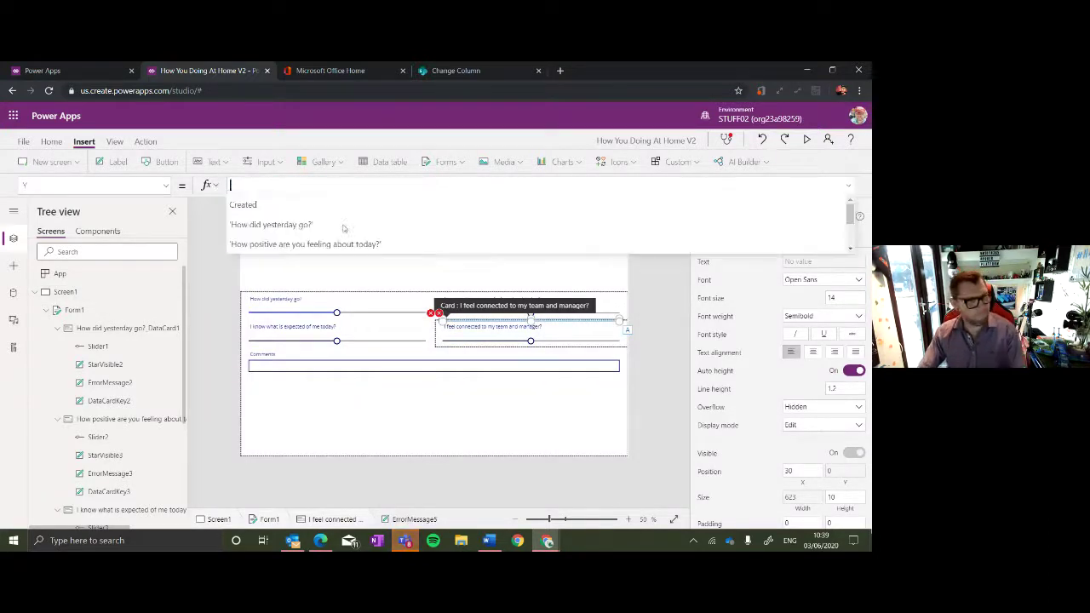
Set the Update property of the "I feel connected to my team and manager?" card to Slider4.Value.
click(623, 348)
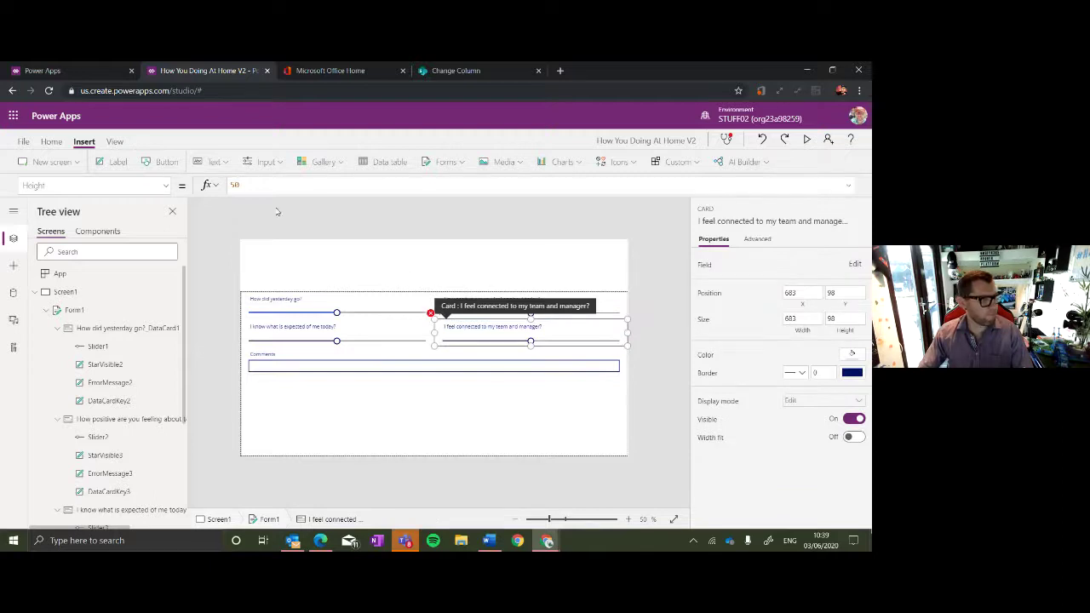
click(167, 186)
click(51, 287)
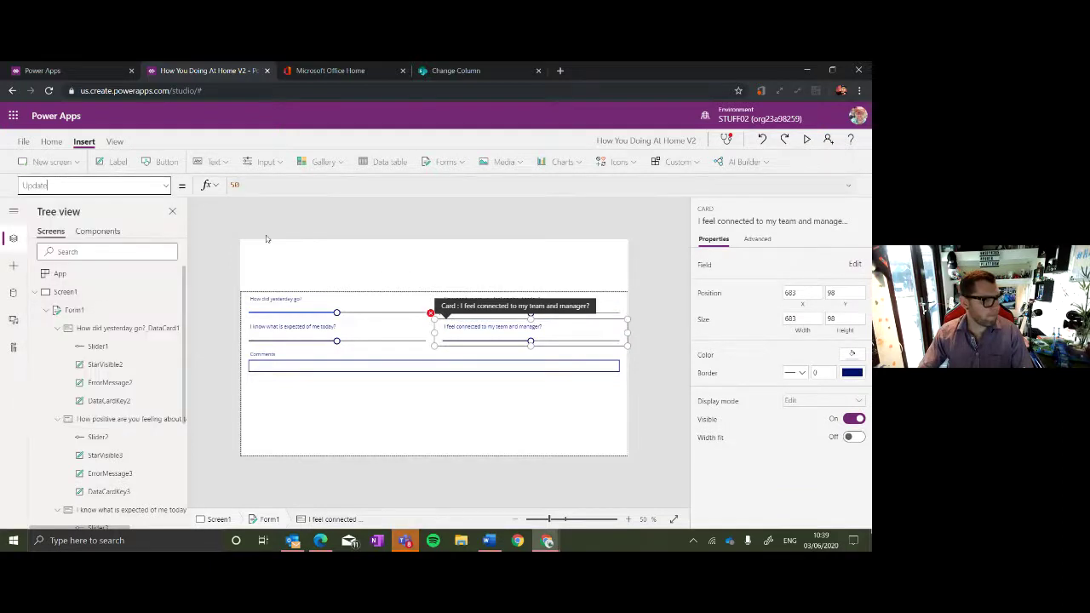
drag(381, 185, 208, 187)
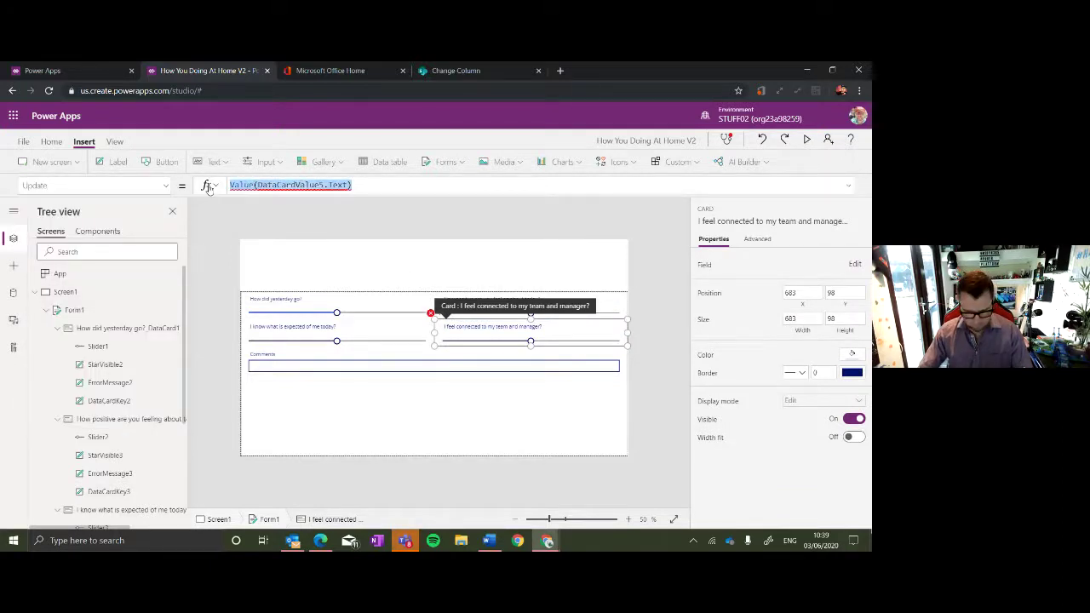
text(Slider4)
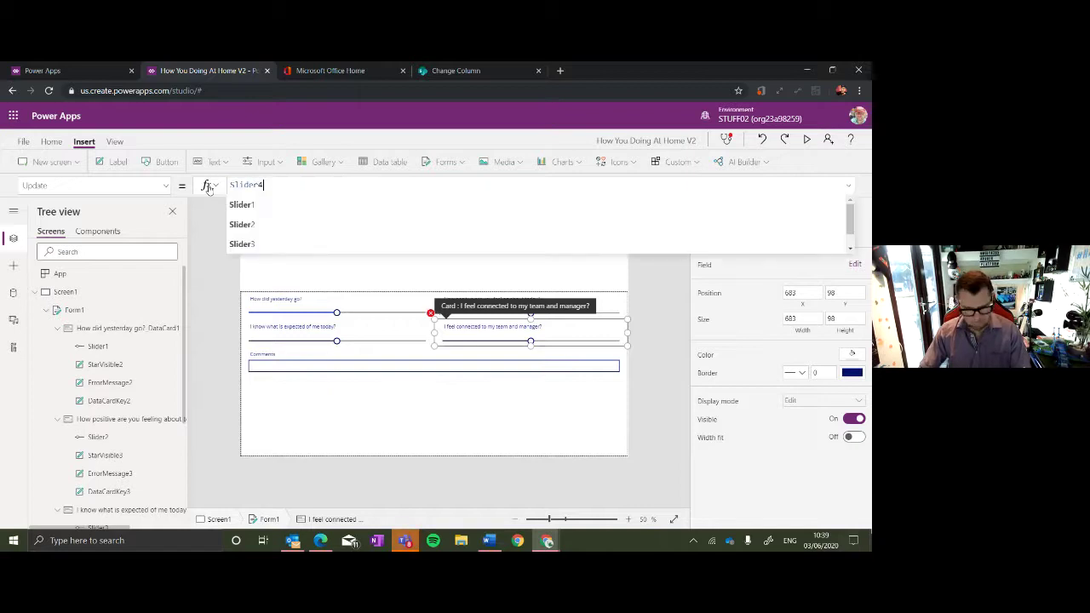
text(.)
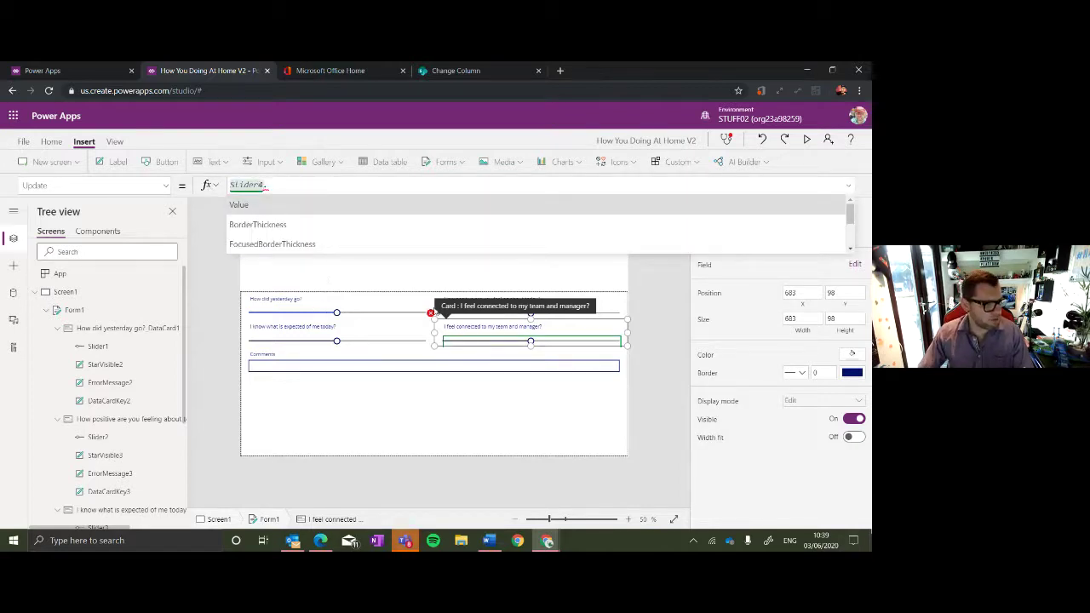
key(Tab)
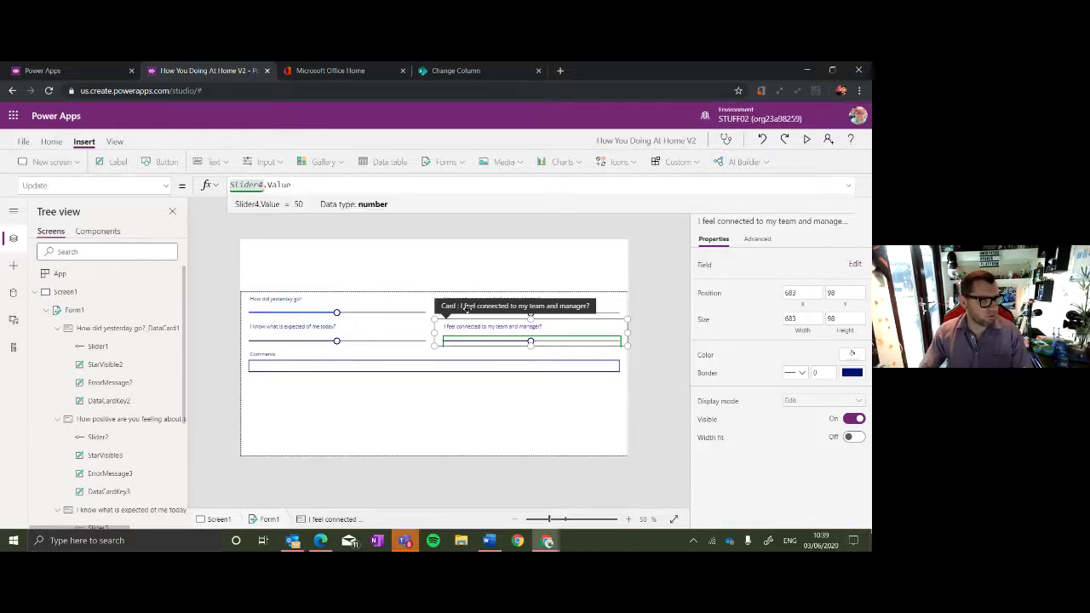
click(569, 265)
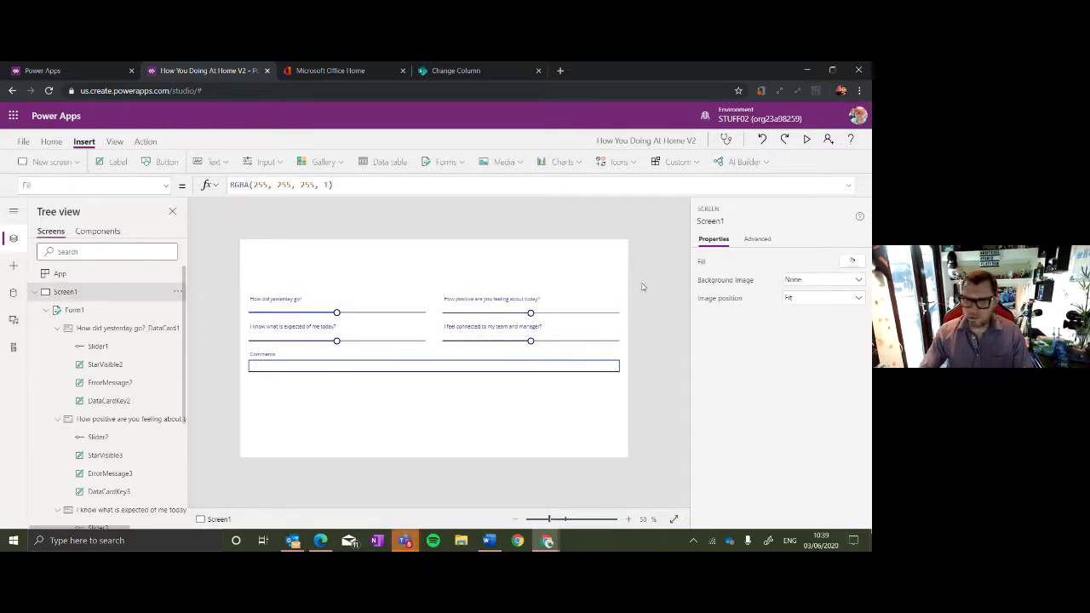
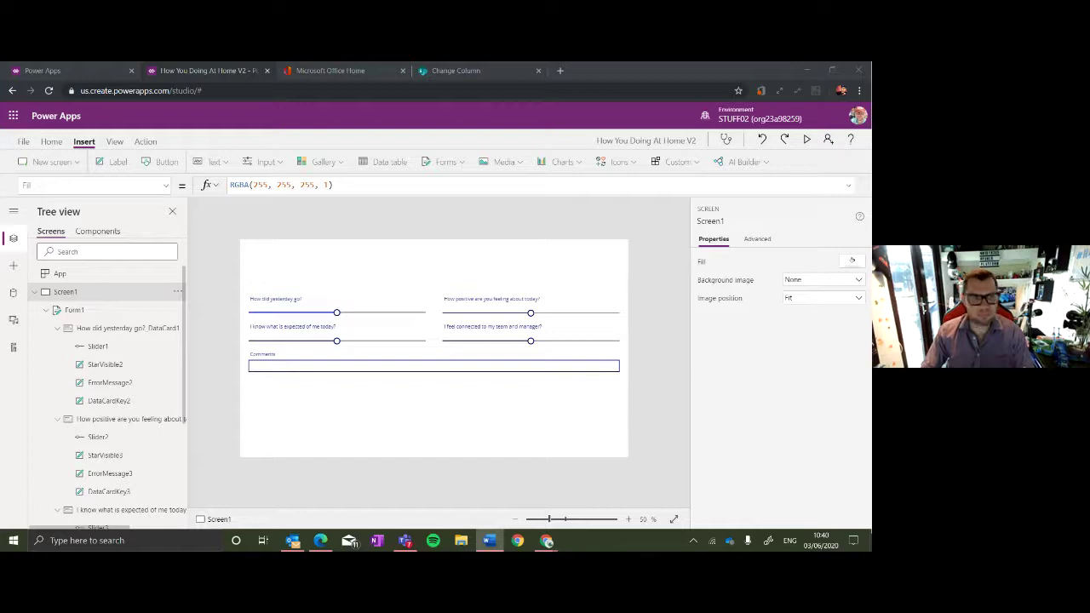
Place a button in the form's lower right corner at about X 1155, Y 705 and label it Submit.
click(494, 455)
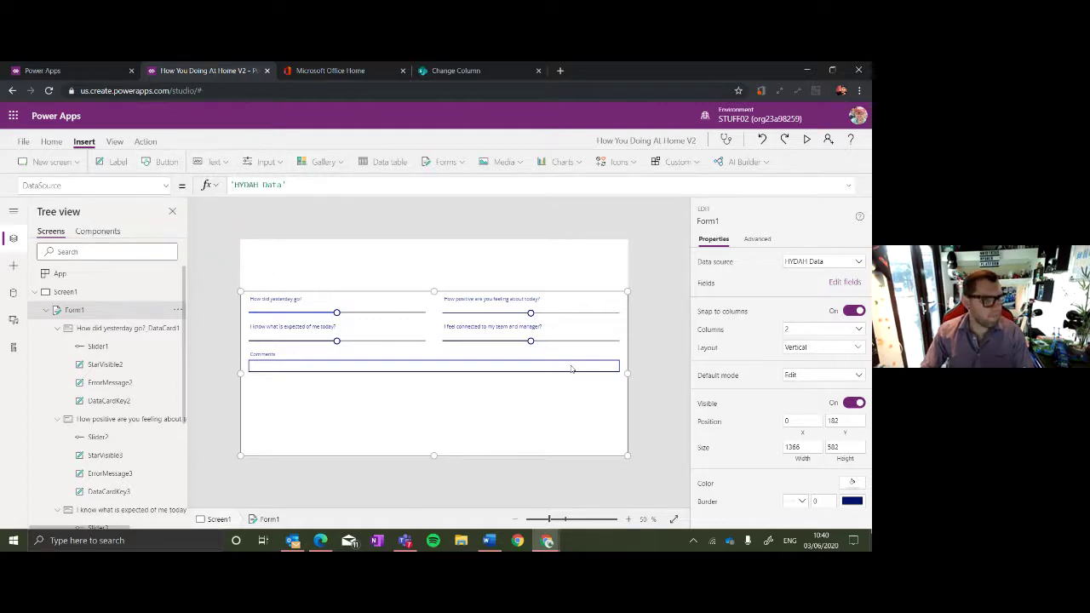
drag(290, 262, 603, 446)
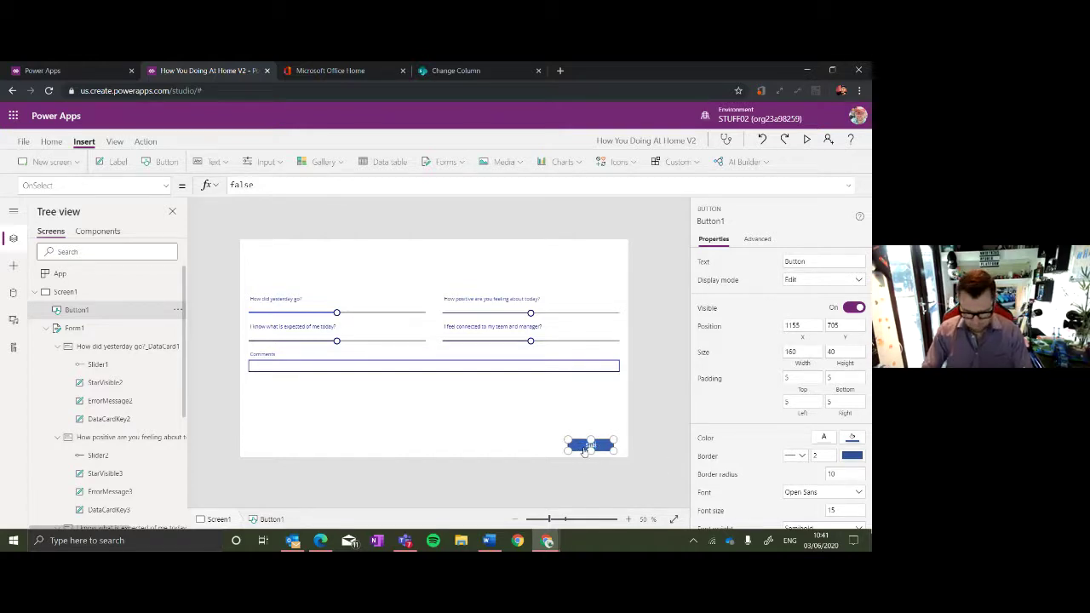
click(653, 422)
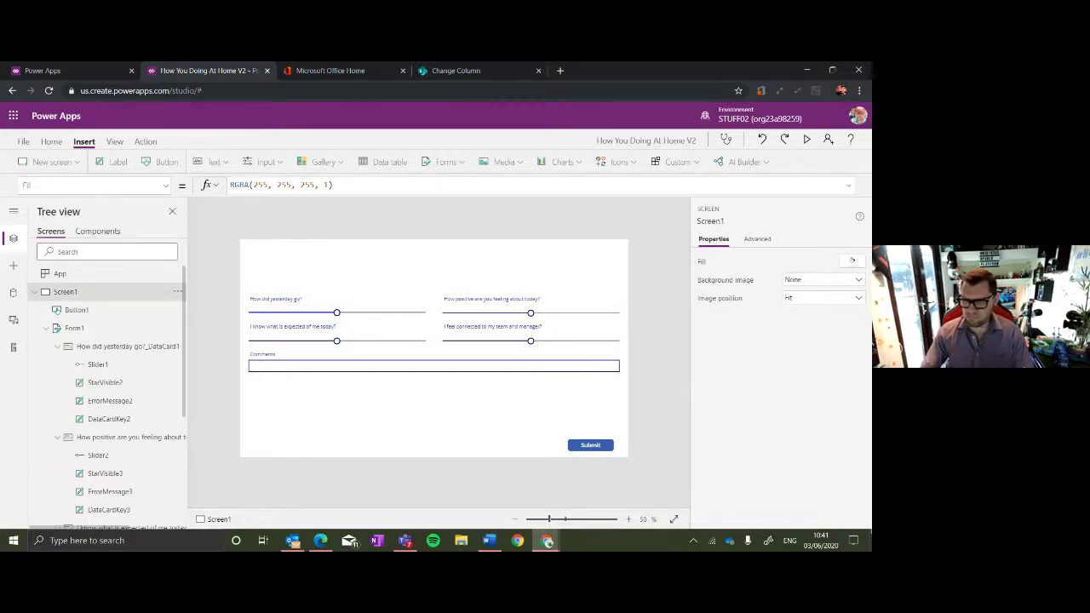
Set the Submit button's OnSelect formula to SubmitForm(Form1).
click(612, 444)
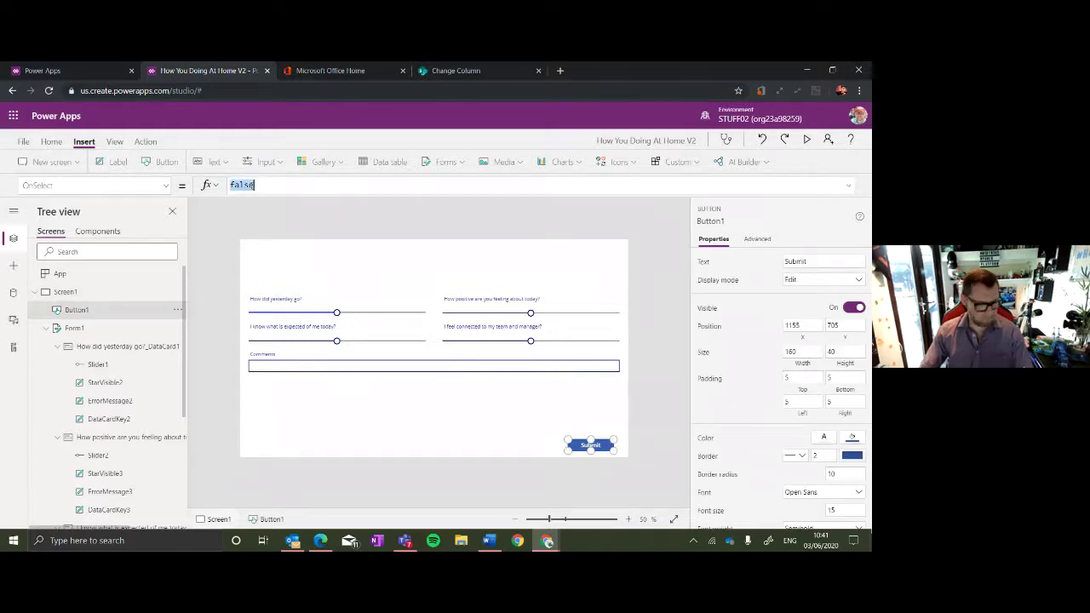
text(Su)
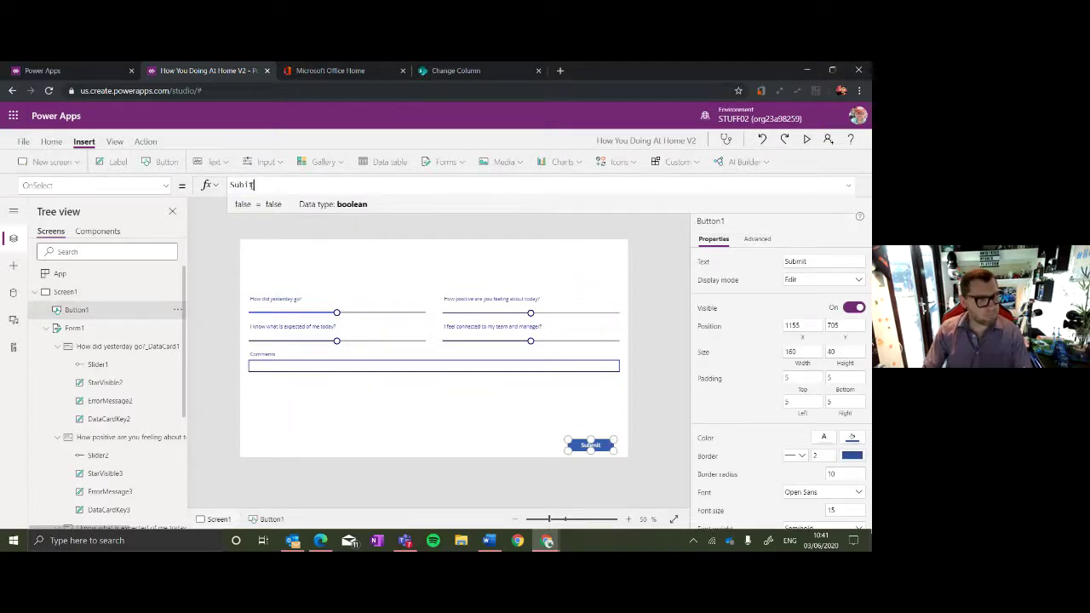
text(bmit)
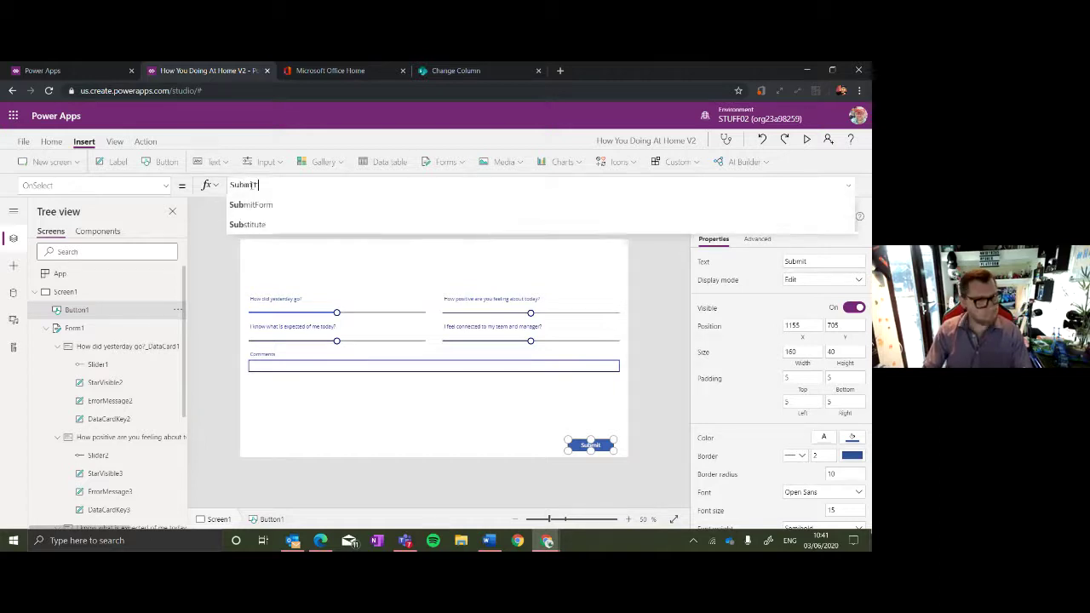
key(Tab)
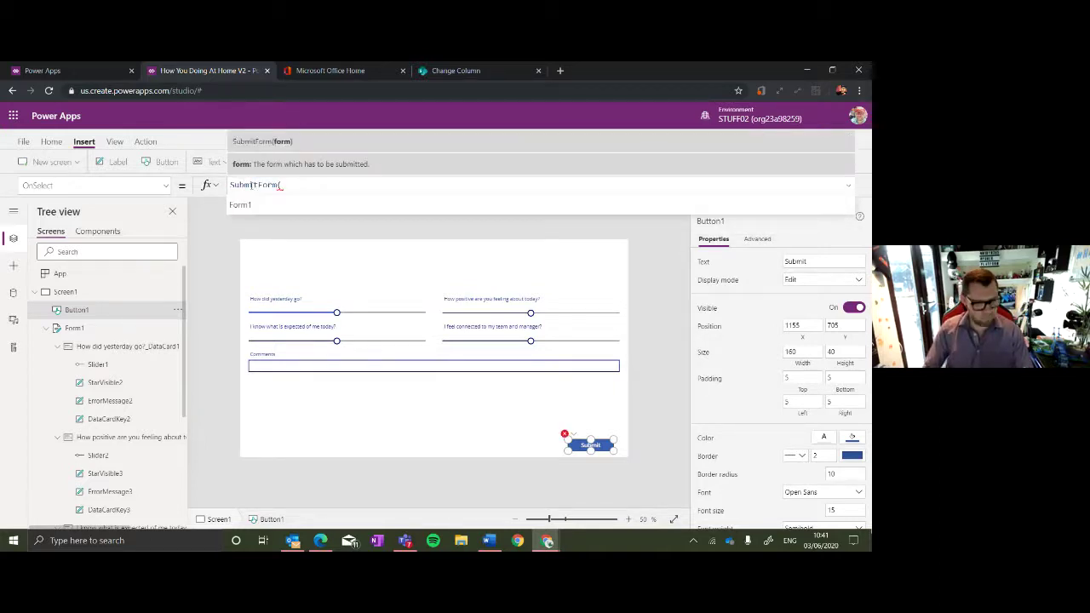
text(Form1)
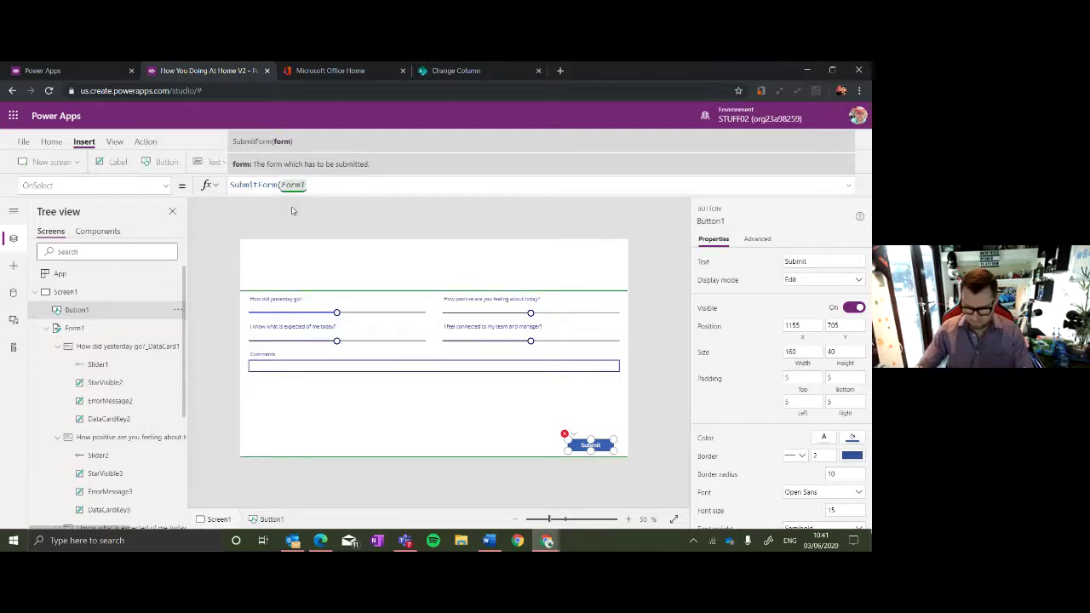
text())
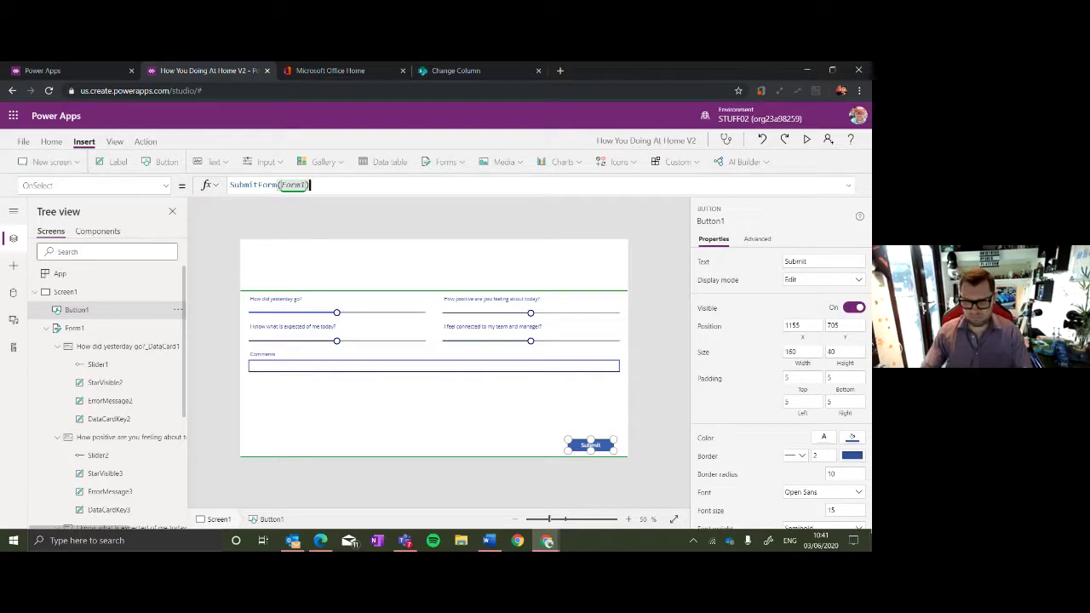
key(alt+Tab)
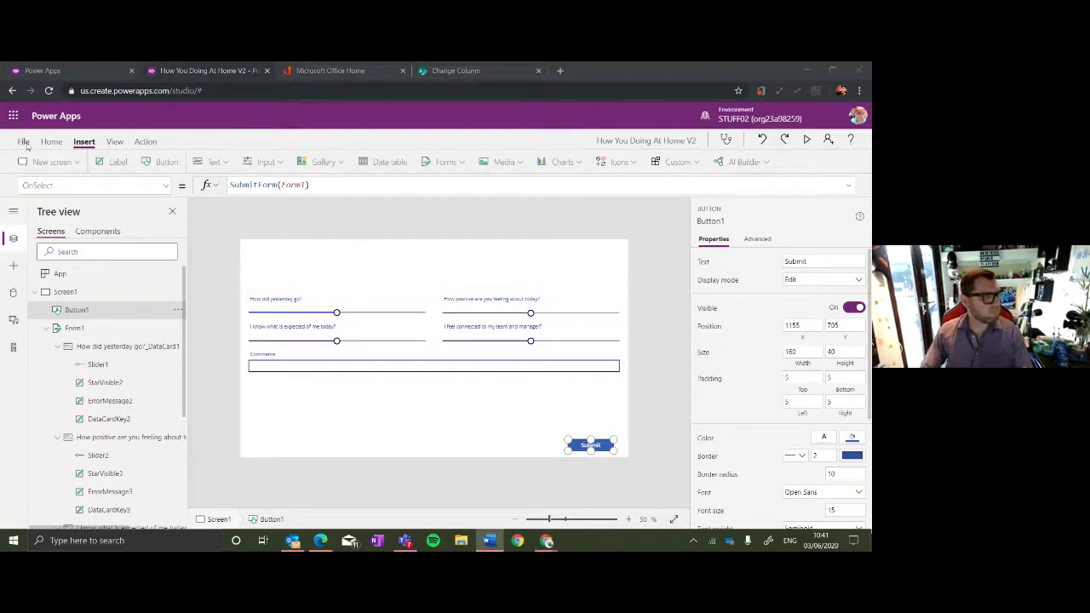
In the app settings, choose a dark red icon background and load the how-you-doing-at-home-icon image as the app icon.
click(23, 142)
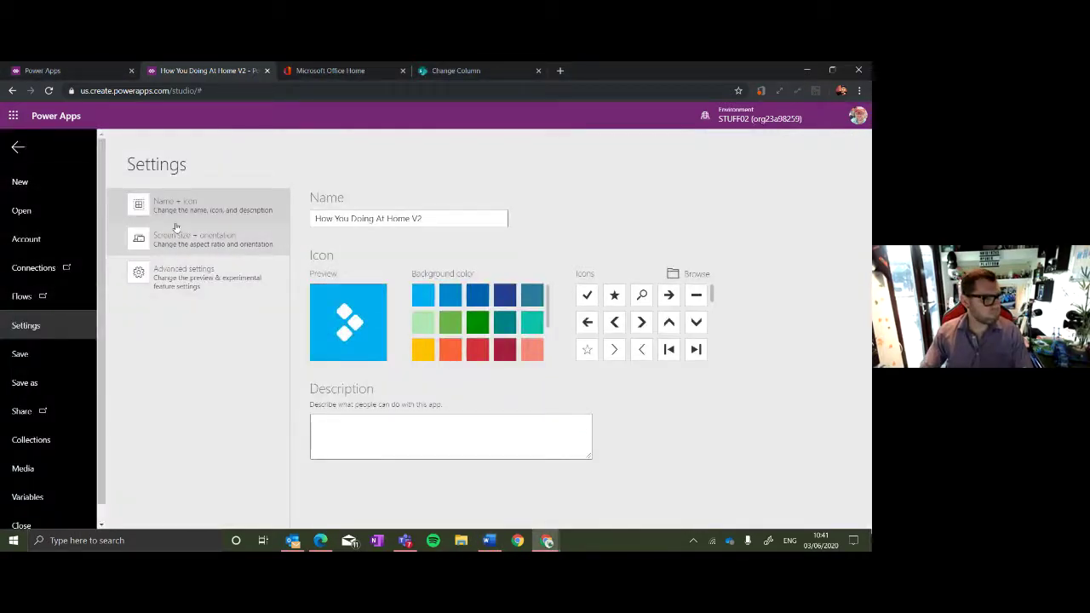
click(505, 349)
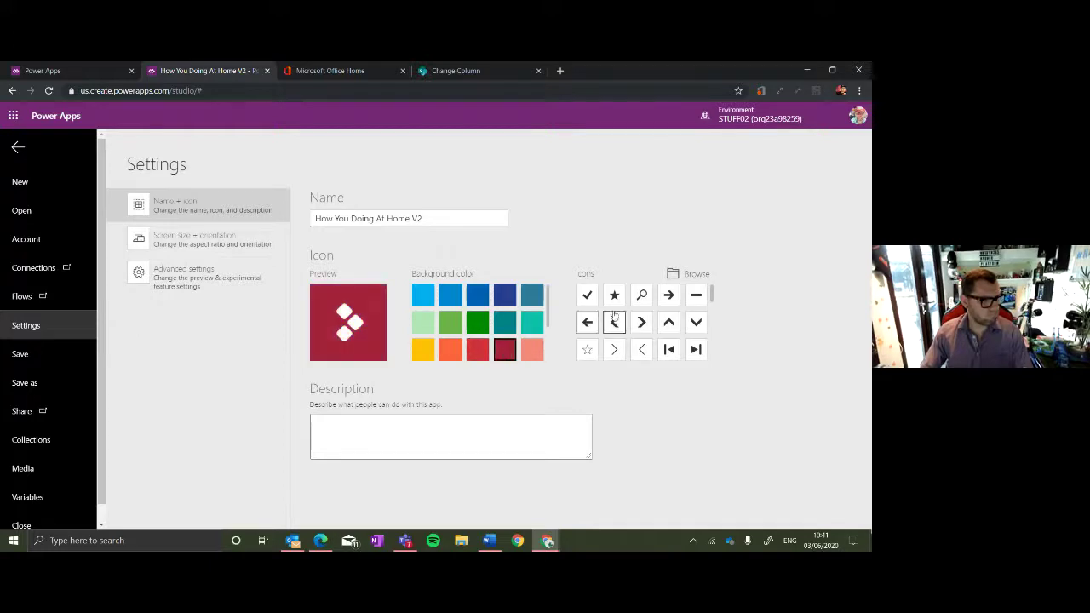
click(682, 275)
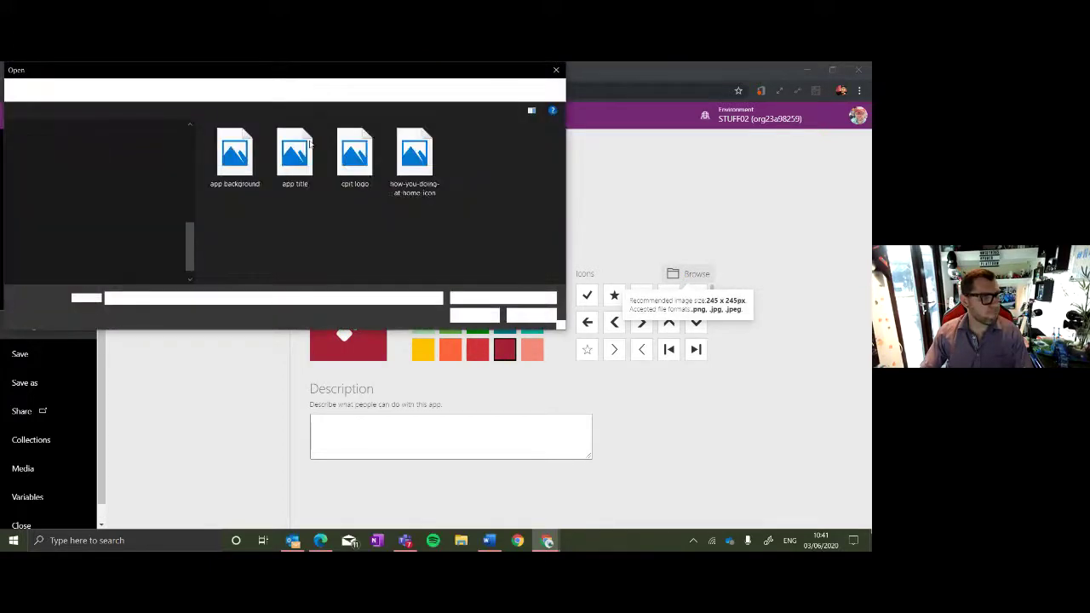
click(414, 153)
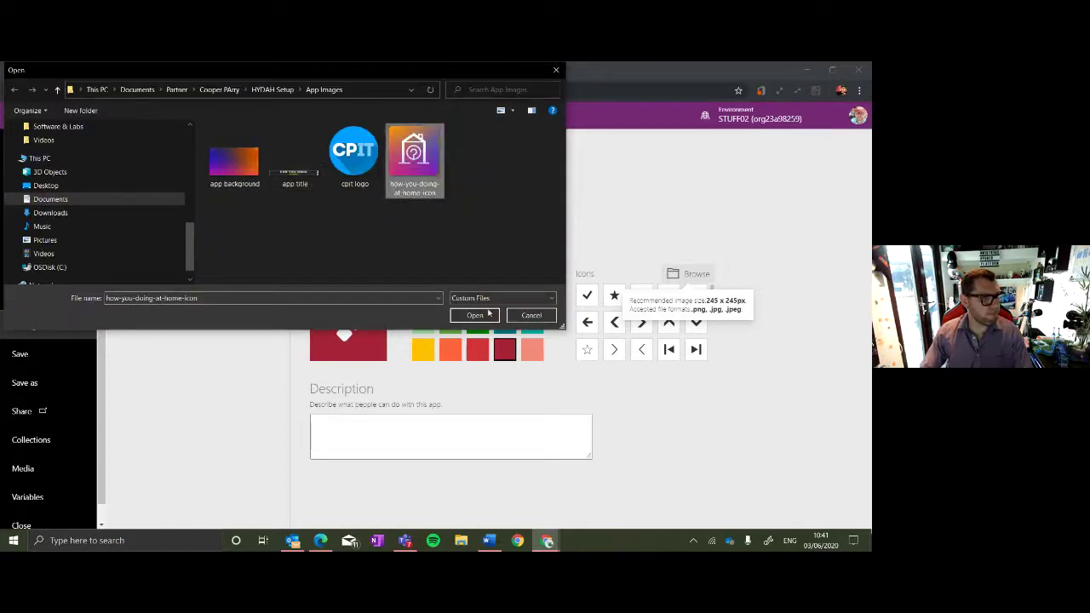
click(475, 315)
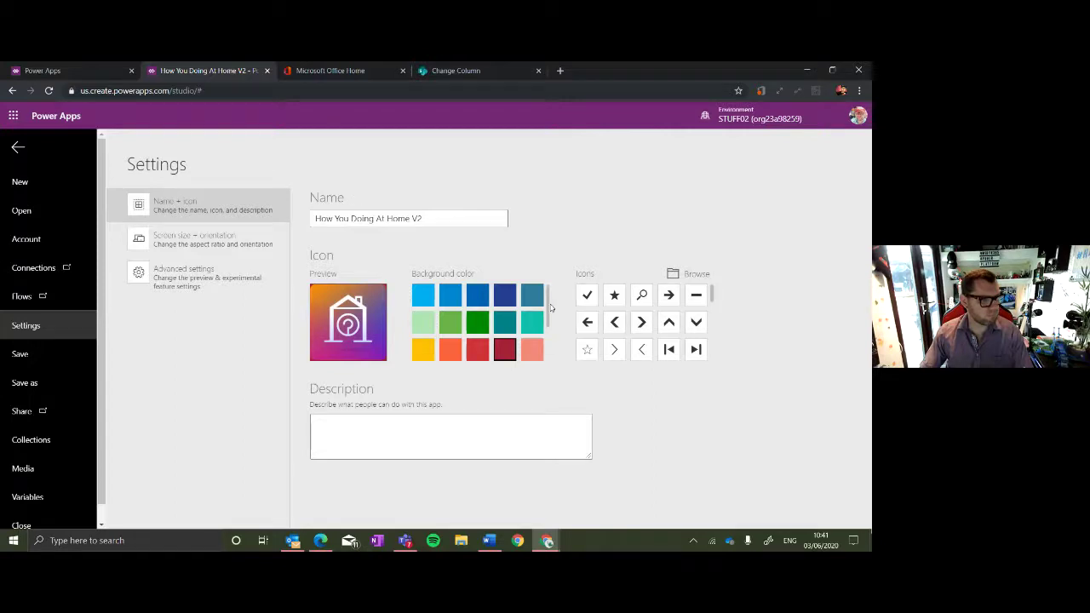
Change the app icon's background to orange and save the app to the cloud as How You Doing At Home V2.
mouse_move(549, 308)
mouse_down()
mouse_move(550, 336)
mouse_move(548, 297)
mouse_up()
click(460, 354)
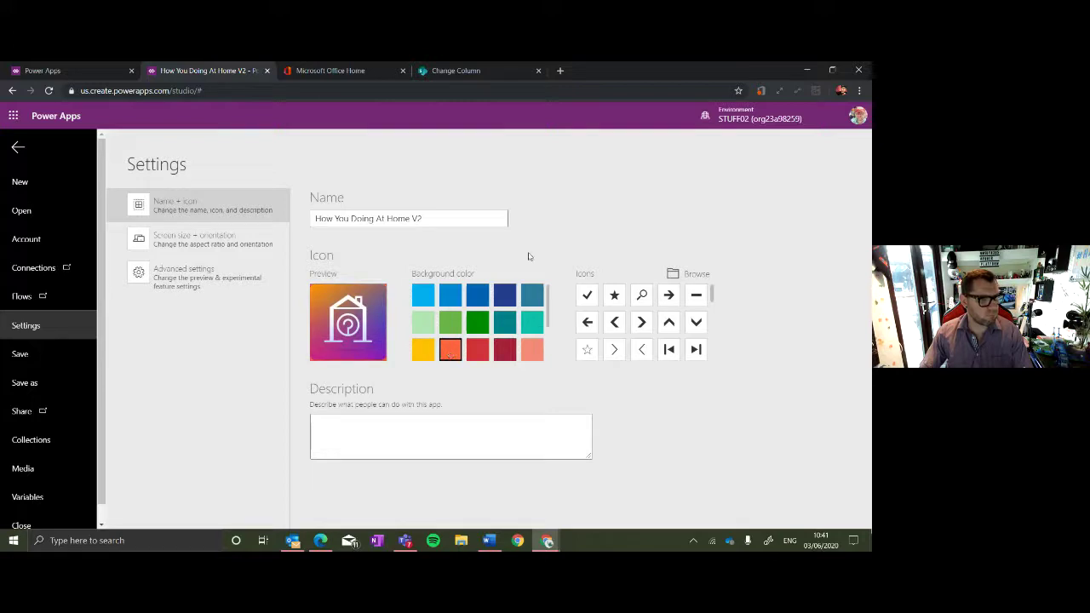
click(49, 353)
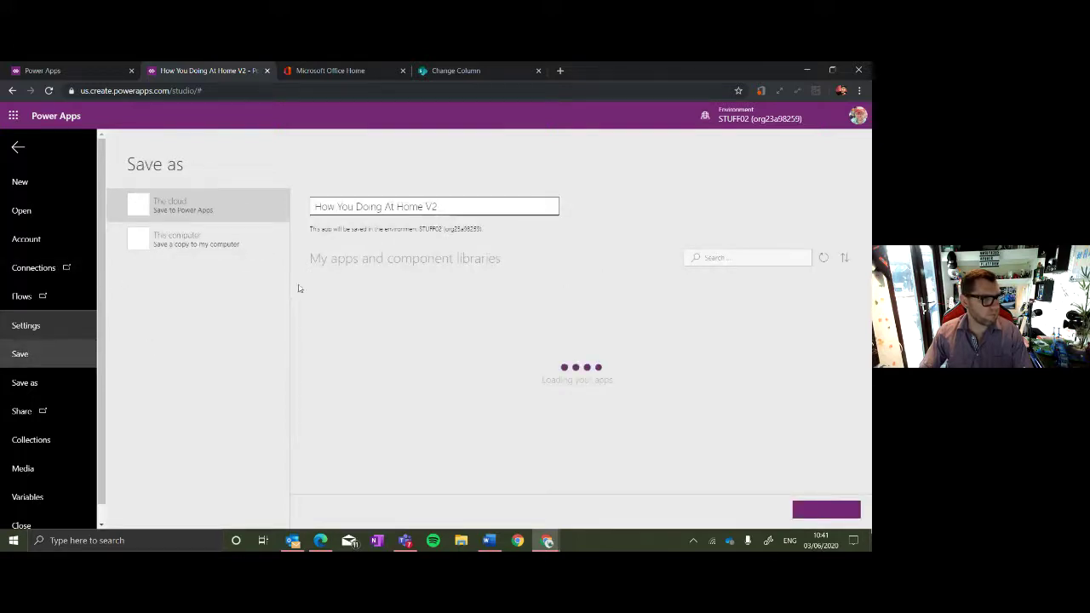
click(831, 509)
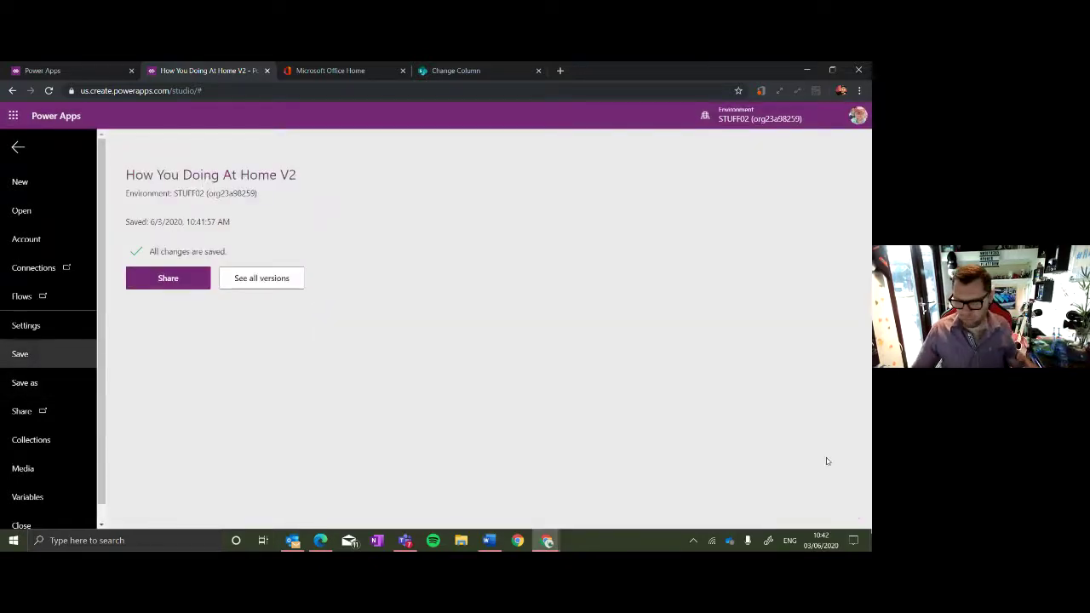
click(17, 147)
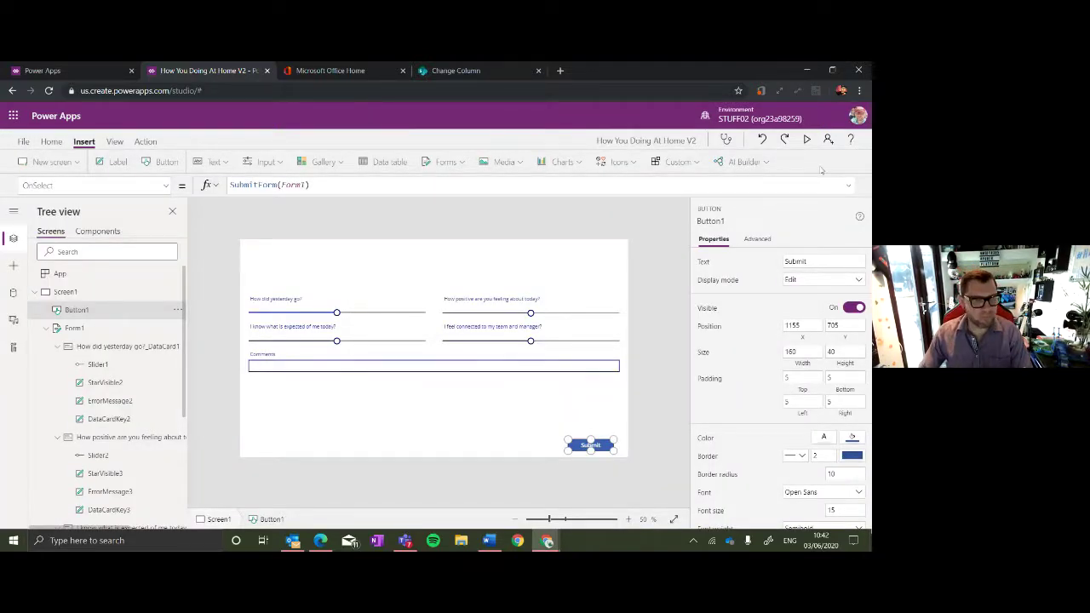
Preview the app briefly, then set Form1's default mode to New.
click(807, 141)
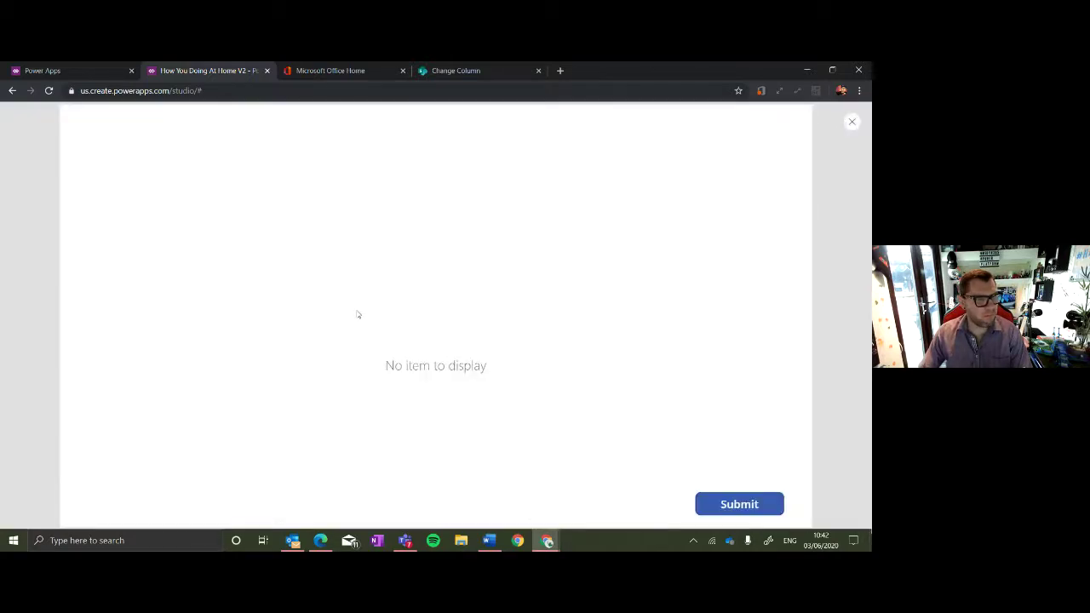
click(852, 124)
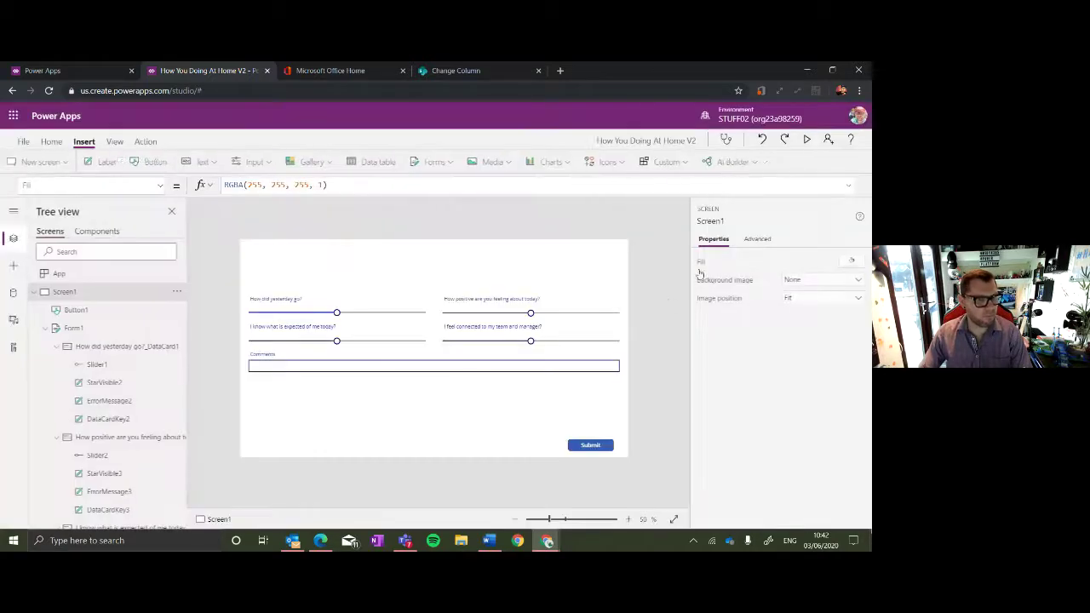
click(561, 383)
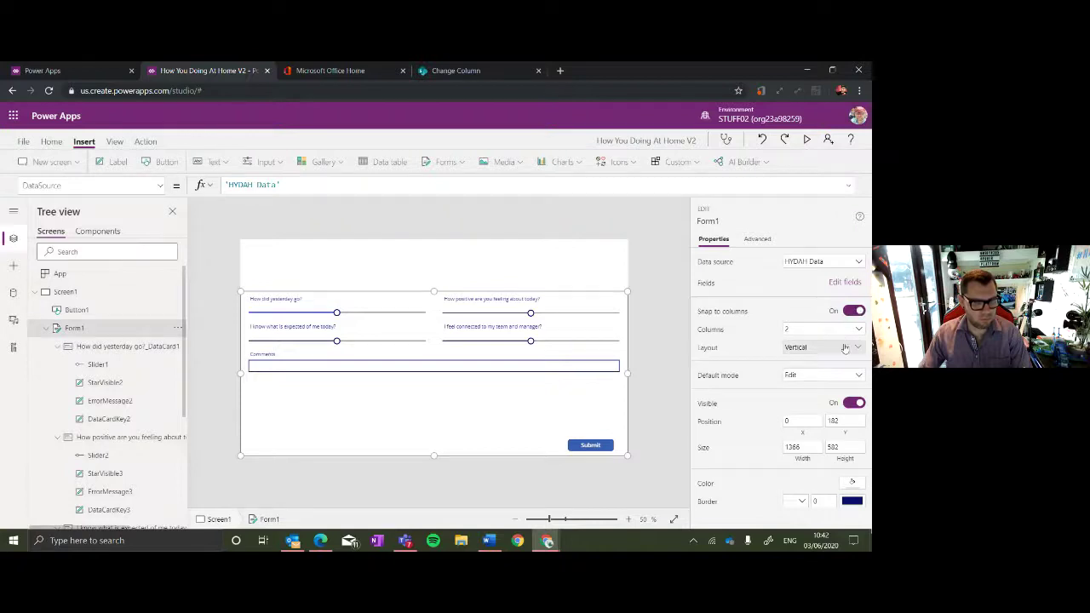
click(822, 375)
click(797, 400)
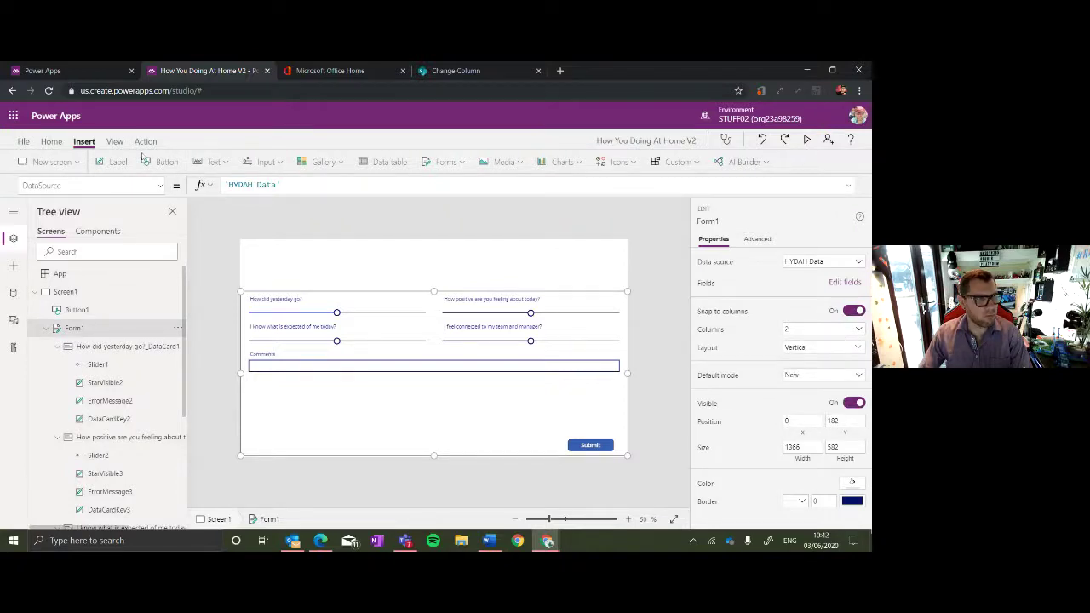
Save the changes to How You Doing At Home V2, publish this version and return to the canvas.
click(23, 142)
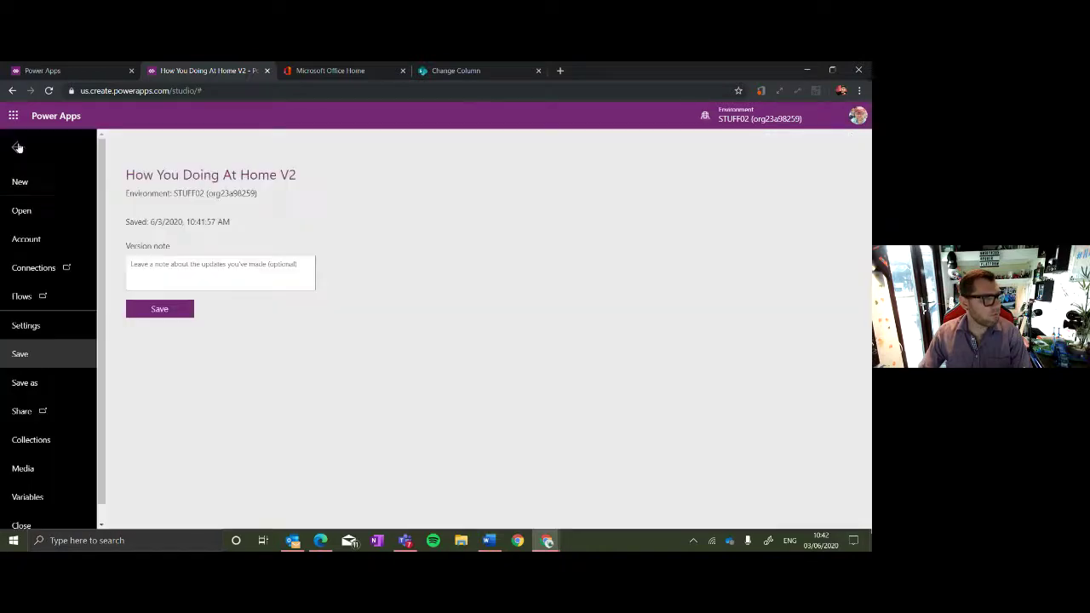
click(146, 305)
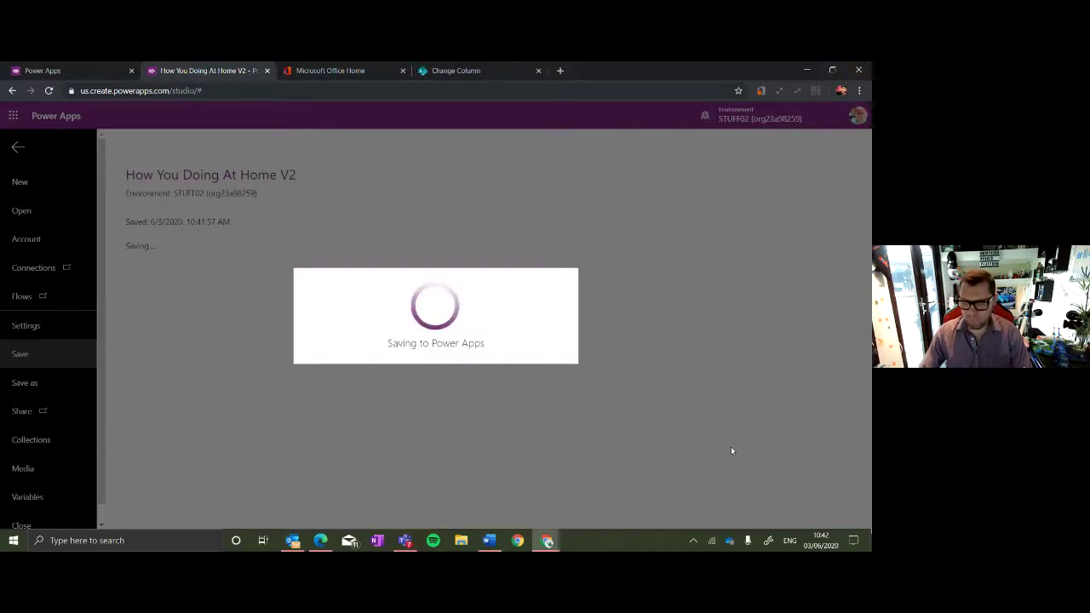
key(alt+Tab)
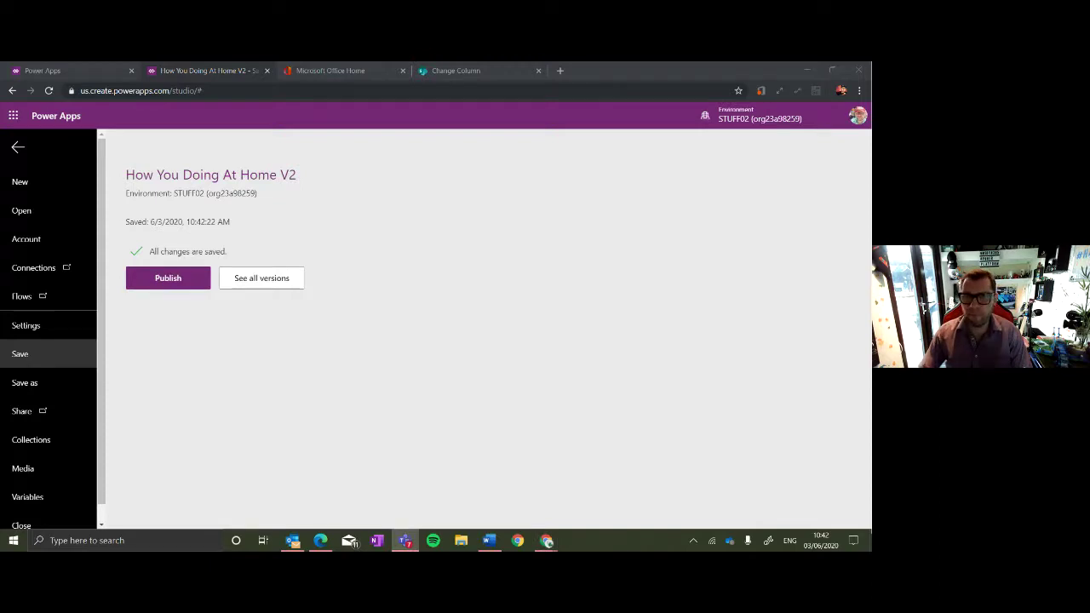
click(696, 250)
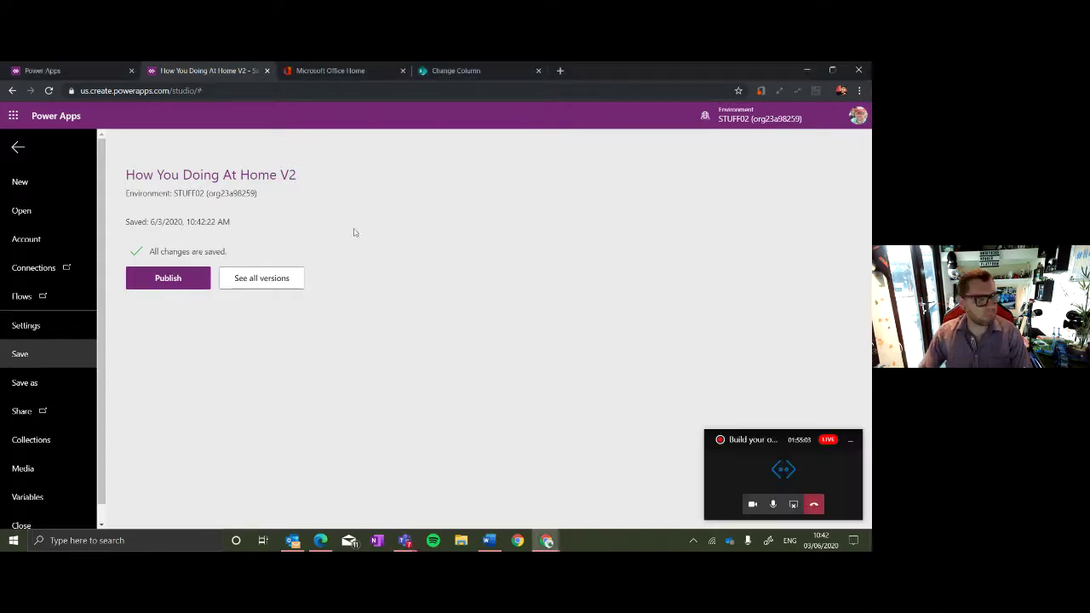
click(171, 278)
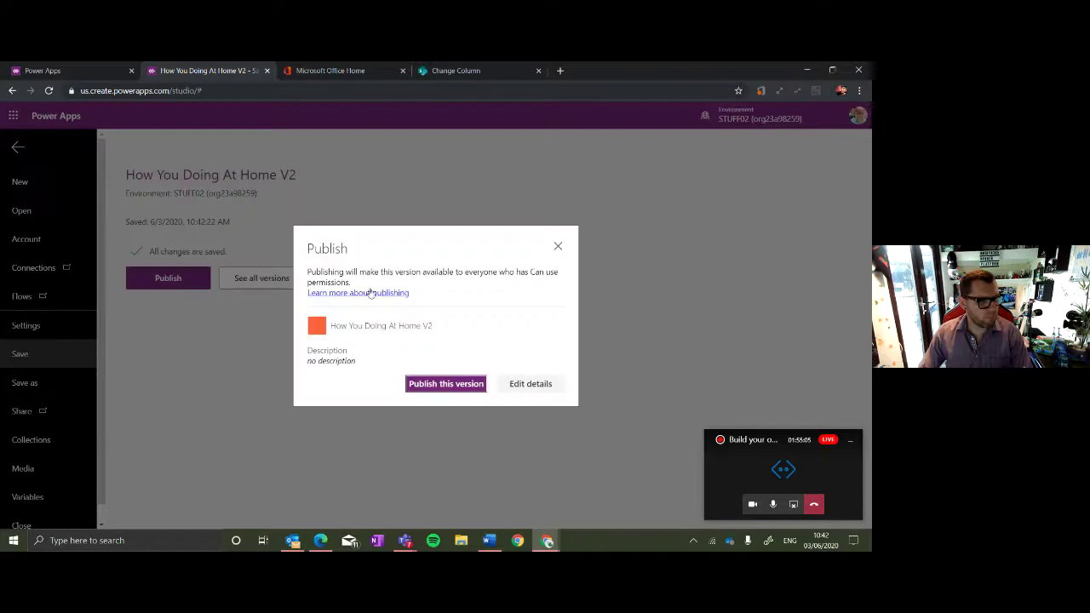
click(447, 382)
click(855, 442)
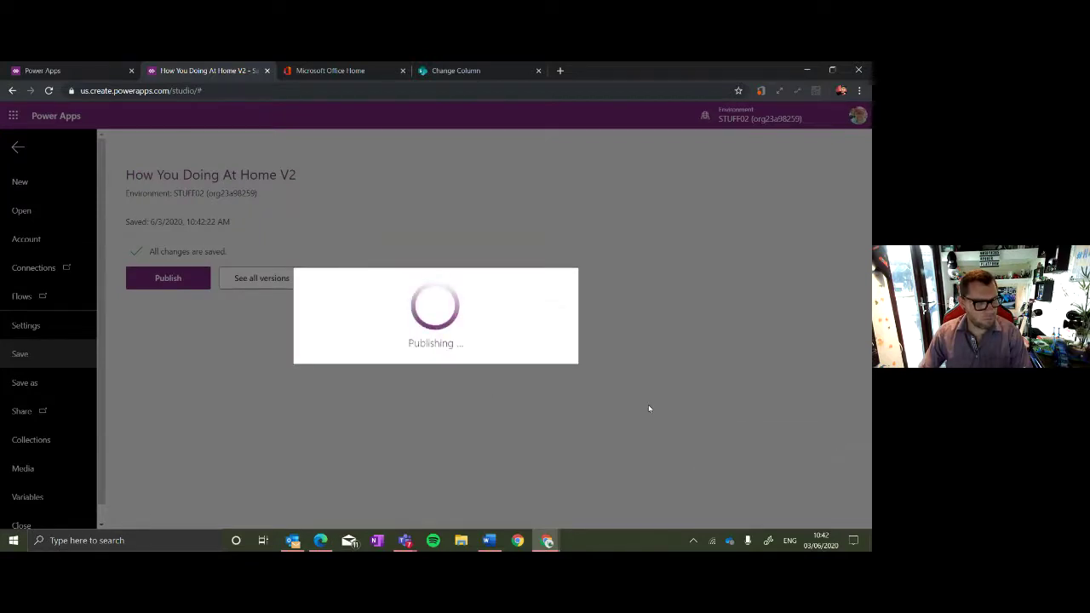
click(20, 151)
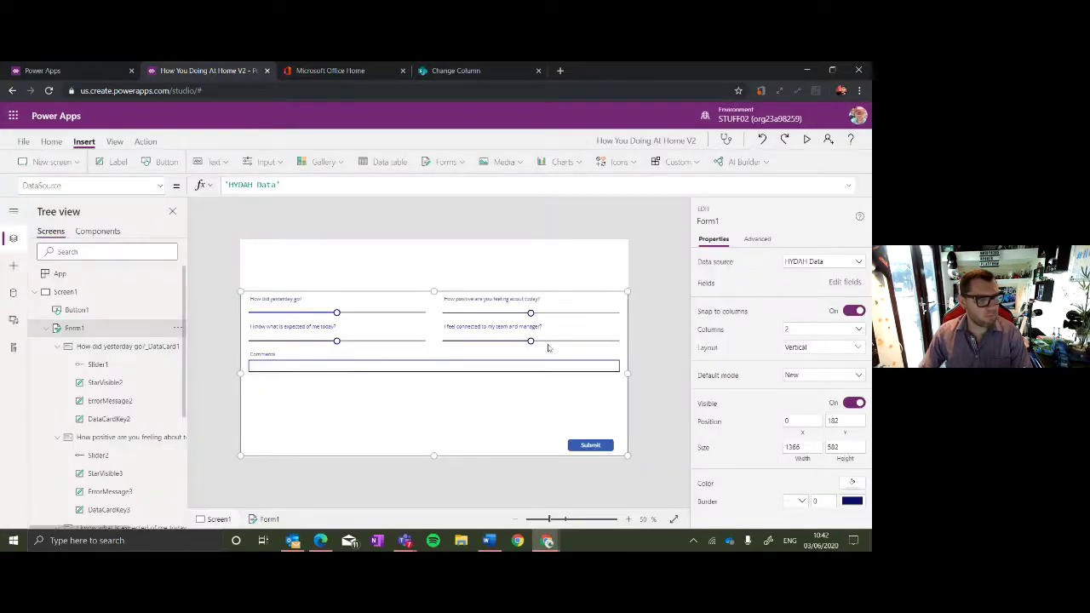
Test the app in preview by raising all four sliders, entering HAPPY! as the comment and submitting the form.
click(808, 143)
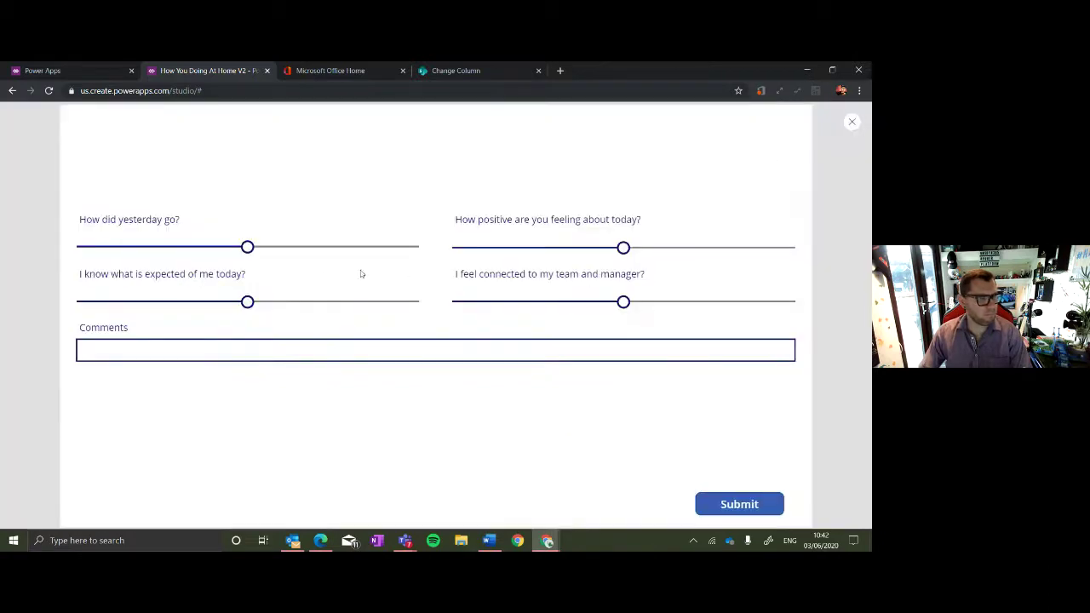
click(312, 247)
click(682, 247)
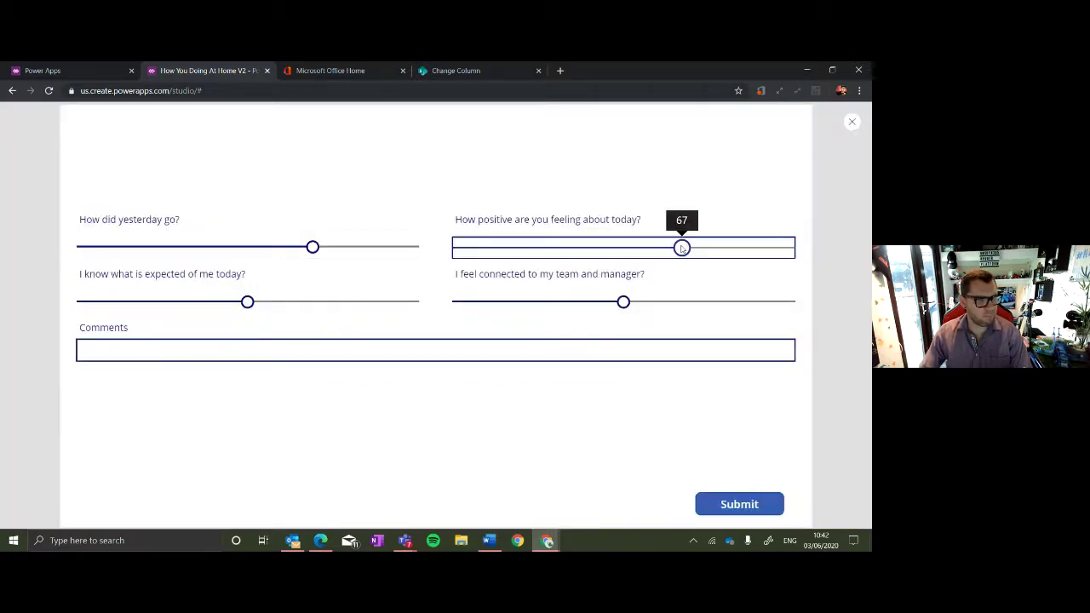
click(702, 302)
click(337, 302)
click(343, 345)
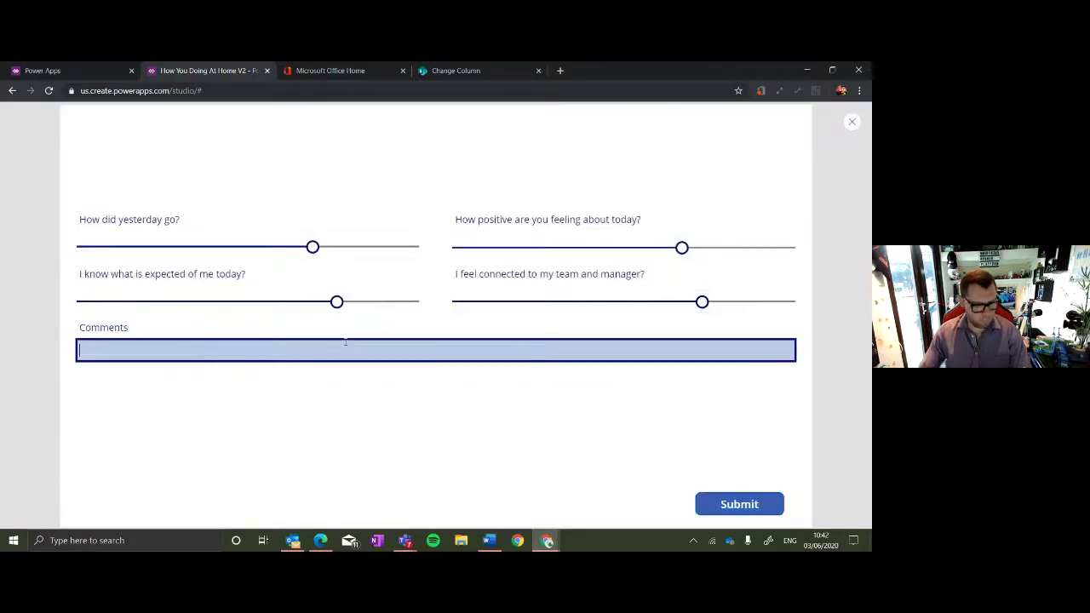
text(HAPPY!)
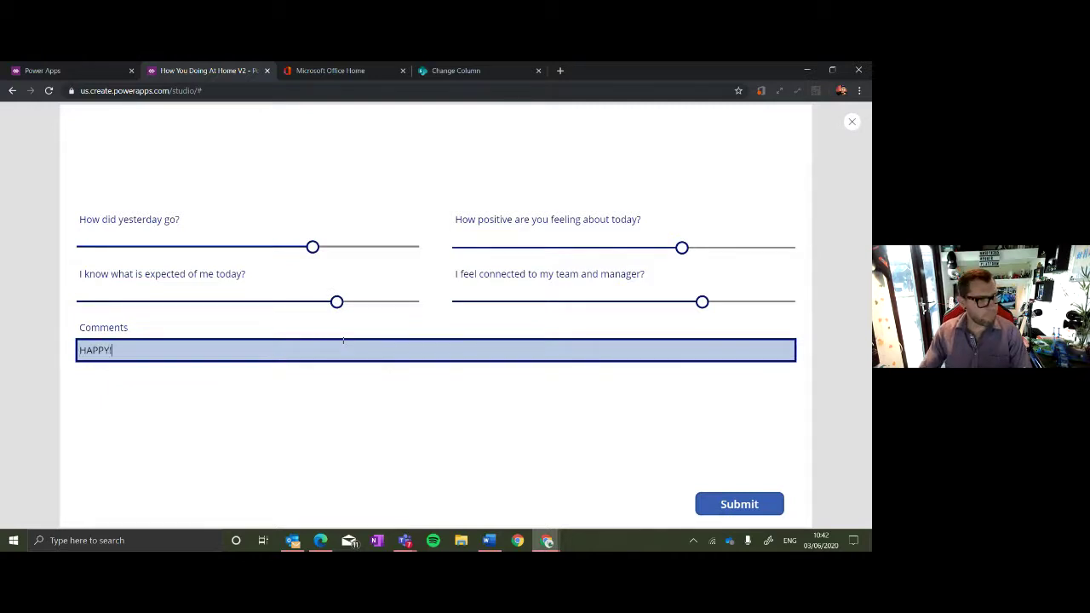
click(755, 503)
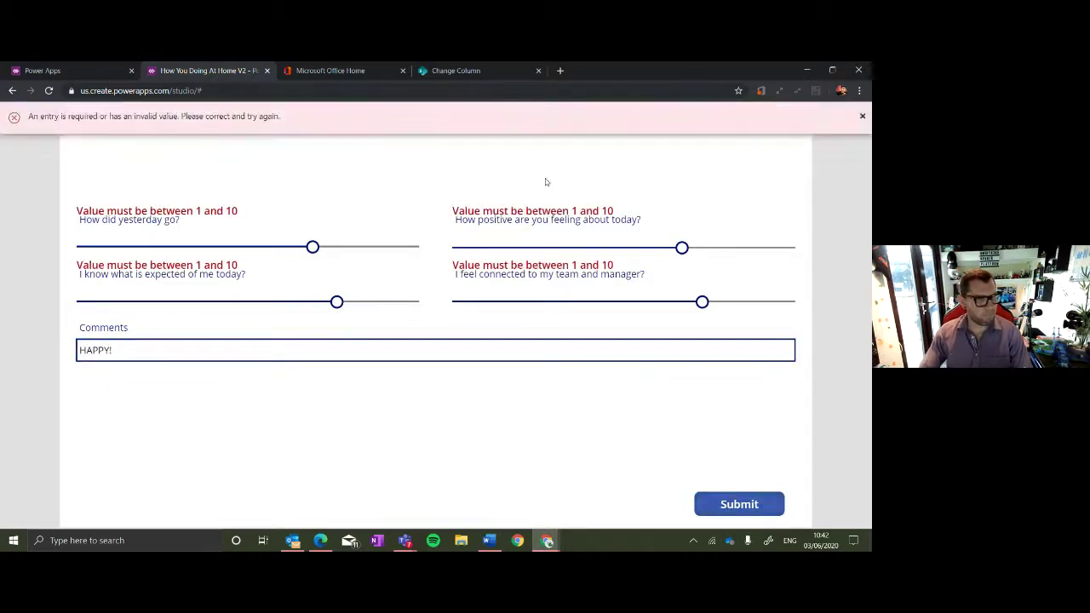
click(866, 117)
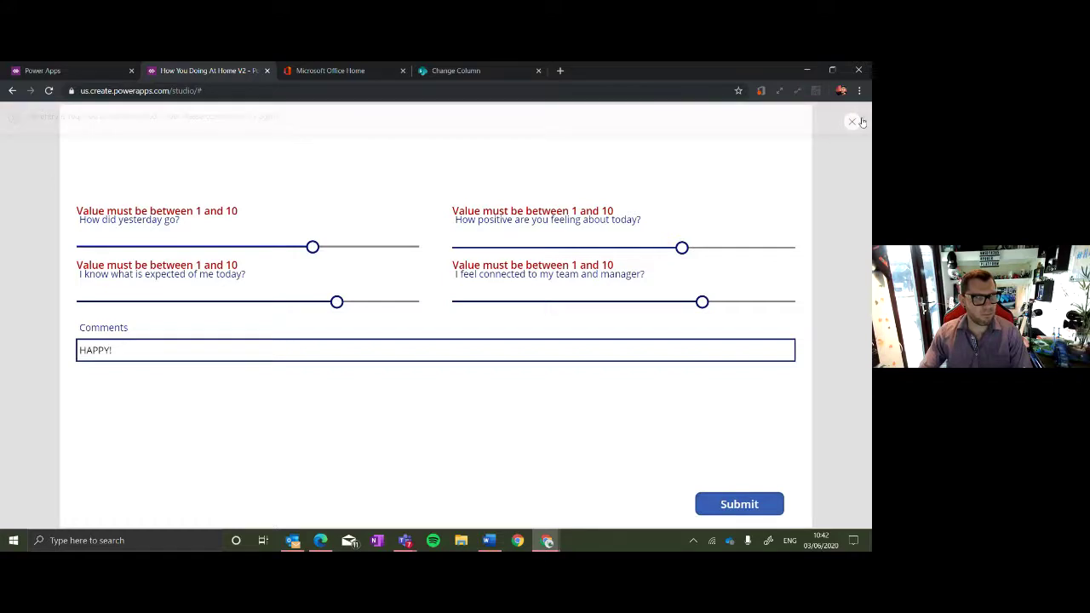
click(854, 119)
Set the "How did yesterday go?" slider to a default of 5, a maximum of 10 and a minimum of 1.
click(380, 316)
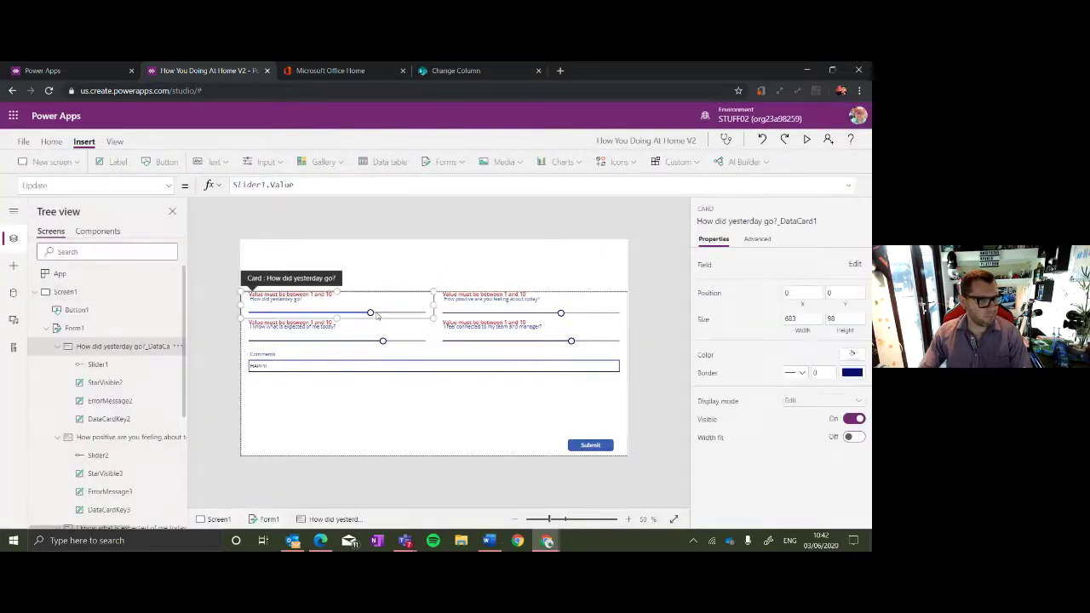
click(380, 316)
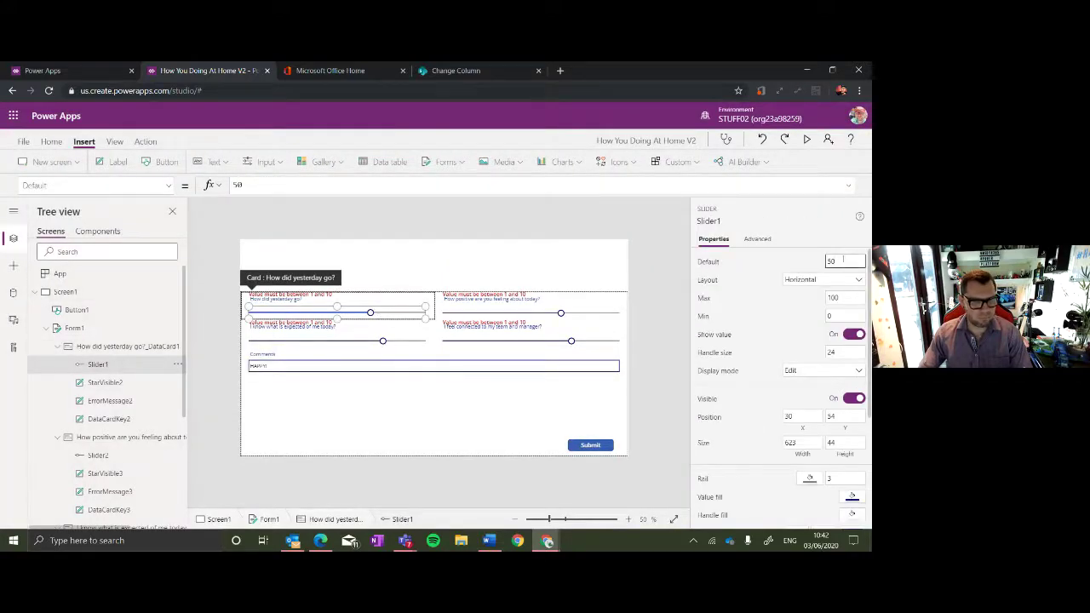
drag(844, 260, 821, 262)
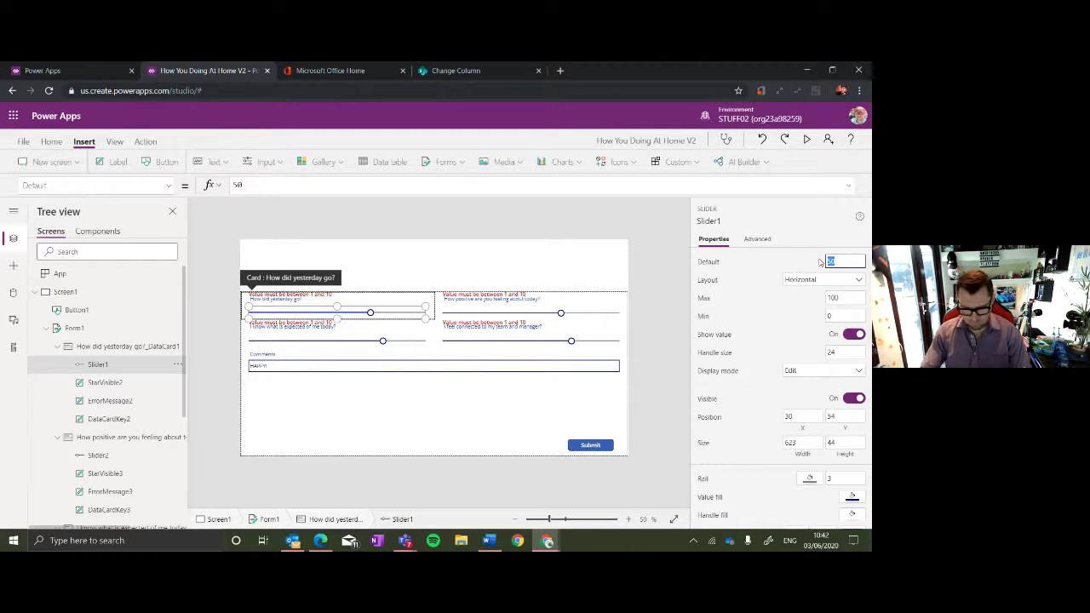
text(5)
drag(852, 295, 824, 297)
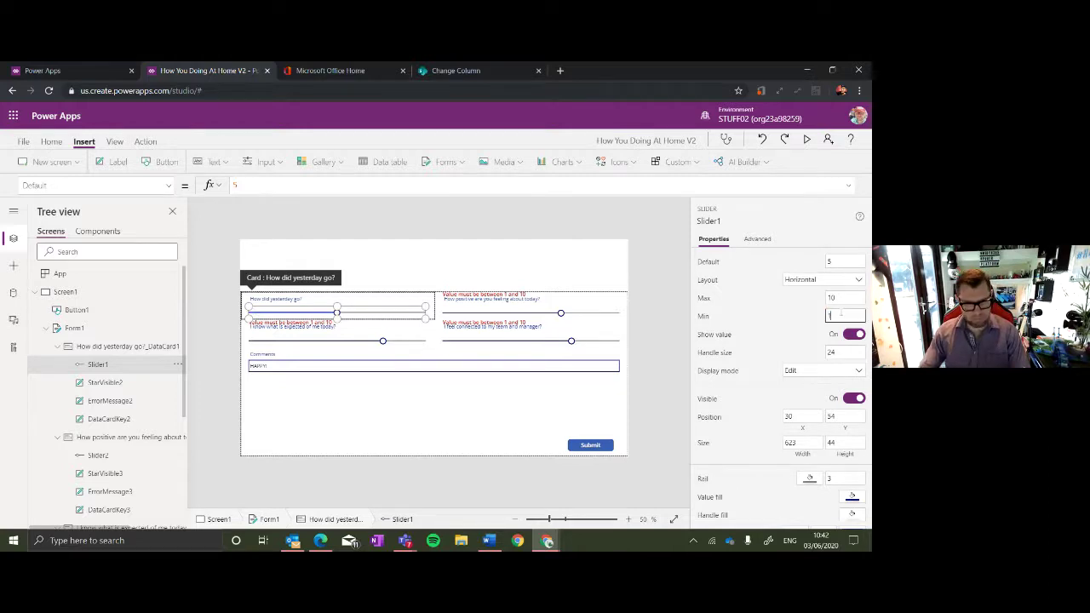
Set the "How positive are you feeling about today?" slider to default 5, maximum 10 and minimum 1.
click(546, 315)
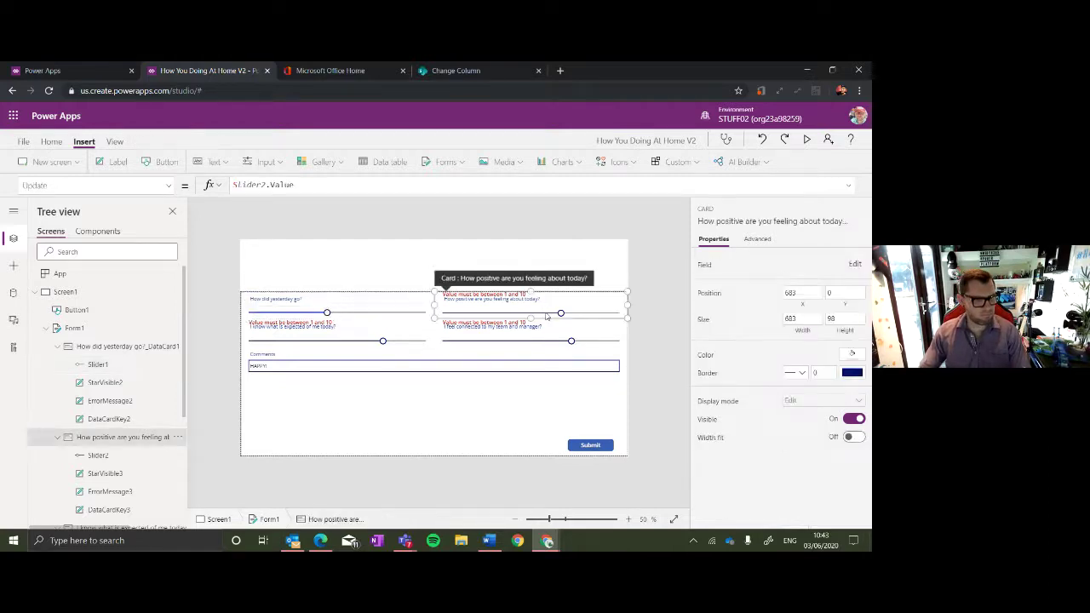
click(546, 315)
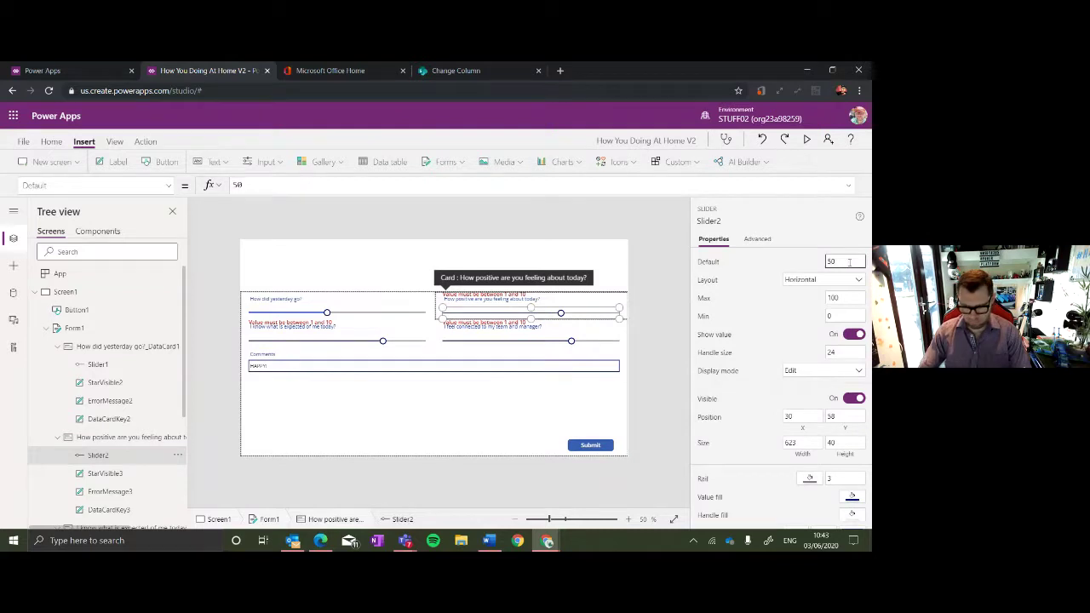
click(850, 297)
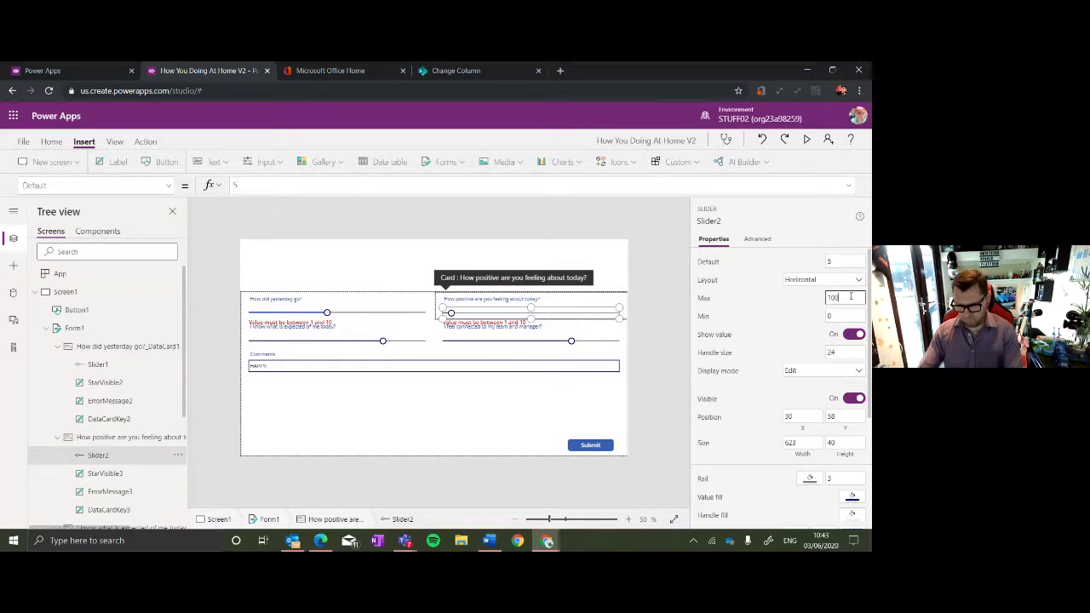
key(BackSpace)
click(849, 317)
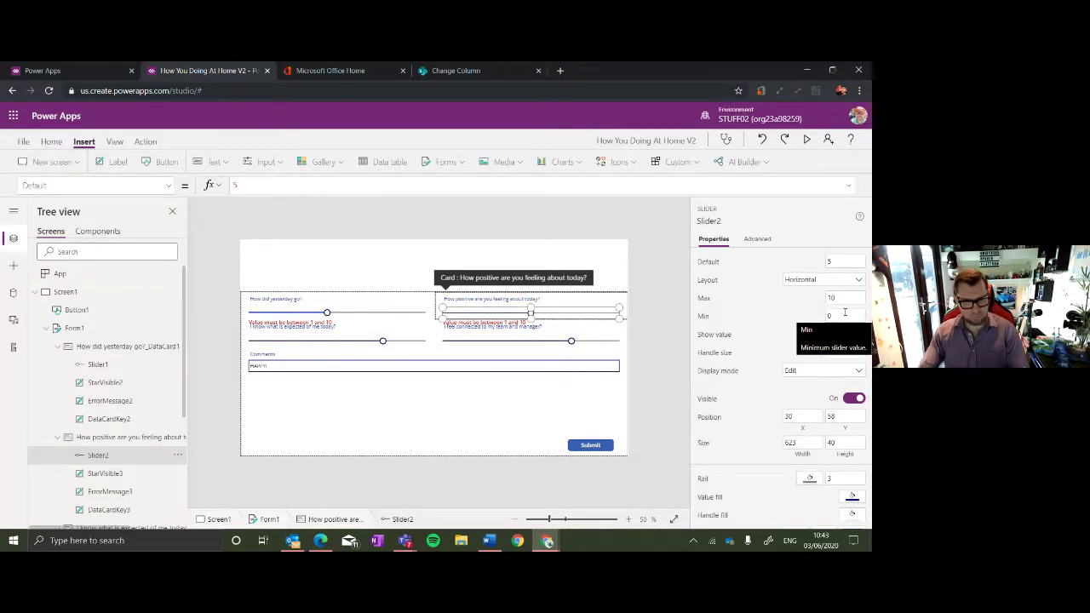
double_click(845, 314)
Set the "I know what is expected of me today?" slider to default 5, maximum 10 and minimum 1.
click(394, 340)
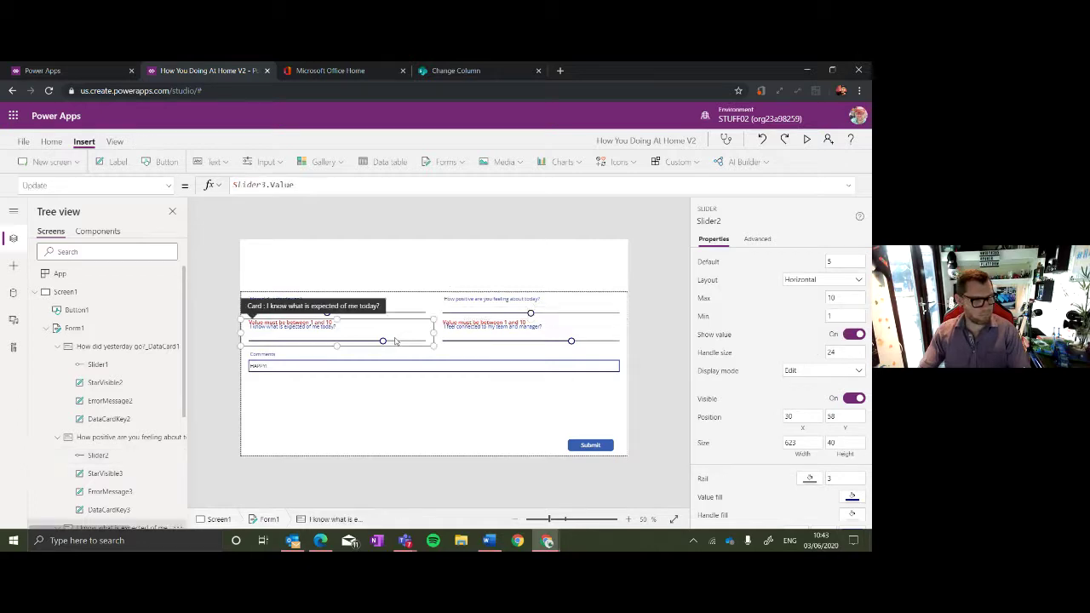
click(395, 340)
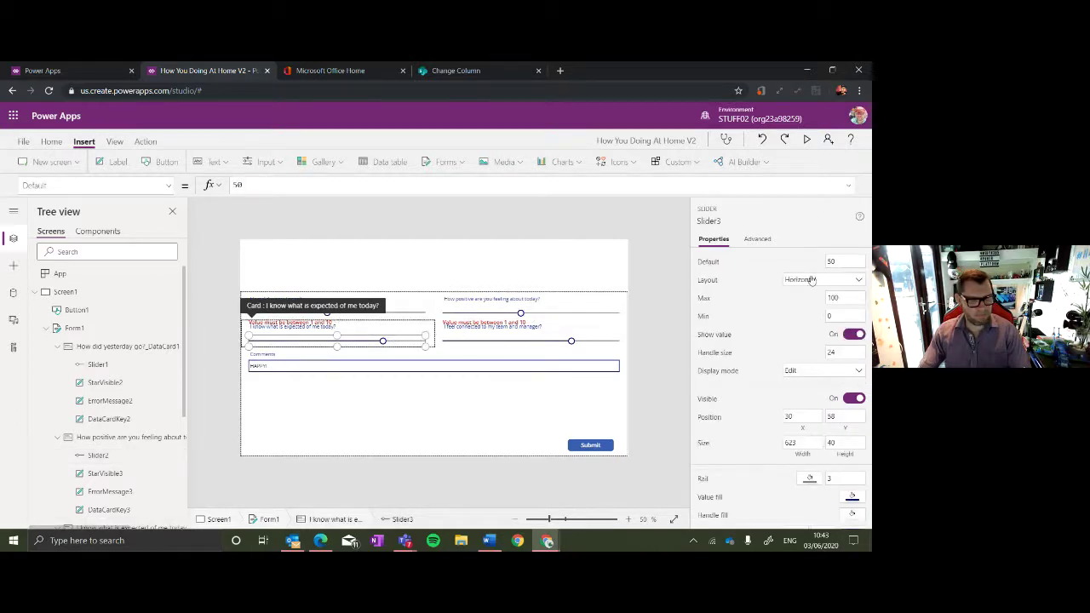
click(846, 263)
key(BackSpace)
click(845, 298)
key(BackSpace)
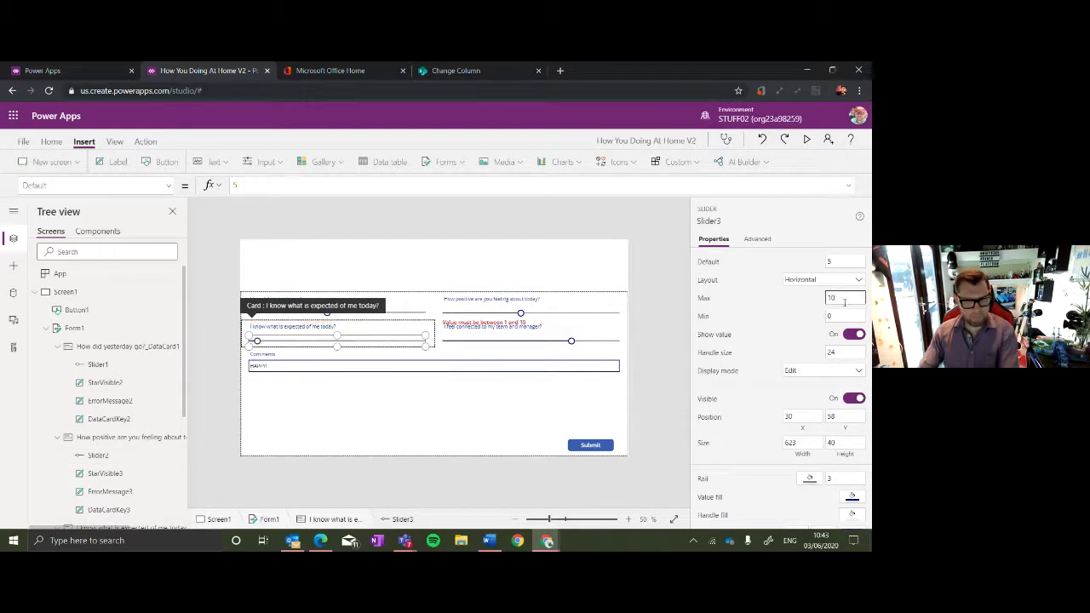
click(845, 316)
key(BackSpace)
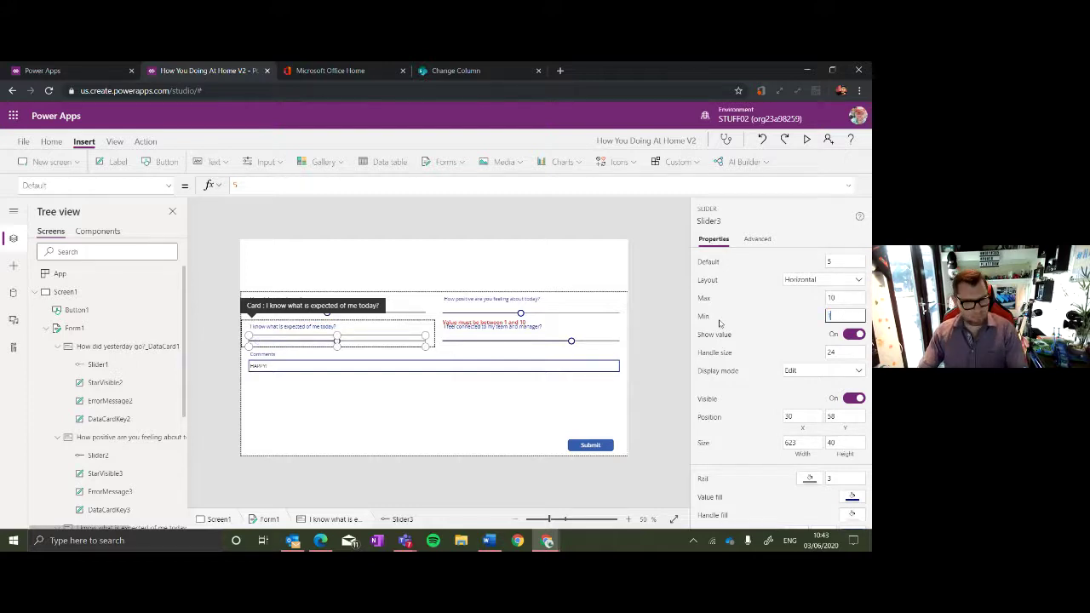
text(1)
Set the "I feel connected to my team and manager?" slider to default 5, maximum 10 and minimum 1.
click(596, 341)
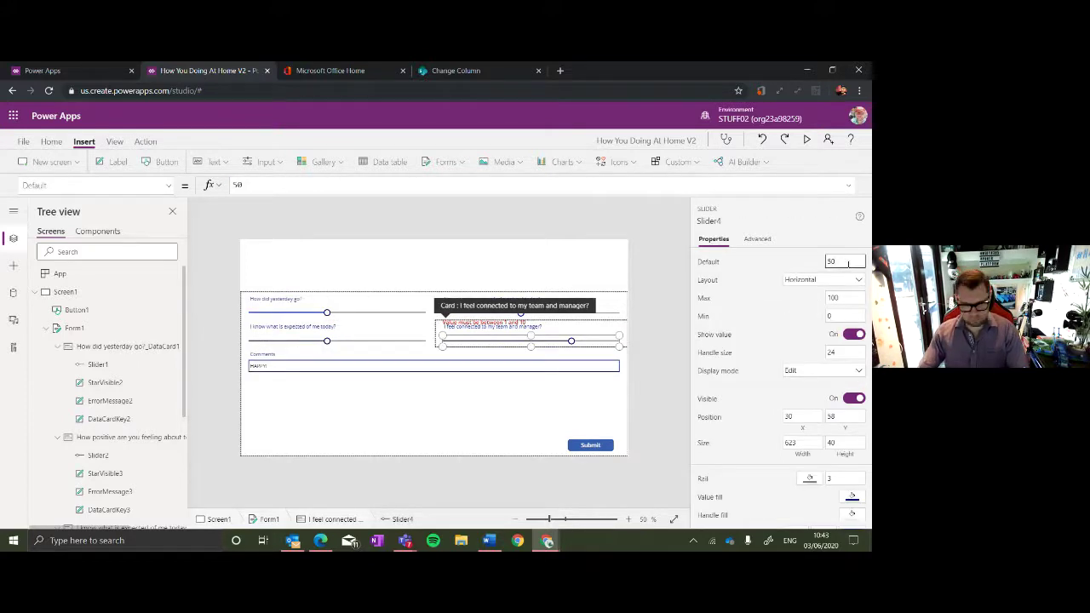
click(848, 263)
key(BackSpace)
click(858, 297)
key(BackSpace)
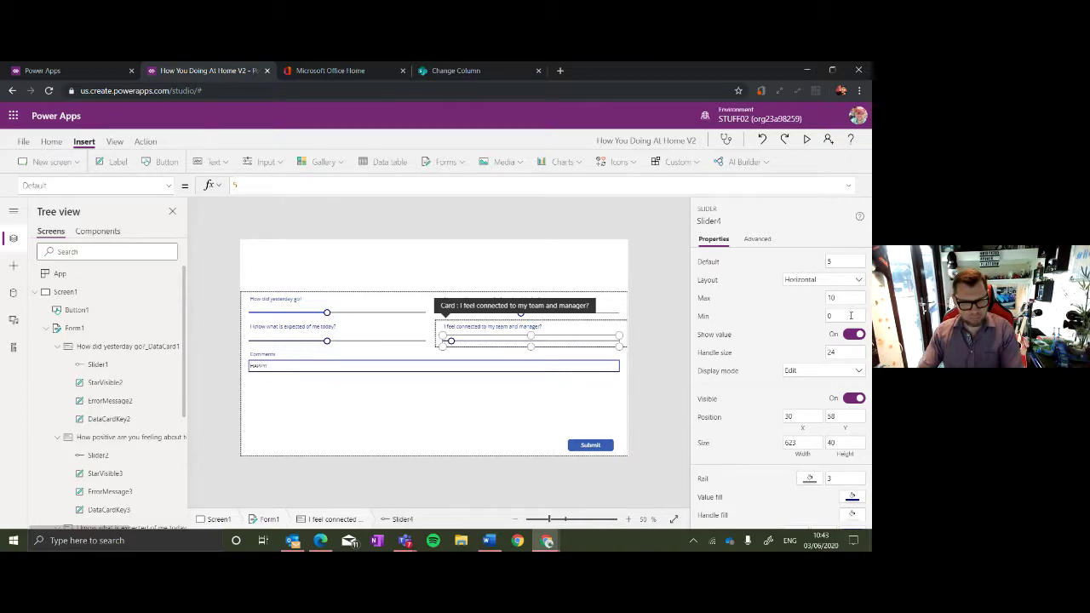
click(849, 317)
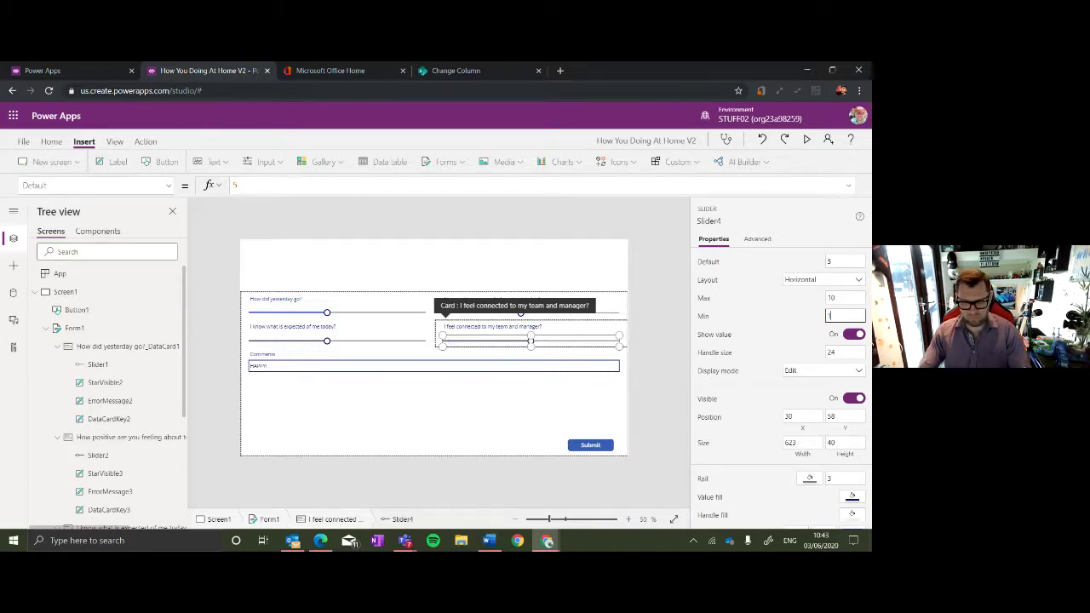
text(1)
key(alt+Tab)
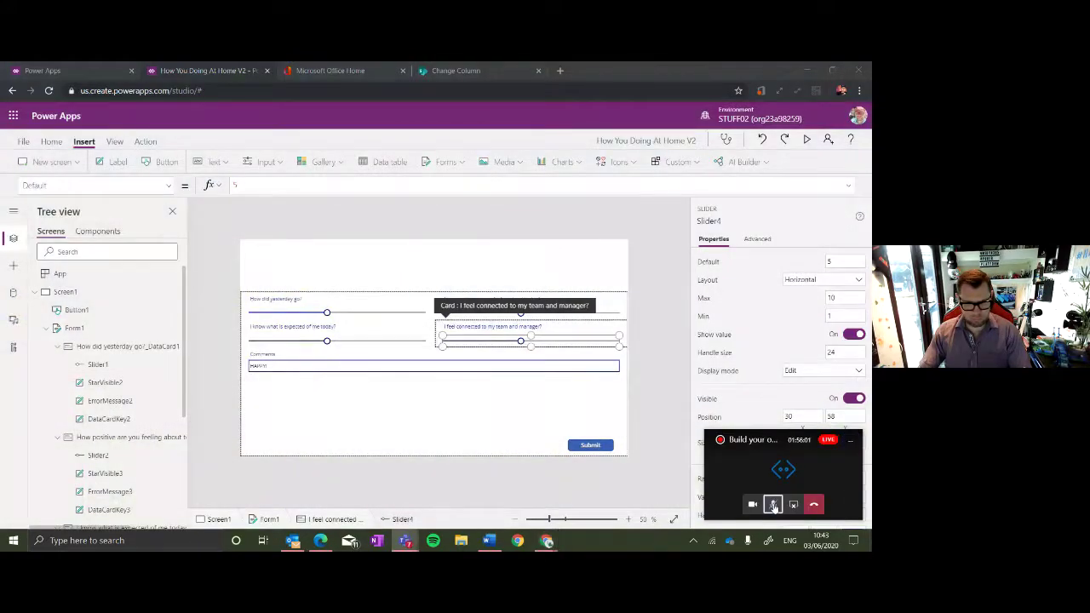
click(849, 445)
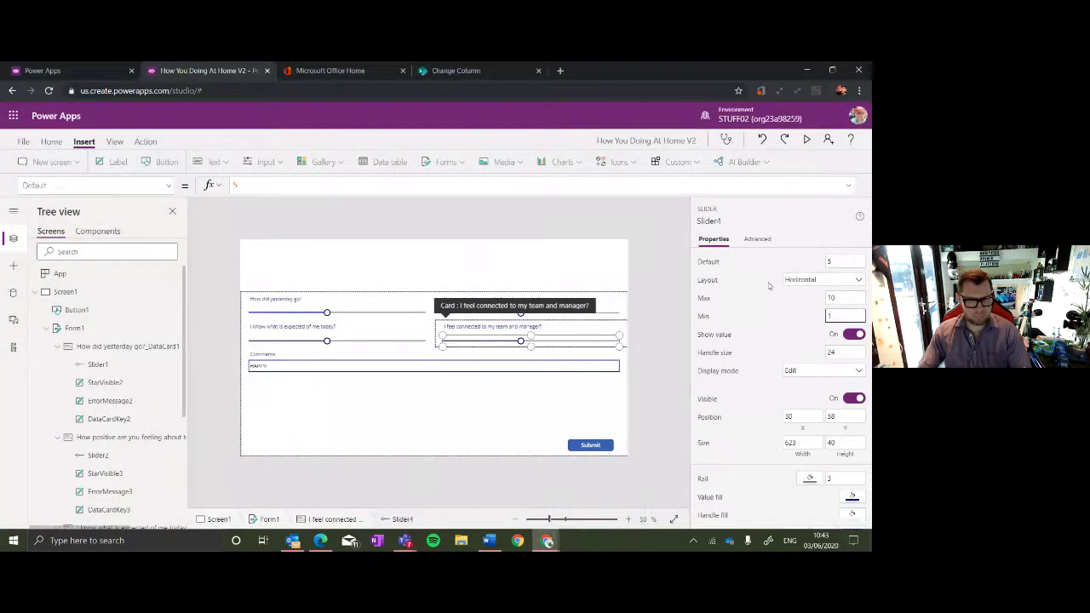
Save the How You Doing At Home V2 app without publishing it and run it in preview.
click(23, 142)
click(144, 315)
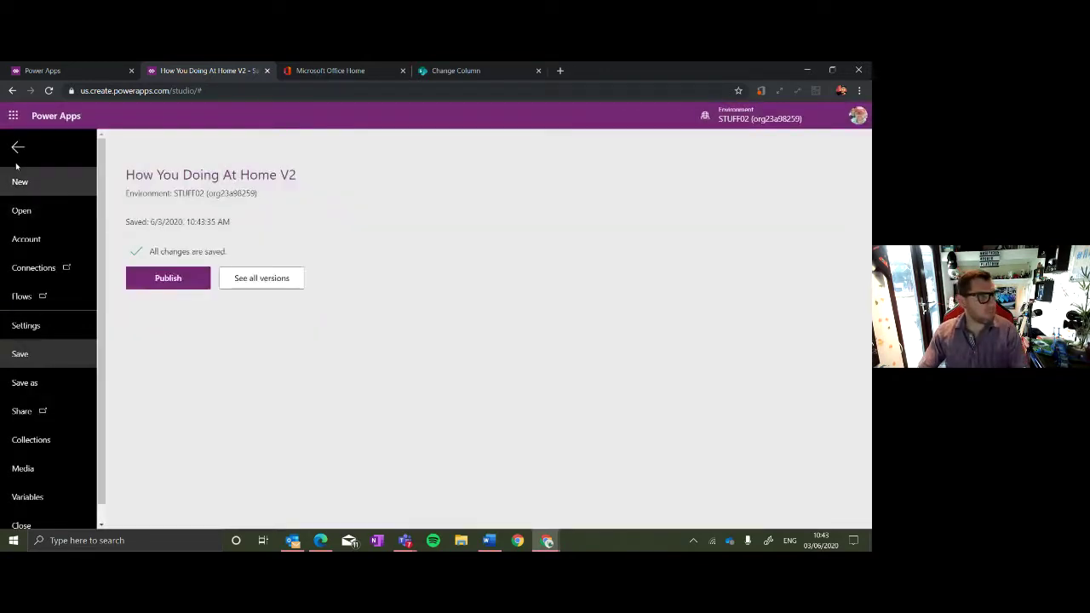
click(18, 147)
key(F5)
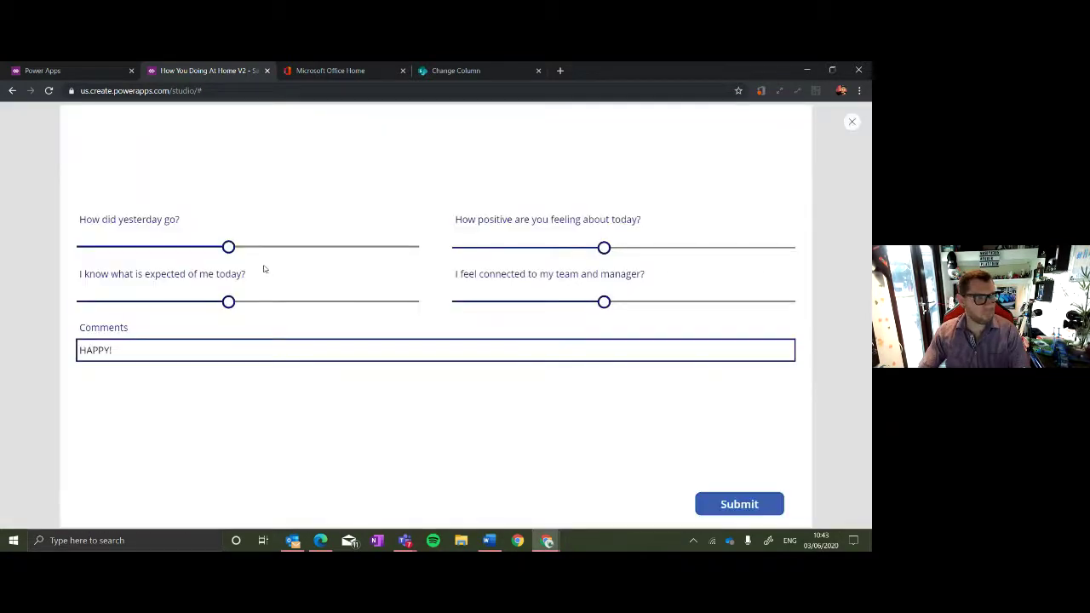
Test the form by raising all four sliders to 8, submitting it with the HAPPY! comment and closing the preview.
click(268, 247)
click(341, 249)
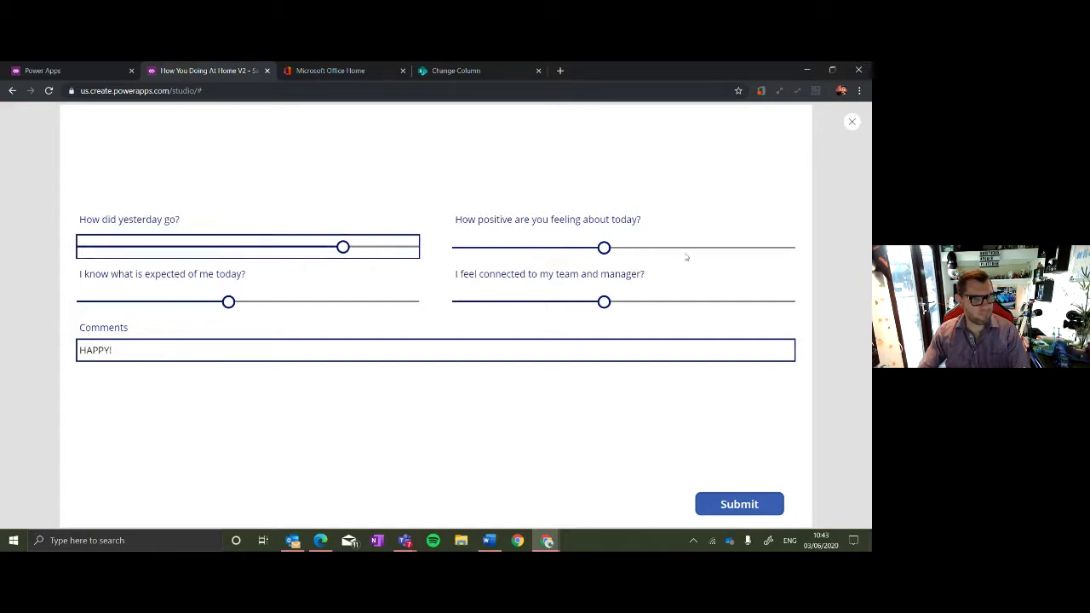
click(711, 248)
click(714, 301)
click(375, 302)
click(348, 302)
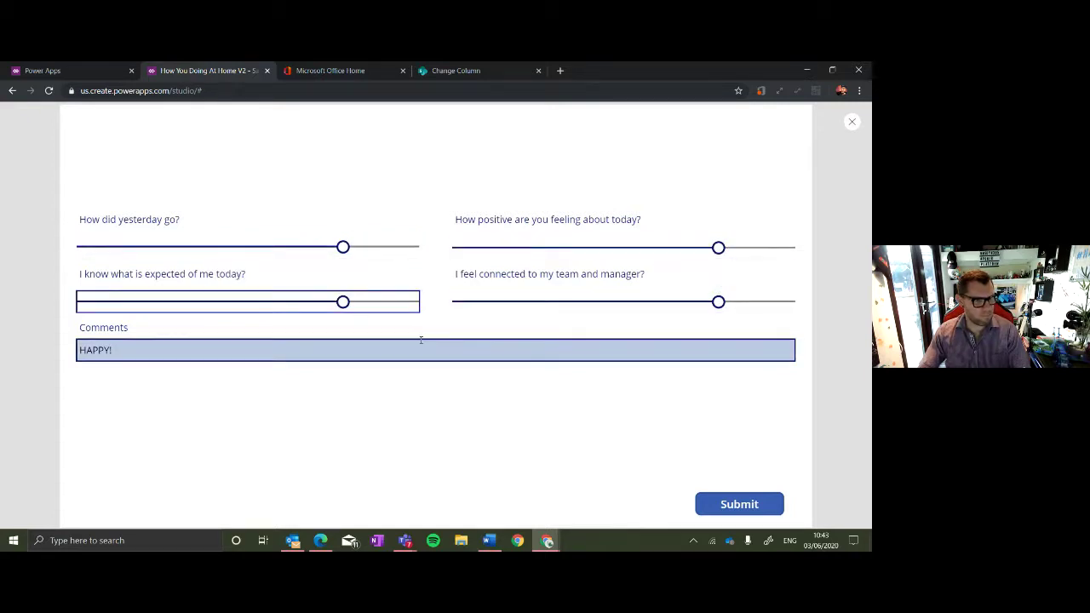
click(421, 341)
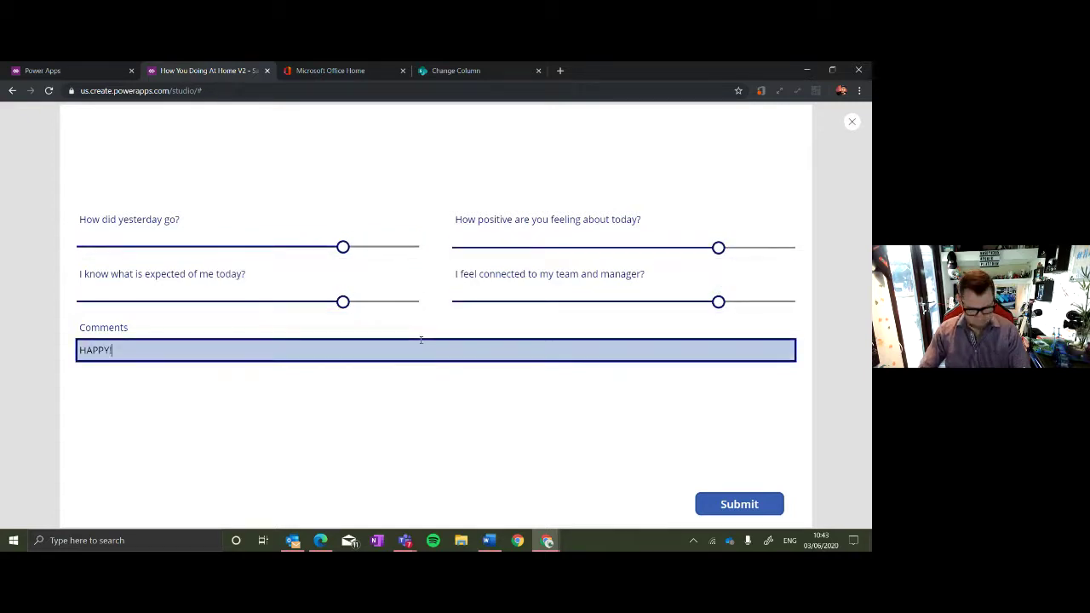
click(742, 505)
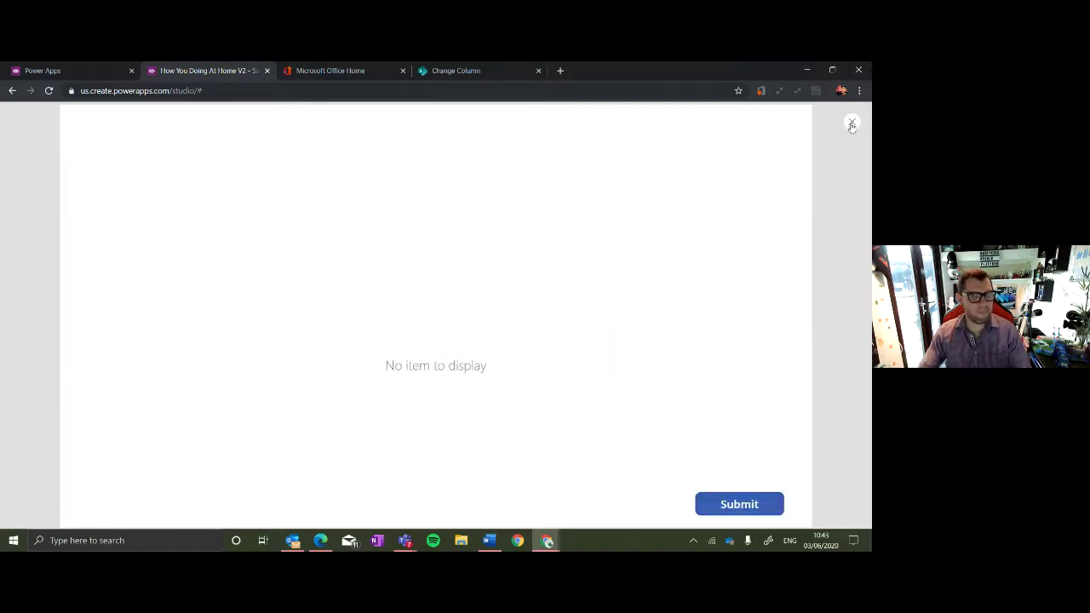
click(852, 125)
Switch to SharePoint and check the HYDAH Users and HYDAH Data lists on the Cooper Parry Hack site for submitted responses.
click(451, 72)
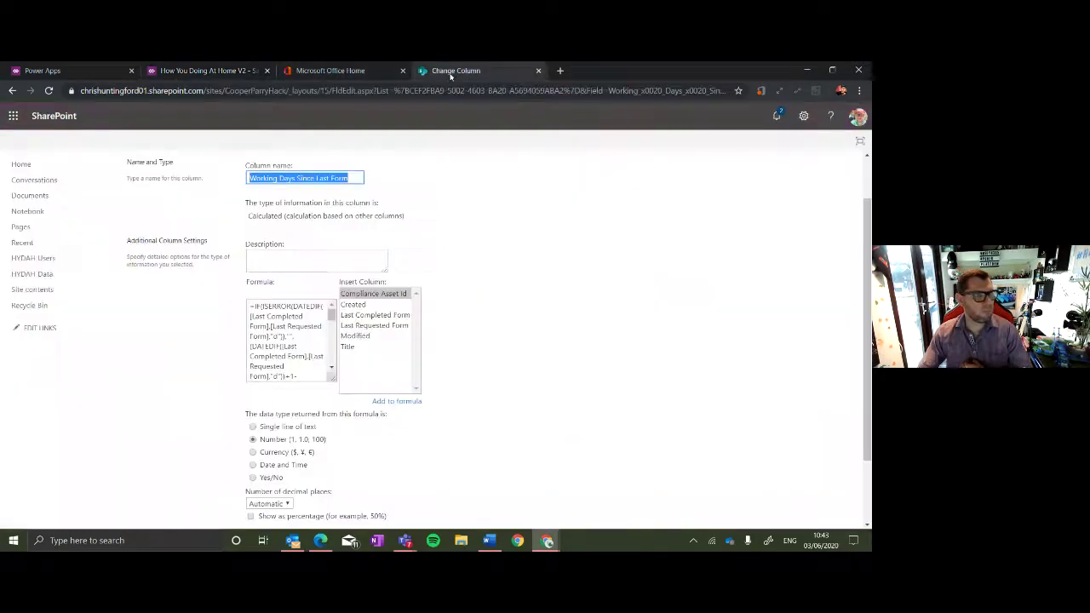
click(34, 169)
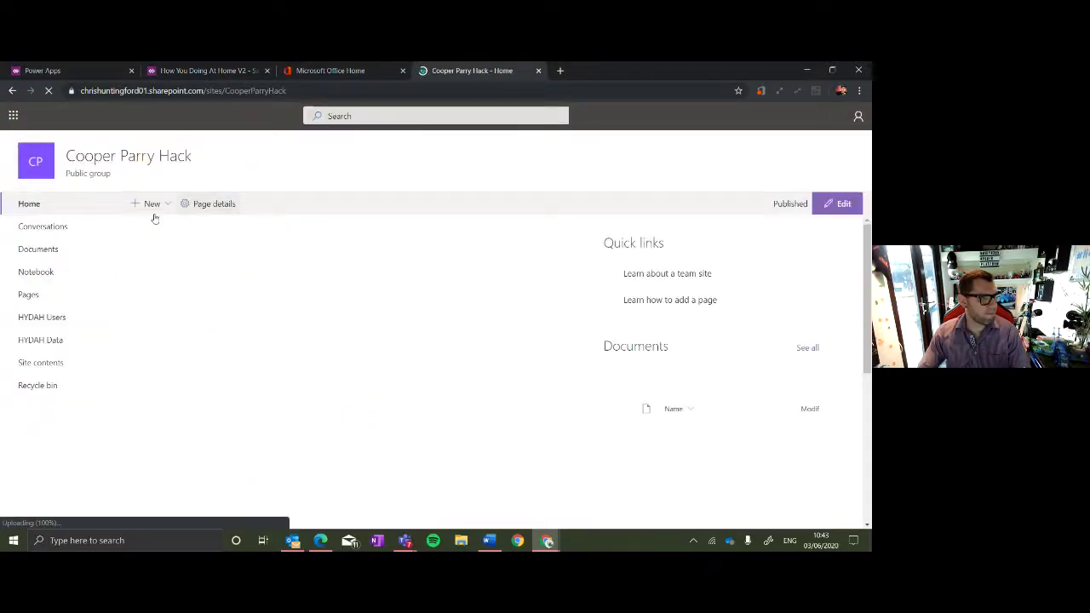
click(64, 318)
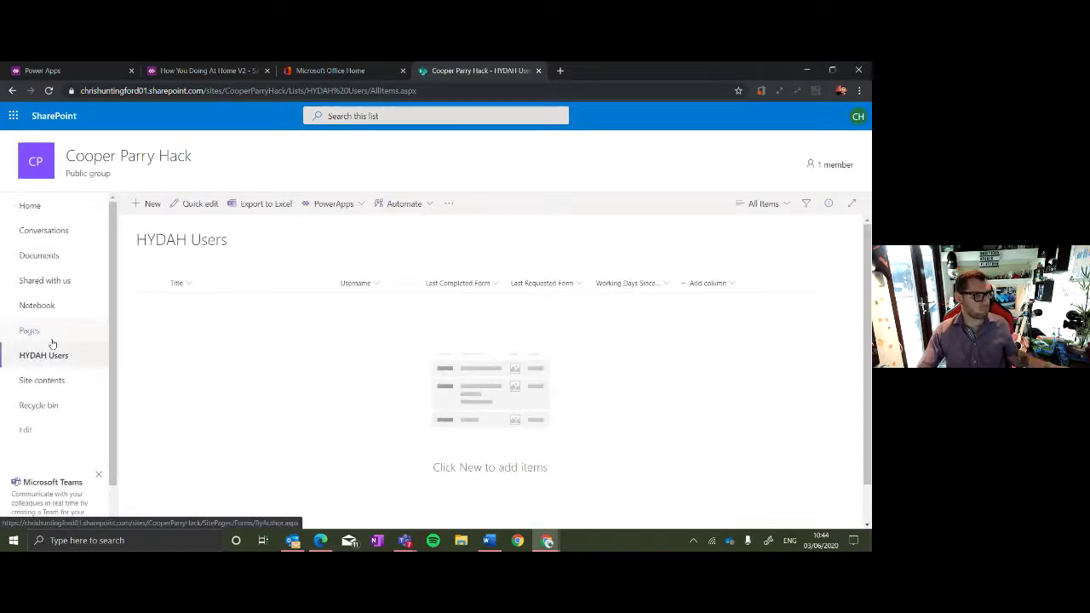
click(52, 343)
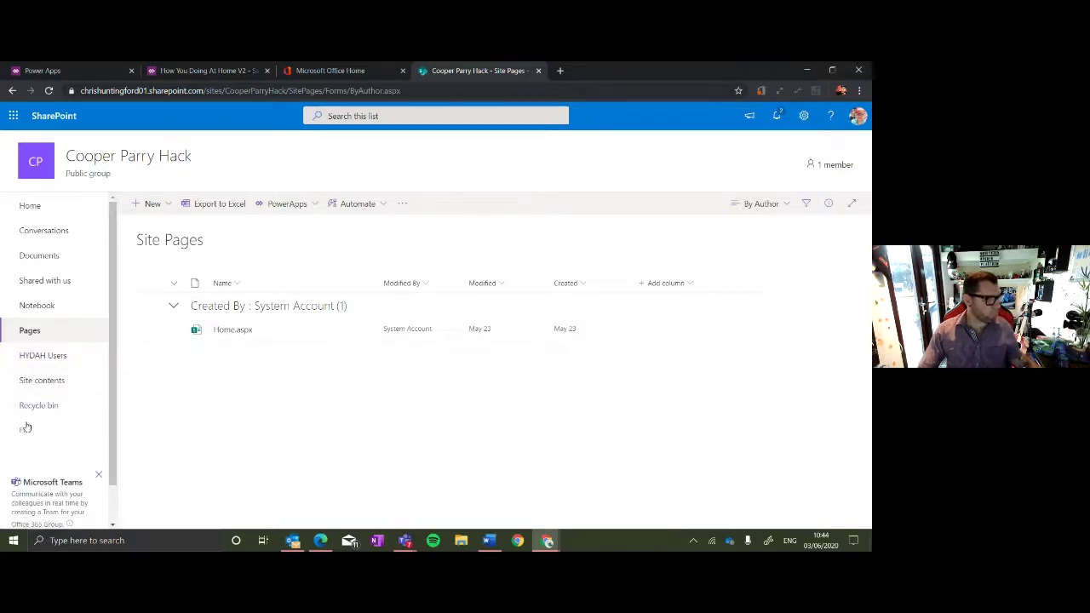
click(51, 359)
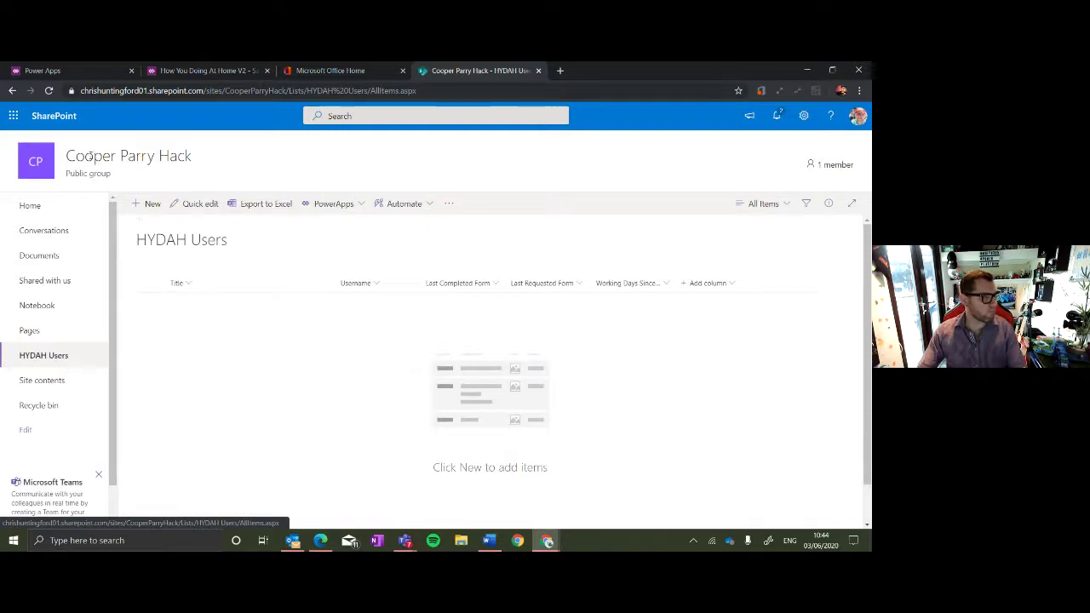
click(49, 168)
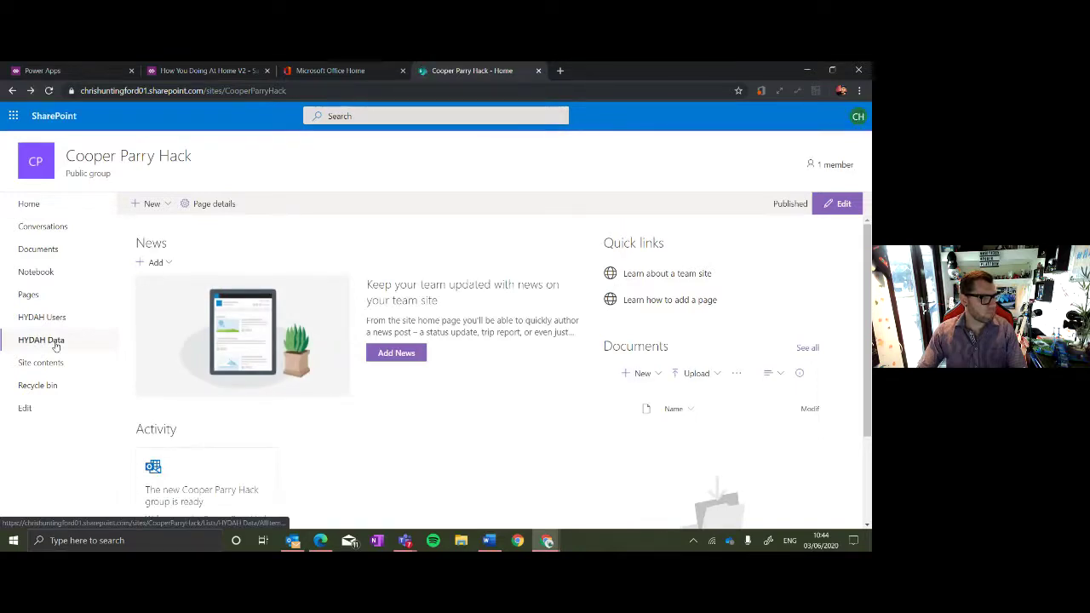
click(41, 339)
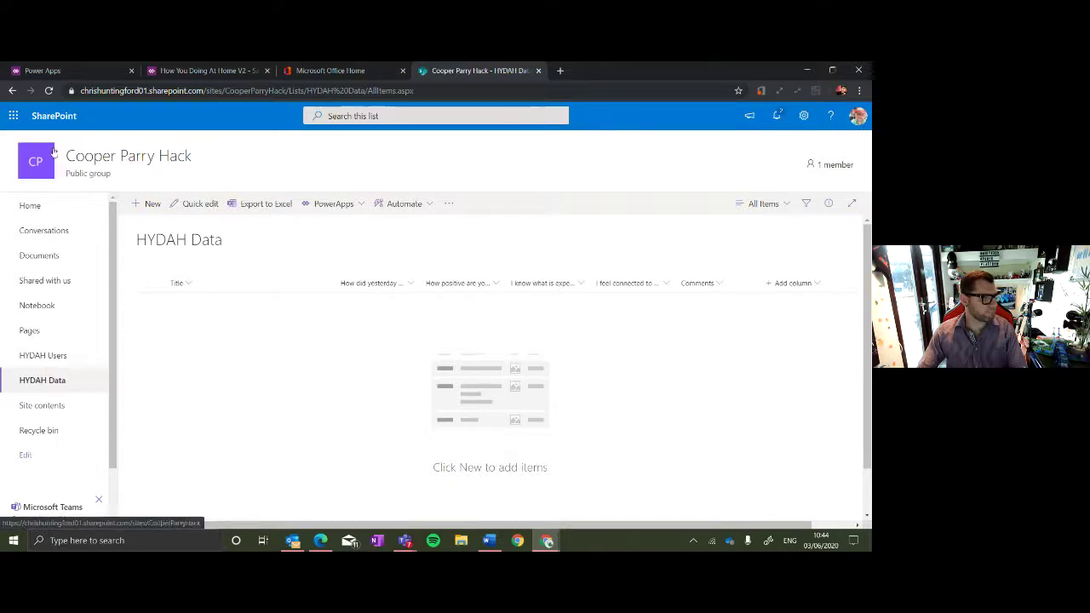
mouse_move(91, 156)
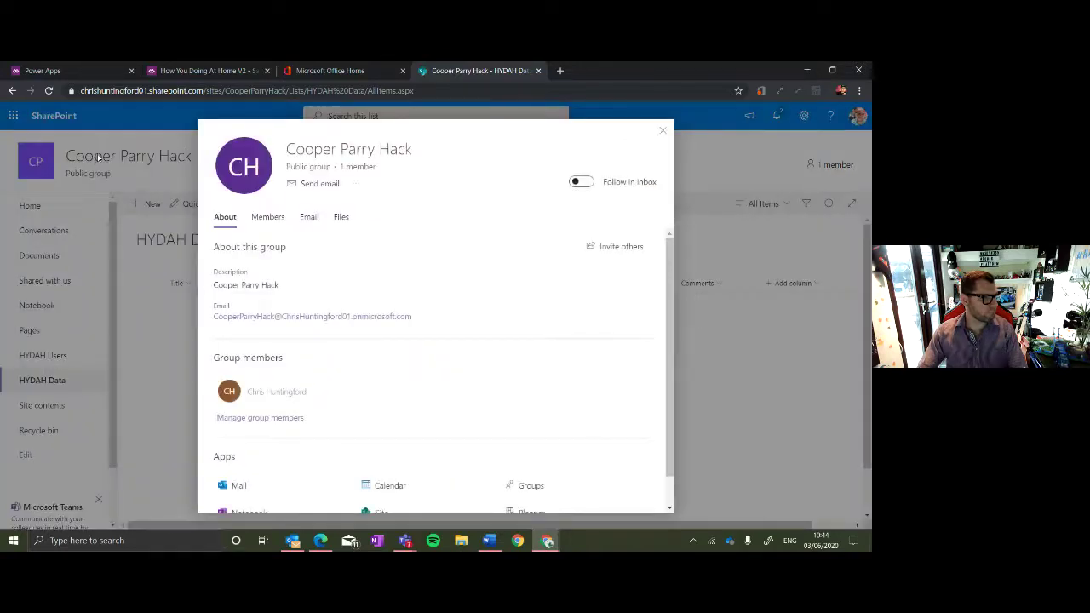
click(664, 132)
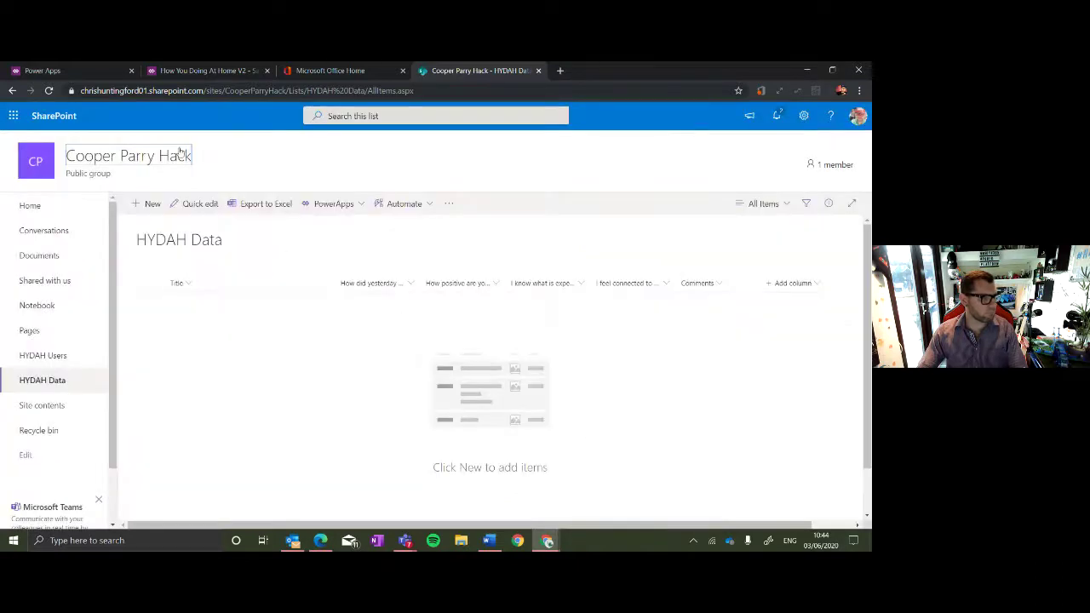
Open the HYDAH Data list on the Communication site and delete both test responses.
click(56, 118)
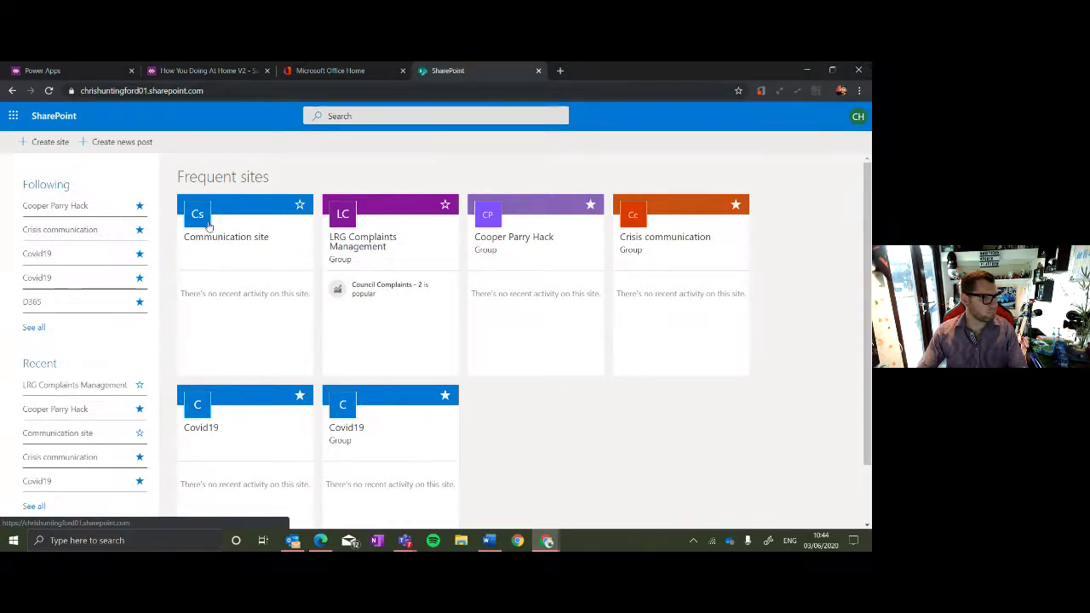
click(212, 228)
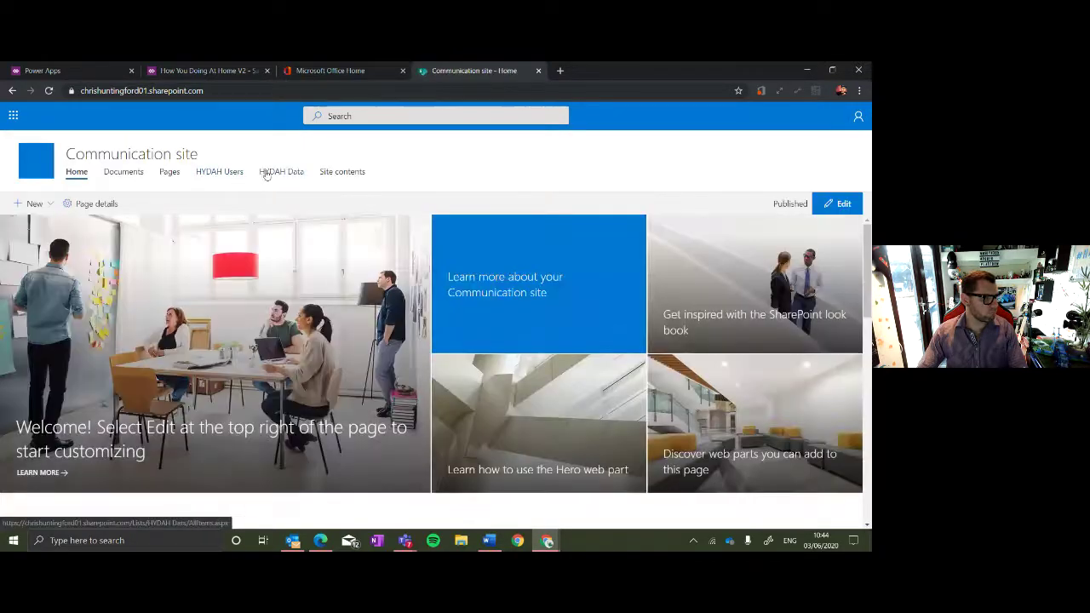
click(270, 172)
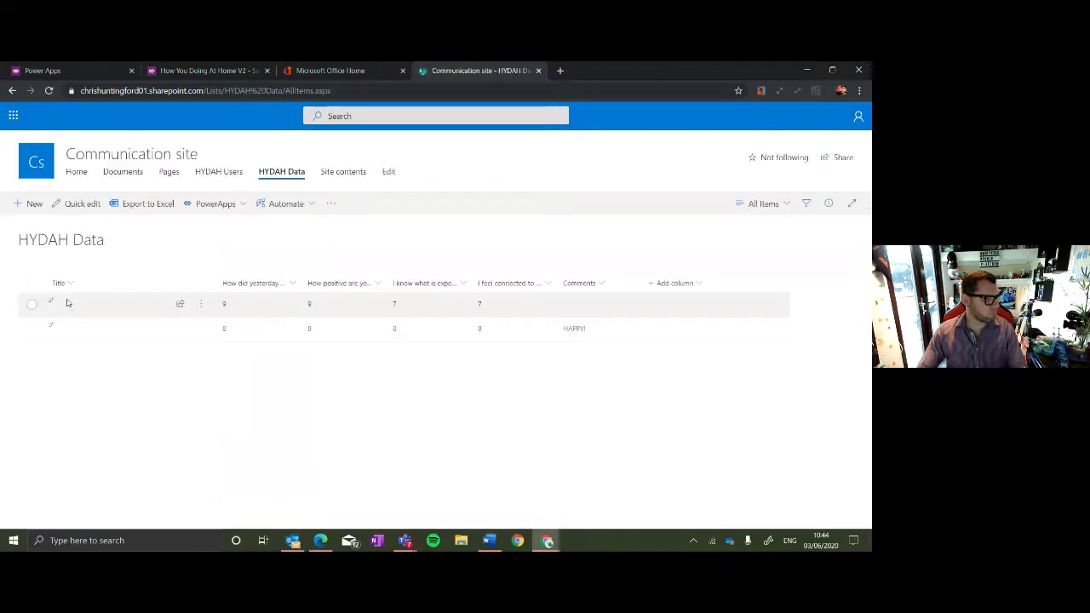
click(34, 304)
click(34, 329)
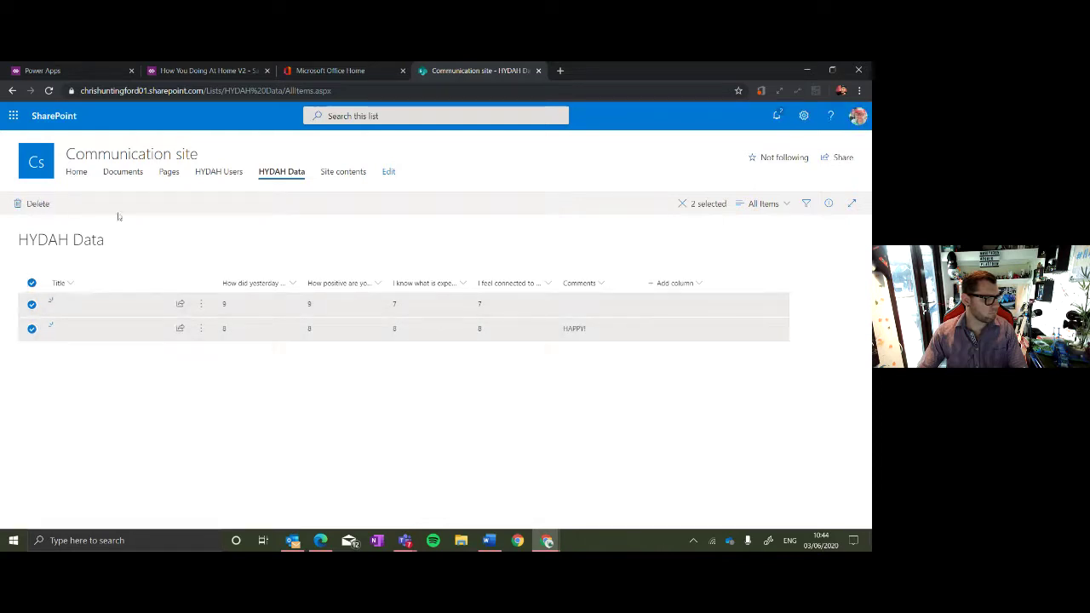
click(47, 206)
click(438, 348)
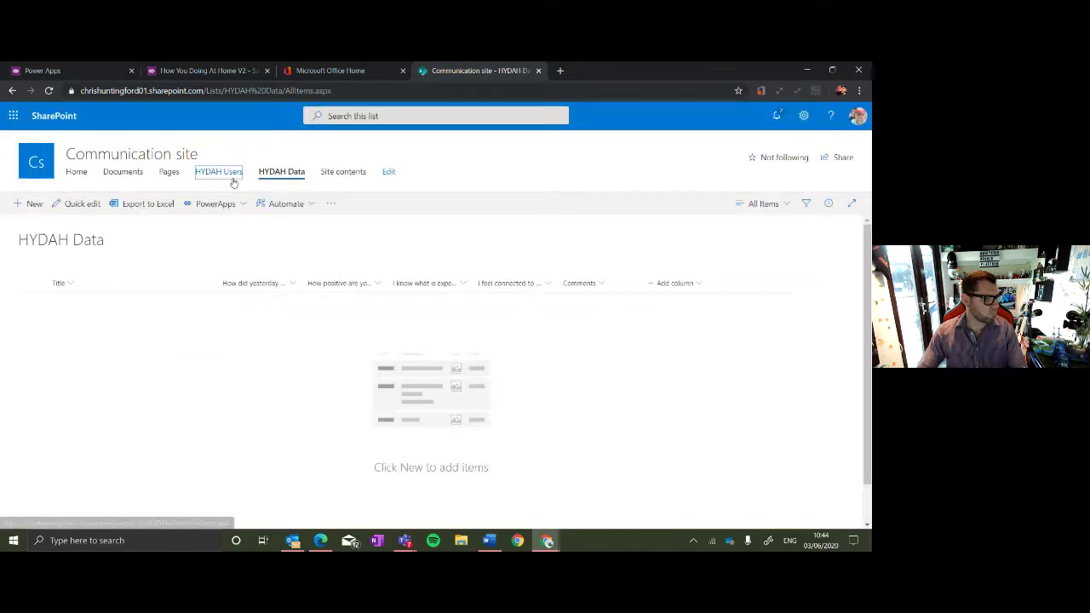
Check the user record in the Communication site's HYDAH Users list and return to the app in Power Apps Studio.
click(234, 177)
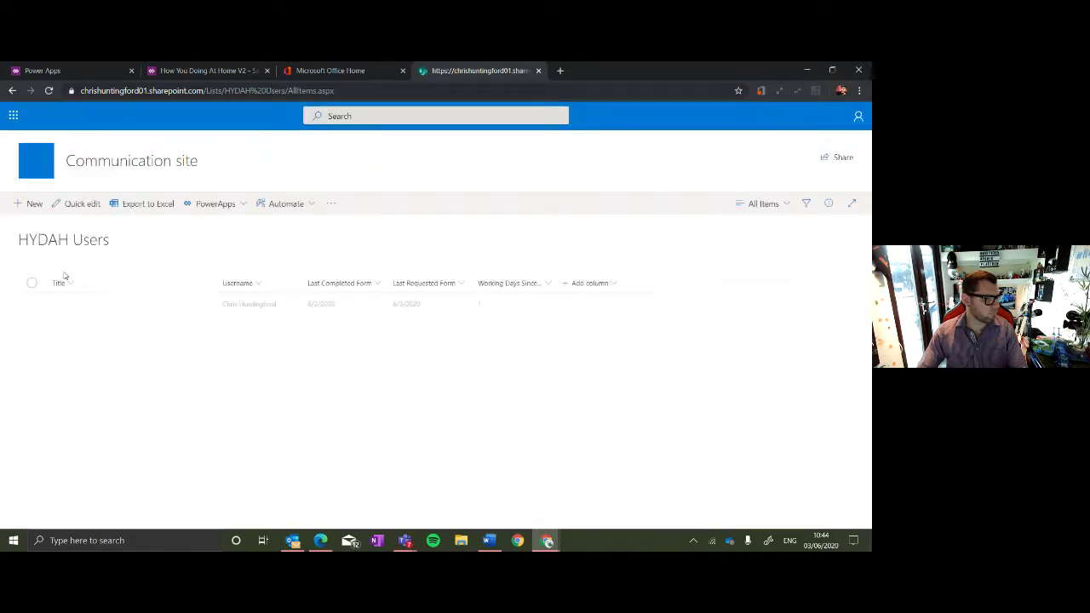
click(31, 305)
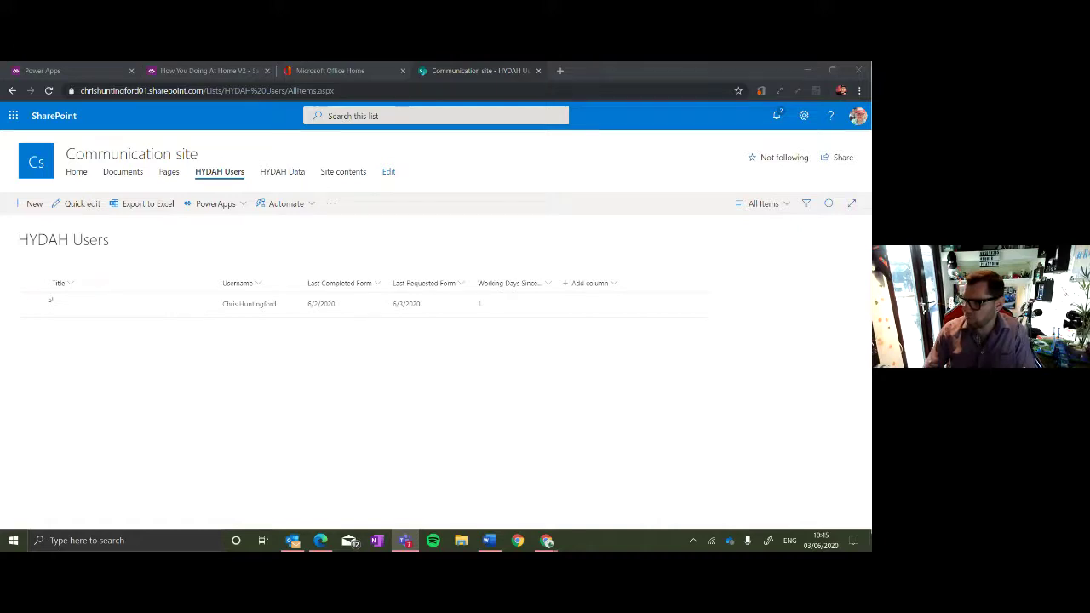
click(197, 72)
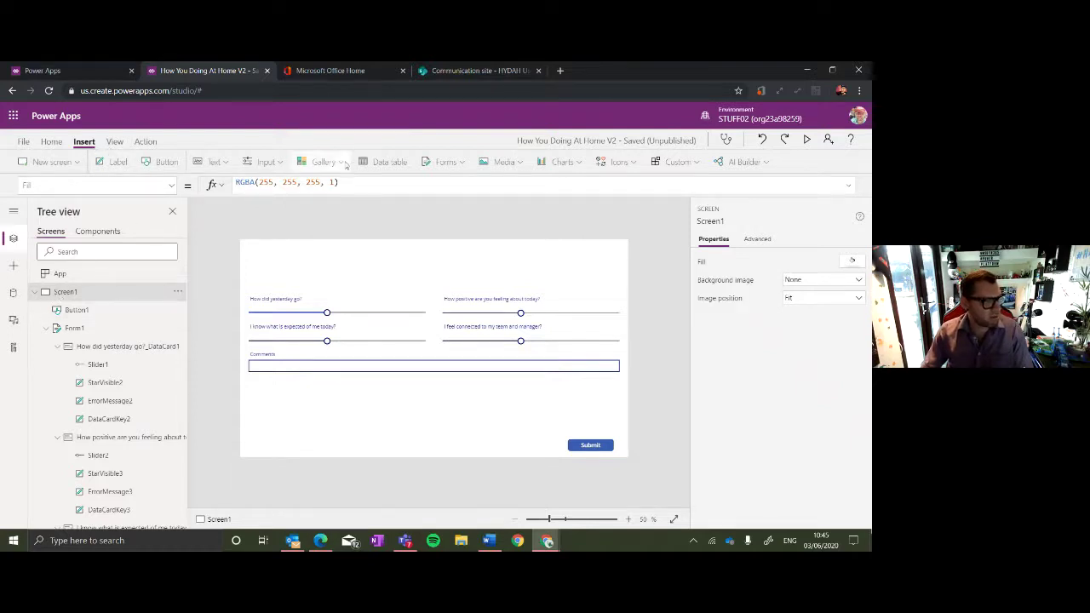
click(460, 166)
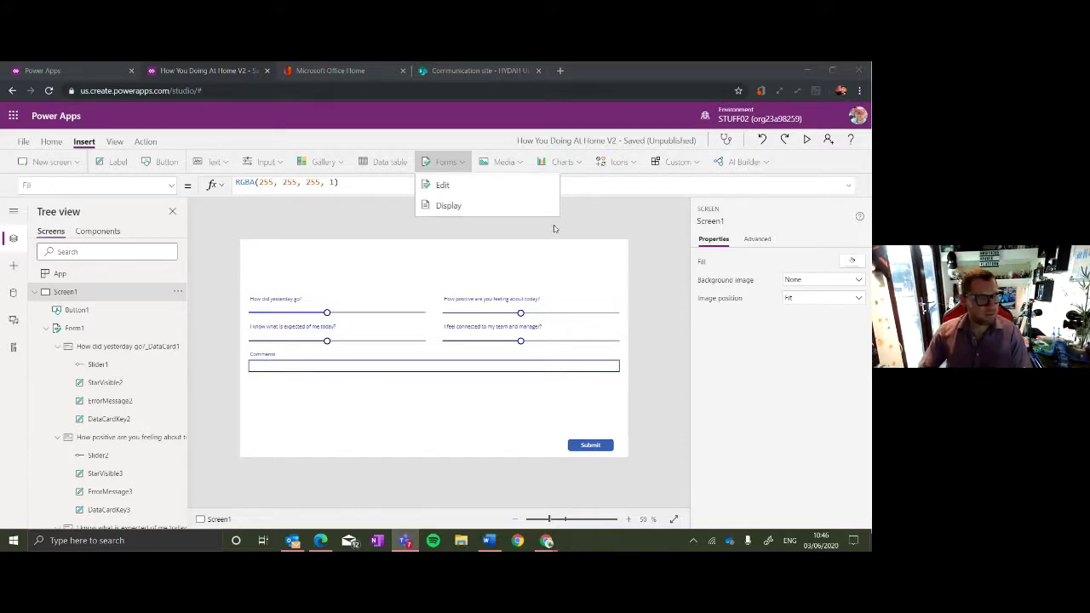
click(610, 225)
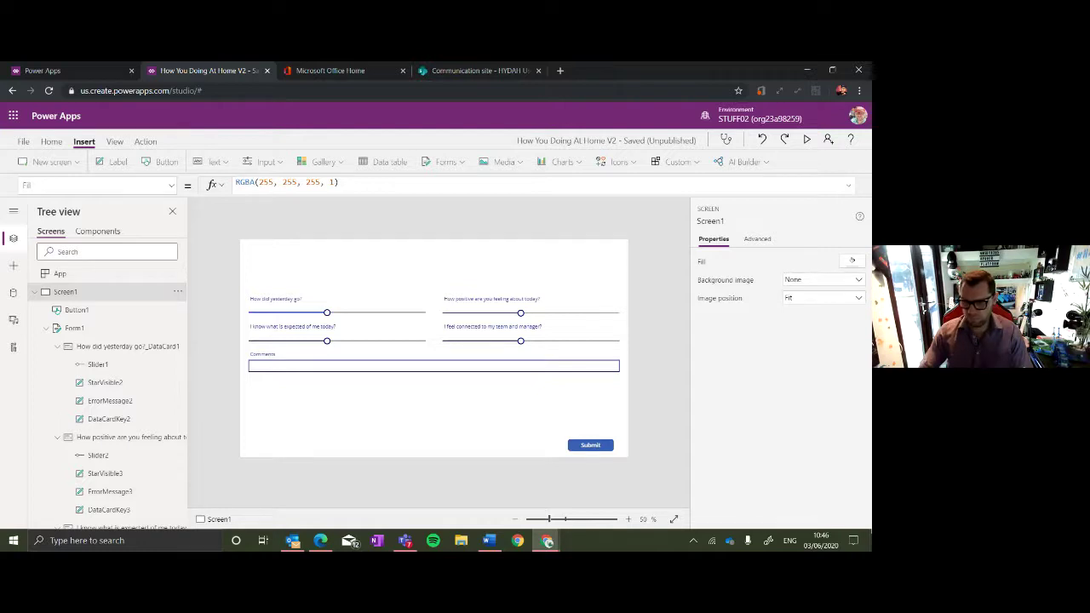
key(alt+Tab)
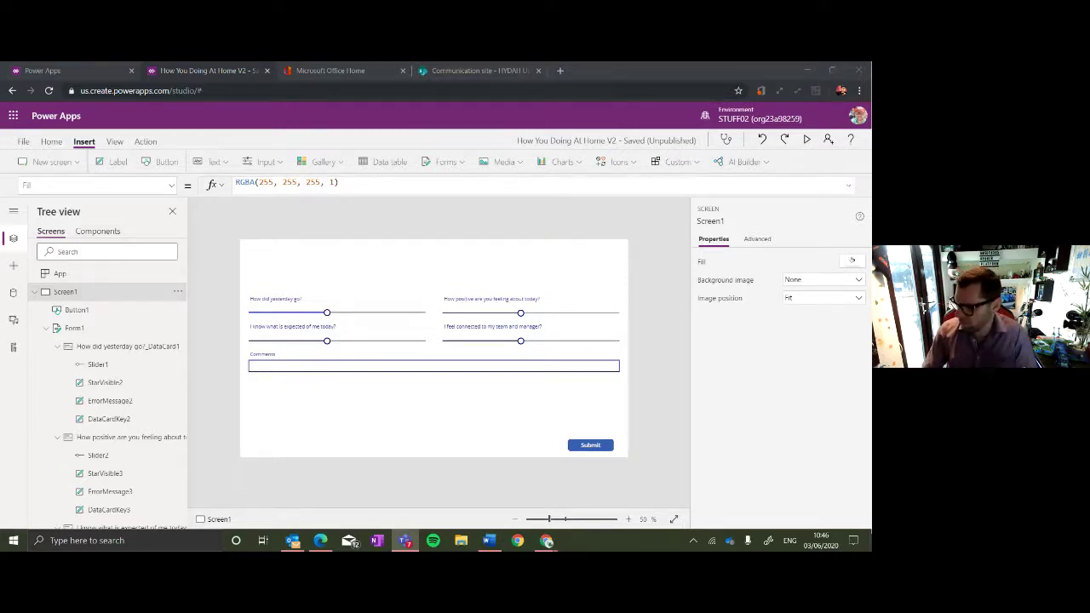
click(639, 369)
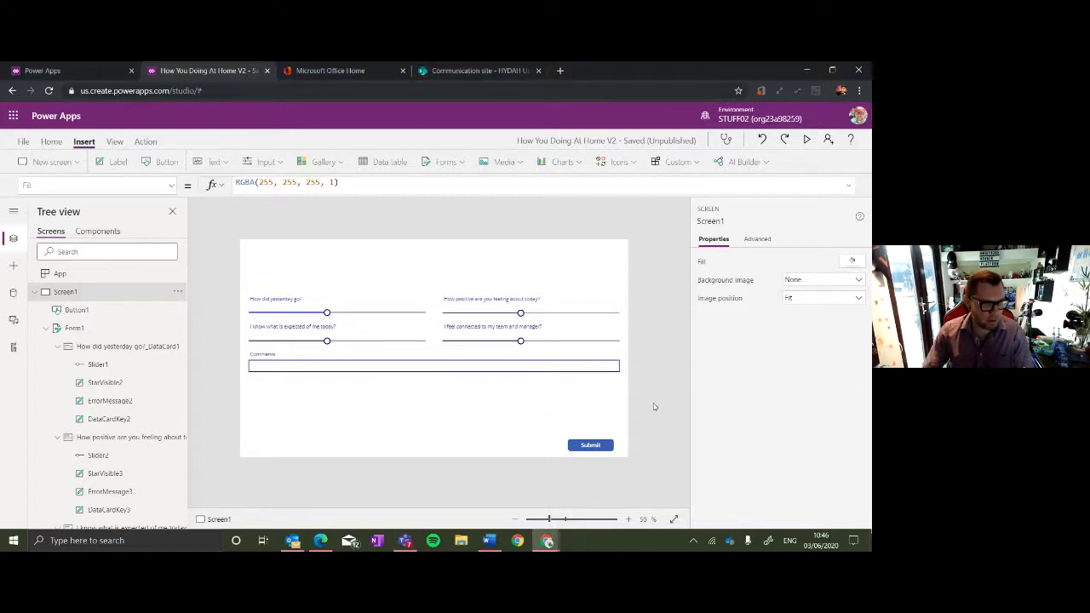
Review the Submit button's OnSelect formula and briefly preview the form before closing the preview.
click(606, 446)
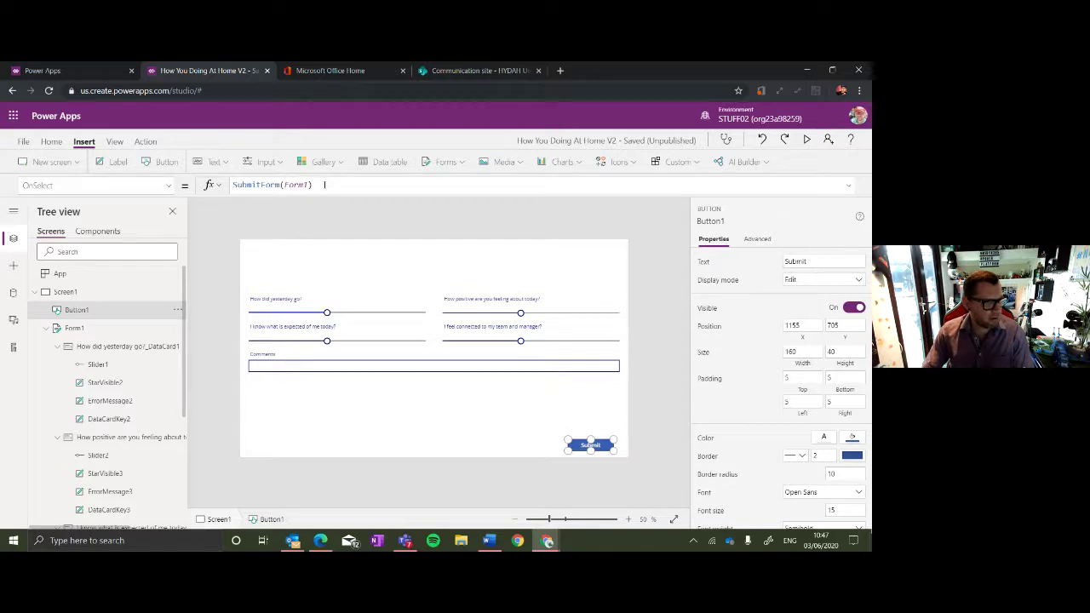
drag(323, 184, 223, 183)
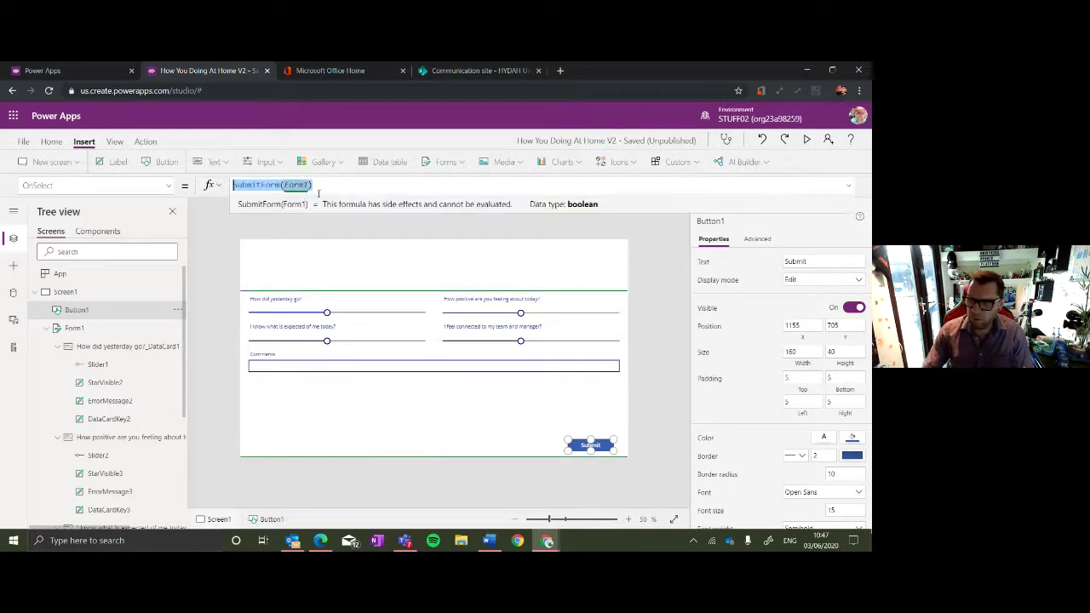
click(369, 187)
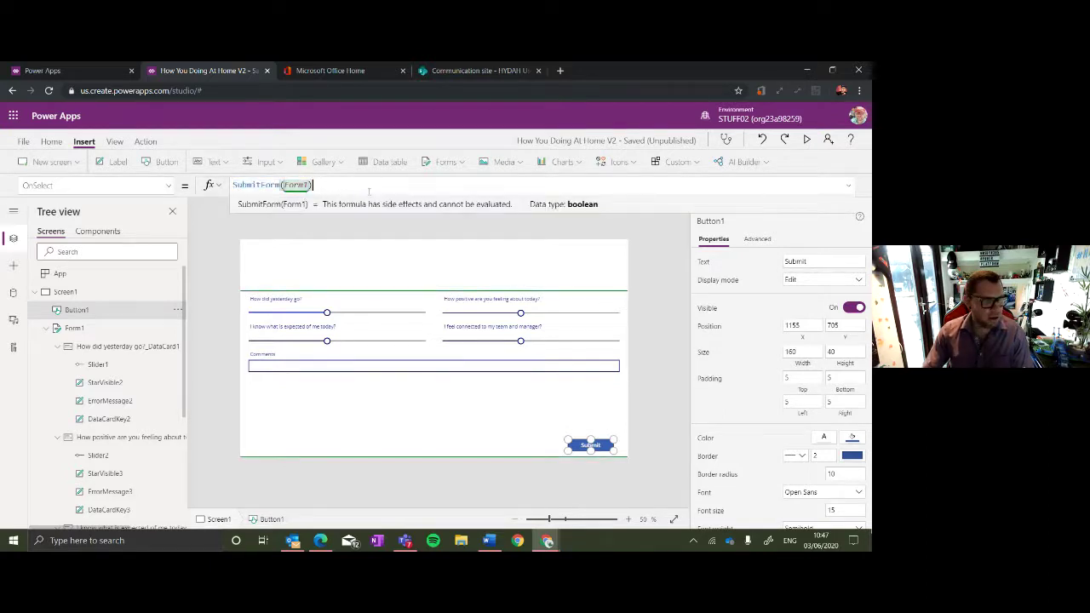
click(807, 140)
click(850, 121)
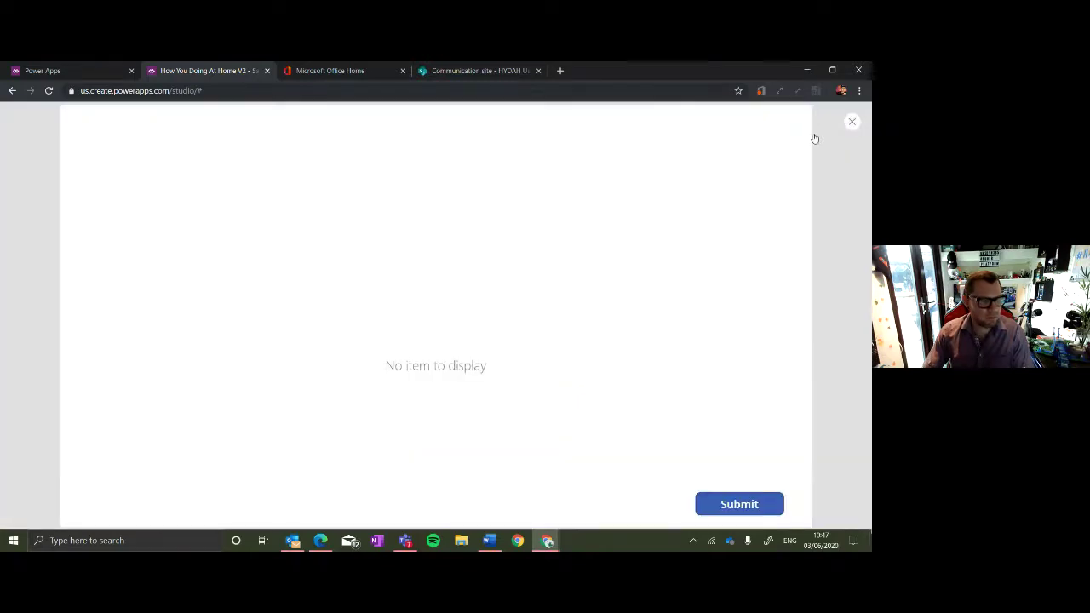
Refresh Form1 by switching its default mode to Edit and back to New.
click(501, 394)
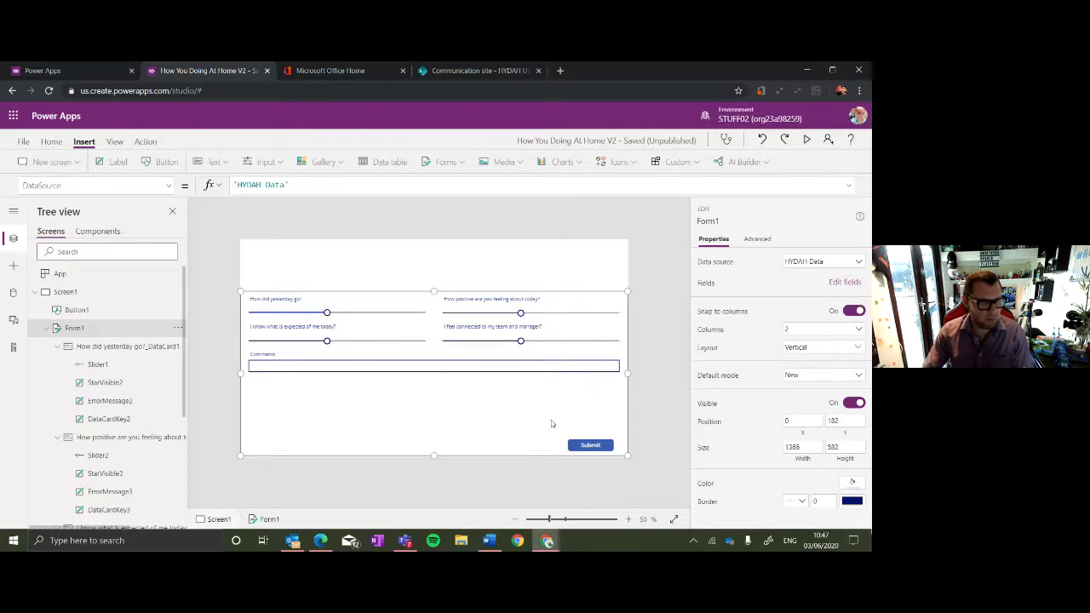
click(839, 376)
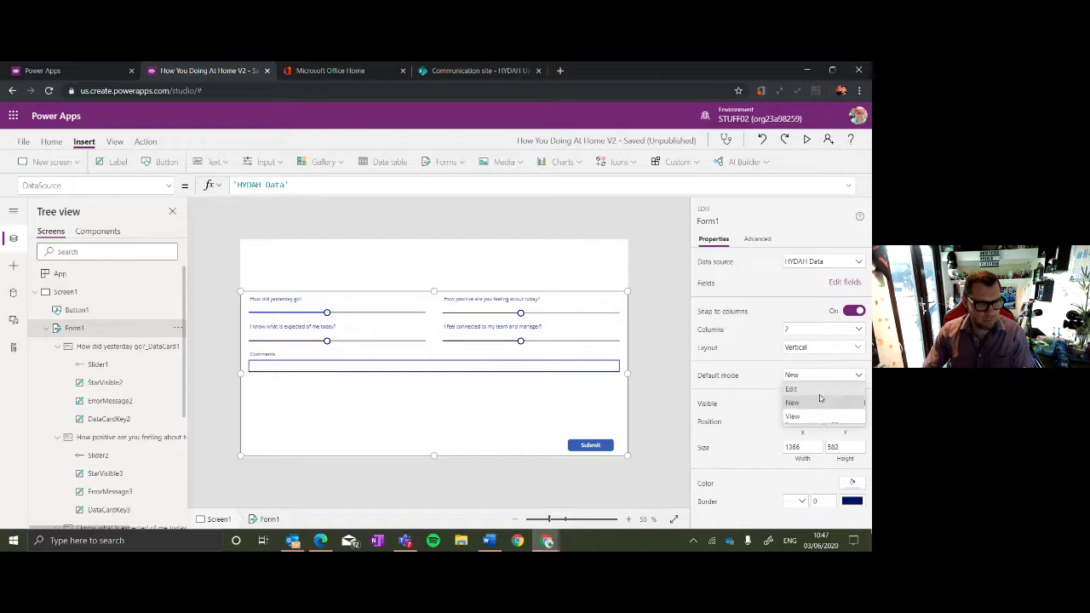
click(817, 388)
click(819, 376)
click(816, 402)
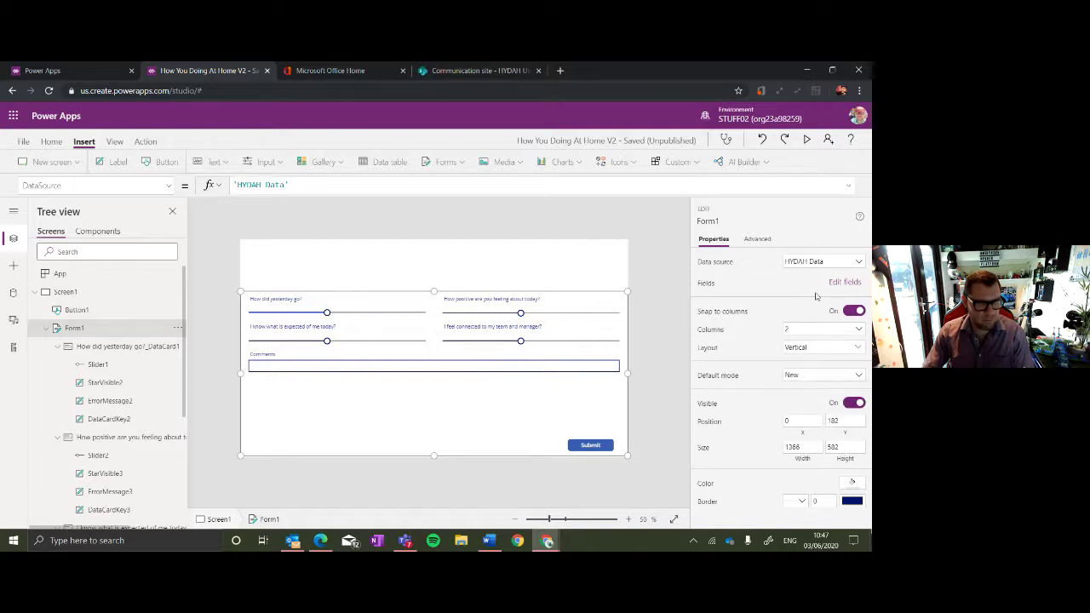
Preview the app and set the sliders to 7 for yesterday, 9 for positivity, 8 for team connection and 8 for expectations.
click(807, 141)
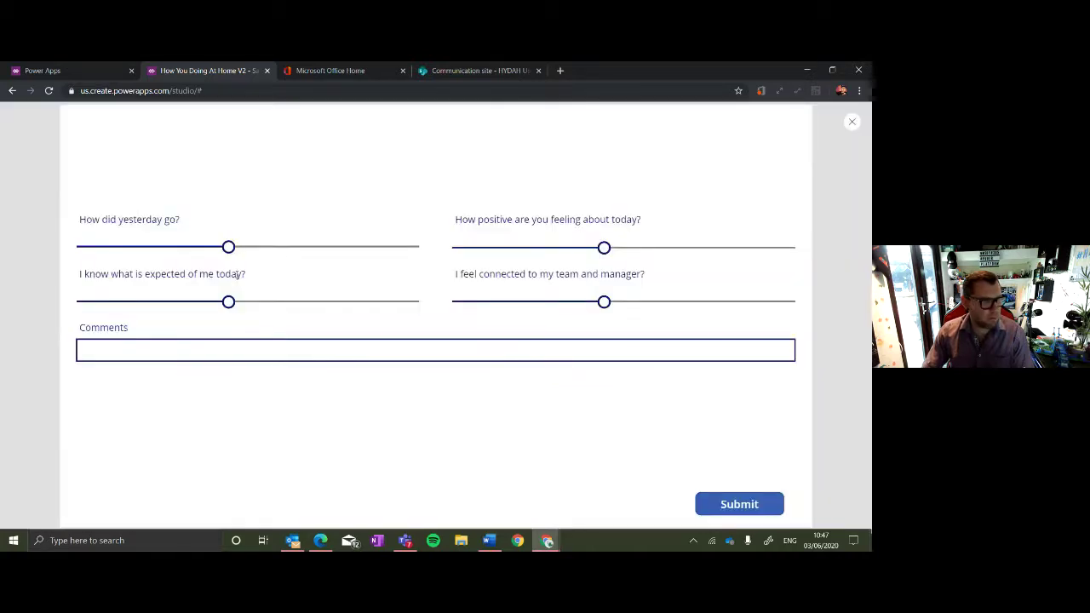
click(304, 247)
click(726, 248)
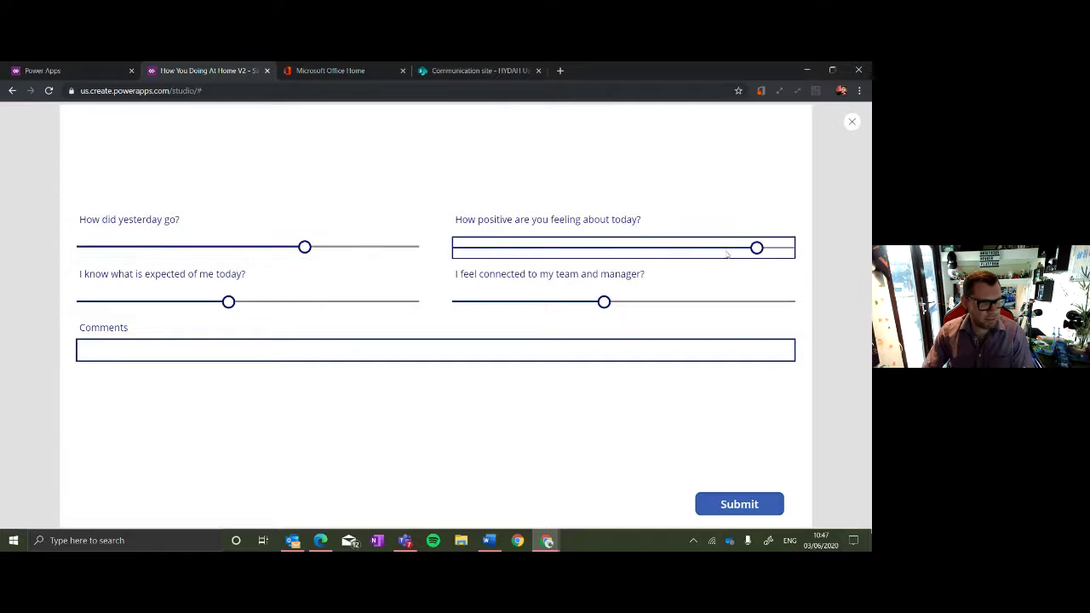
click(718, 305)
click(381, 309)
click(344, 303)
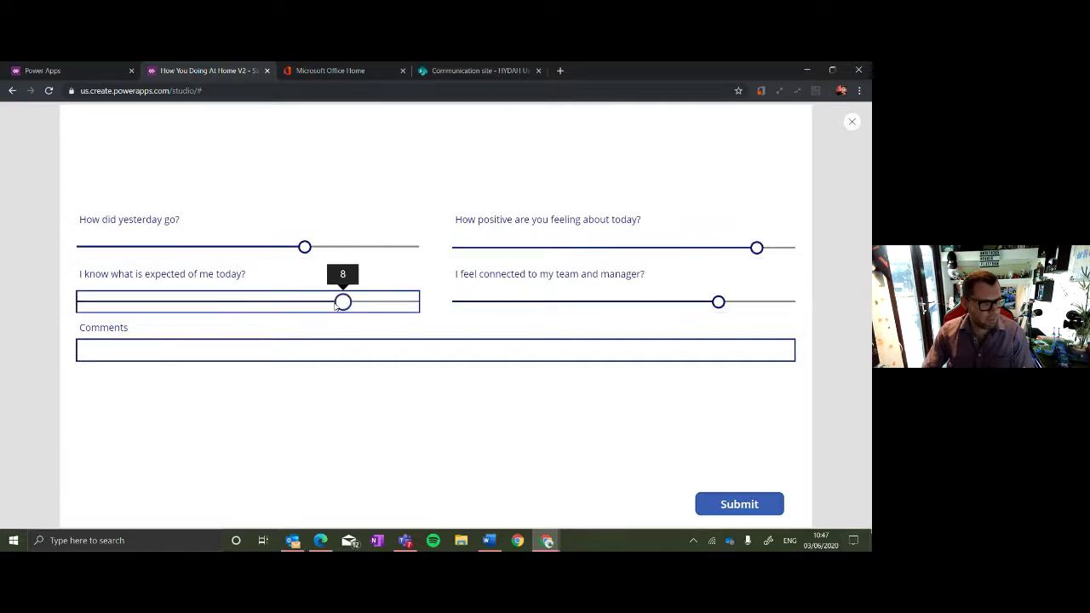
Submit the form with the comment Test 2 and close the preview.
click(317, 348)
text(Test 2)
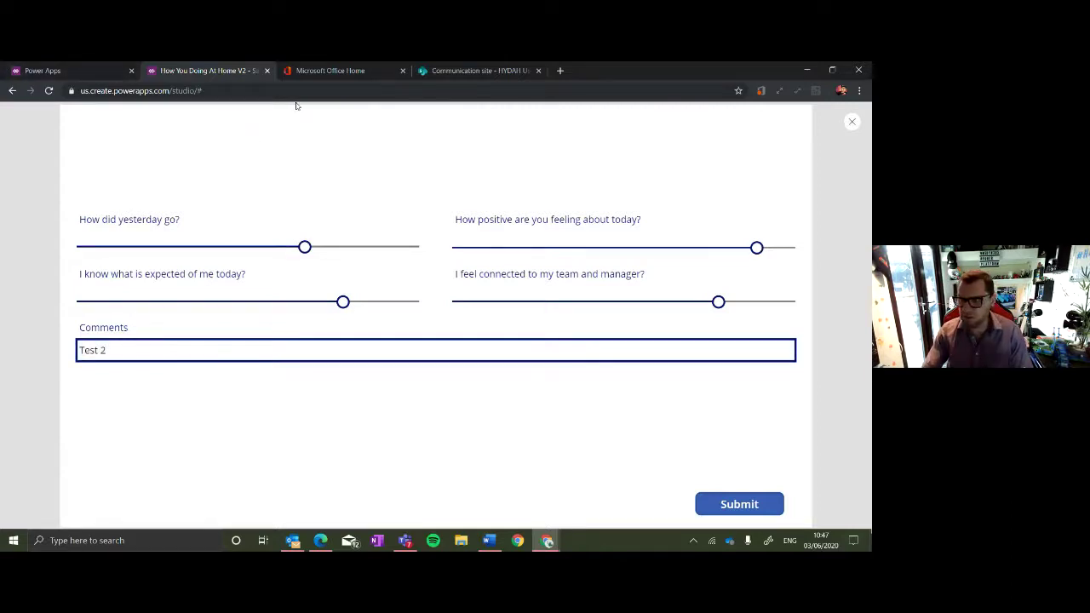
click(744, 504)
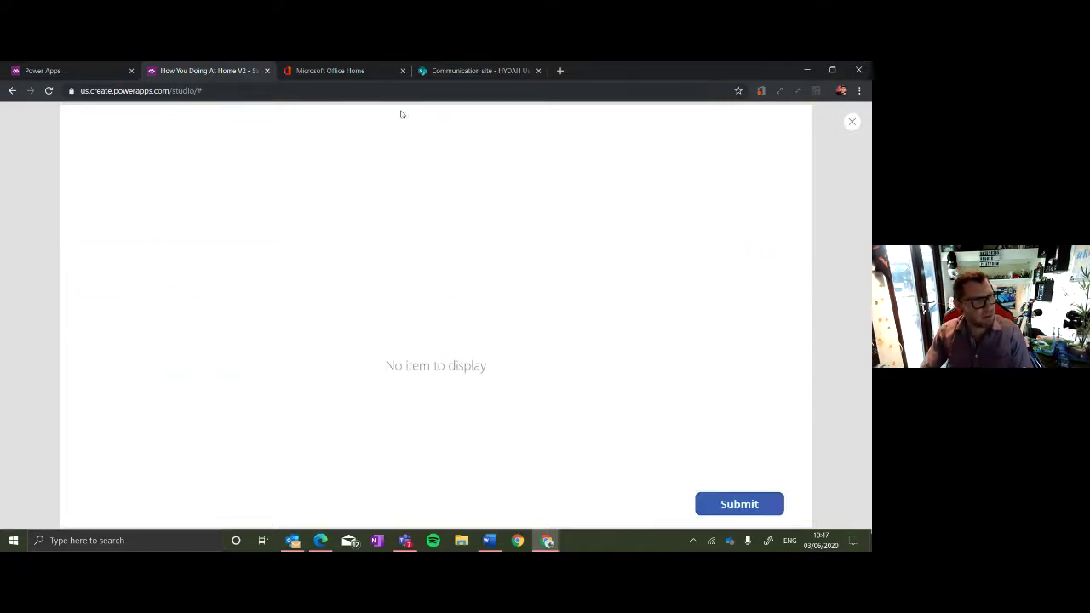
click(851, 123)
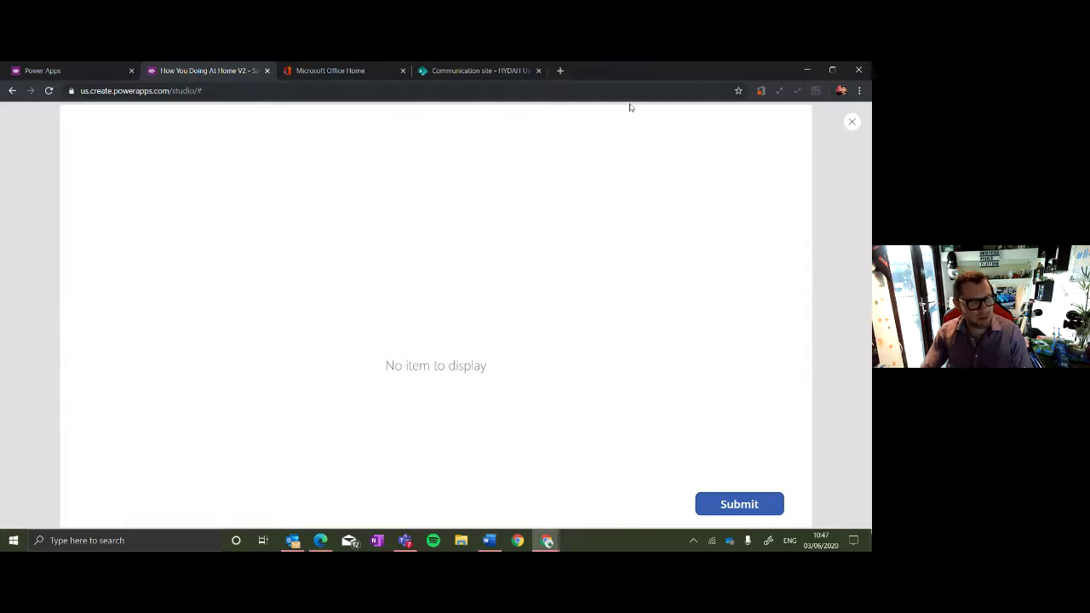
click(851, 124)
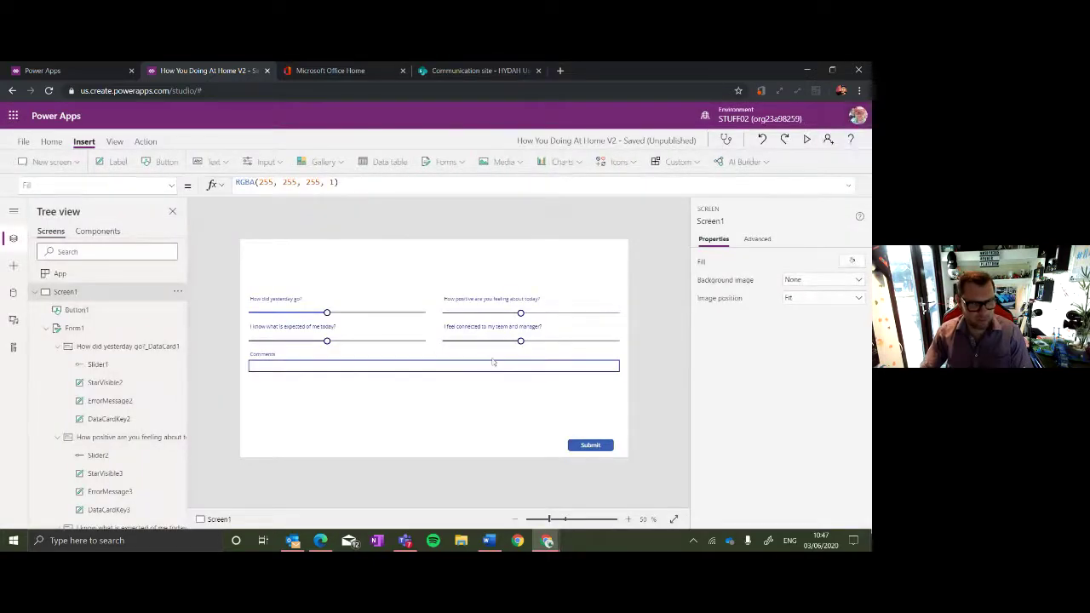
Switch to SharePoint, check the HYDAH Data list on the Communication site and delete the Test 2 response.
click(464, 71)
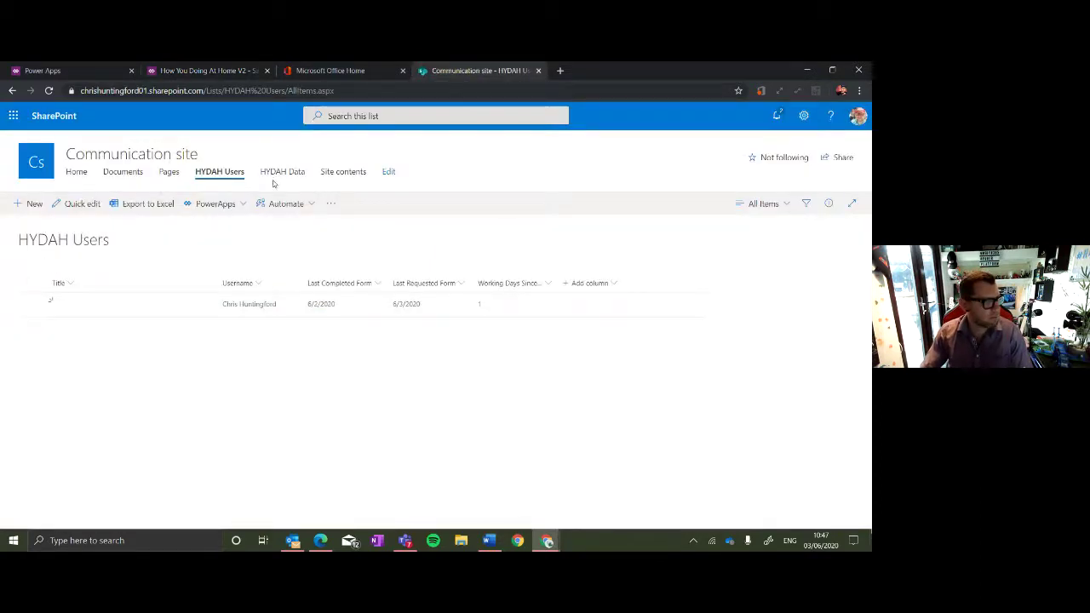
click(275, 177)
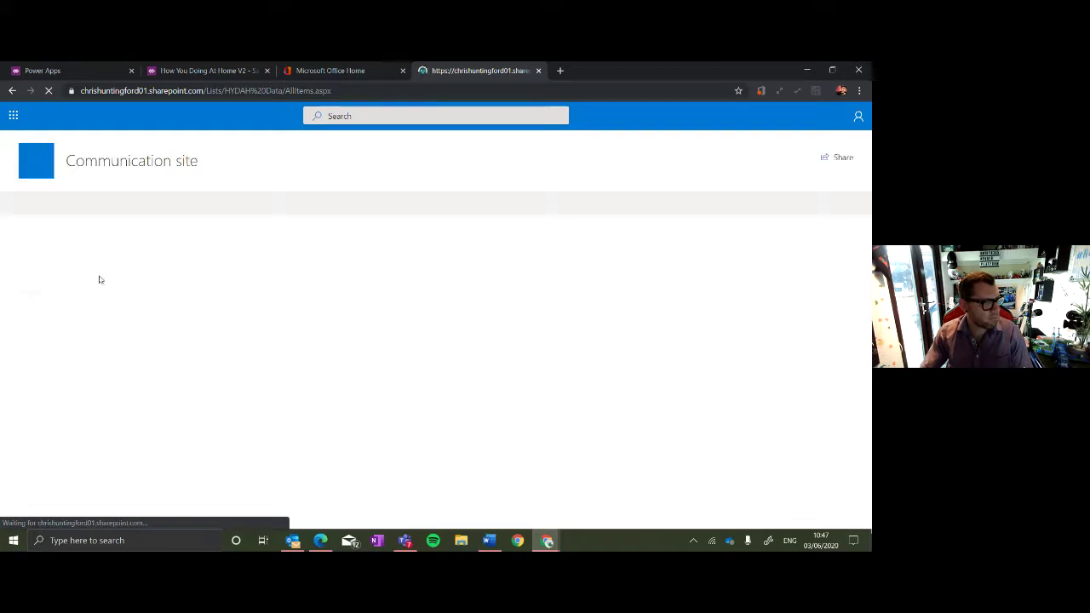
click(32, 304)
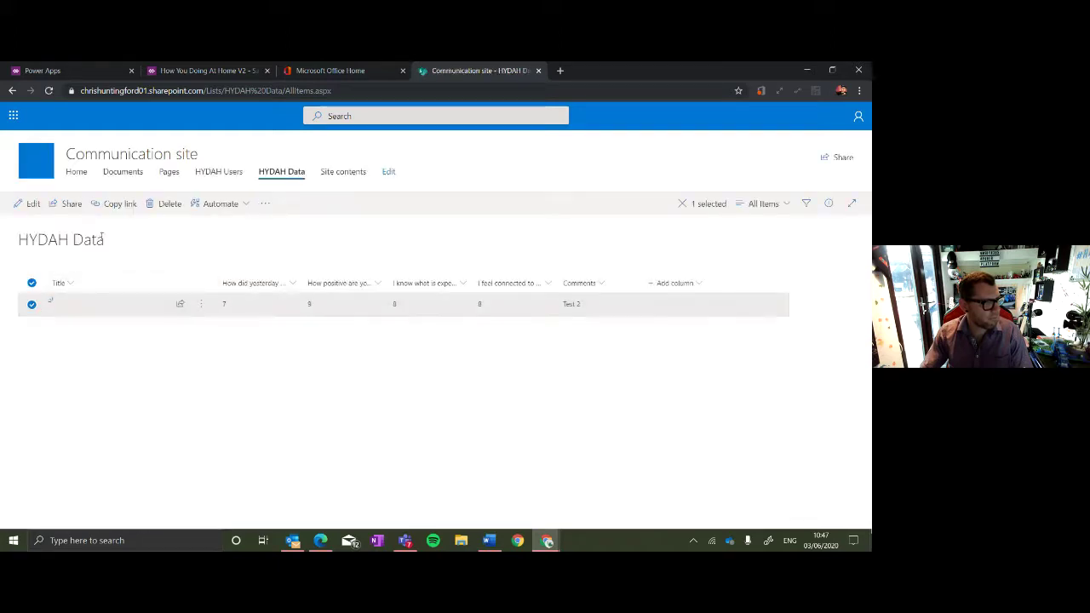
click(166, 207)
click(442, 350)
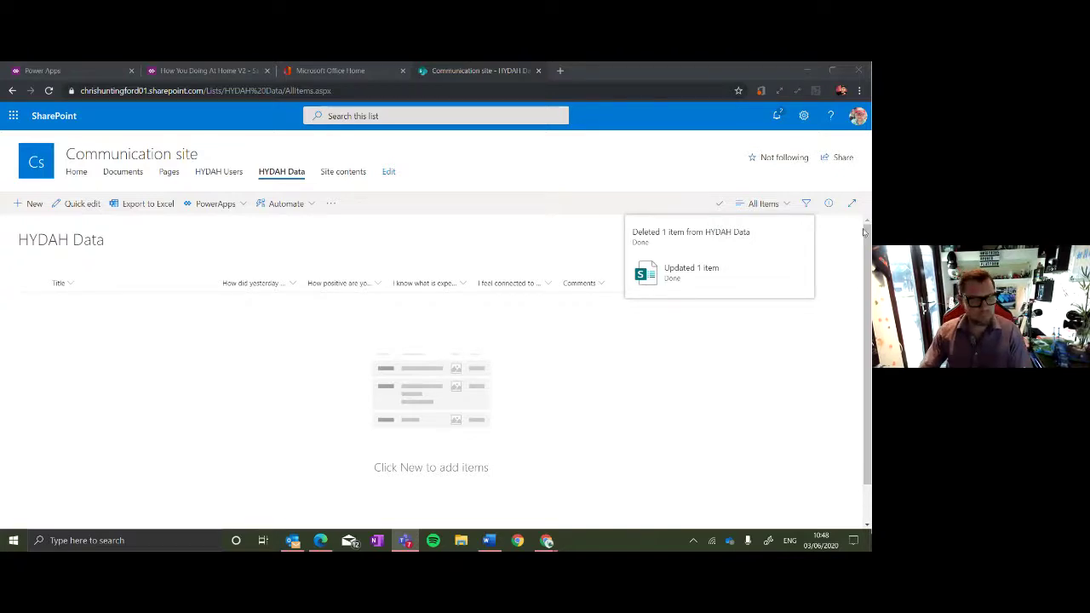
Return to the app in Power Apps Studio and set Screen1's background image to the app background file from the App Images folder.
click(344, 72)
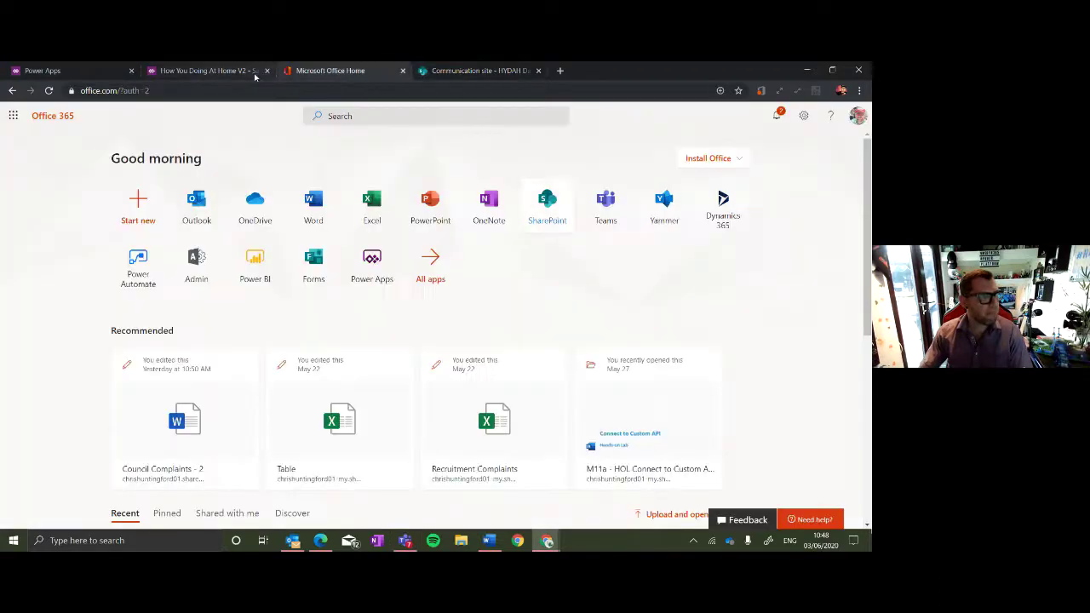
click(256, 75)
click(606, 407)
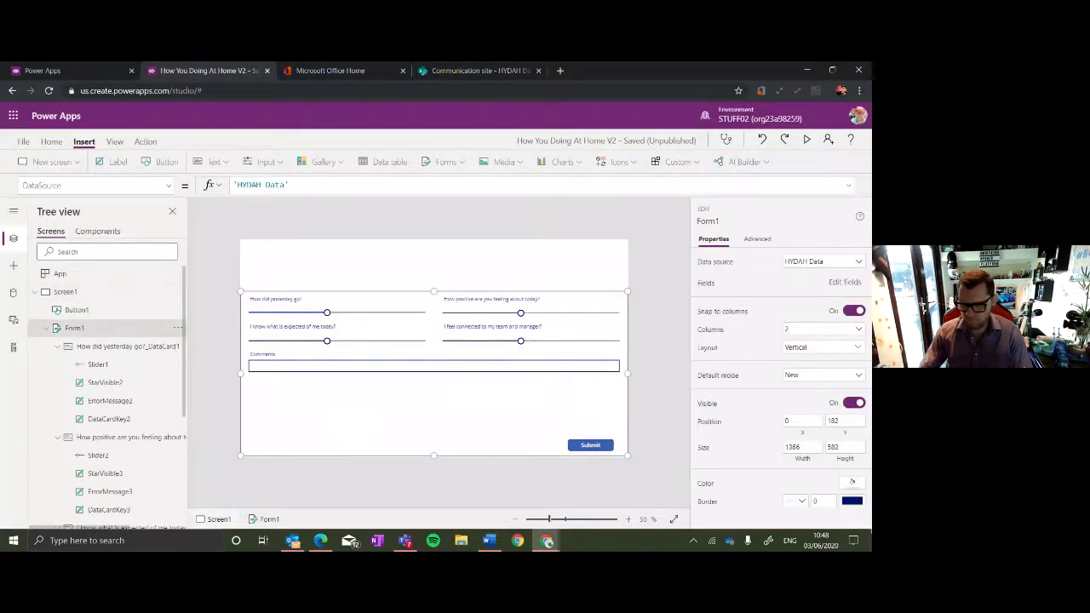
key(alt+Tab)
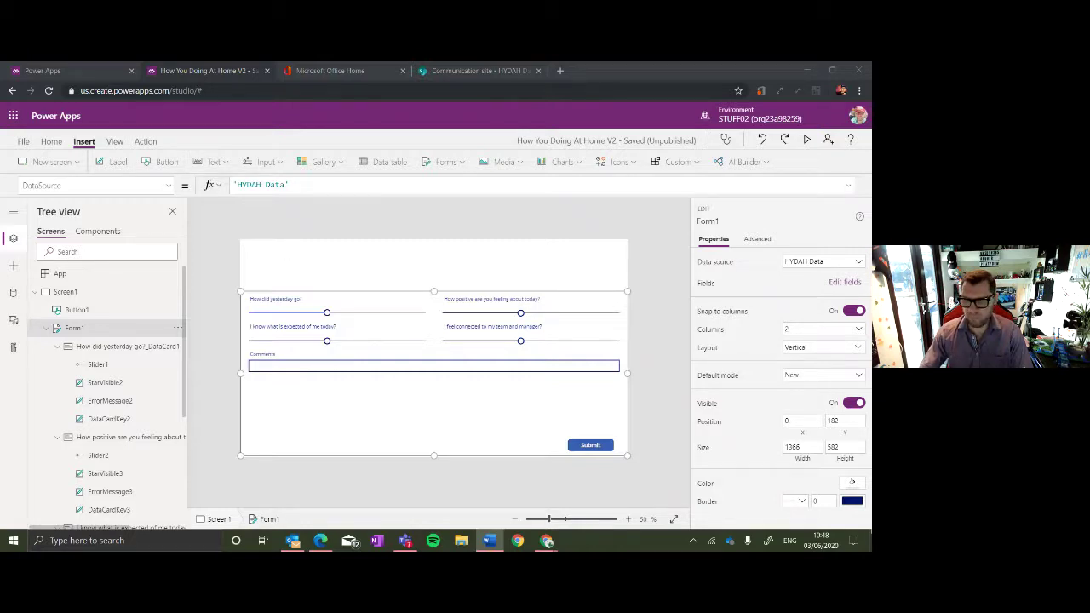
click(345, 272)
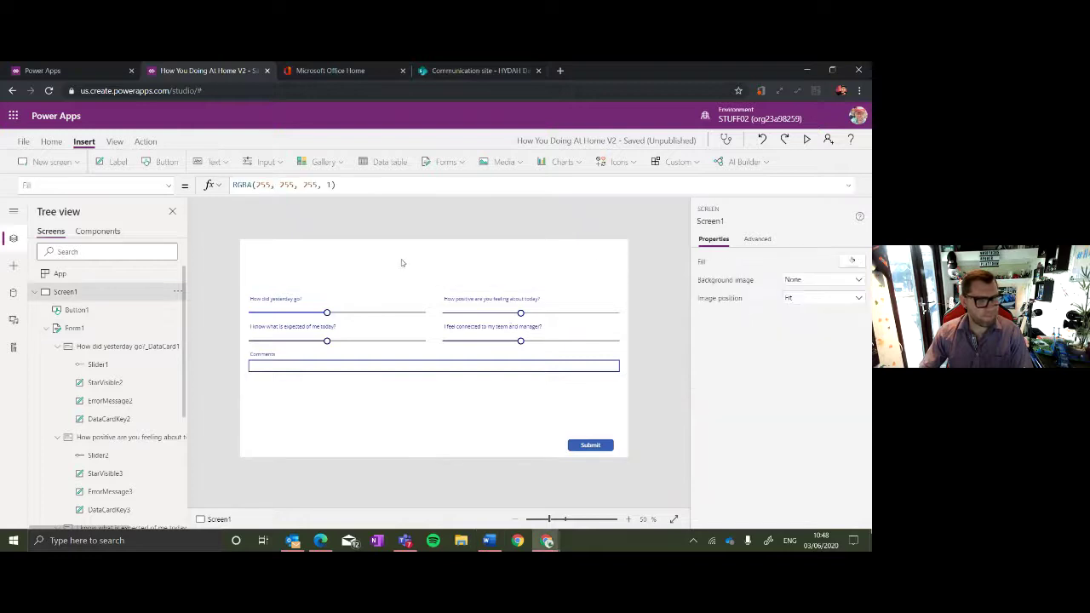
click(857, 281)
click(817, 294)
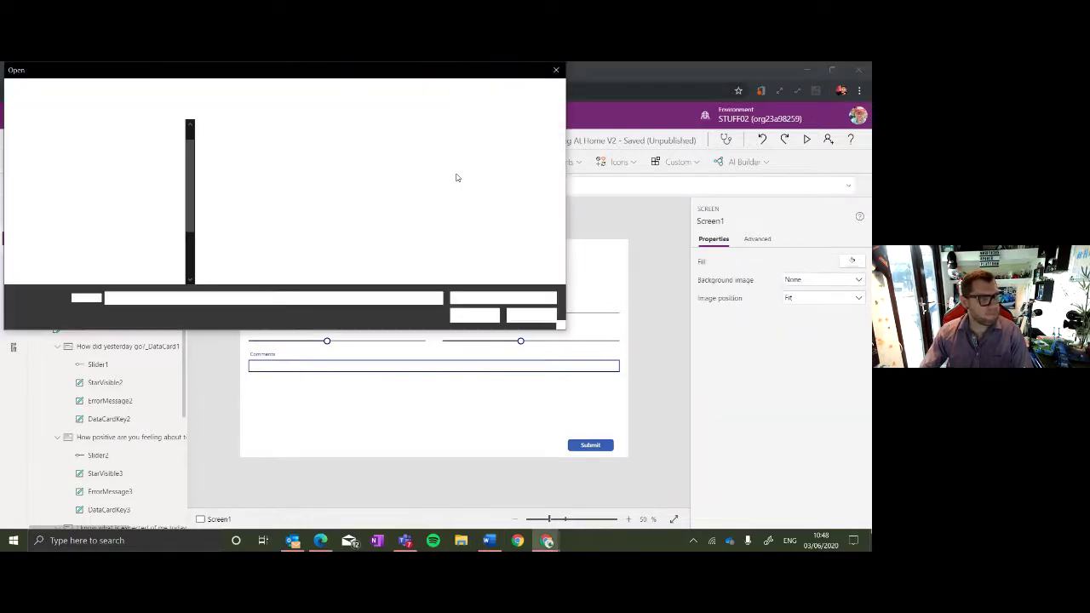
click(234, 158)
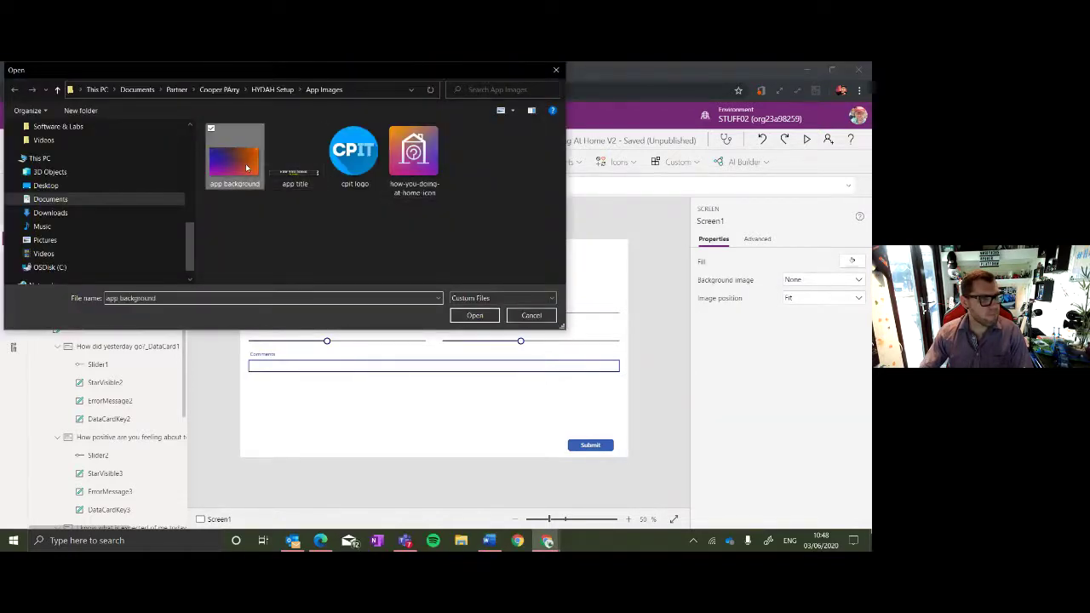
click(593, 445)
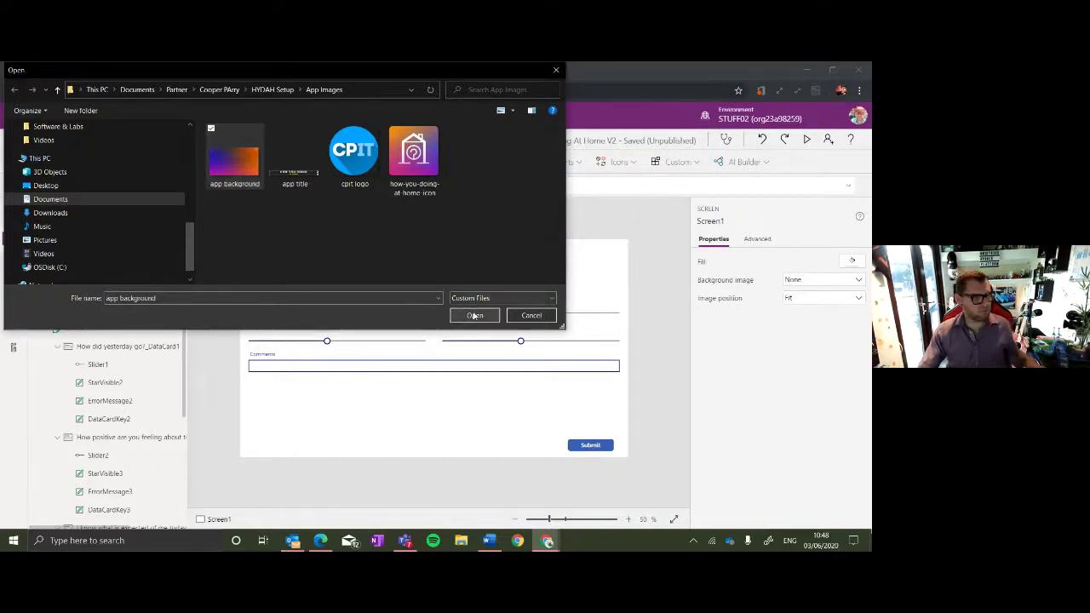
click(475, 316)
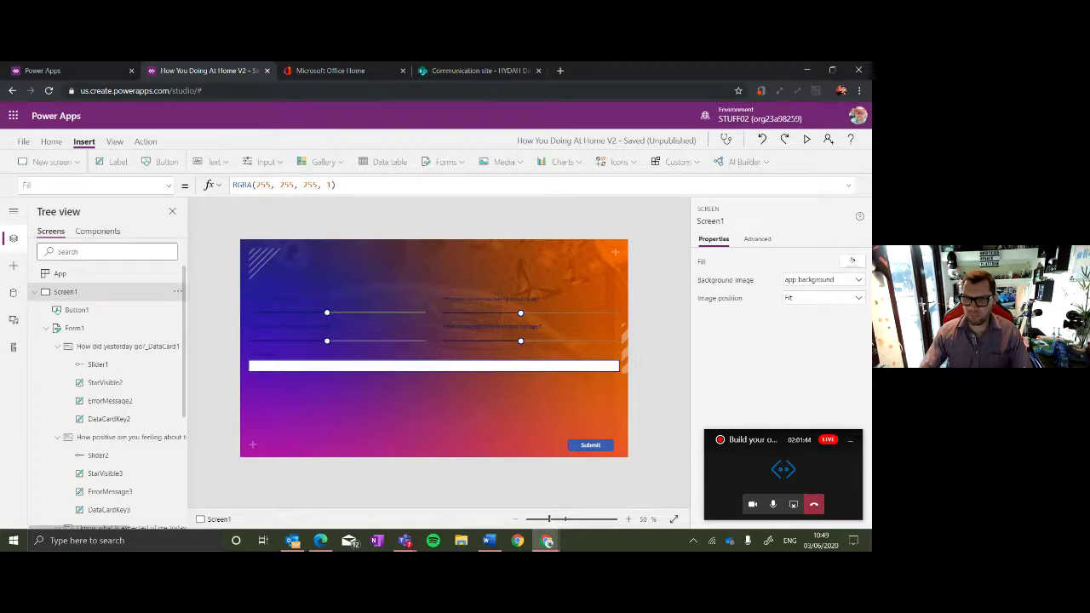
Change the font colour of the "How did yesterday go?" label to standard yellow.
click(286, 297)
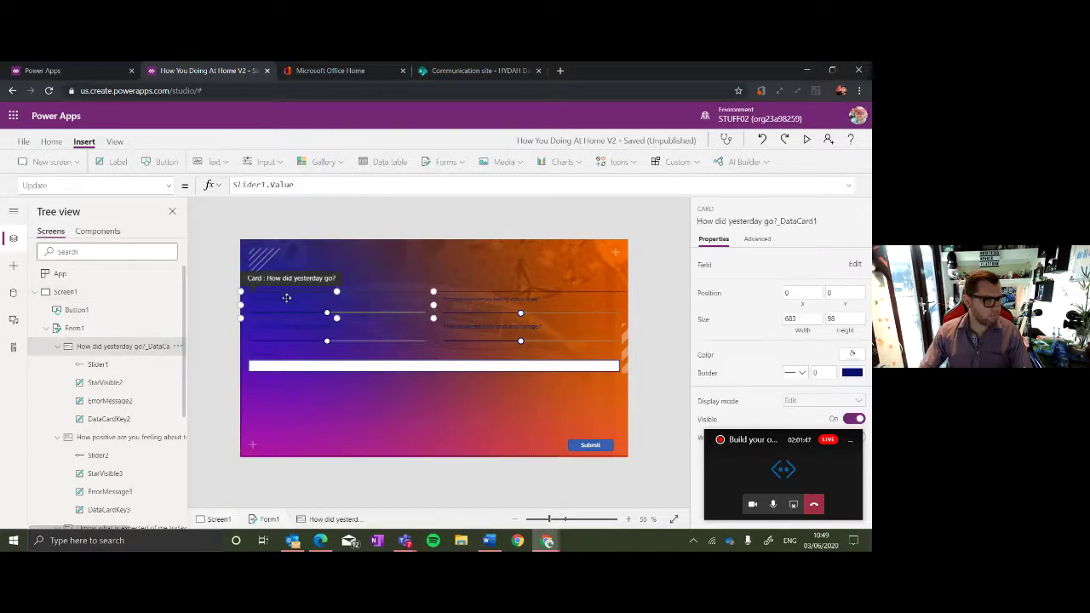
click(51, 142)
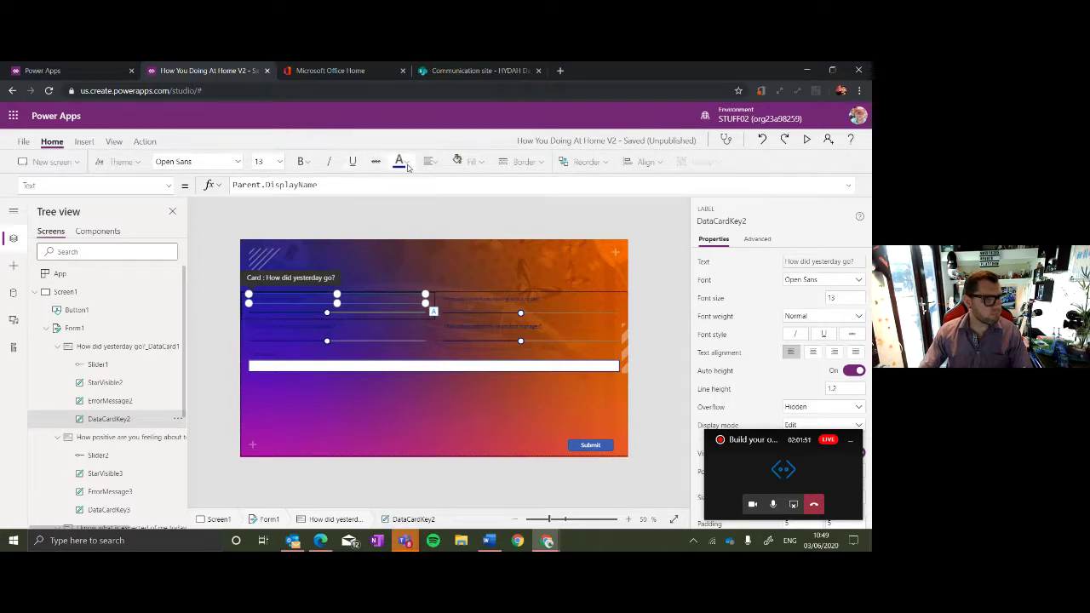
click(400, 162)
click(452, 328)
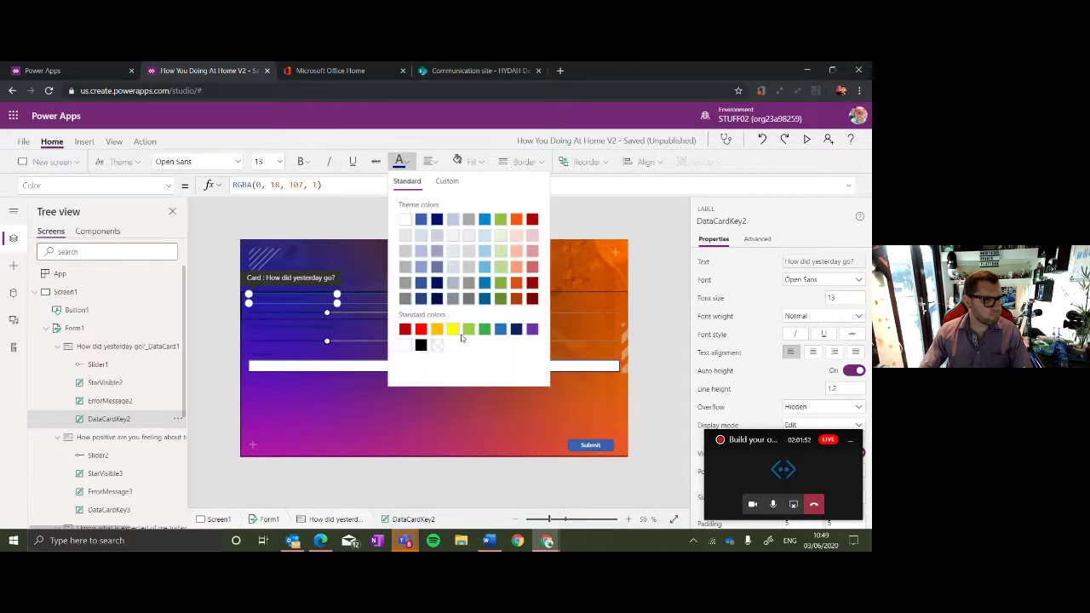
Change the font colour of the "I know what is expected of me today?" and Comments labels to yellow.
click(321, 331)
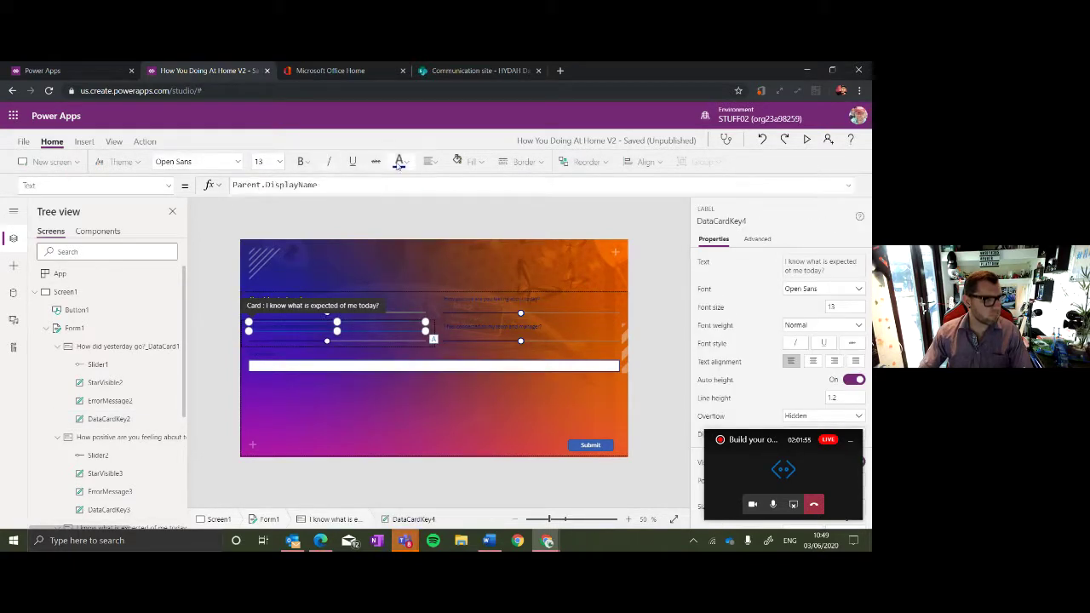
click(400, 162)
click(453, 329)
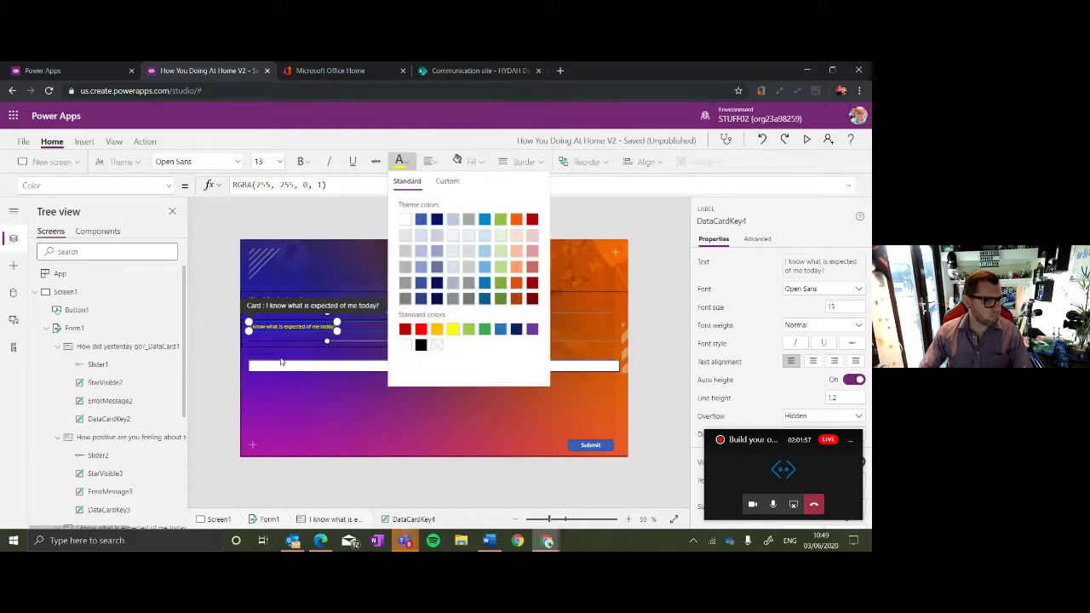
click(272, 358)
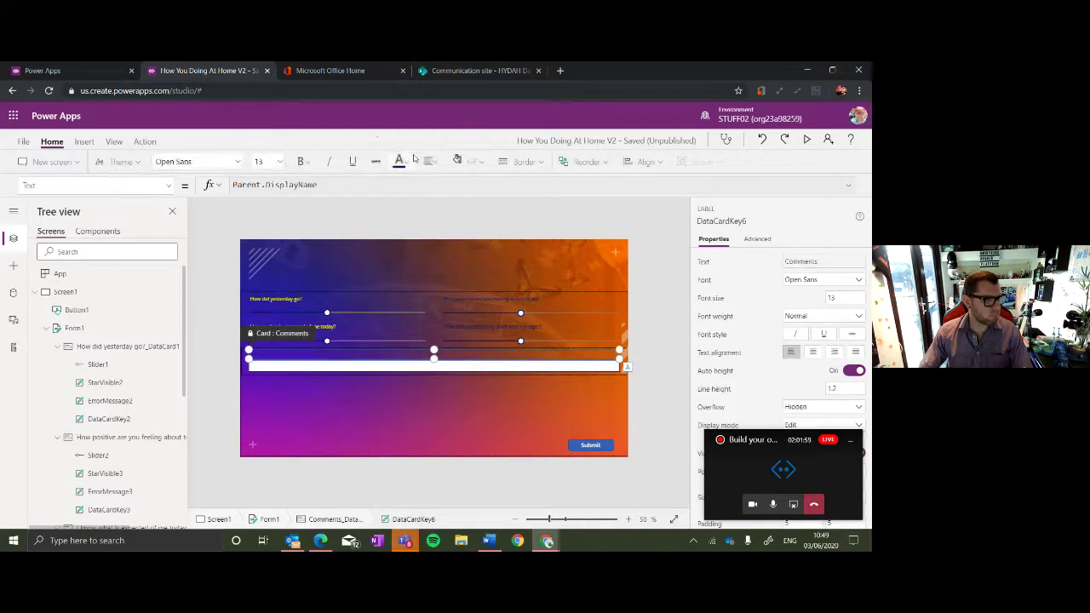
click(413, 162)
click(452, 329)
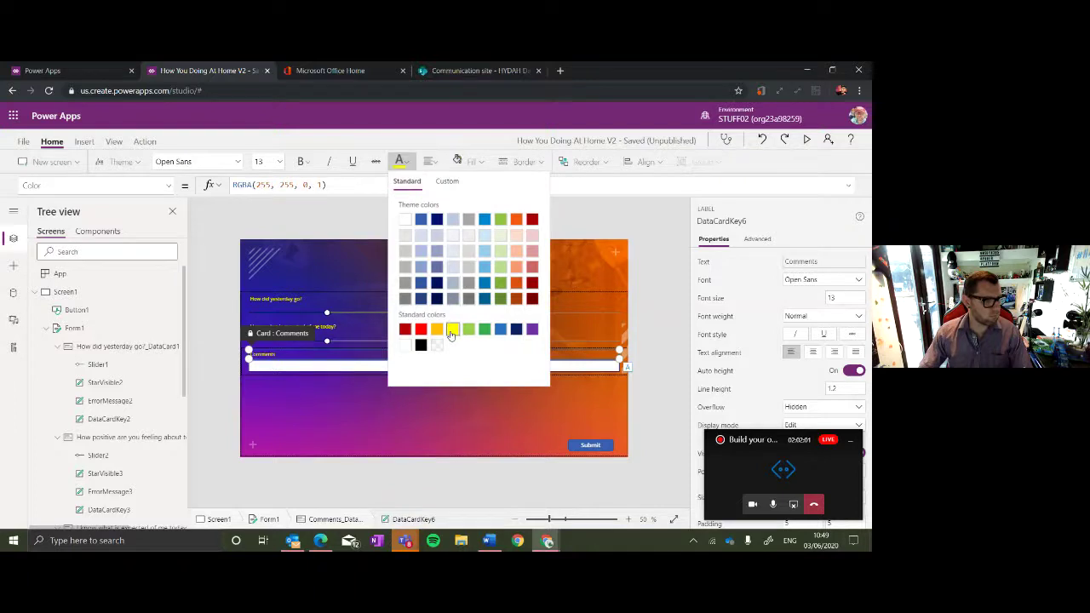
Change the font colour of the "I feel connected to my team and manager?" label to standard yellow.
click(524, 336)
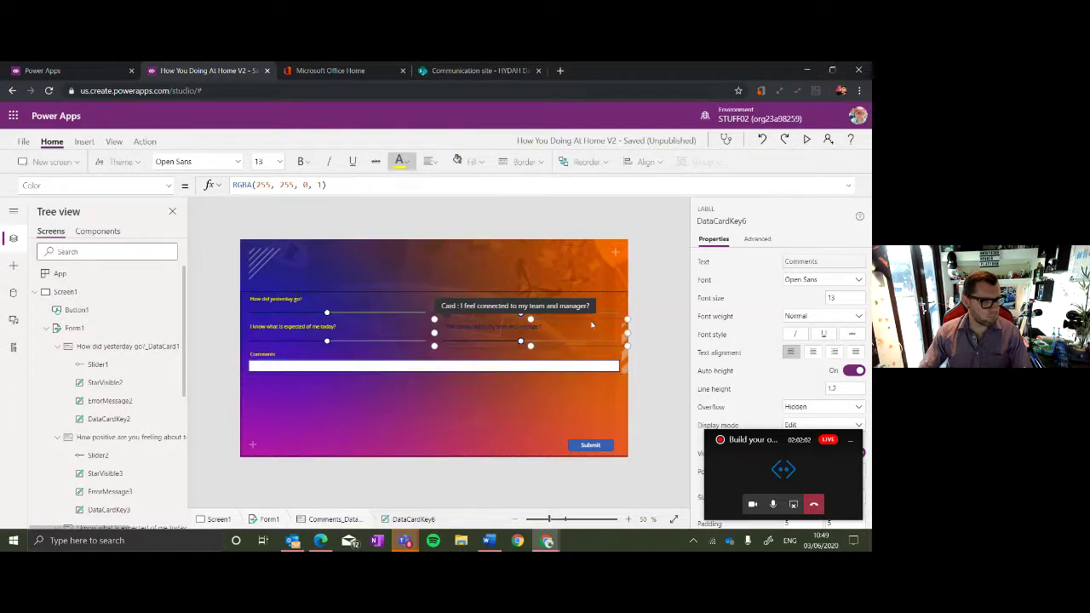
click(487, 331)
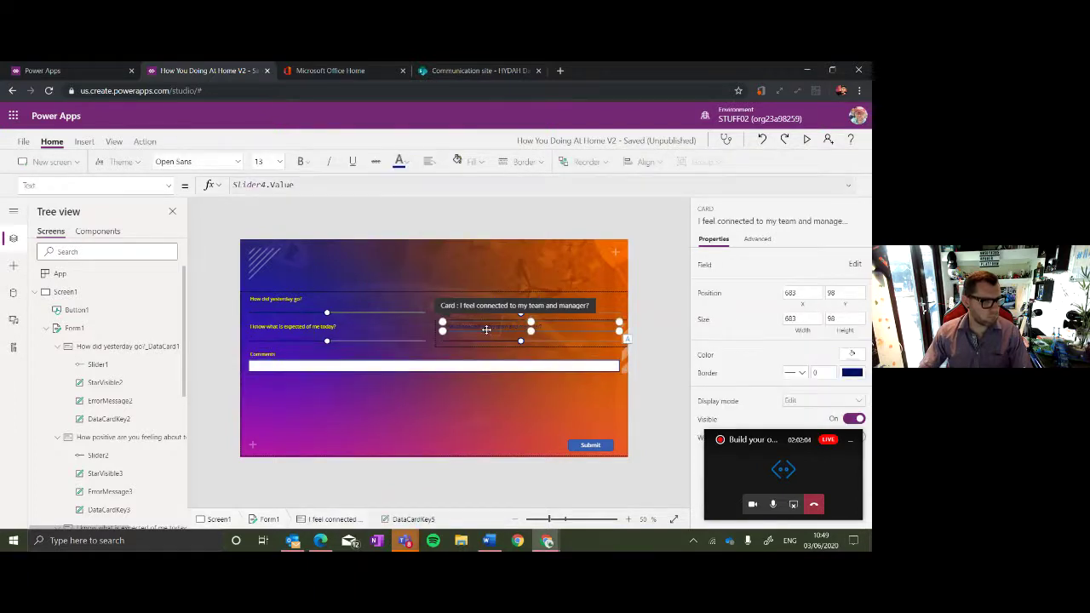
click(398, 162)
click(452, 329)
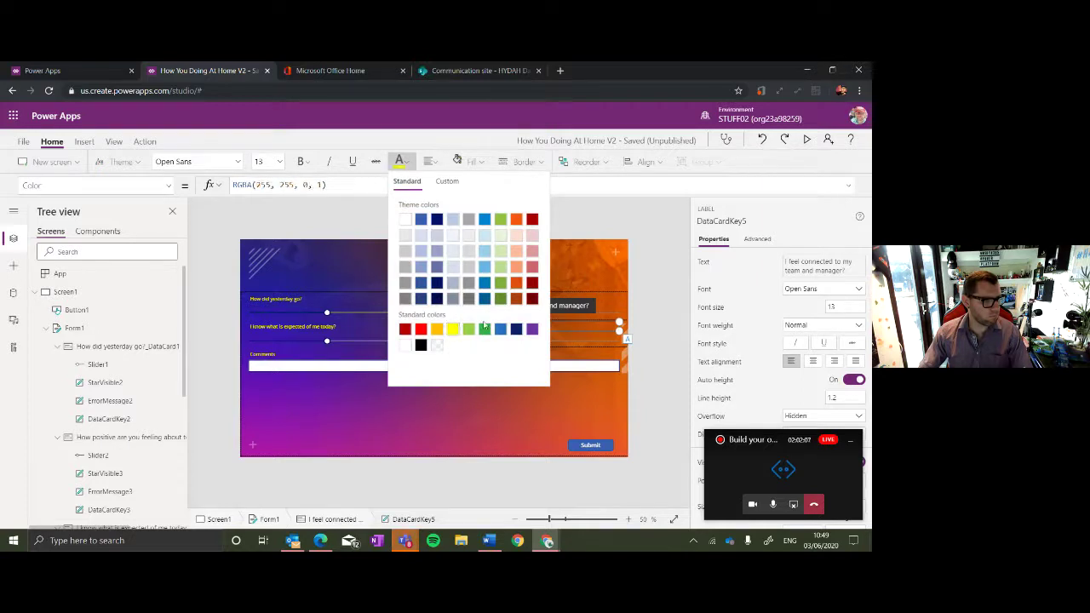
Change the font colour of the "How positive are you feeling about today?" label to yellow.
click(587, 287)
click(508, 298)
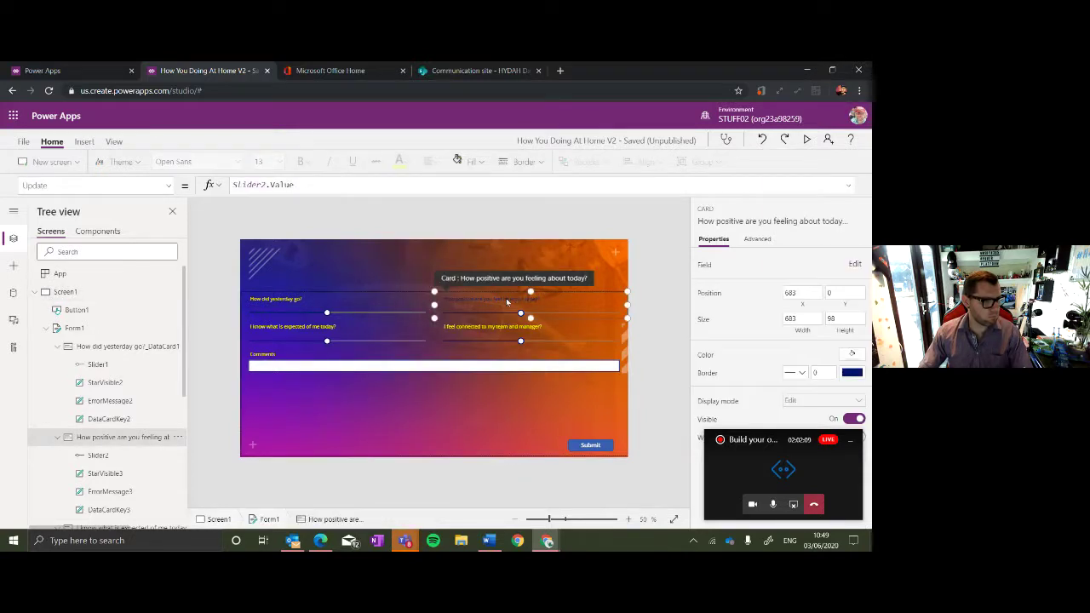
click(506, 298)
click(398, 162)
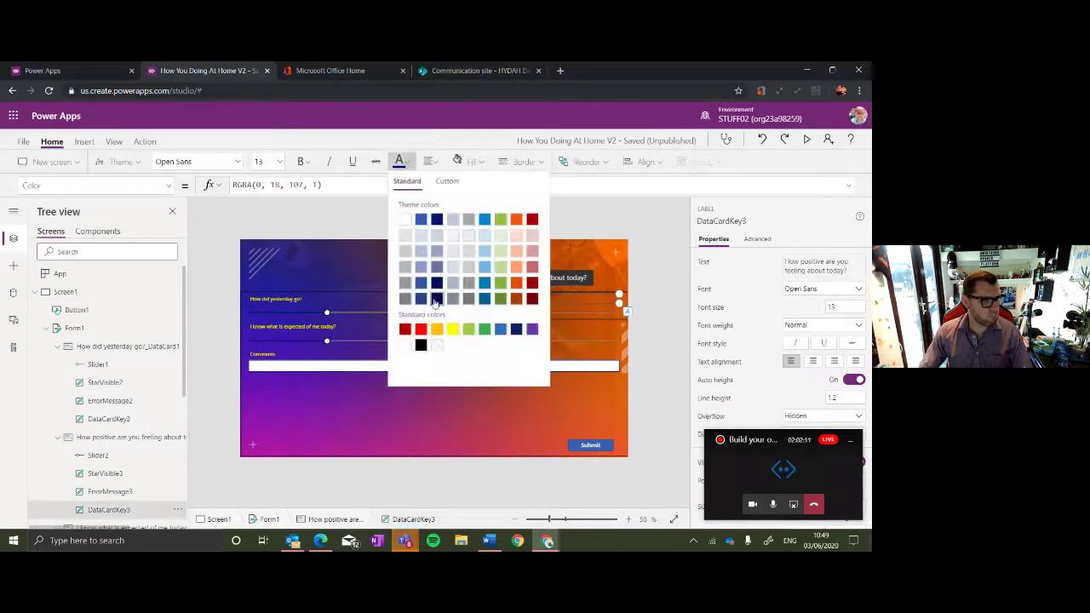
click(559, 423)
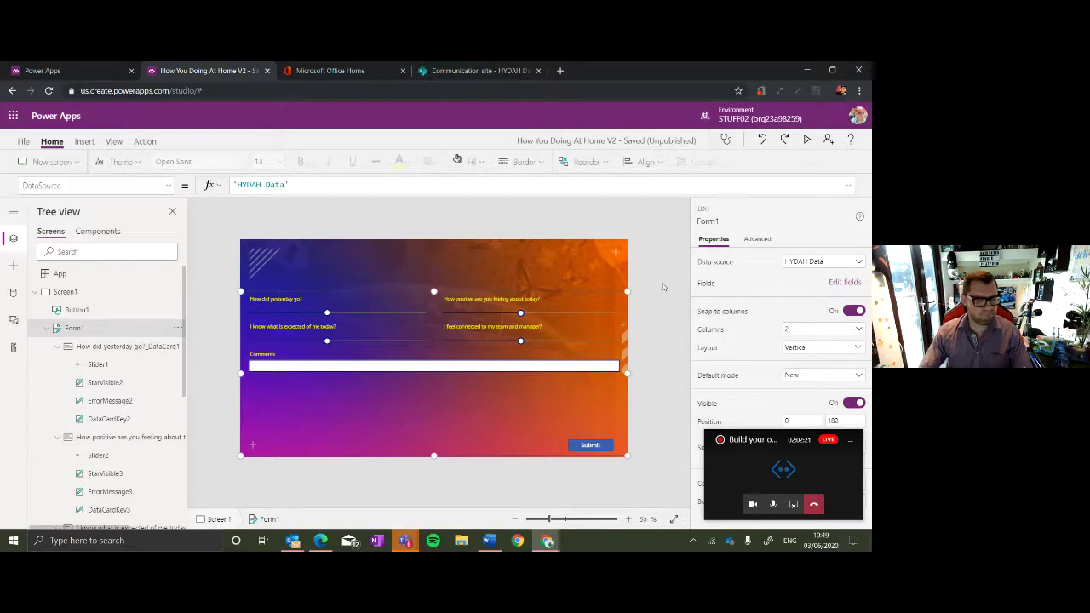
Insert an image control on Screen1 and load the app title file from the App Images folder into it.
click(85, 292)
click(83, 142)
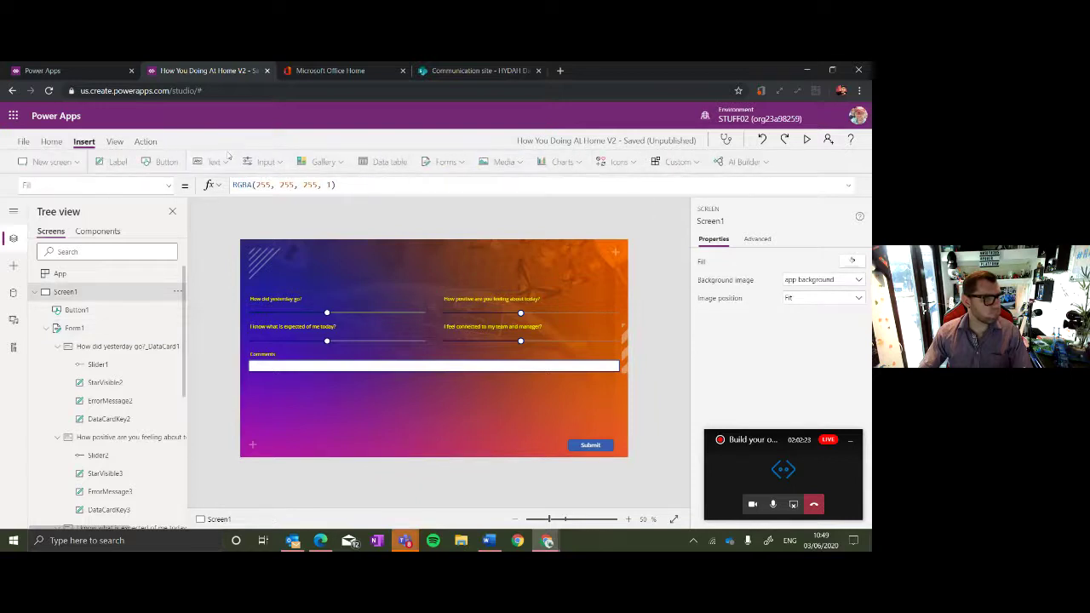
click(320, 161)
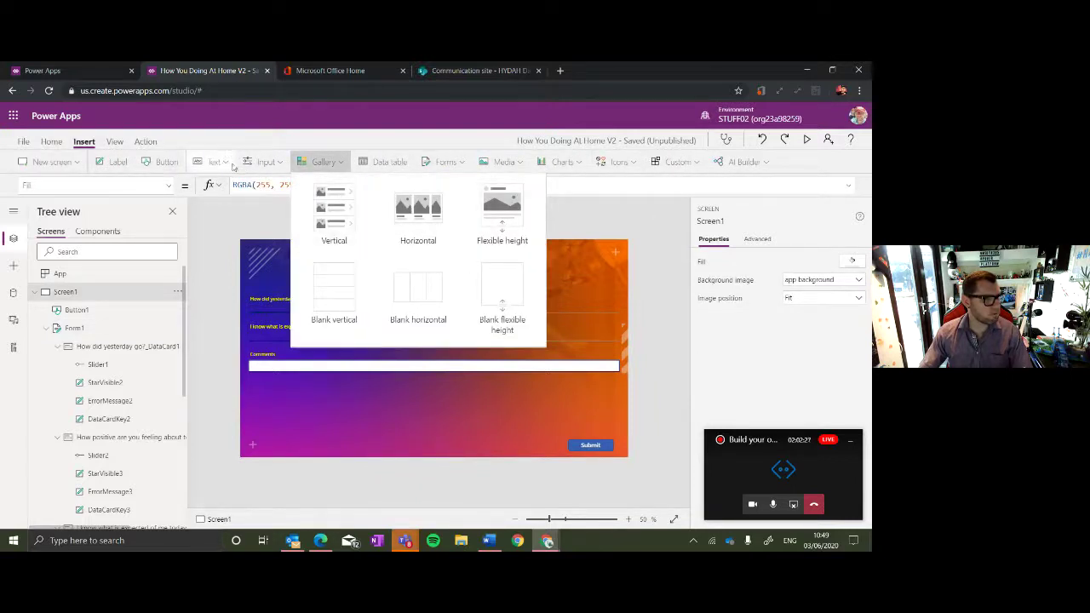
click(502, 161)
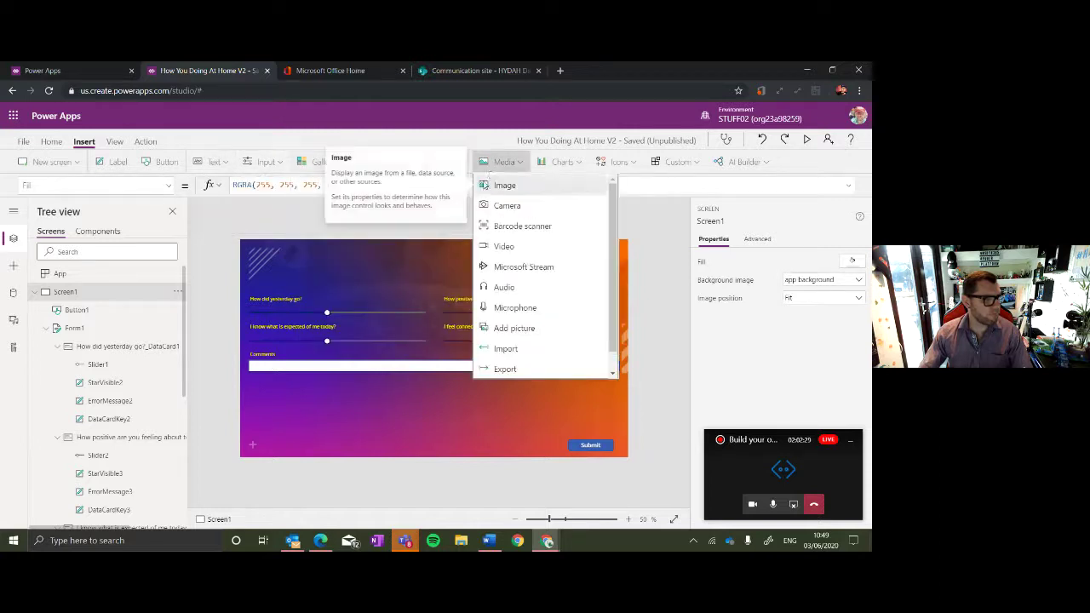
click(502, 185)
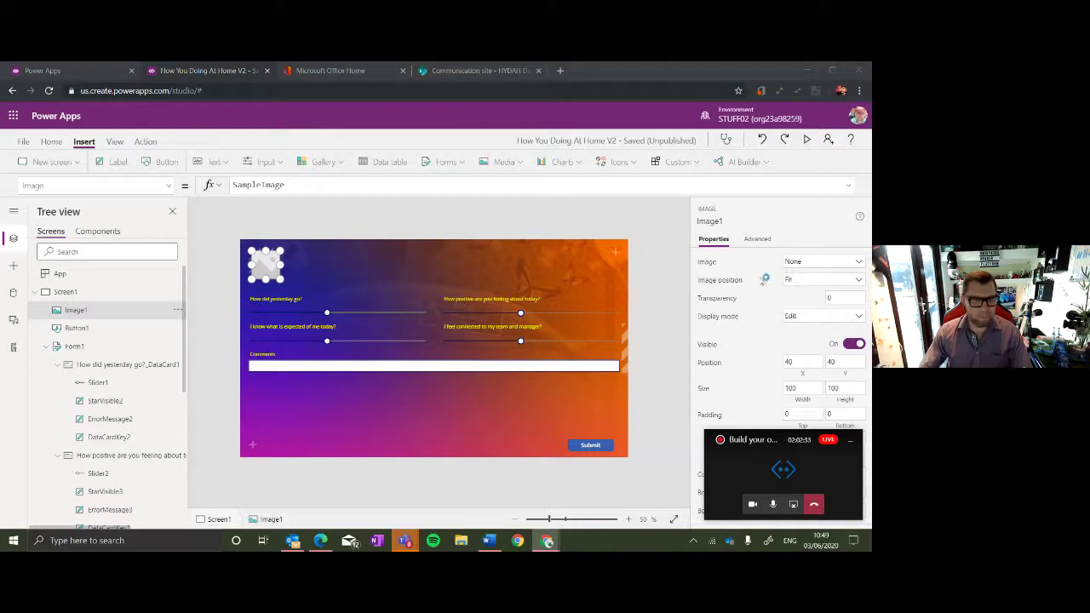
click(295, 155)
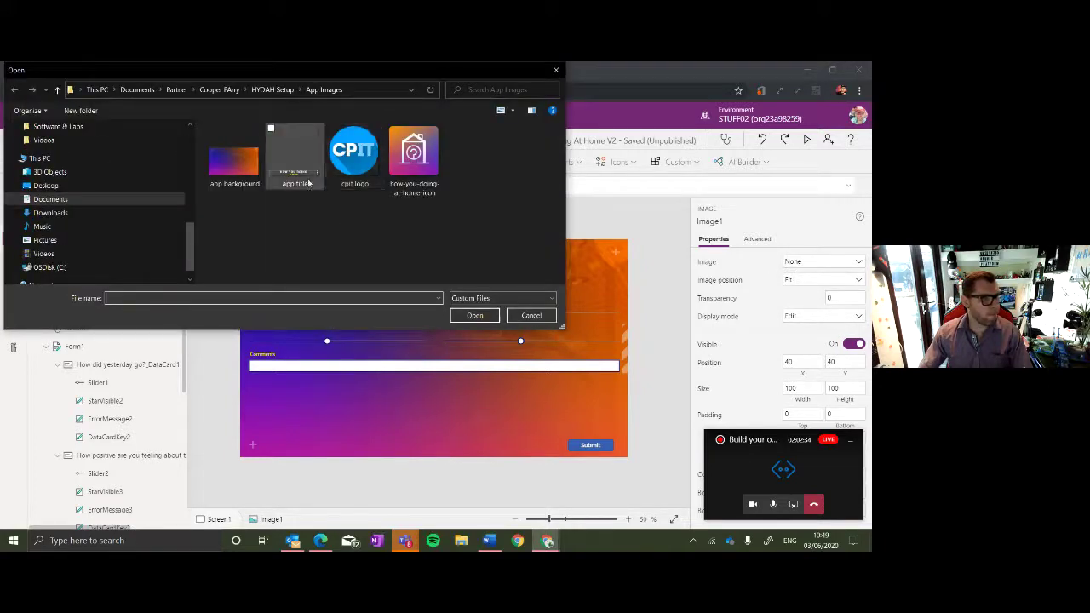
click(474, 315)
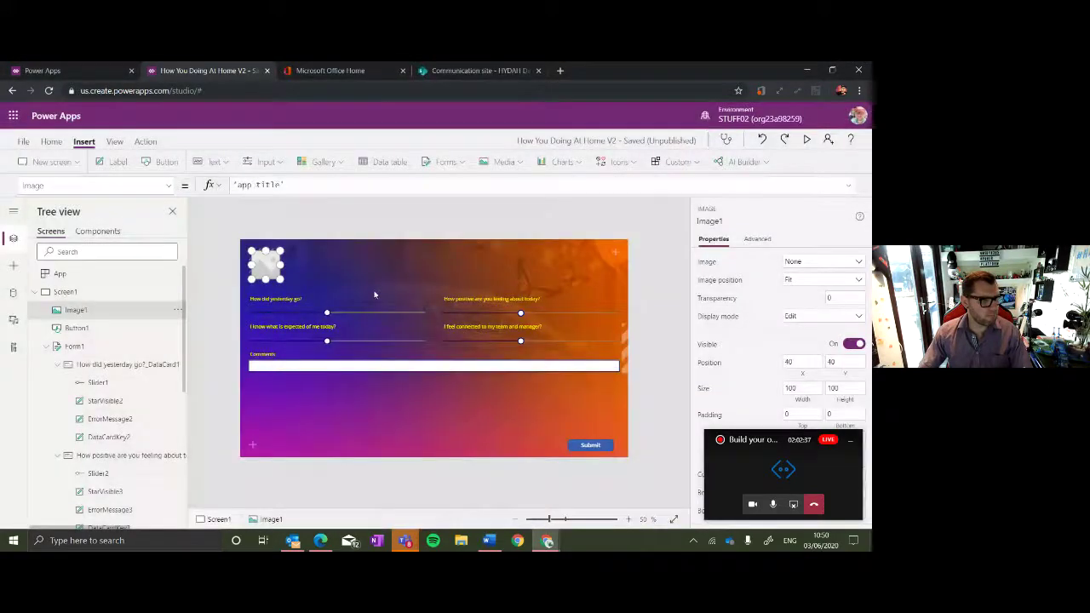
Resize the title image to the full screen width of 1366 and height 142, positioned at X 0, Y 18.
drag(283, 264, 627, 265)
drag(251, 265, 223, 267)
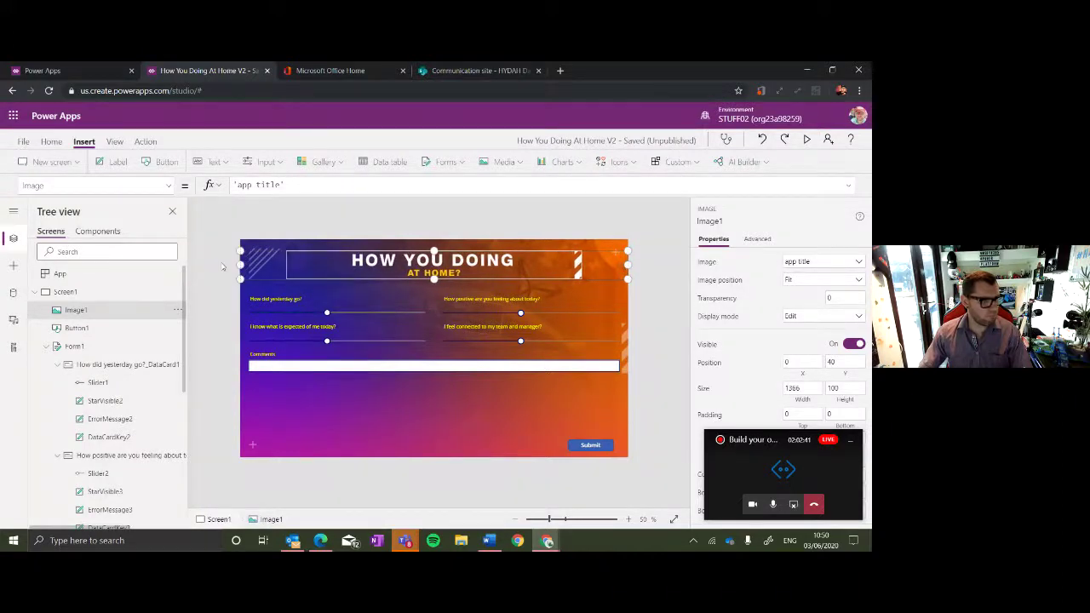
drag(433, 278, 458, 258)
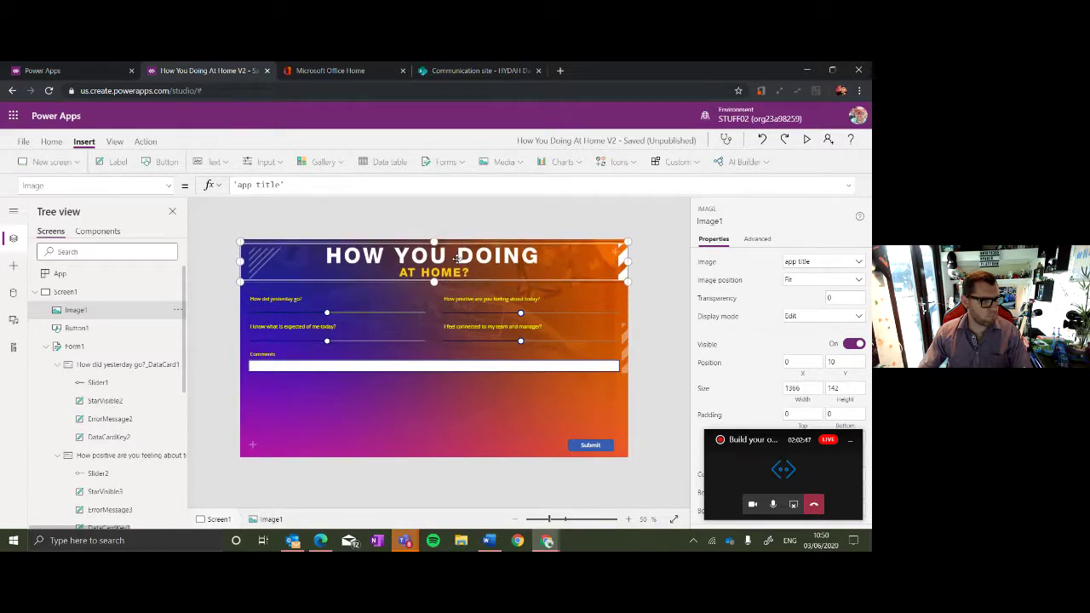
key(ctrl+z)
key(ctrl+z)
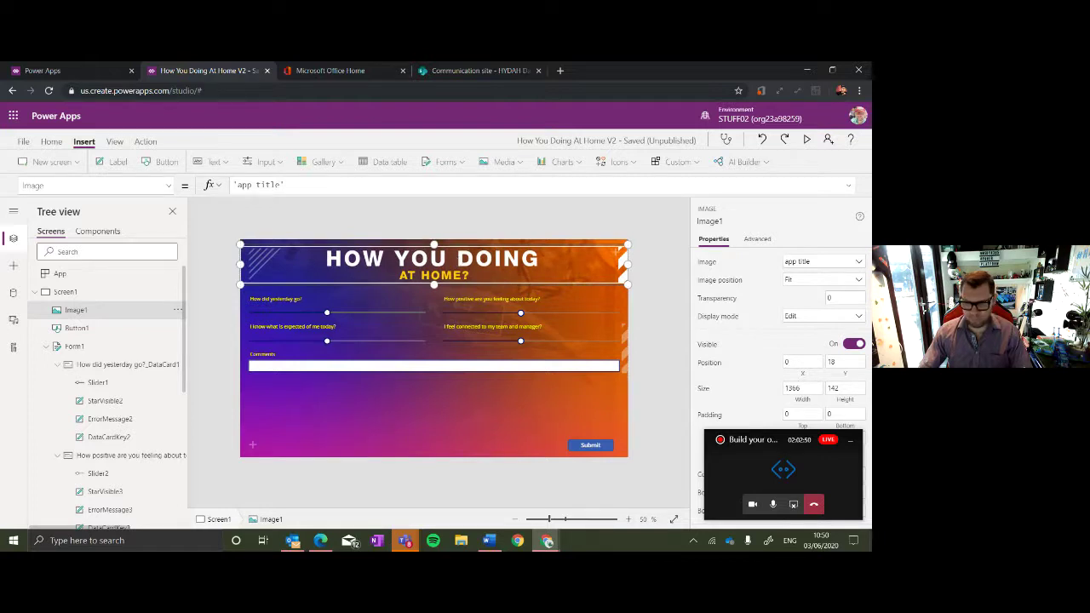
Save the changes to the app after placing the title image.
key(alt+Tab)
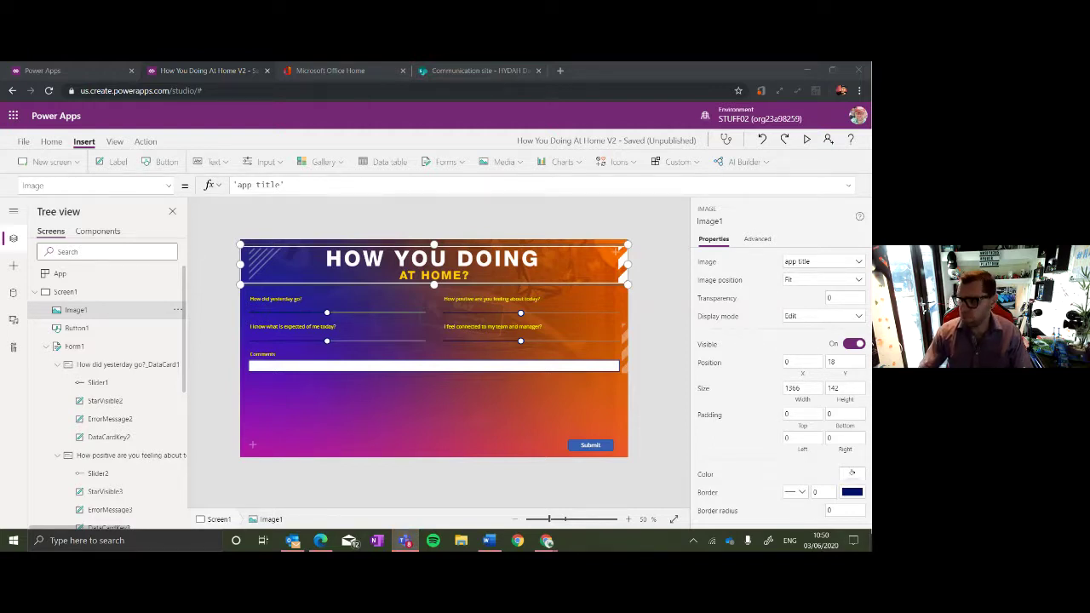
key(alt+Tab)
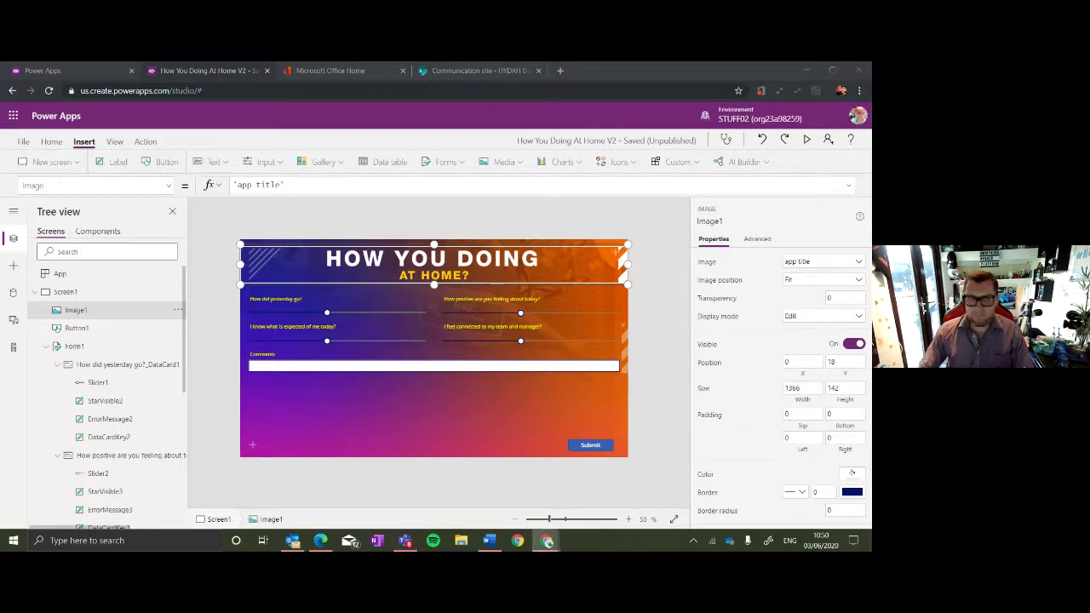
key(ctrl+s)
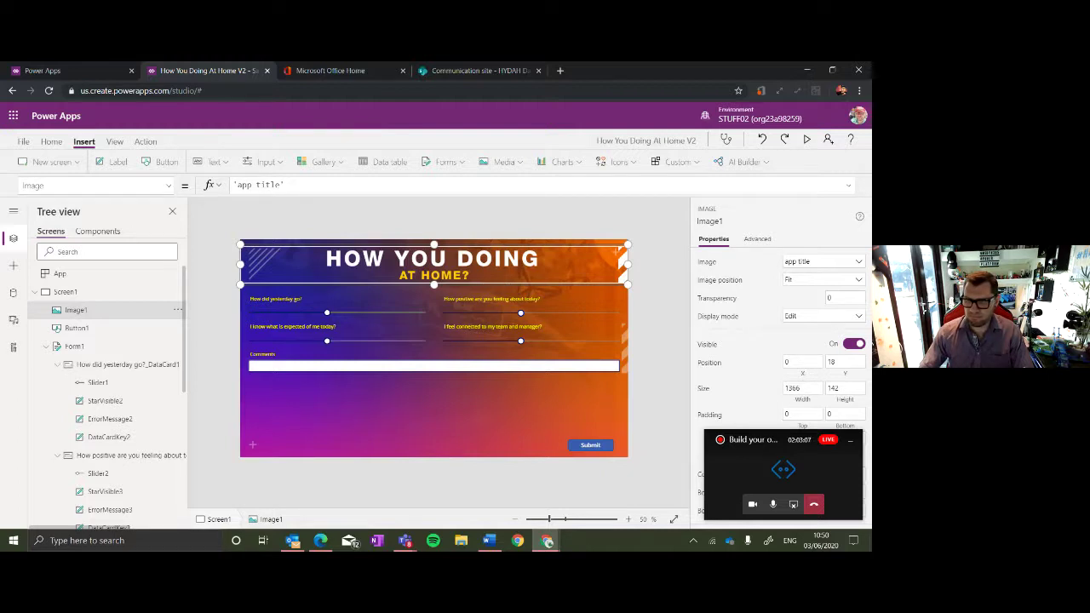
Set the Comments text input to Multiline mode and enlarge its height to reach just above the Submit button.
click(477, 366)
click(477, 366)
click(853, 442)
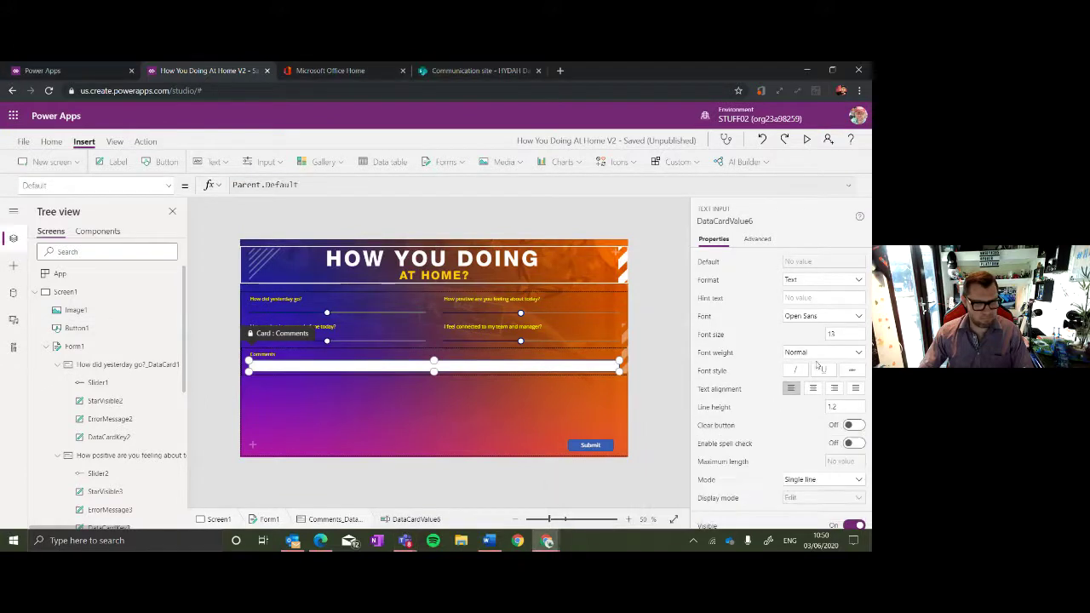
scroll(816, 341, down, 2)
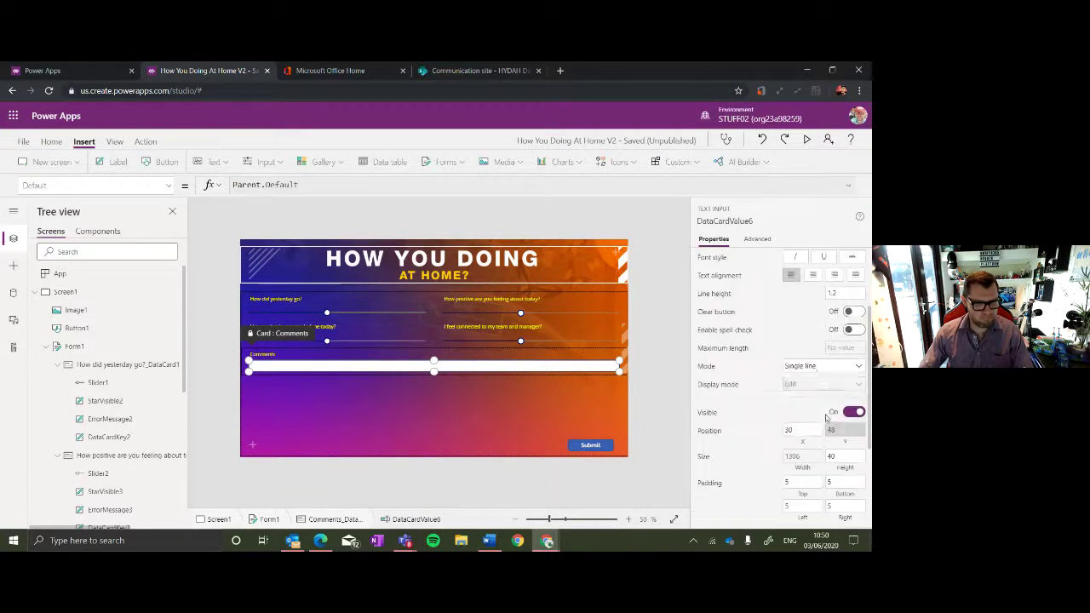
click(823, 366)
click(821, 380)
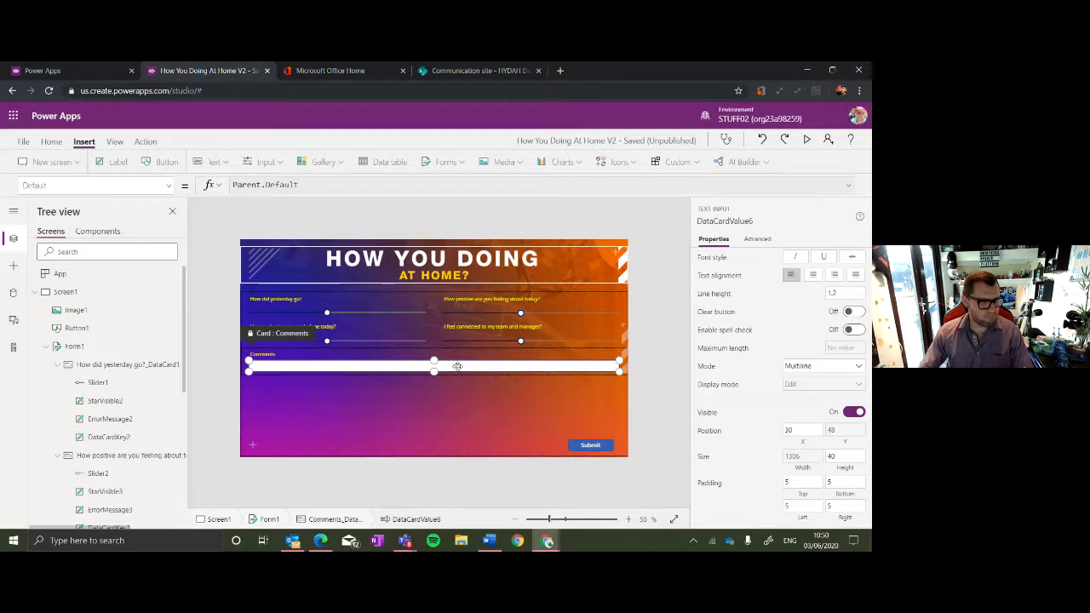
drag(435, 370, 434, 385)
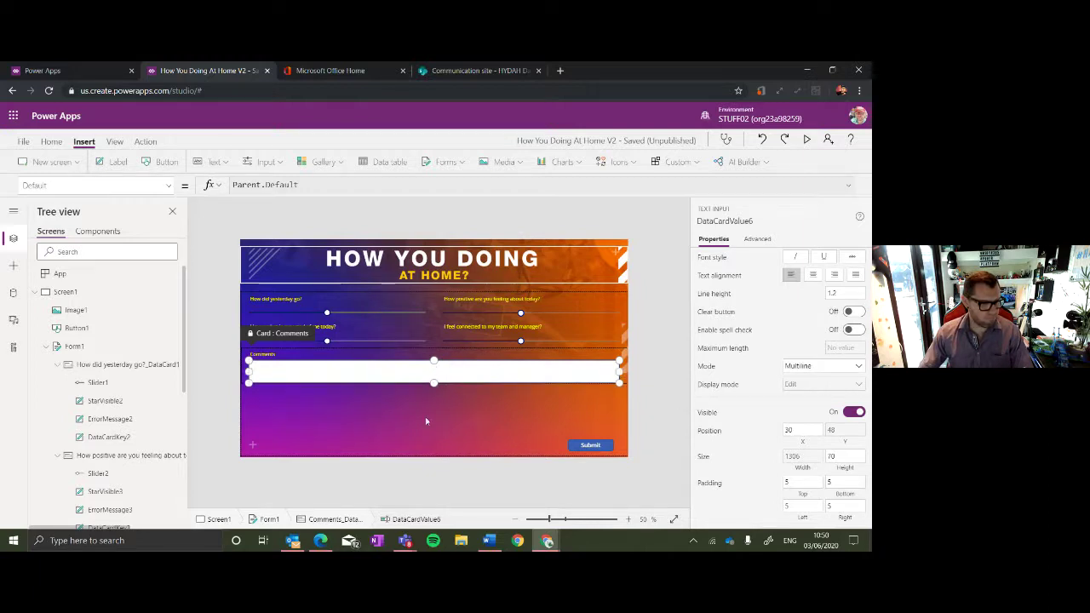
drag(438, 436, 470, 444)
click(469, 444)
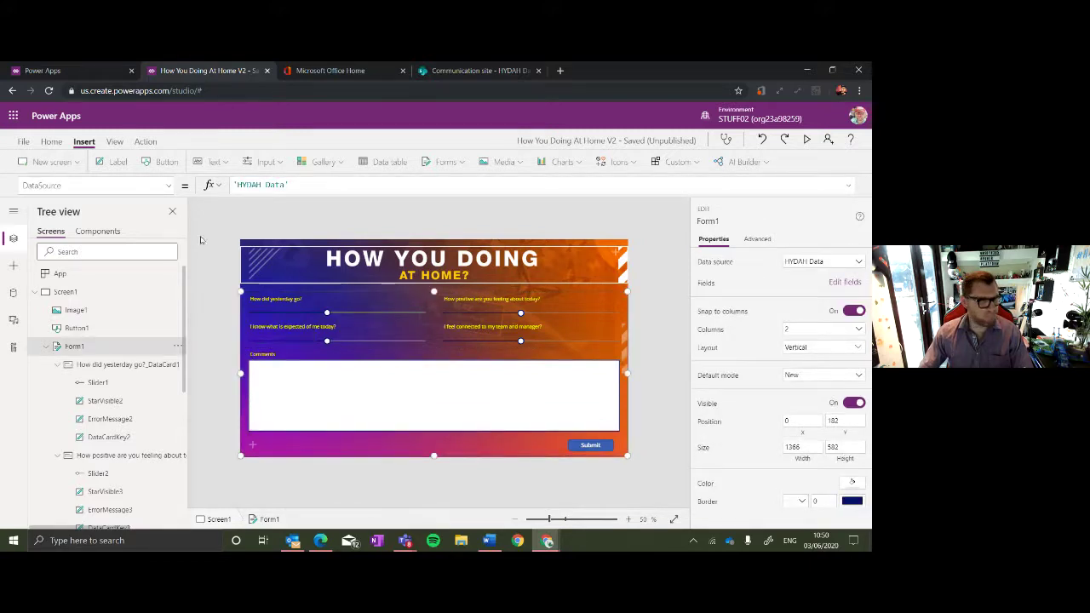
Save a version of the app without a version note and return to the canvas editor.
click(22, 142)
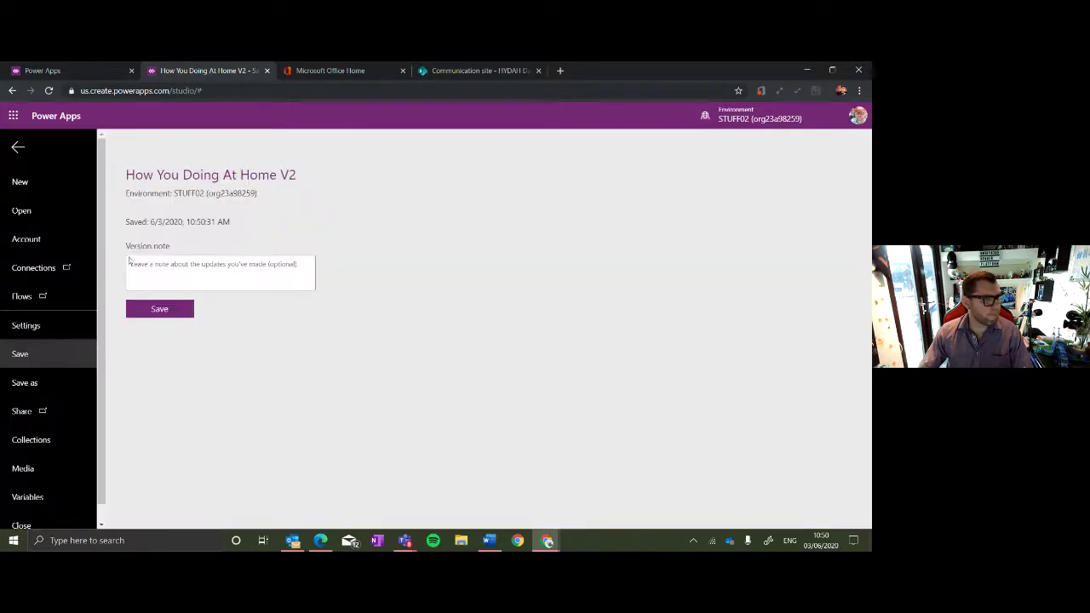
click(175, 311)
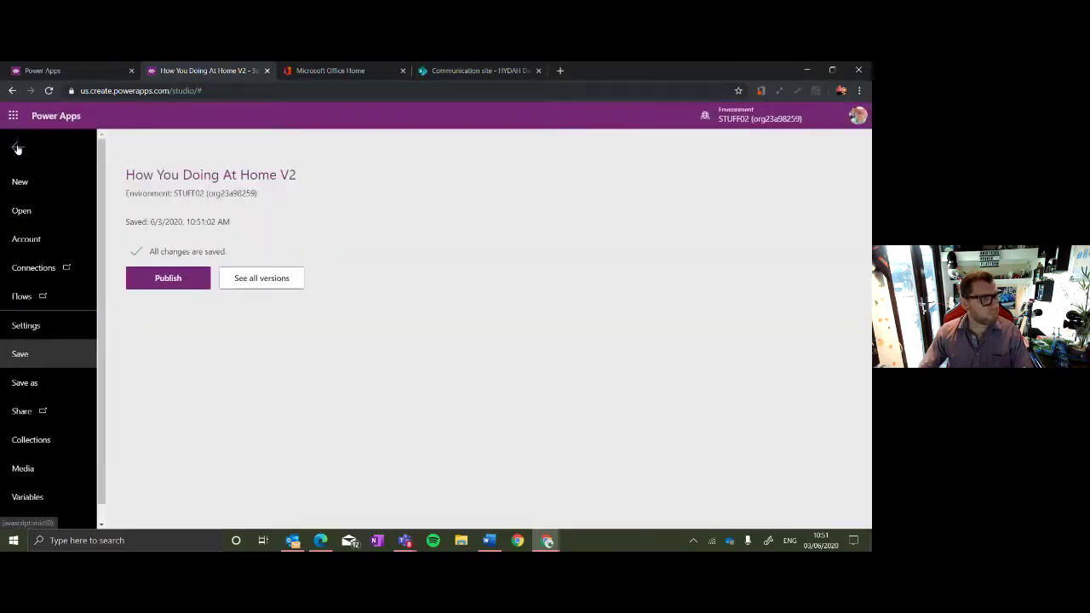
click(17, 149)
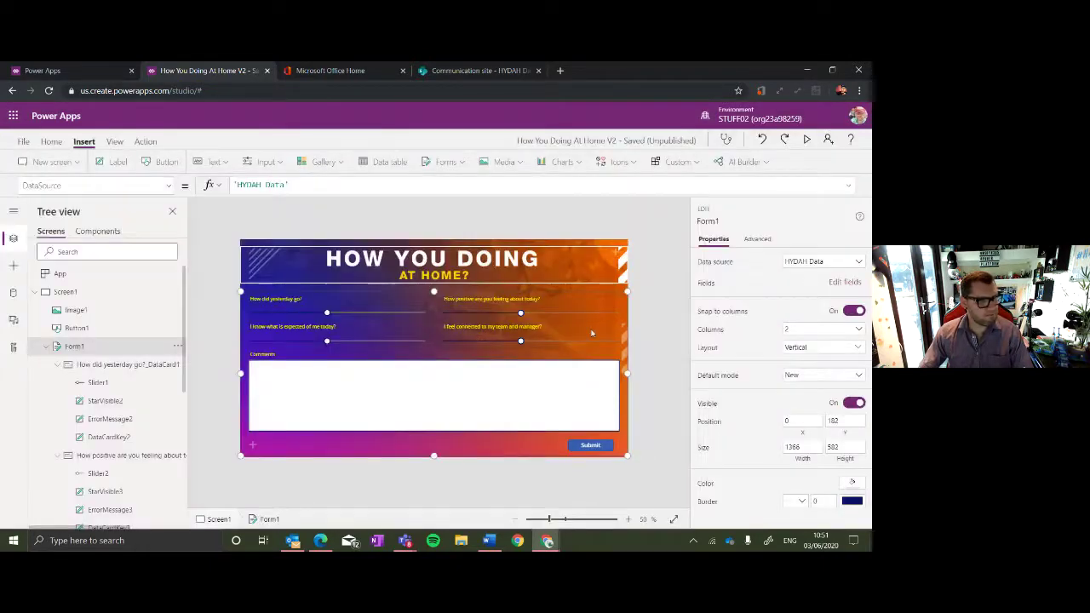
Collapse Screen1 in the tree view and duplicate the whole screen.
click(653, 323)
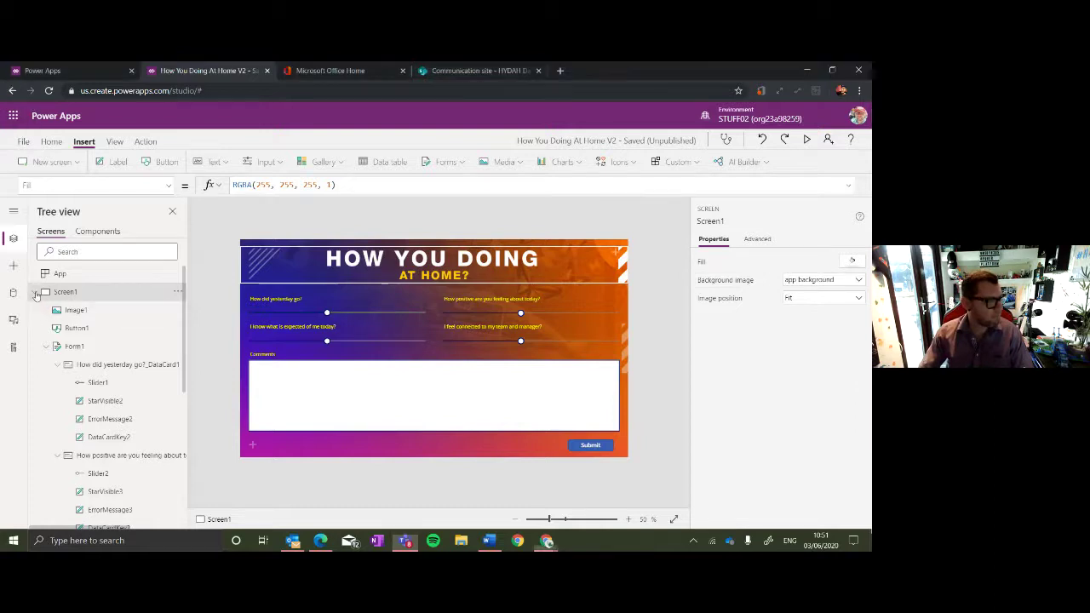
click(34, 291)
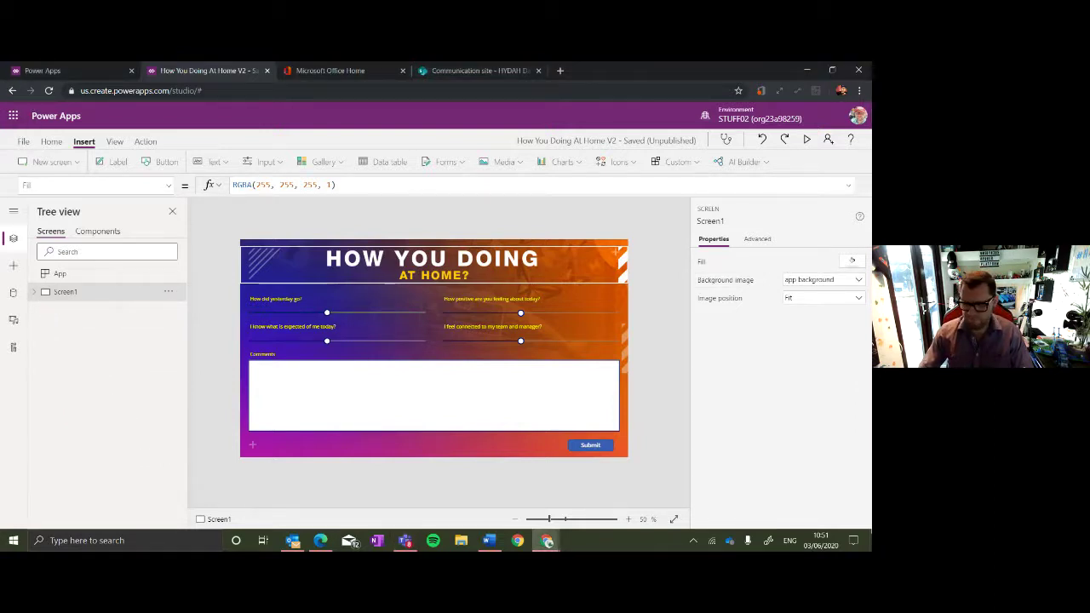
key(alt+Tab)
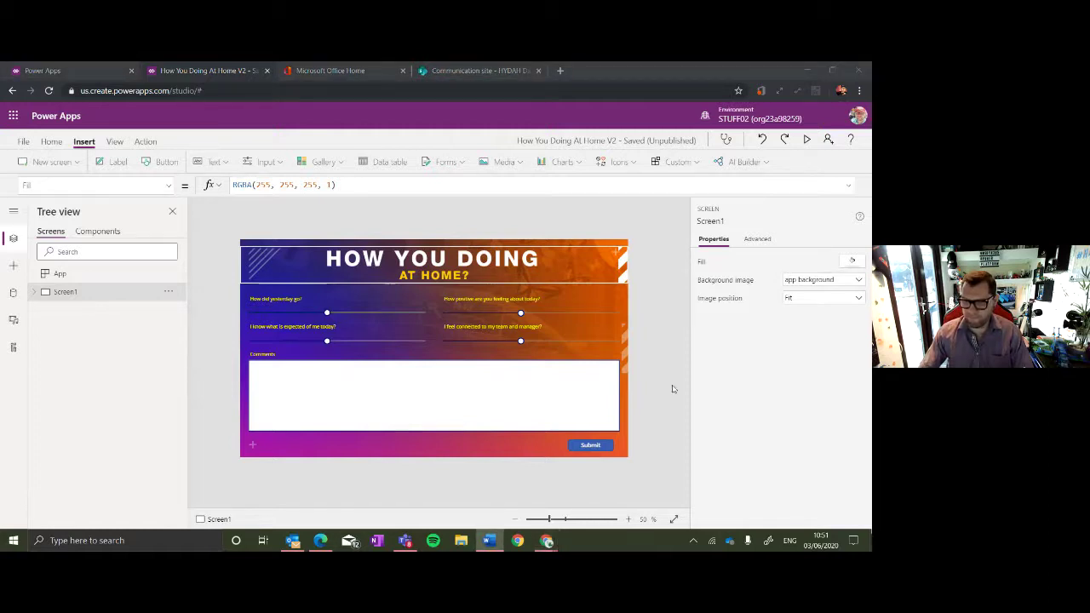
right_click(59, 297)
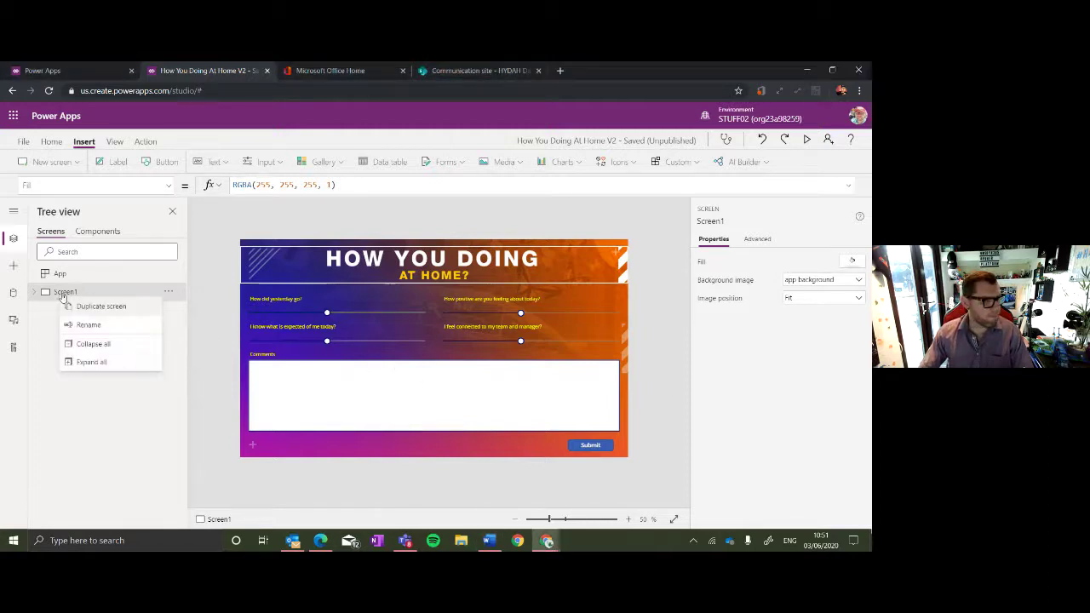
click(109, 306)
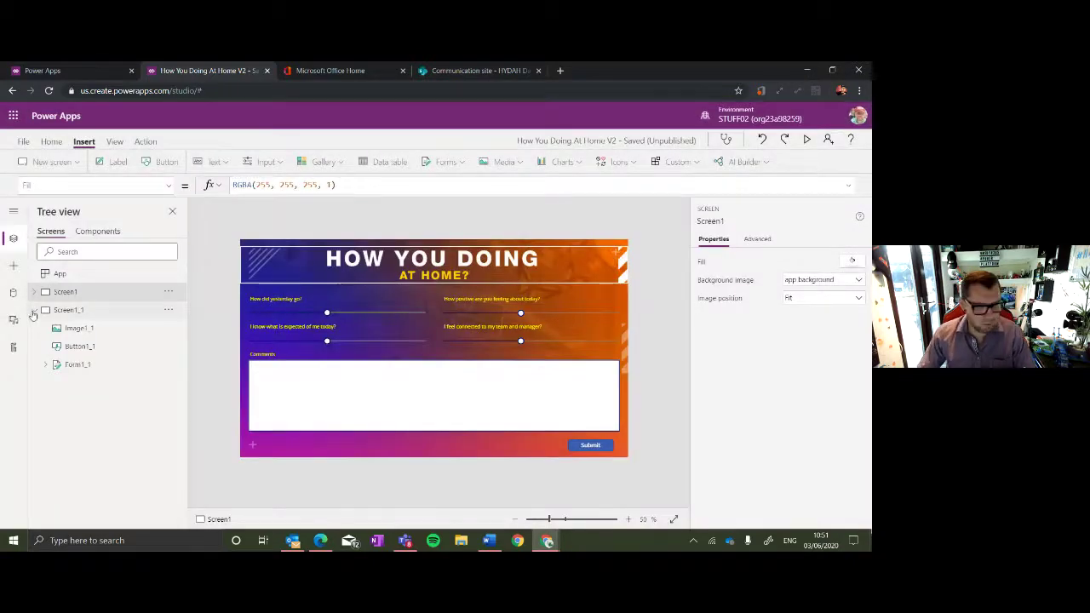
key(alt+Tab)
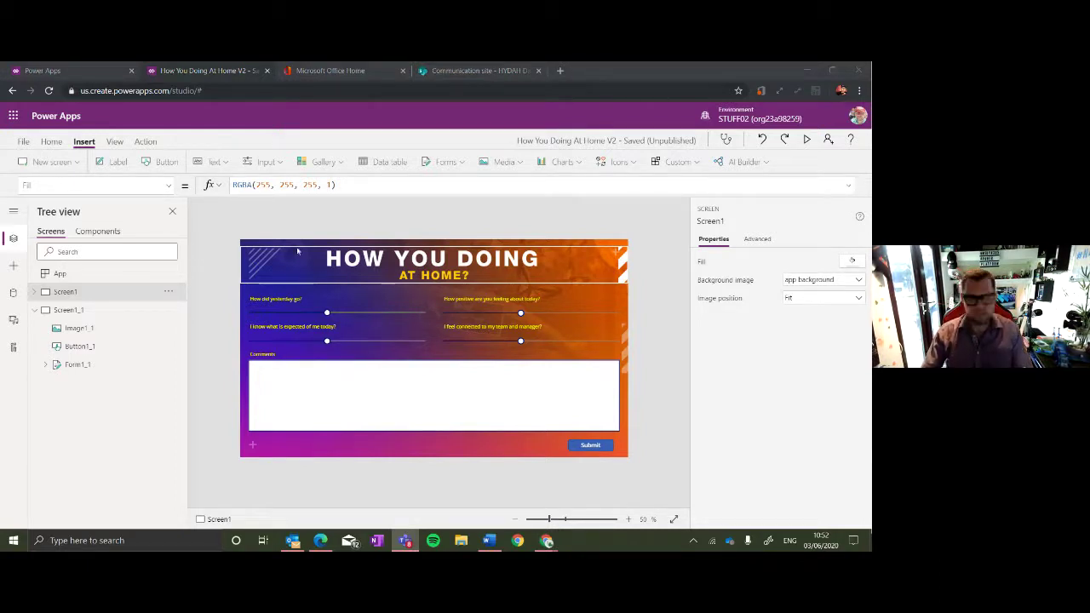
click(75, 293)
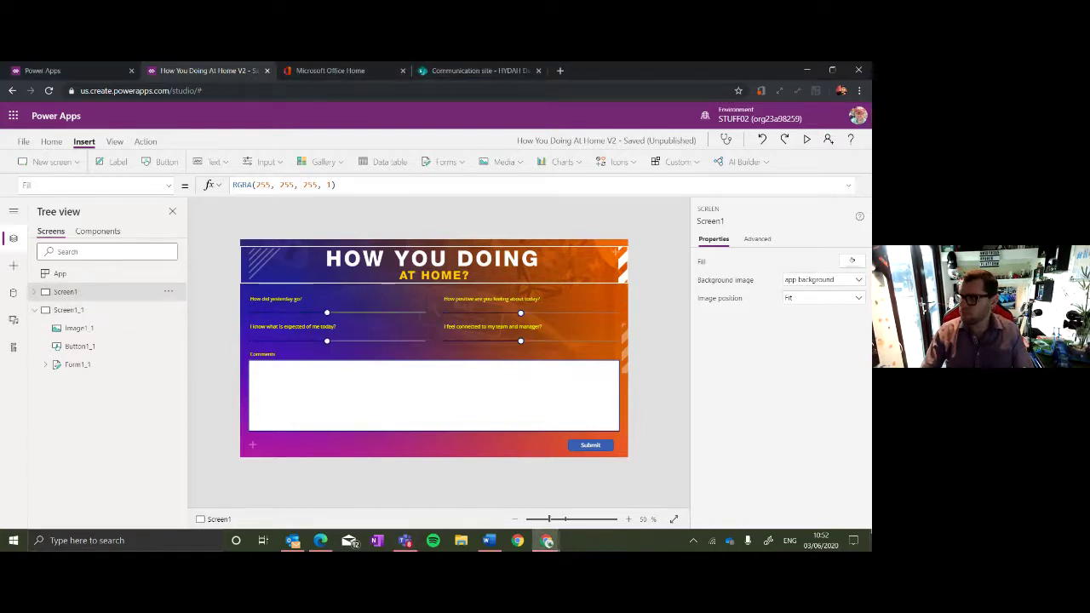
key(alt+Tab)
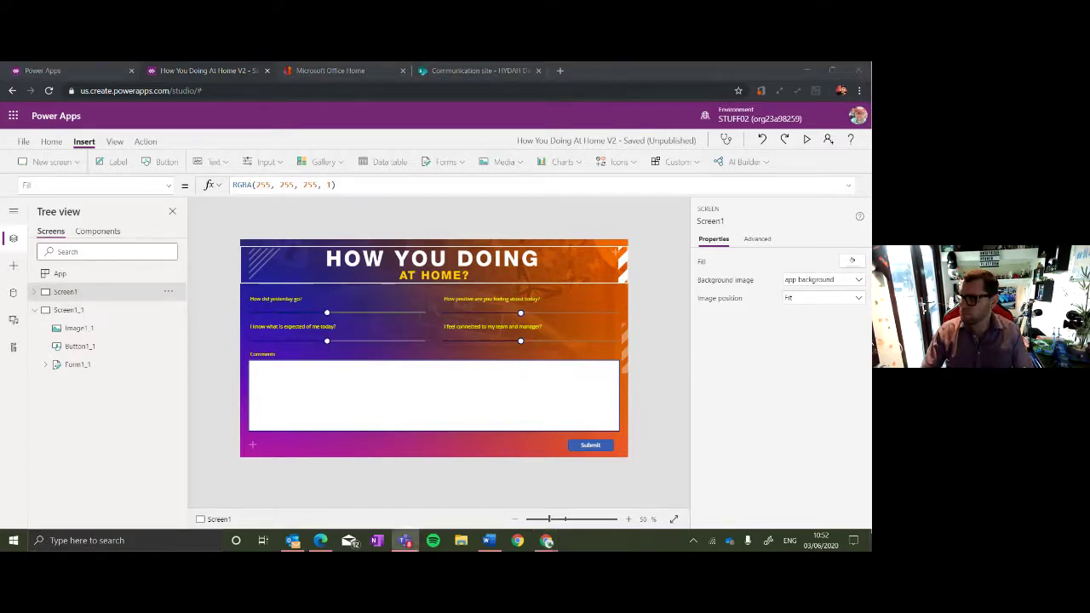
key(alt+Tab)
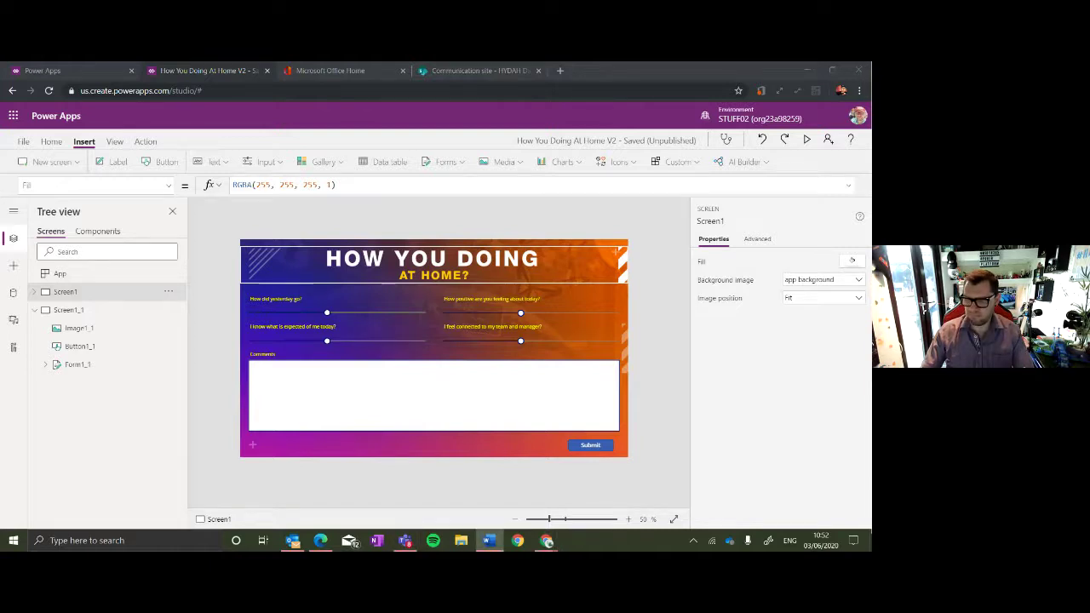
Delete the copied form Form1_1 from the duplicated screen Screen1_1.
click(75, 364)
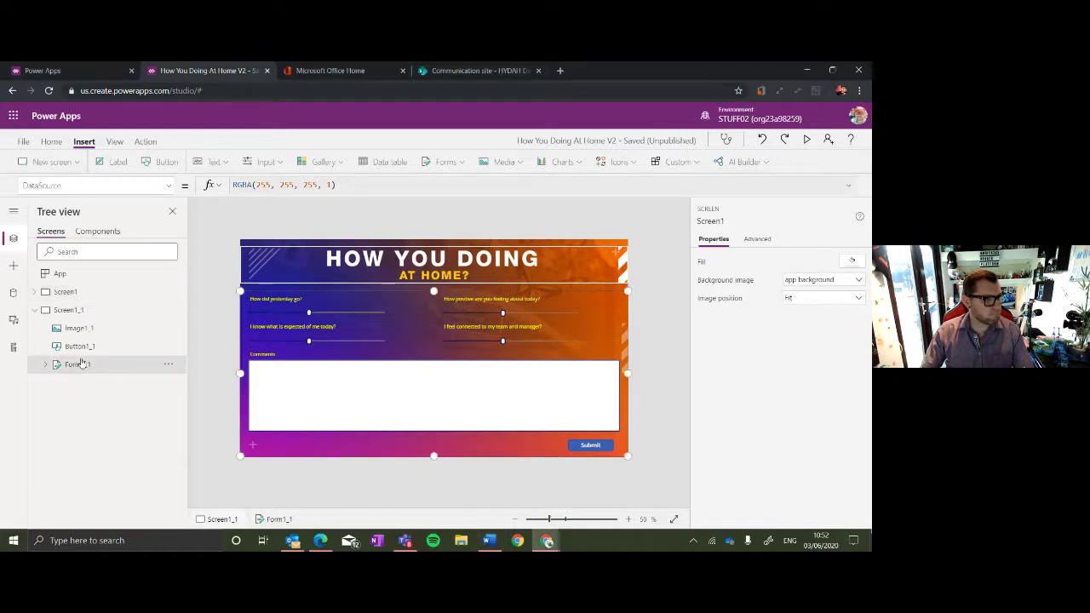
click(169, 366)
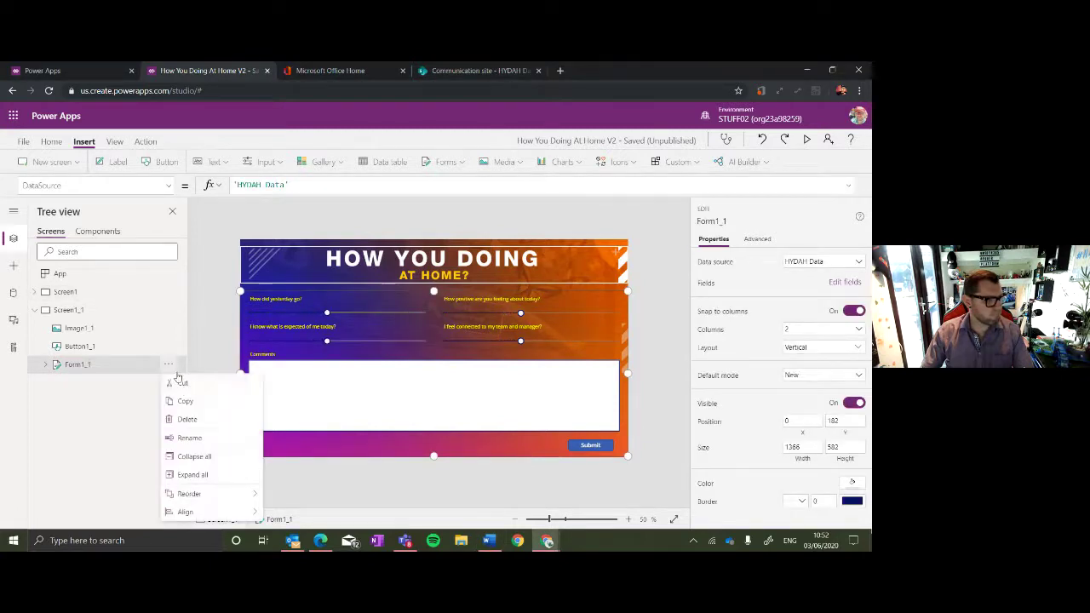
click(193, 420)
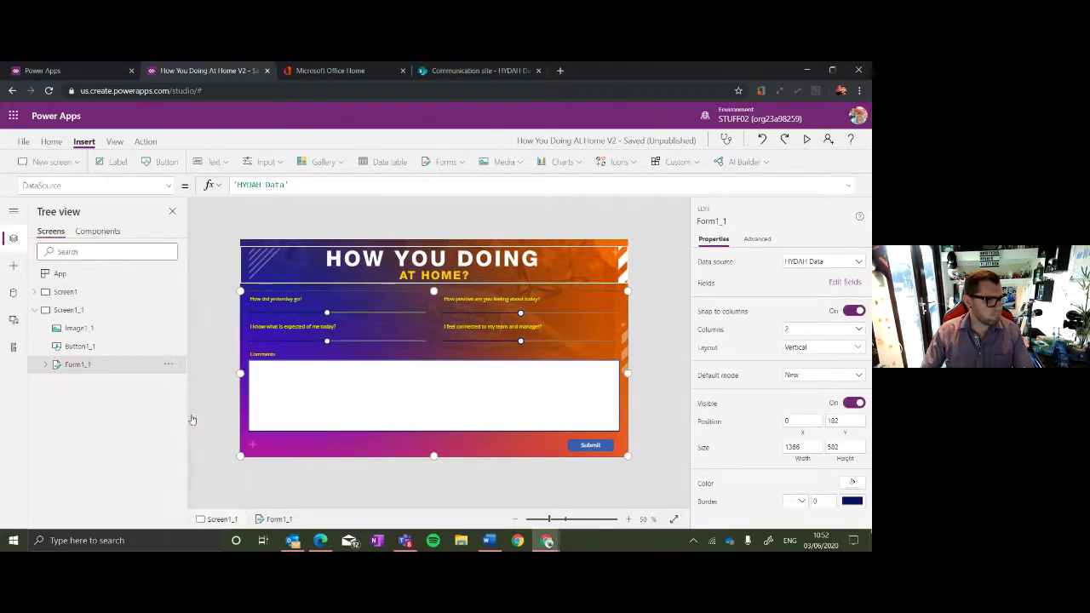
Check that the original Screen1 still has its form, and delete the Submit button from Screen1_1.
click(34, 292)
click(72, 292)
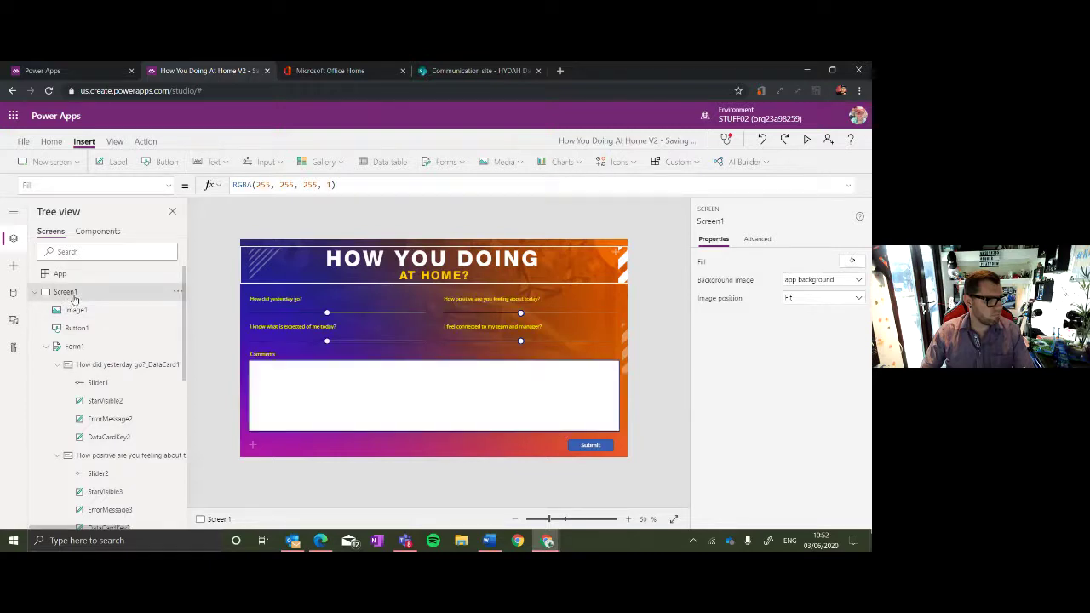
click(34, 291)
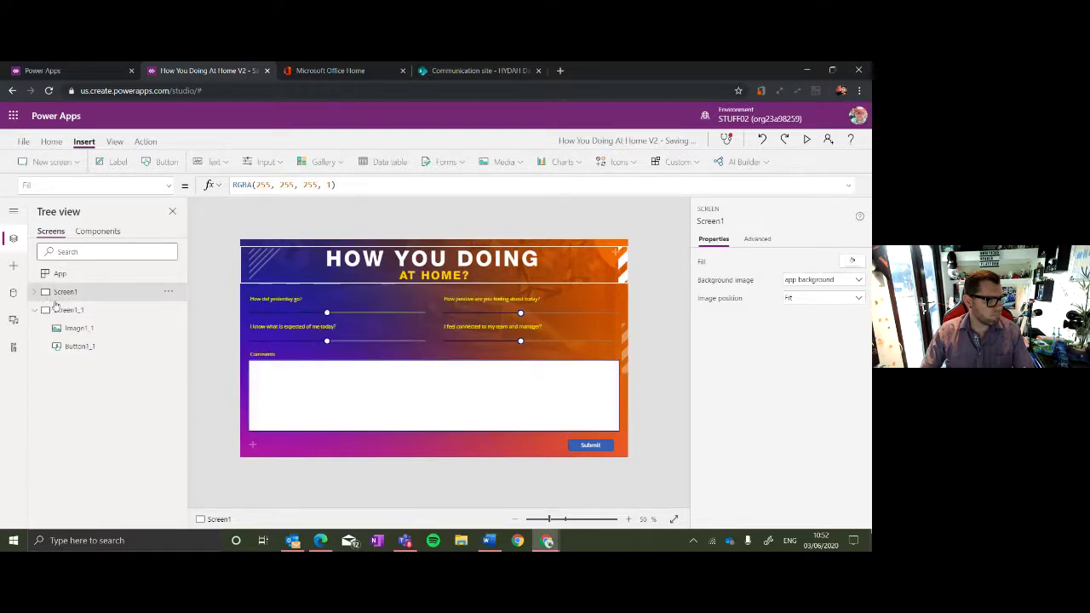
click(70, 311)
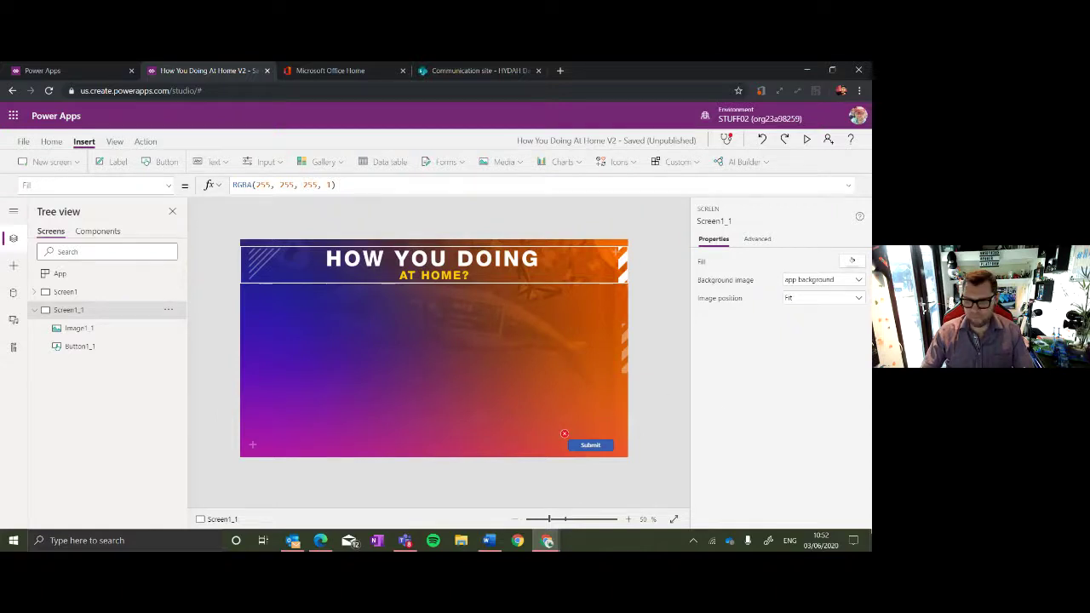
click(598, 445)
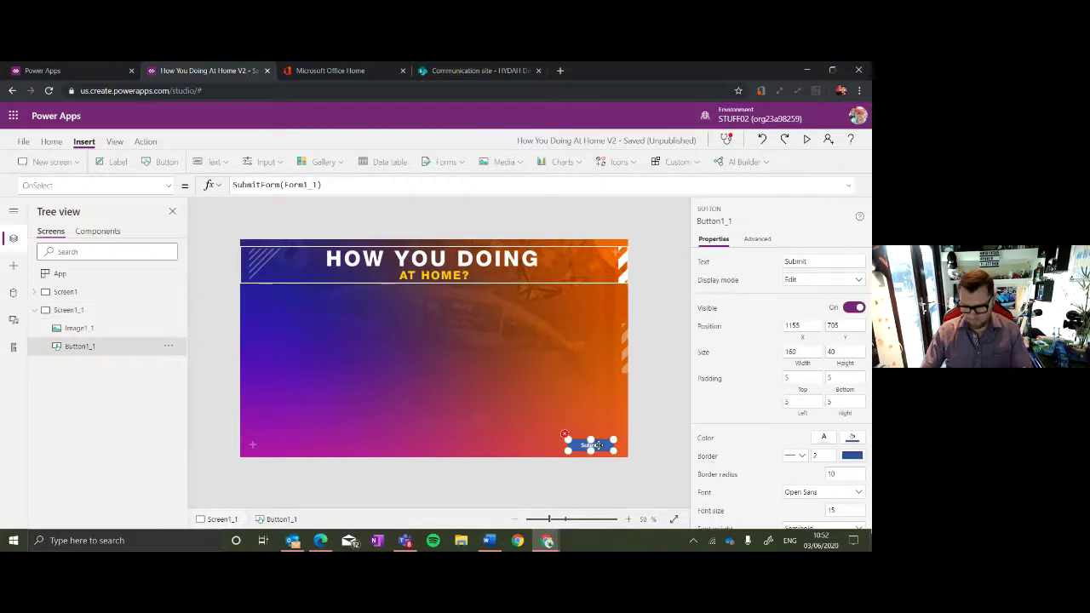
key(Delete)
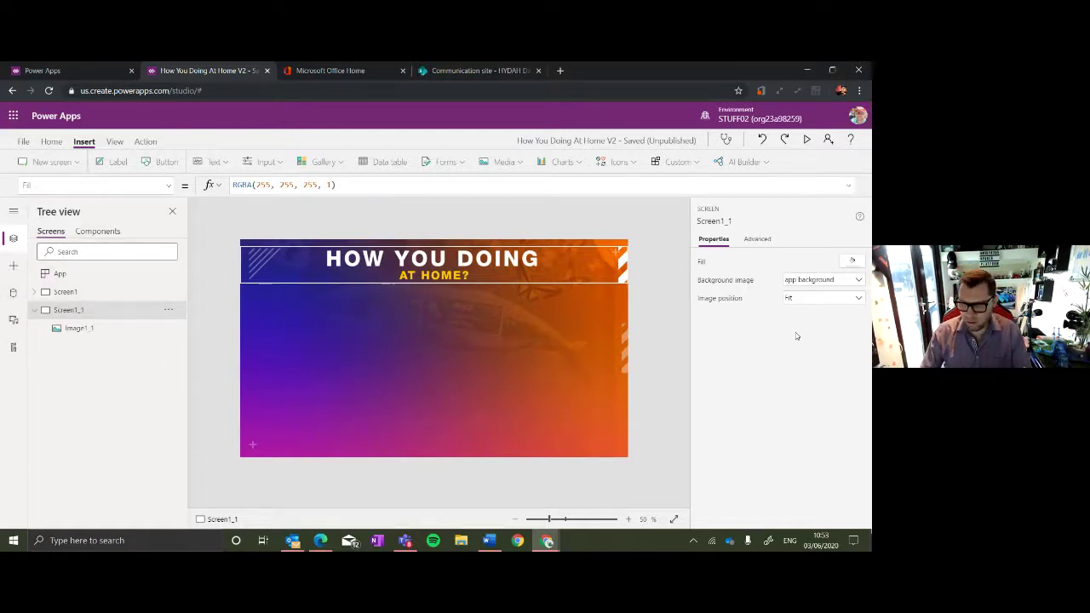
key(alt+Tab)
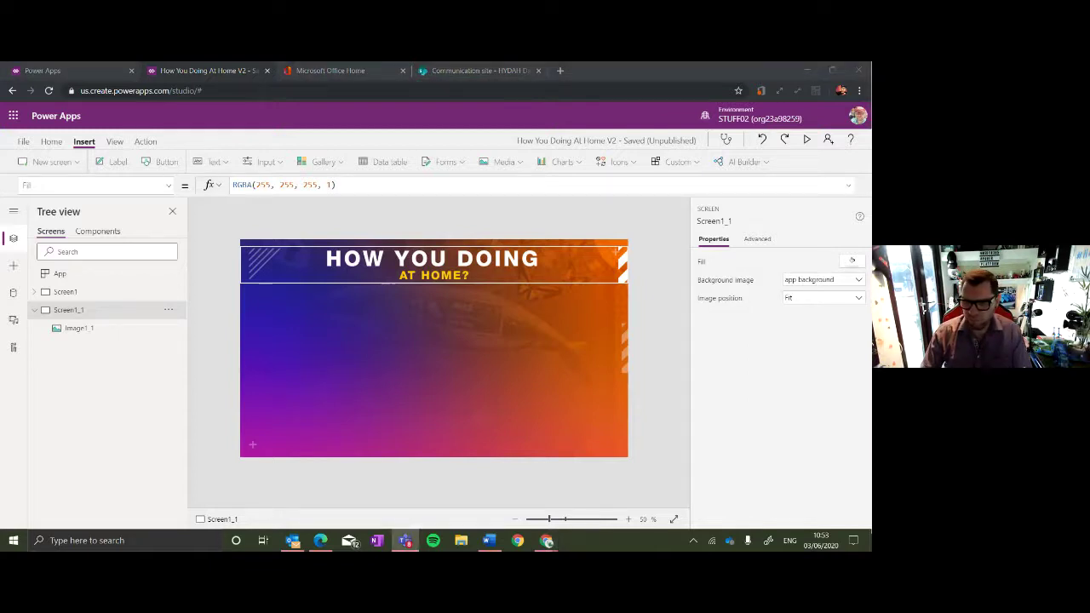
click(749, 409)
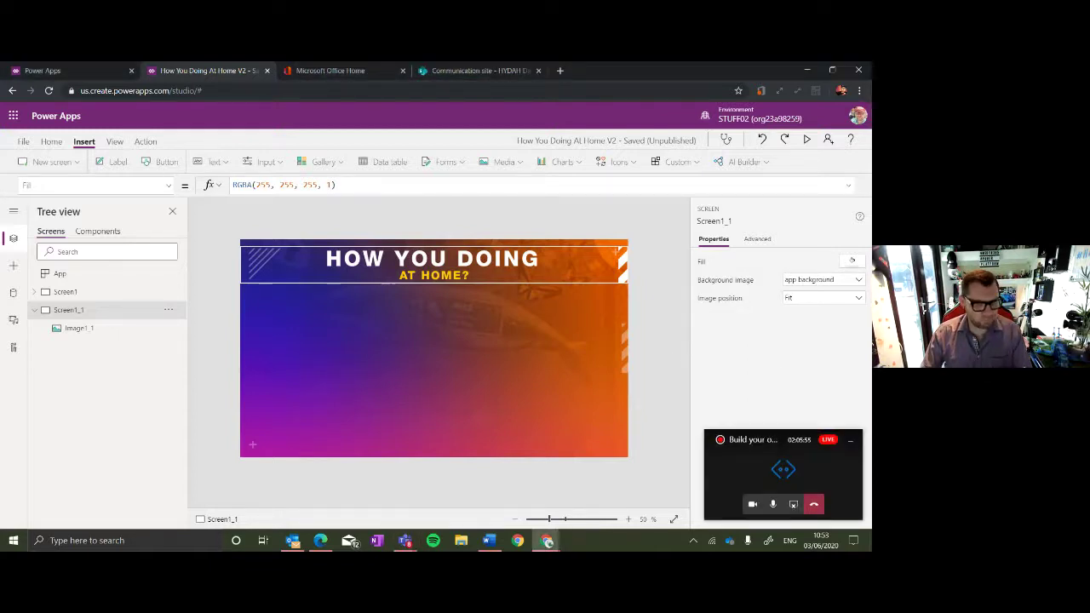
click(851, 438)
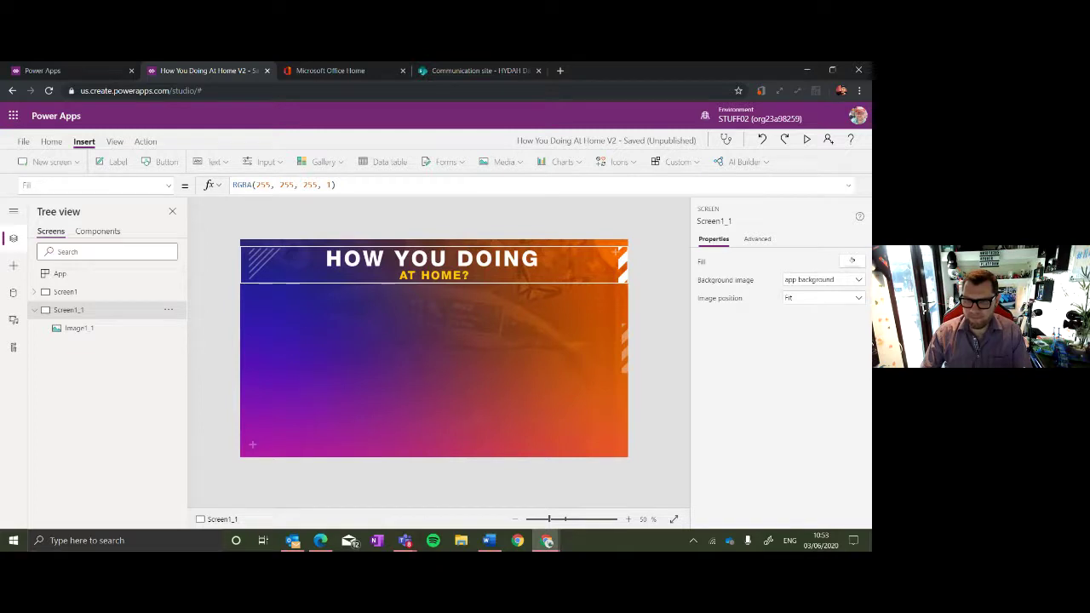
Insert a text label on Screen1_1 and move it to the middle of the screen, at about X 585, Y 405.
click(214, 161)
click(214, 161)
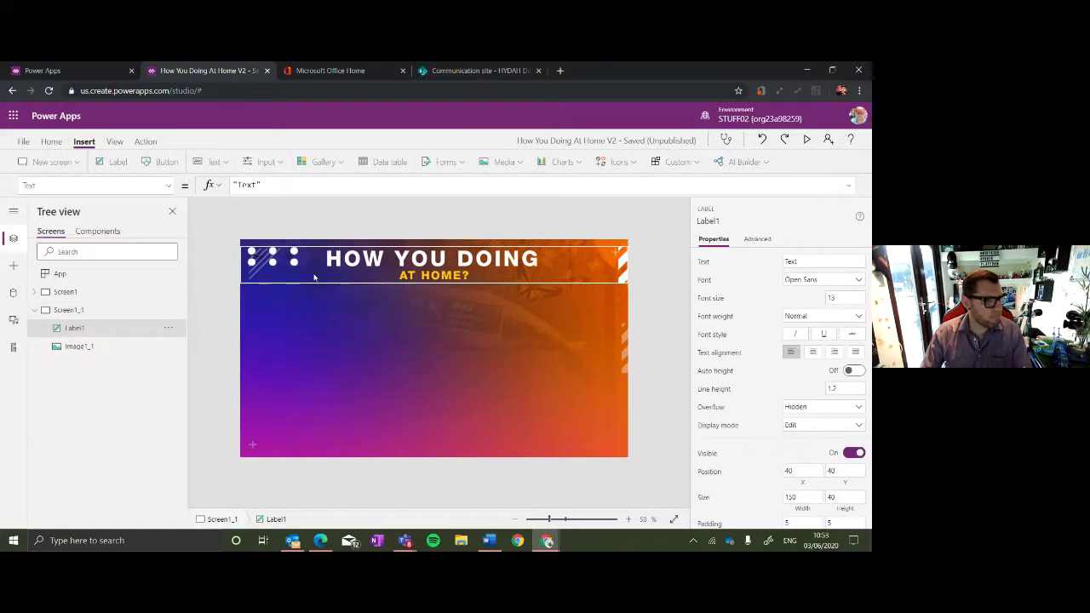
drag(277, 251, 444, 368)
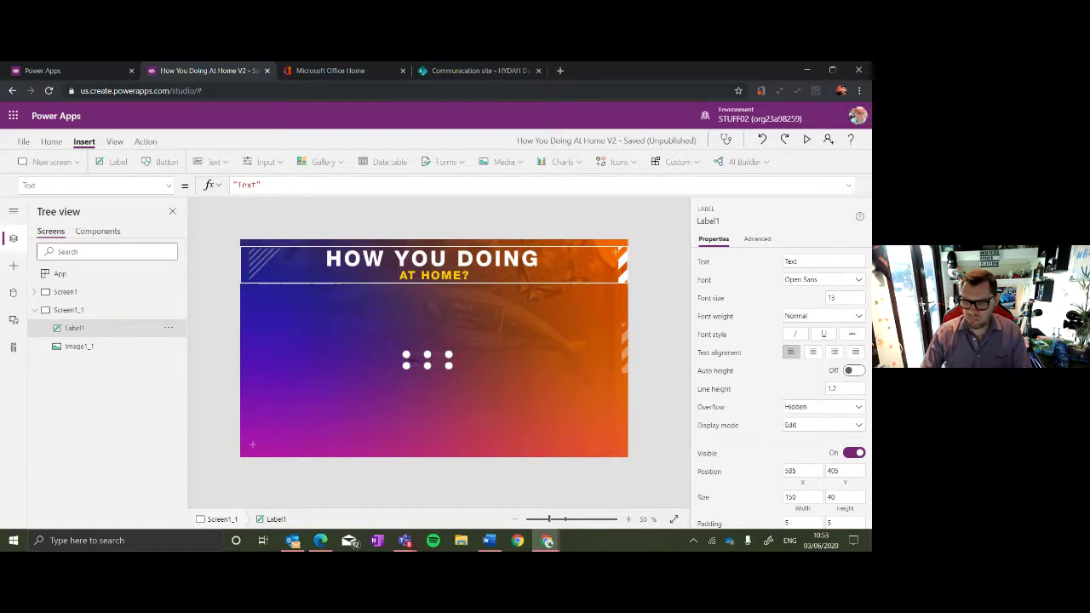
Enter the label text "Thankyou for submitting todays form. Stay safe!", enlarge the label to about 498 by 264 and recentre it at about X 468, Y 306.
click(488, 541)
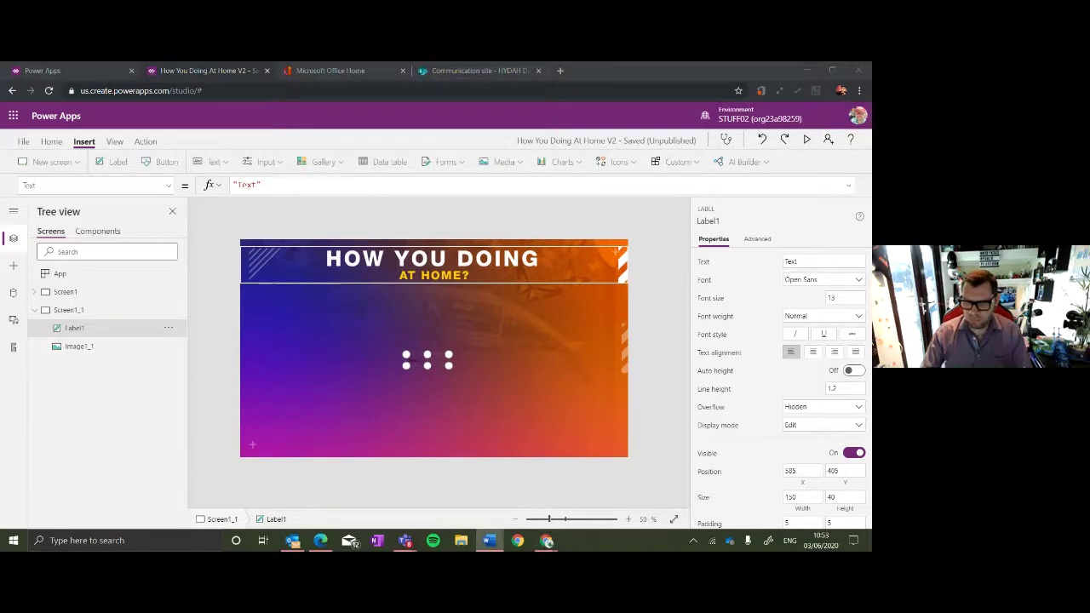
click(435, 364)
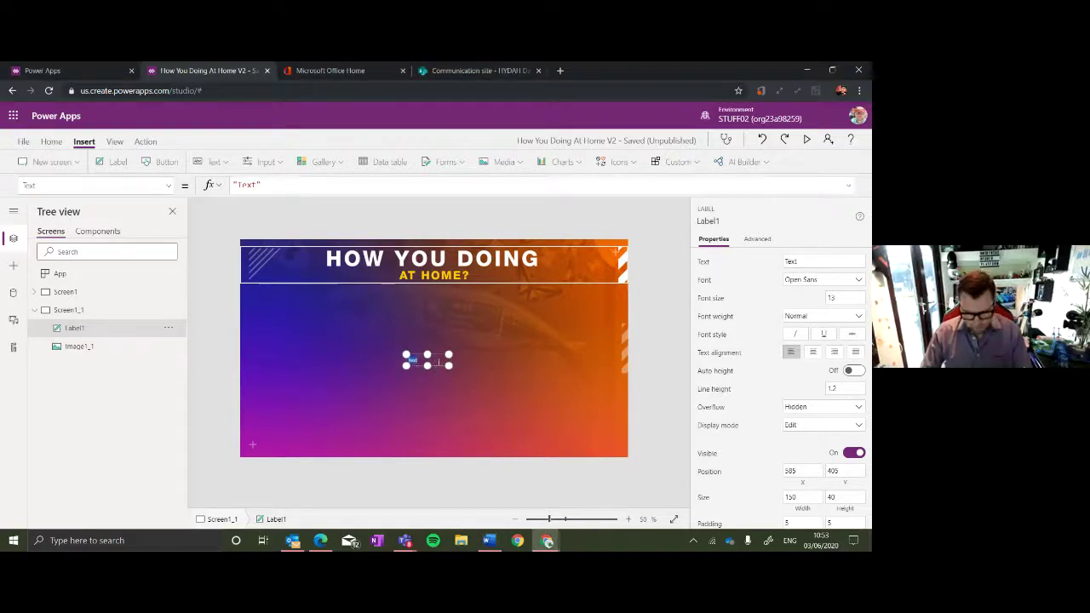
text(Thankyou for submitting todays form. Stay safe!)
drag(452, 365, 548, 430)
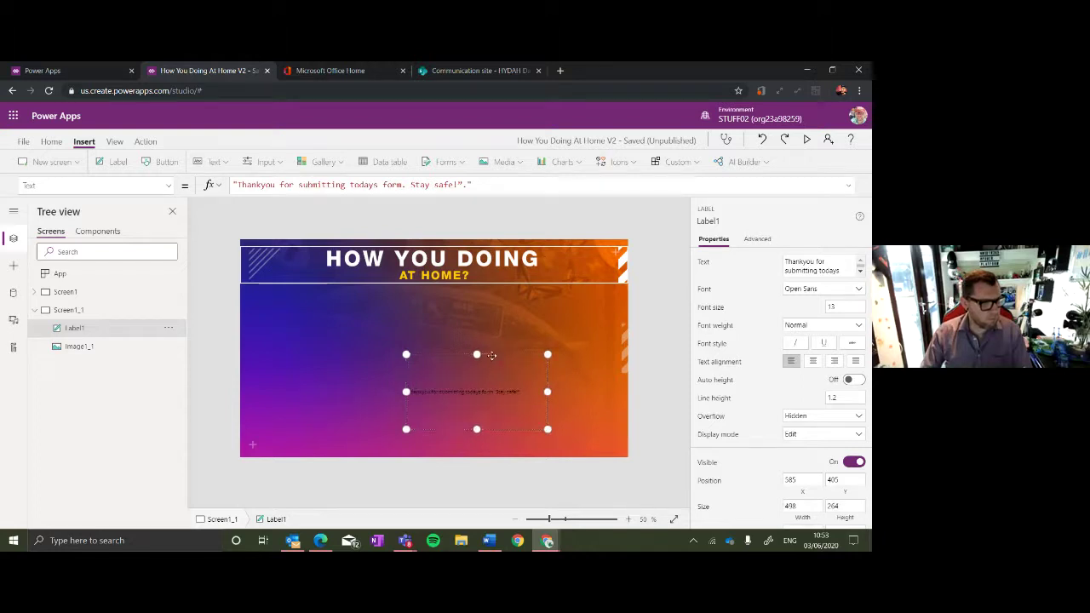
drag(490, 355, 448, 324)
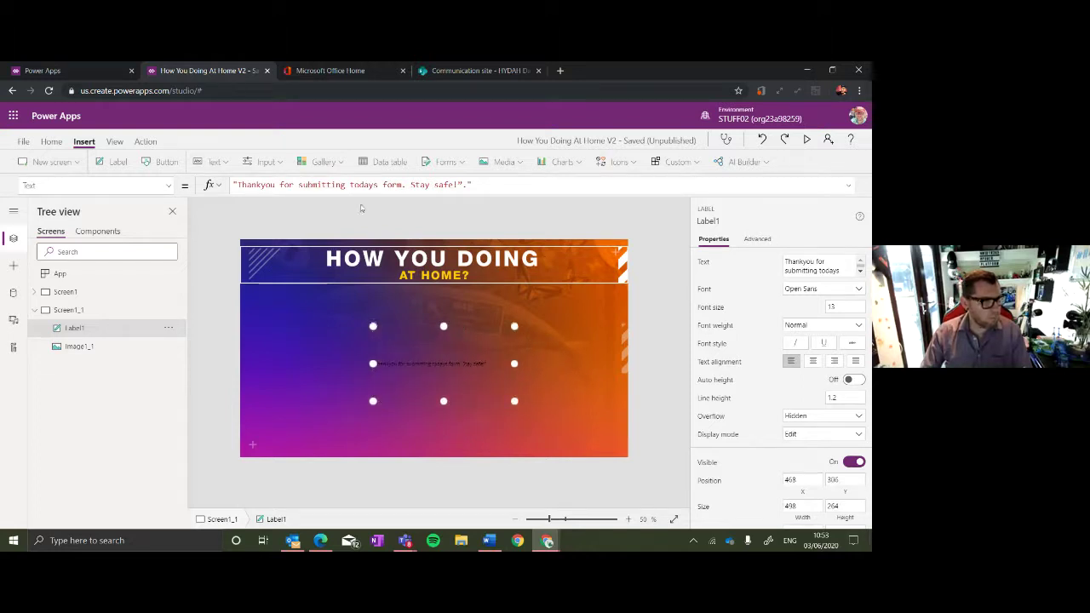
Correct the label's wording to "Thank you", remove the stray quotation mark after "Stay safe!", and centre-align the text.
click(262, 184)
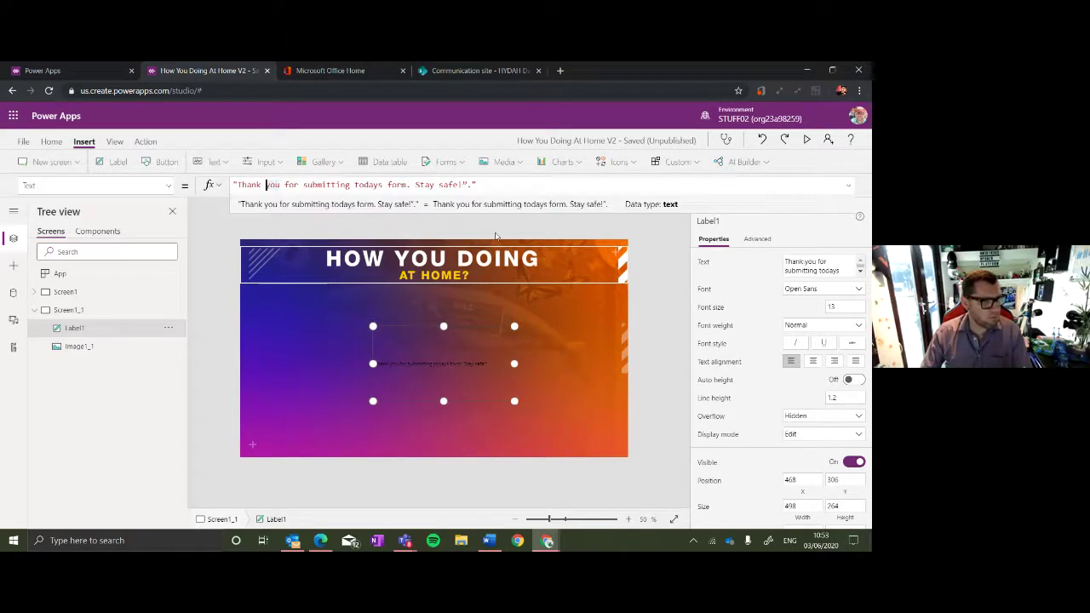
click(467, 184)
key(BackSpace)
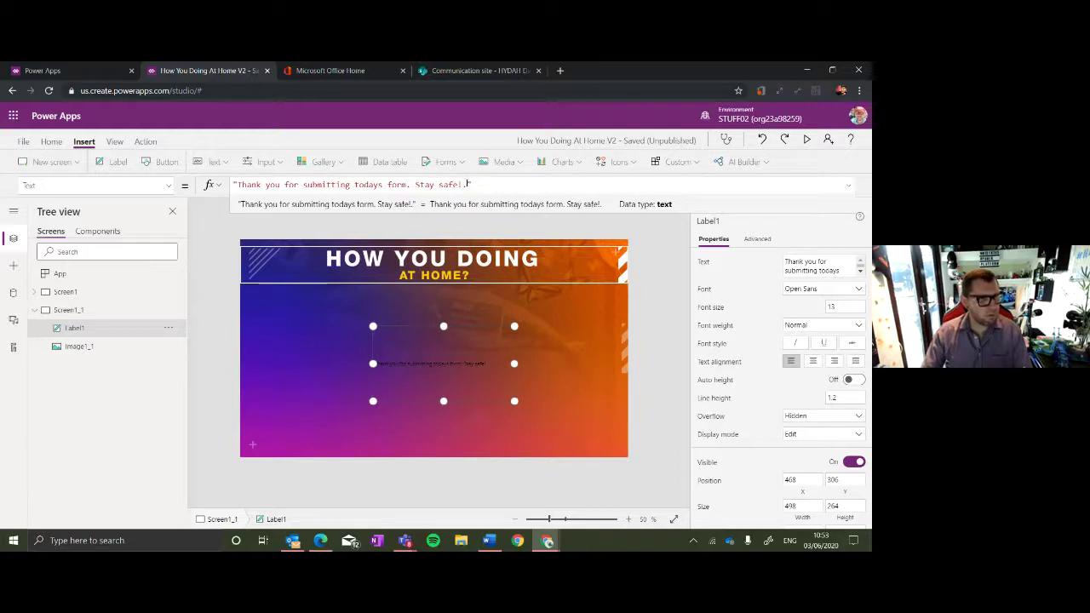
click(505, 337)
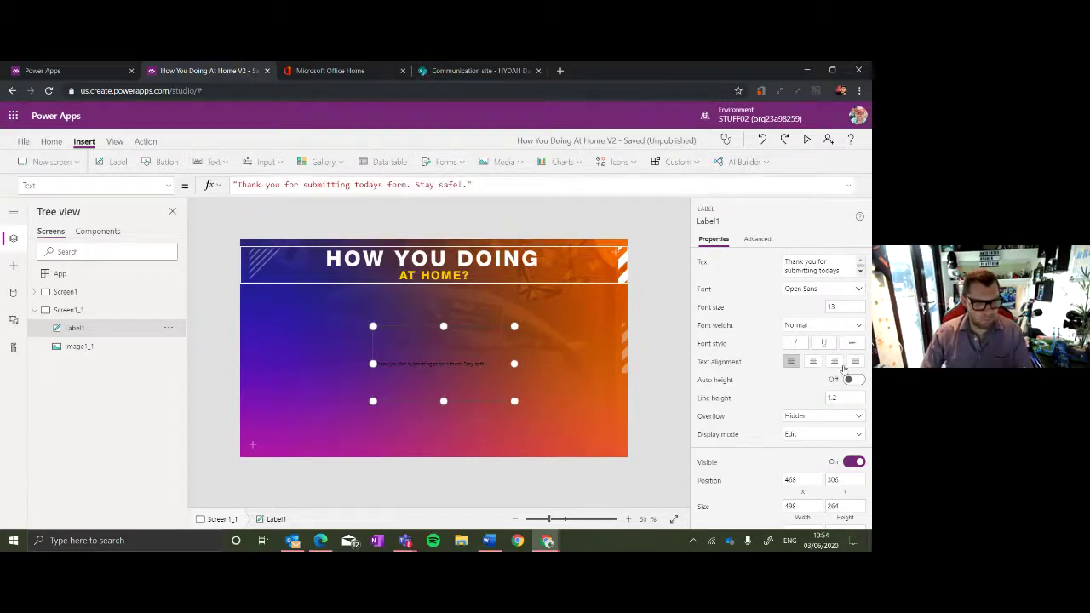
click(813, 362)
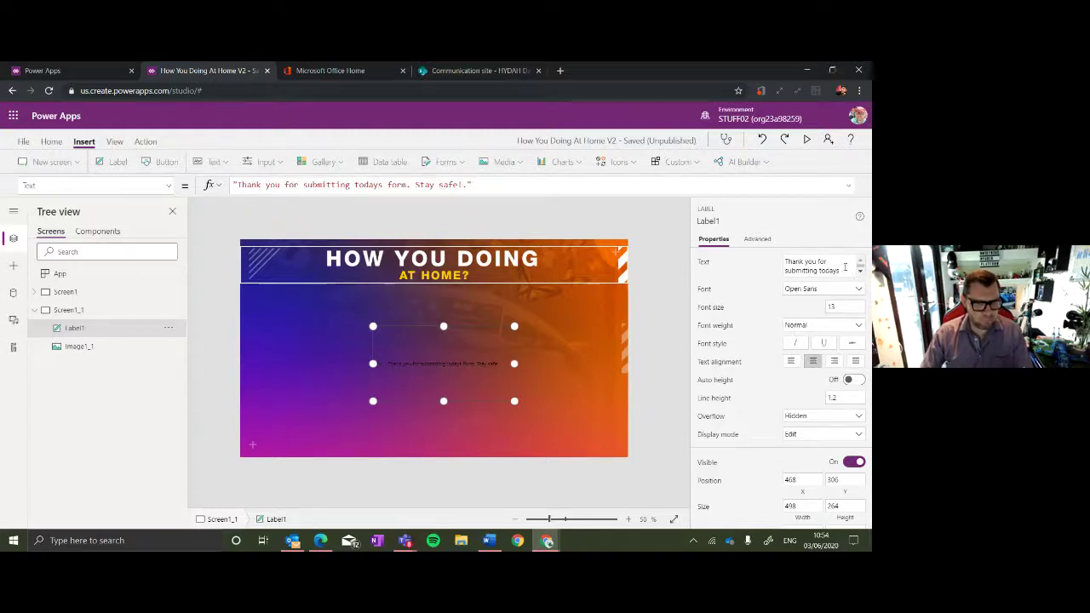
Put "Stay safe!" on its own line in the label, separated from the thank-you sentence by a blank line.
click(861, 270)
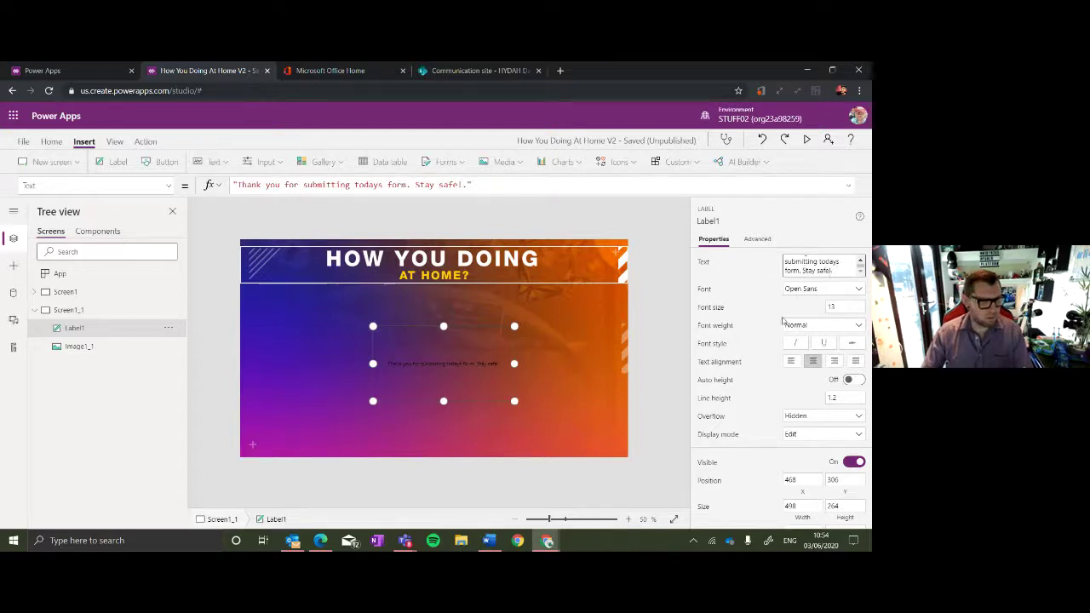
double_click(482, 363)
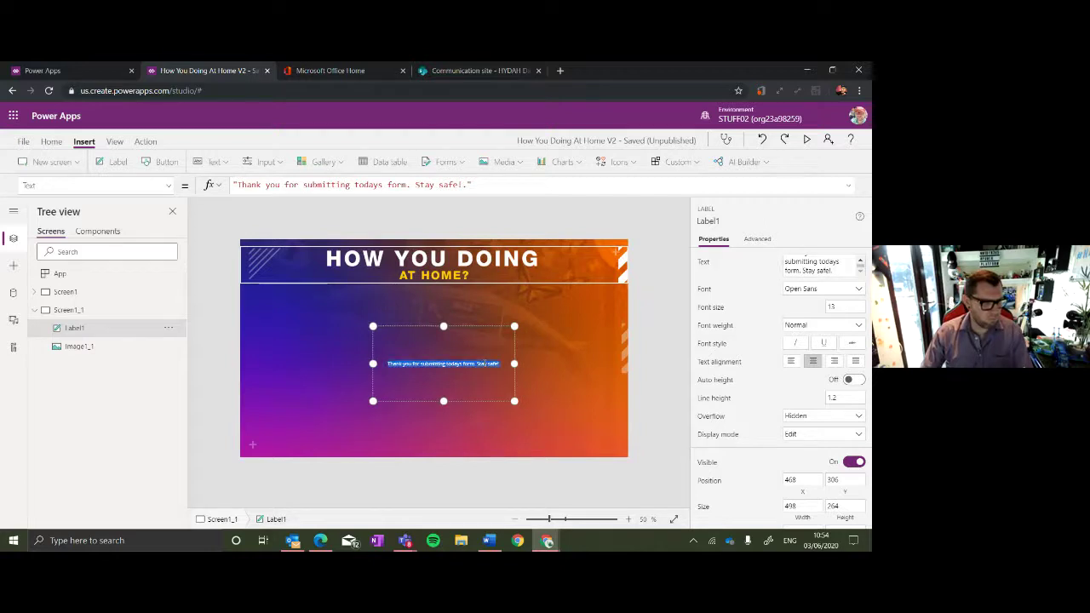
click(478, 364)
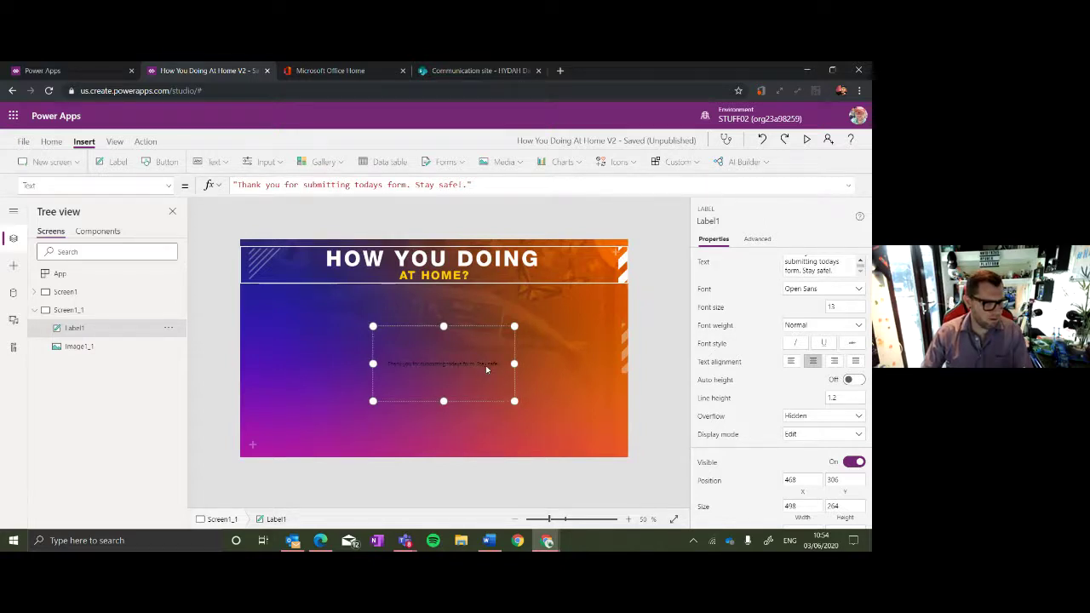
key(Return)
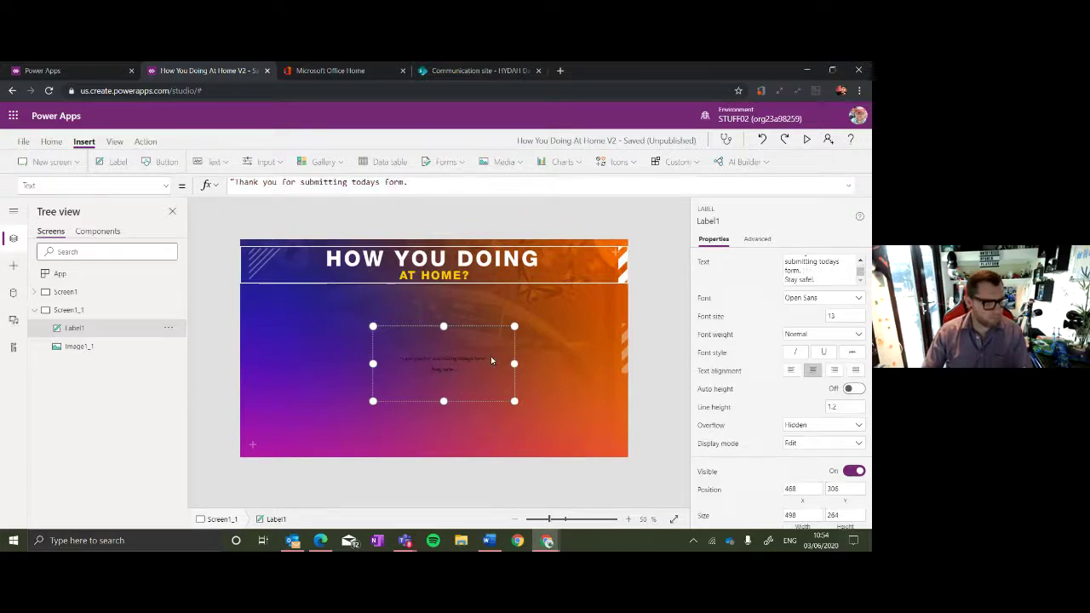
key(Return)
drag(483, 362, 397, 352)
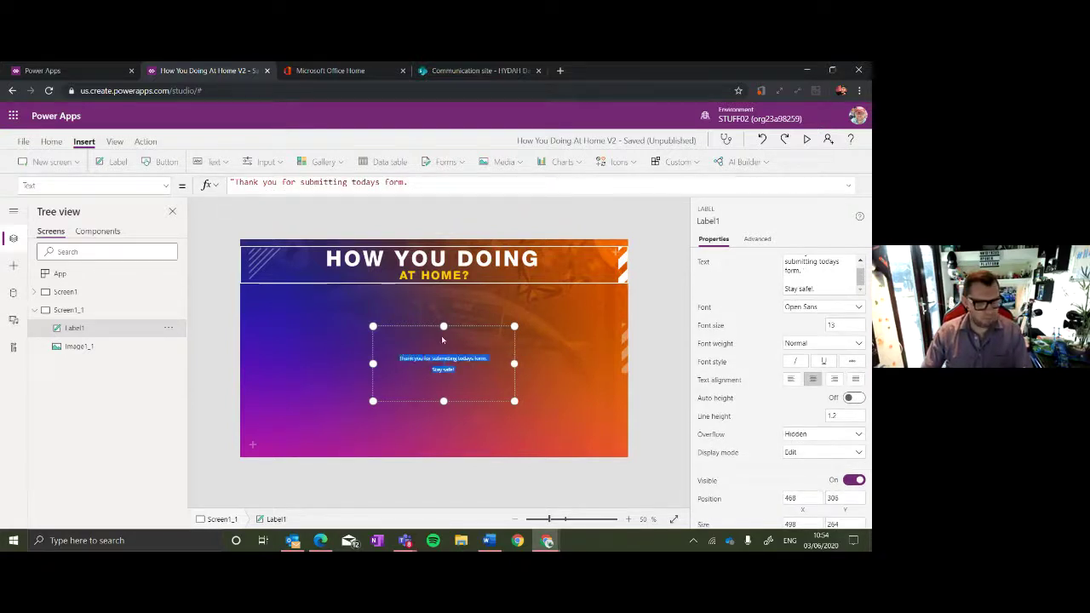
Save the app and set the thank-you label's font size to 30.
click(856, 325)
key(ctrl+s)
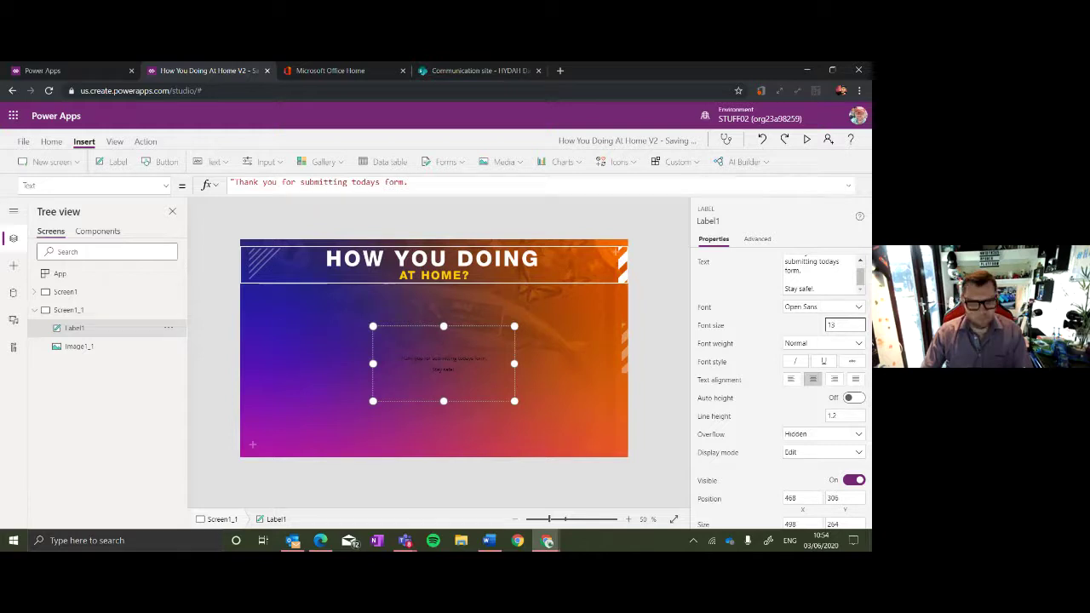
key(ctrl+a)
text(30)
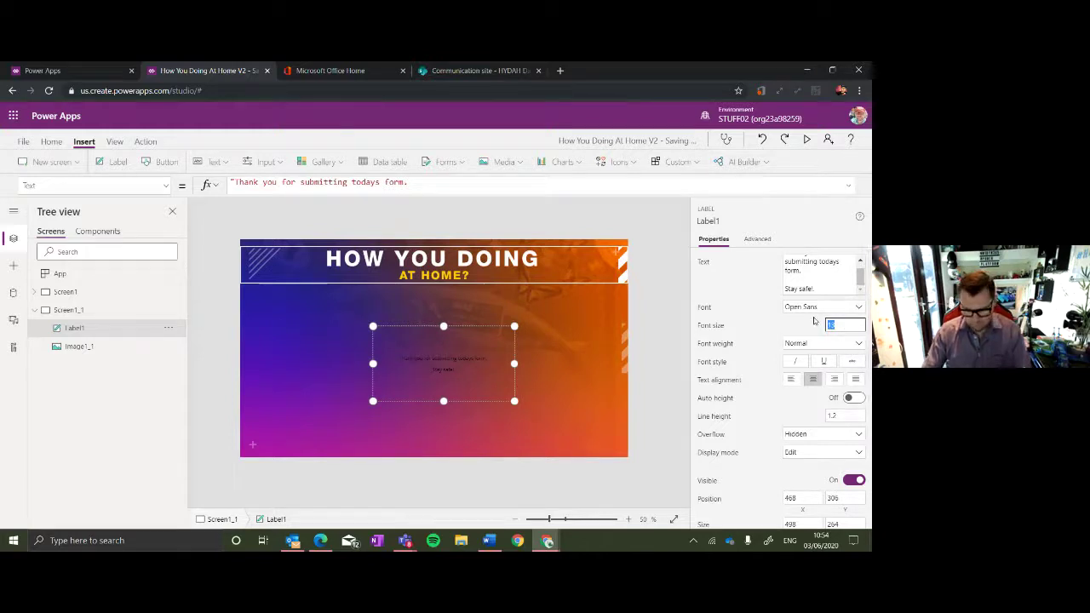
key(Tab)
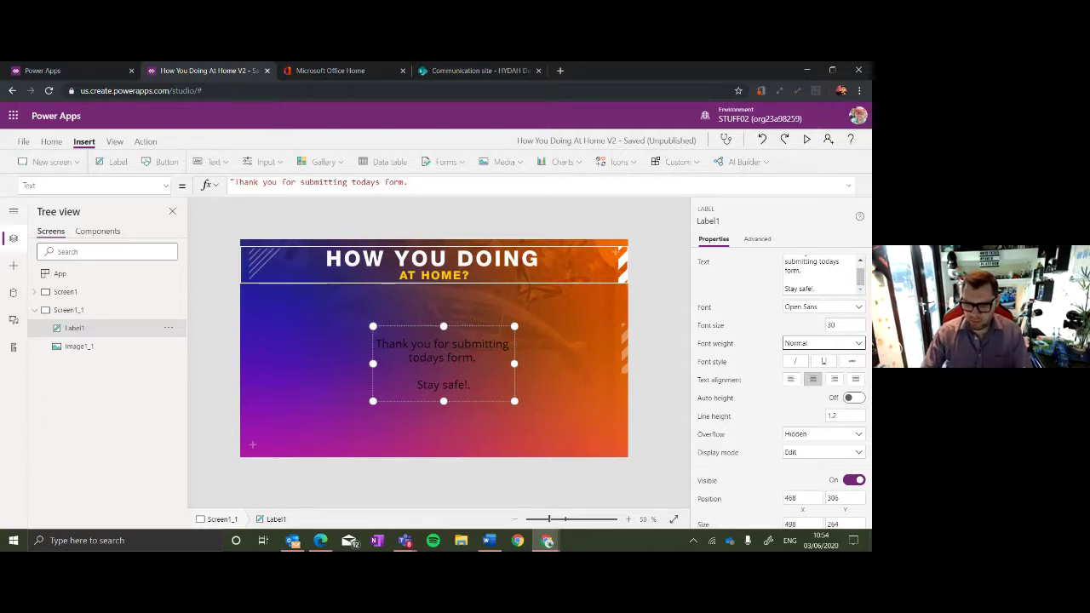
key(alt+Tab)
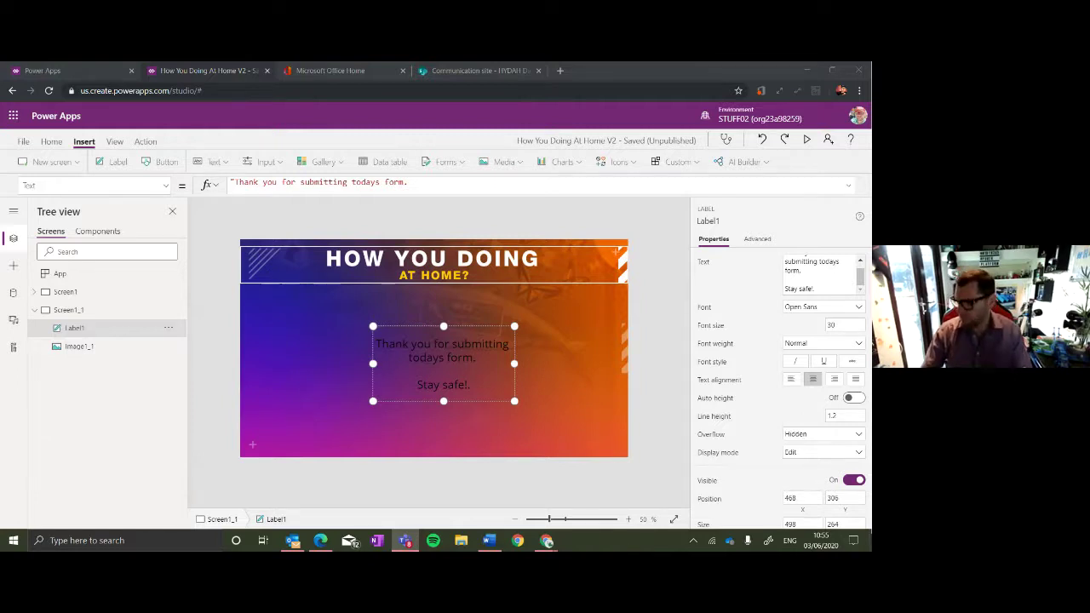
click(658, 309)
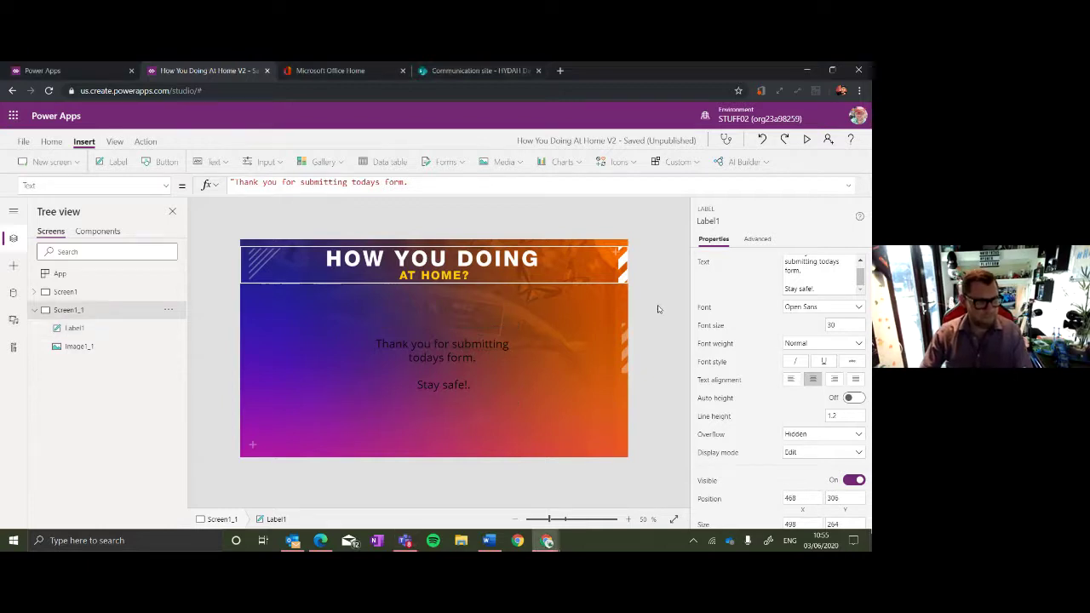
click(507, 353)
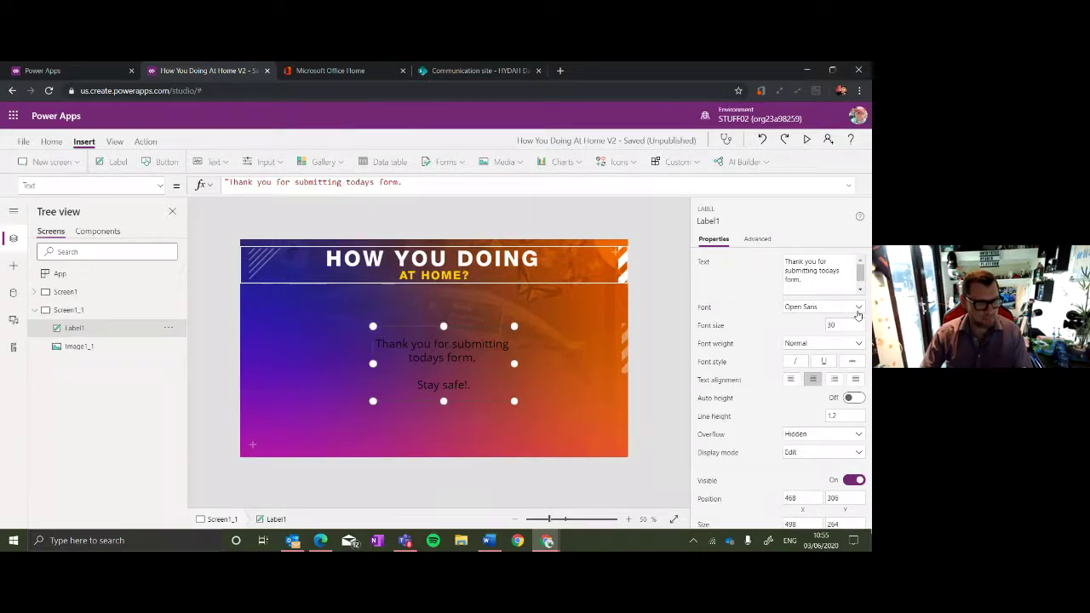
Expand Screen1 in the tree view, select its Form1 and preview the app from that screen.
click(34, 292)
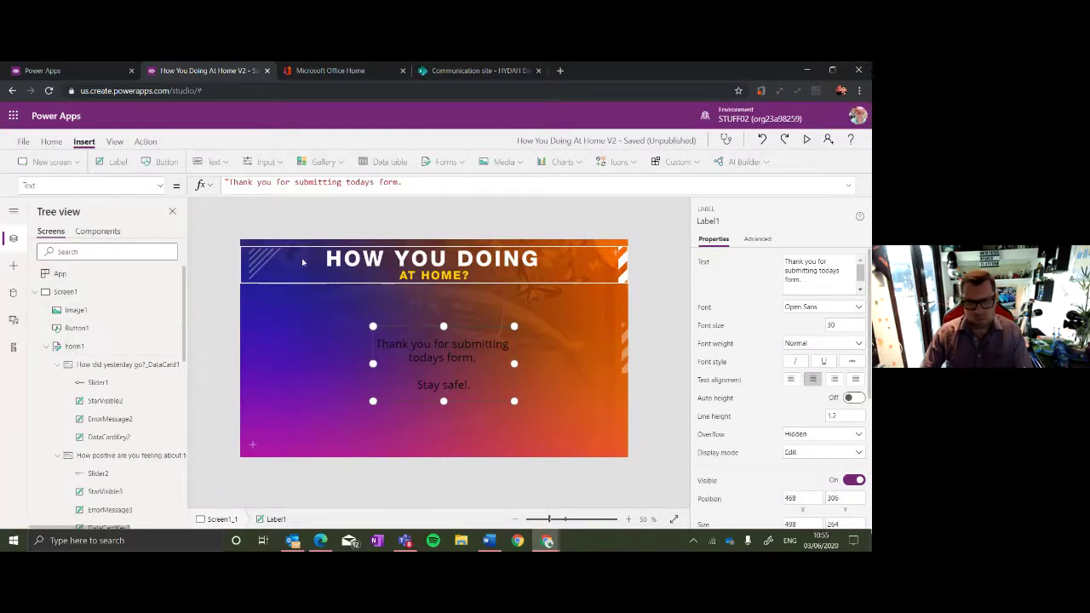
click(123, 348)
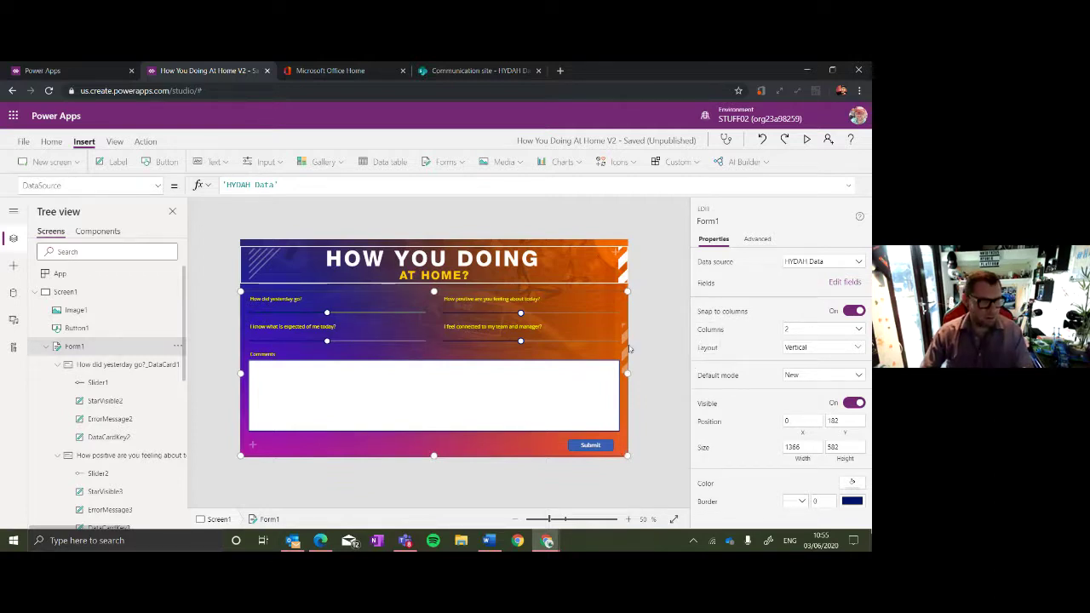
click(809, 141)
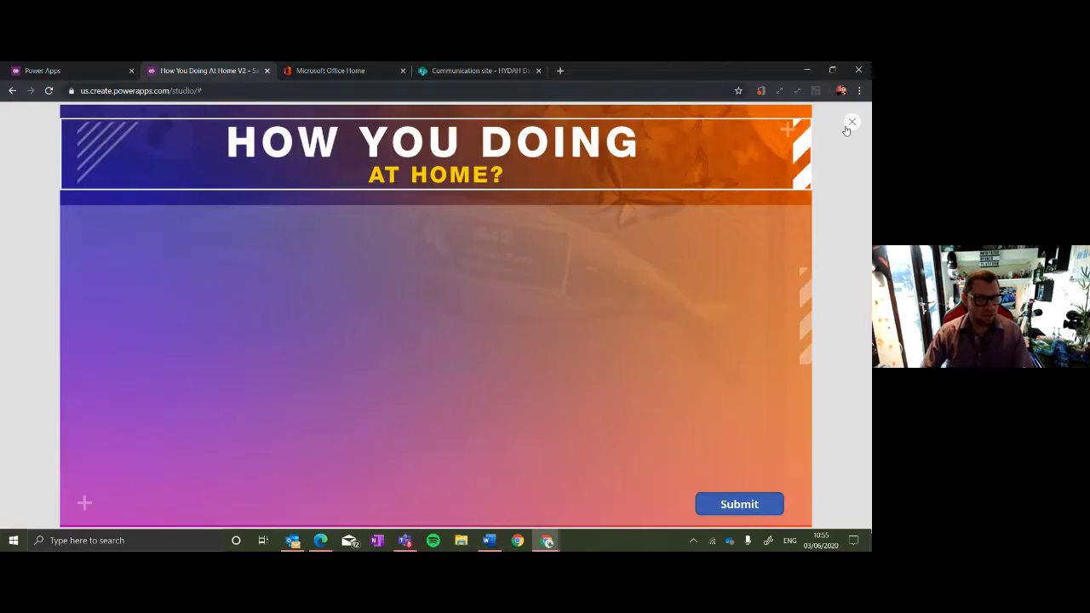
Leave the preview, switch Form1's default mode between New and Edit to reset the form, and check it in preview again.
click(851, 121)
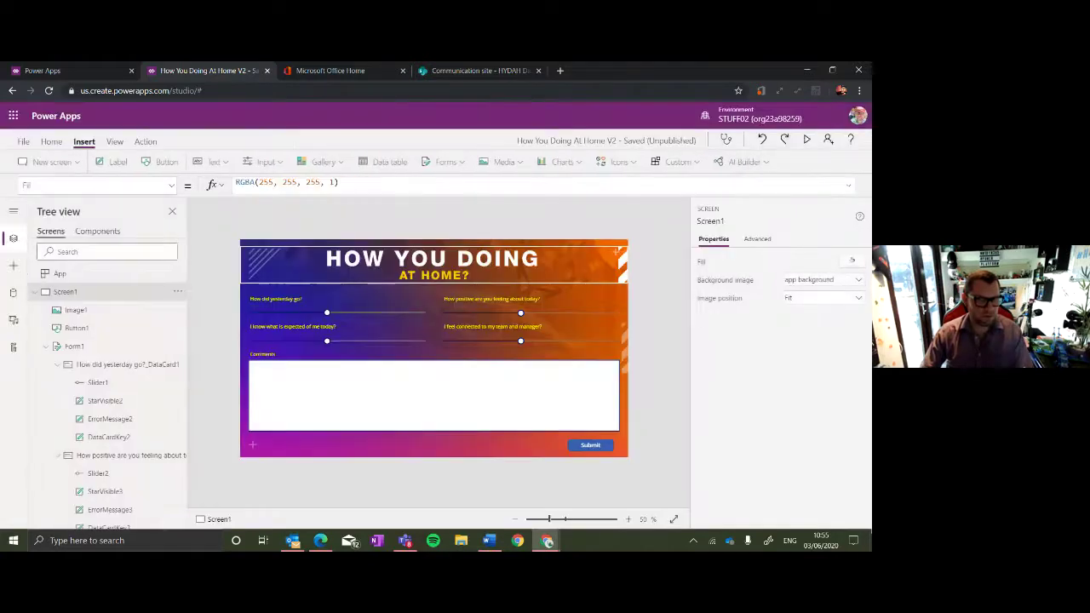
click(619, 418)
click(808, 375)
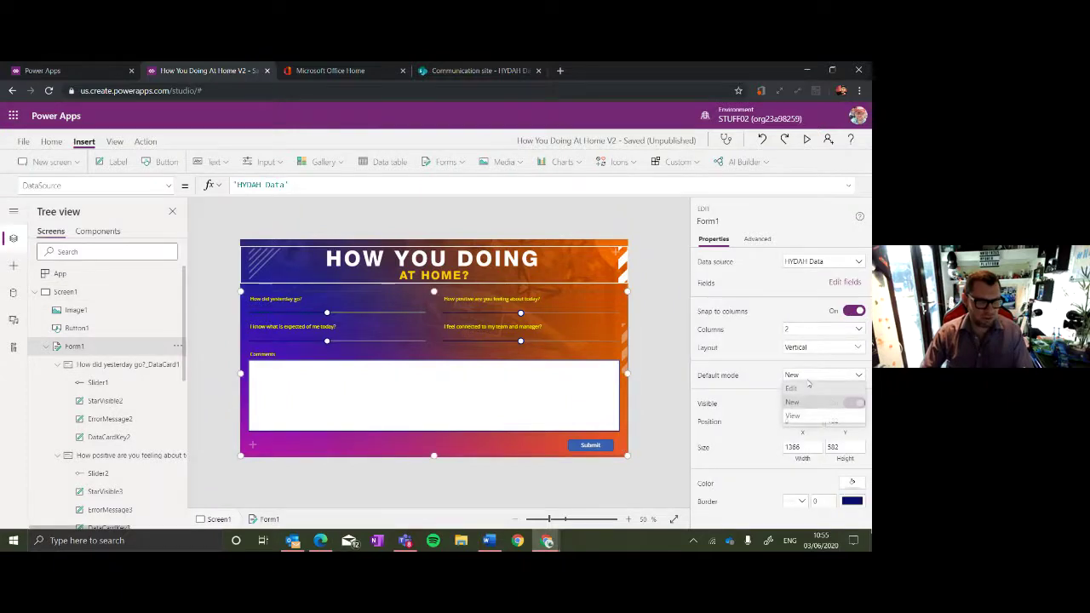
click(808, 375)
click(807, 376)
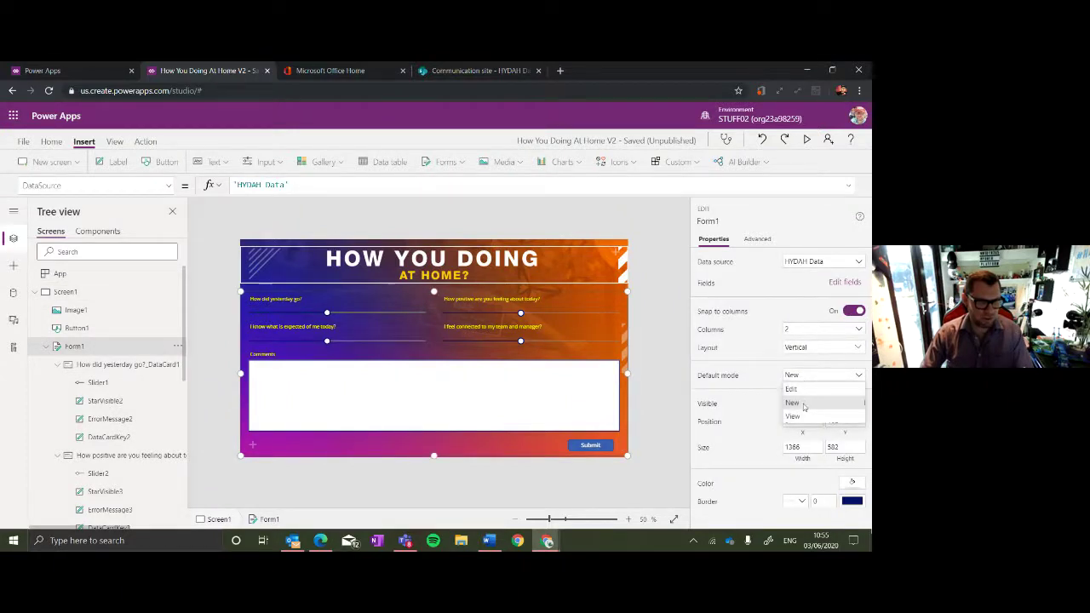
click(804, 399)
click(805, 376)
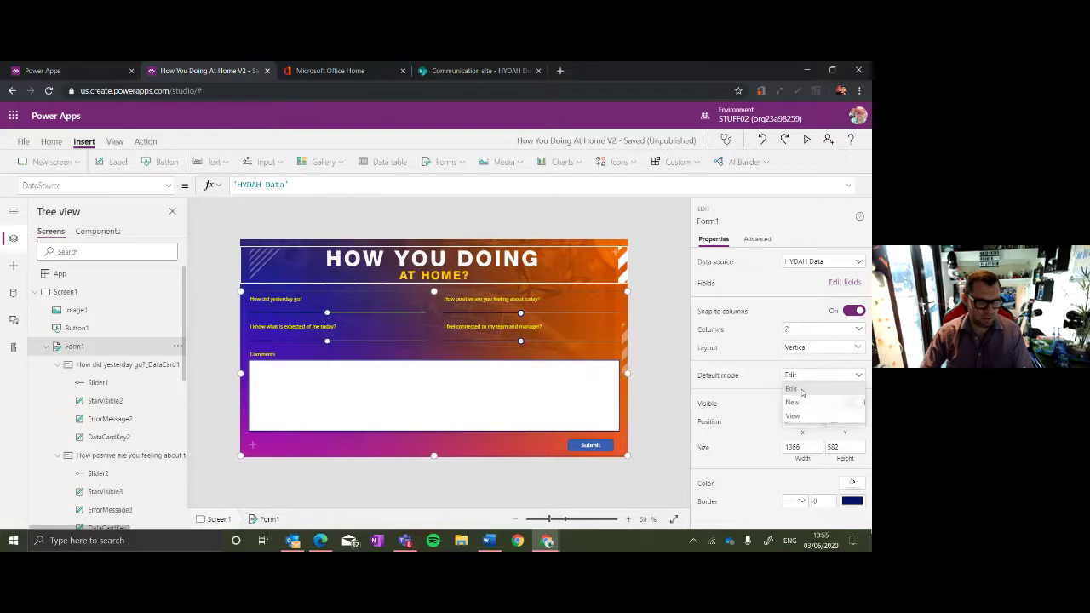
click(805, 387)
click(807, 140)
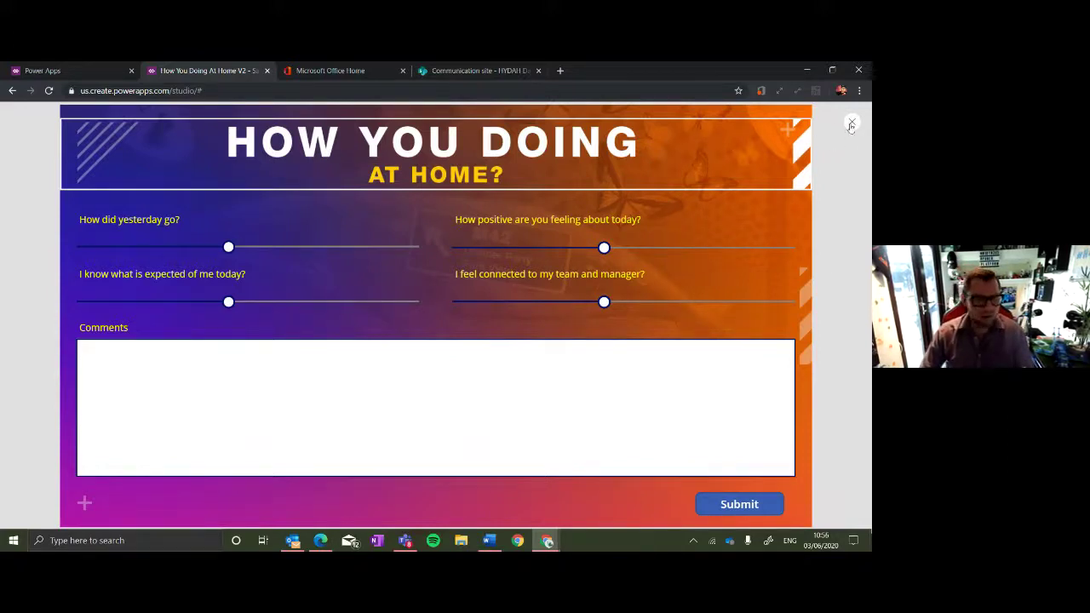
click(850, 125)
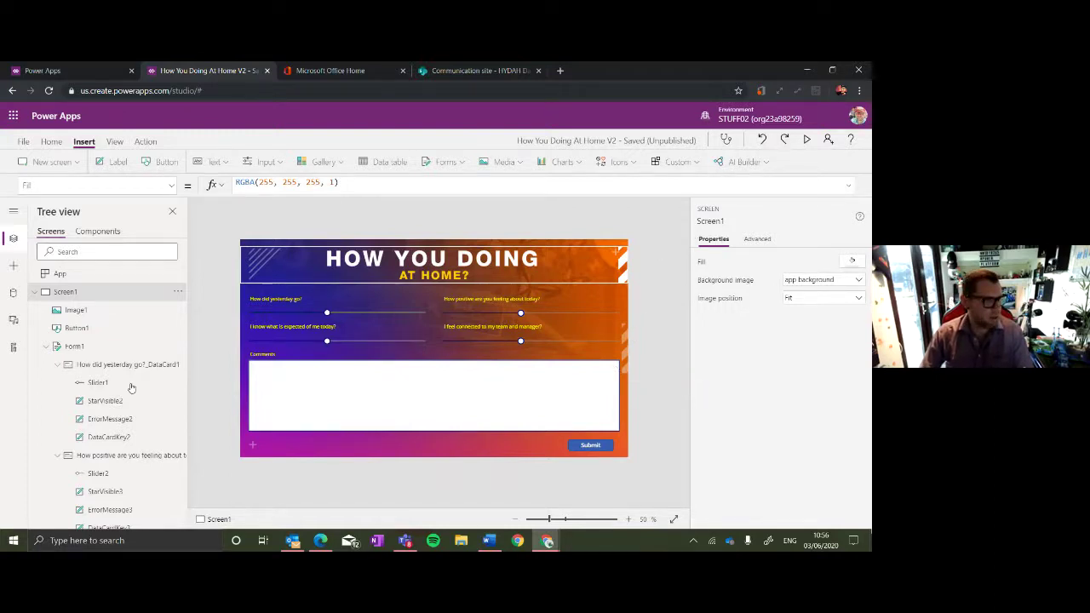
Set the text colour of the thank-you label on Screen1_1 to white.
click(34, 291)
click(51, 310)
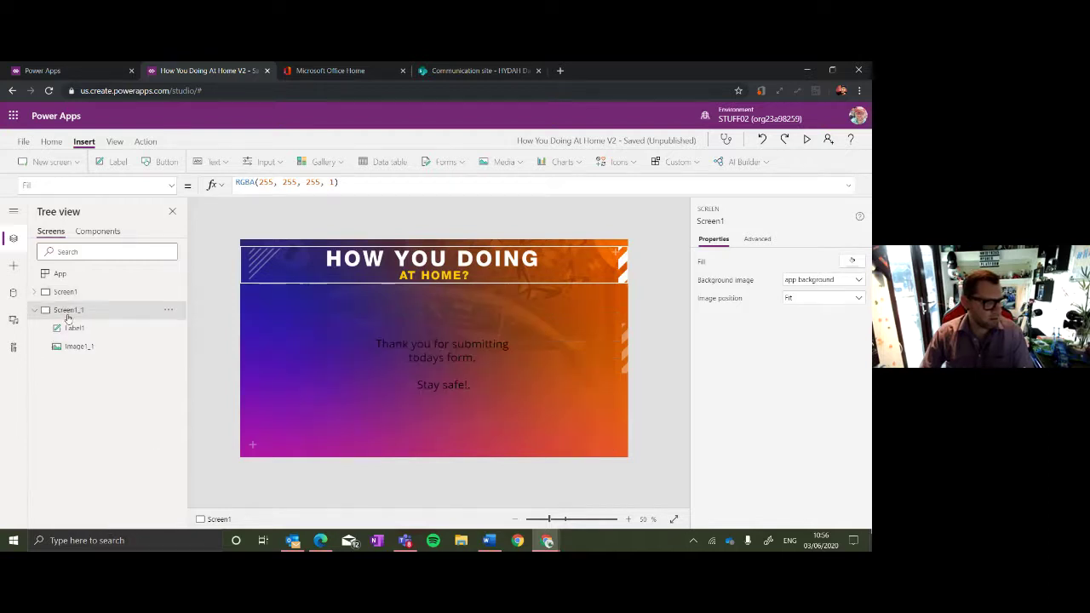
click(111, 346)
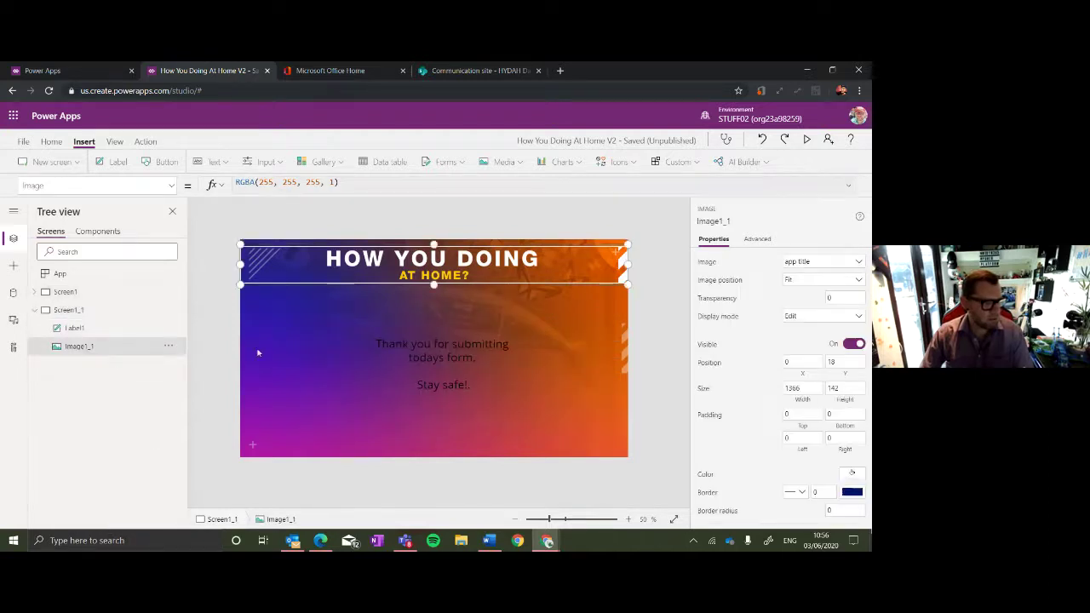
click(406, 343)
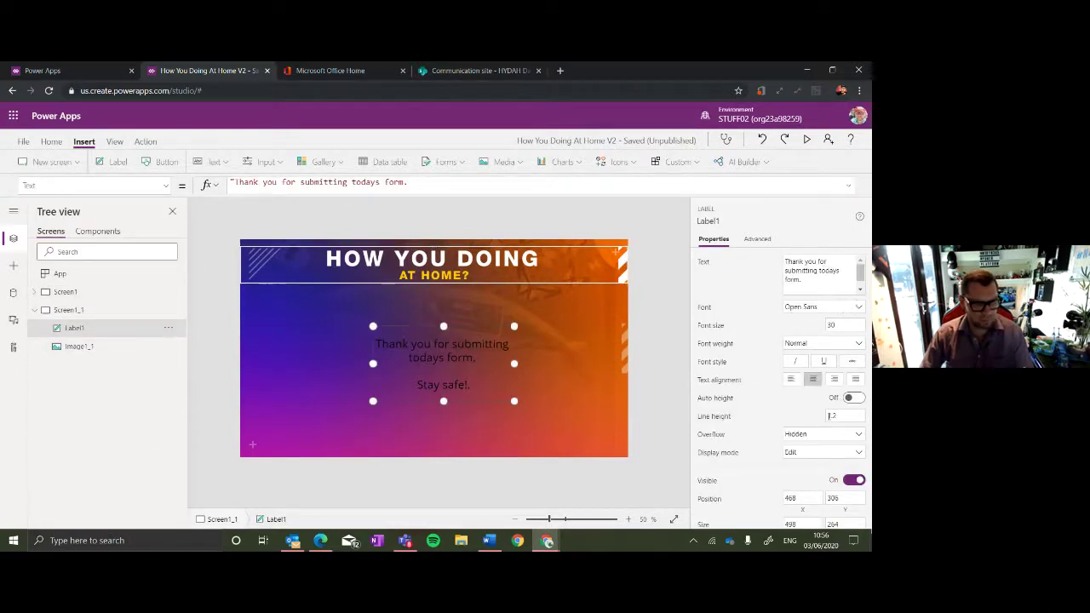
scroll(801, 443, down, 5)
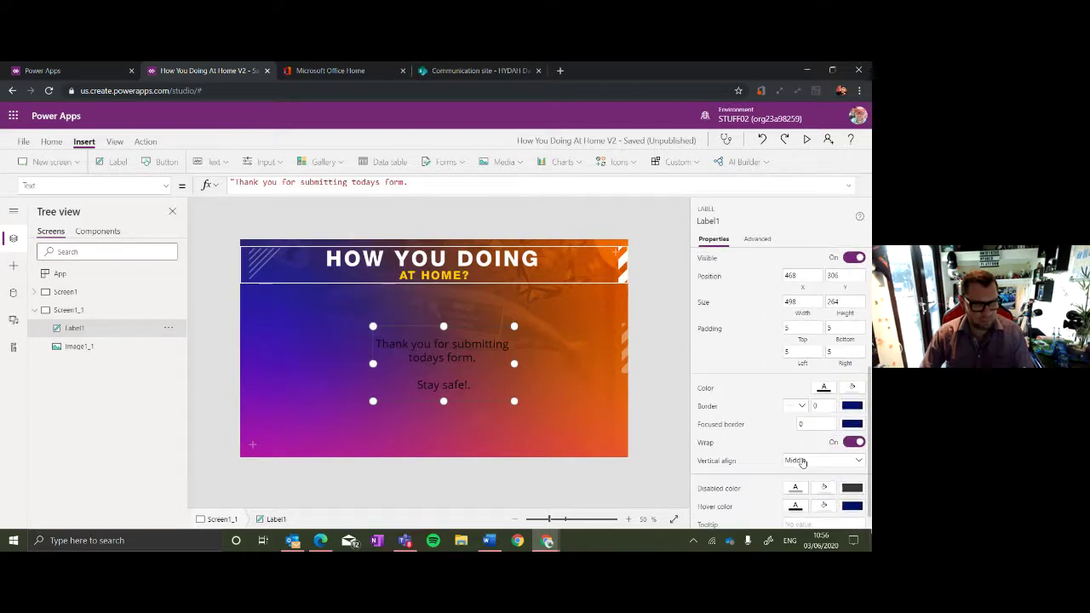
click(825, 384)
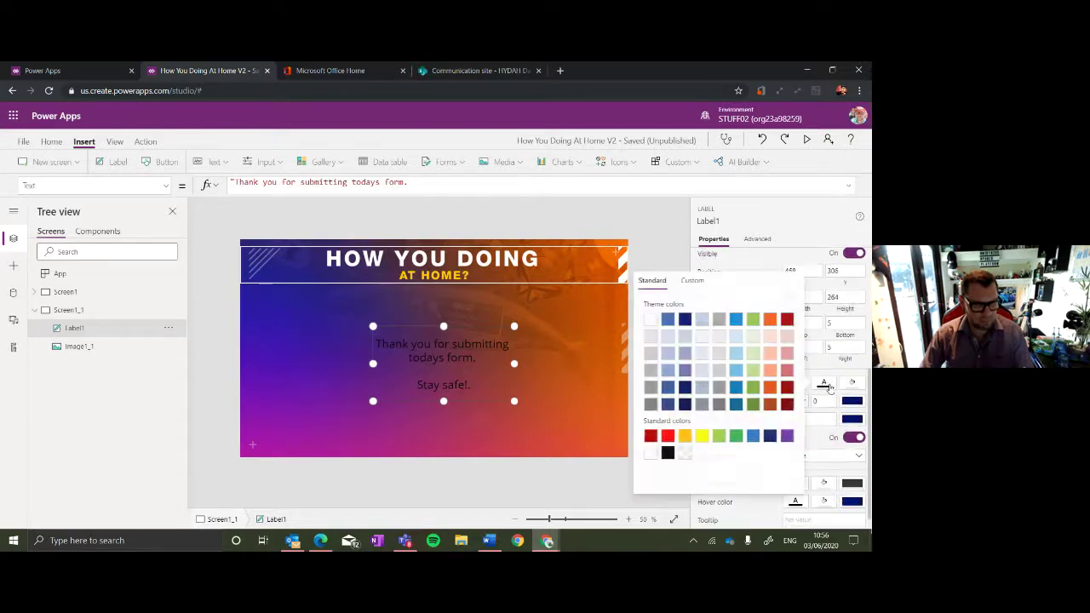
click(650, 321)
click(622, 219)
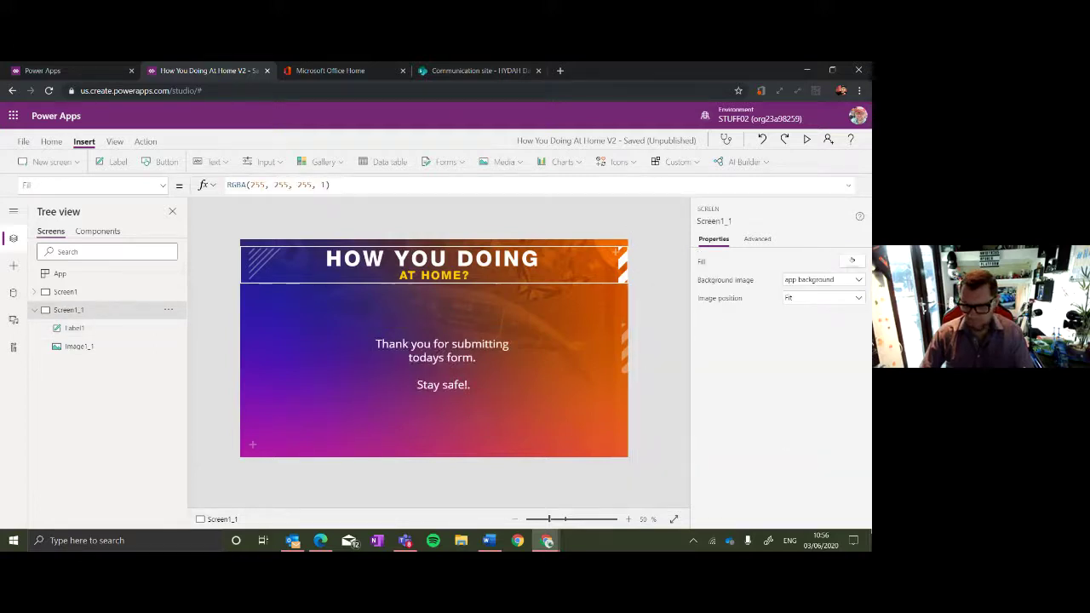
Replace the Submit button's DisplayMode with the copied If formula: Disabled when any of Slider1 to Slider4 is <=6 and DataCardValue6.Text is empty, otherwise Edit.
key(alt+Tab)
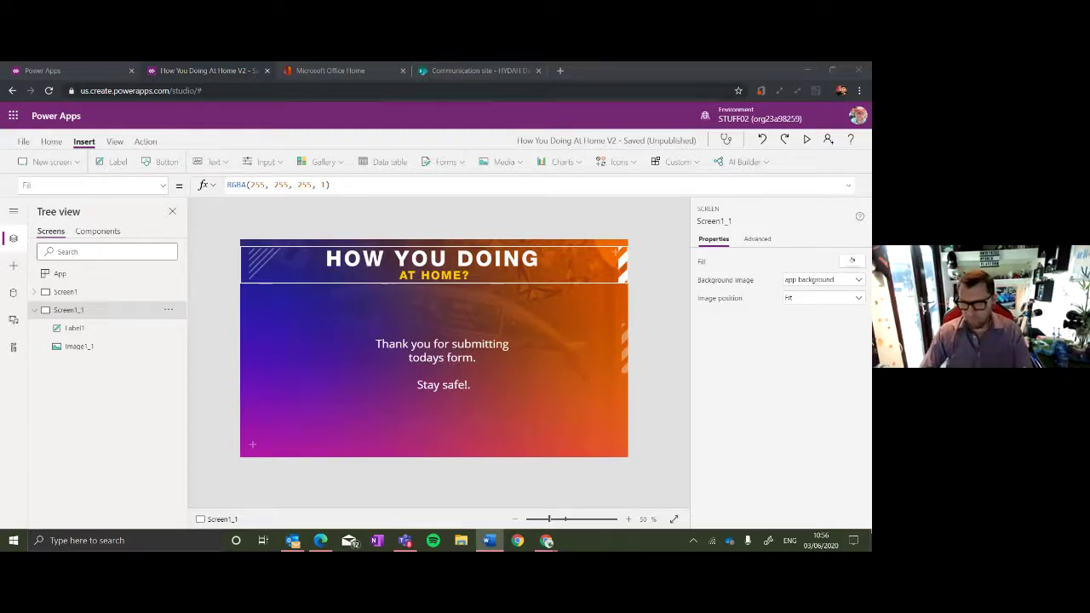
click(128, 292)
click(606, 446)
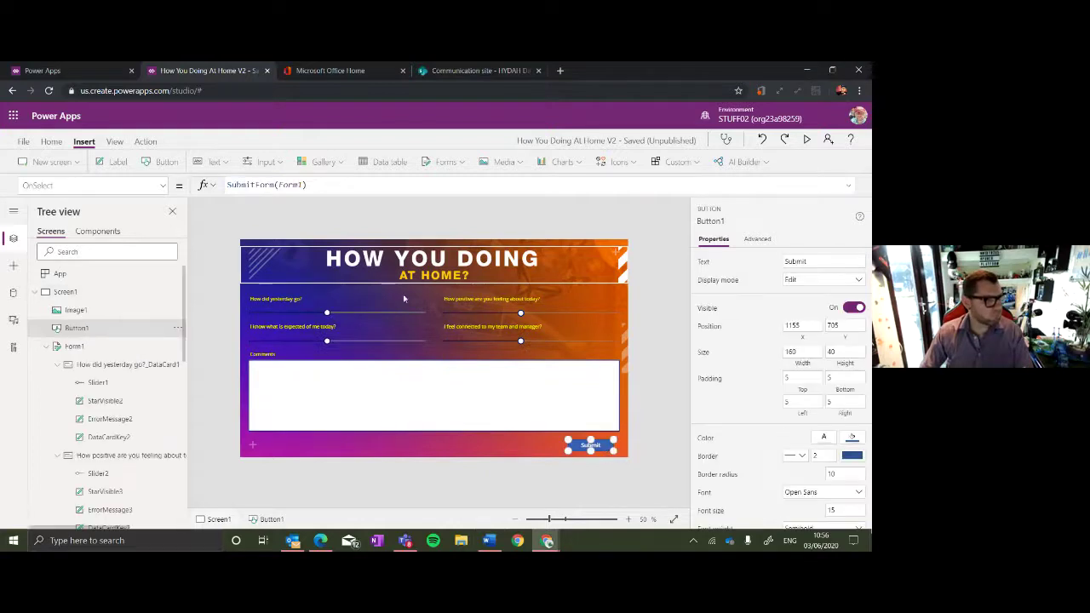
click(151, 185)
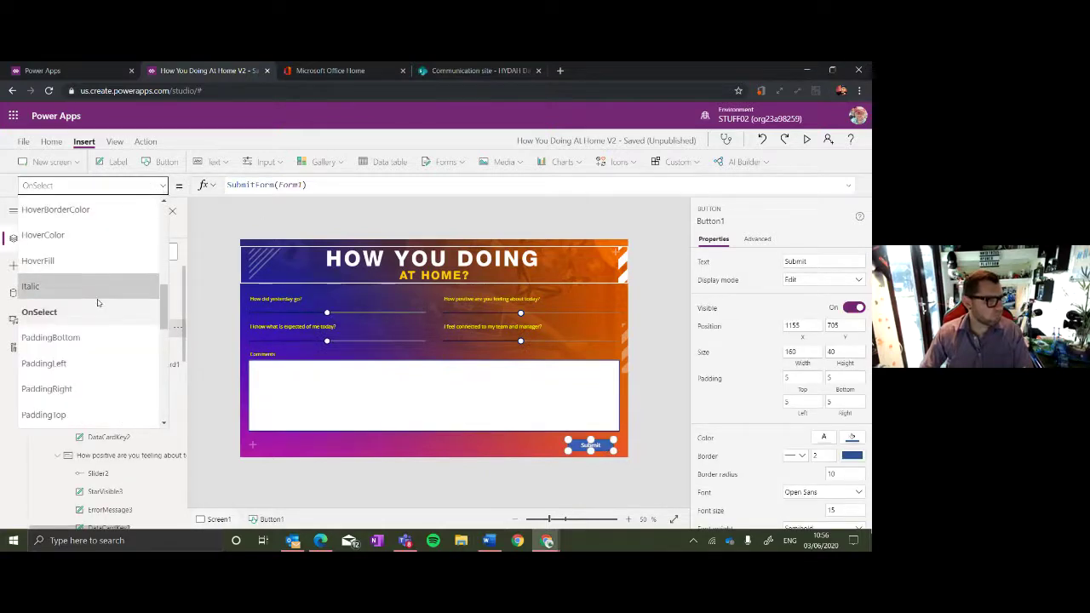
scroll(103, 311, down, 3)
scroll(100, 294, up, 5)
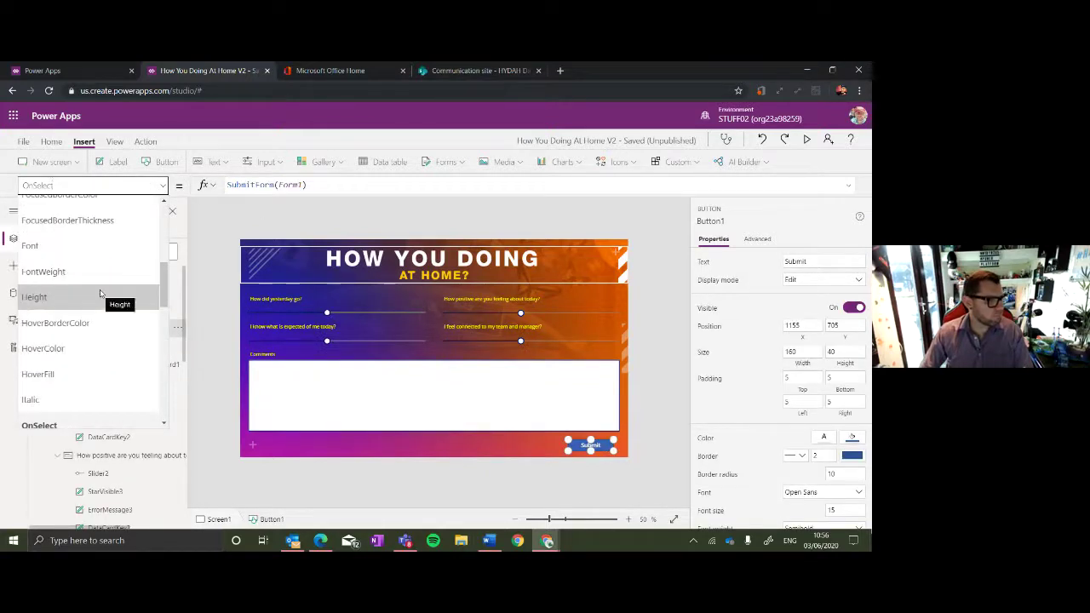
scroll(99, 293, up, 4)
scroll(100, 281, down, 1)
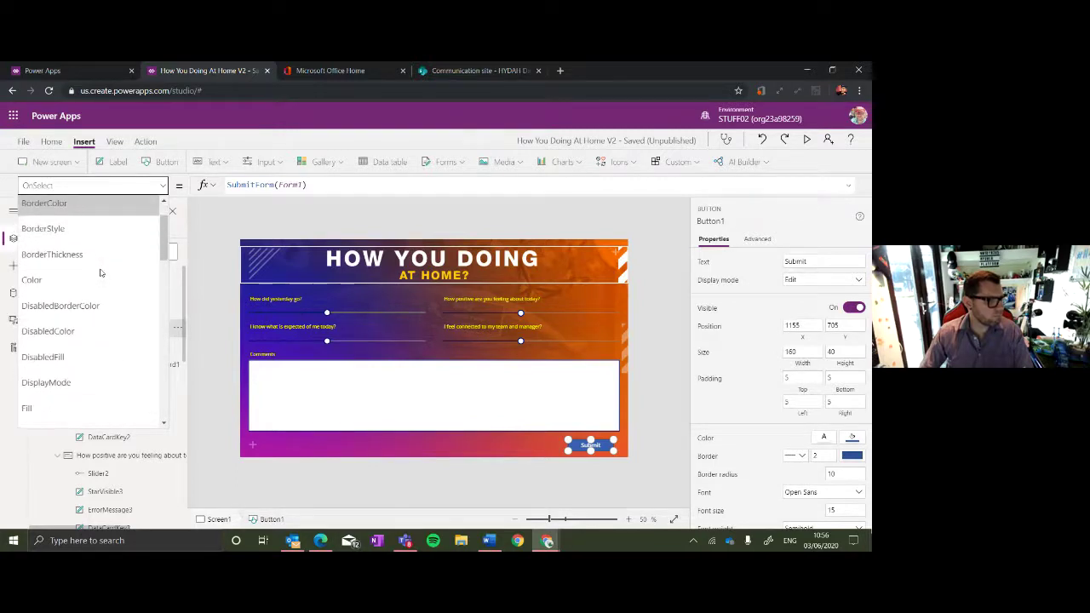
click(97, 382)
double_click(327, 185)
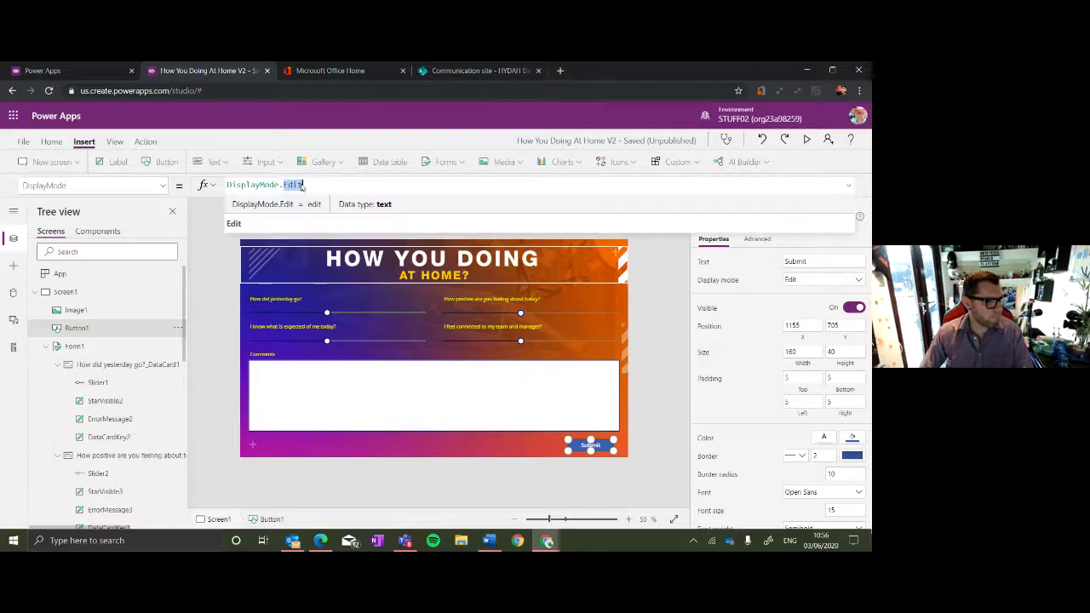
drag(292, 185, 227, 185)
drag(385, 185, 216, 185)
key(ctrl+v)
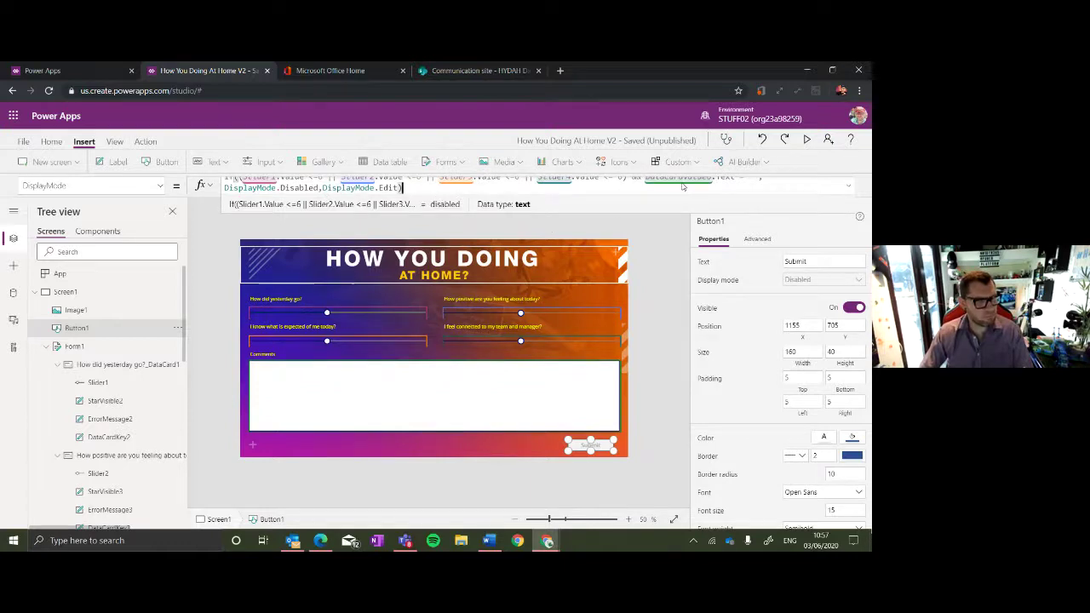
click(626, 234)
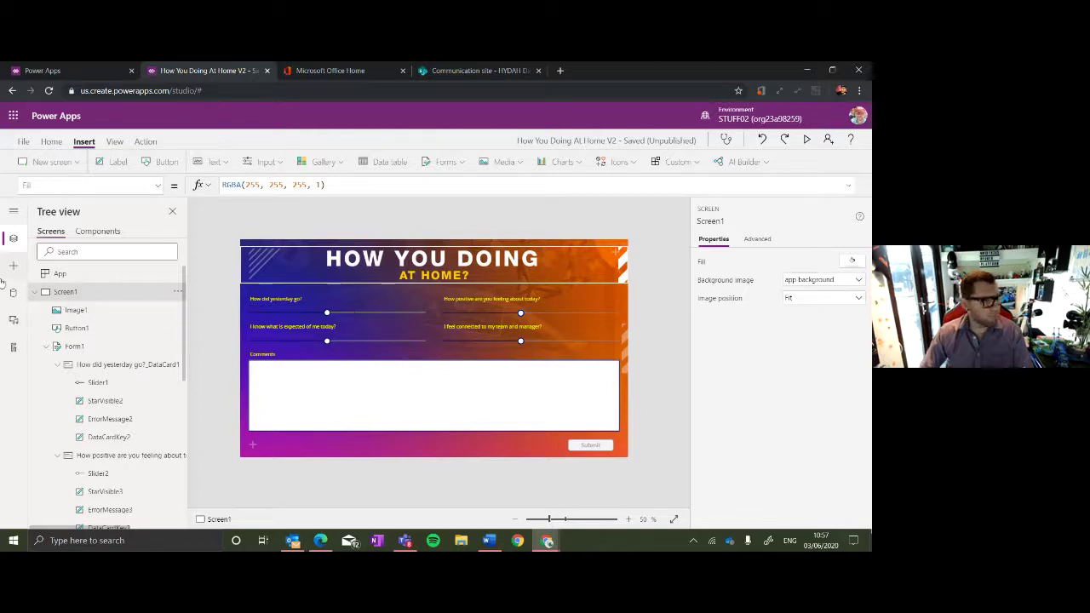
Search the data sources for "office" and add the Office 365 Users connector to the app.
click(13, 292)
click(127, 232)
text(offic)
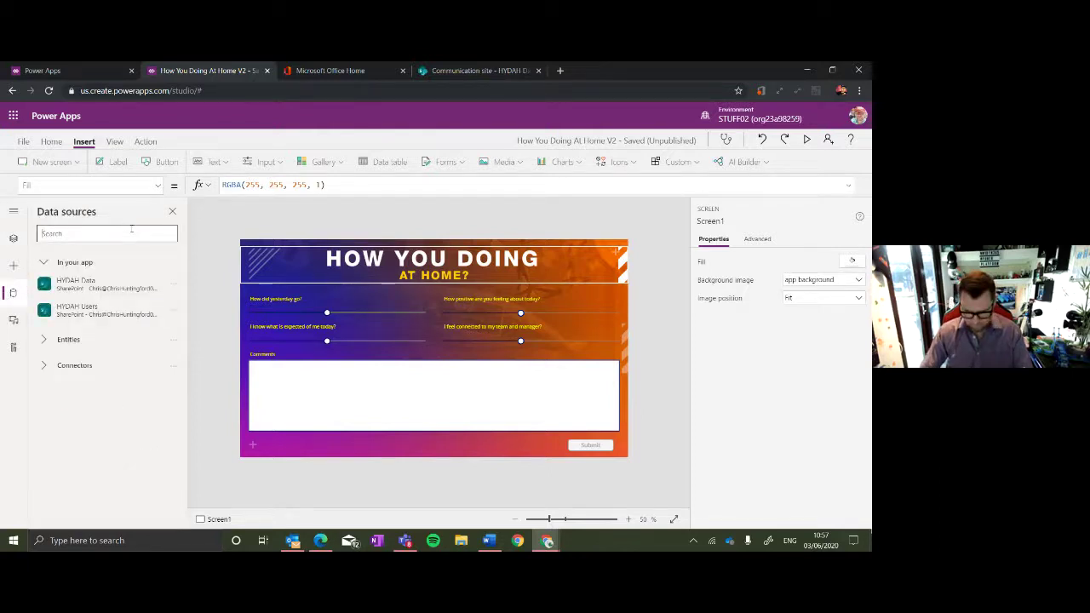
text(e)
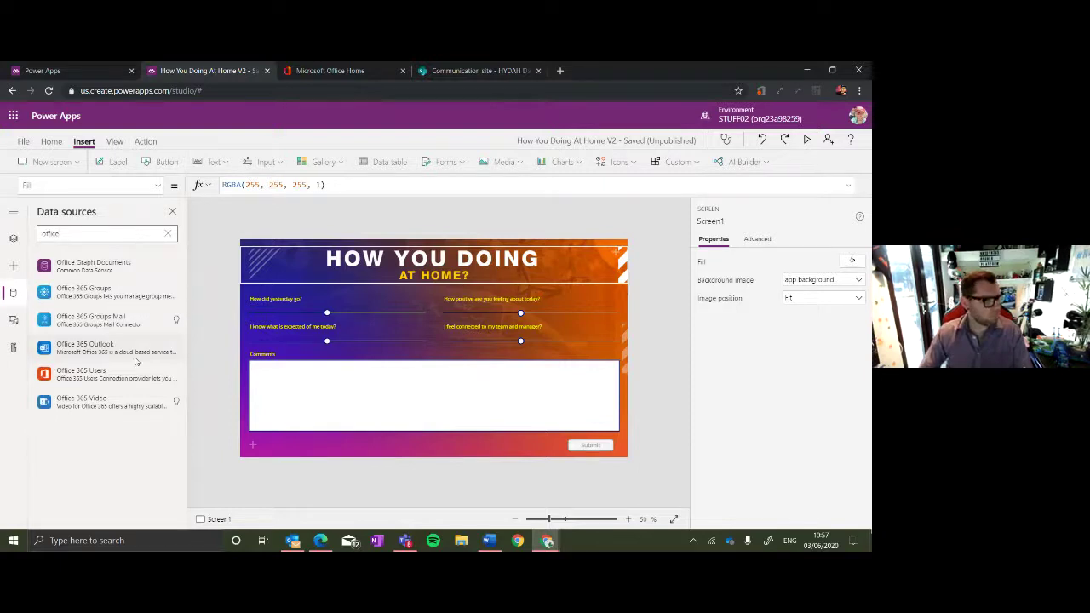
click(111, 373)
click(255, 424)
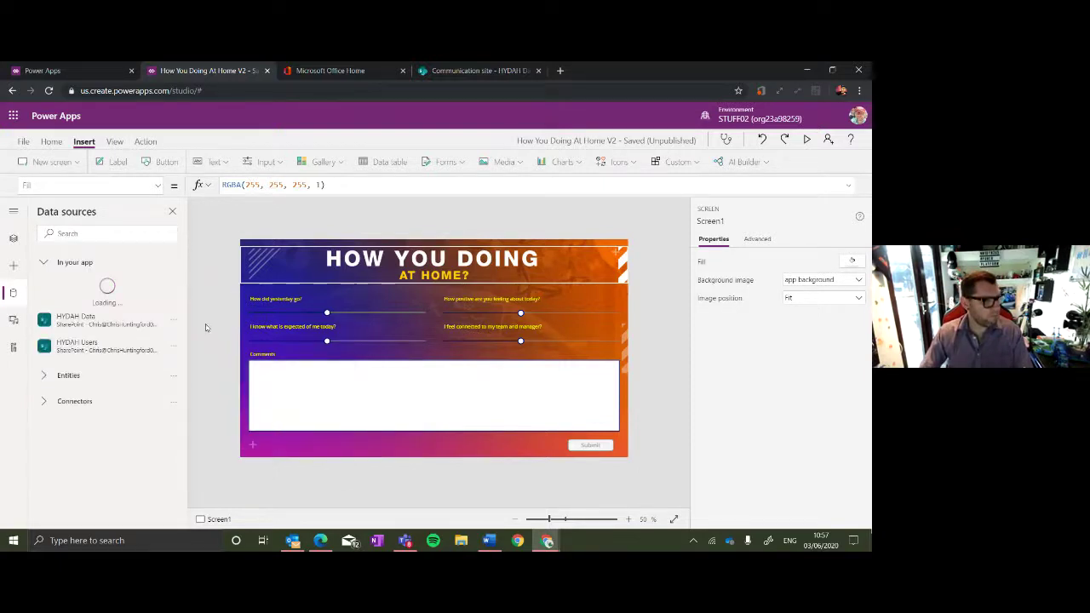
Search the data sources for "Outlook" and bring up the available connections for Office 365 Outlook.
click(92, 232)
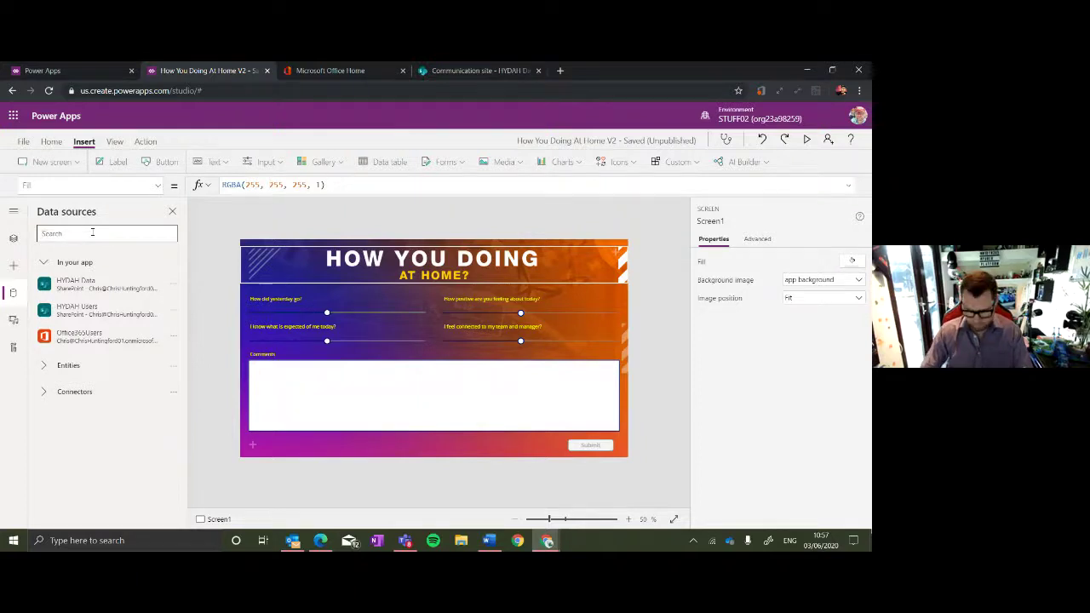
text(Outlook)
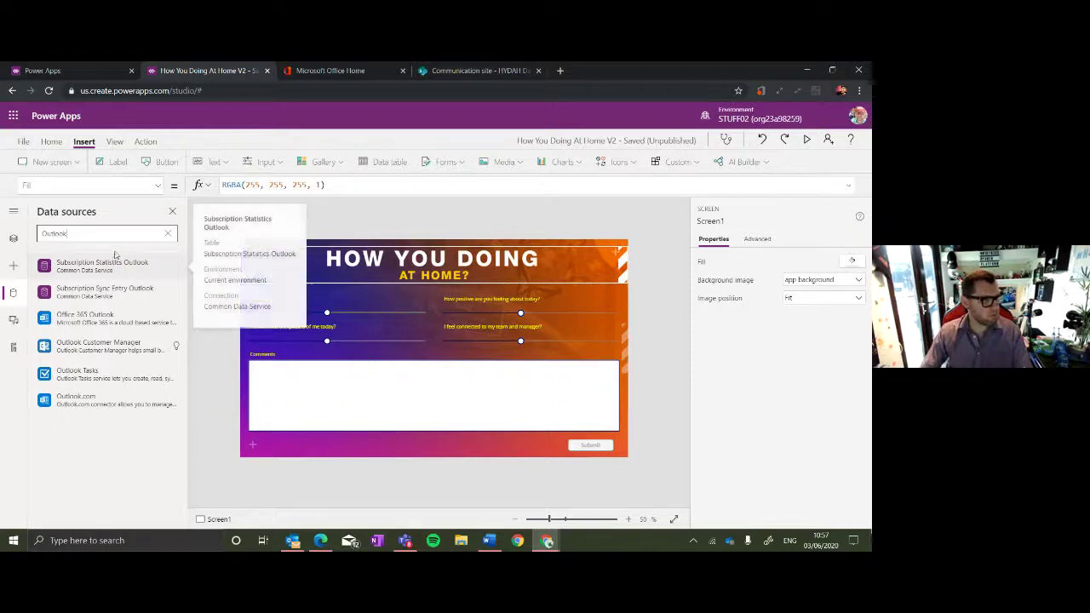
click(105, 316)
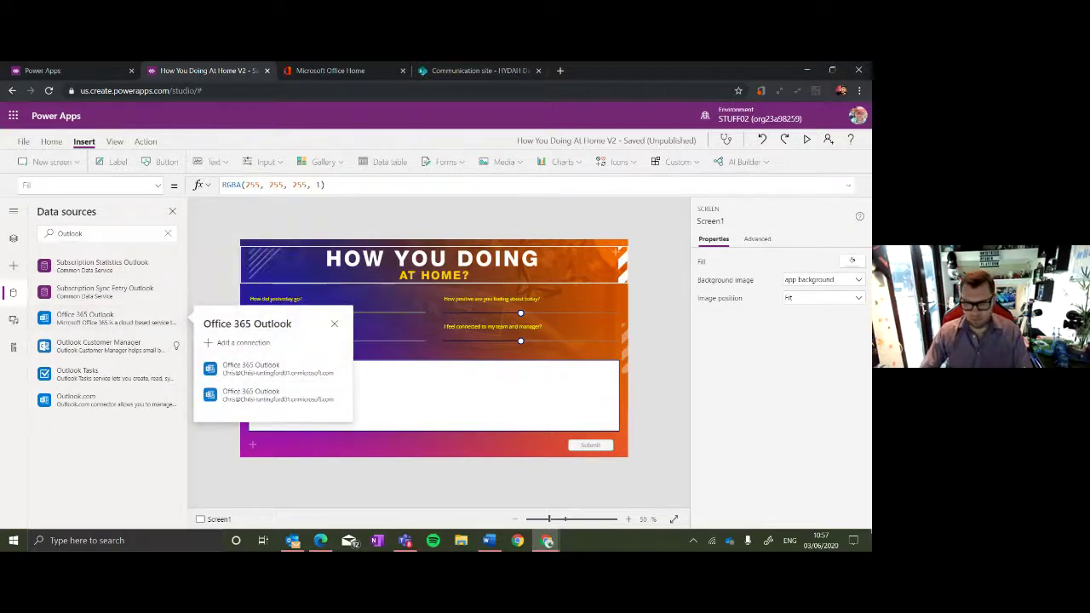
key(ctrl+n)
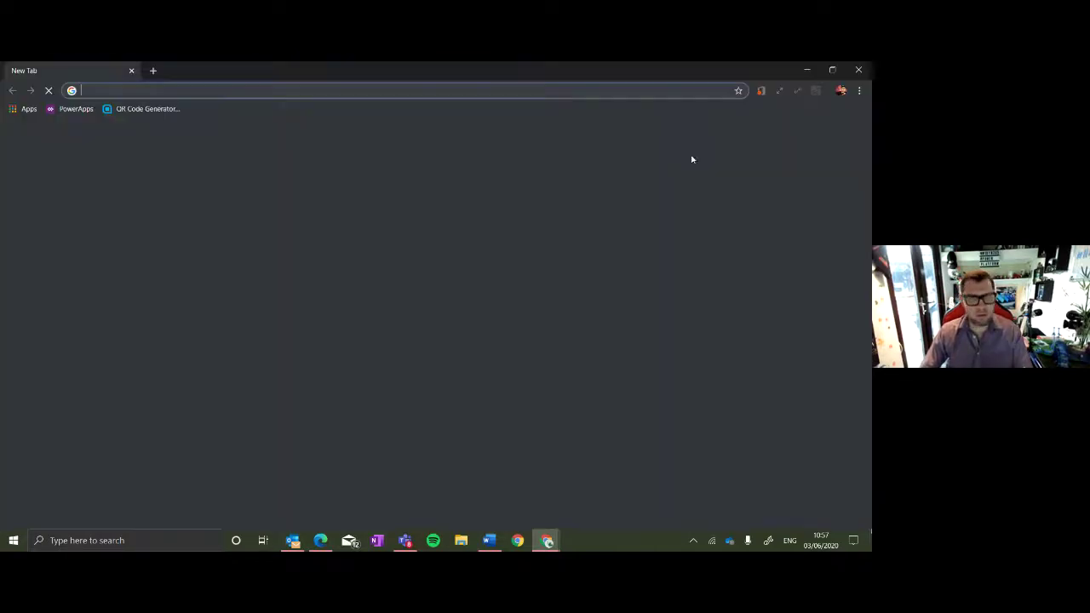
key(ctrl+w)
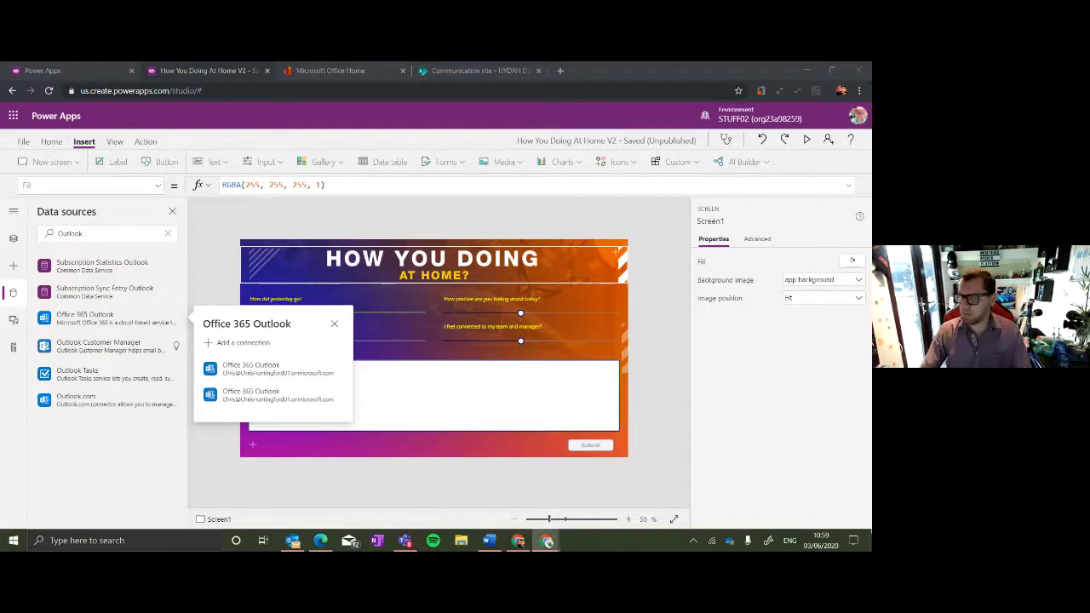
key(alt+Tab)
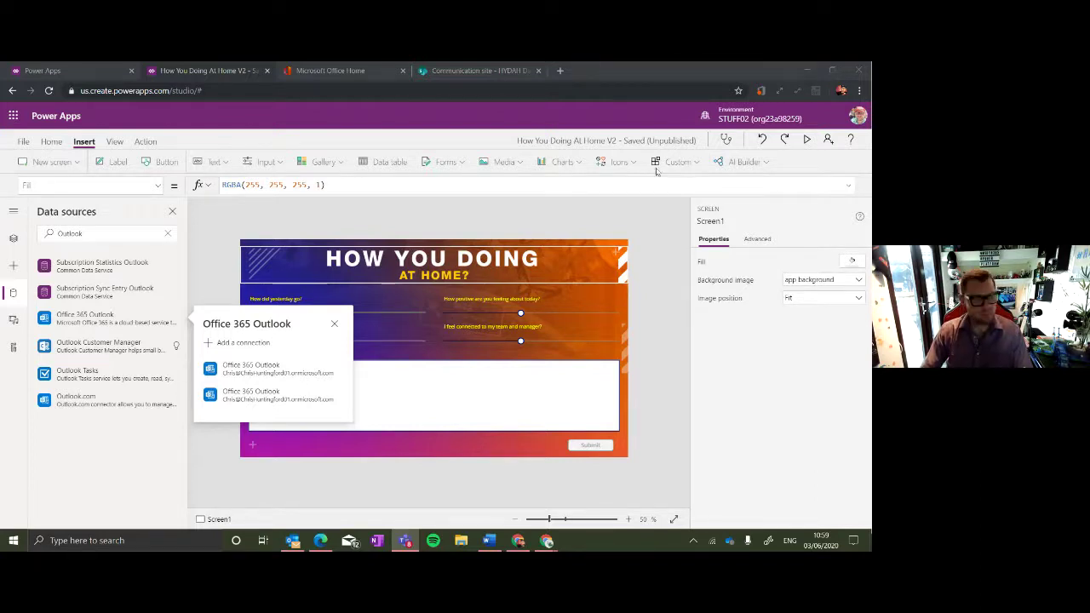
Add Office 365 Outlook to the app using the first existing connection.
mouse_move(291, 367)
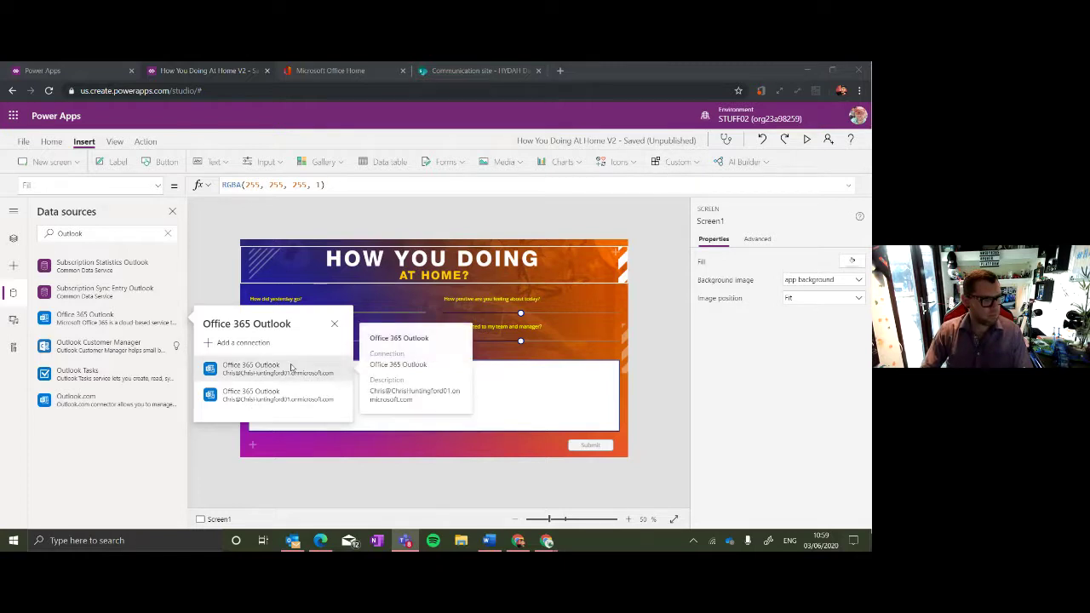
click(291, 368)
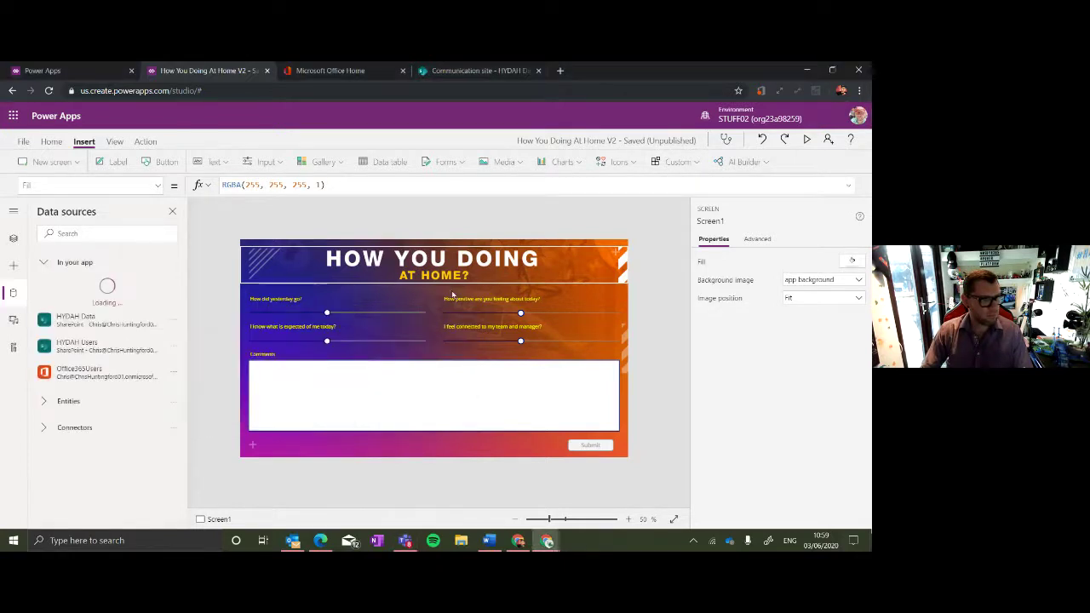
Replace the Submit button's OnSelect with the copied formula that emails the manager, patches HYDAH Users, submits Form1 and navigates to Screen1_1.
key(alt+Tab)
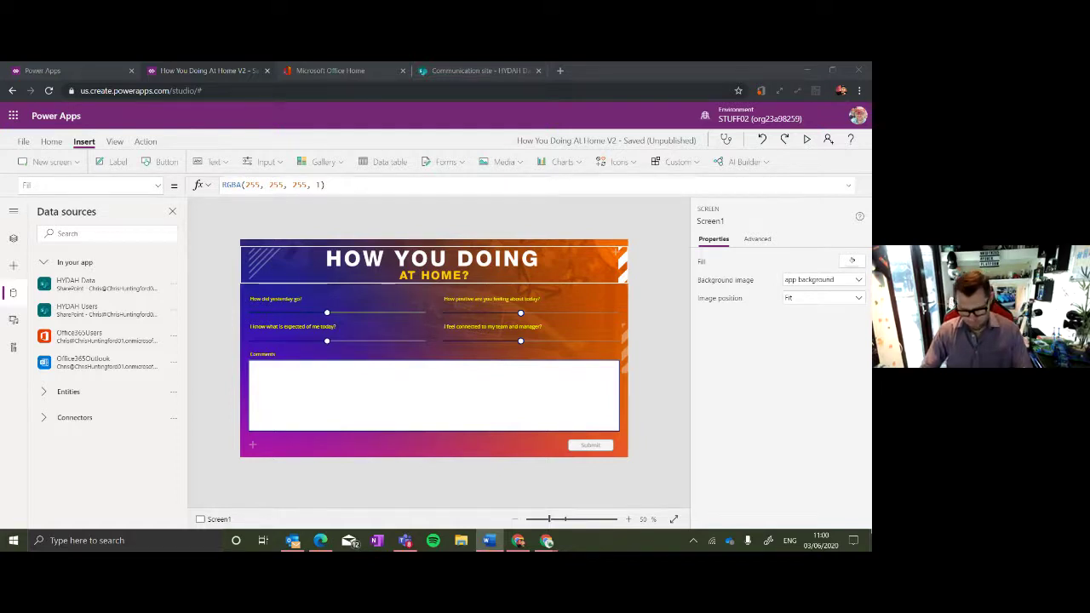
click(580, 446)
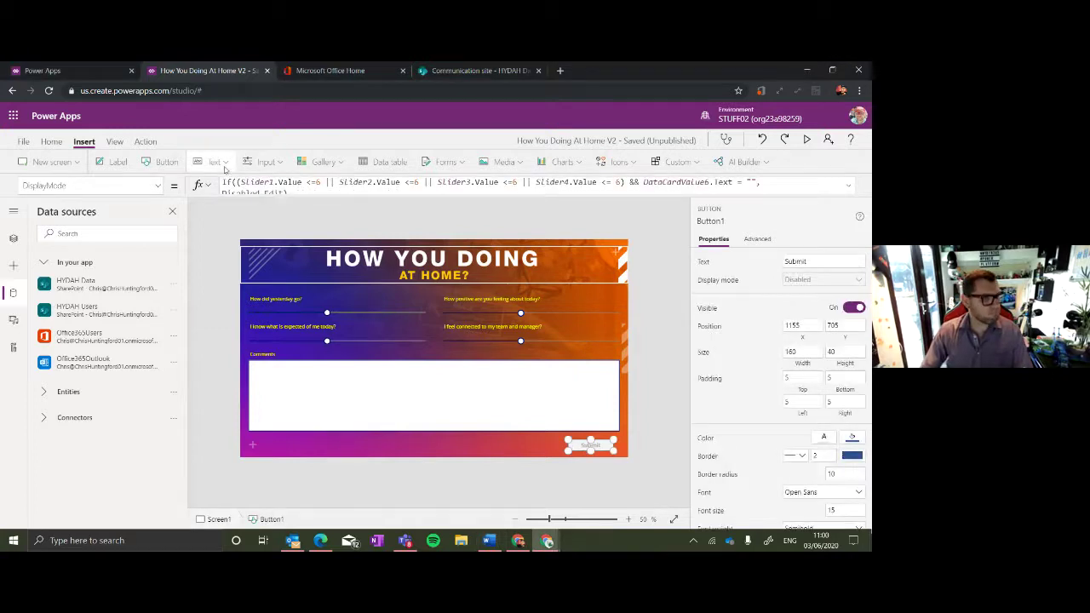
click(155, 186)
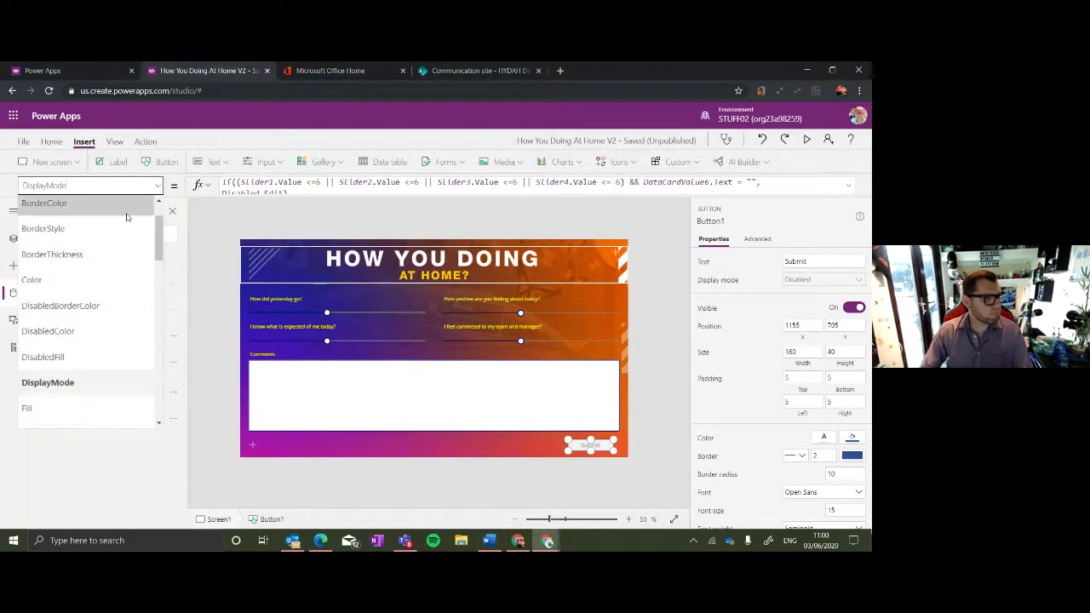
scroll(89, 286, down, 4)
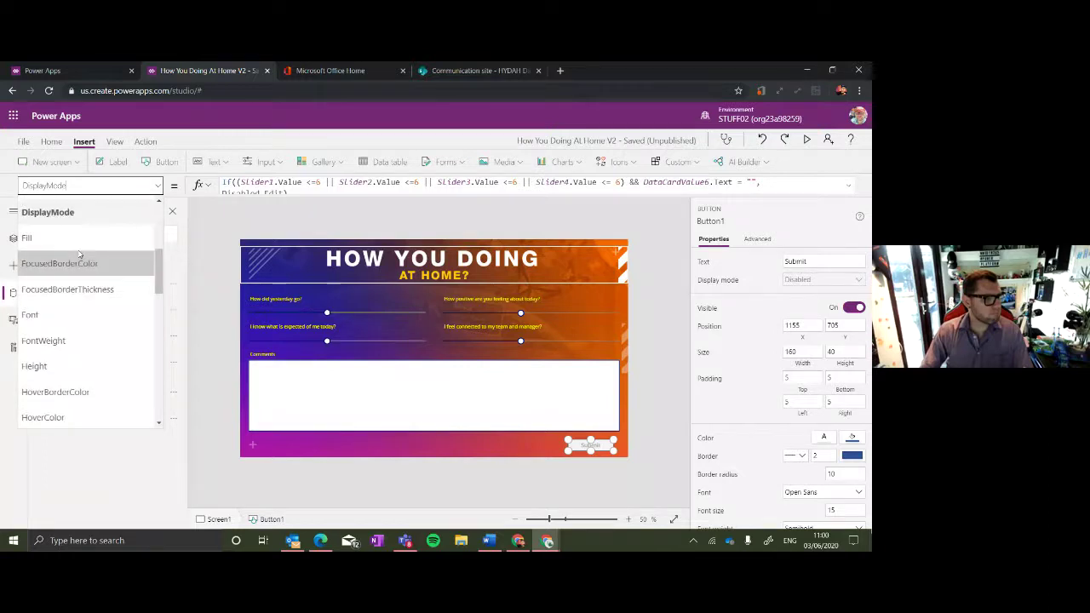
click(51, 325)
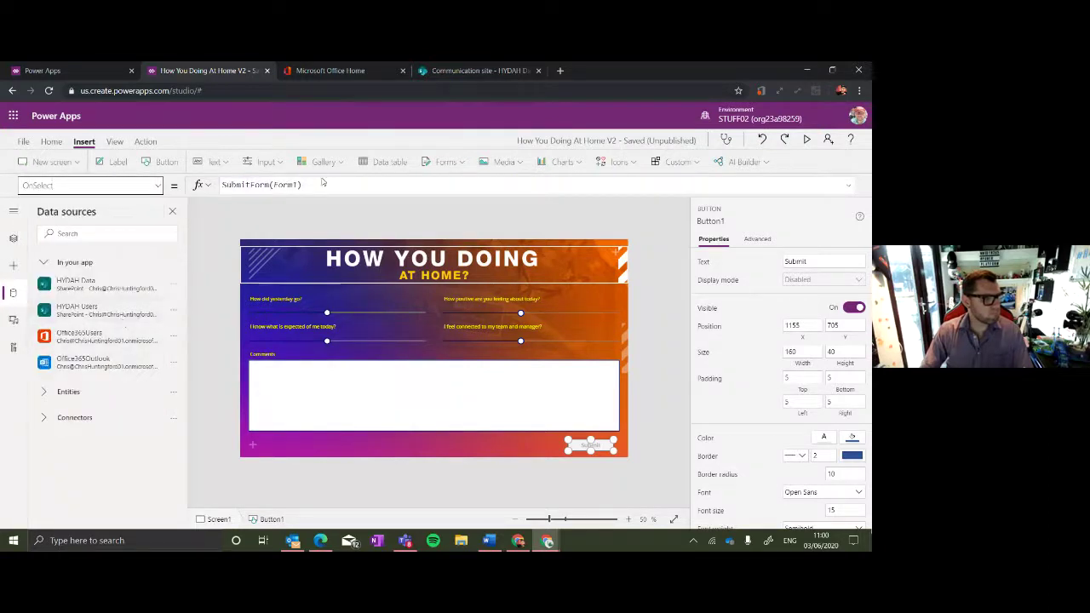
drag(329, 188, 211, 183)
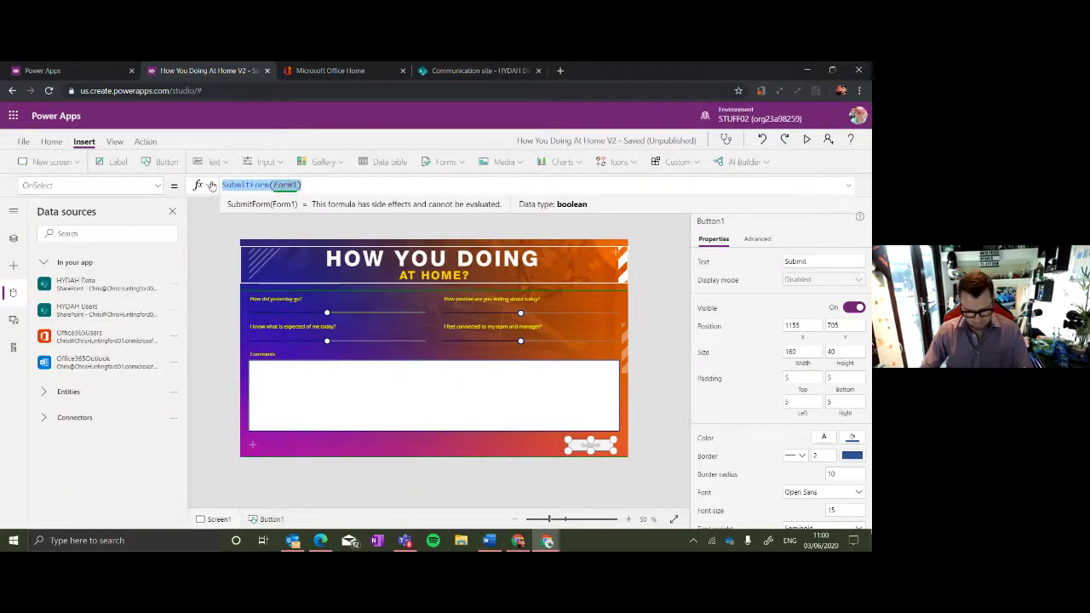
key(BackSpace)
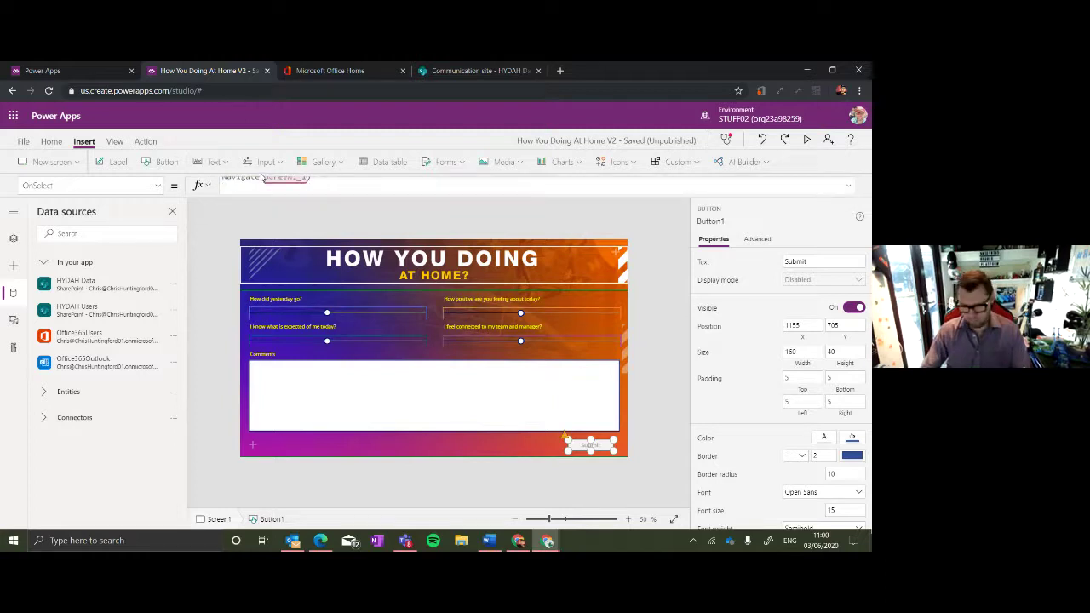
text(//Go to confirmation screen Navigate(Screen1_1))
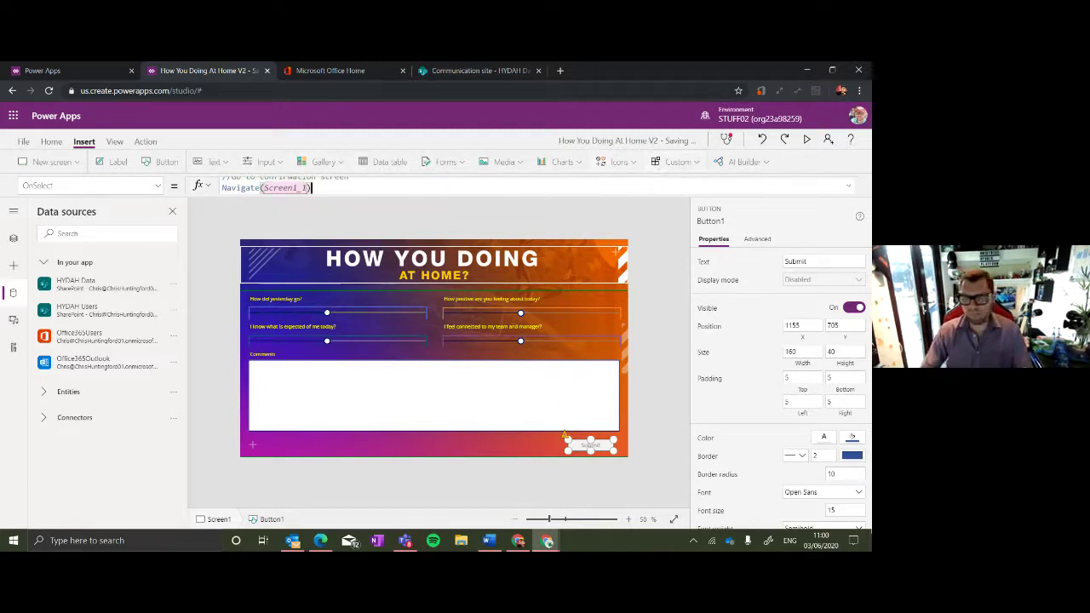
Change DataCardValue5 to DataCardValue6 in the OnSelect formula's check for comments with all scores at 7 or above.
click(849, 187)
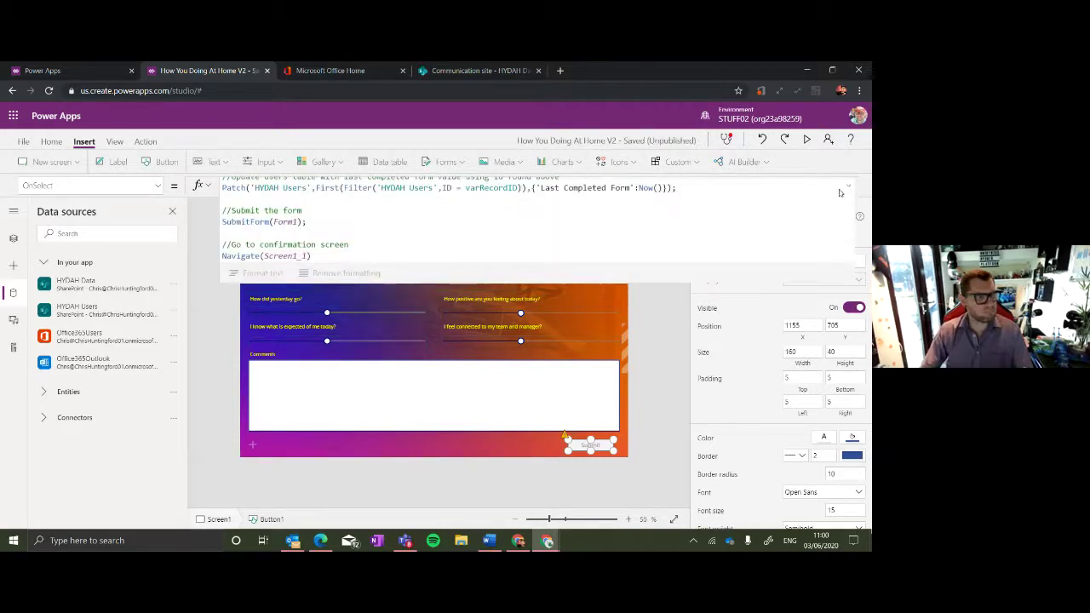
scroll(540, 223, up, 3)
scroll(540, 223, up, 5)
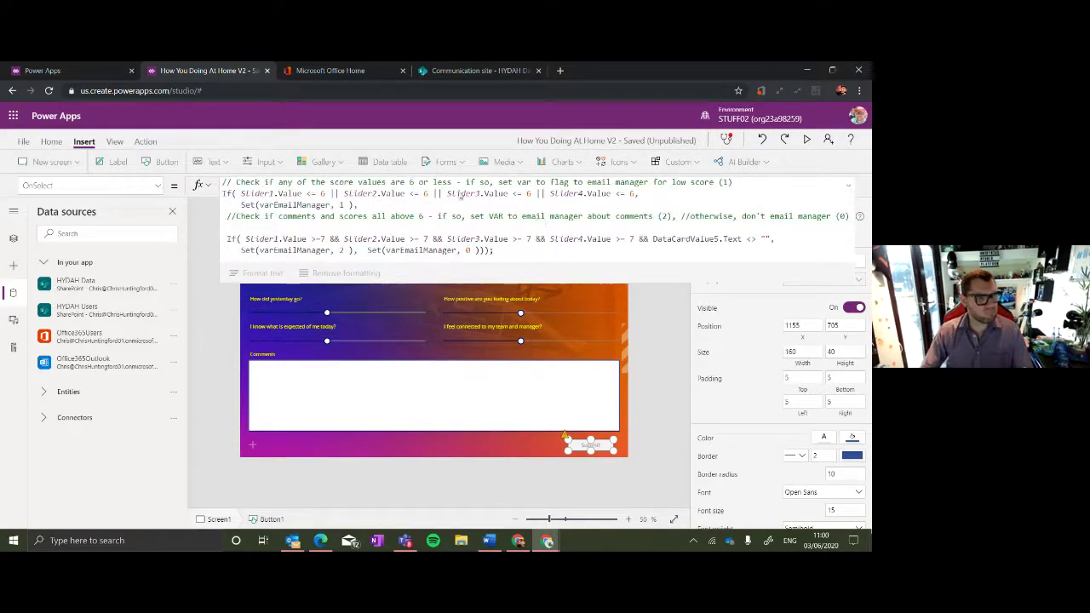
click(720, 239)
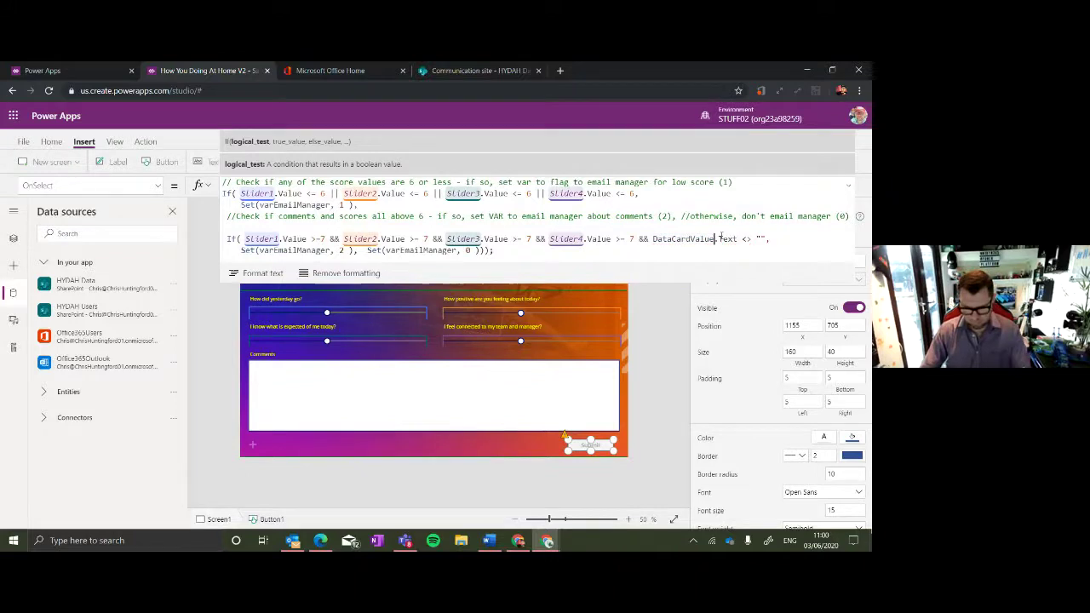
Change DataCardValue5 to DataCardValue6 in the body of the "May Need Checking On!" email.
scroll(418, 230, down, 5)
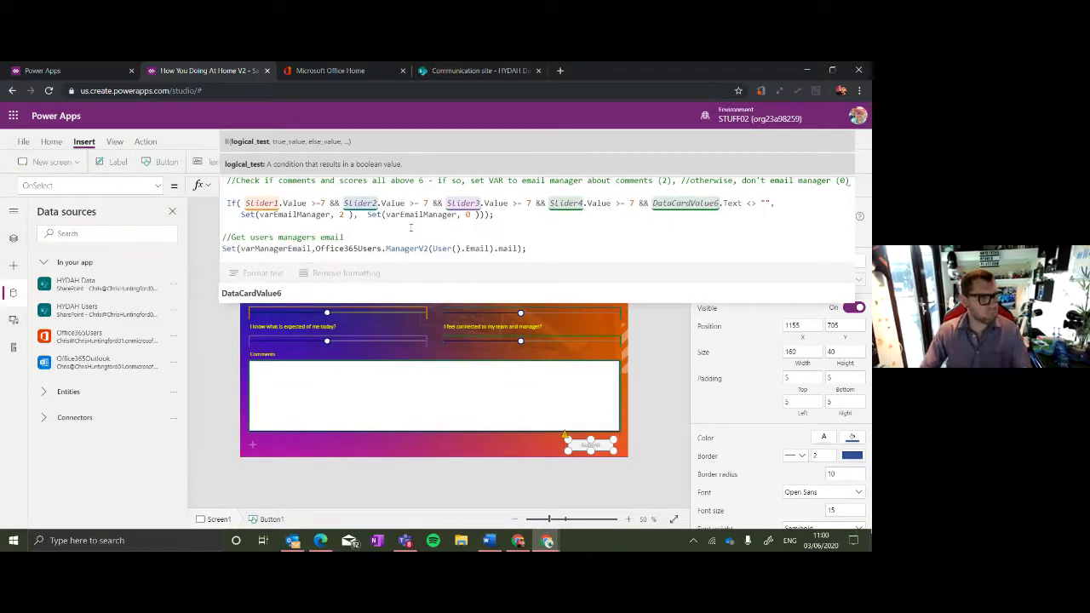
scroll(418, 230, down, 1)
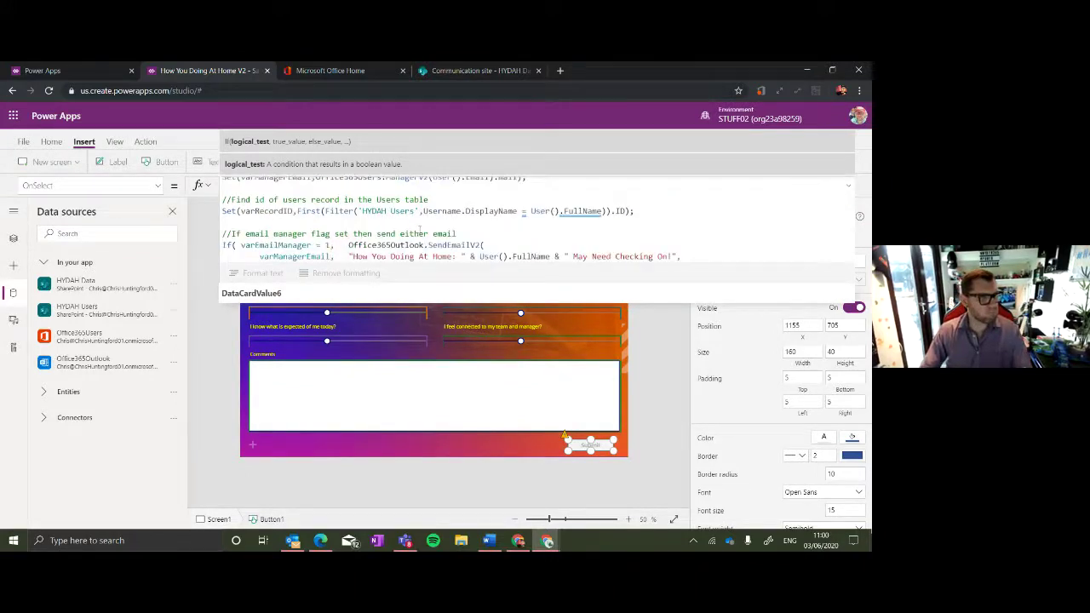
scroll(435, 232, down, 3)
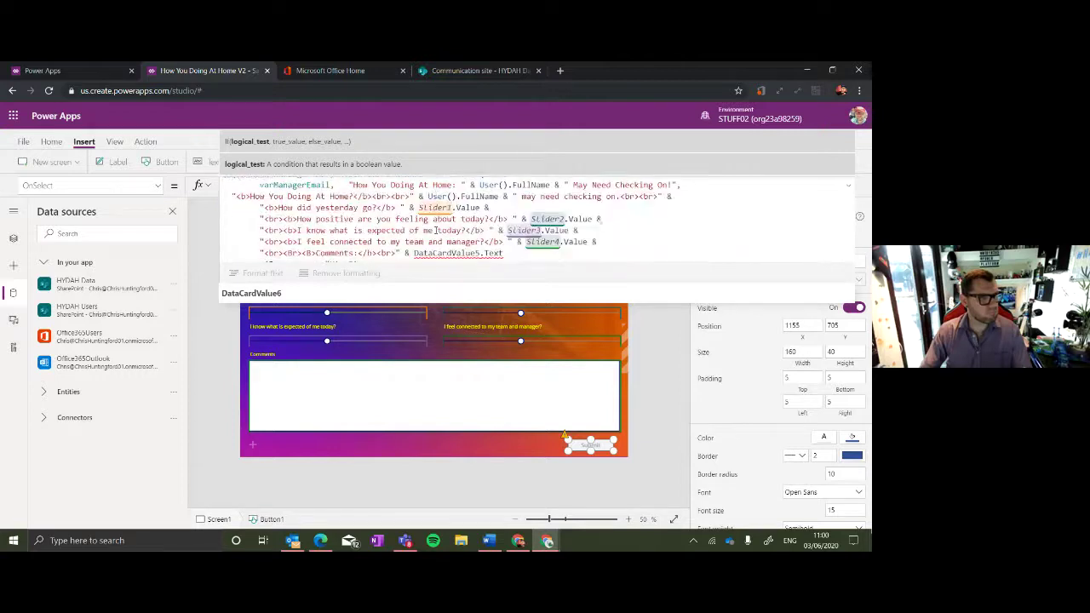
scroll(436, 230, down, 1)
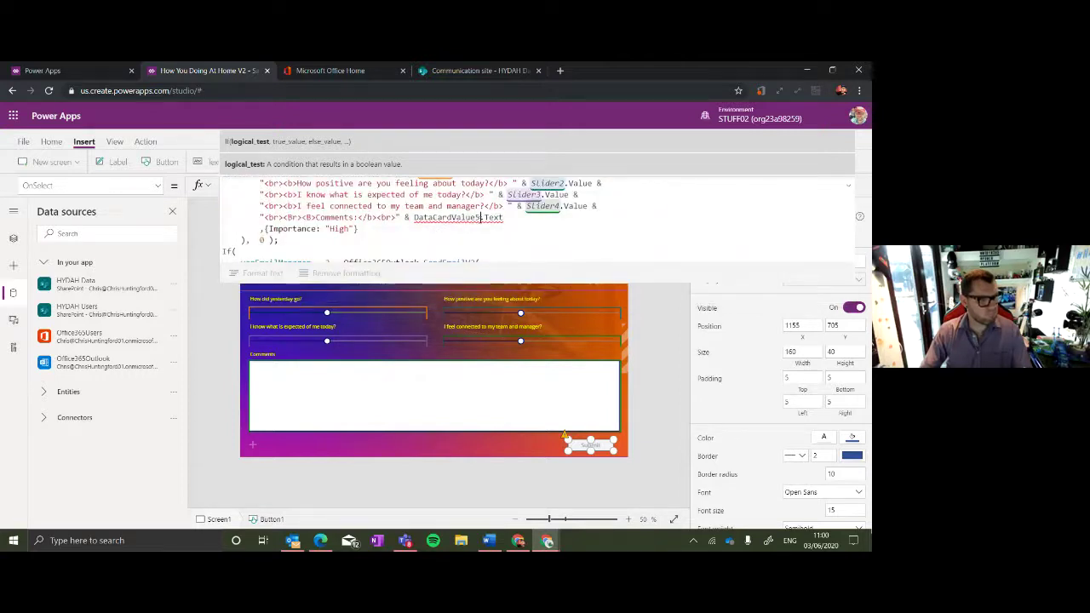
click(479, 217)
key(BackSpace)
text(6)
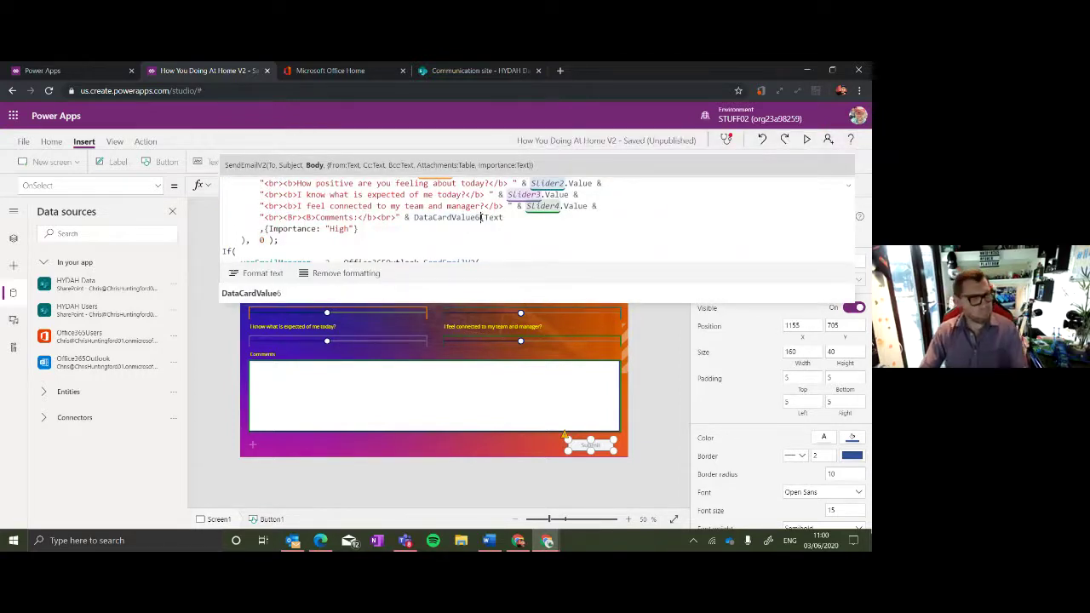
Change DataCardValue5 to DataCardValue6 in the body of the "has left a comment" email.
scroll(482, 218, down, 1)
scroll(482, 218, down, 2)
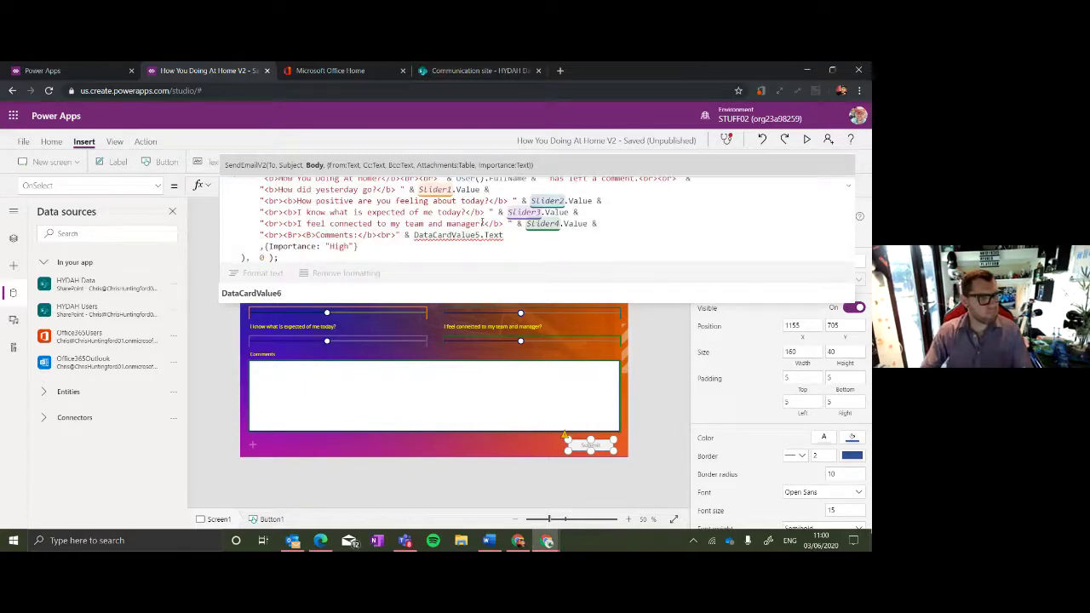
click(479, 234)
key(BackSpace)
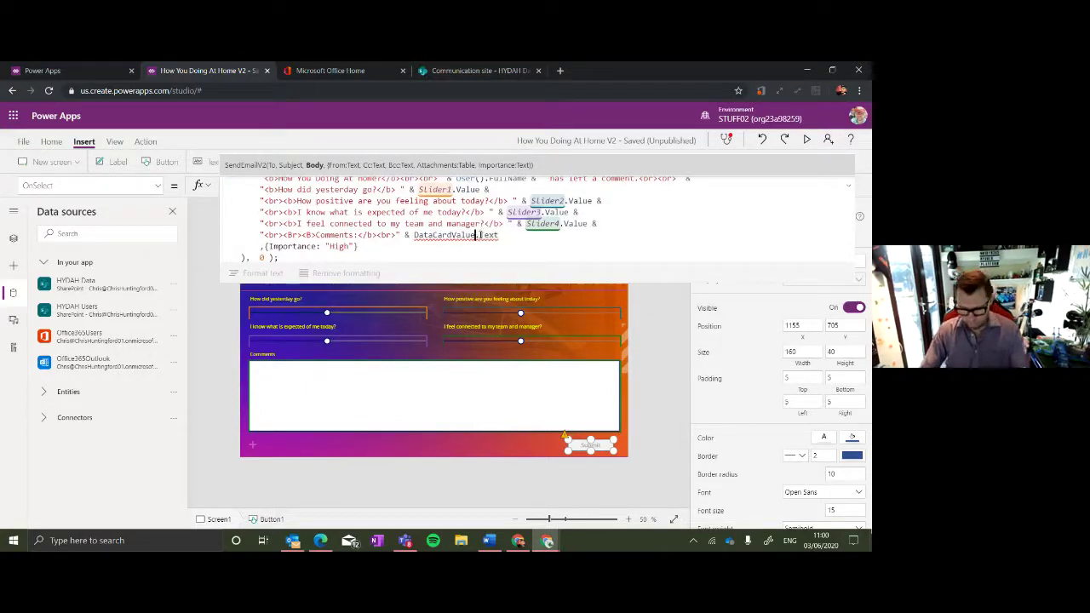
text(6)
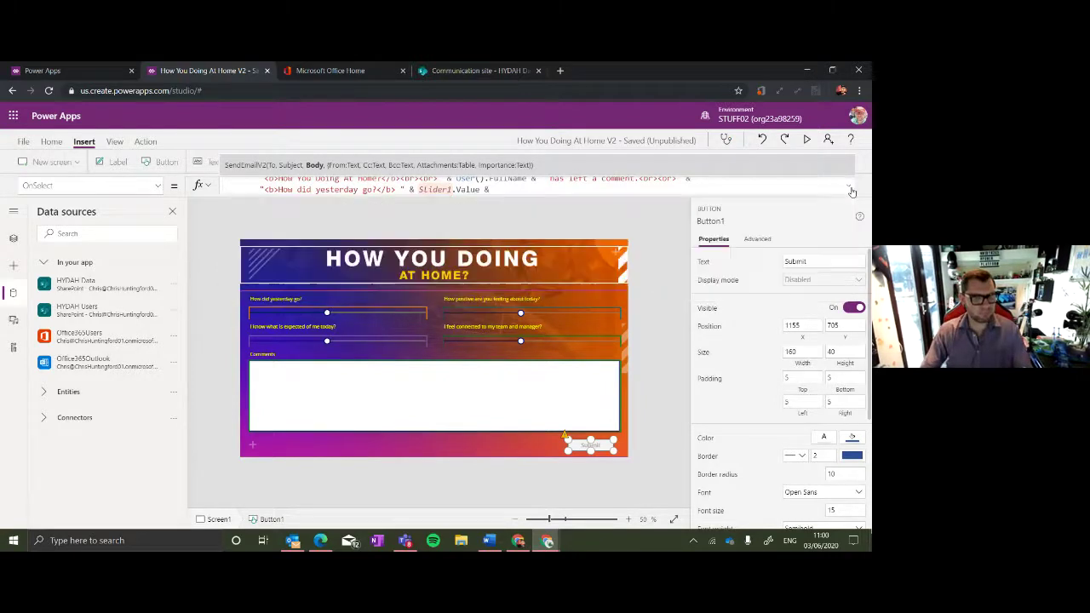
Examine the app's formula issues in the App checker.
click(724, 139)
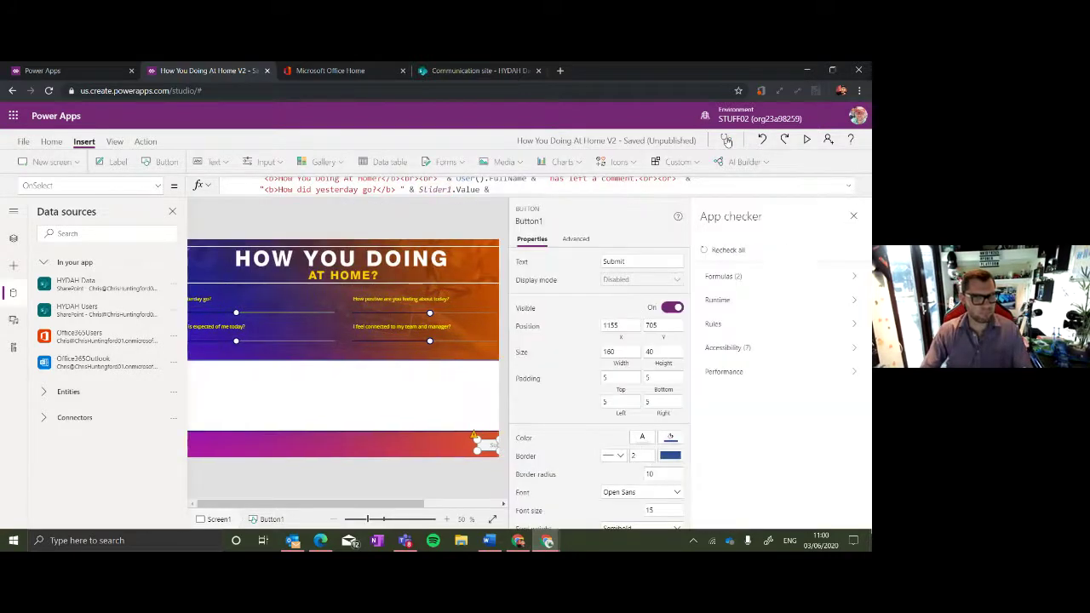
click(734, 276)
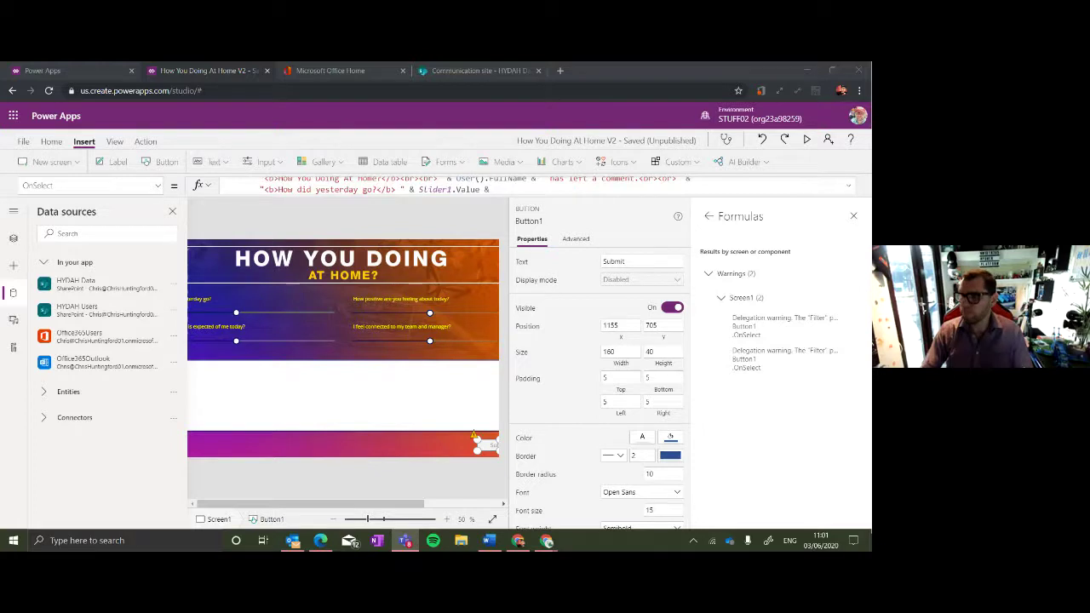
key(alt+Tab)
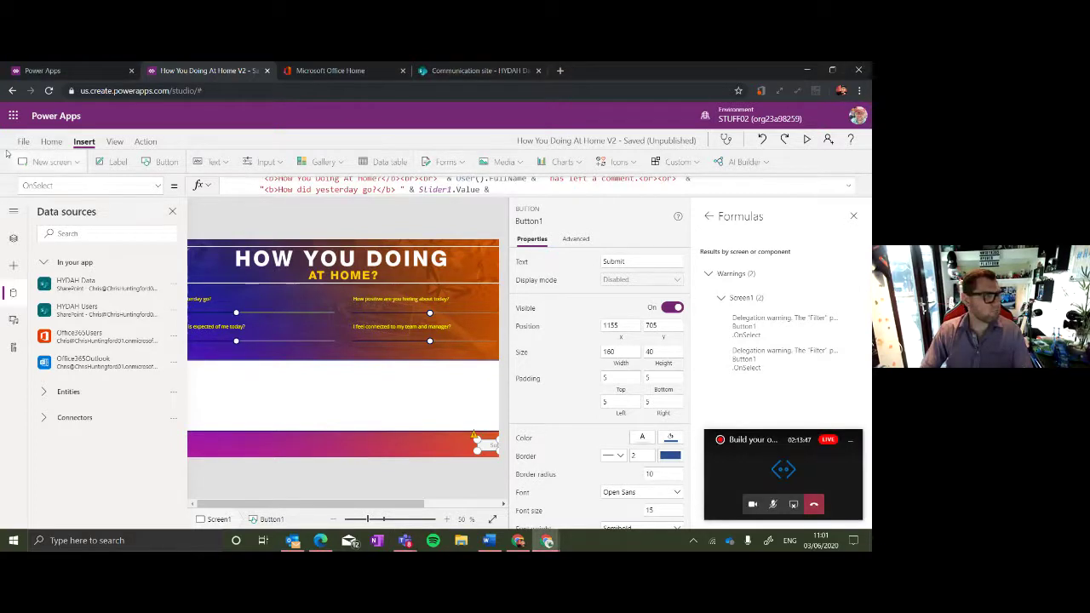
Save the app, publish this version and return to the editor.
click(23, 143)
click(149, 306)
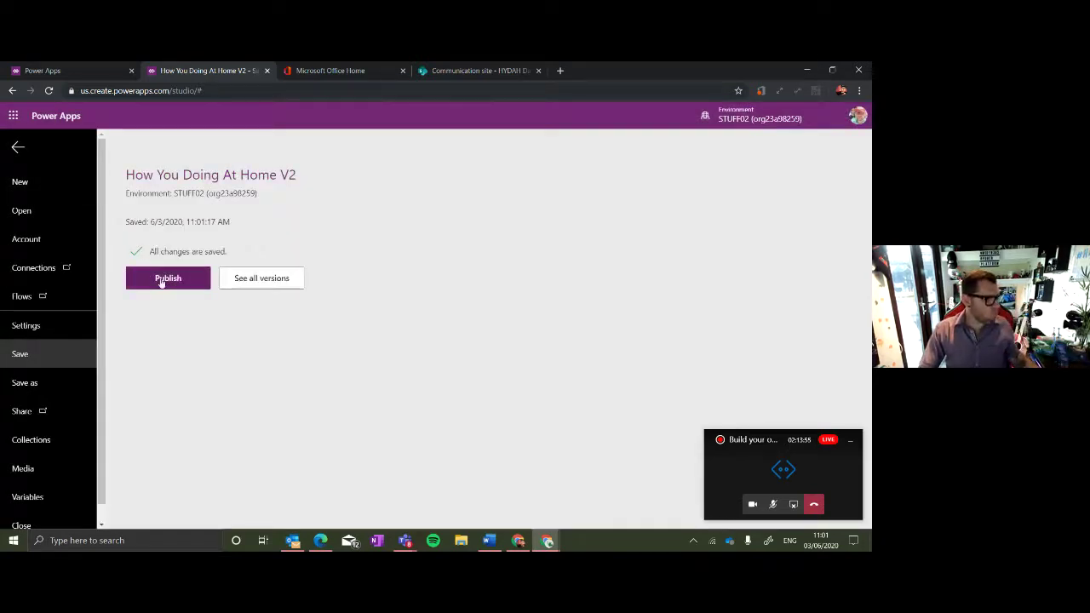
click(161, 282)
click(442, 383)
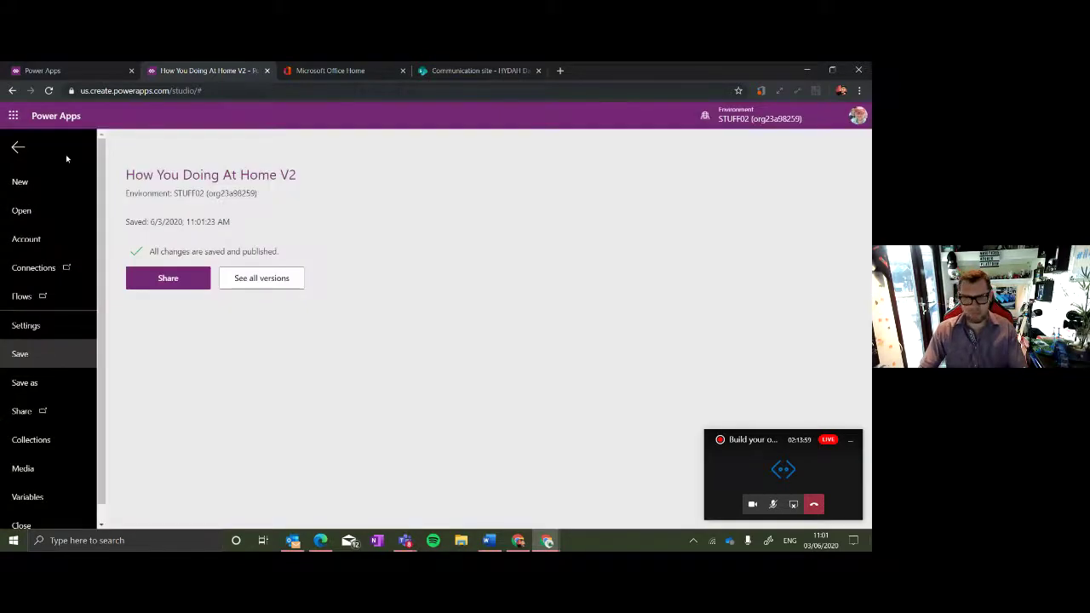
click(18, 150)
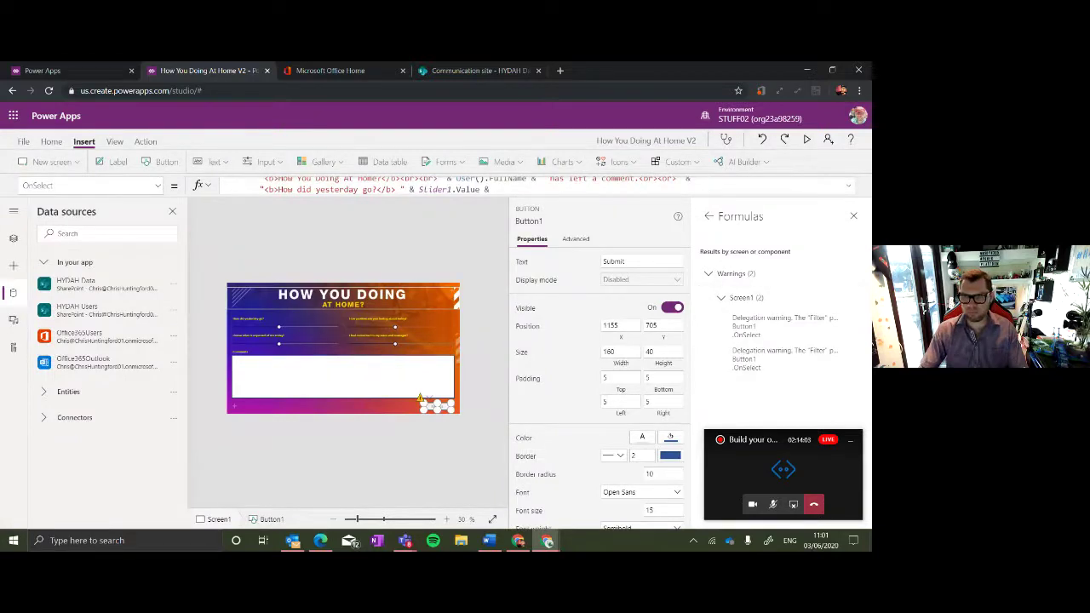
Set the App's OnStart to the copied formula that navigates to Screen1_1 if a HYDAH Data form was already submitted today, otherwise to Screen1.
key(alt+Tab)
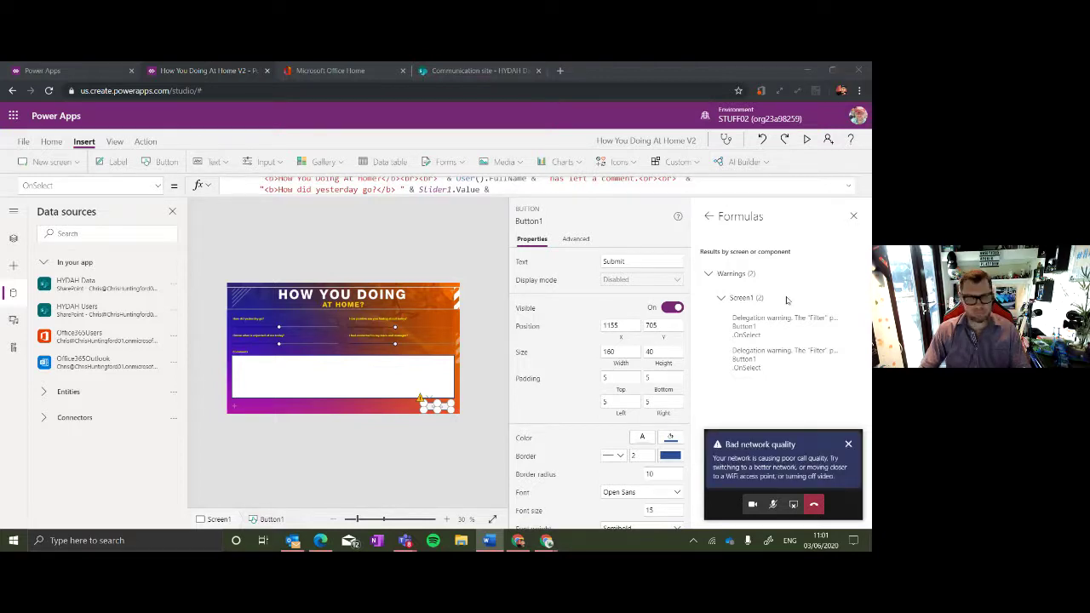
click(13, 239)
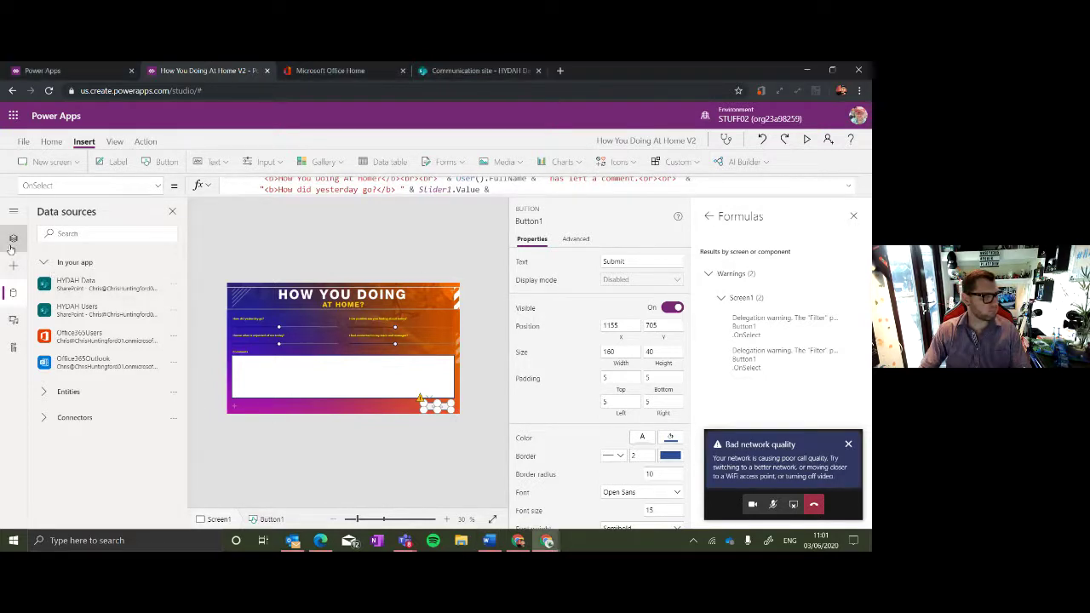
click(60, 274)
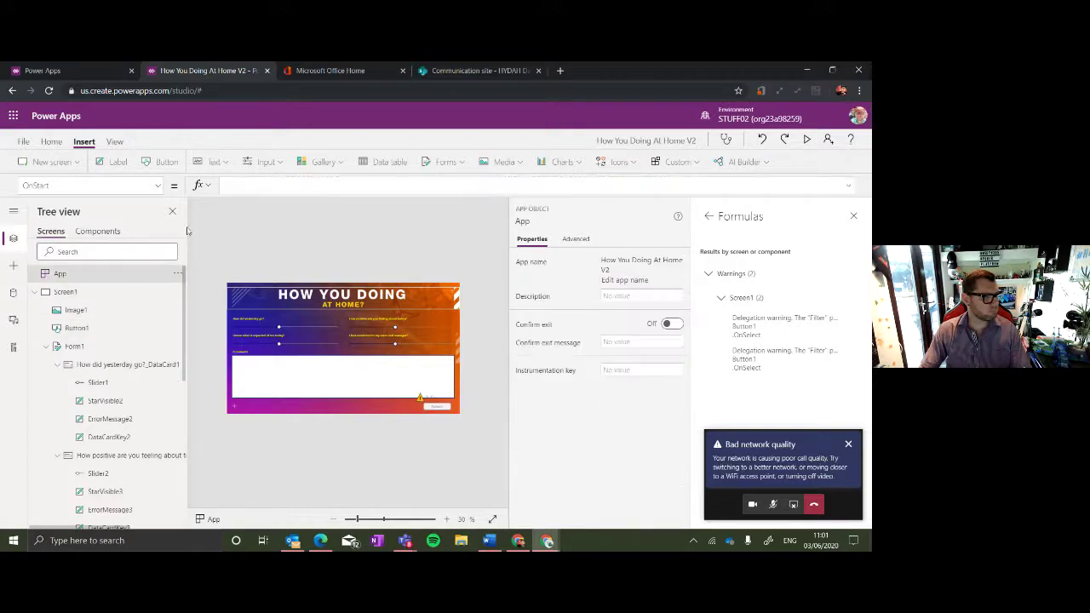
click(278, 186)
text(If(varDone = 1,Navigate(Screen2),Navigate(Screen1))\n)
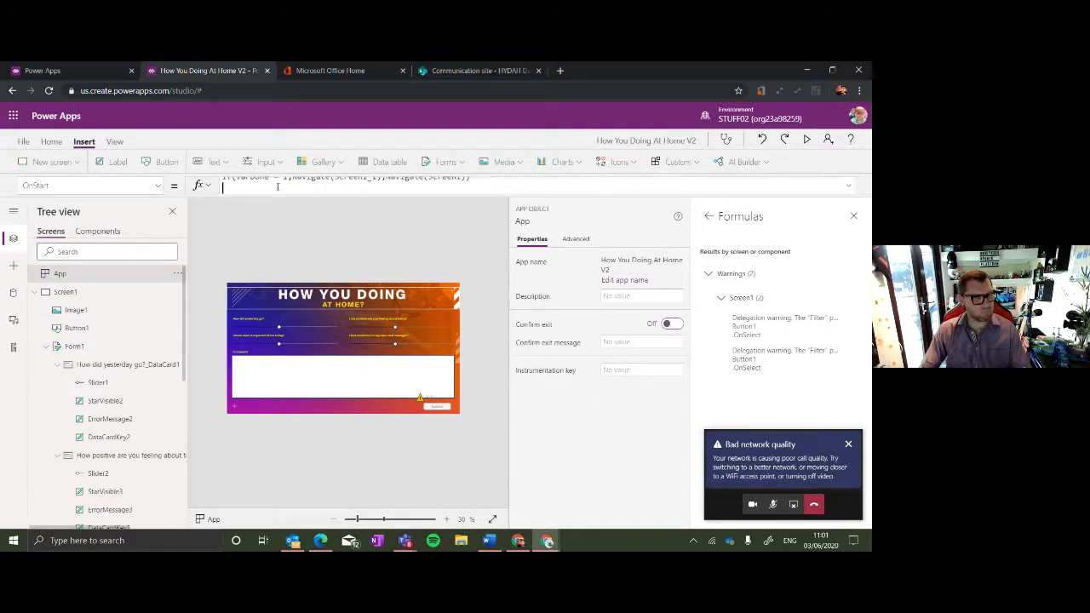
key(BackSpace)
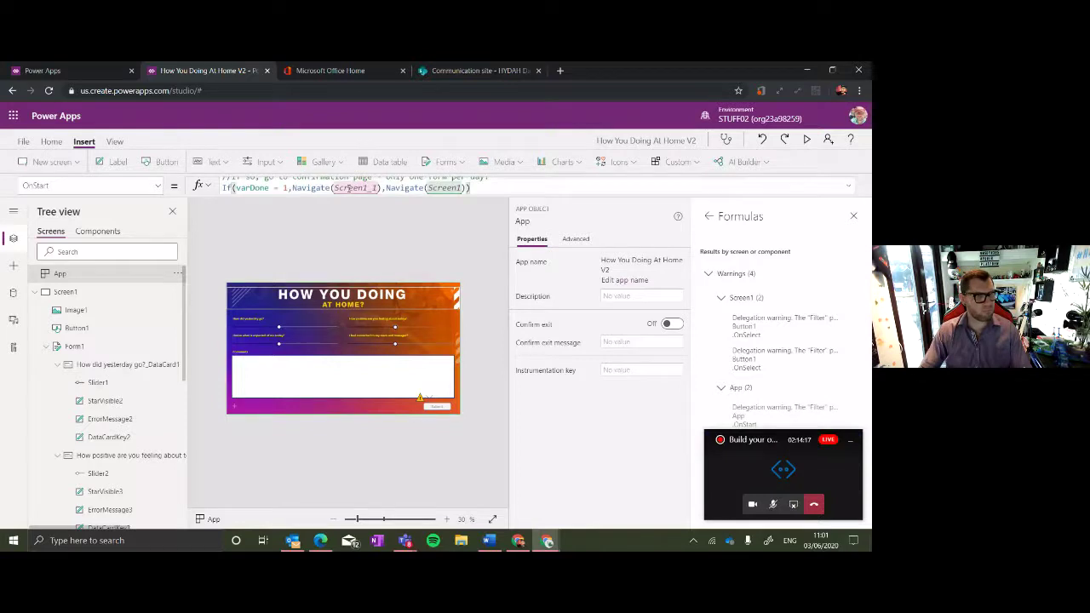
click(849, 187)
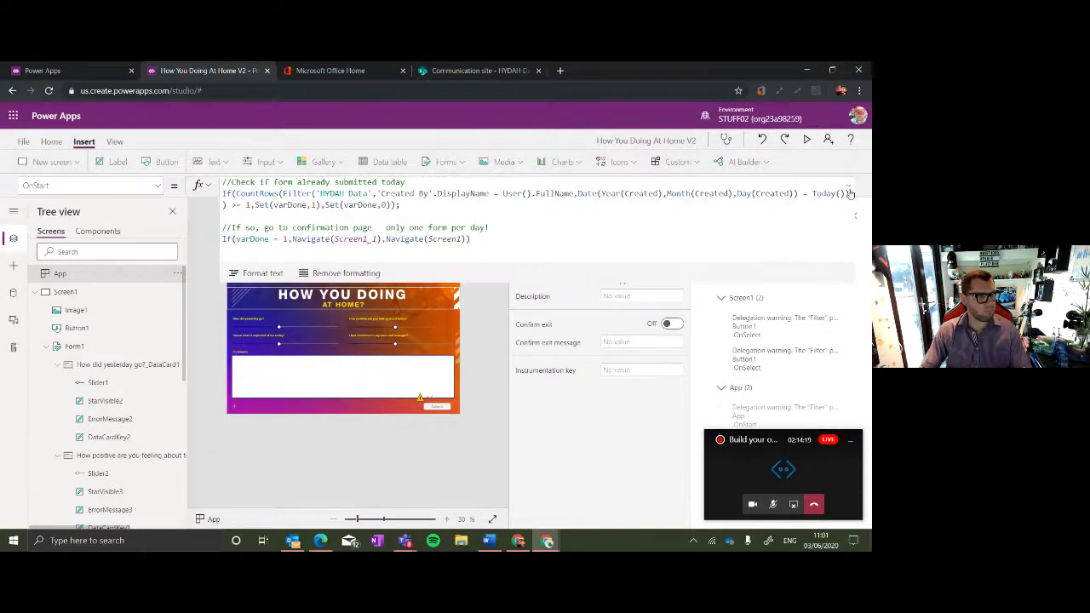
click(698, 193)
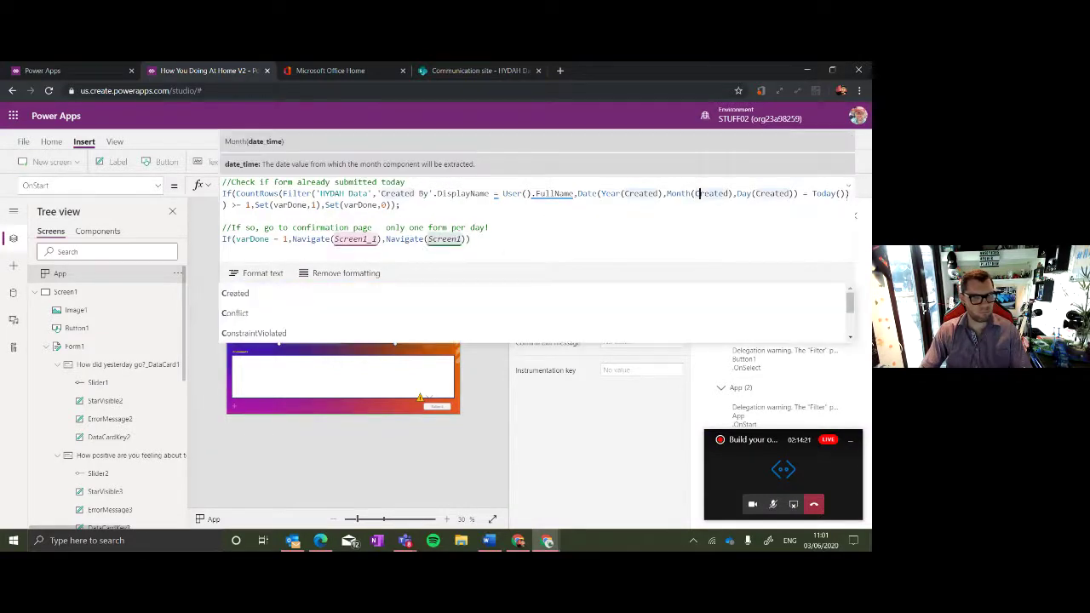
click(301, 270)
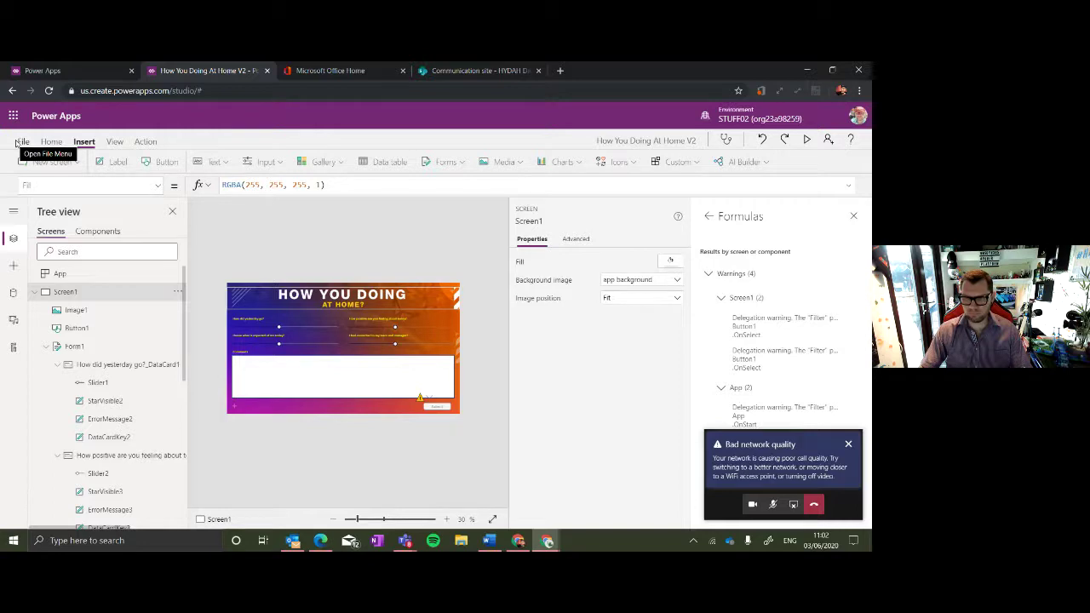
Save the app with the new OnStart formula, leaving the version note empty.
click(20, 142)
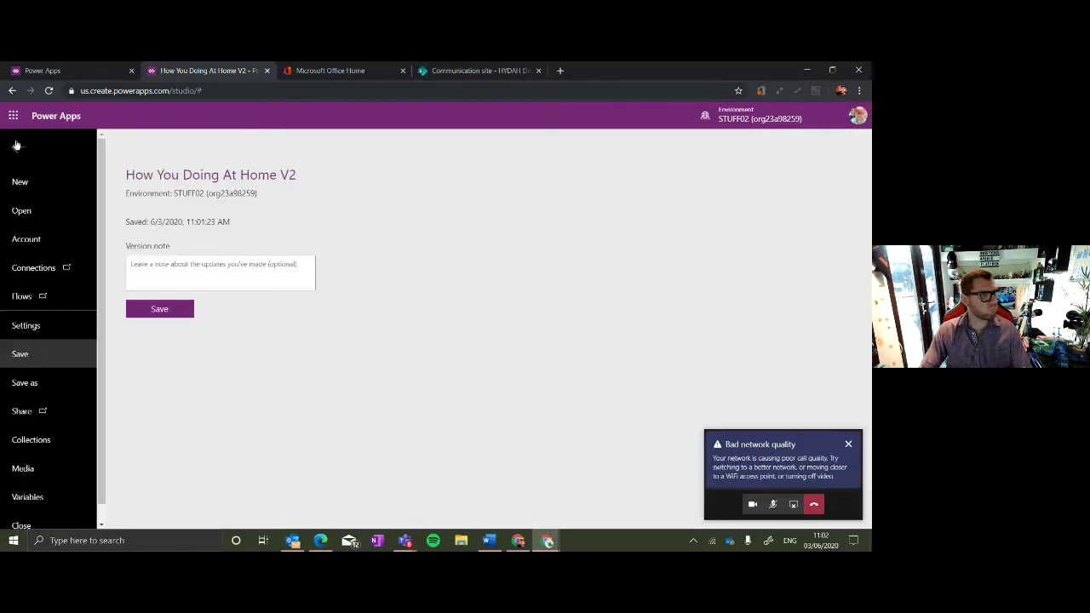
click(159, 309)
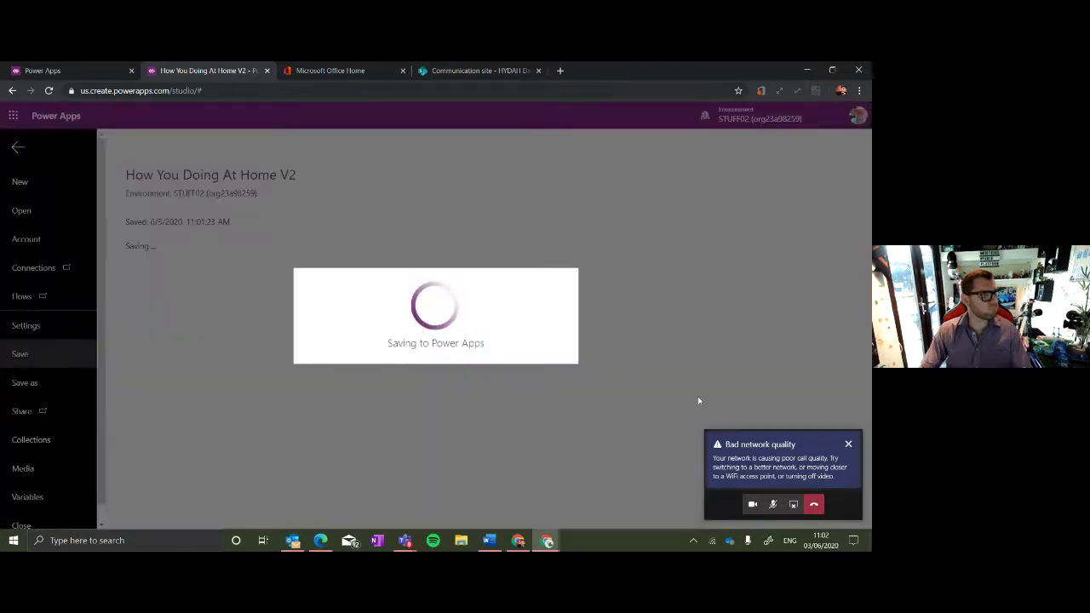
Publish the saved version of the How You Doing At Home V2 app and return to the editor.
click(848, 444)
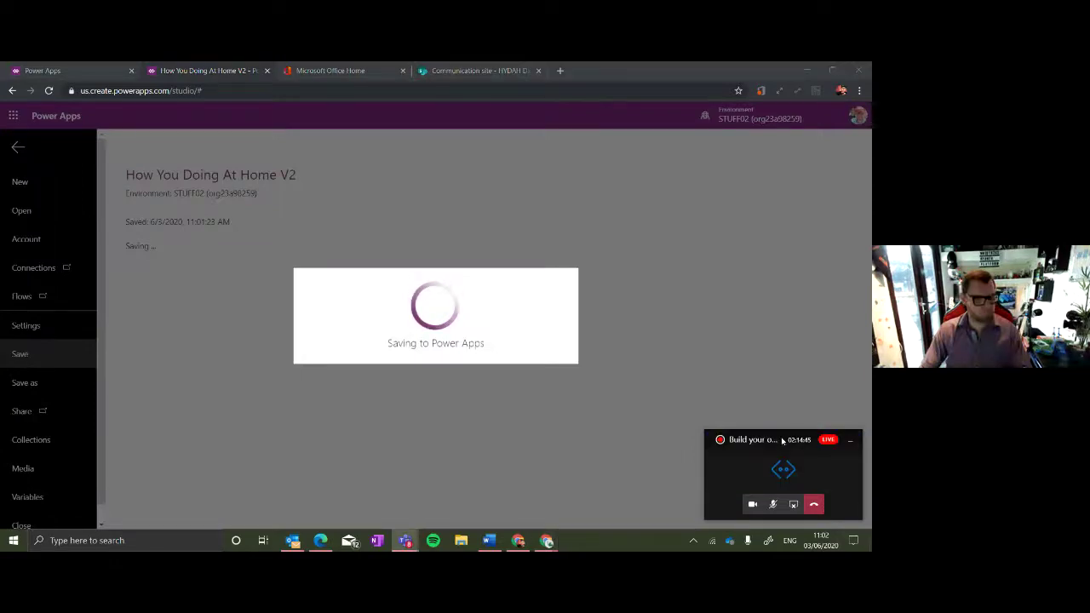
click(729, 415)
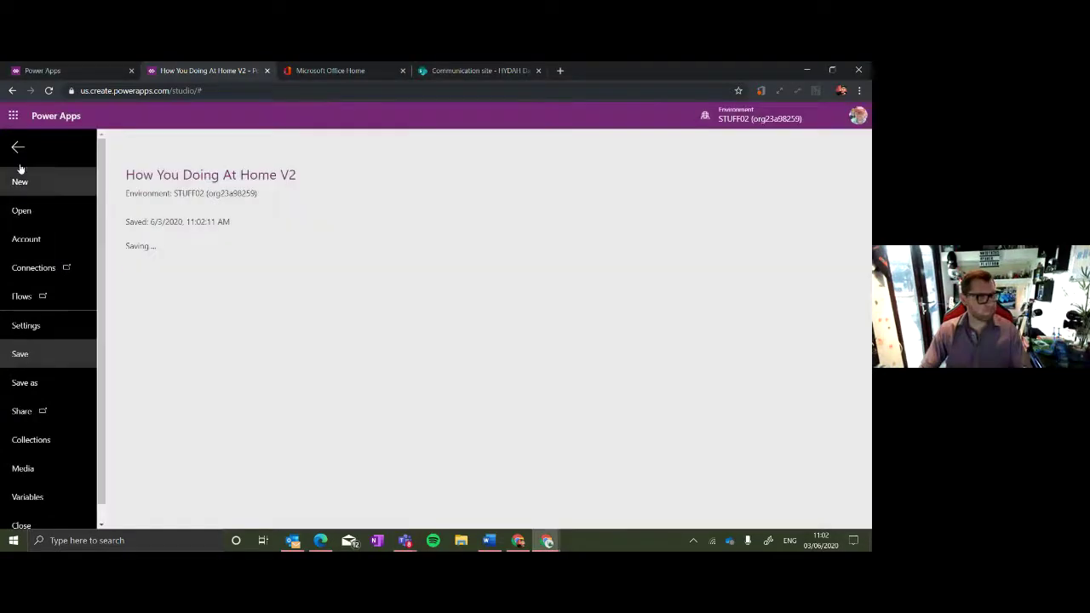
click(18, 148)
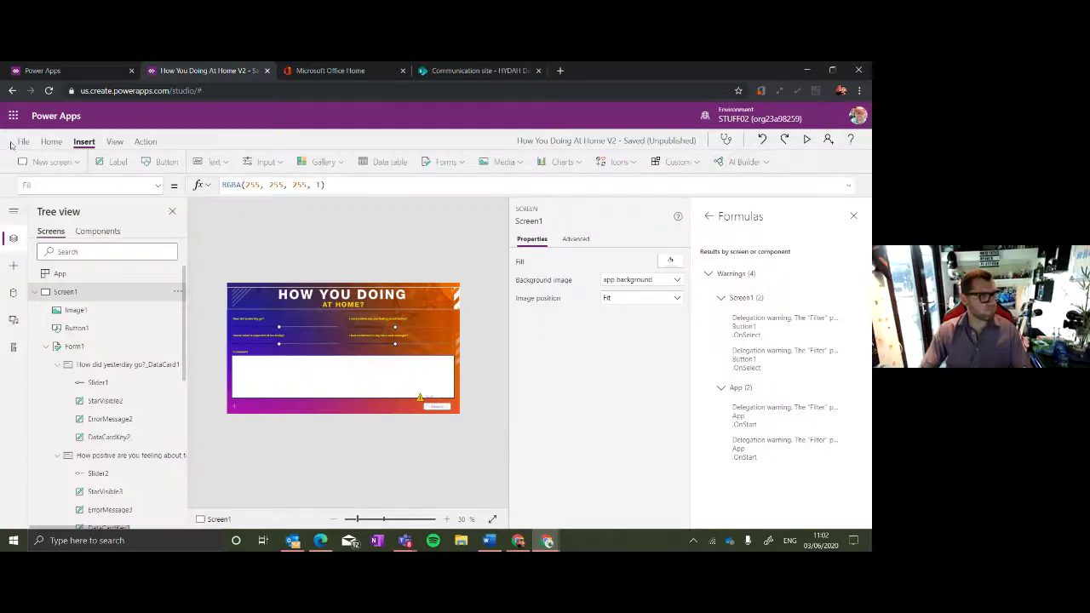
click(20, 143)
click(167, 280)
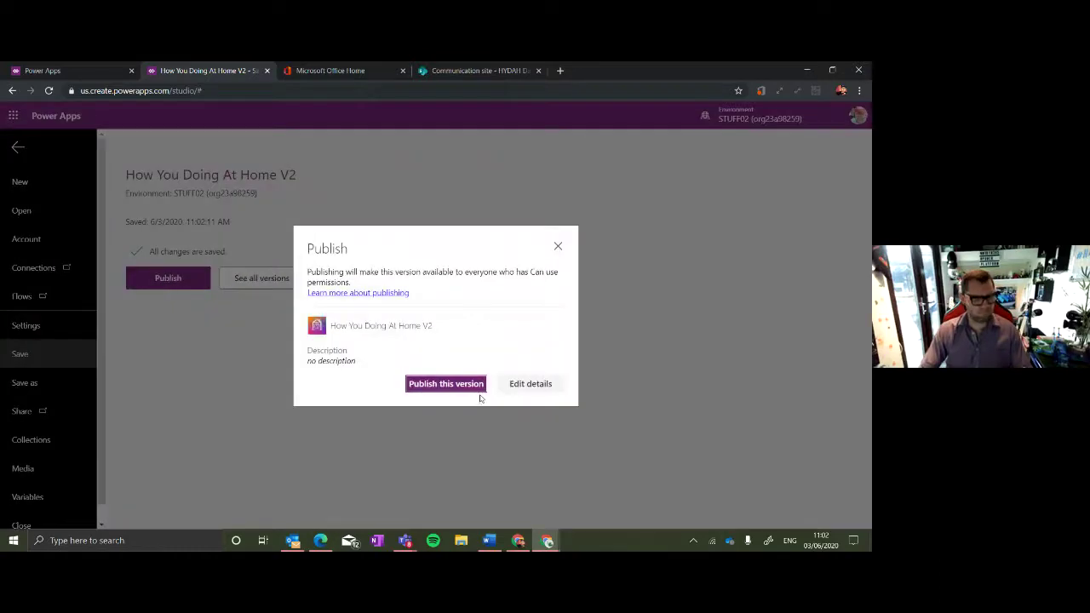
click(477, 390)
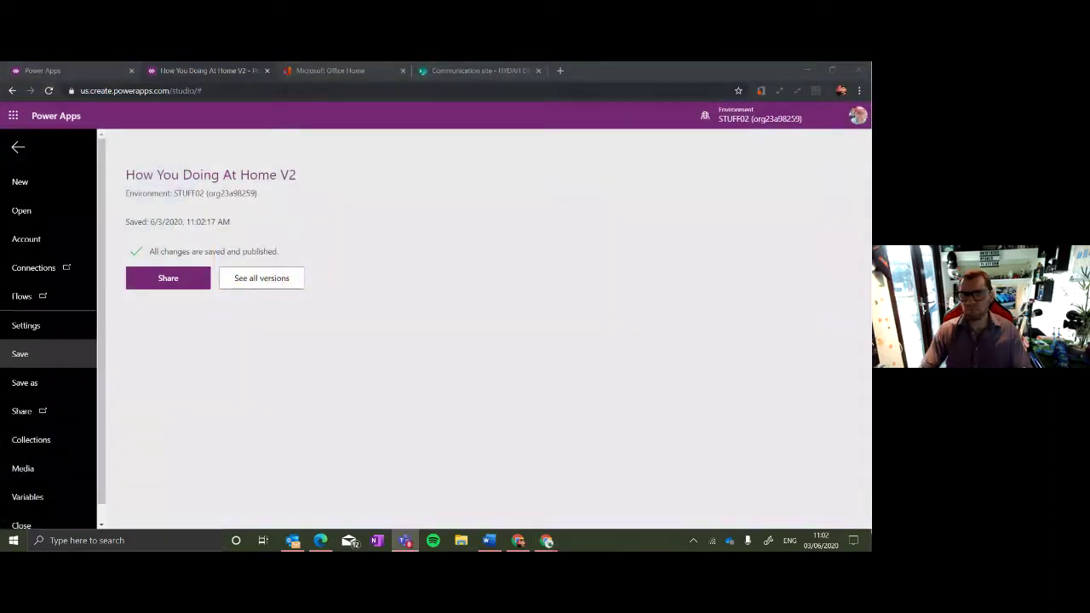
key(alt+Tab)
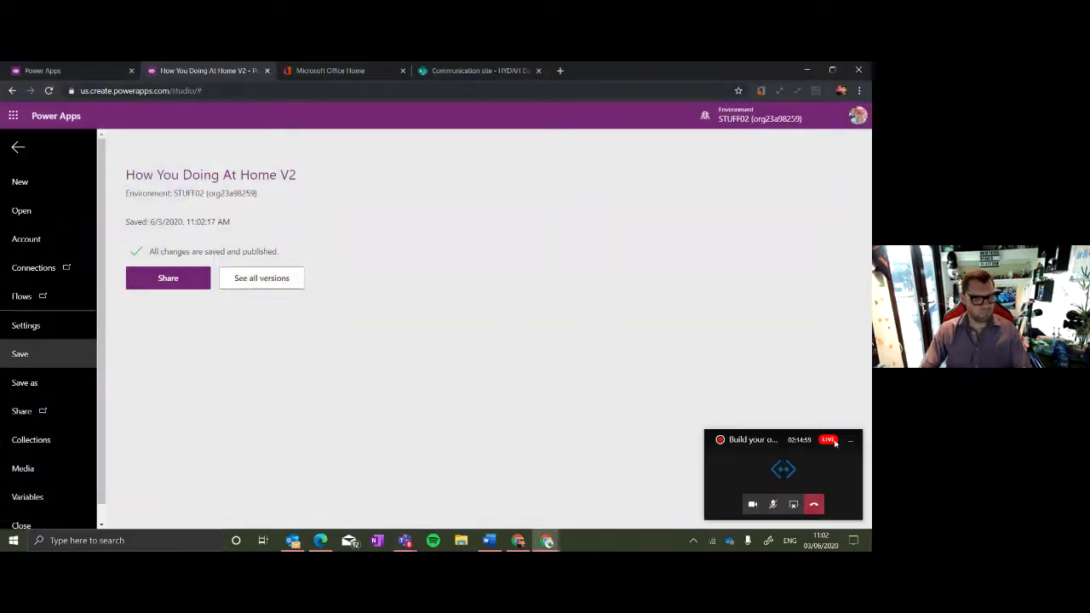
click(849, 445)
click(18, 147)
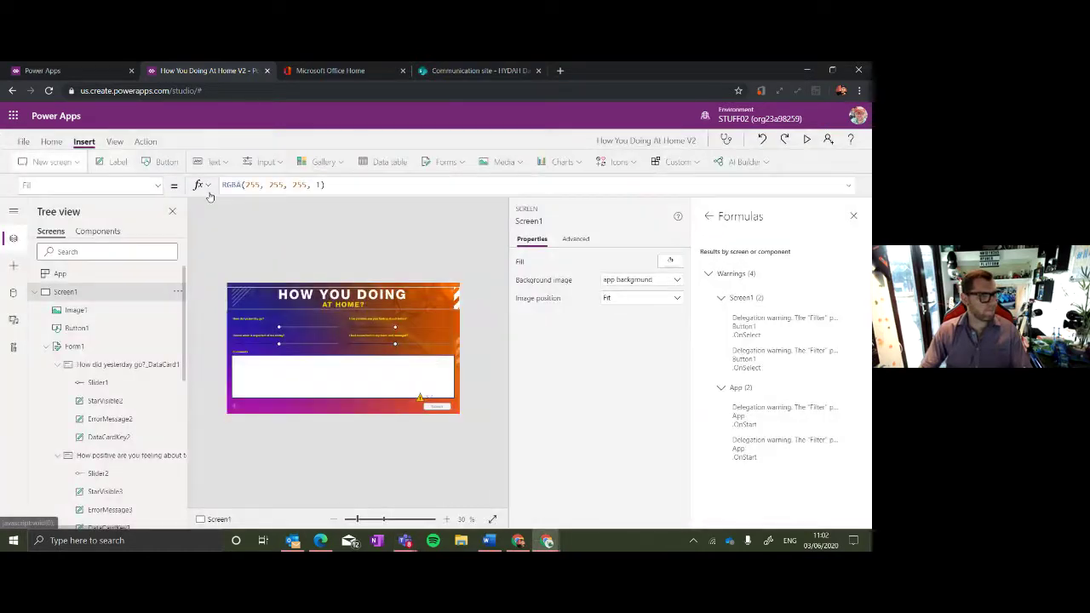
In the SharePoint HYDAH Users list, set the user item's Last Completed Form date to 6/2/2020 and close its properties.
click(462, 73)
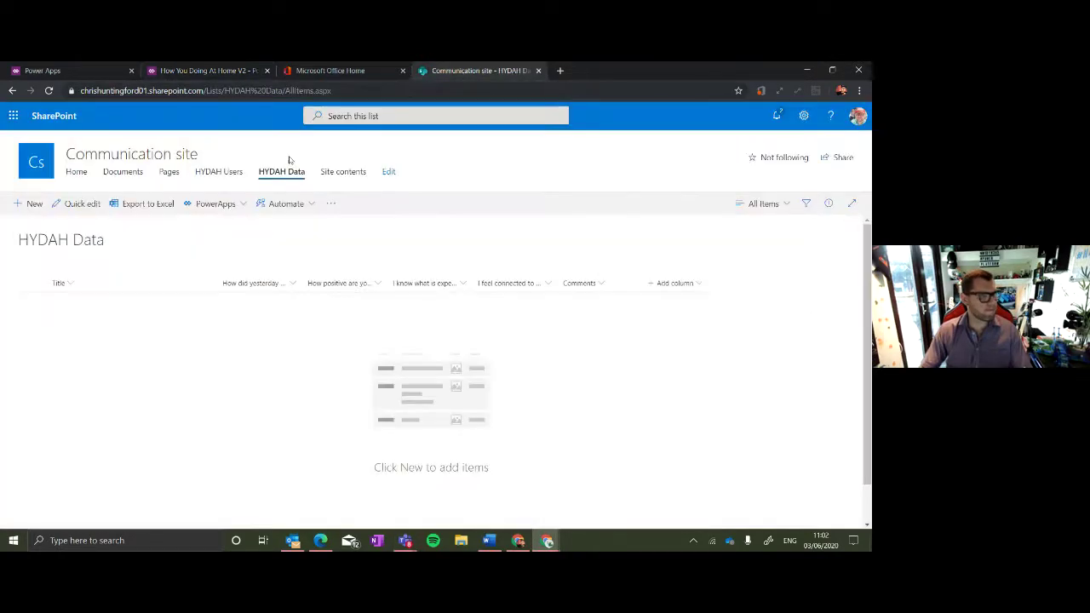
click(219, 171)
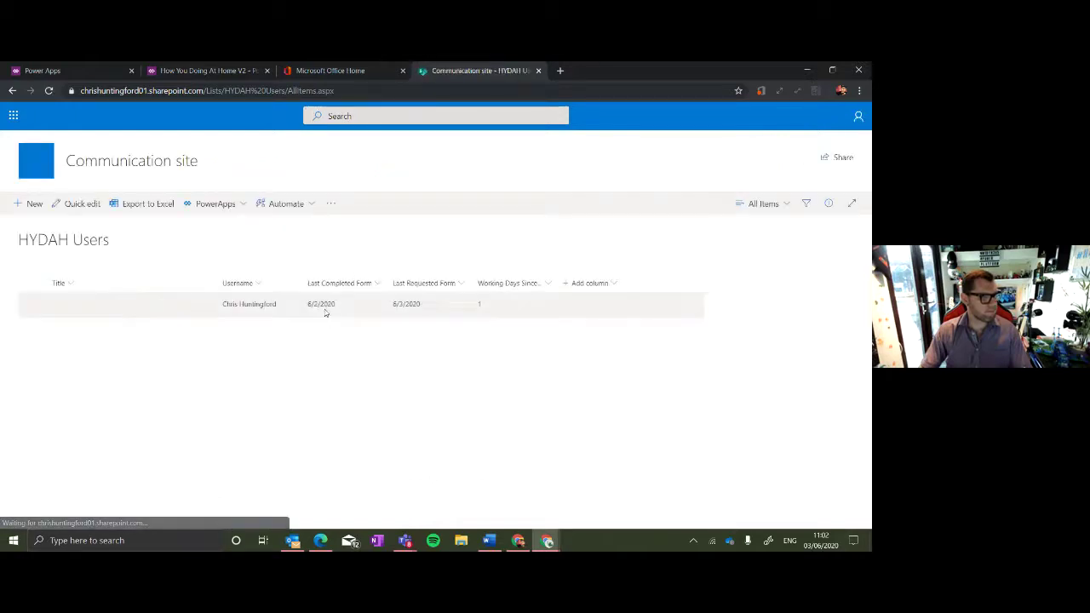
double_click(325, 313)
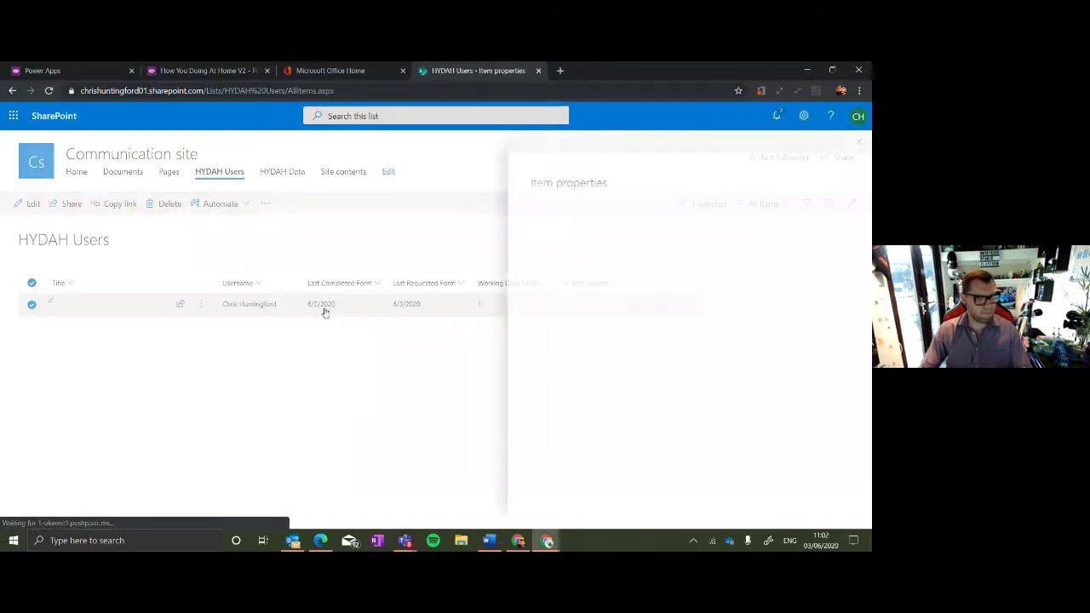
click(573, 312)
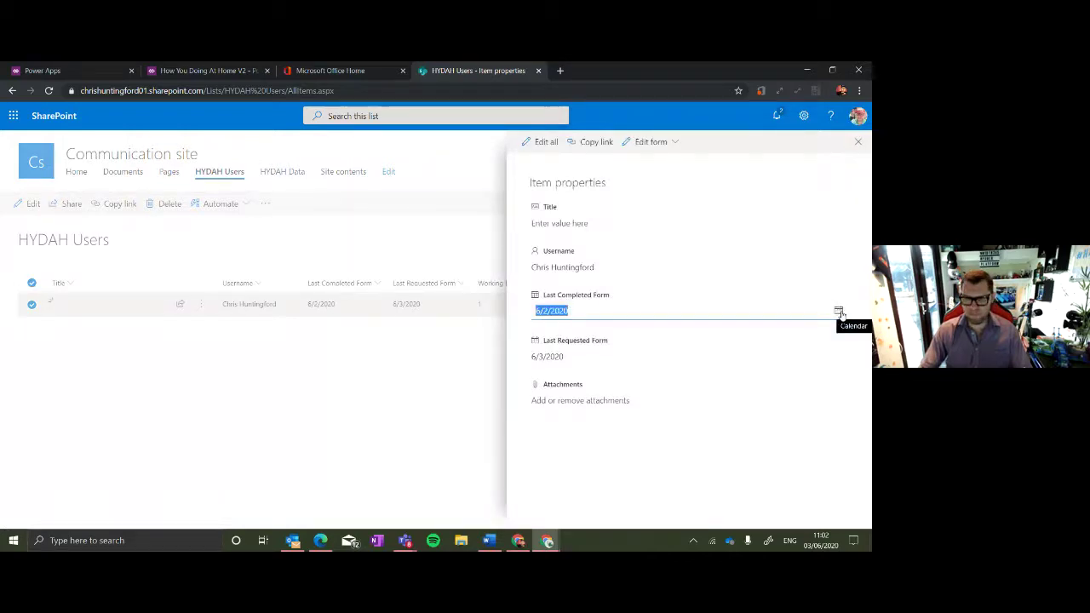
click(839, 311)
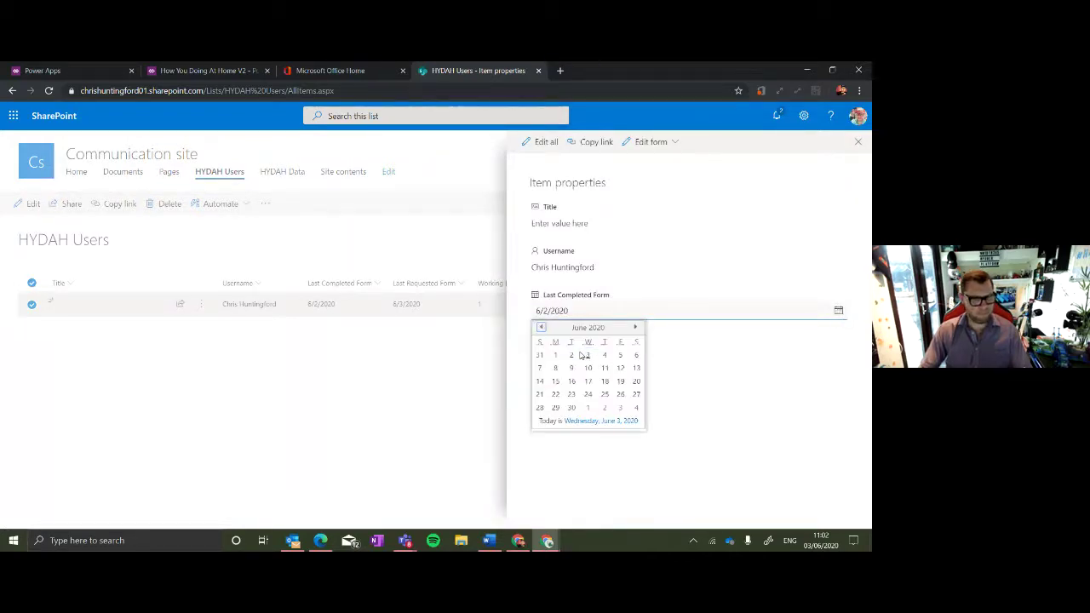
click(577, 355)
click(781, 352)
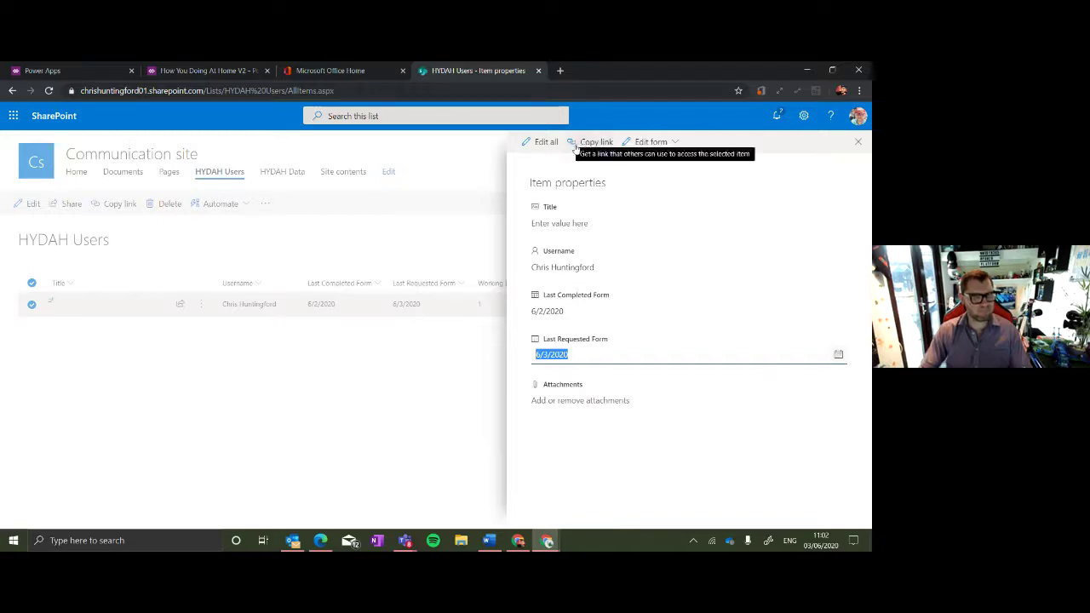
click(811, 446)
click(858, 143)
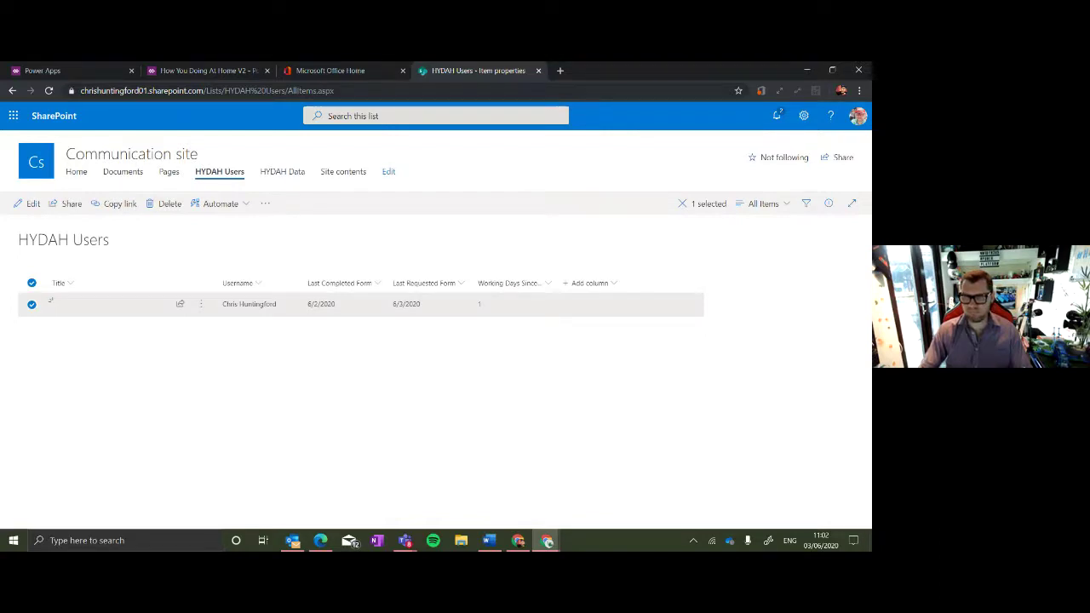
Check the HYDAH Data list for submitted items and the app's save and publish status.
click(264, 173)
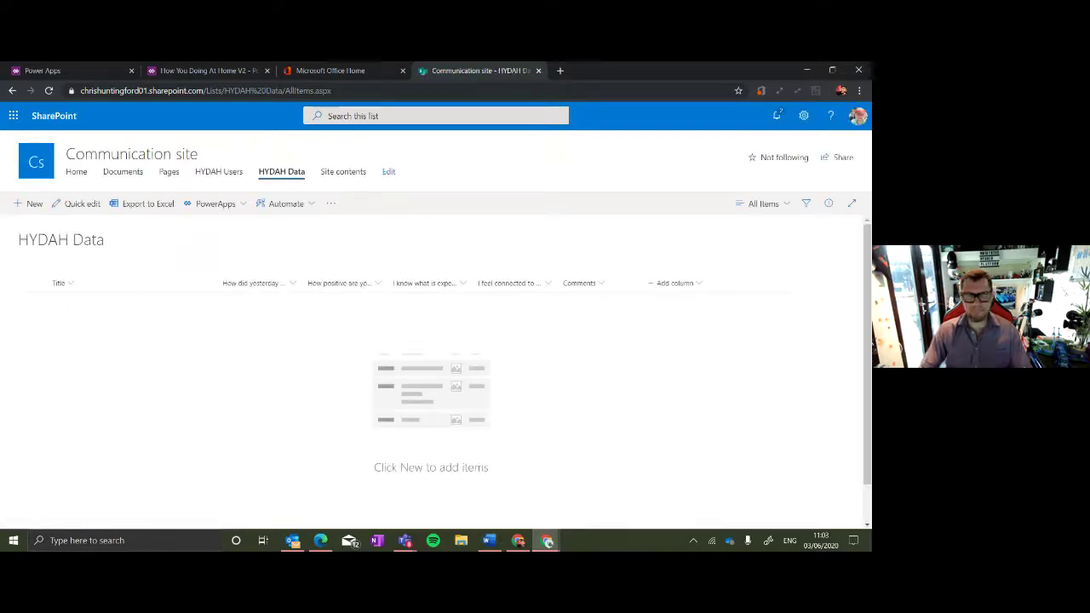
click(94, 70)
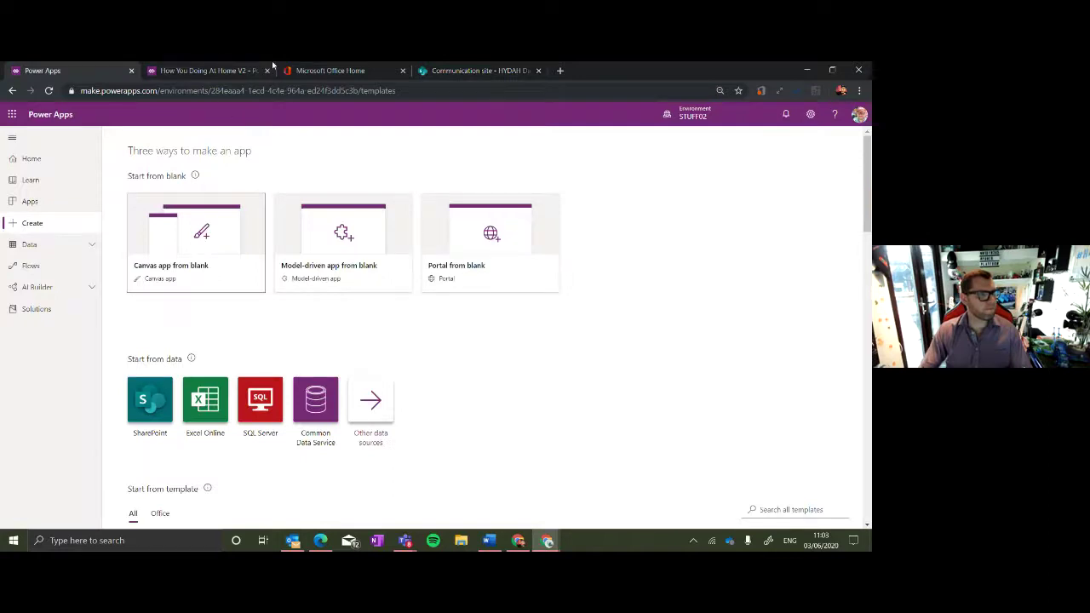
click(450, 74)
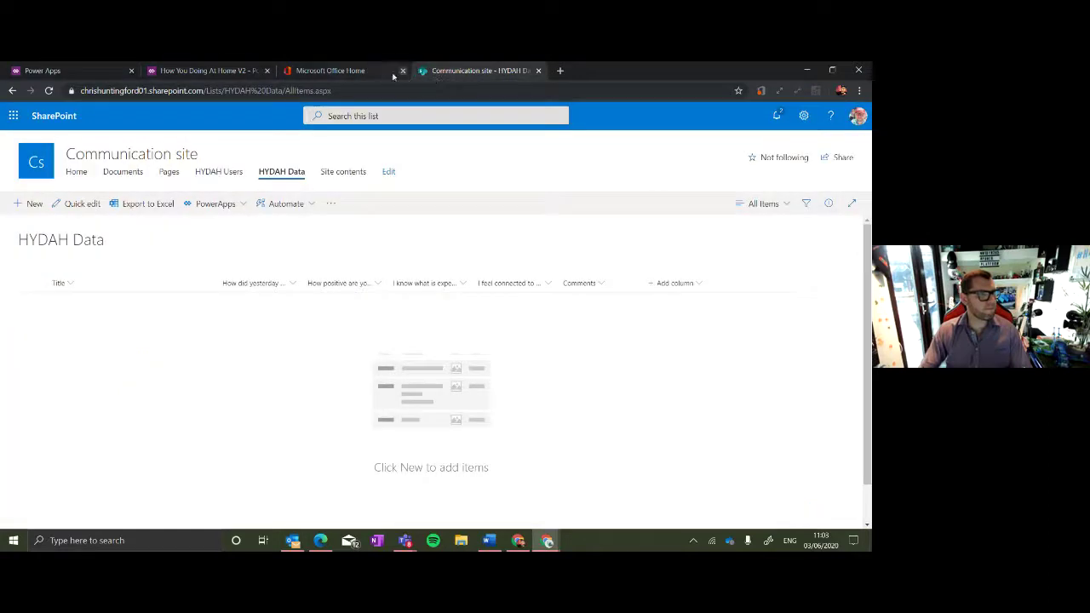
click(230, 71)
click(34, 143)
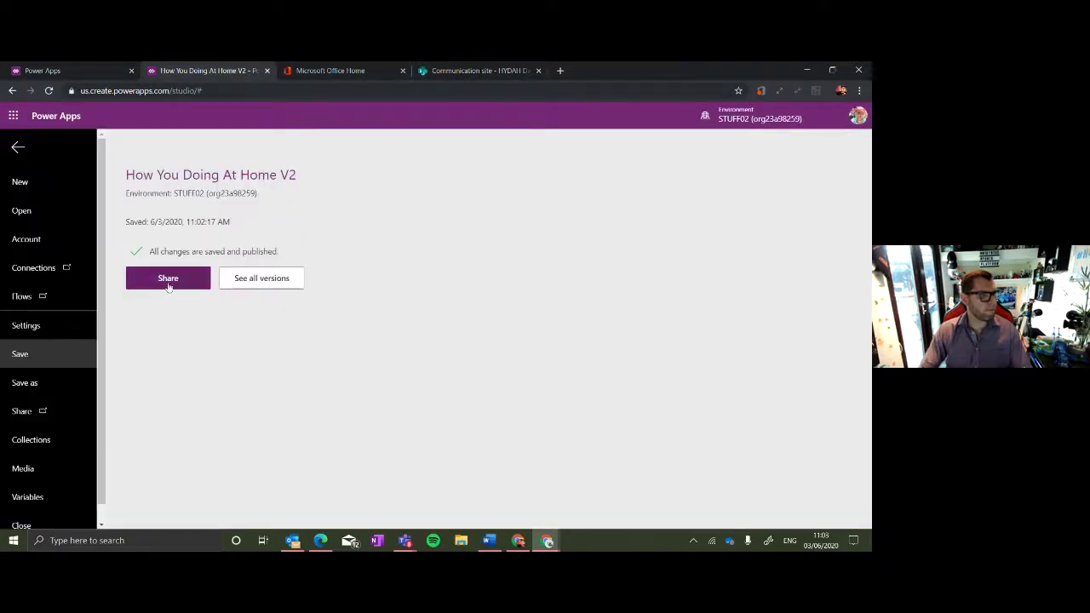
Refresh the Power Apps app list, search it for "how" and run How You Doing At Home V2.
click(43, 70)
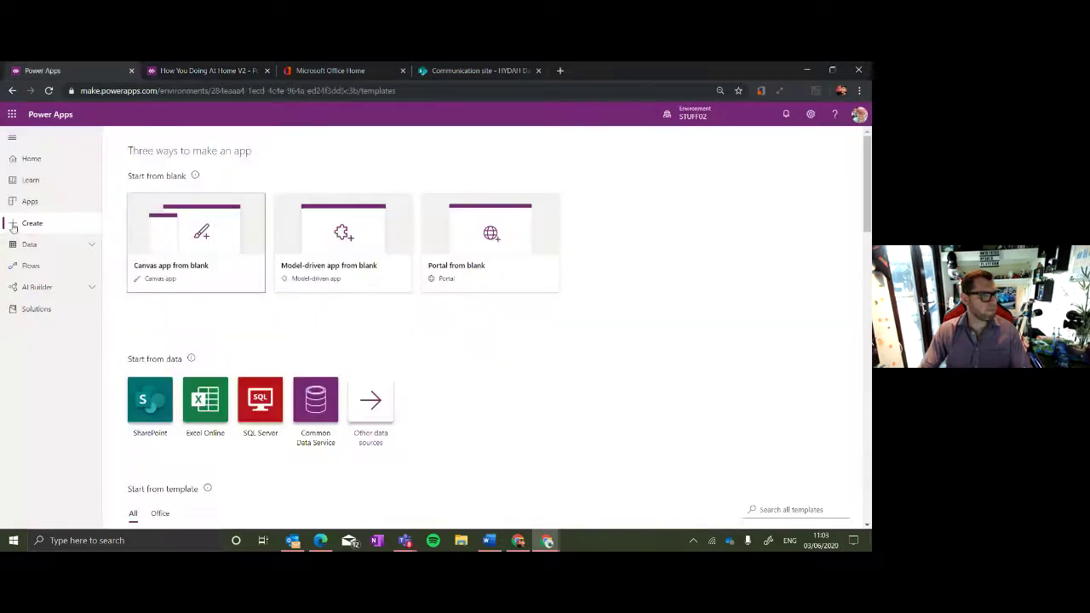
click(29, 201)
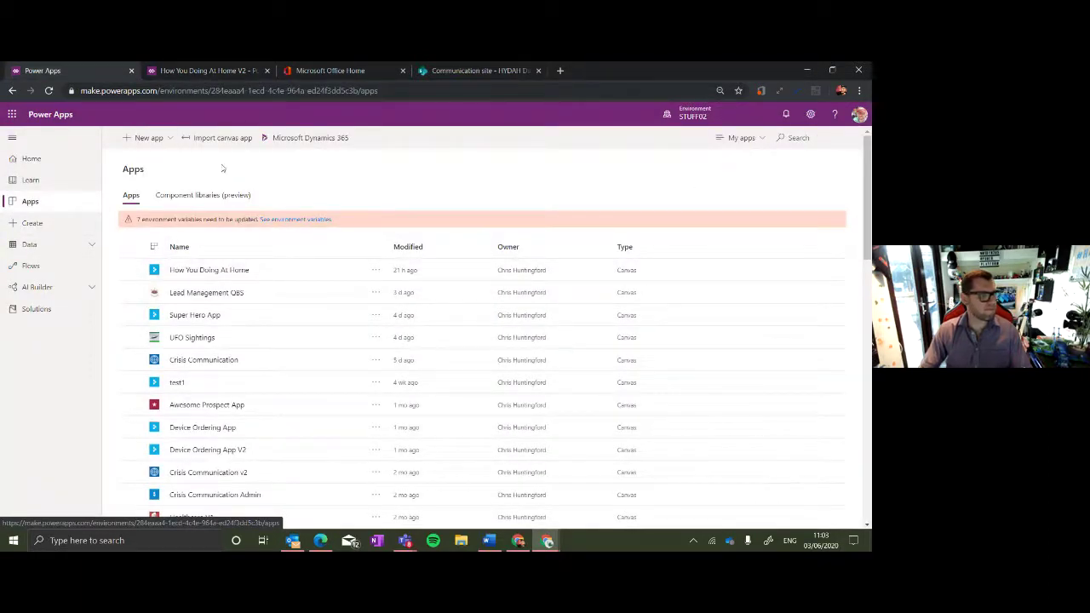
click(49, 90)
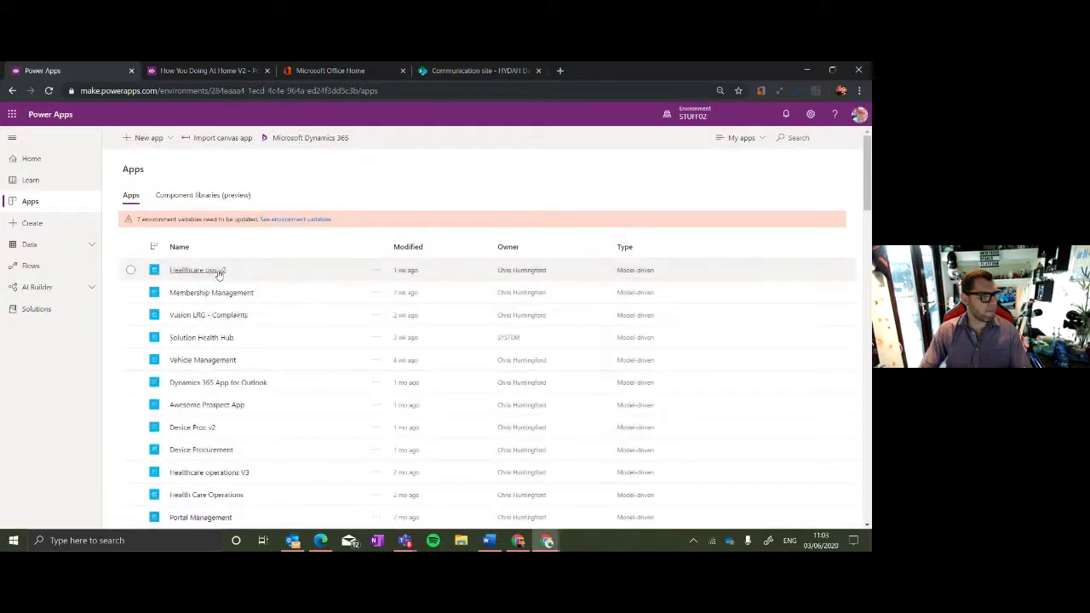
click(791, 138)
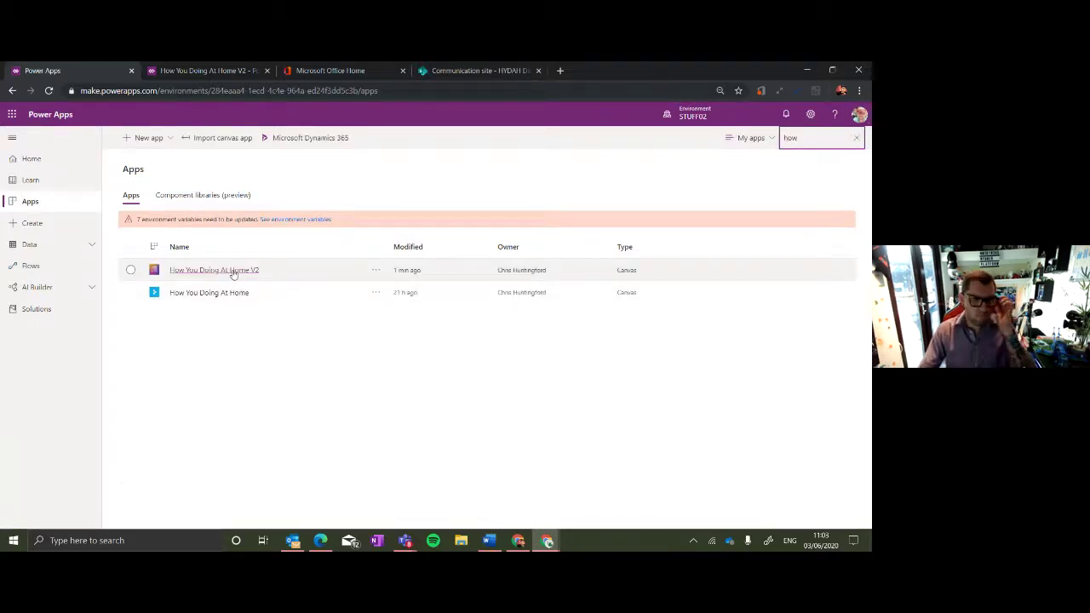
click(232, 271)
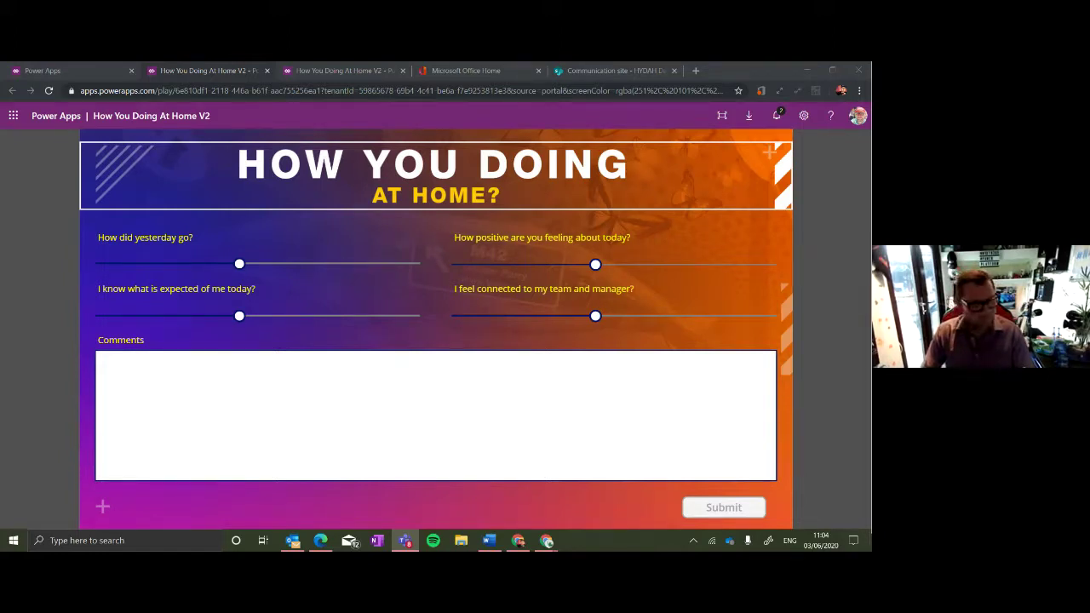
Rate How did yesterday go? at 7 and raise the ratings of the other three questions in the form.
click(312, 263)
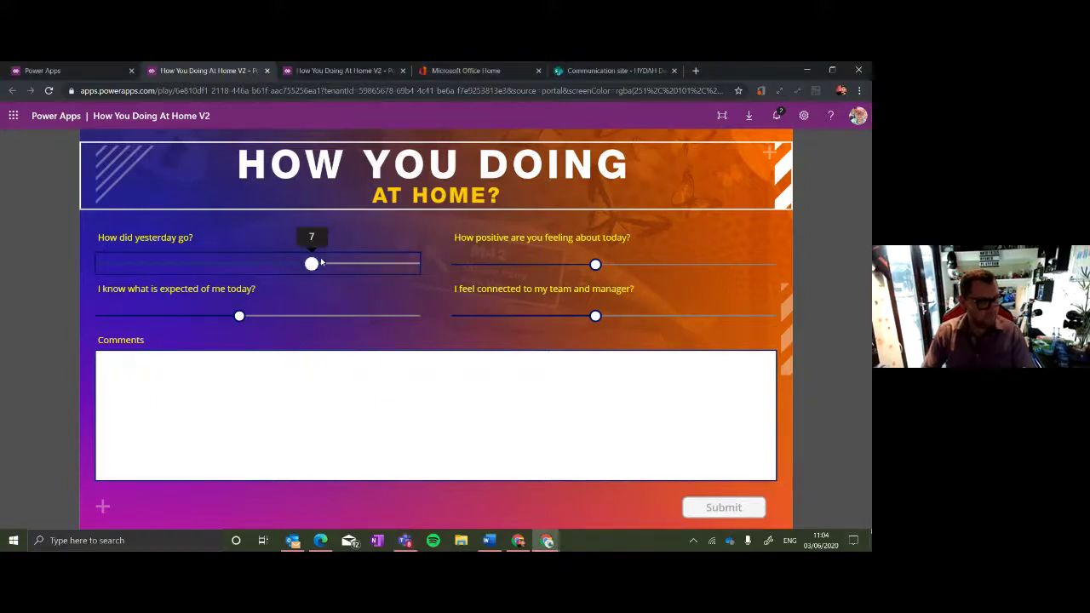
click(668, 265)
click(704, 316)
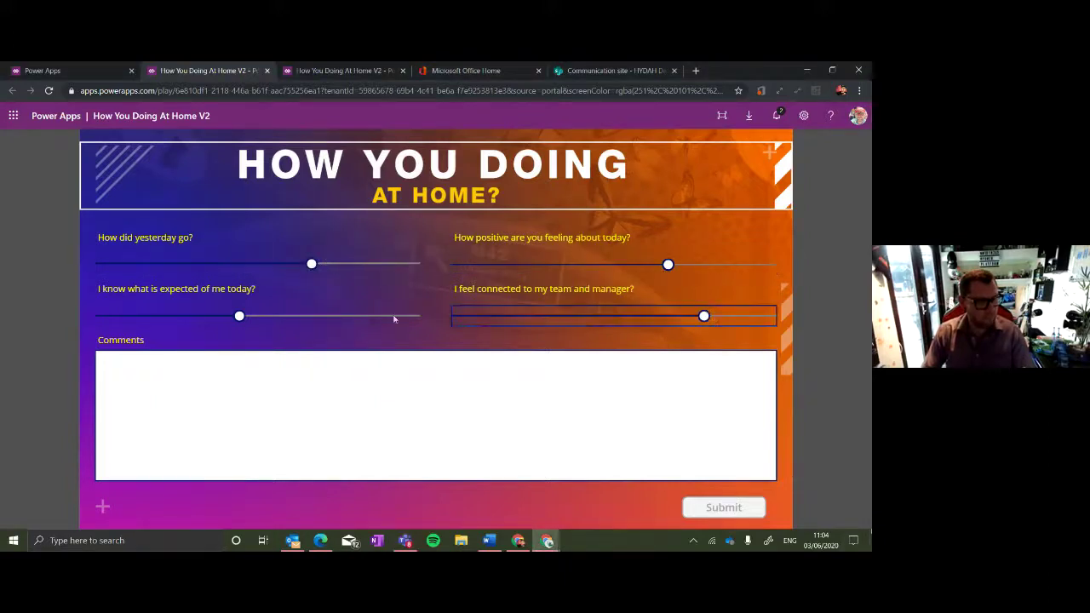
click(384, 316)
Enter the comment "THis is truly amazing!" and submit the form.
click(376, 383)
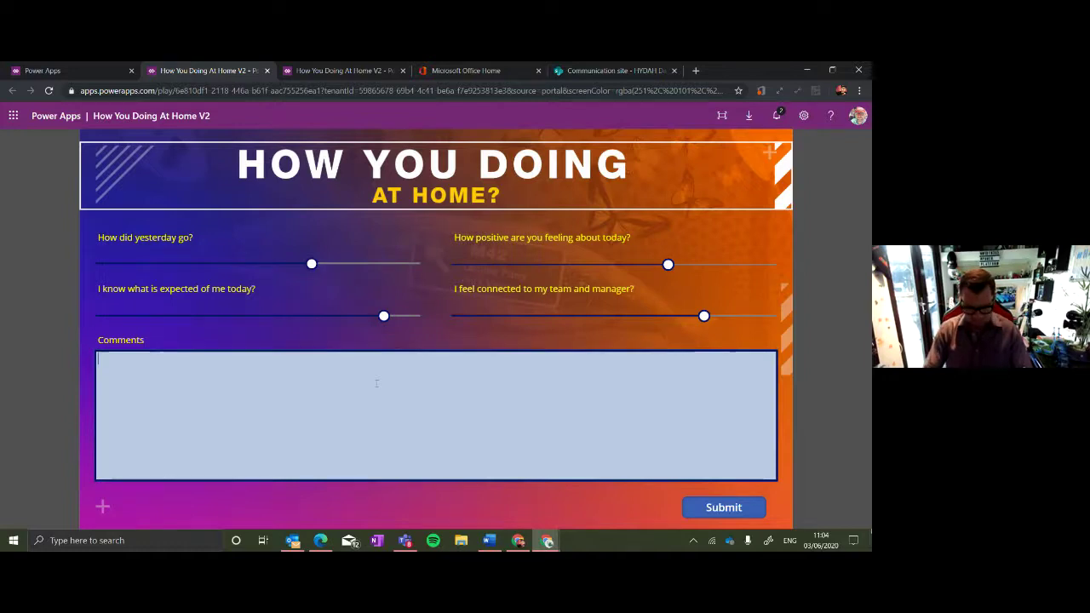
text(THis is trul)
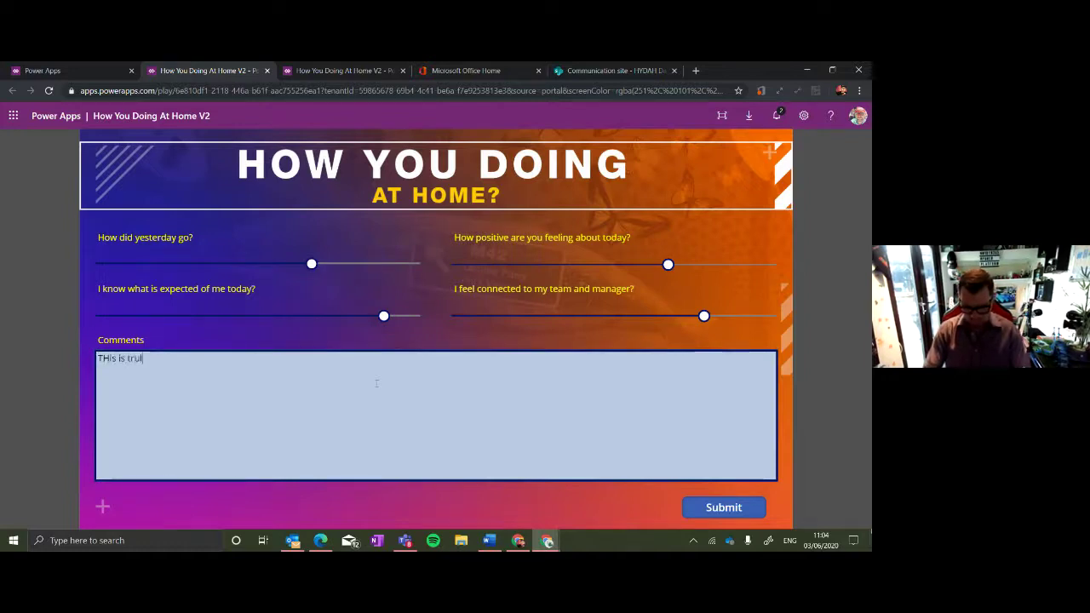
text(y amazing!)
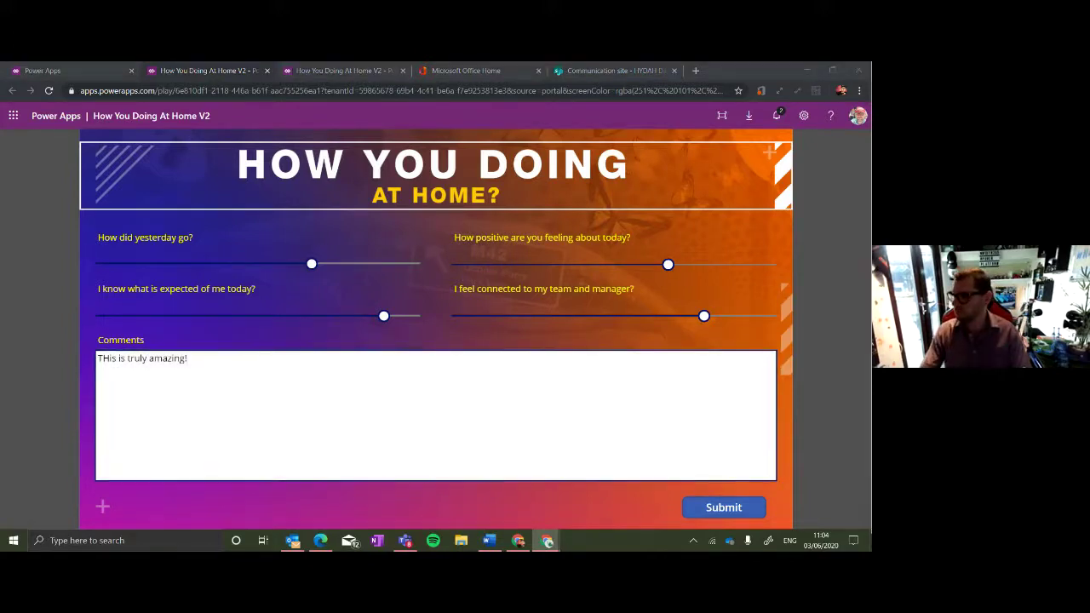
key(alt+Tab)
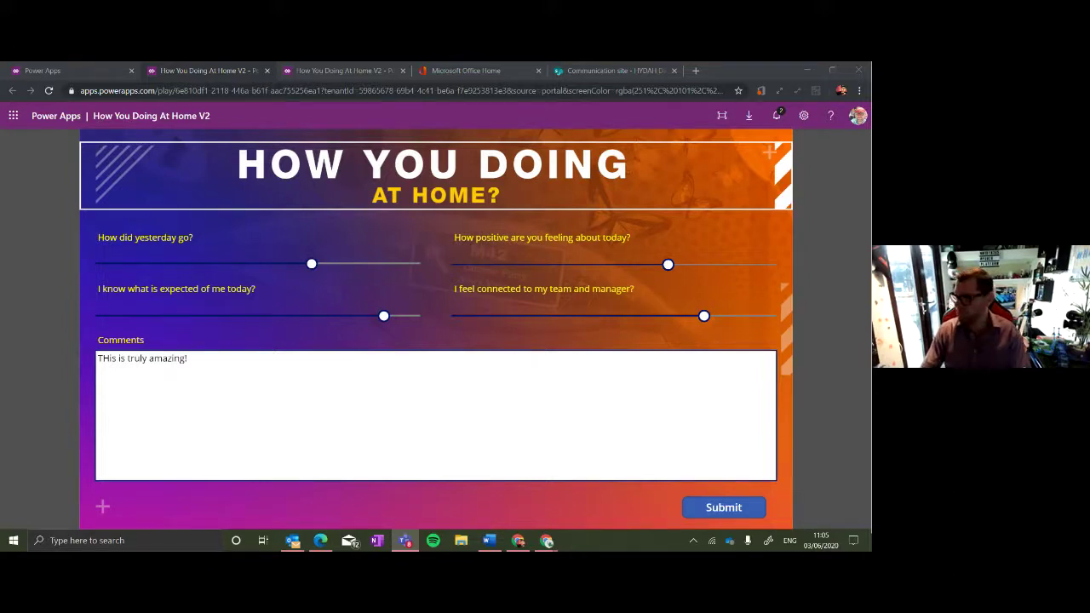
click(735, 511)
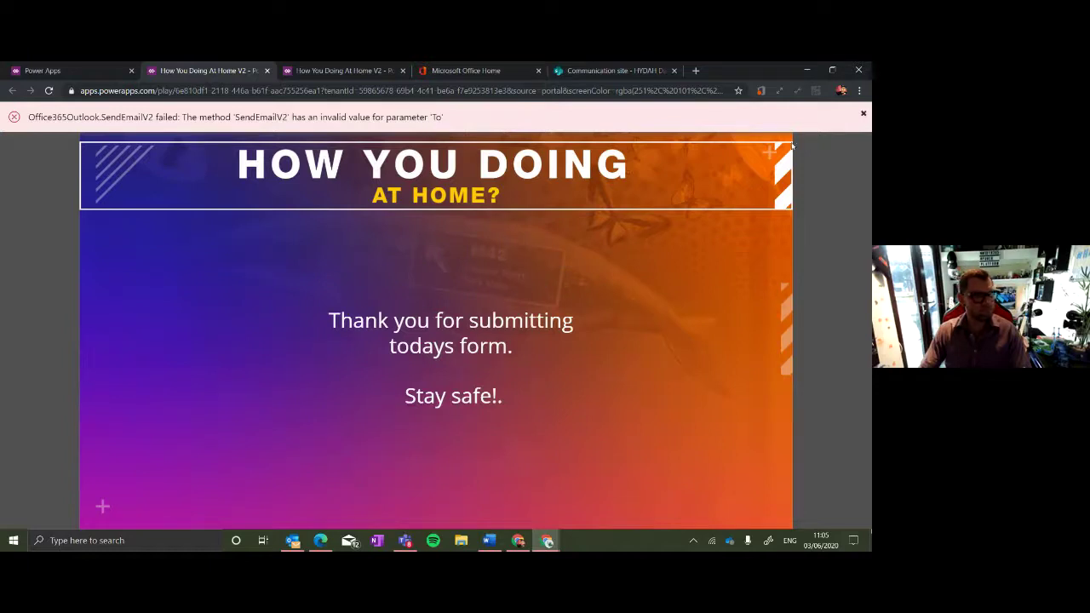
mouse_move(864, 120)
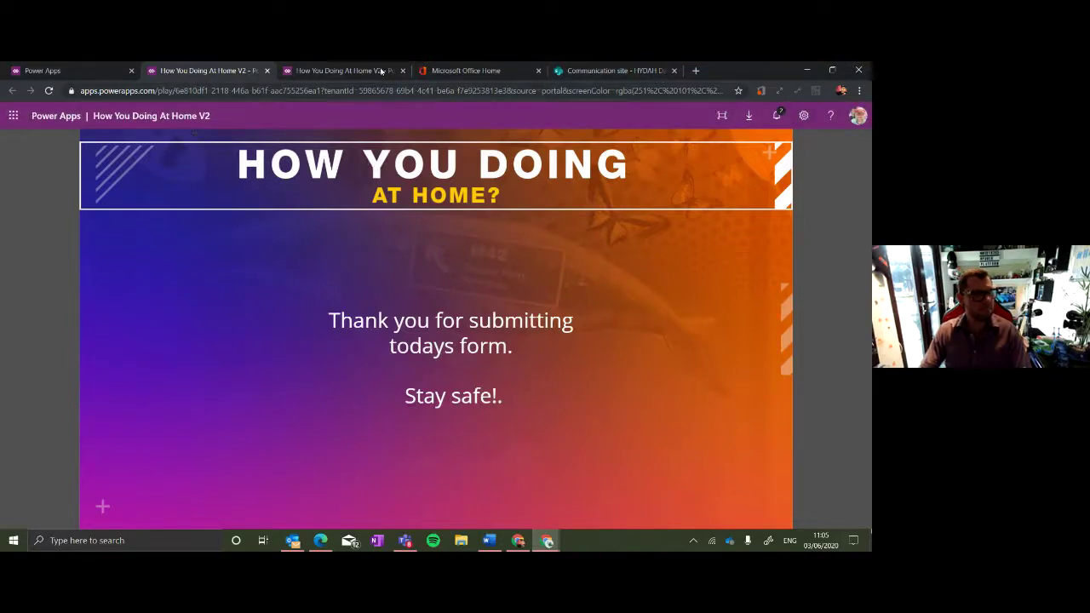
Close the running app and switch to Outlook by way of the Microsoft Office Home page.
click(266, 71)
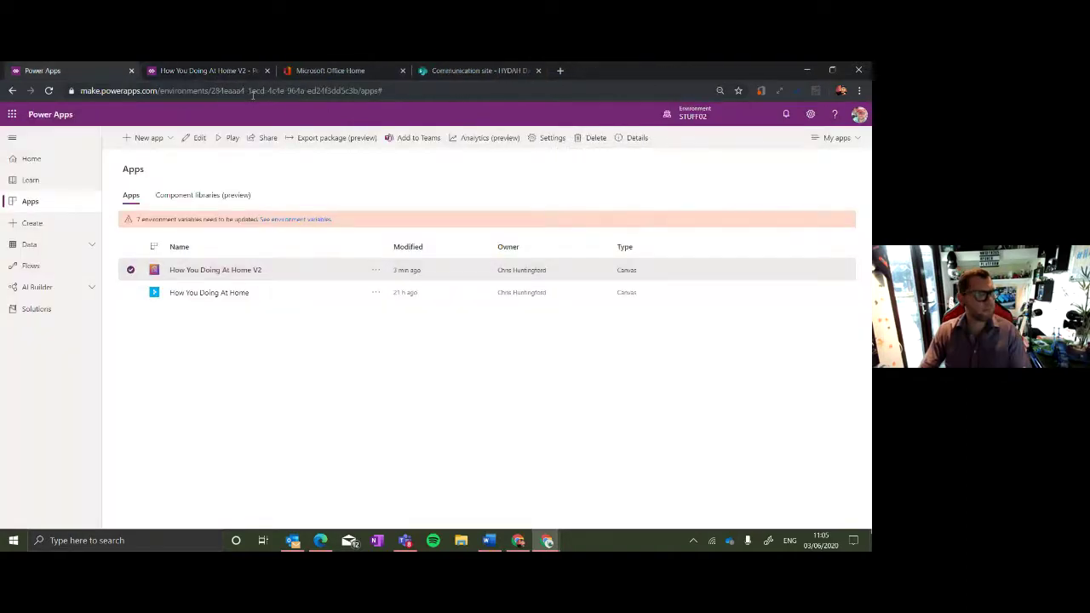
click(310, 72)
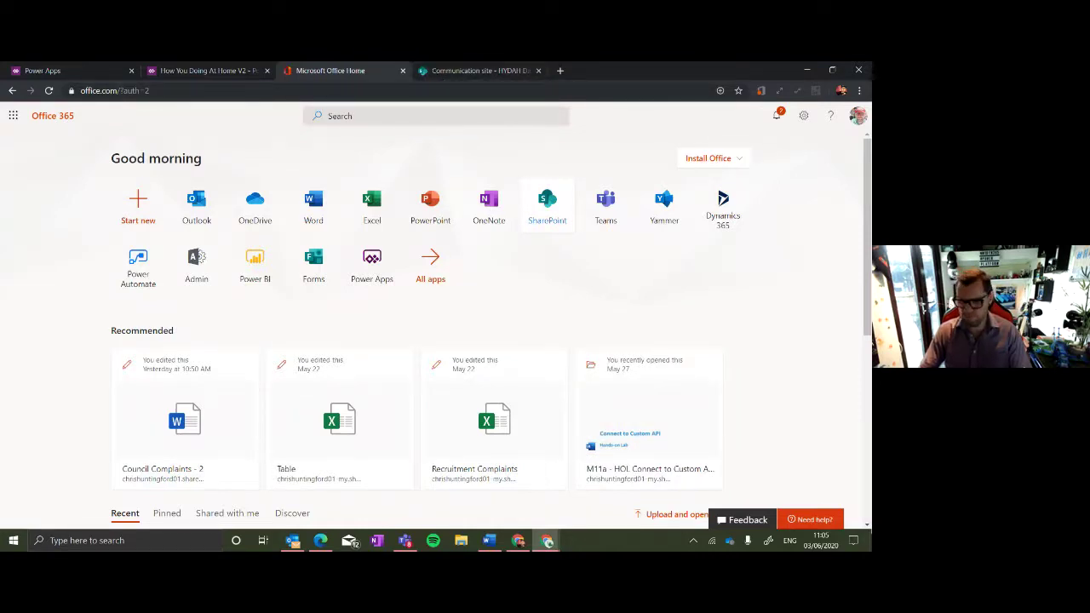
key(alt+Tab)
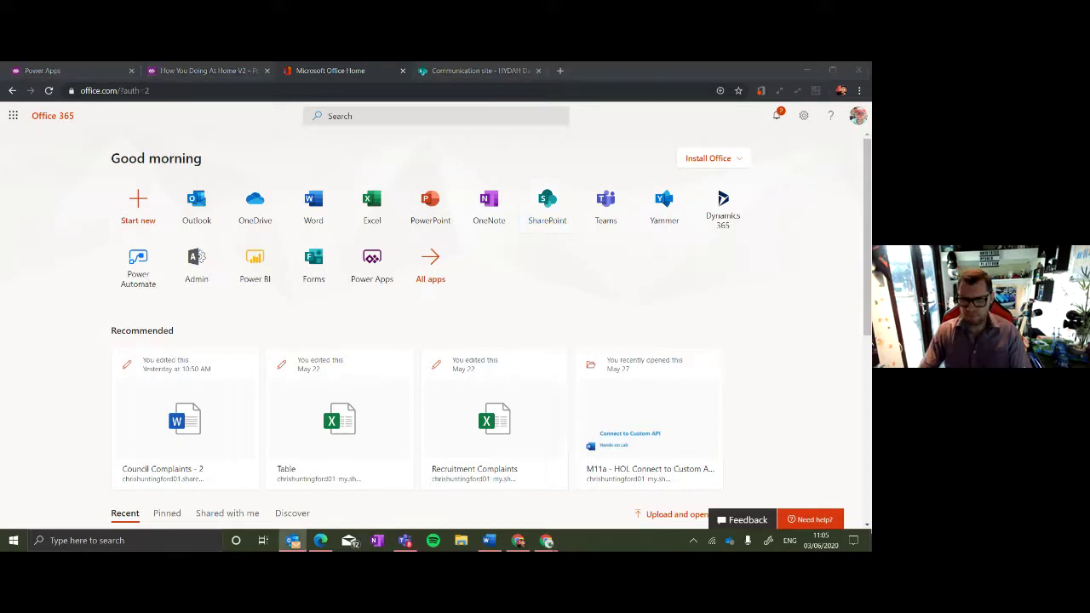
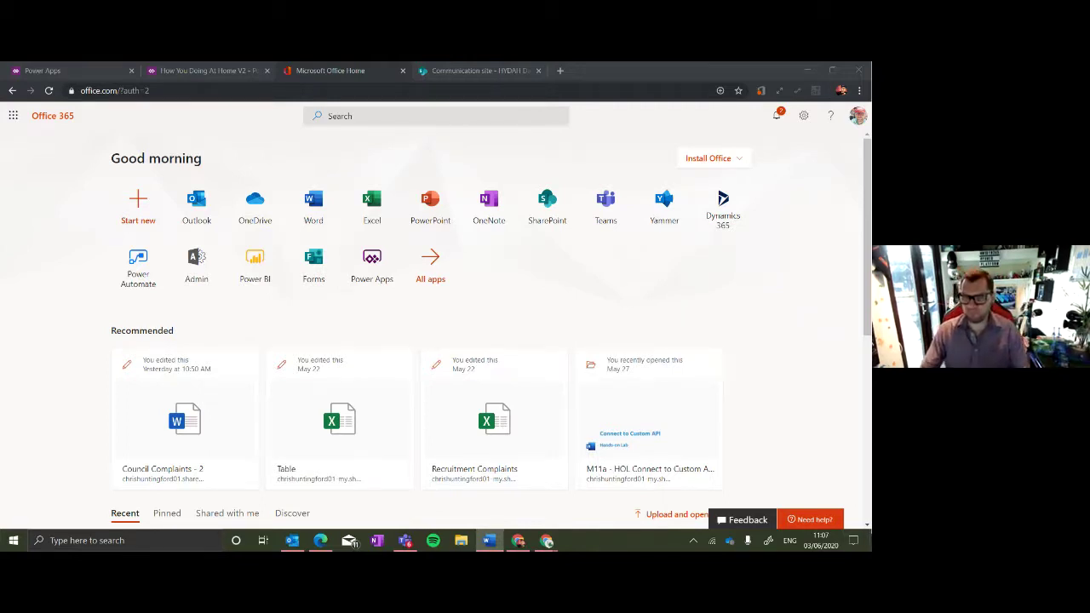
Delete the submitted test entry from the HYDAH Data list on the SharePoint communication site.
click(509, 73)
click(33, 304)
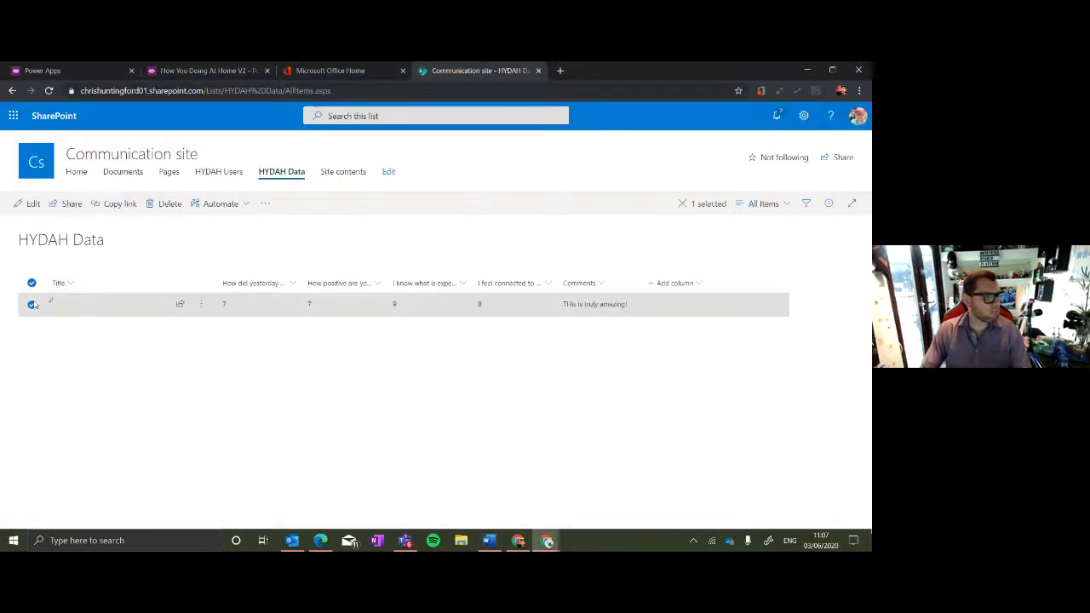
click(169, 204)
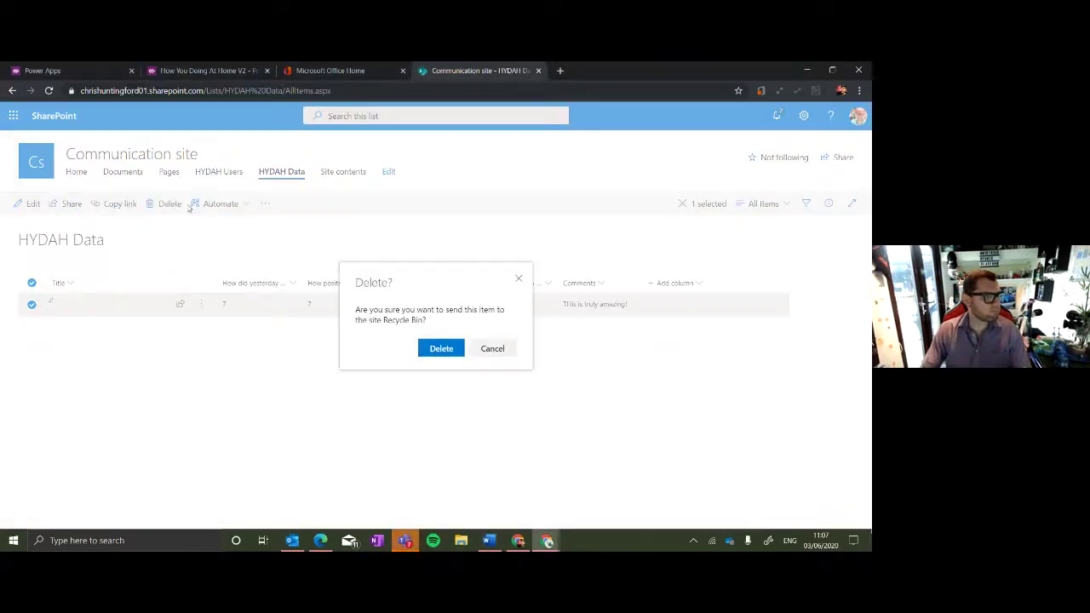
click(440, 349)
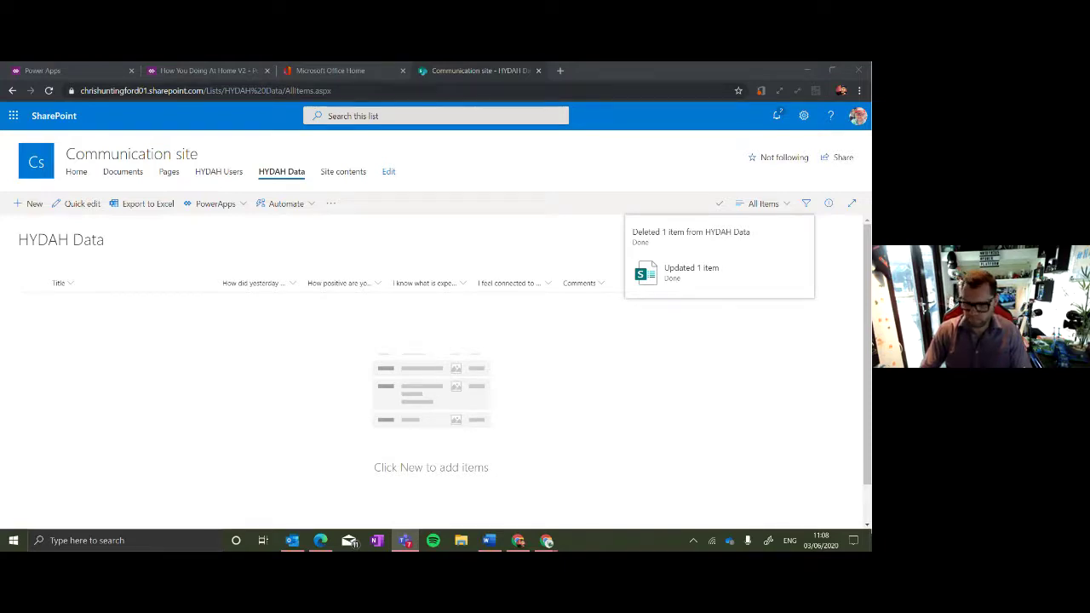
key(alt+Tab)
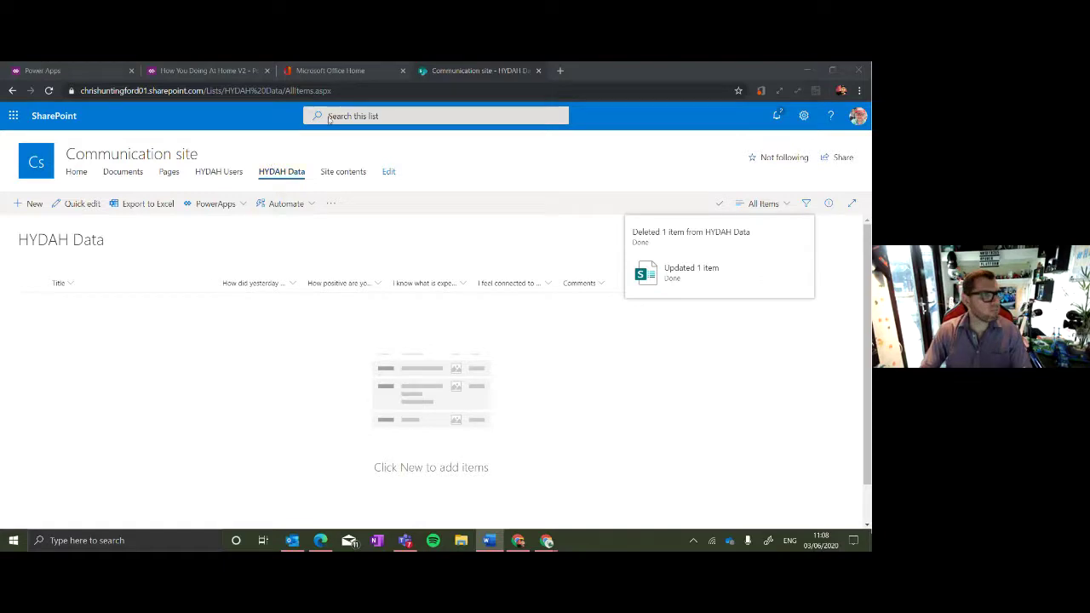
Close the Microsoft Office Home page and open the list of flows in Power Apps.
click(347, 70)
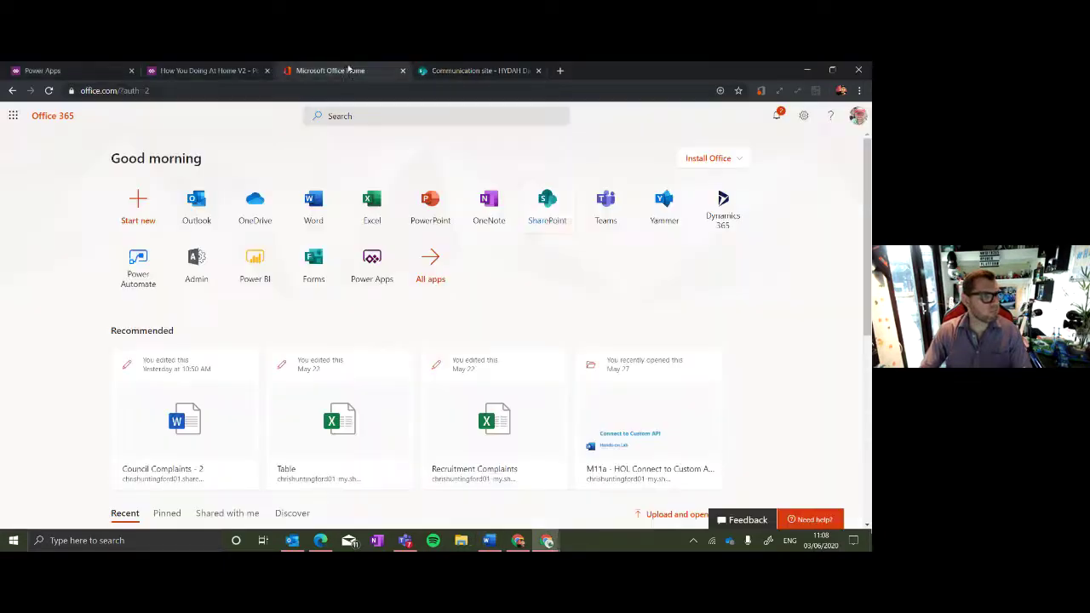
click(205, 71)
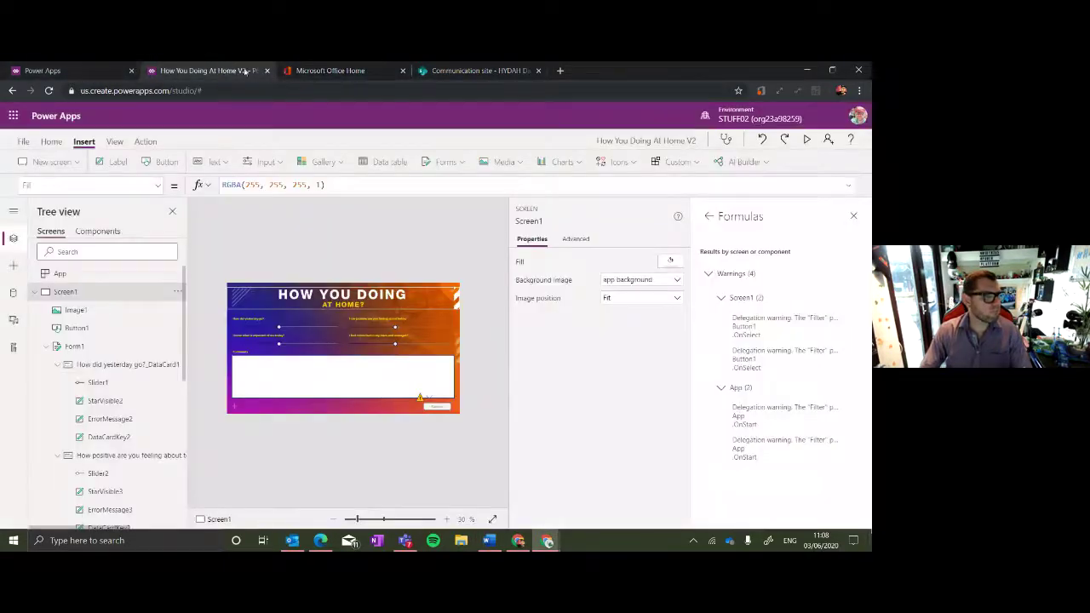
click(298, 71)
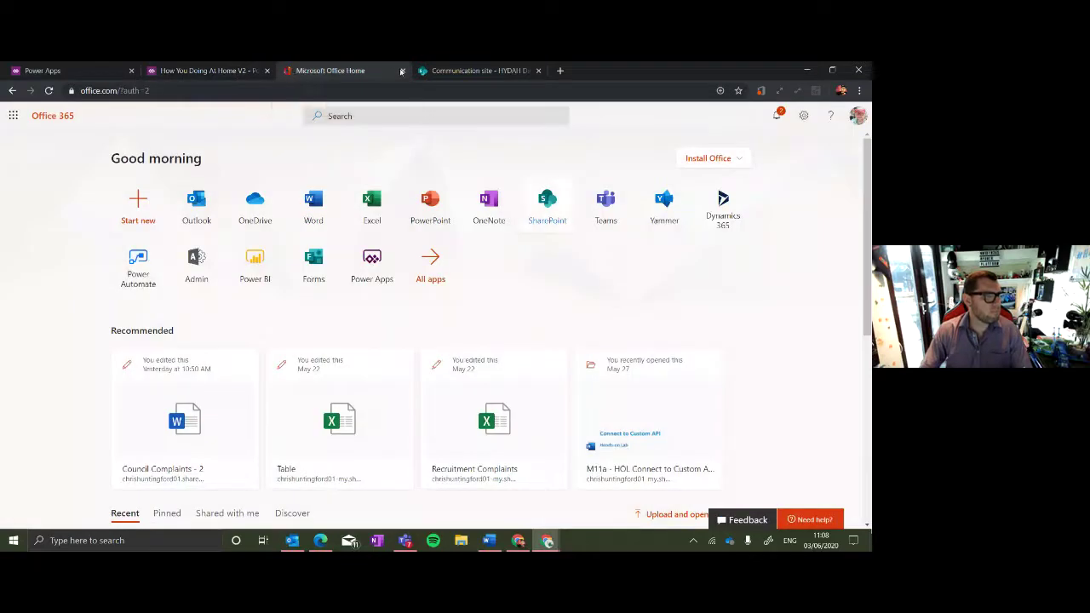
click(403, 70)
click(34, 71)
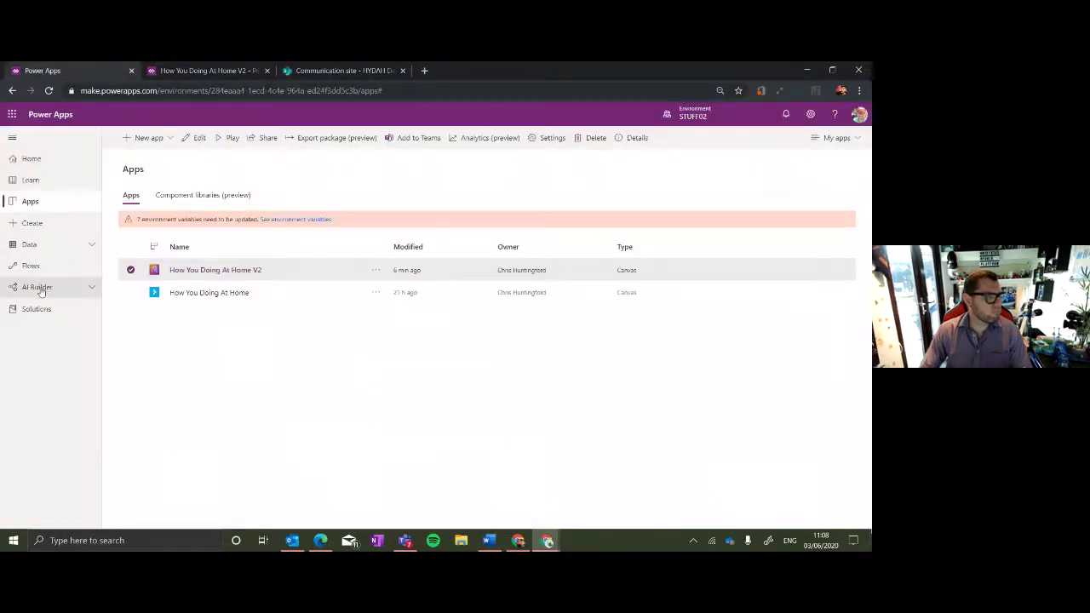
click(36, 266)
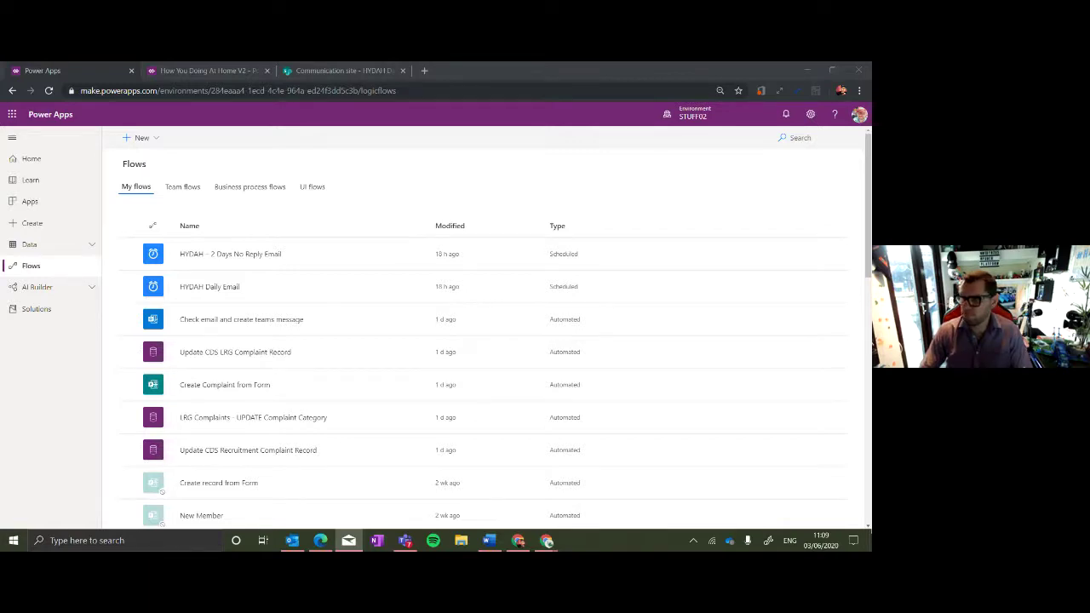
key(alt+Tab)
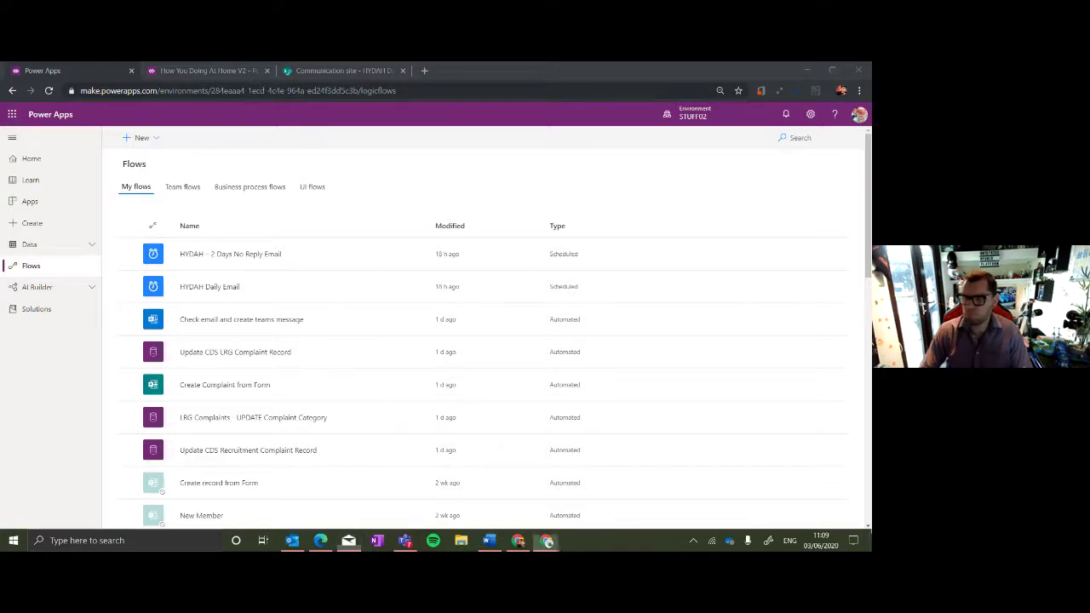
key(alt+Tab)
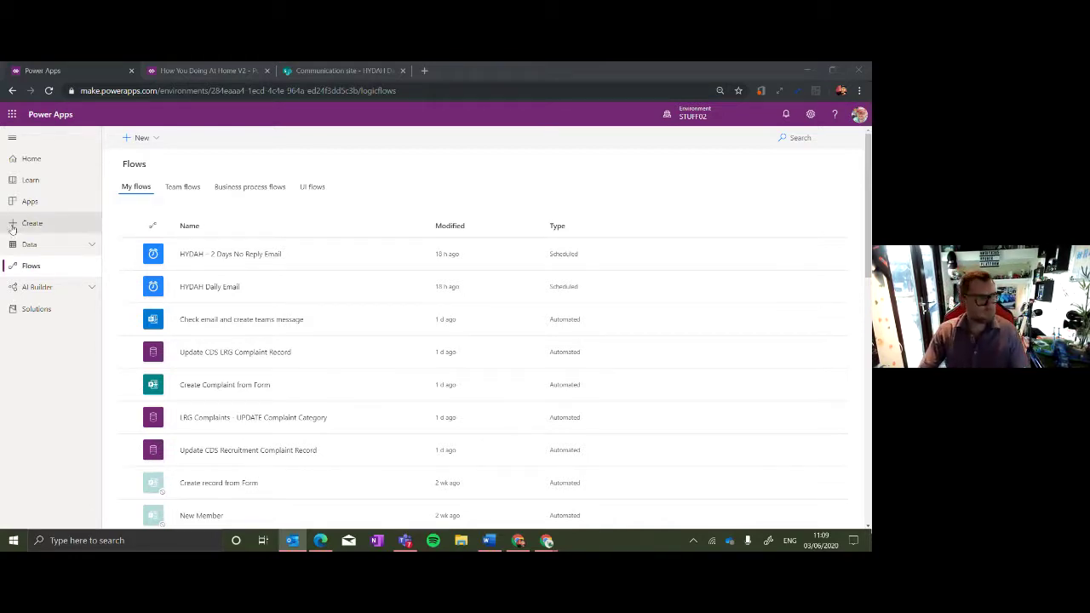
Turn off the existing HYDAH Daily Email flow.
click(130, 254)
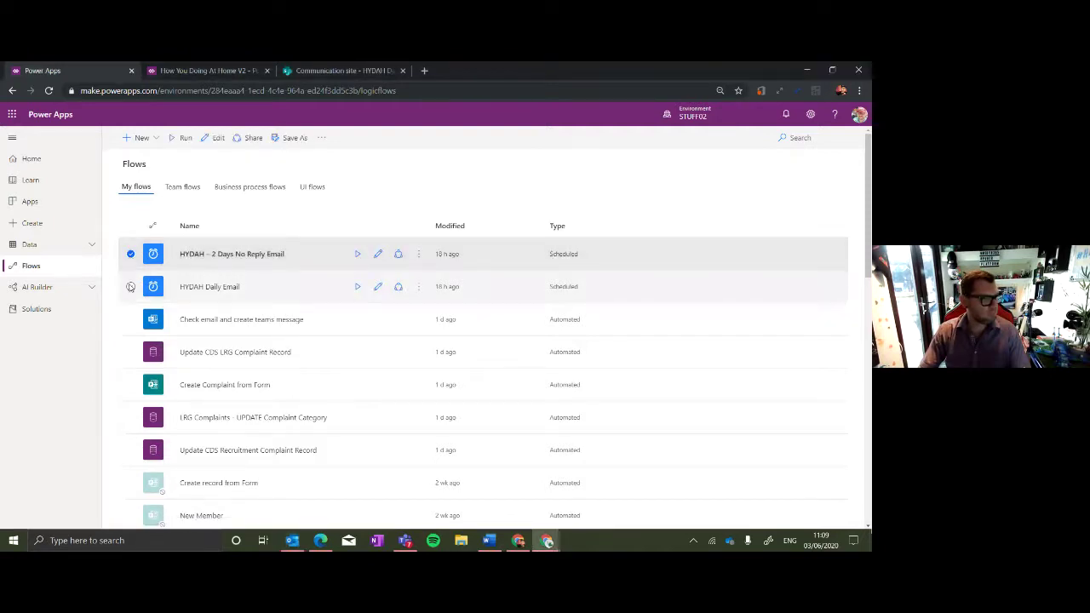
click(130, 286)
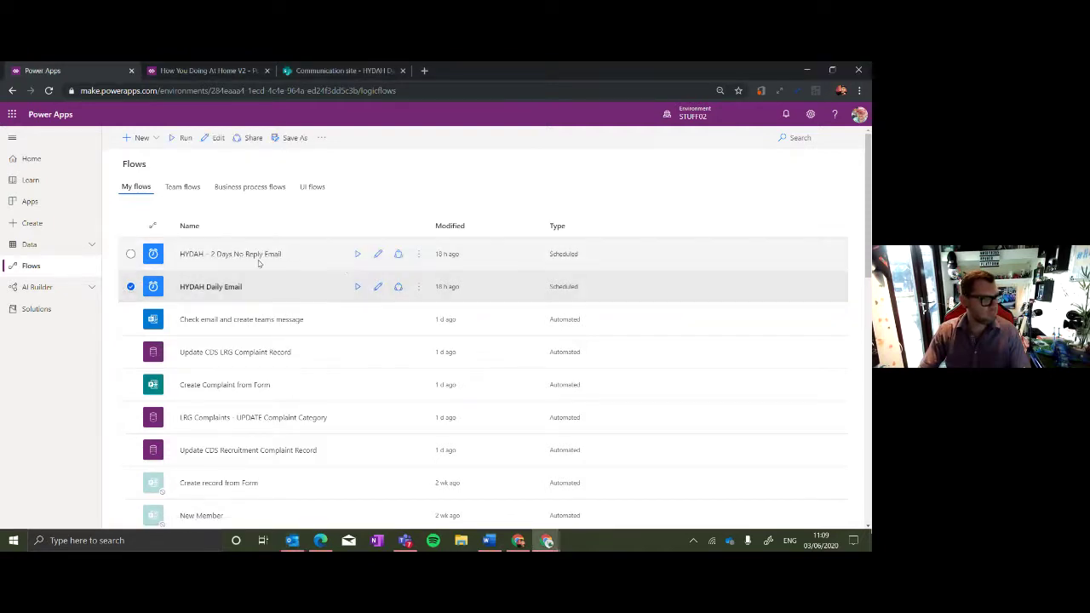
click(418, 287)
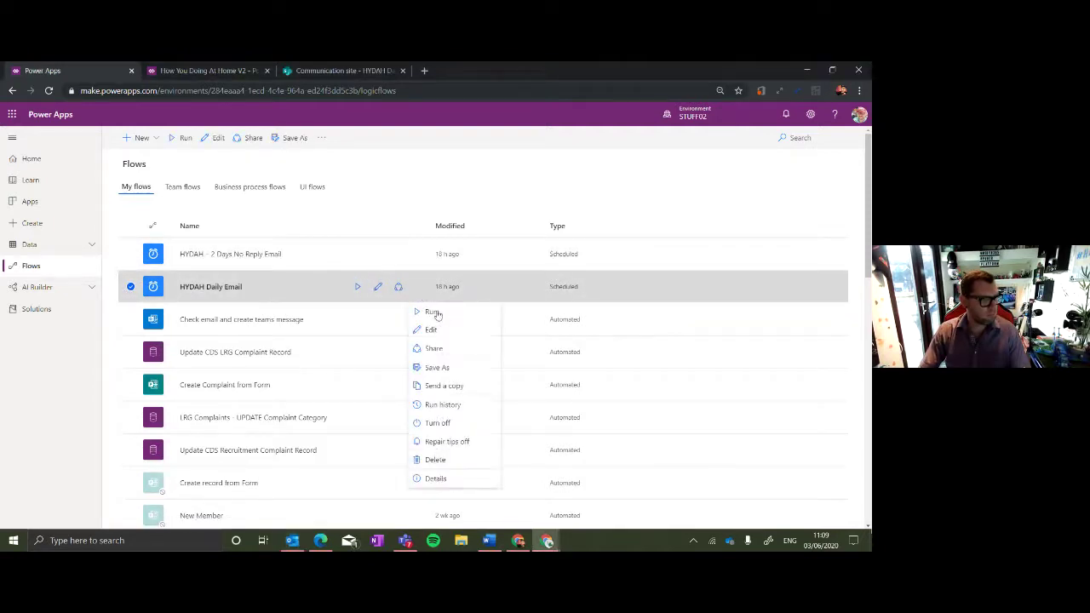
click(437, 423)
Turn off the existing HYDAH – 2 Days No Reply Email flow.
click(417, 255)
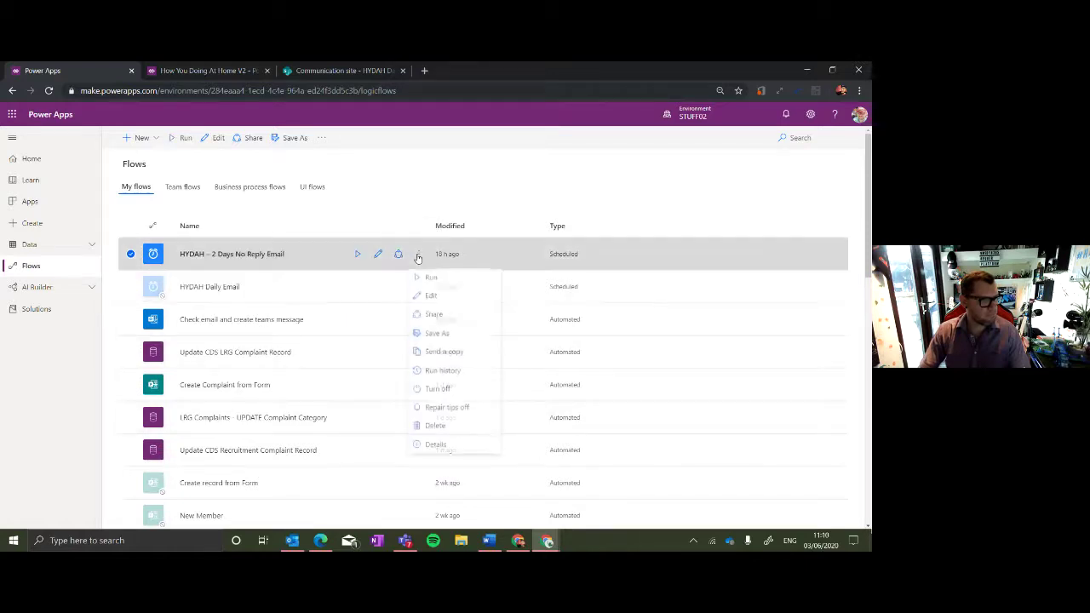
click(451, 391)
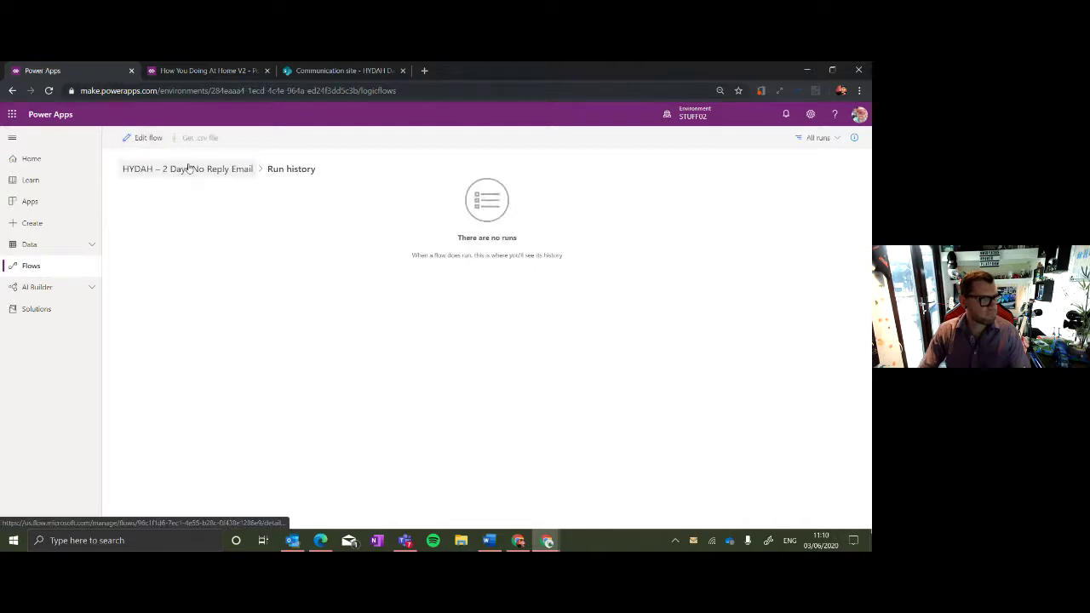
click(178, 168)
click(134, 164)
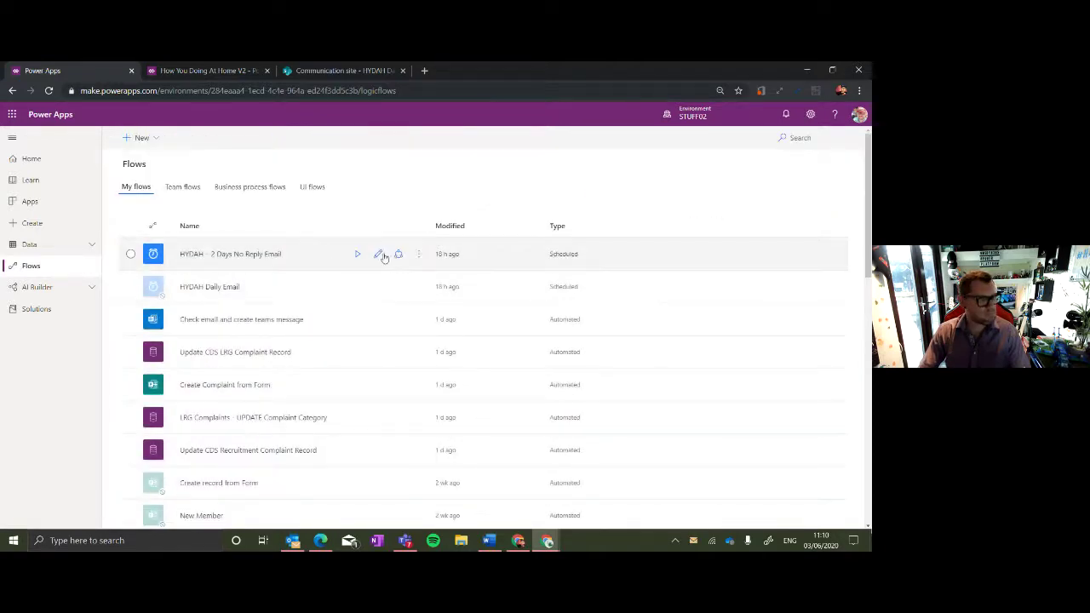
click(418, 254)
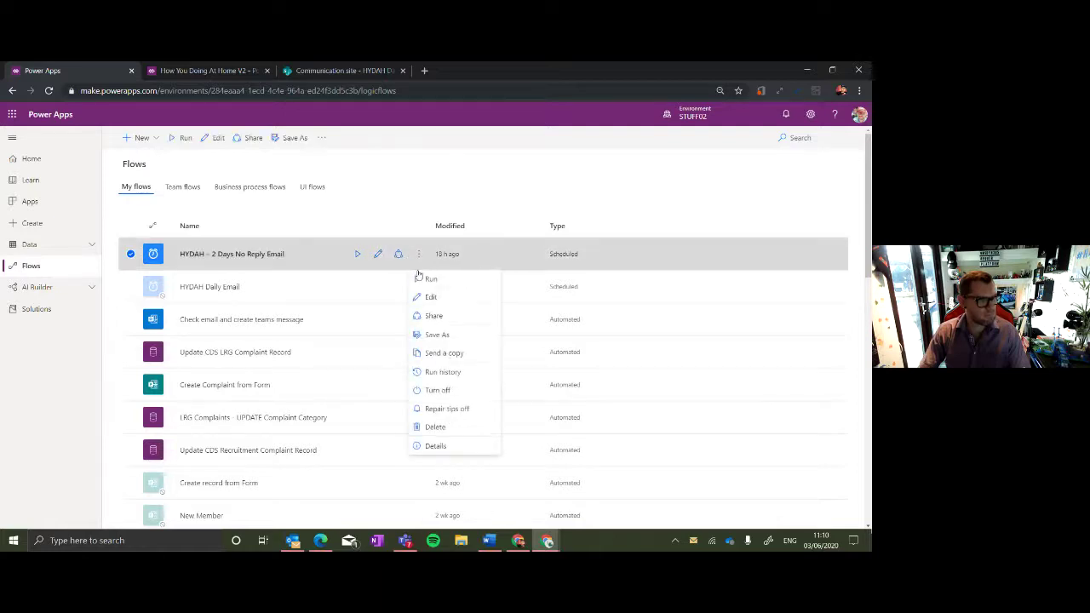
click(450, 387)
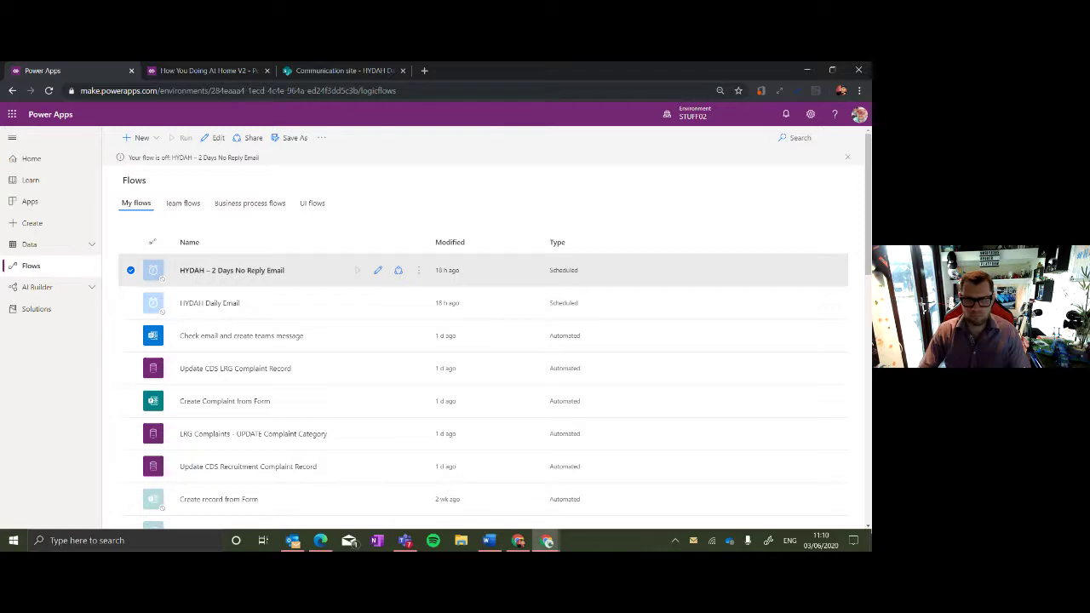
Start a new scheduled flow from blank and name it "HYDAH Daily EMail".
key(alt+Tab)
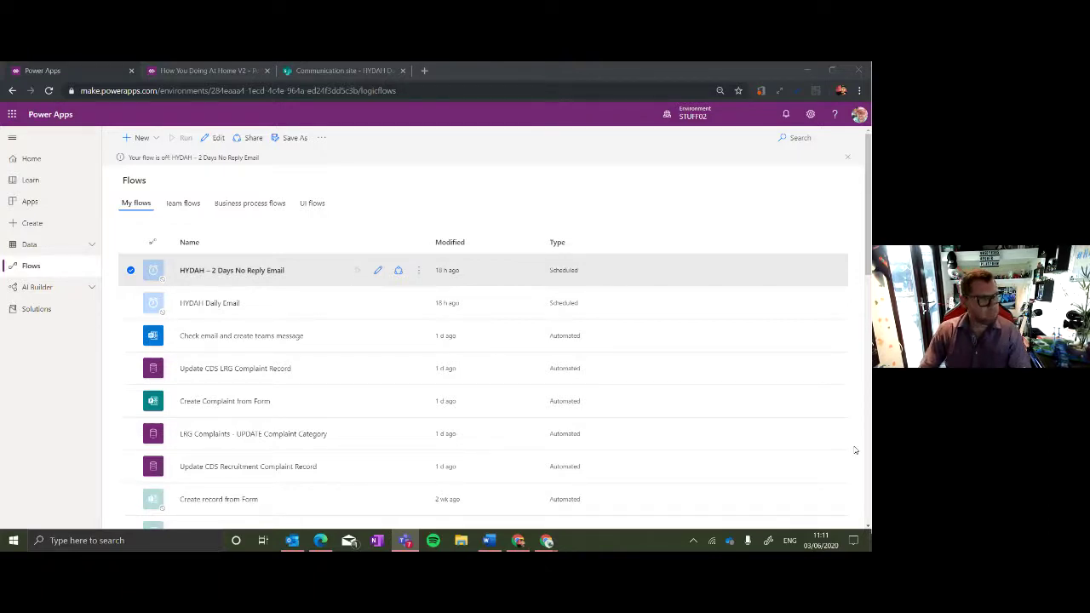
click(142, 138)
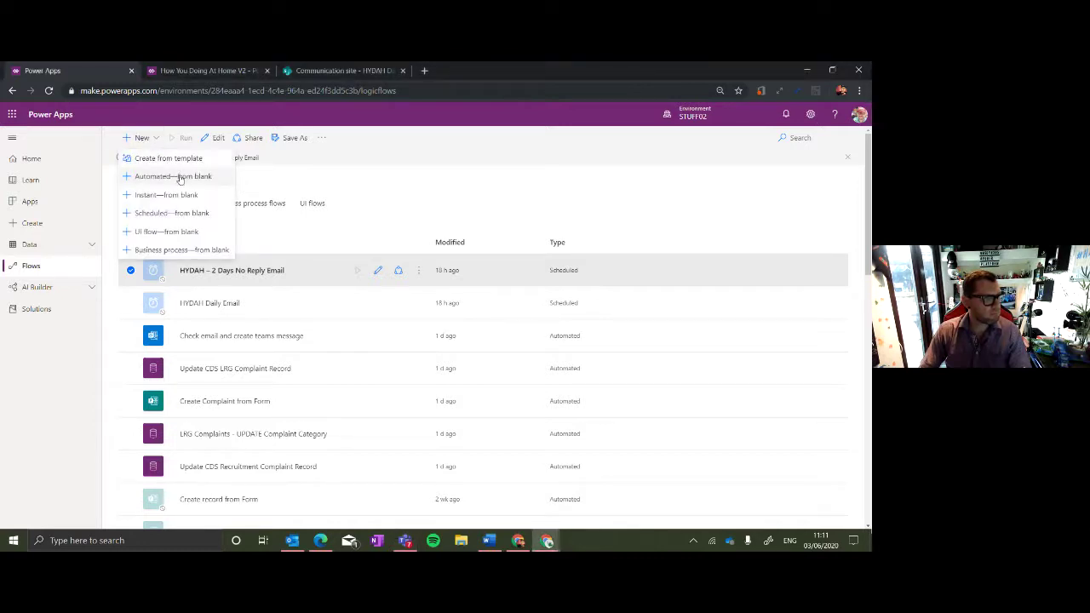
click(184, 213)
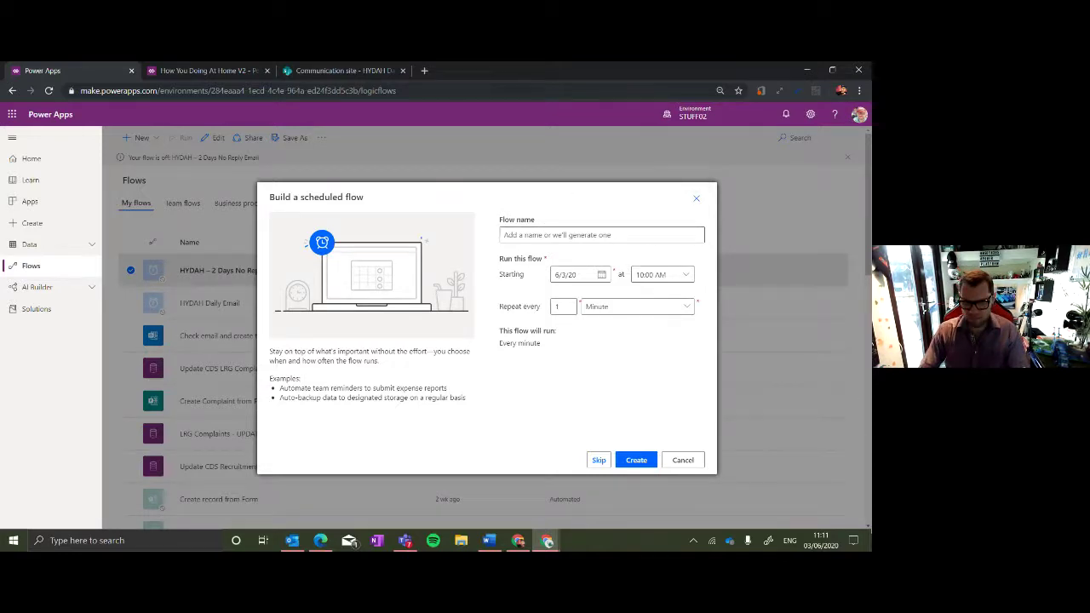
key(alt+Tab)
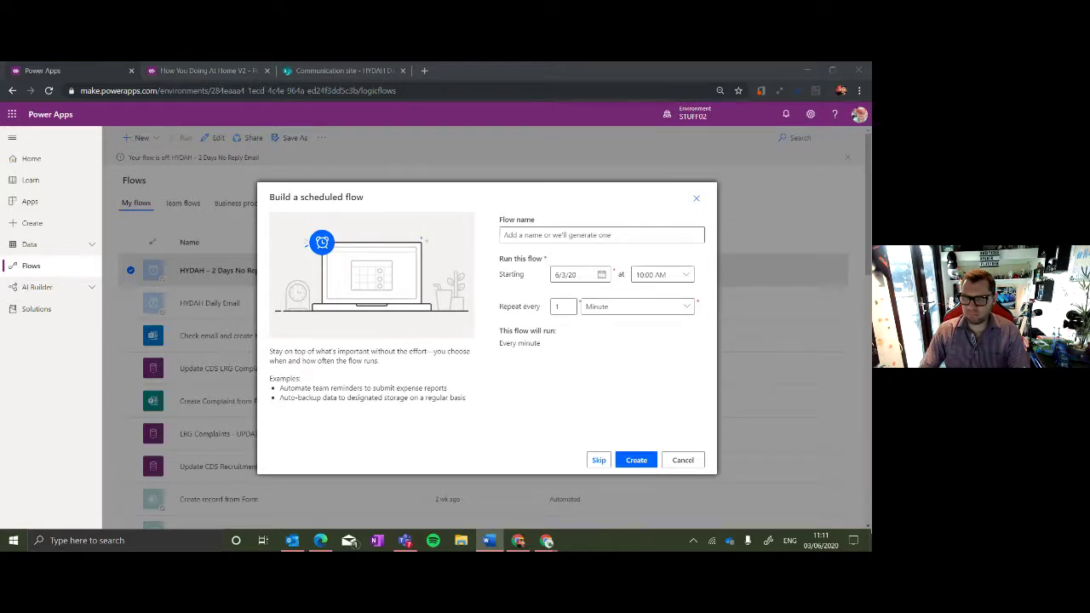
click(566, 234)
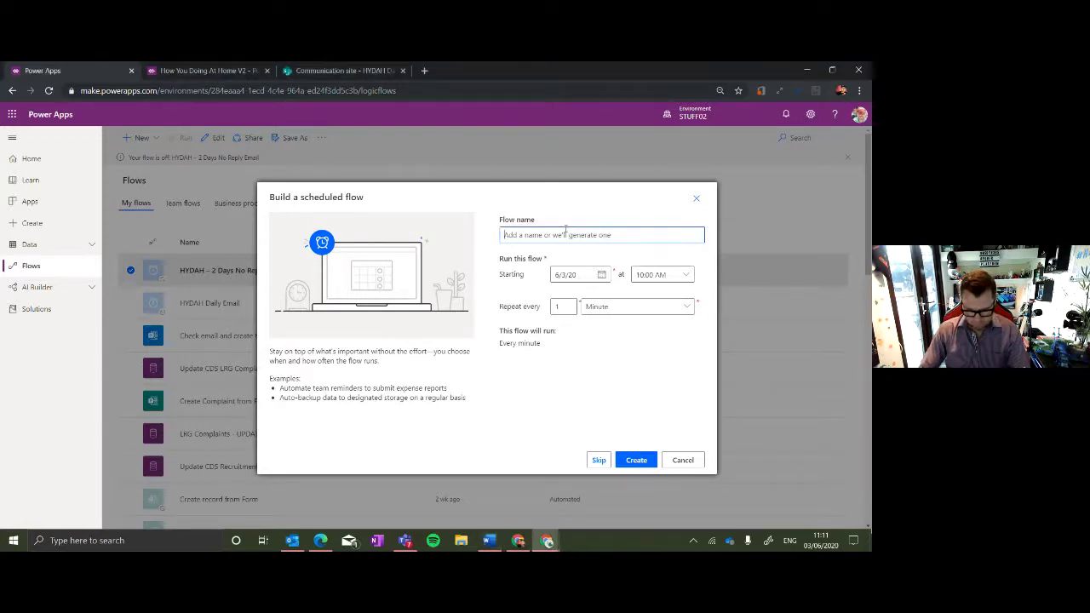
text(H)
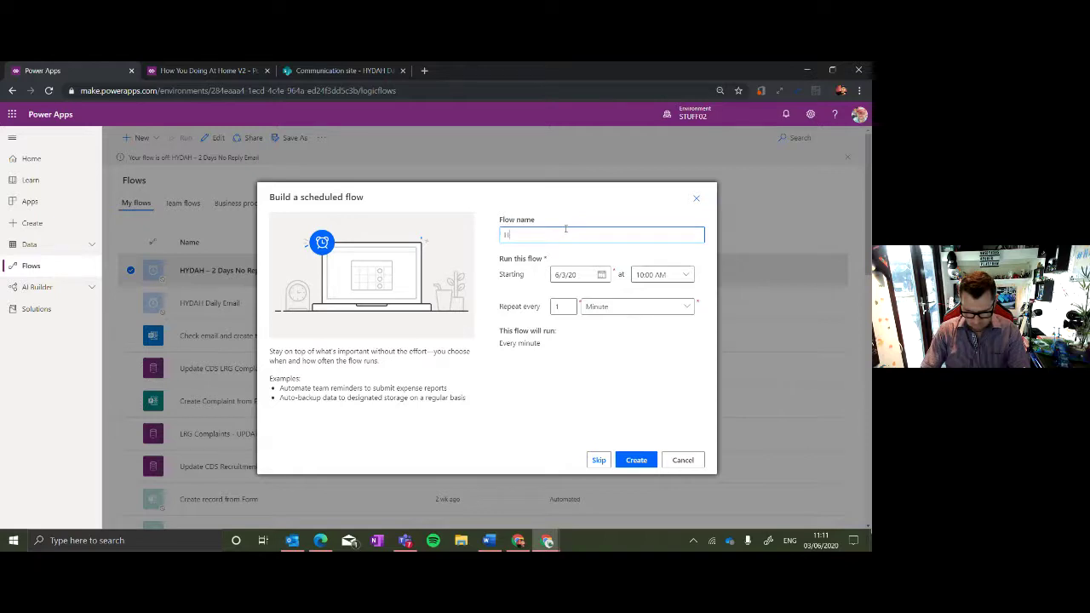
text(YDAH )
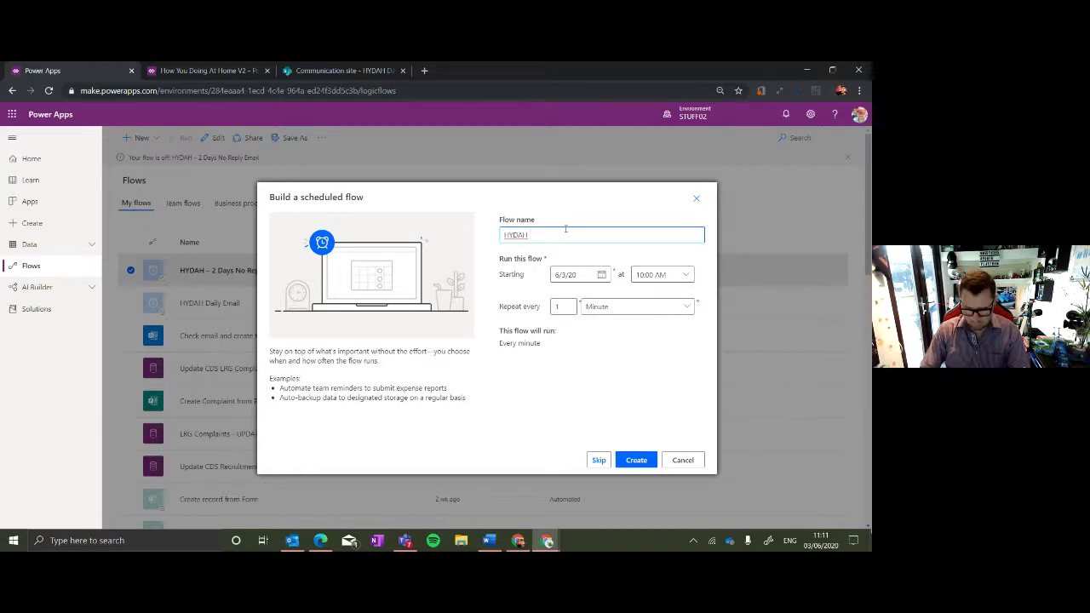
text(Daily EMail)
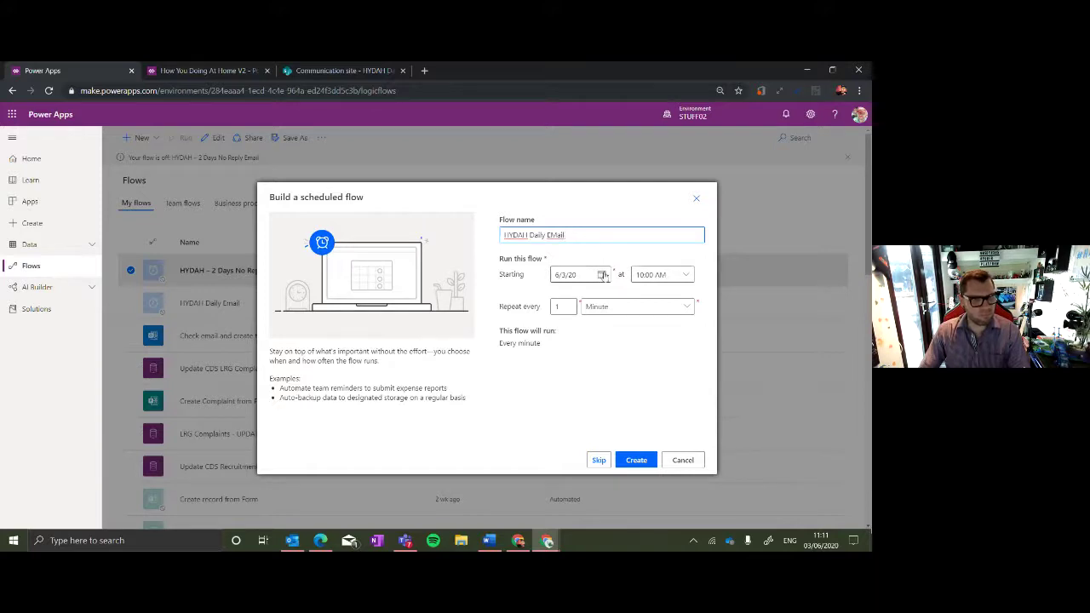
Schedule the flow to repeat every 1 day starting at 09:00 AM and create it.
click(604, 308)
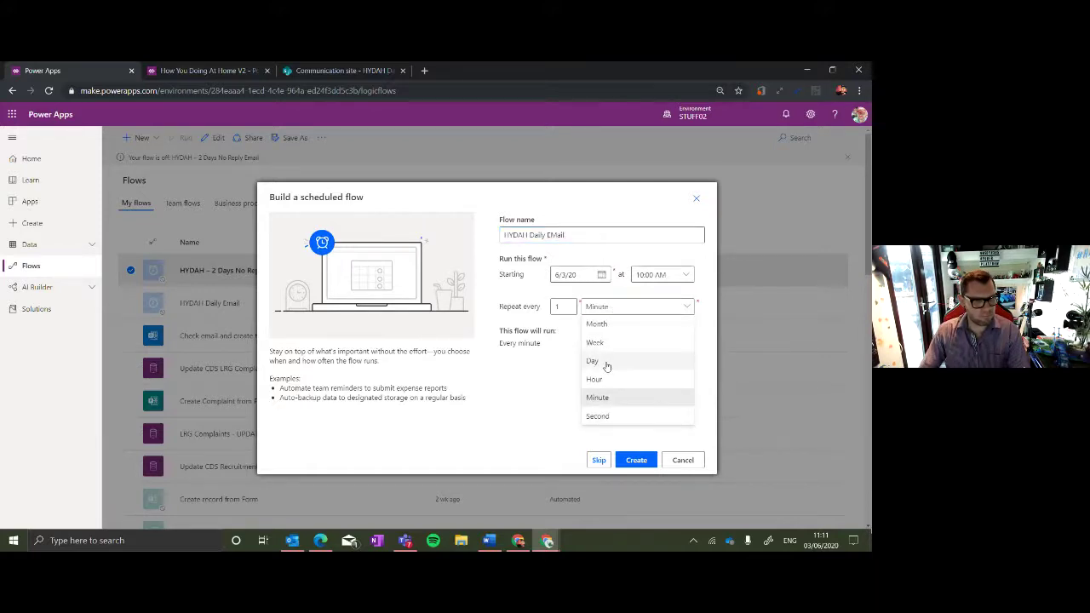
click(607, 363)
click(686, 275)
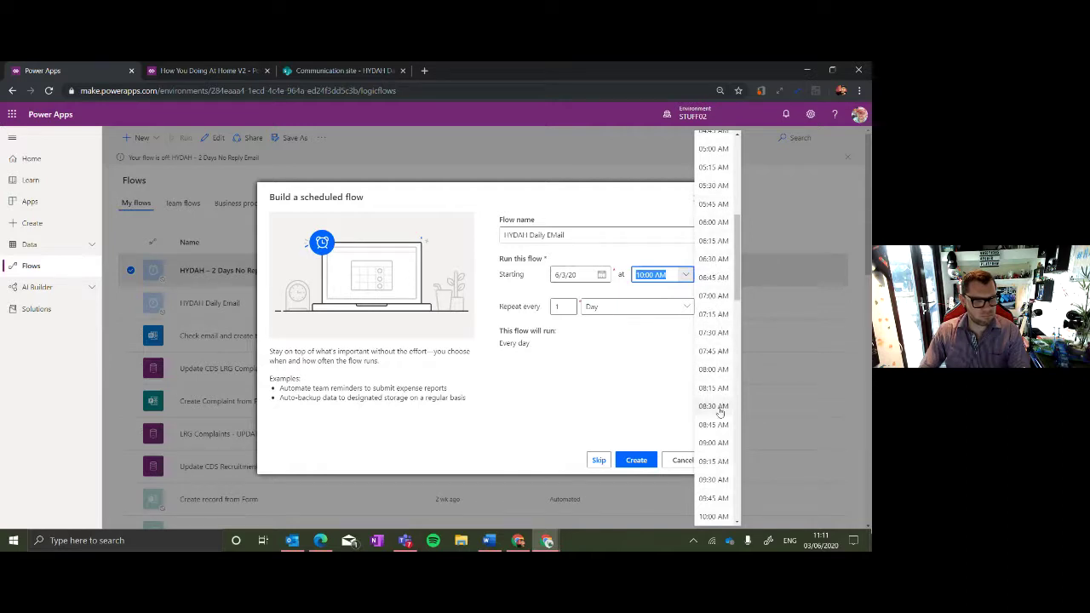
click(716, 443)
click(636, 460)
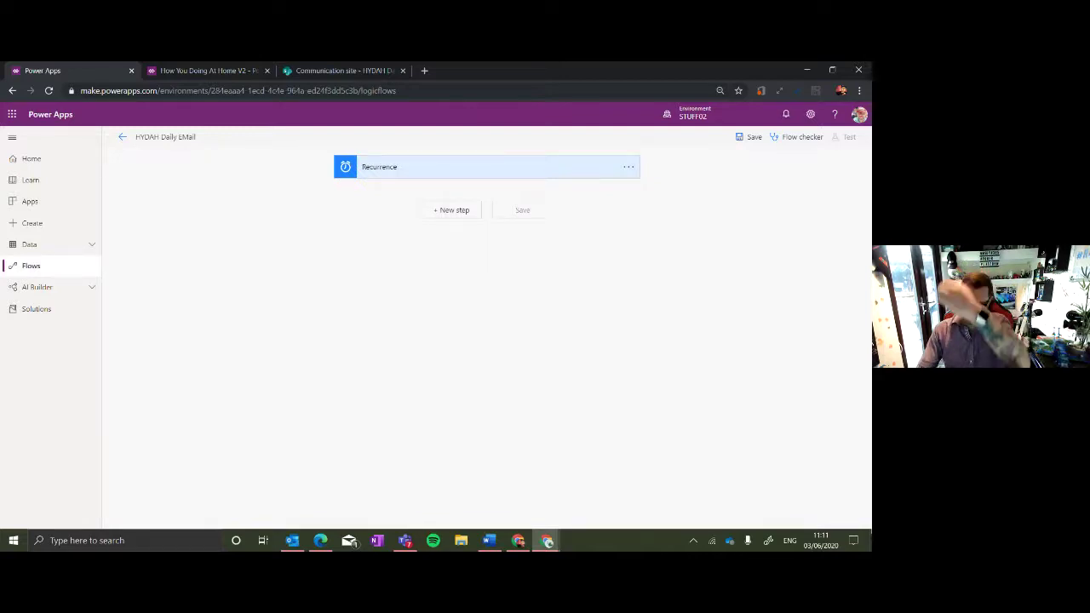
Set the Recurrence trigger's time zone to (UTC+00:00) Dublin, Edinburgh, Lisbon, London.
click(479, 170)
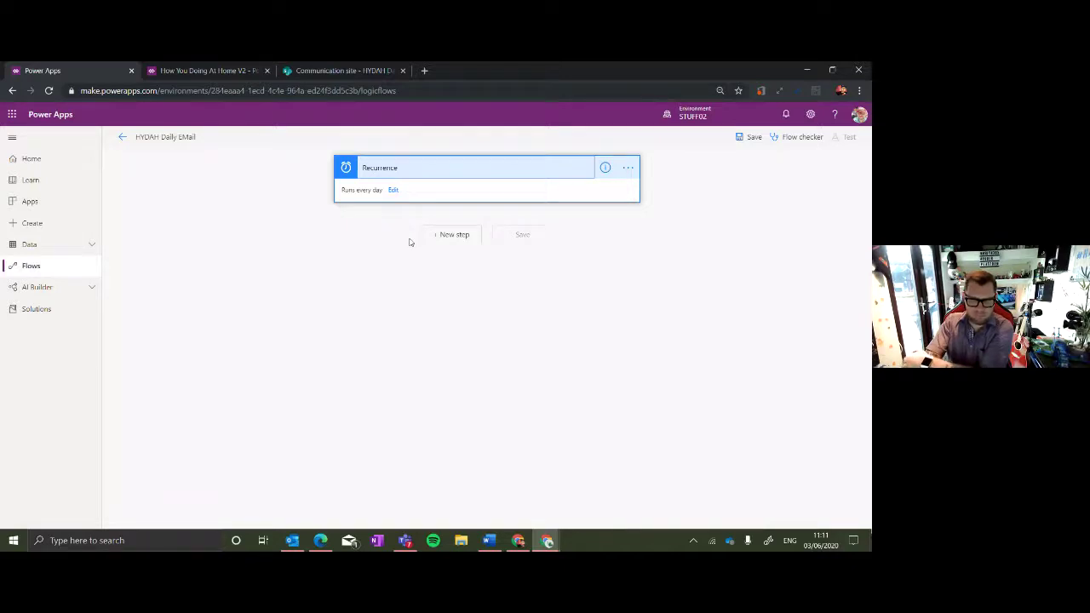
click(393, 190)
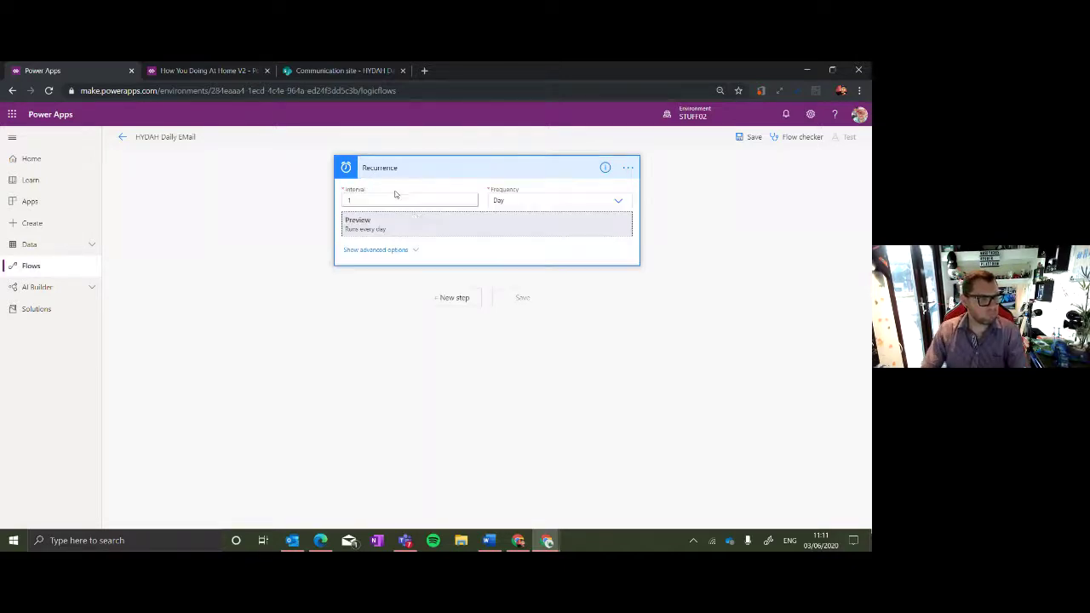
click(407, 252)
click(619, 220)
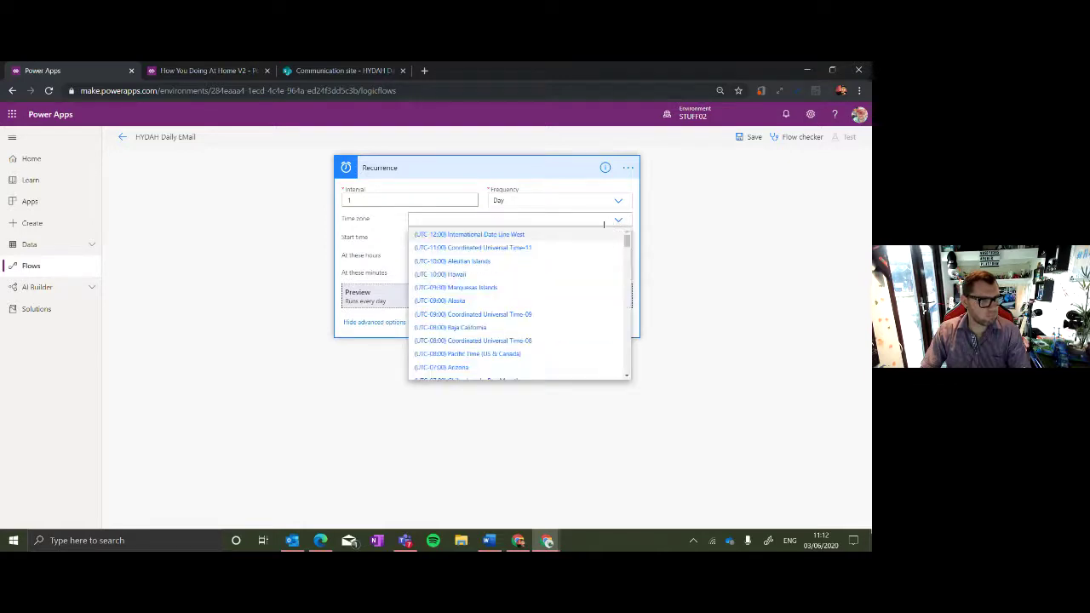
scroll(544, 286, down, 4)
scroll(546, 291, down, 10)
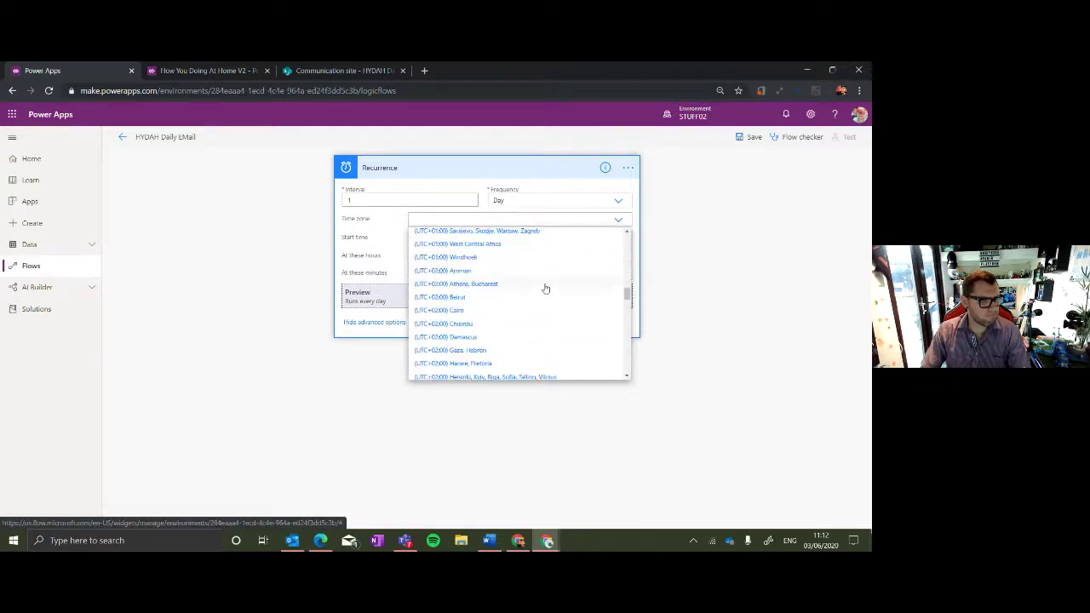
scroll(545, 288, down, 3)
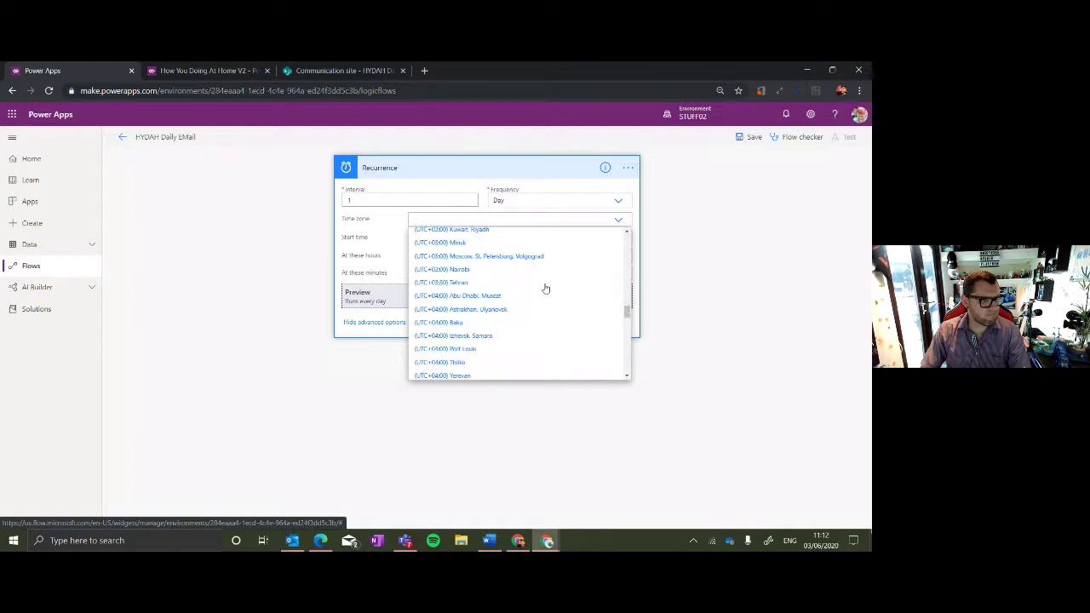
scroll(546, 288, up, 4)
scroll(546, 289, up, 2)
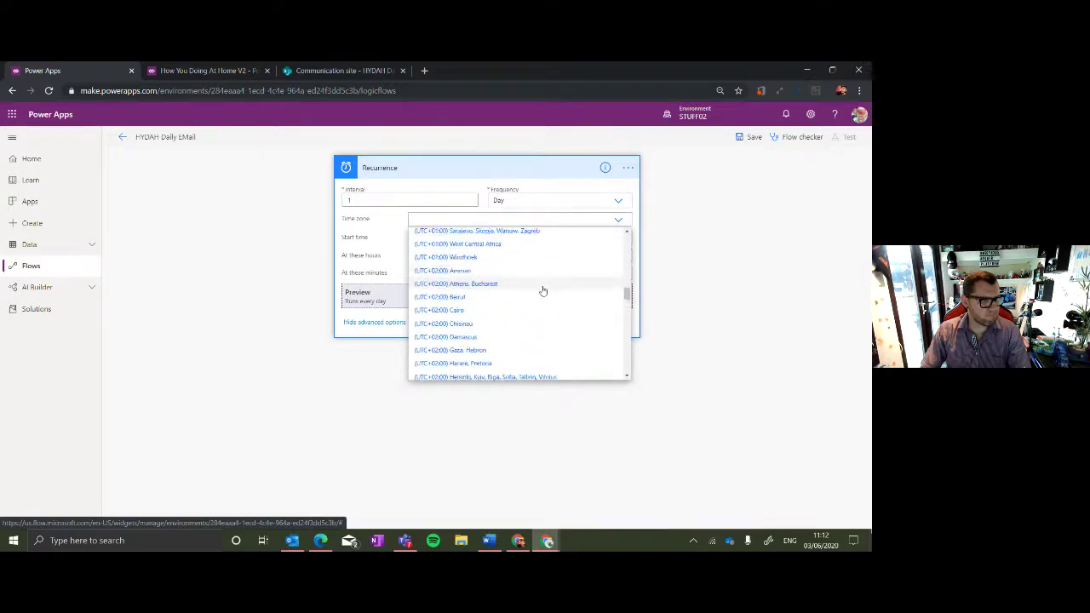
scroll(542, 291, up, 3)
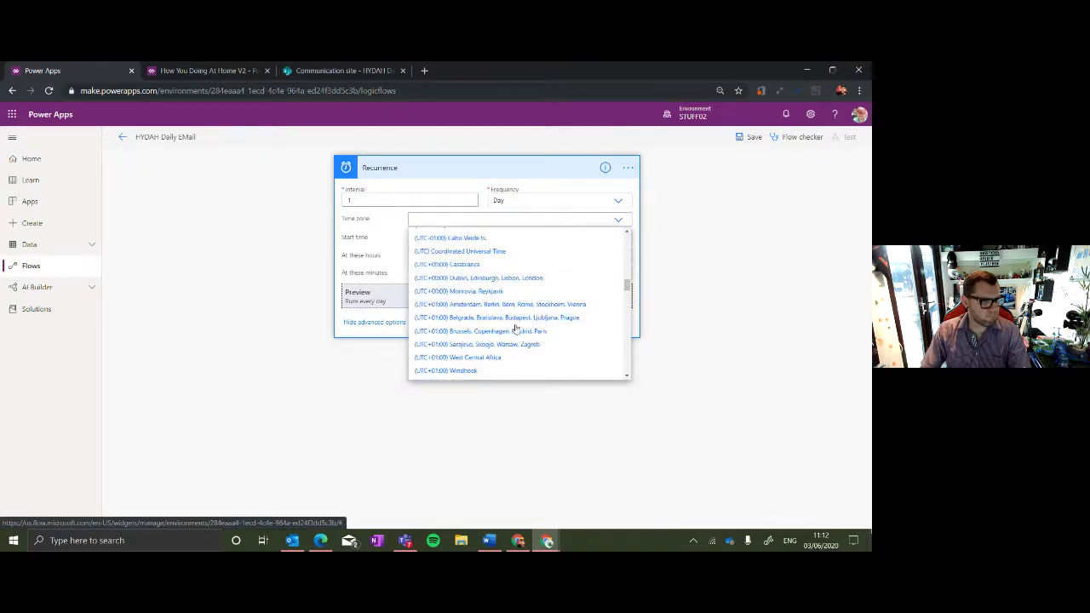
click(509, 279)
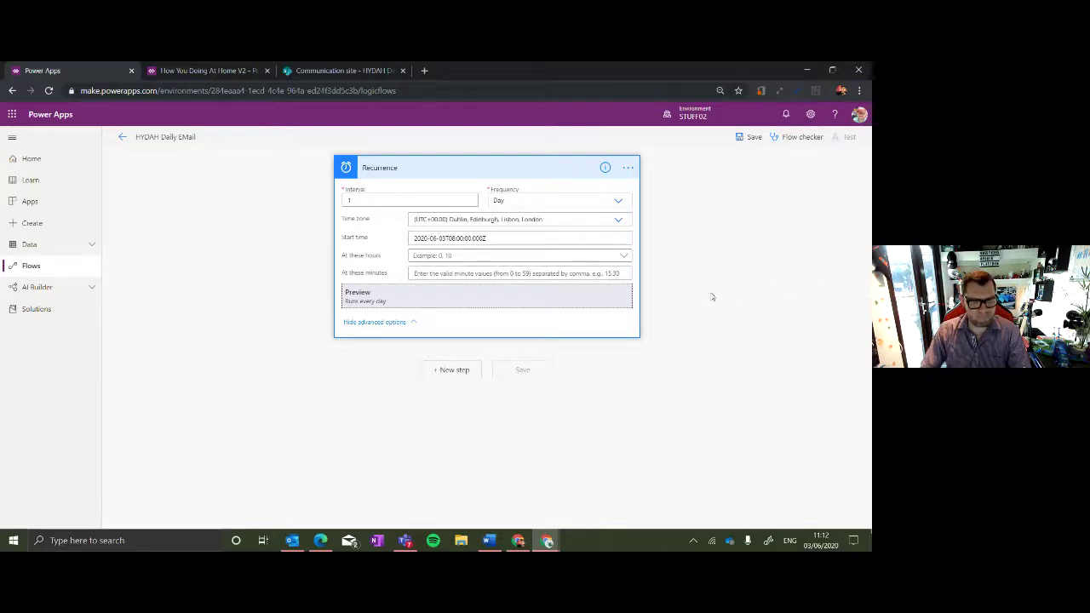
Set the Recurrence trigger to run at hour 9.
click(528, 257)
scroll(443, 348, down, 2)
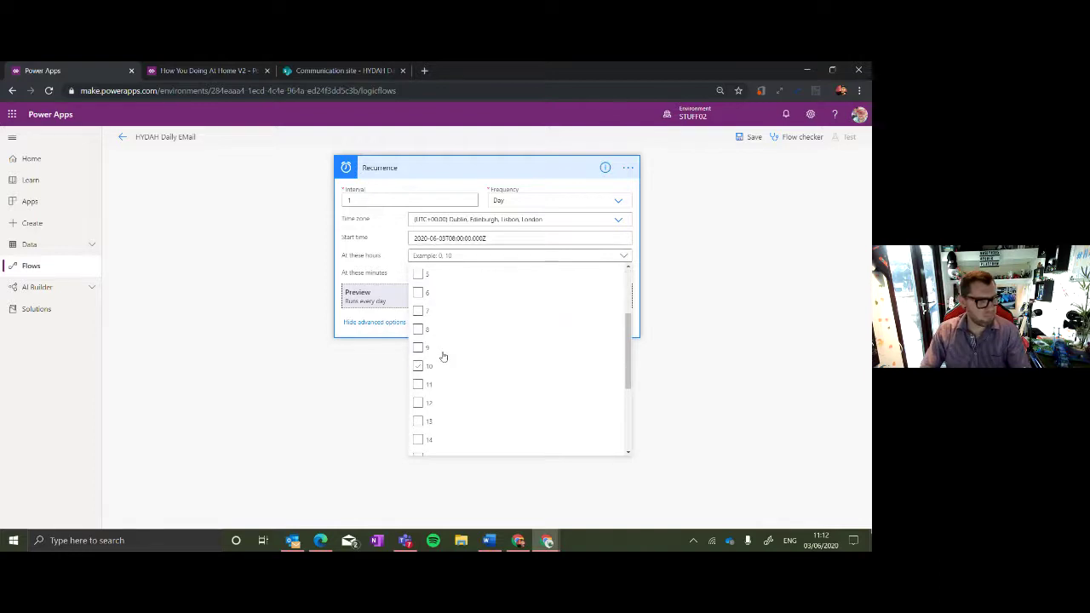
click(418, 348)
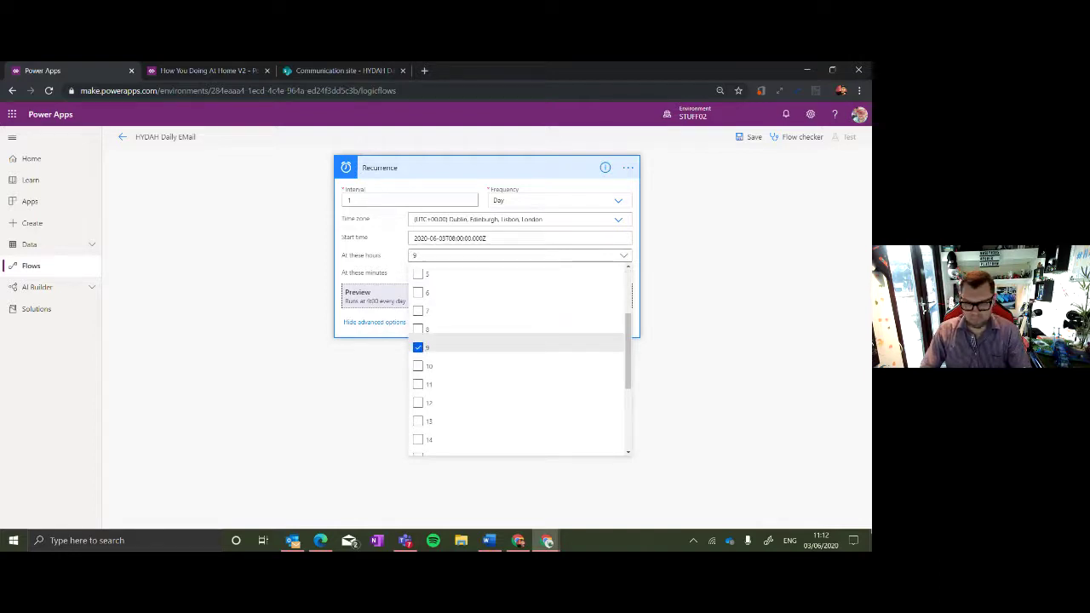
key(alt+Tab)
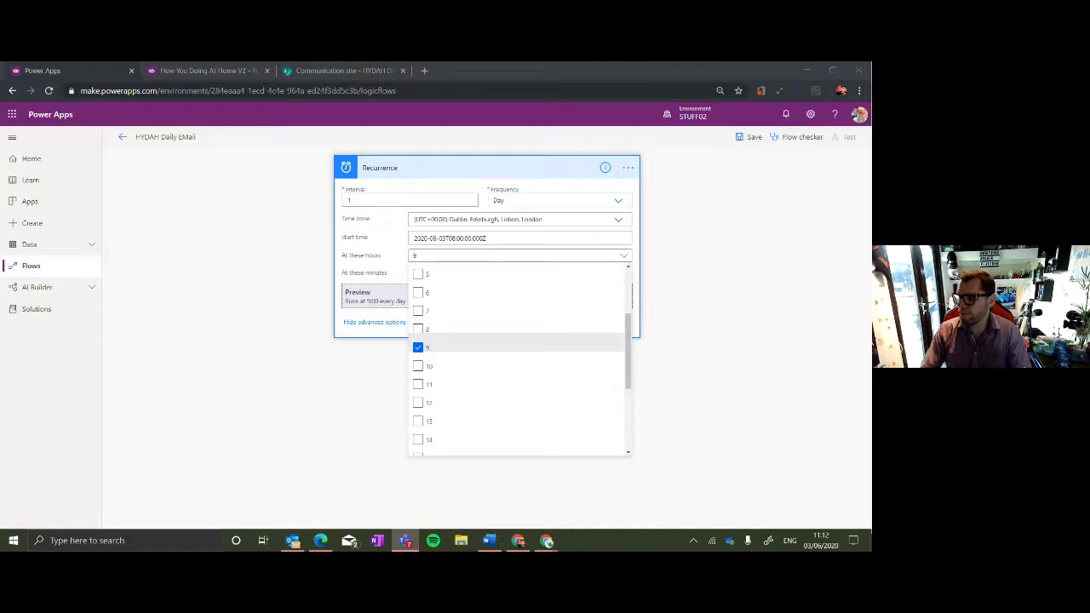
key(alt+Tab)
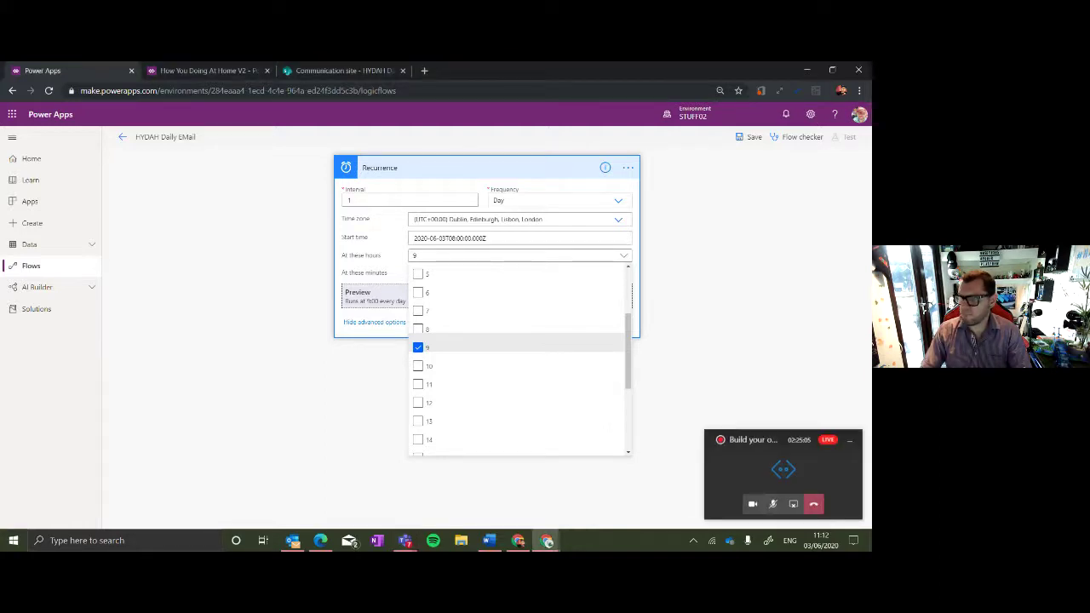
click(850, 442)
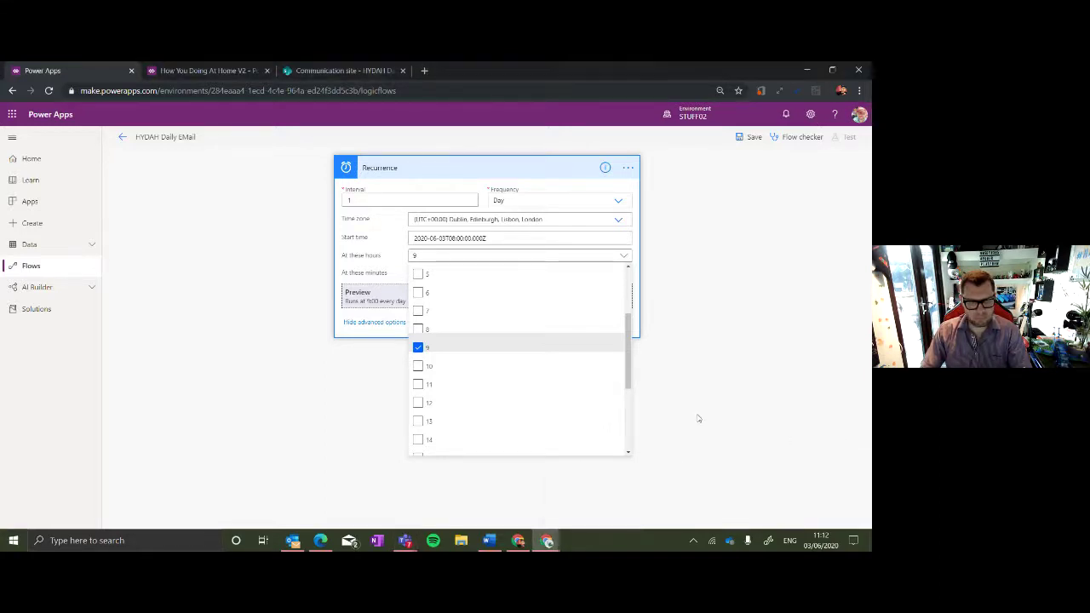
Review the Recurrence trigger's advanced schedule settings and collapse them.
click(370, 330)
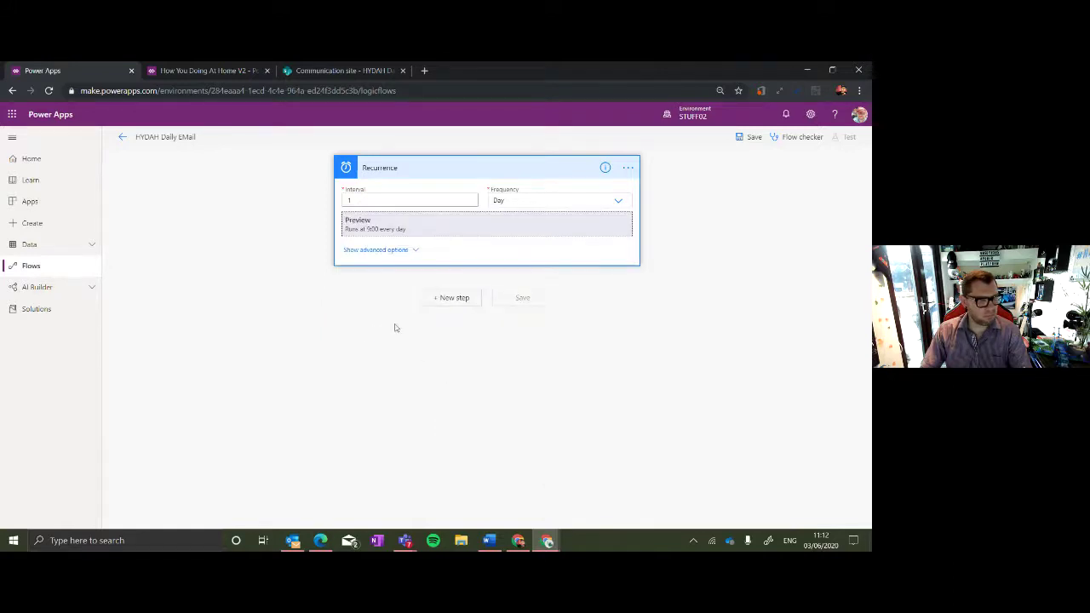
click(394, 250)
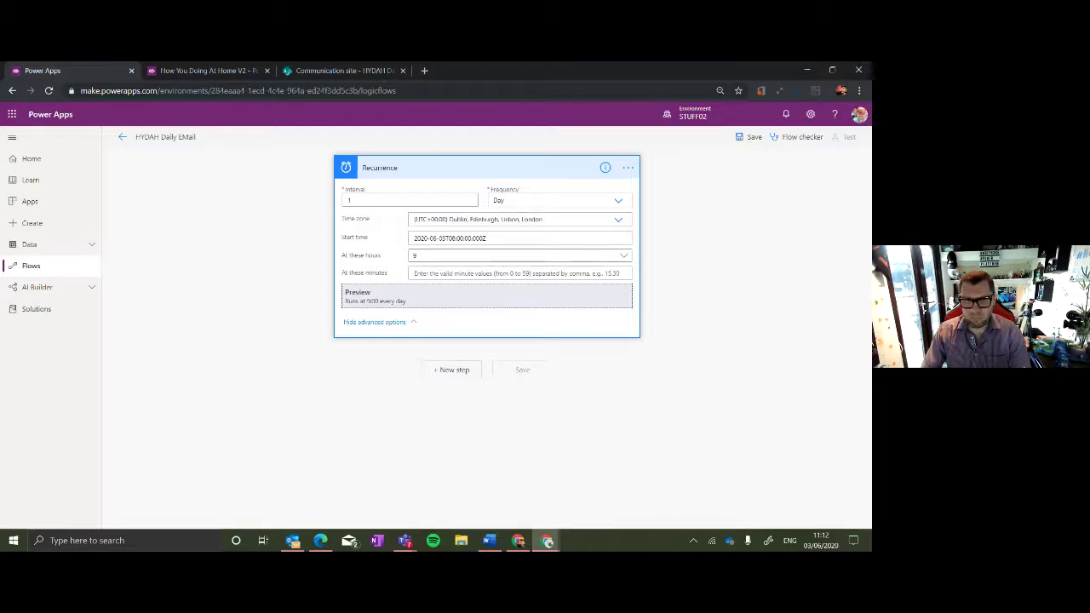
click(414, 322)
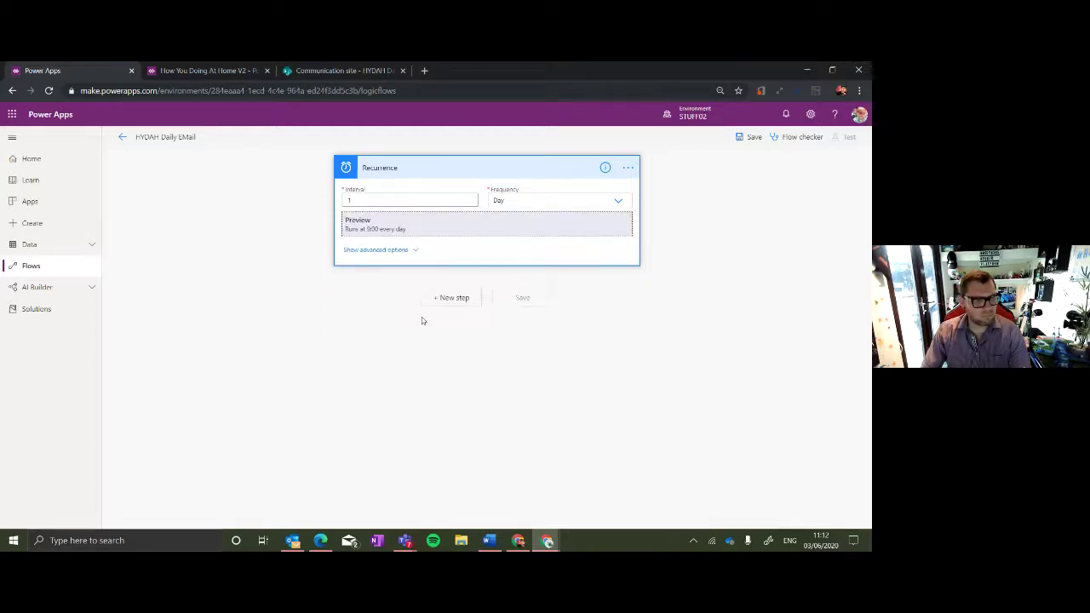
Add a Condition action after the Recurrence trigger and set its first value to the expression dayOfWeek(utcNow()).
click(466, 302)
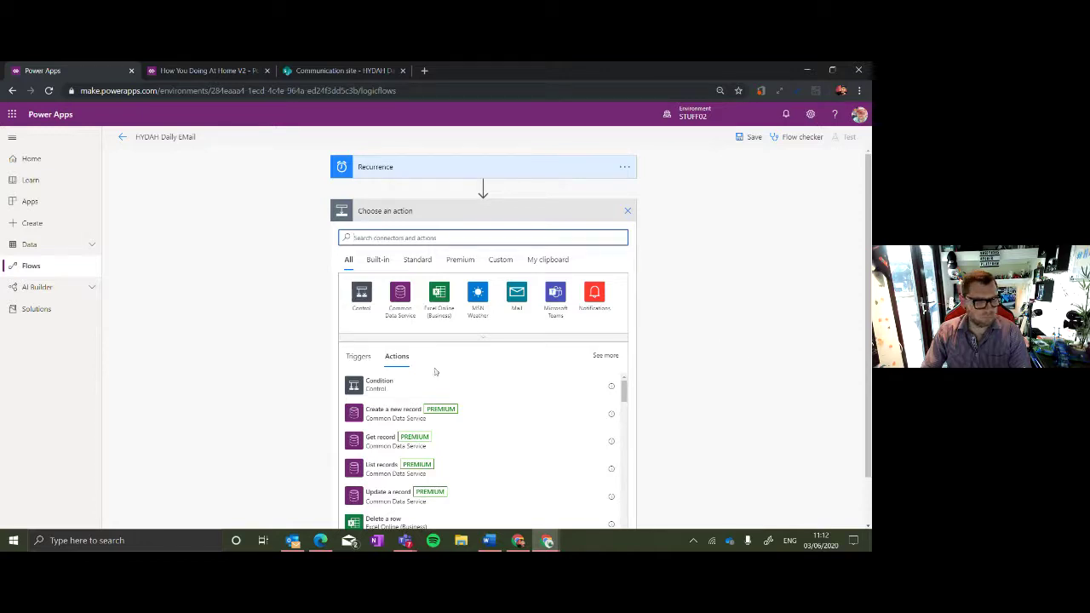
click(380, 384)
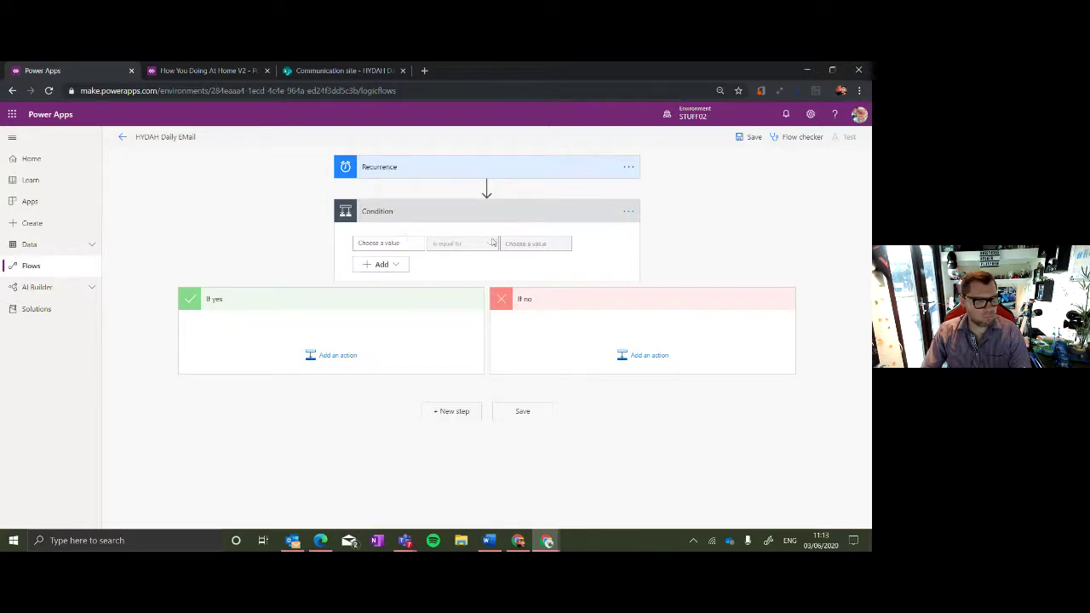
click(409, 246)
click(540, 269)
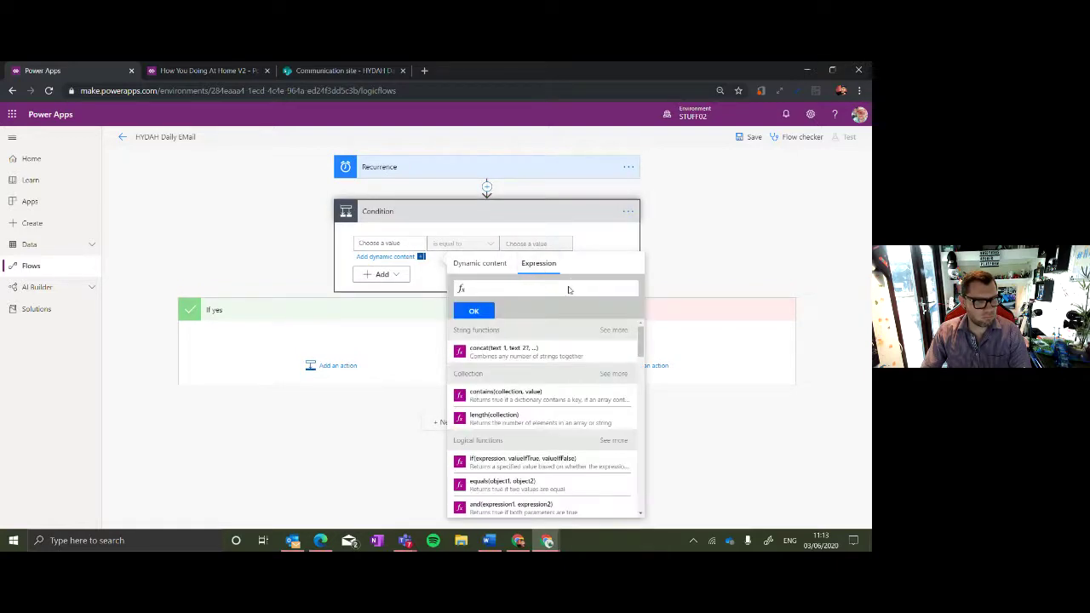
click(569, 286)
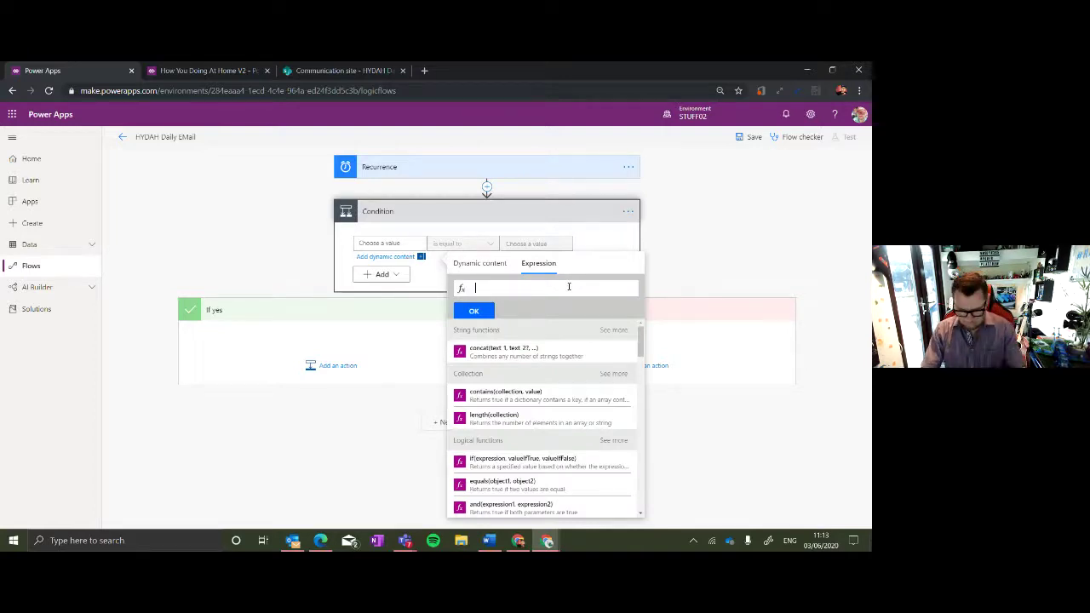
text(day)
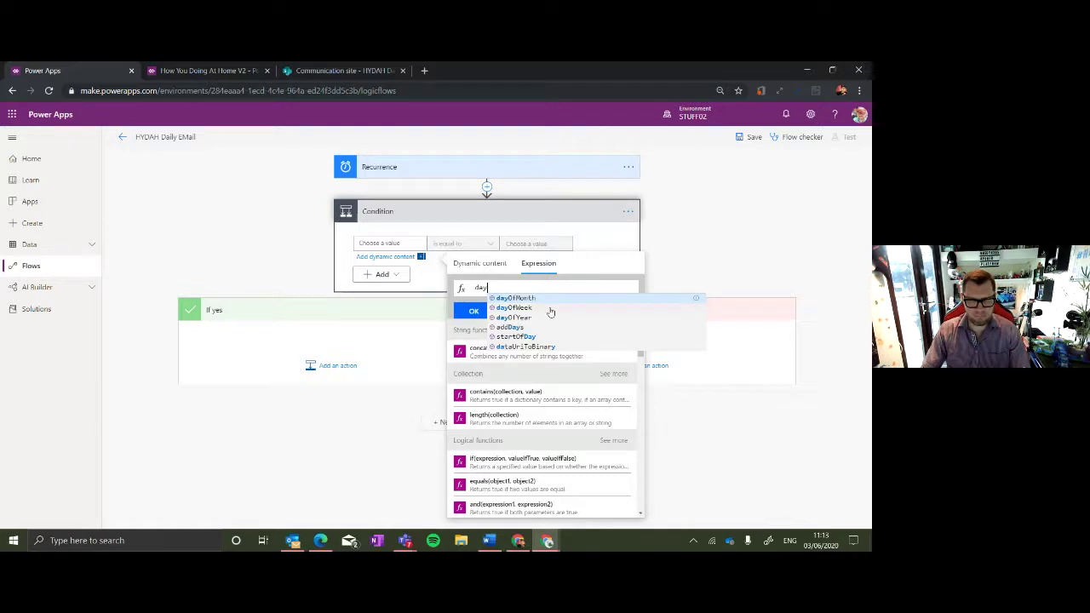
click(517, 309)
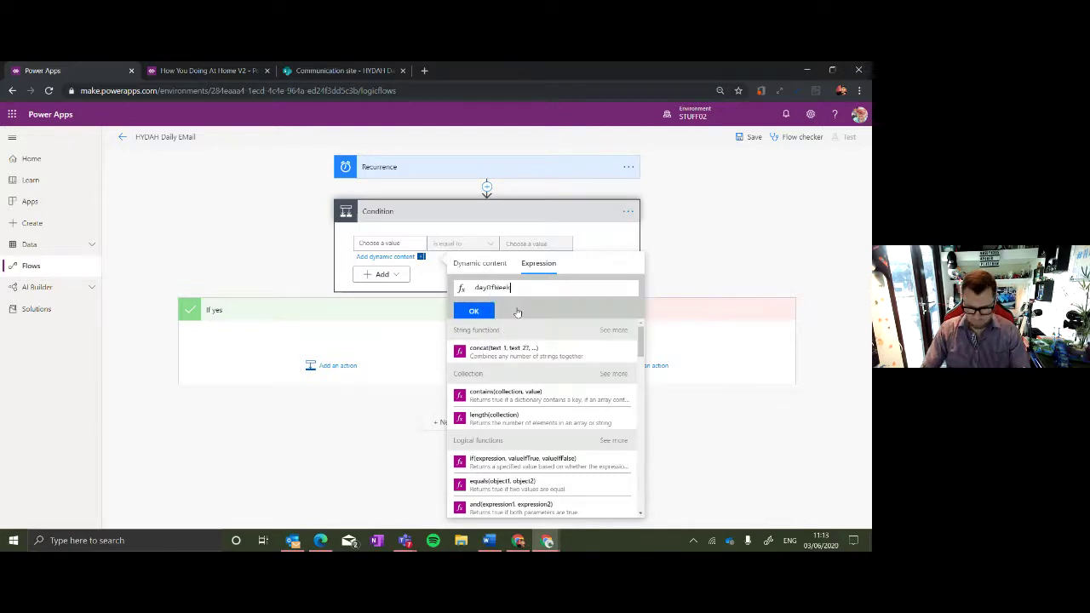
text((utc)
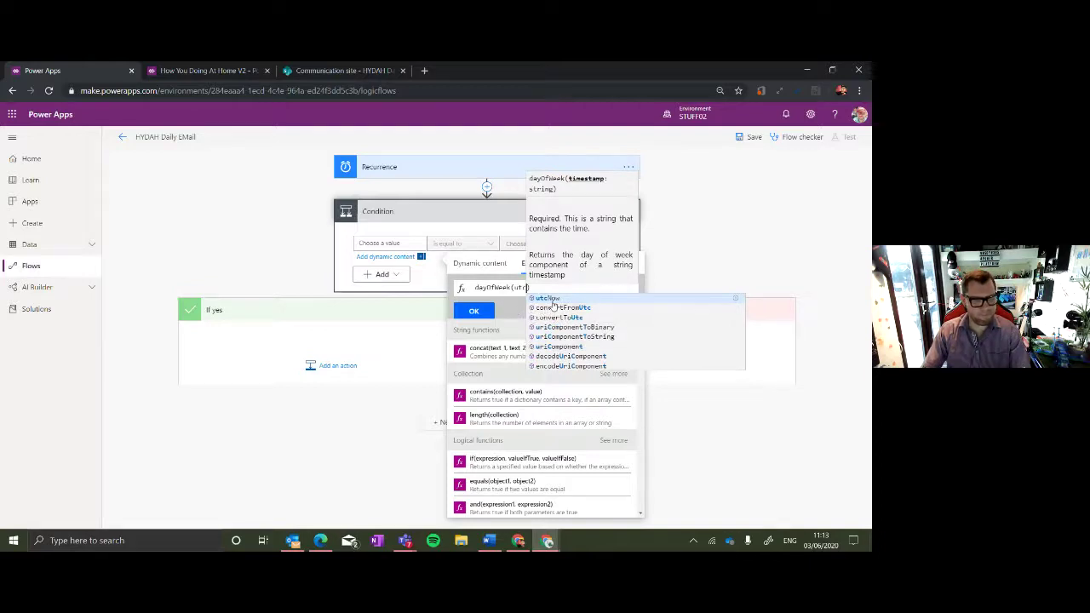
click(554, 298)
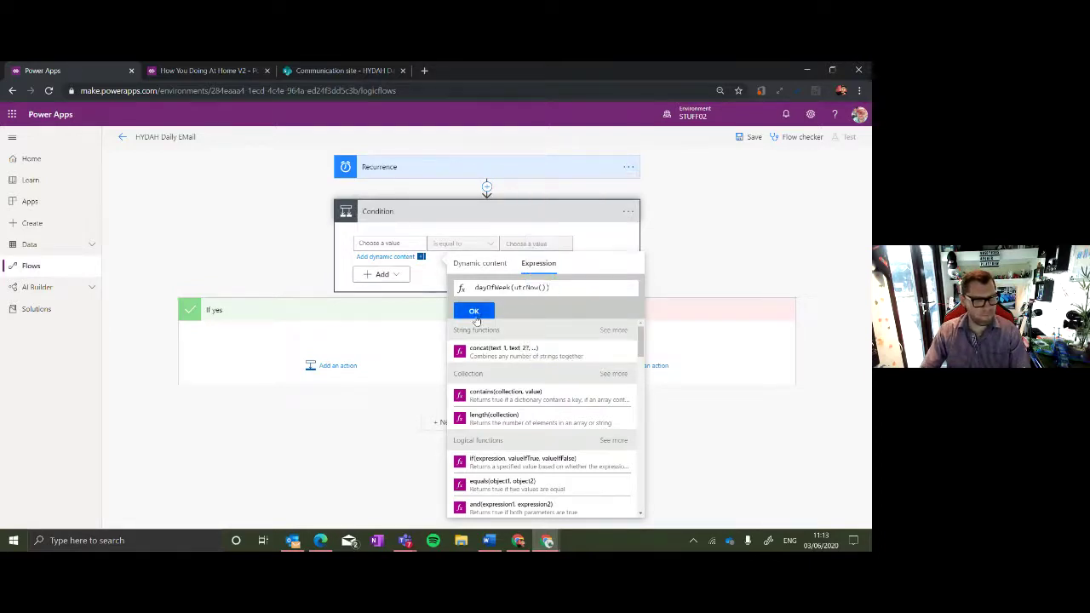
click(474, 312)
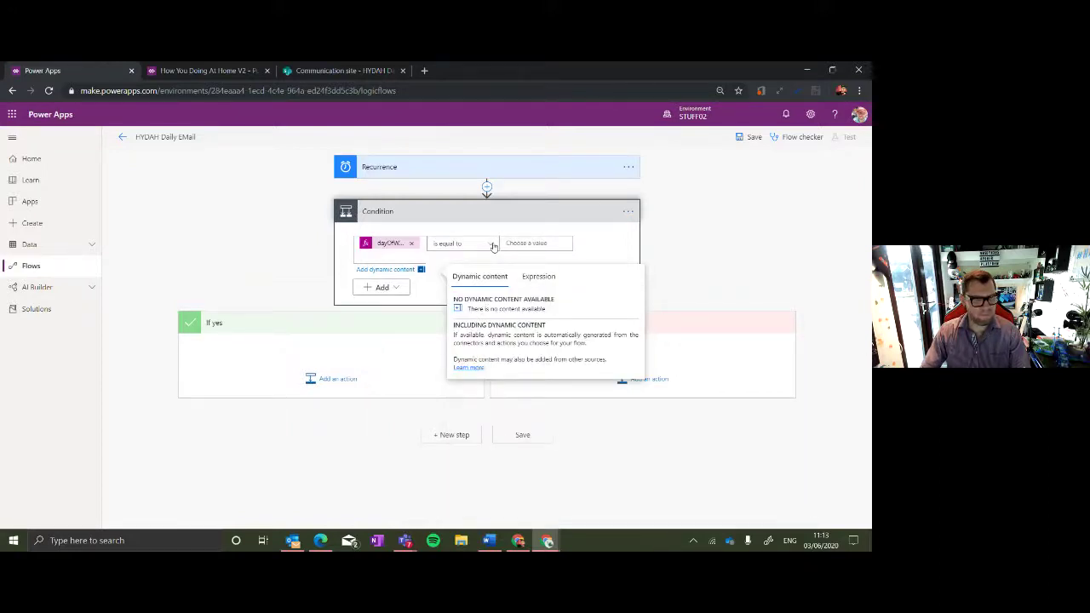
Complete the condition's day-of-week comparison as is greater than or equal to 1.
click(493, 246)
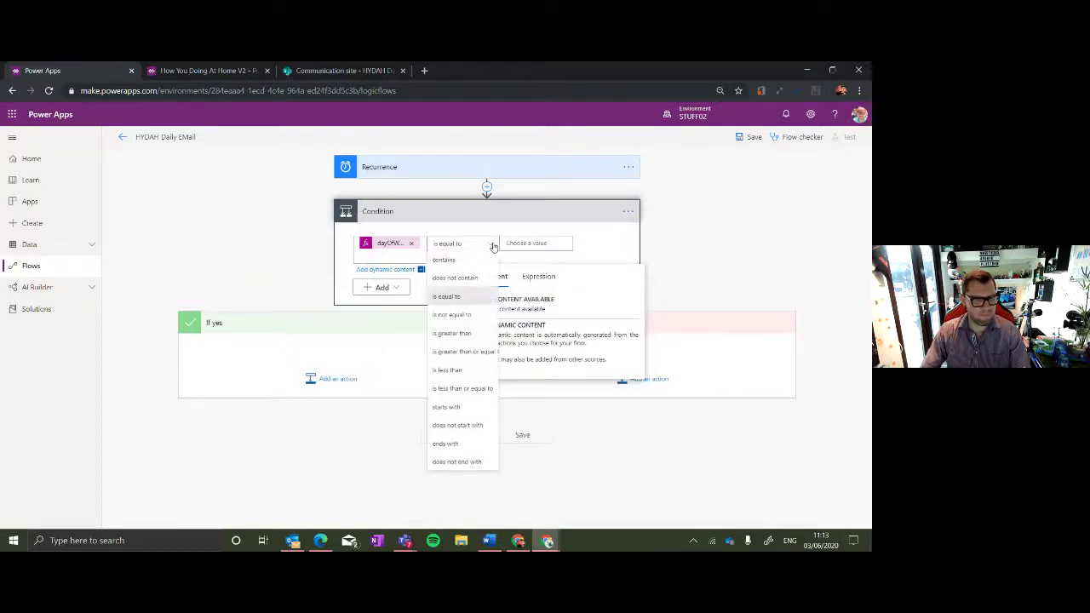
click(467, 352)
click(558, 244)
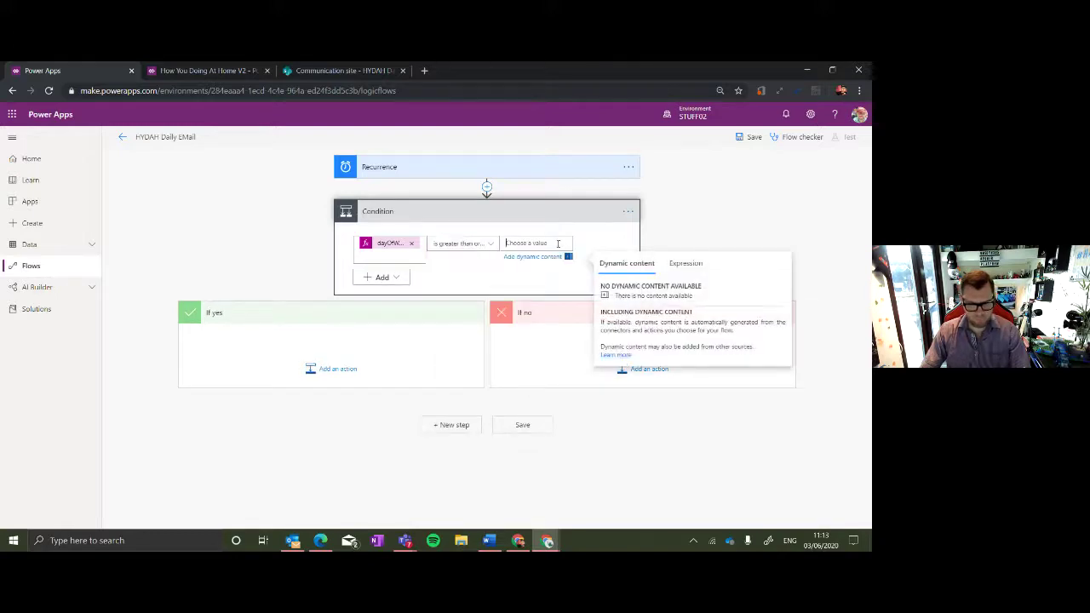
text(1)
Add a second row to the condition and open the expression editor for its first value.
click(402, 277)
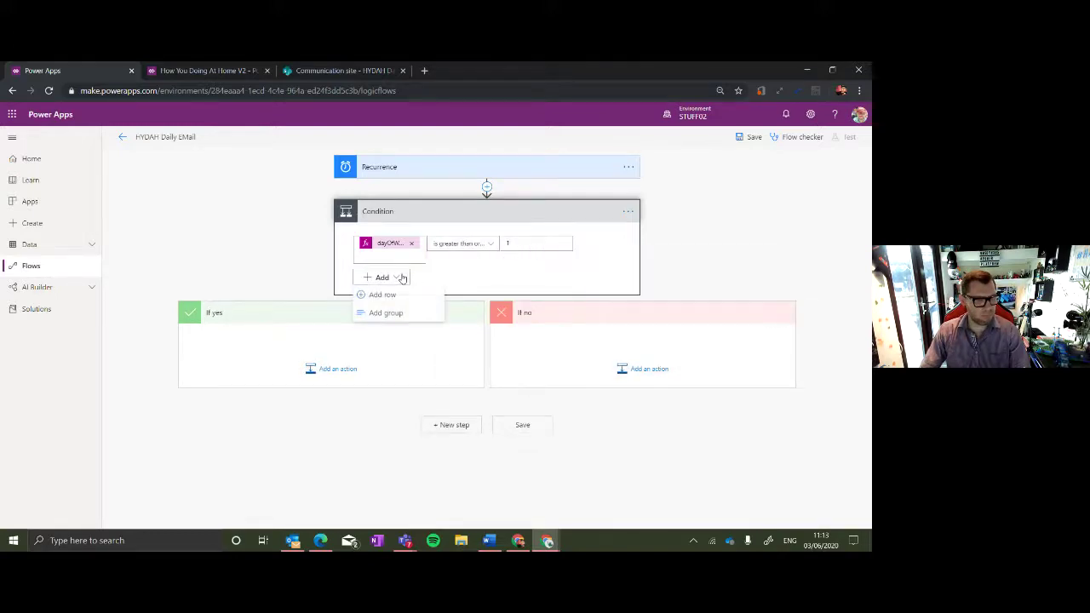
click(387, 295)
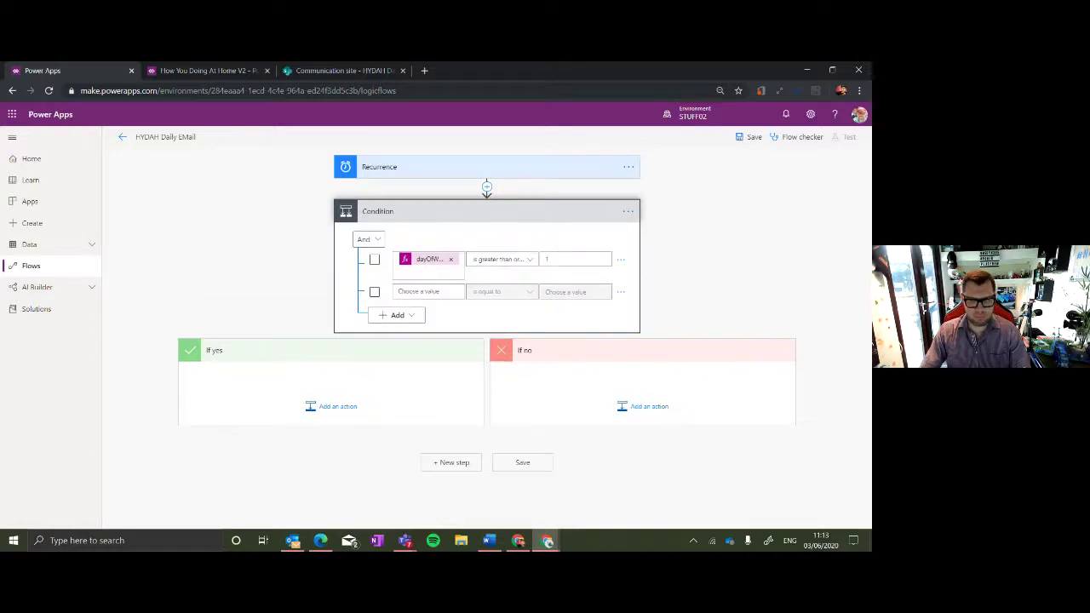
click(422, 291)
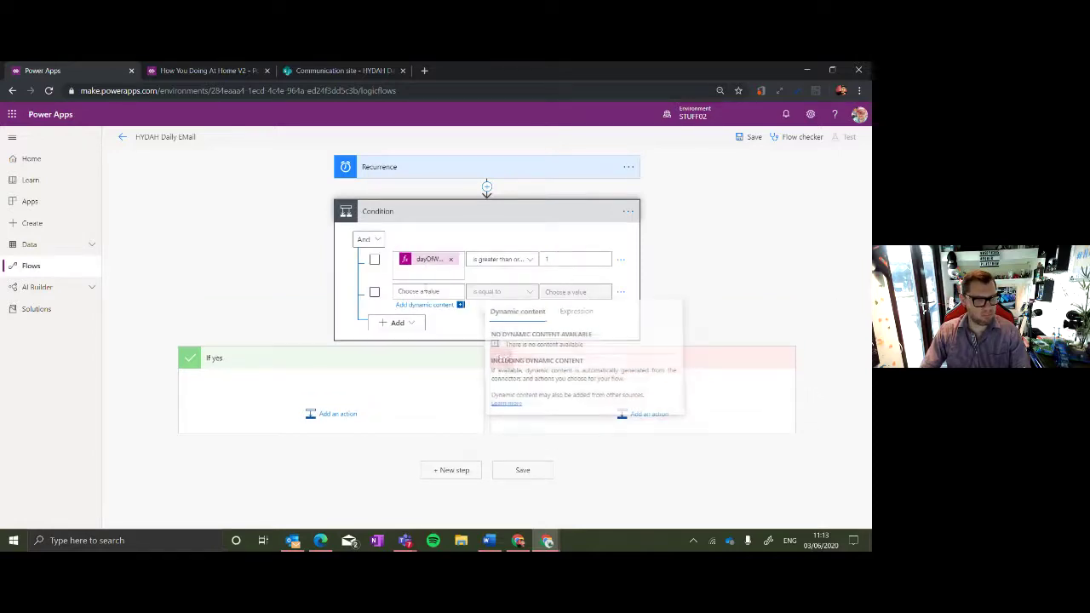
click(578, 311)
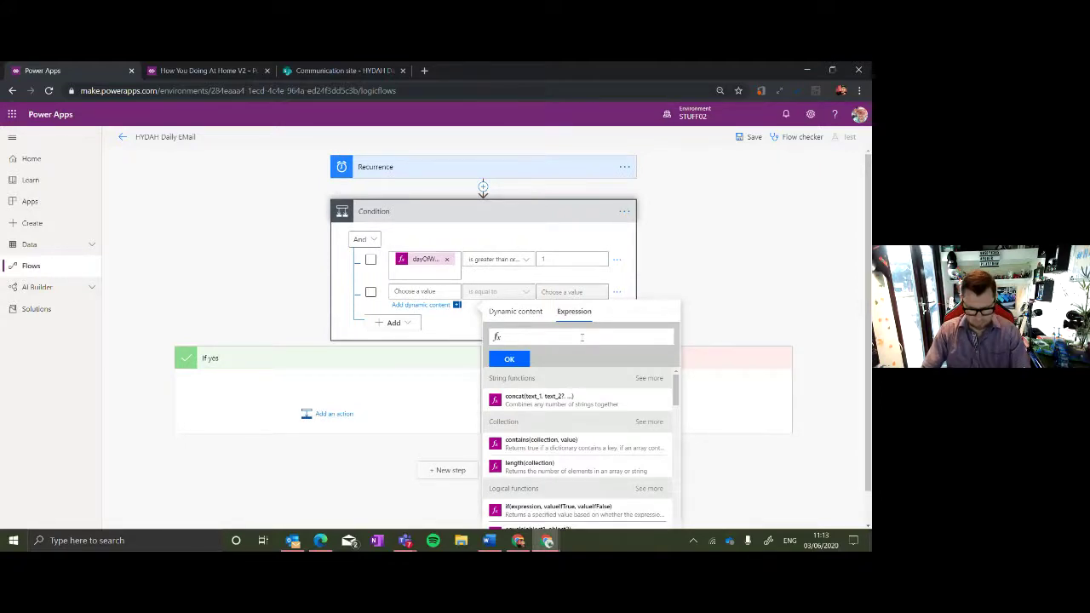
Enter the expression dayOfWeek(utcNow()) as the left-hand value of the condition's second row.
text(dayof)
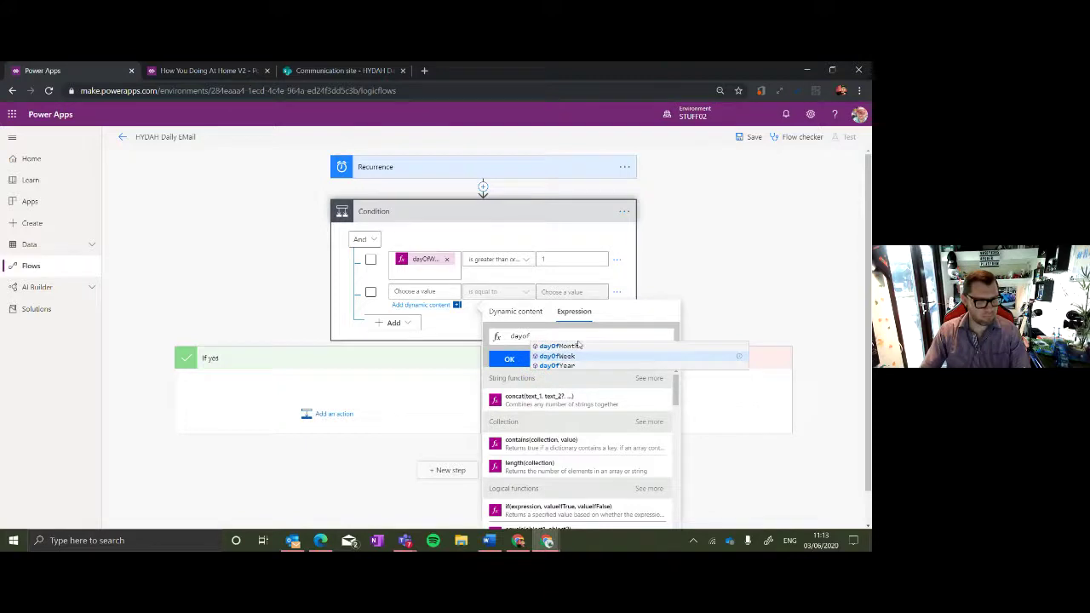
click(582, 358)
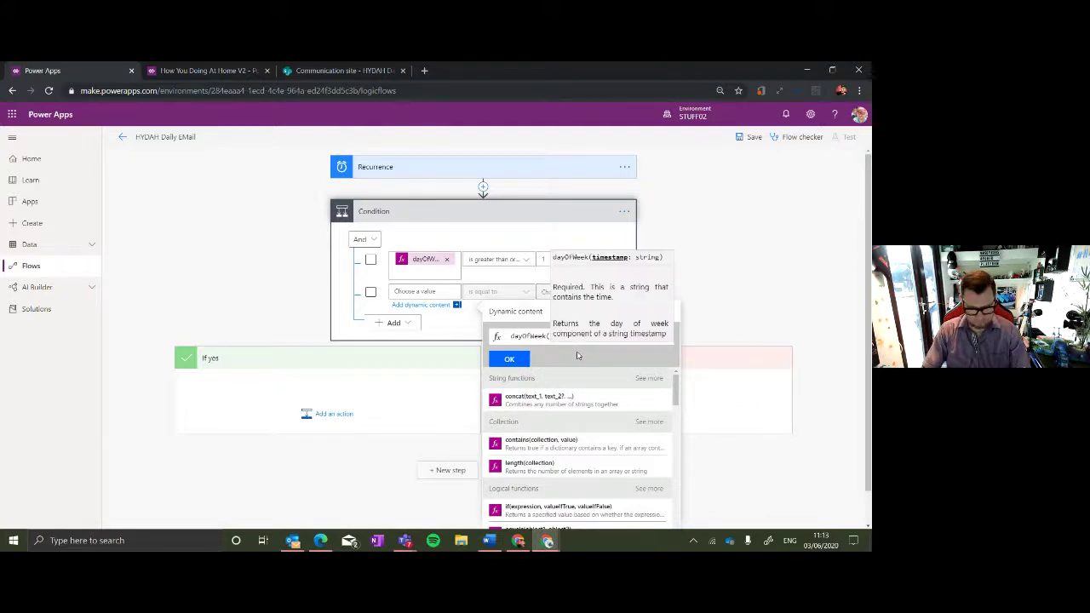
text(Utc)
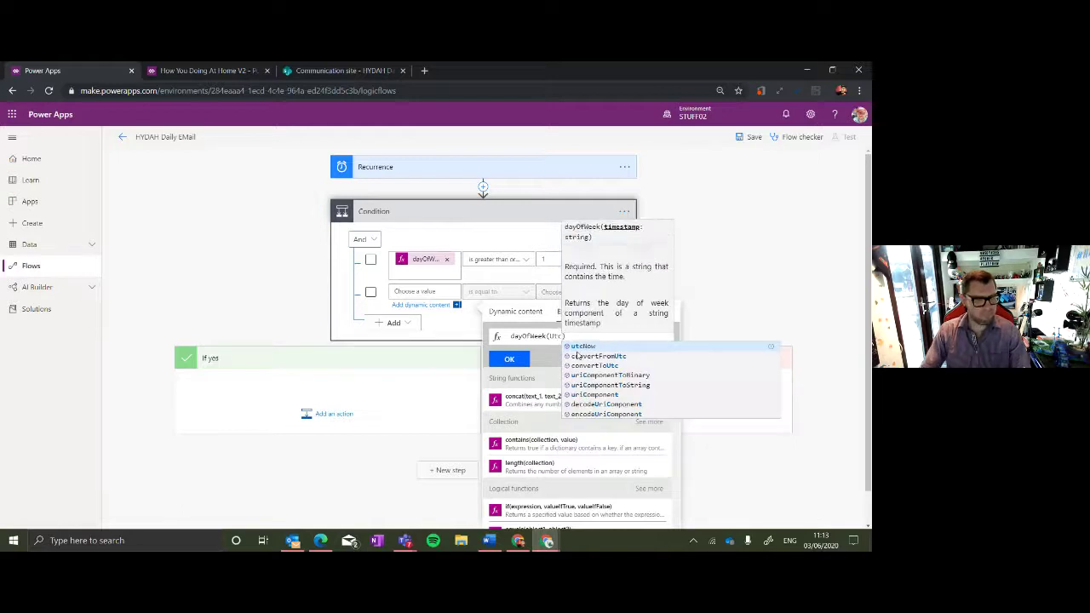
click(583, 348)
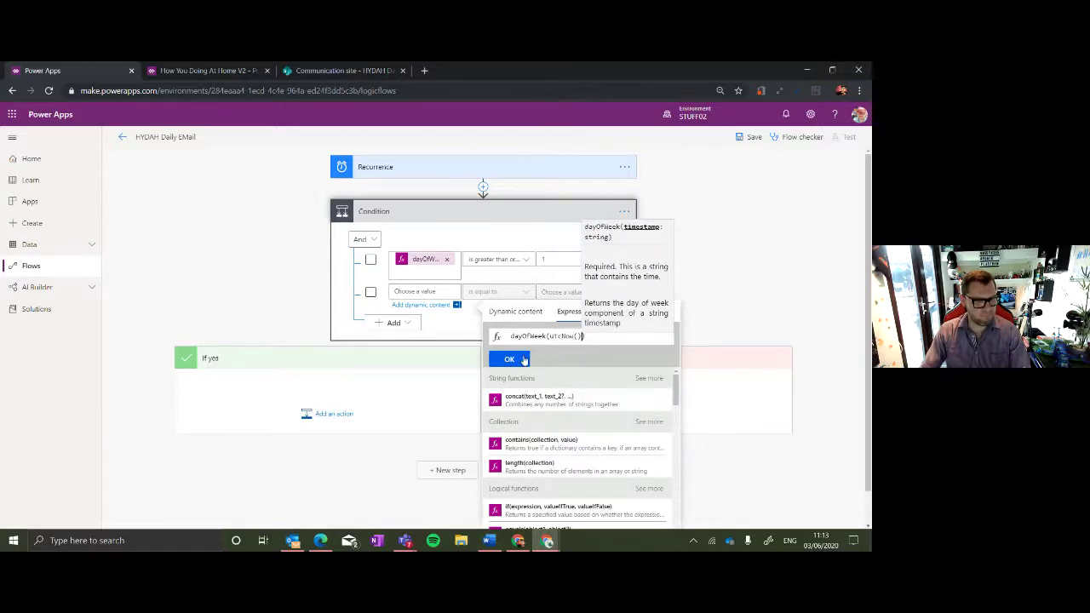
click(518, 358)
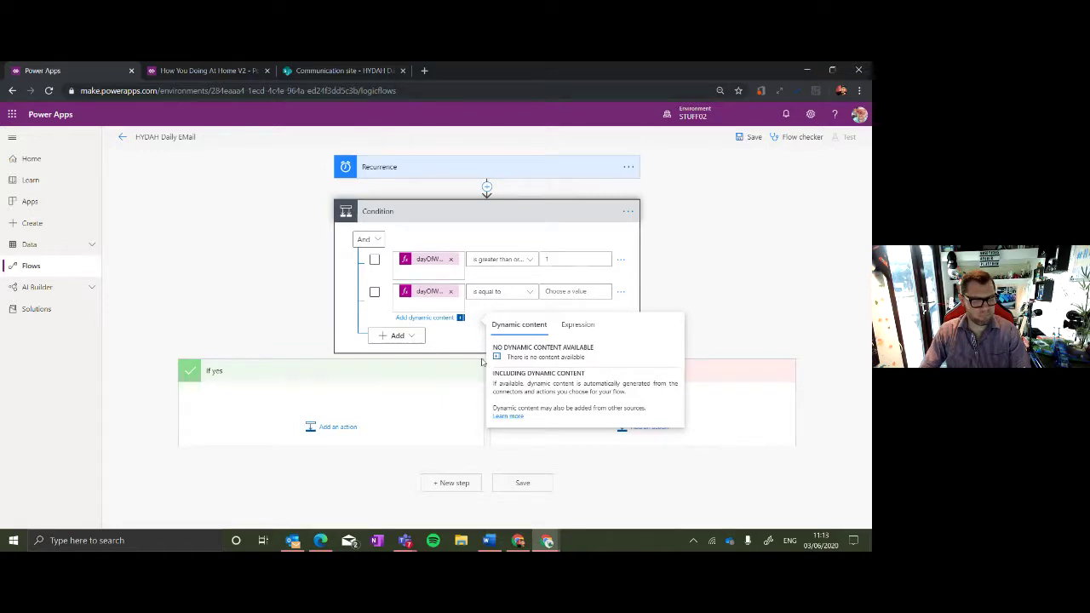
Add a SharePoint Get items action to the If yes branch.
click(332, 428)
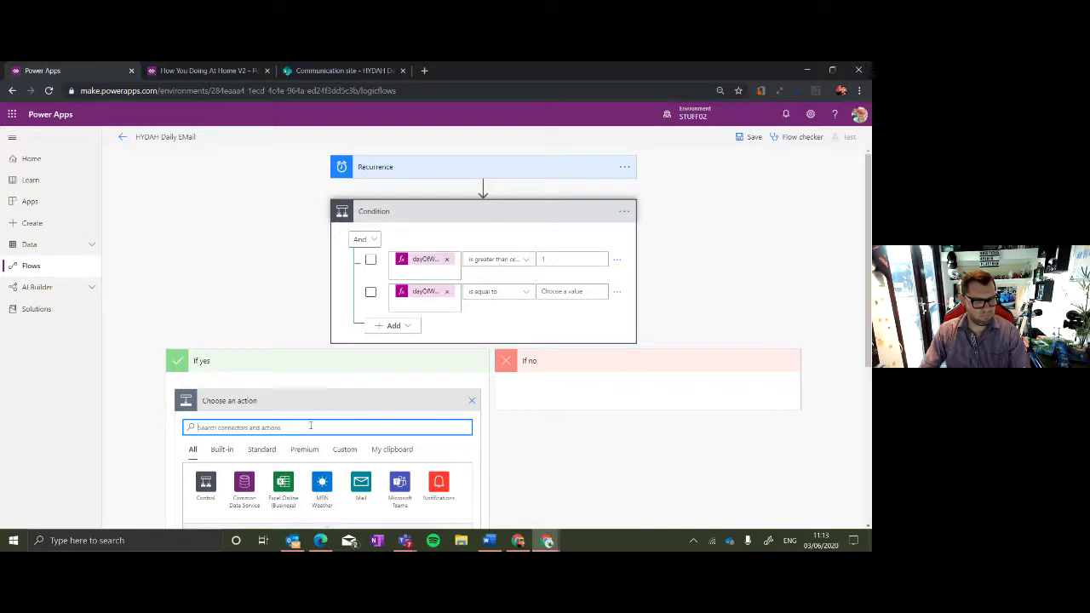
text(sharepoint)
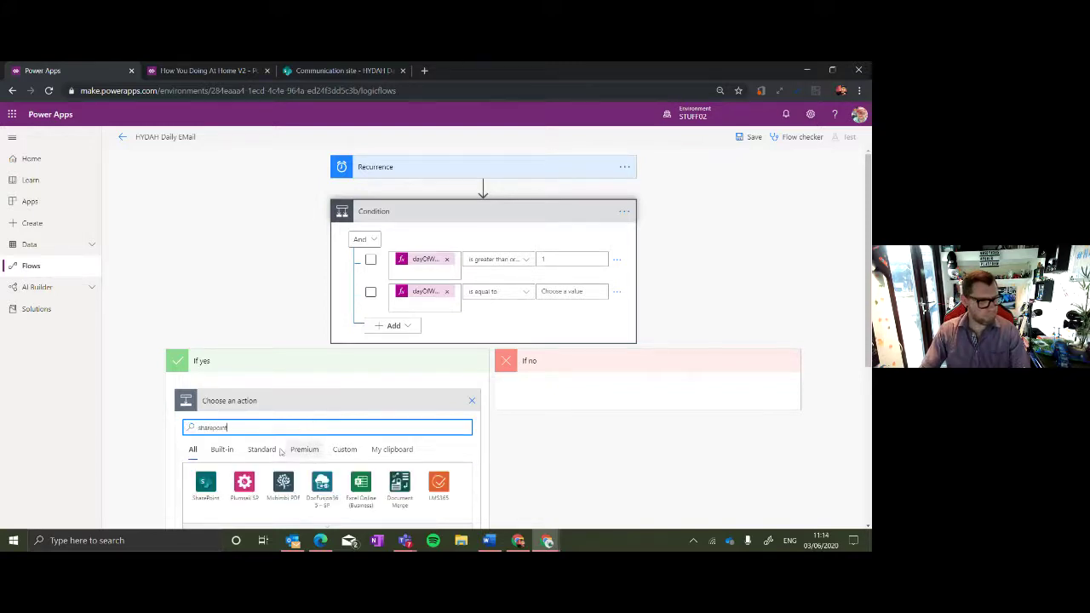
click(206, 483)
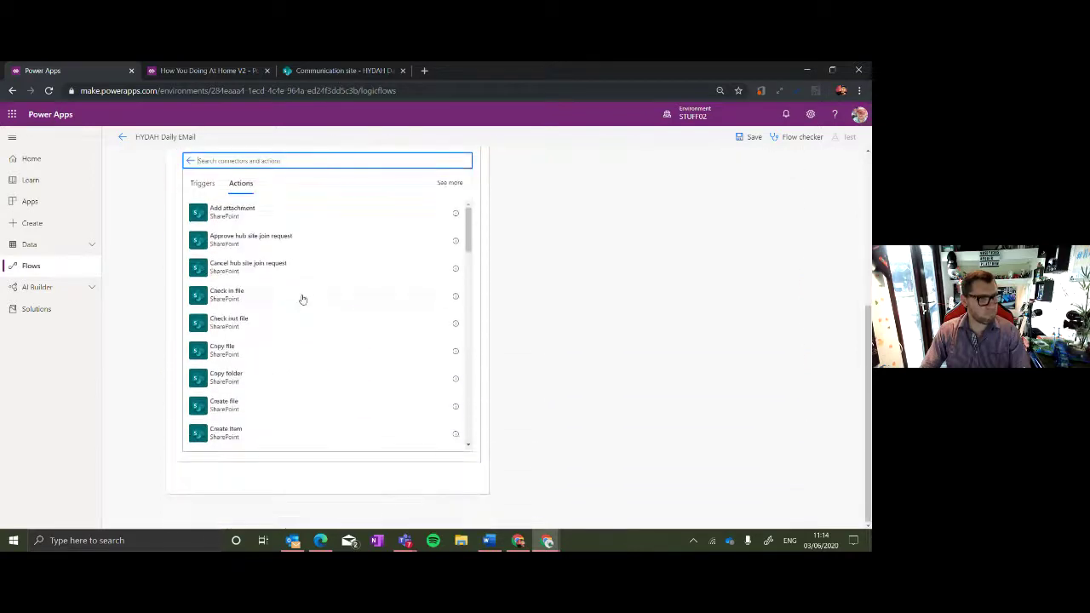
text(get)
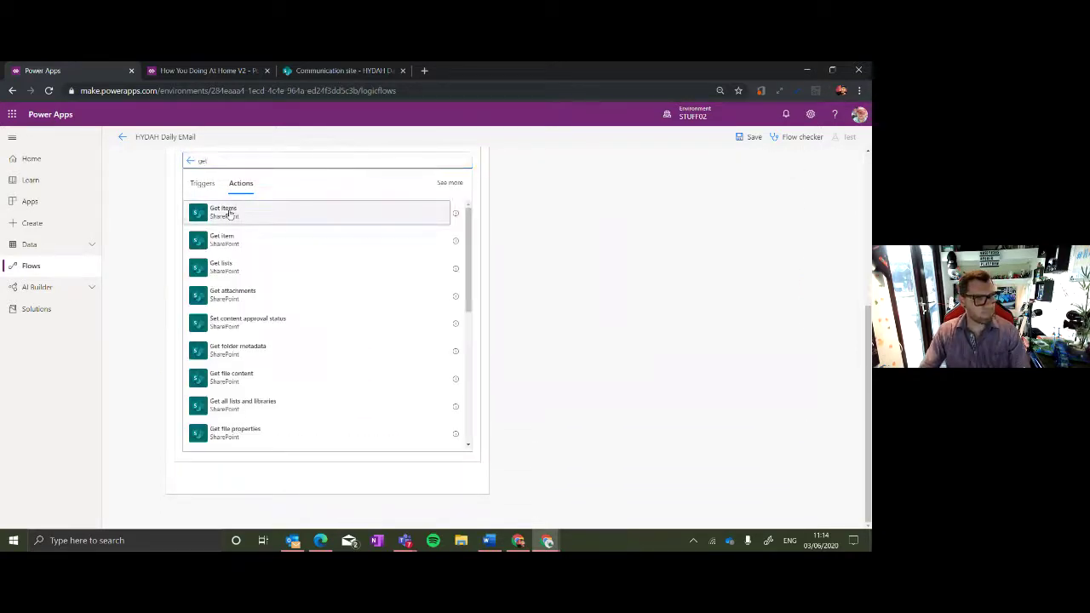
click(228, 214)
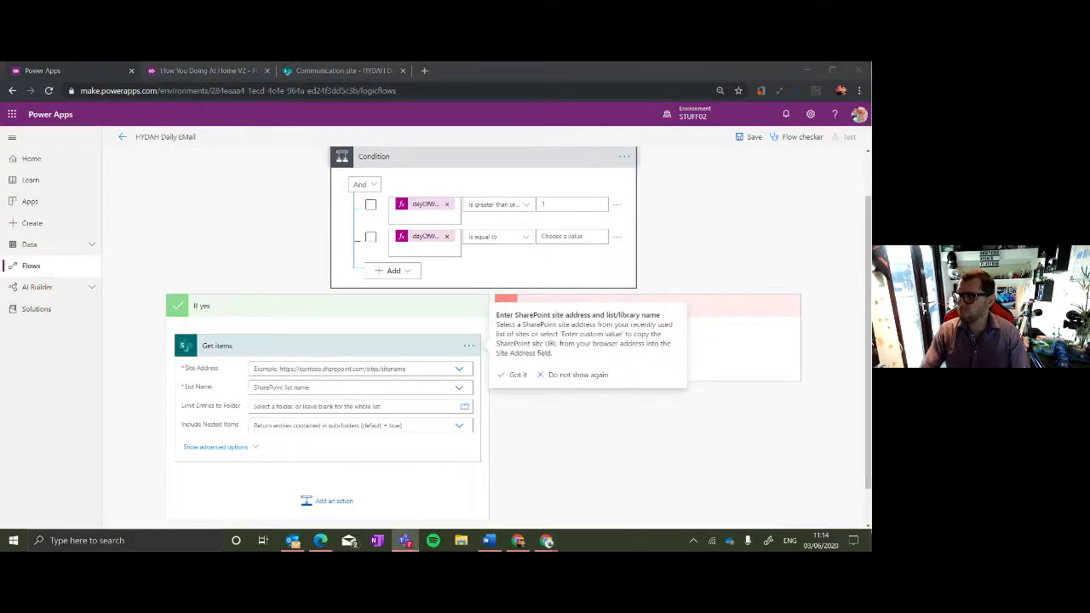
key(alt+Tab)
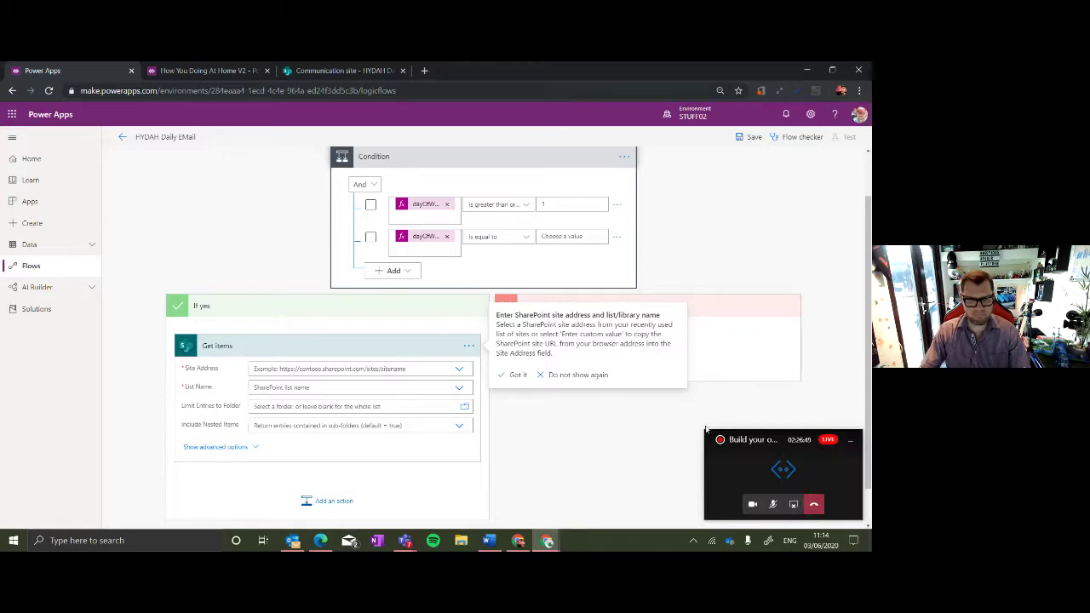
click(707, 432)
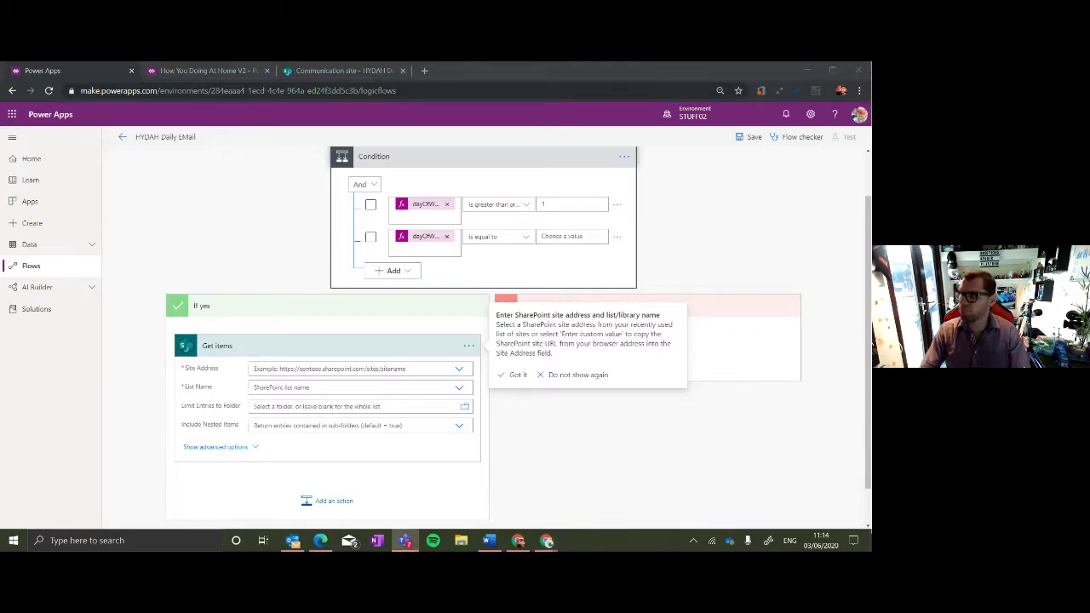
key(alt+Tab)
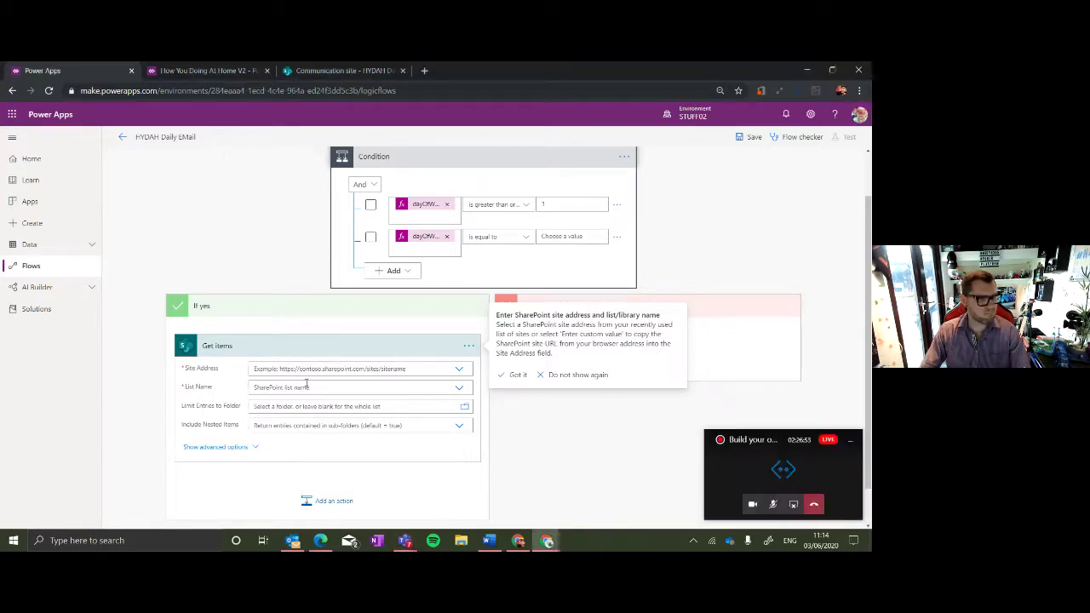
Point the Get items action to the root Communication site and the HYDAH Users list.
click(458, 370)
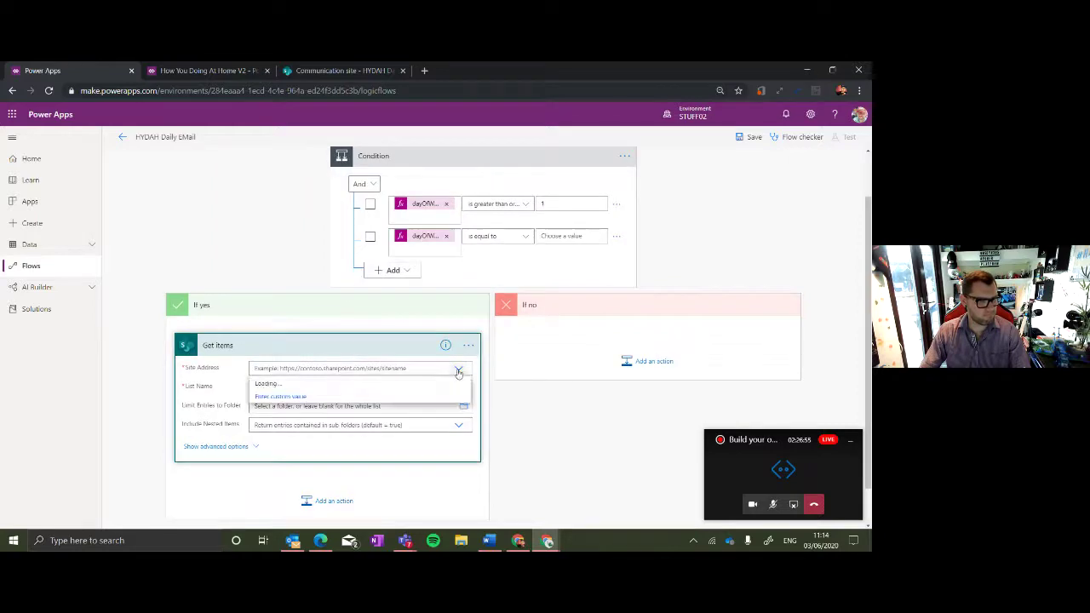
click(458, 371)
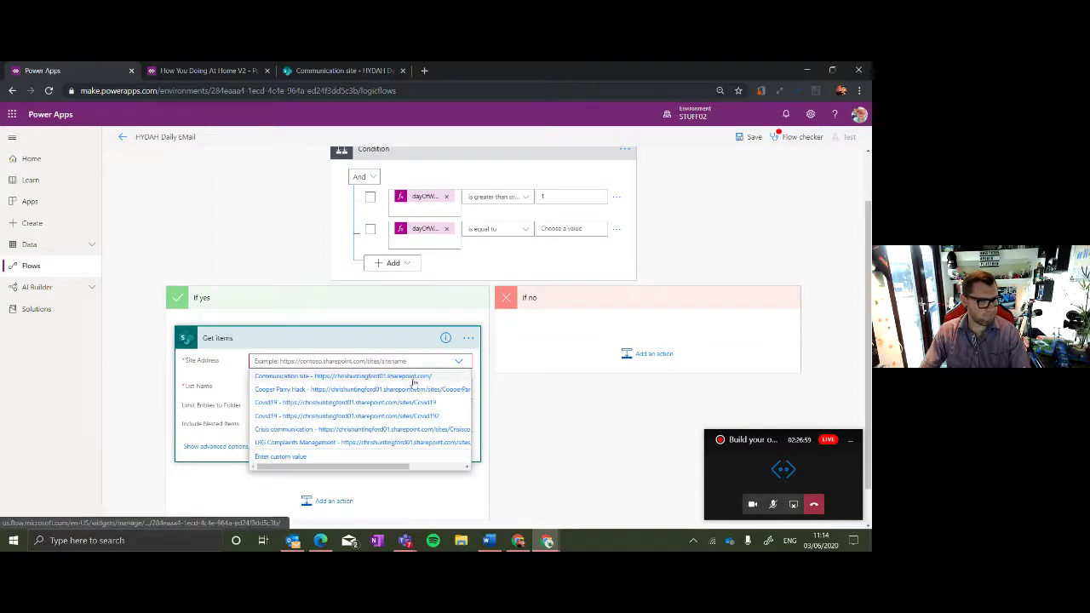
click(440, 382)
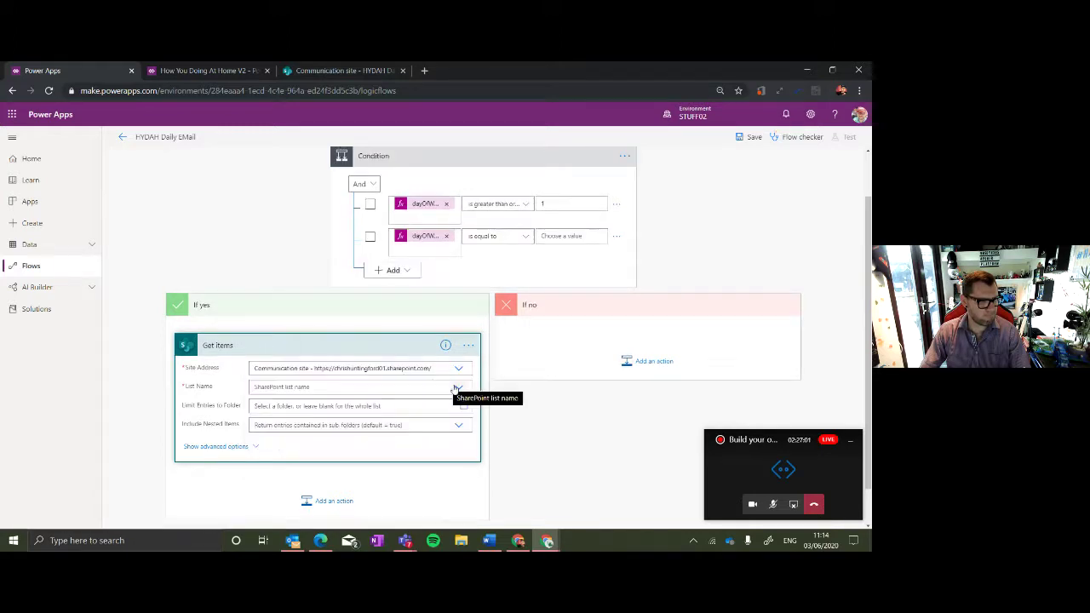
click(459, 387)
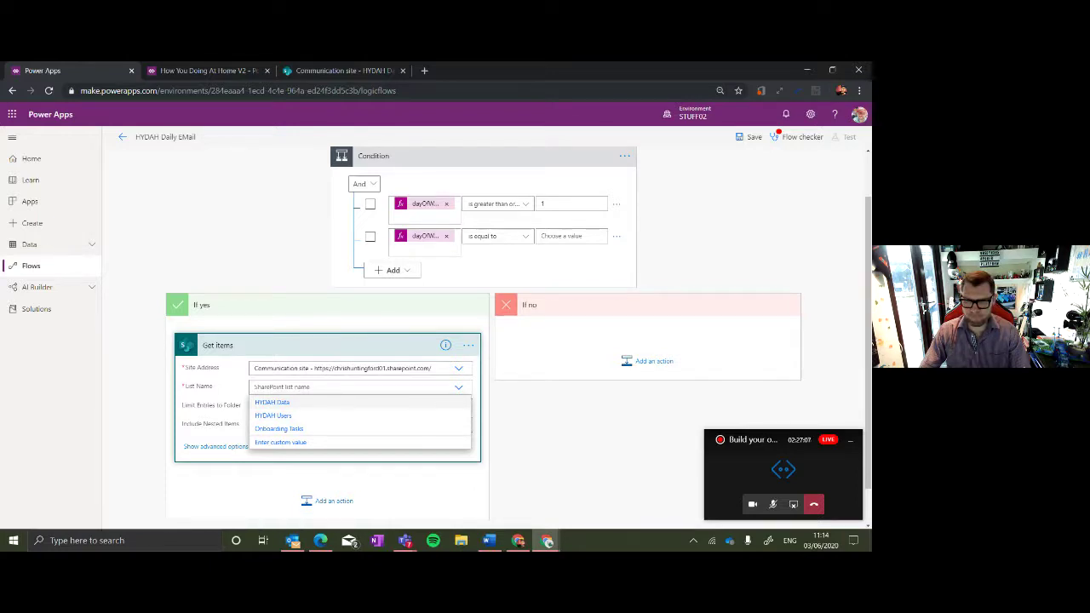
click(274, 415)
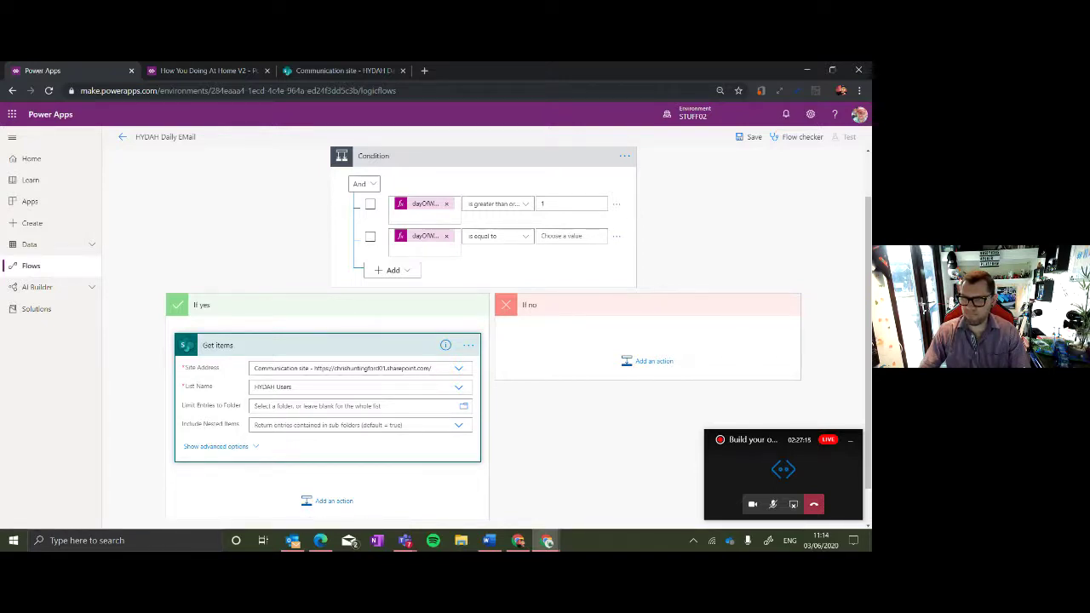
In the Get items advanced options, set Top Count to 1000 and limit the columns to the All Items view.
click(256, 446)
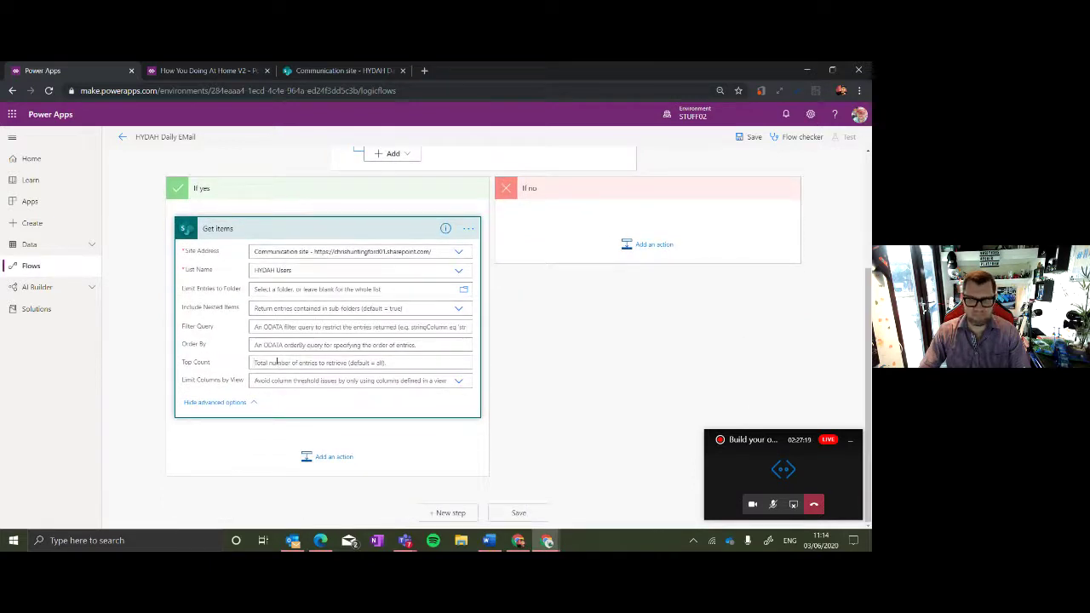
click(277, 361)
text(1000)
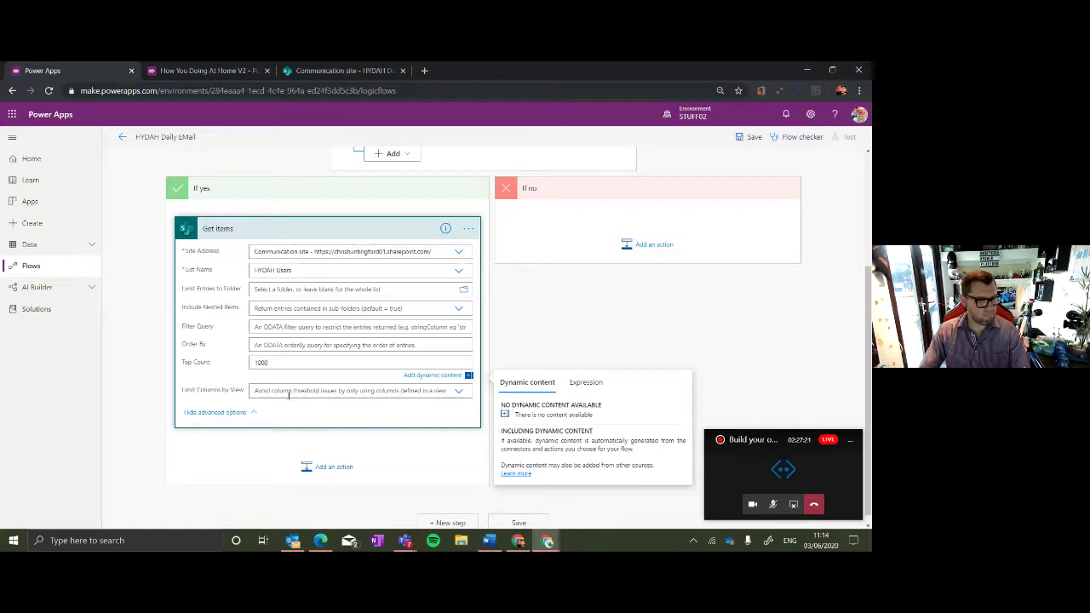
click(458, 391)
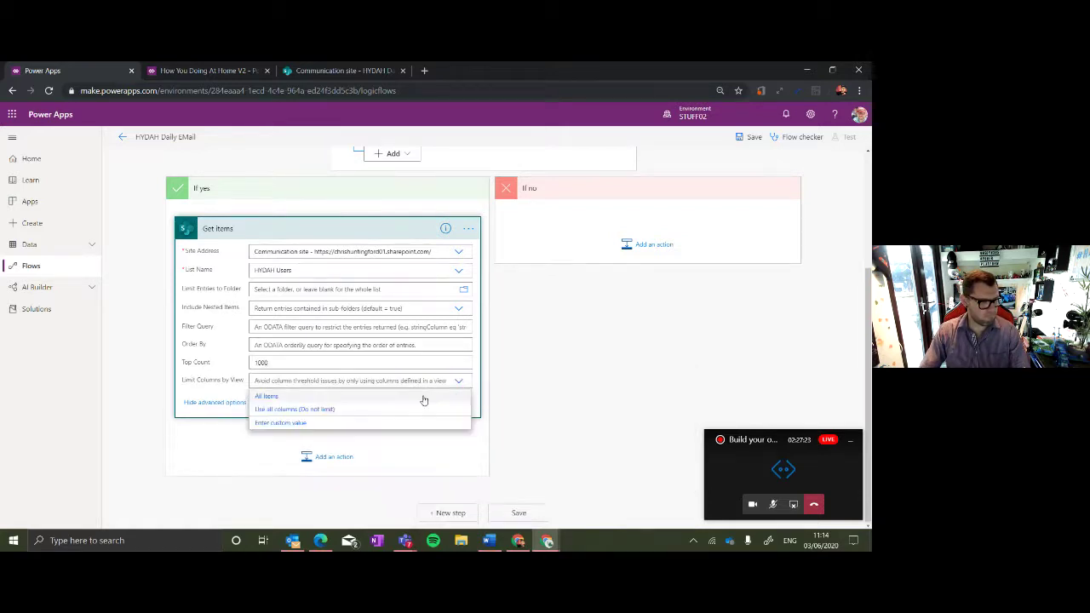
click(326, 398)
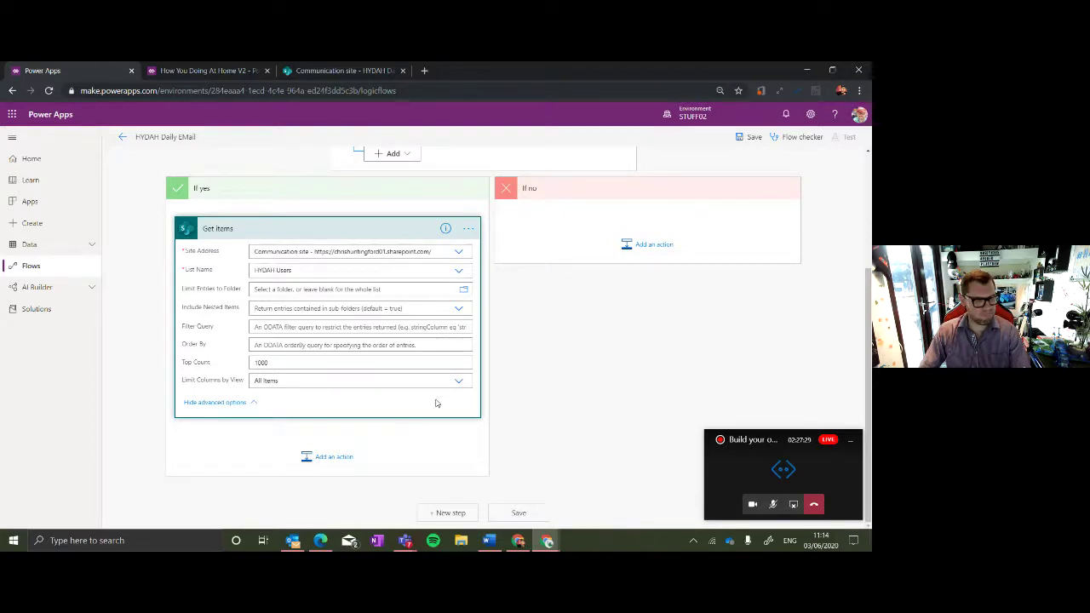
Add an Apply to each loop after Get items and use the value output of Get items as its input.
click(319, 456)
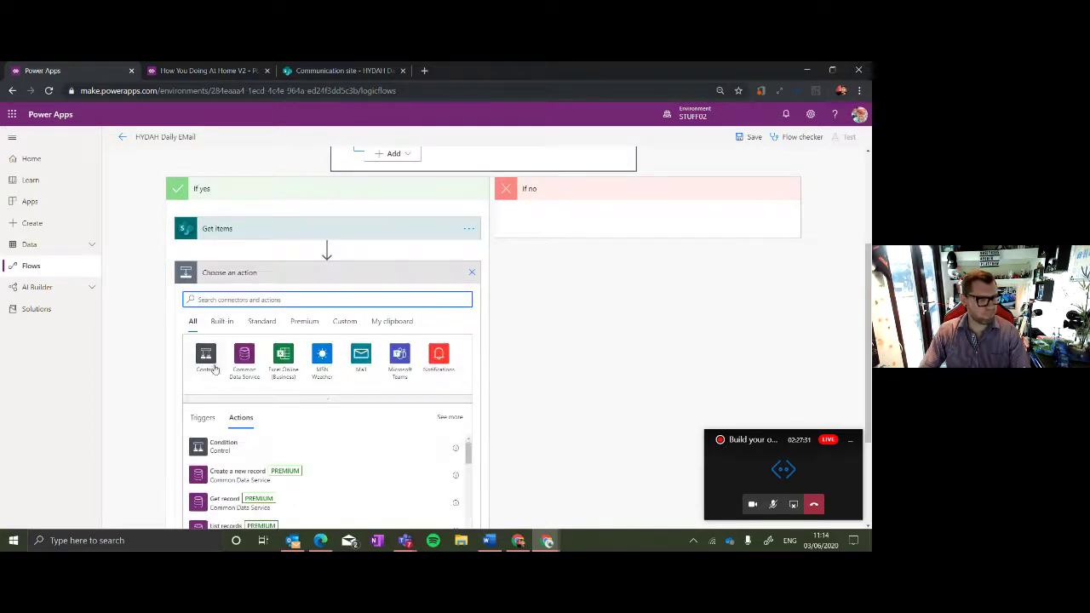
text(appl)
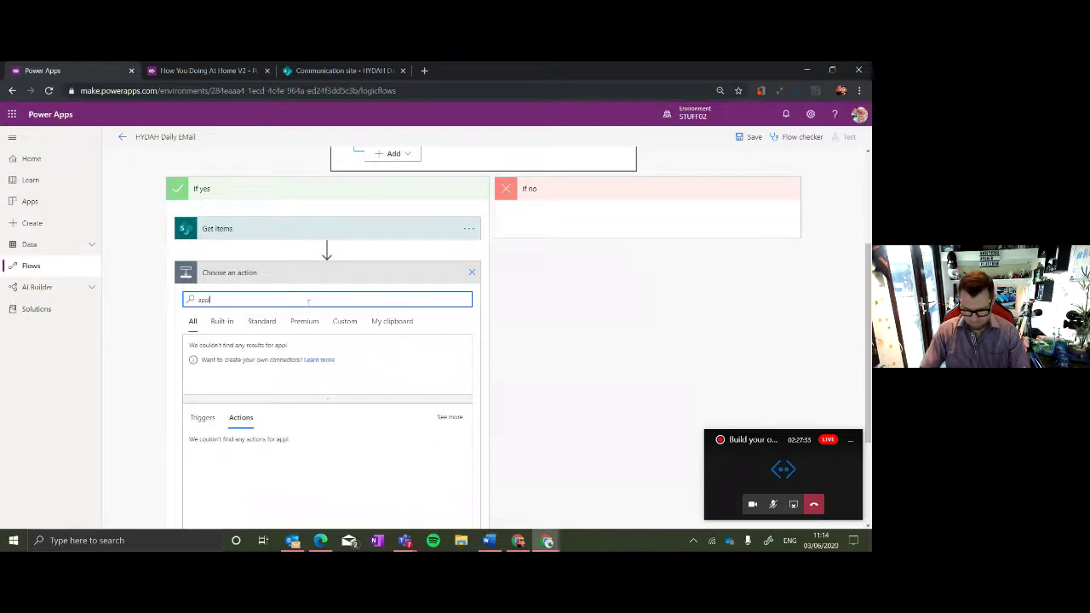
text(y)
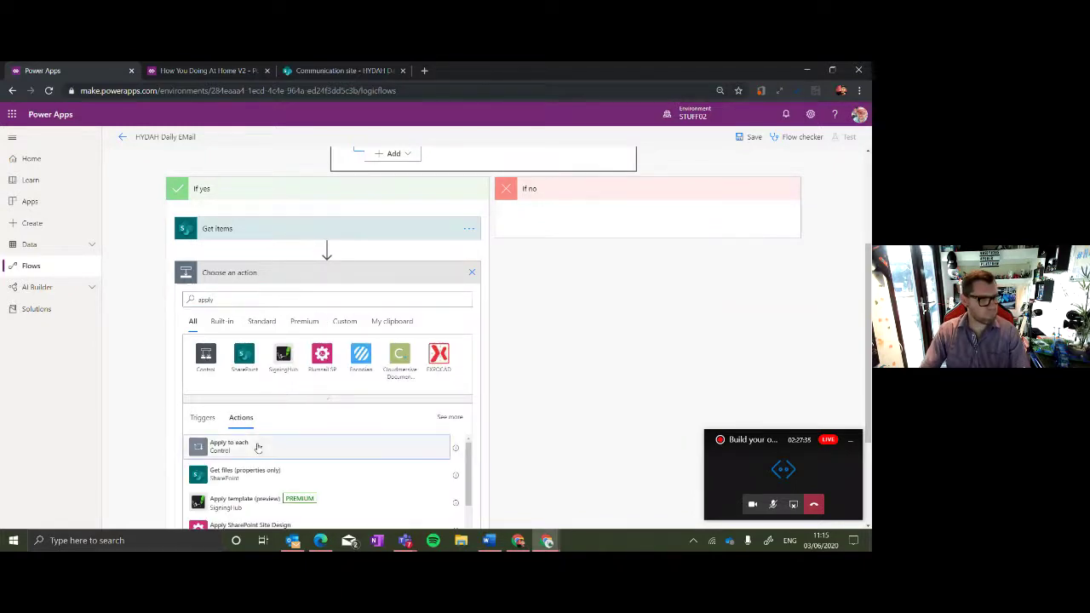
click(258, 447)
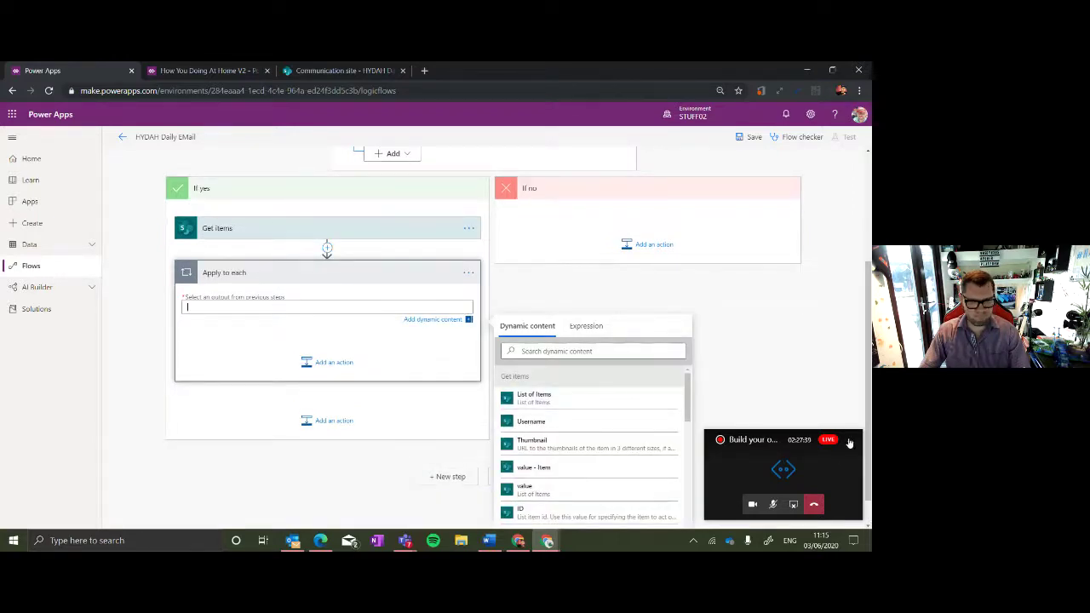
scroll(608, 443, down, 2)
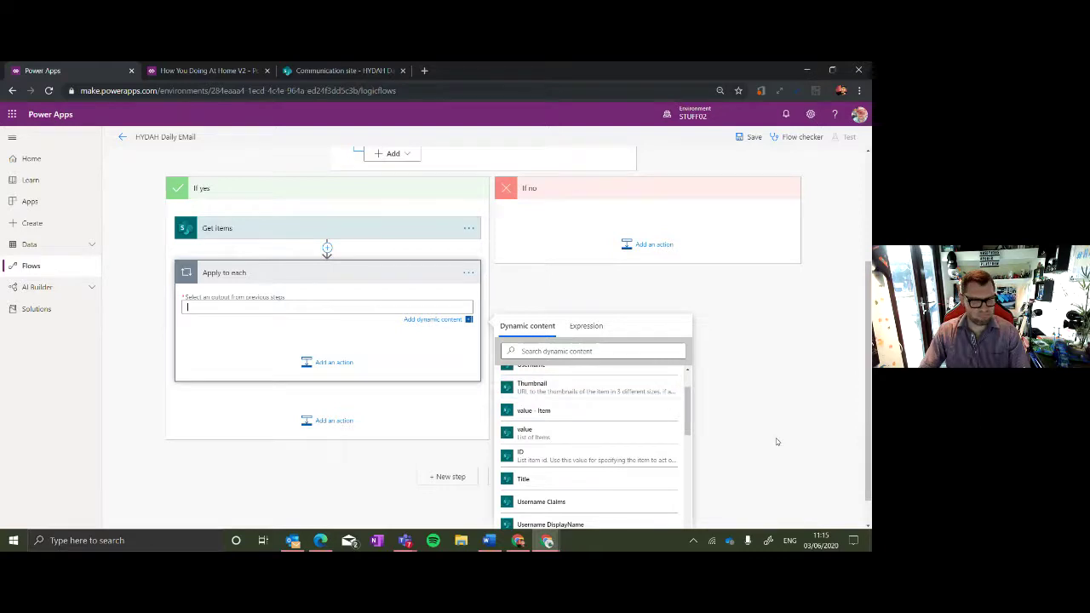
scroll(581, 455, down, 10)
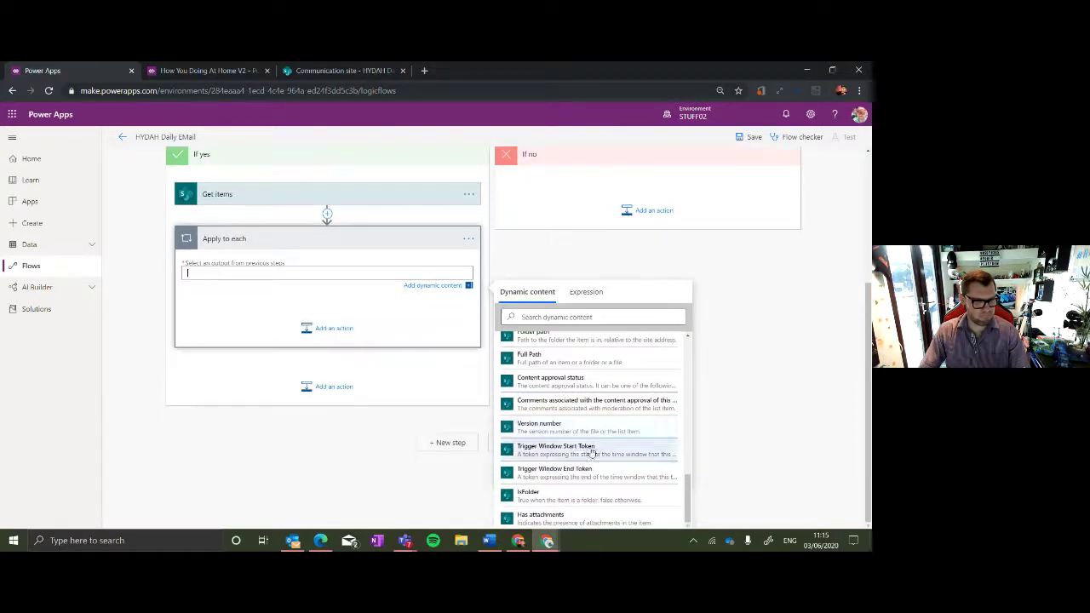
drag(688, 490, 691, 347)
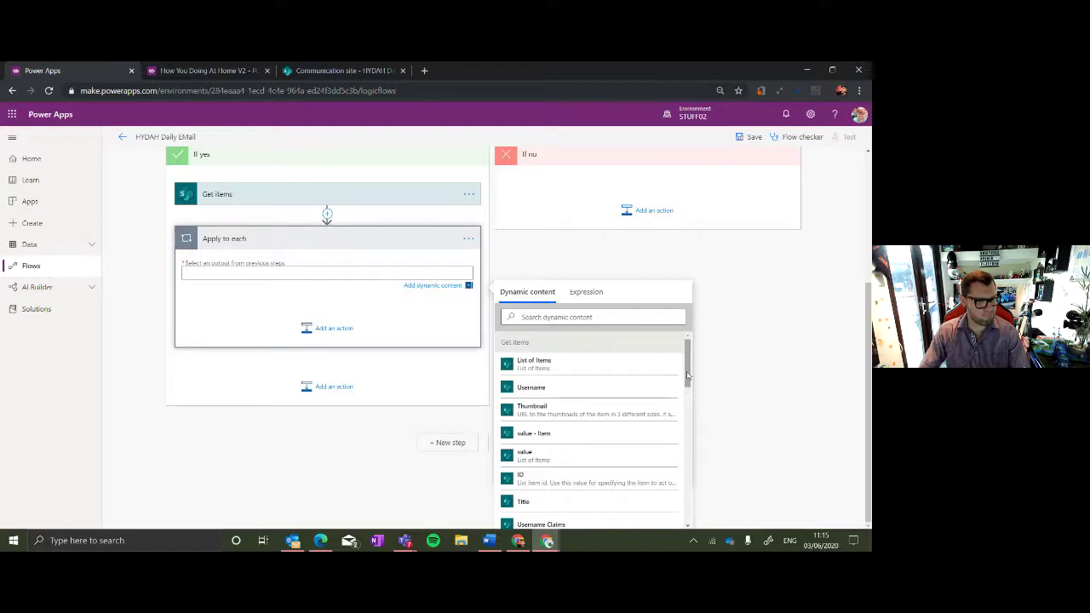
click(595, 456)
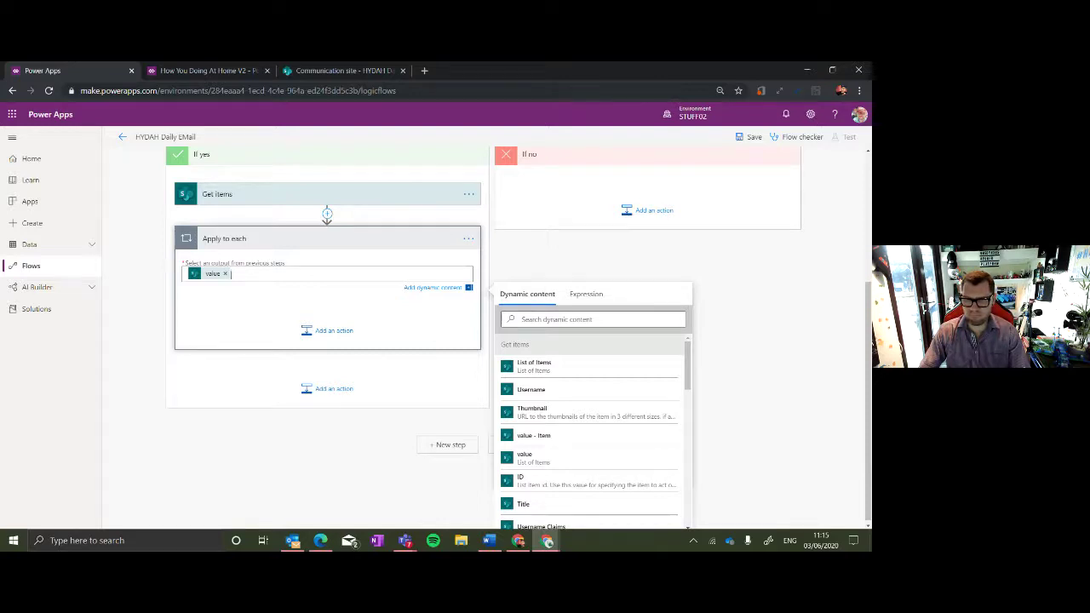
Add an Office 365 Outlook Send an email (V2) action inside the loop, with the dynamic Username Email as recipient.
click(332, 330)
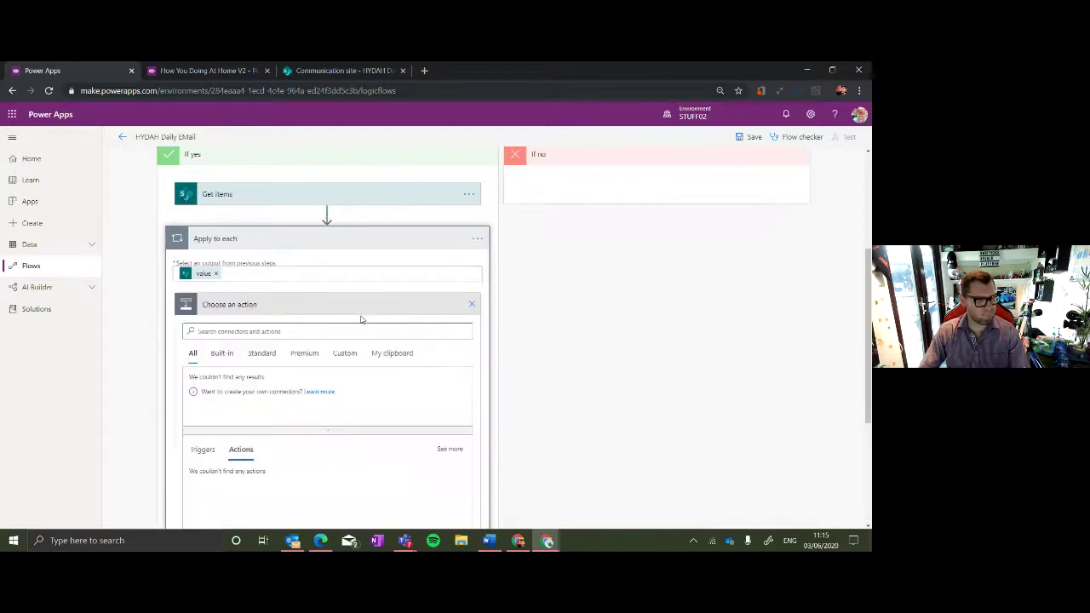
text(send)
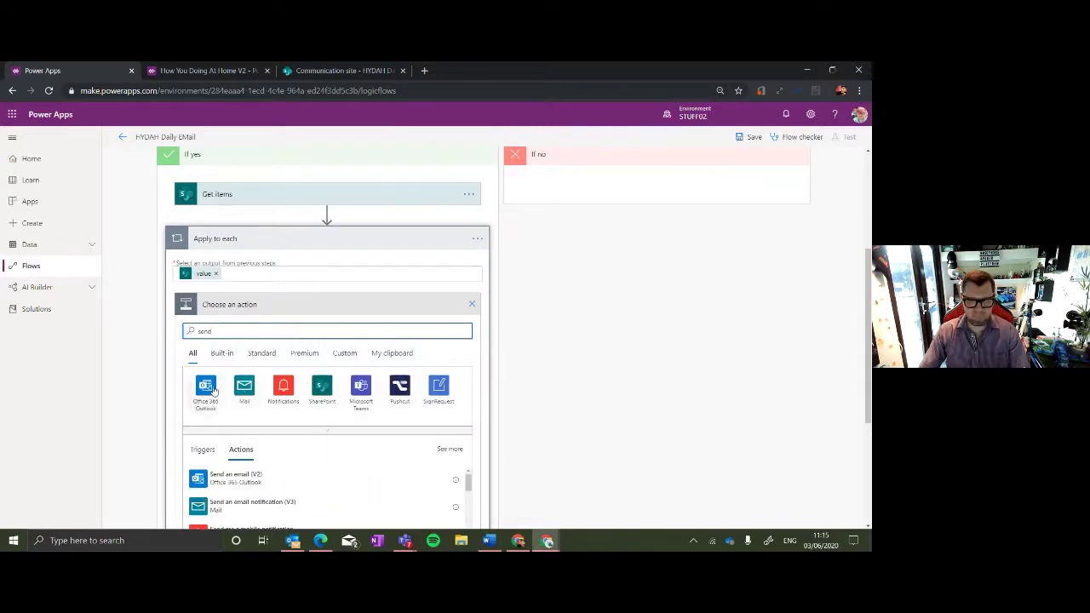
scroll(226, 366, down, 2)
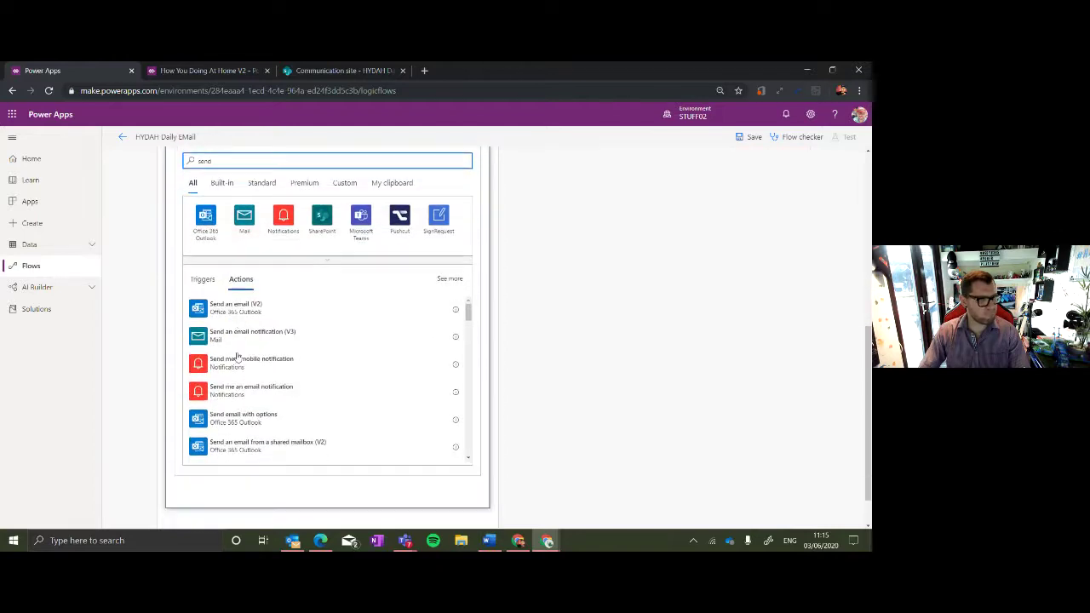
click(239, 320)
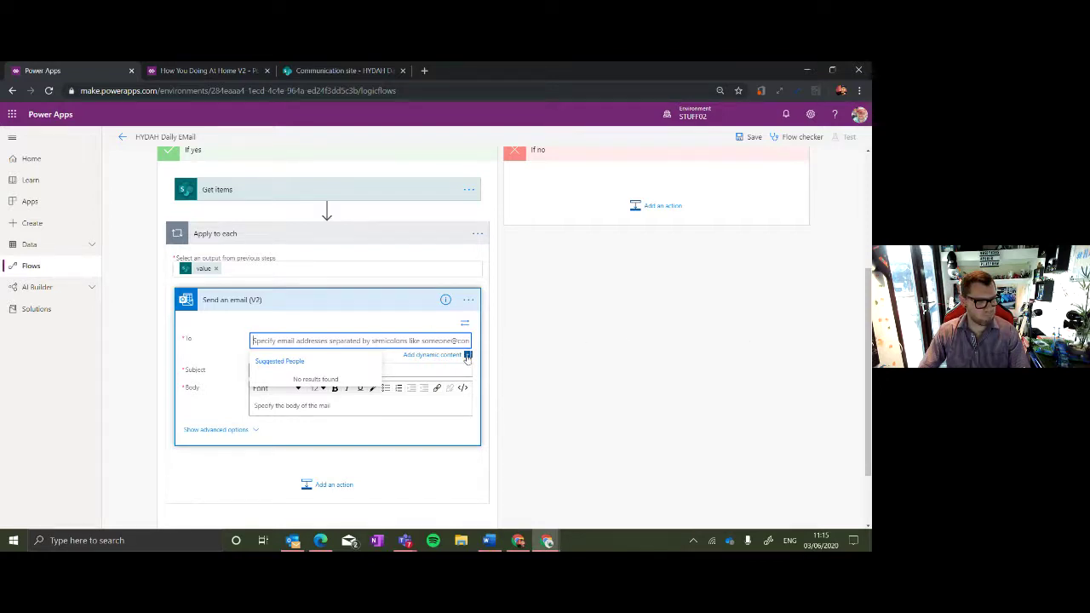
click(467, 356)
click(559, 430)
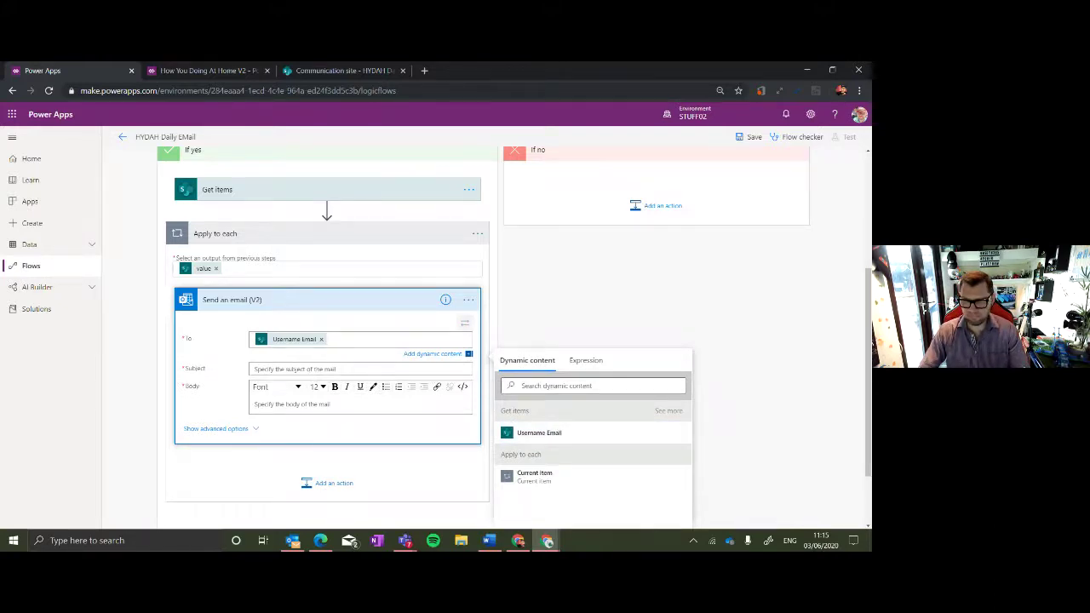
Set the email subject to "How You Doing At Home - Please Fill In Todays Survey".
key(alt+Tab)
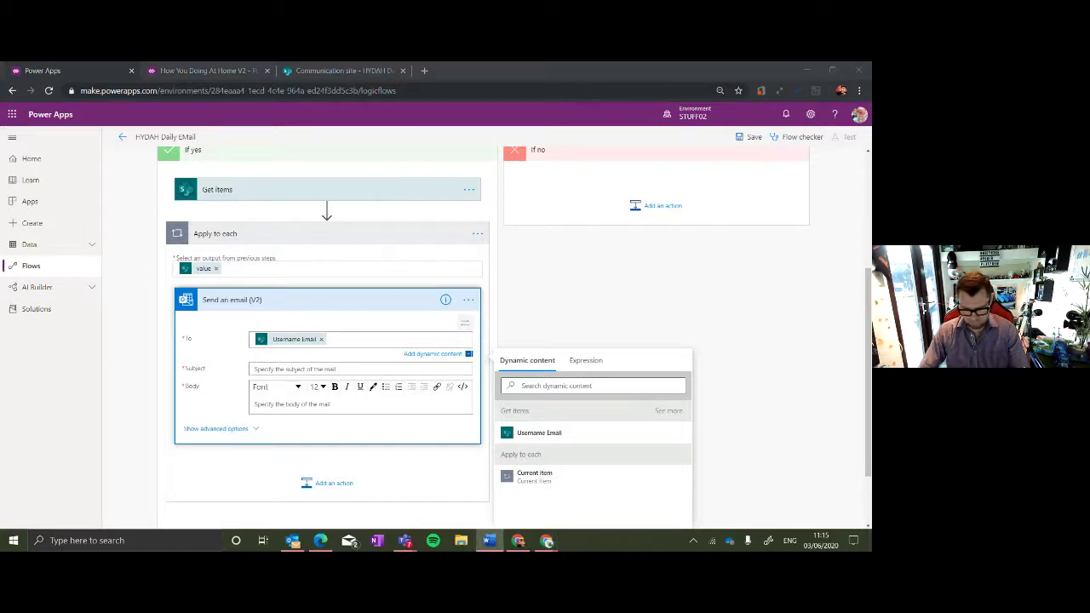
key(alt+Tab)
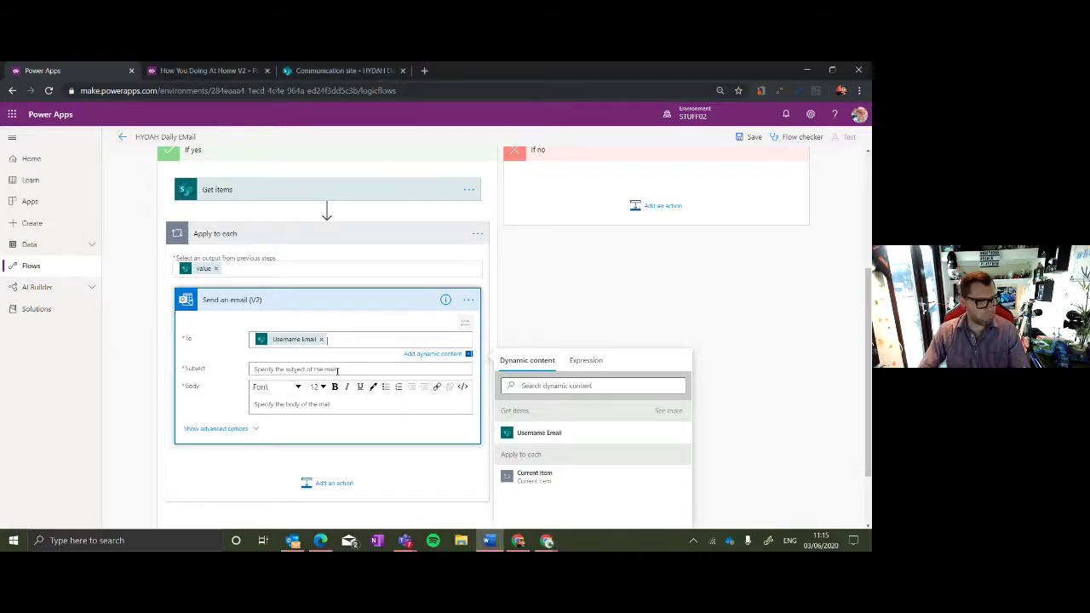
text(How You Doing At Home - Please Fill In Todays Survey)
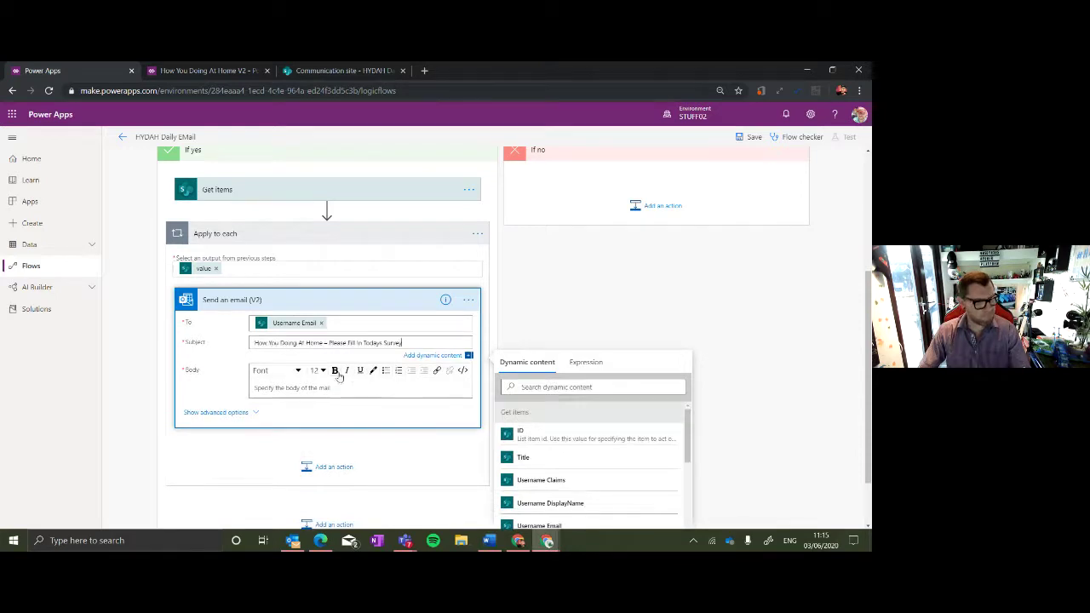
Write the email body "Hi, Please complete todays How You Doing At Home? Survey, you can access it at the link below:", "HYDAH SURVEY", "THANK YOU!".
scroll(468, 373, down, 1)
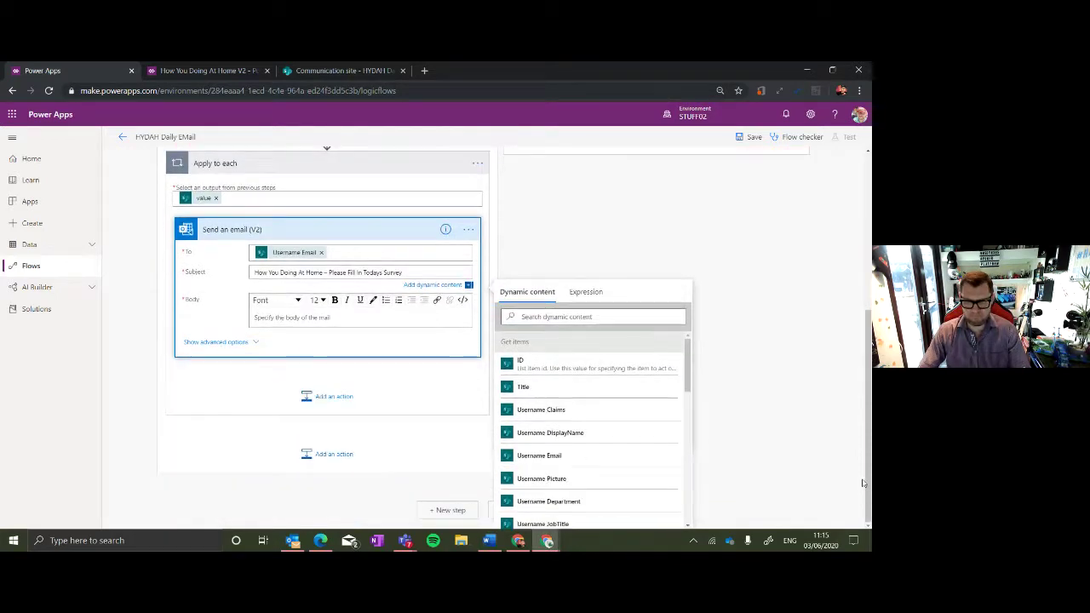
key(alt+Tab)
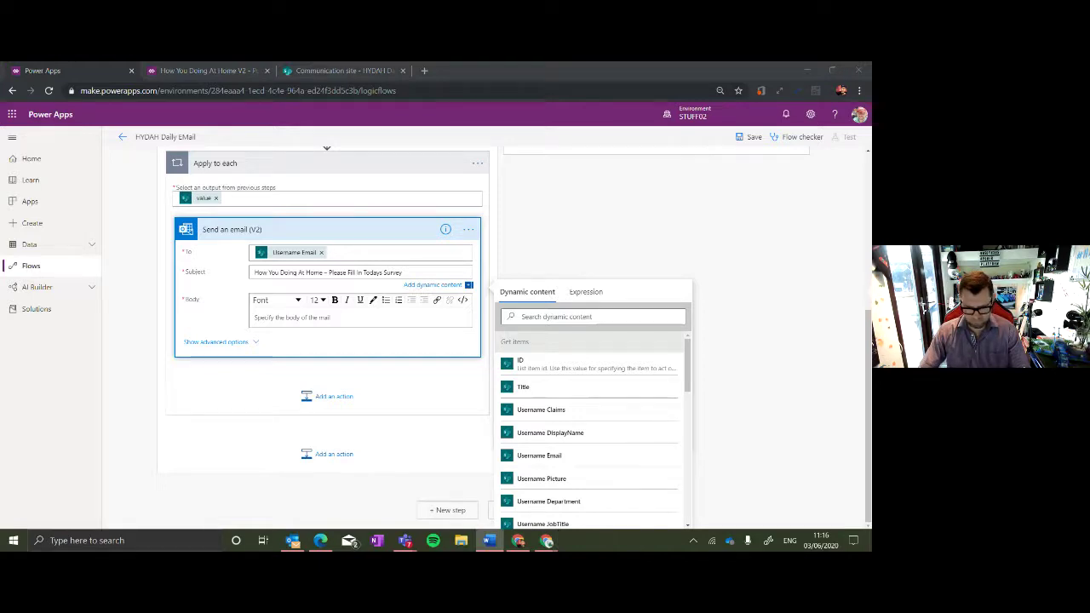
click(338, 315)
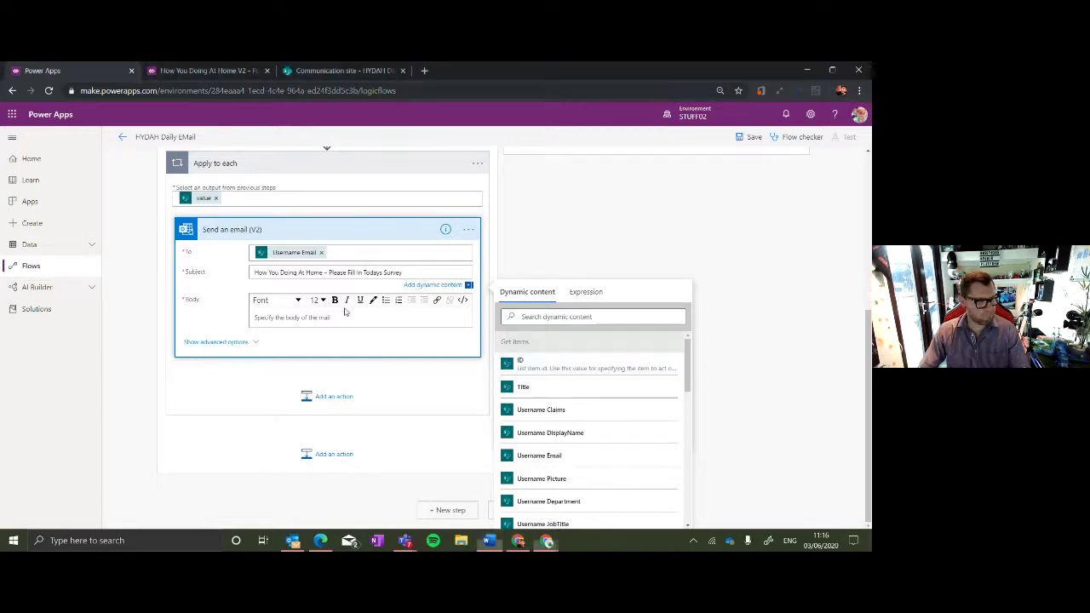
text(Hi,  Please complete todays How You Doing At Home? Survey, you can access it at the link below:)
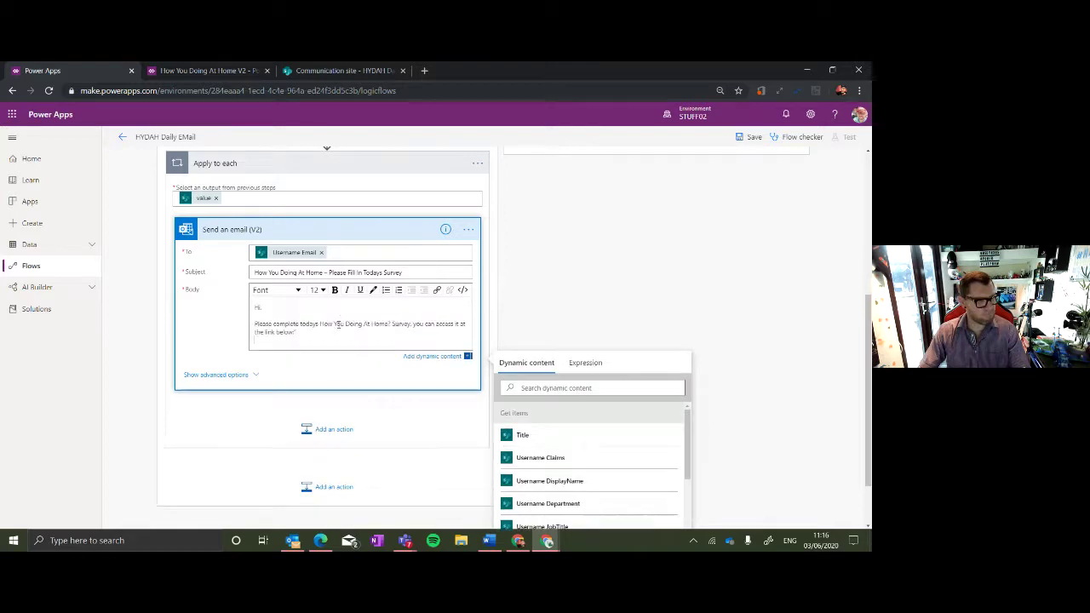
key(Return)
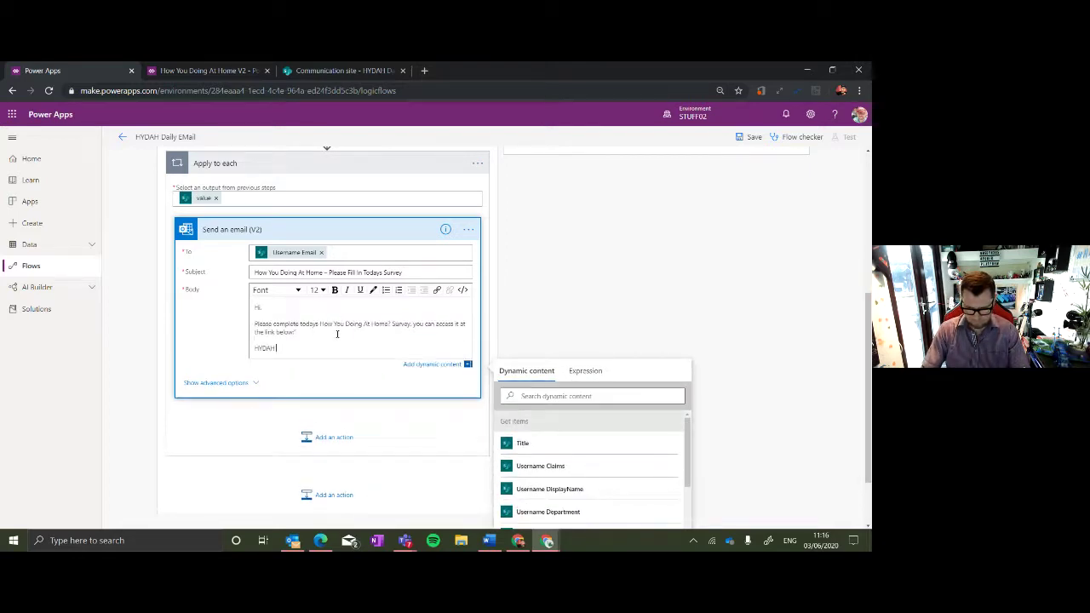
text(HYDAH SURVEY)
key(Return)
text(THA)
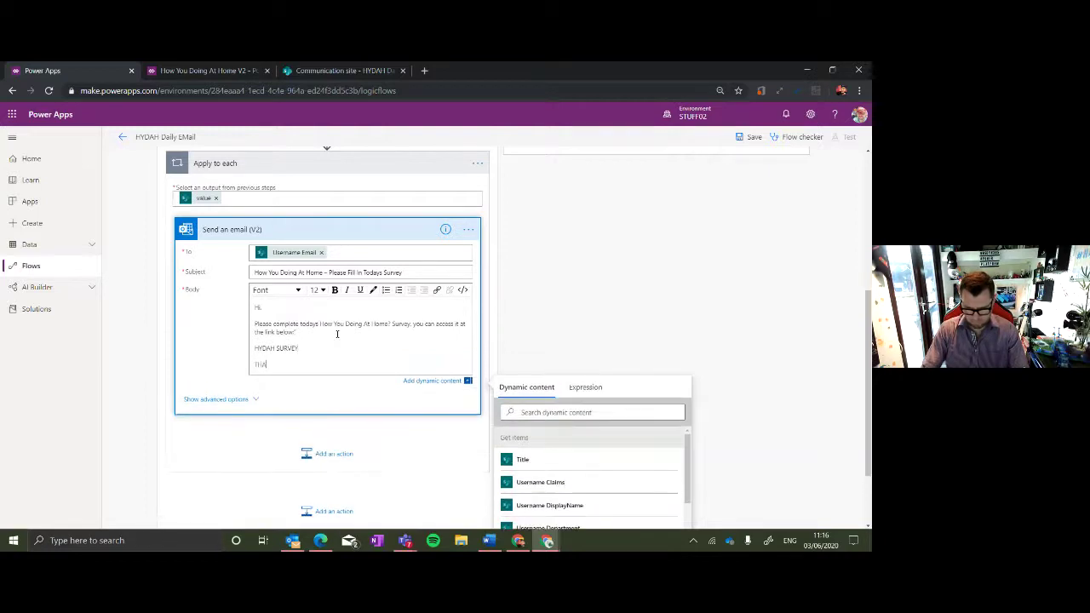
text(NK YOU!)
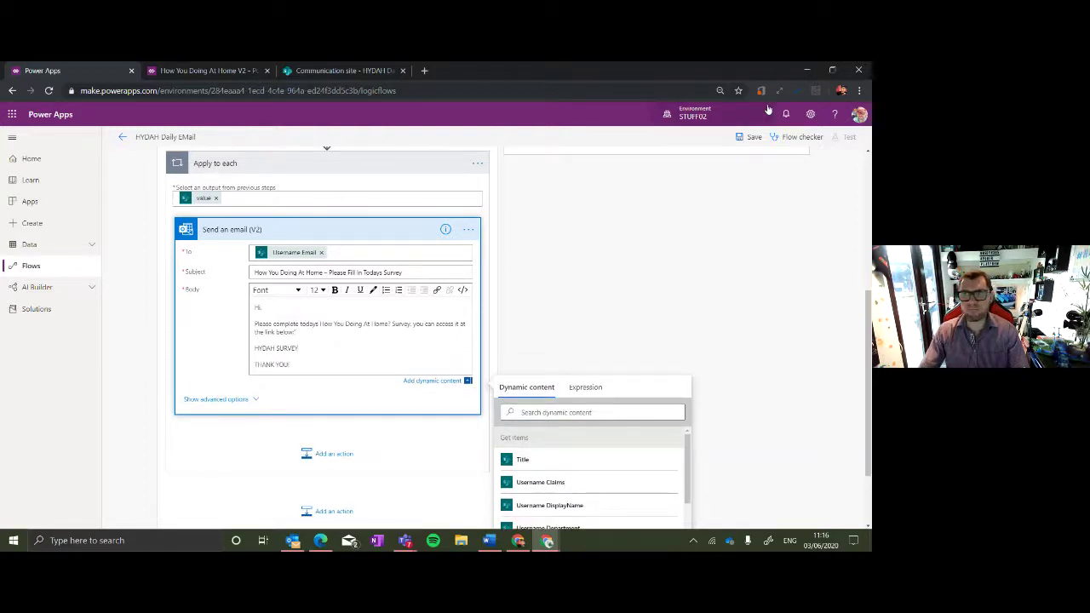
Open Power Apps in a new browser tab, play the How You Doing At Home V2 app and copy its web address.
click(217, 71)
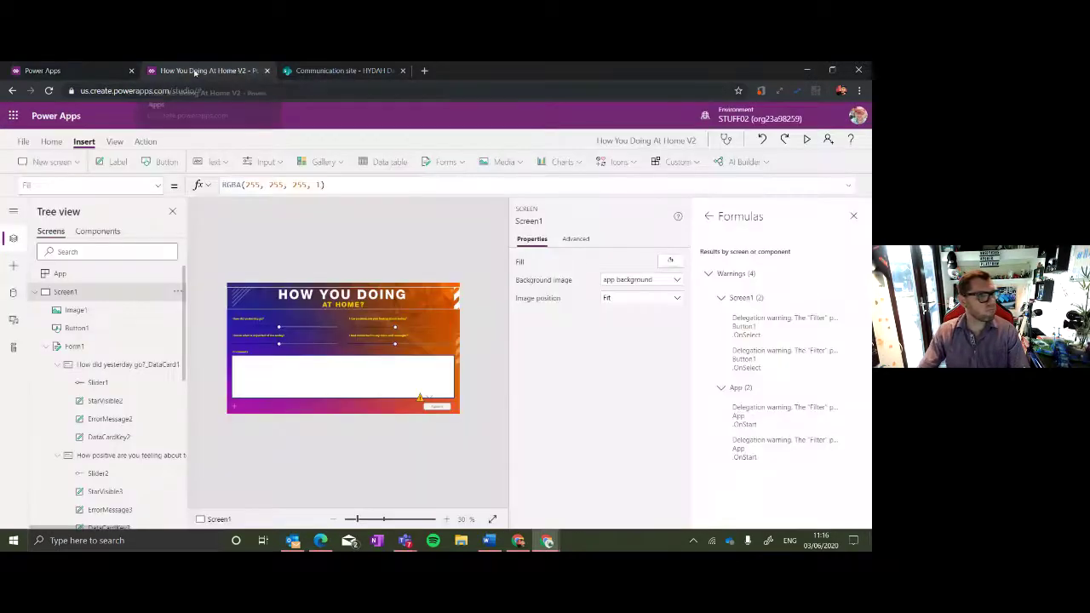
click(423, 70)
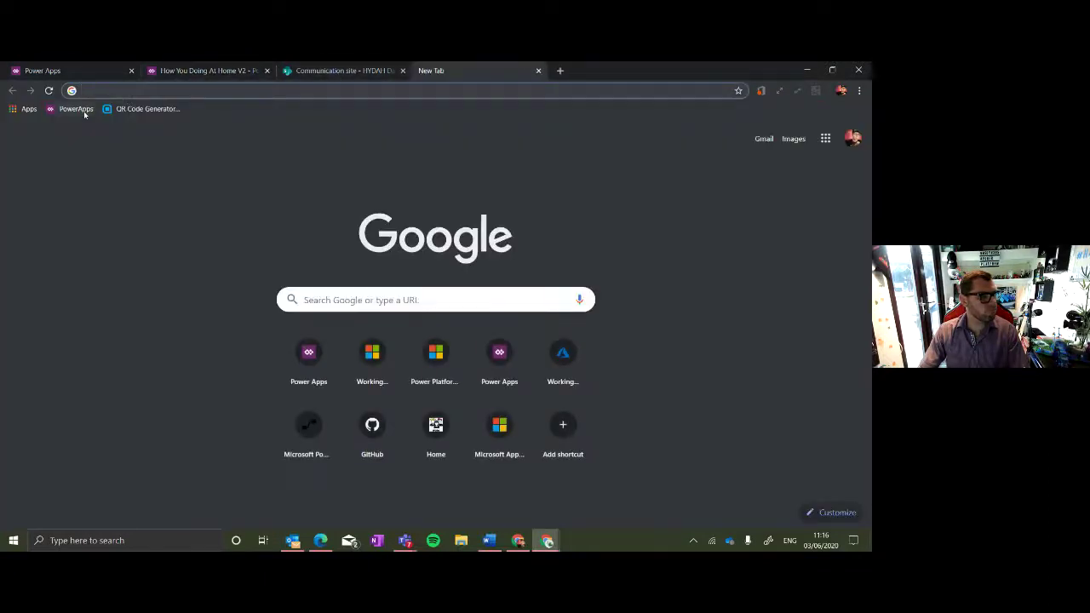
click(84, 109)
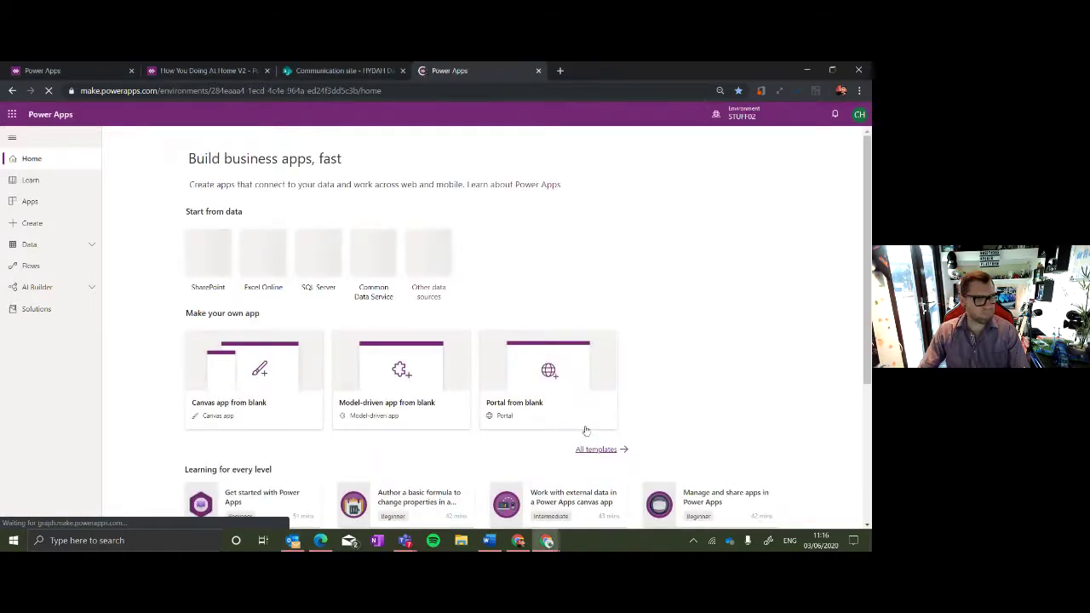
click(34, 204)
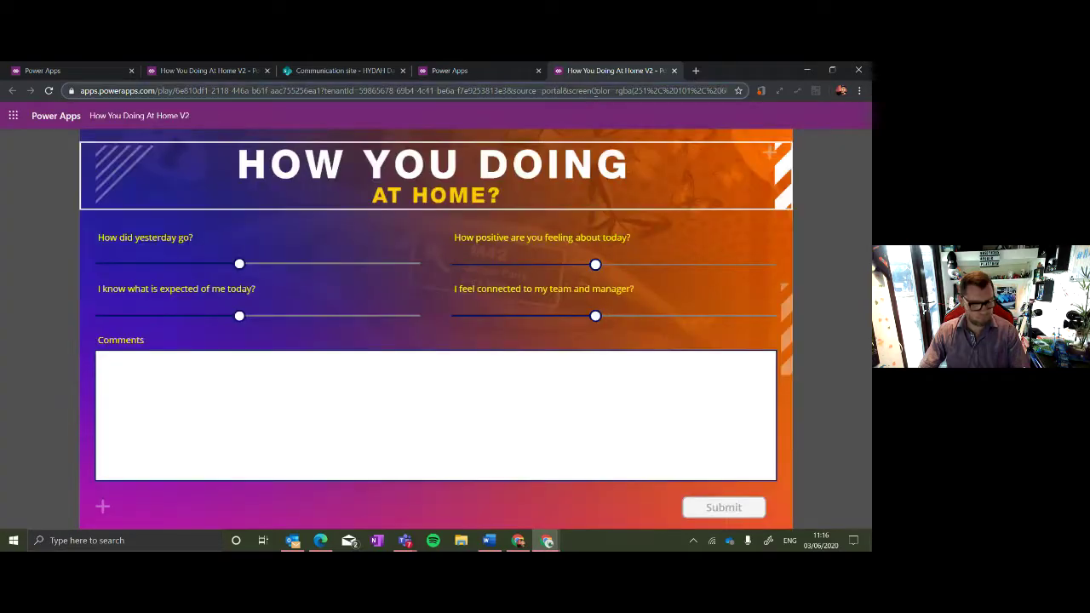
click(437, 70)
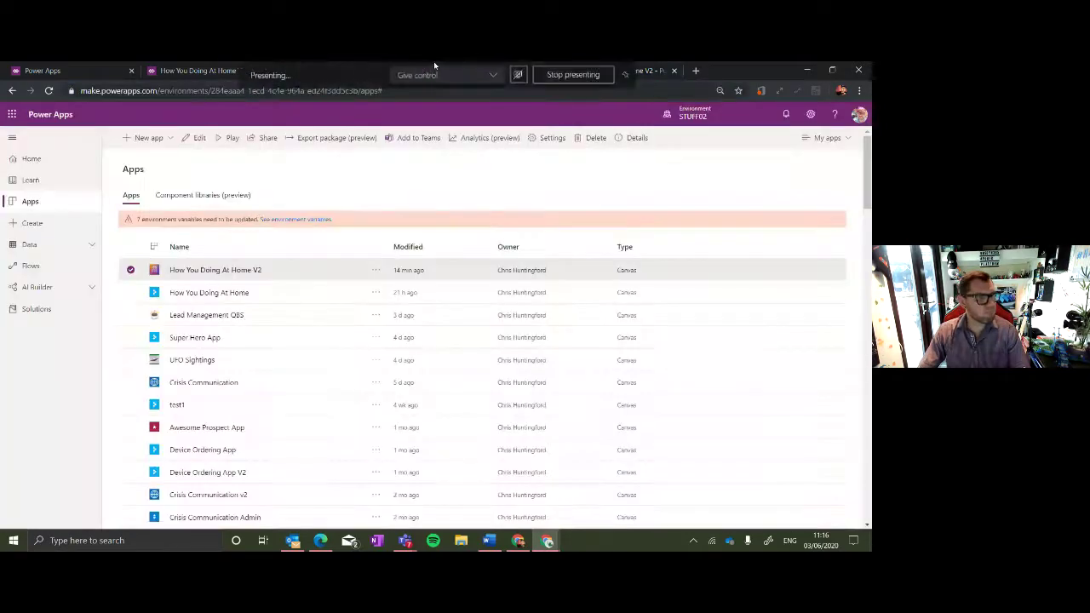
Return to the HYDAH Daily EMail flow and link the HYDAH SURVEY text in the email body to the copied app address.
click(168, 70)
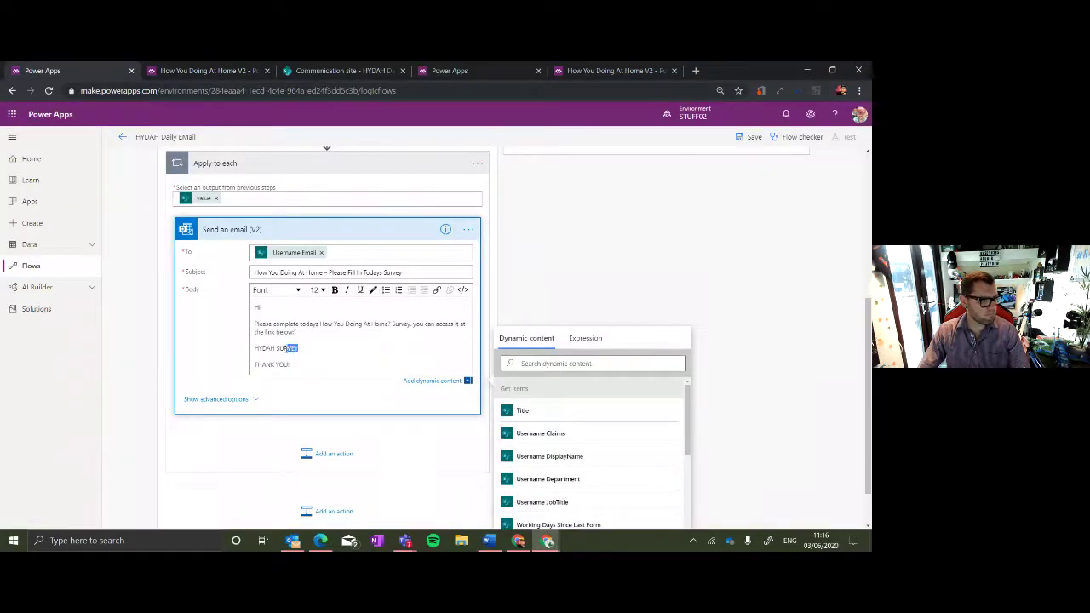
drag(287, 349, 255, 348)
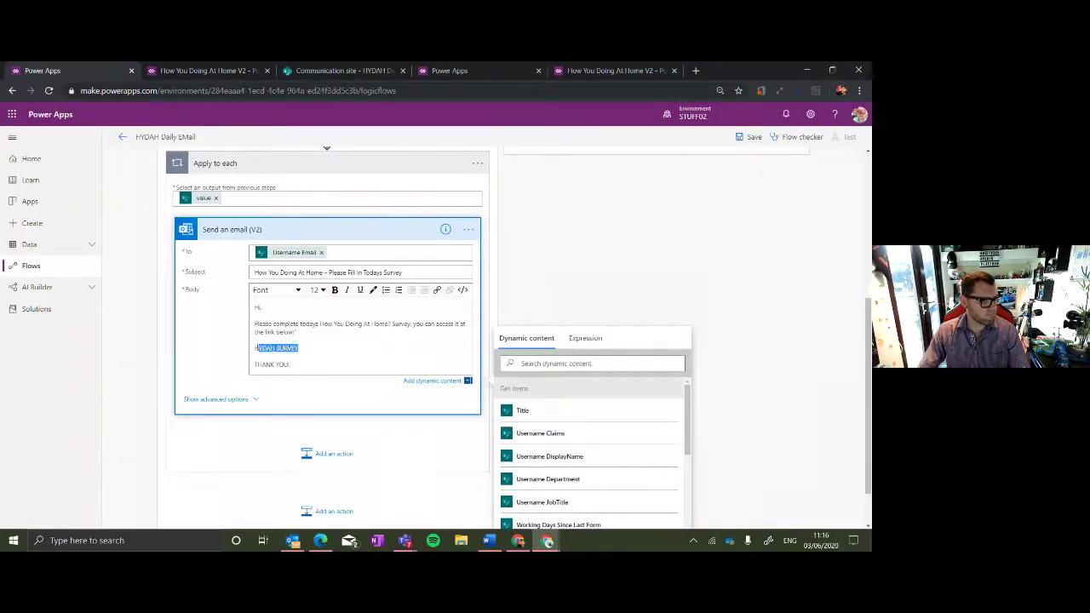
click(437, 291)
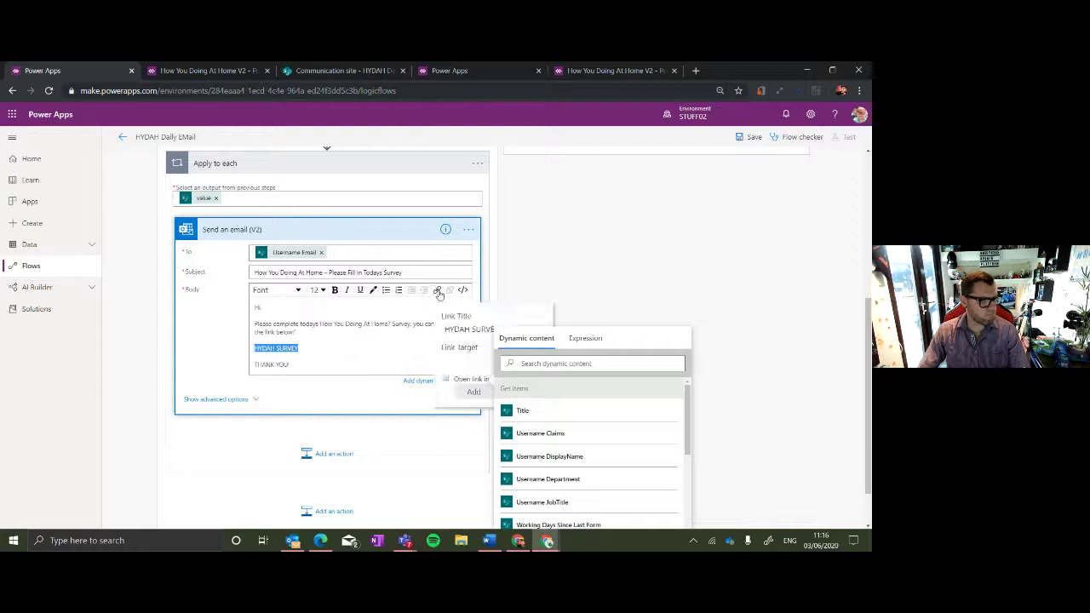
click(457, 359)
key(ctrl+v)
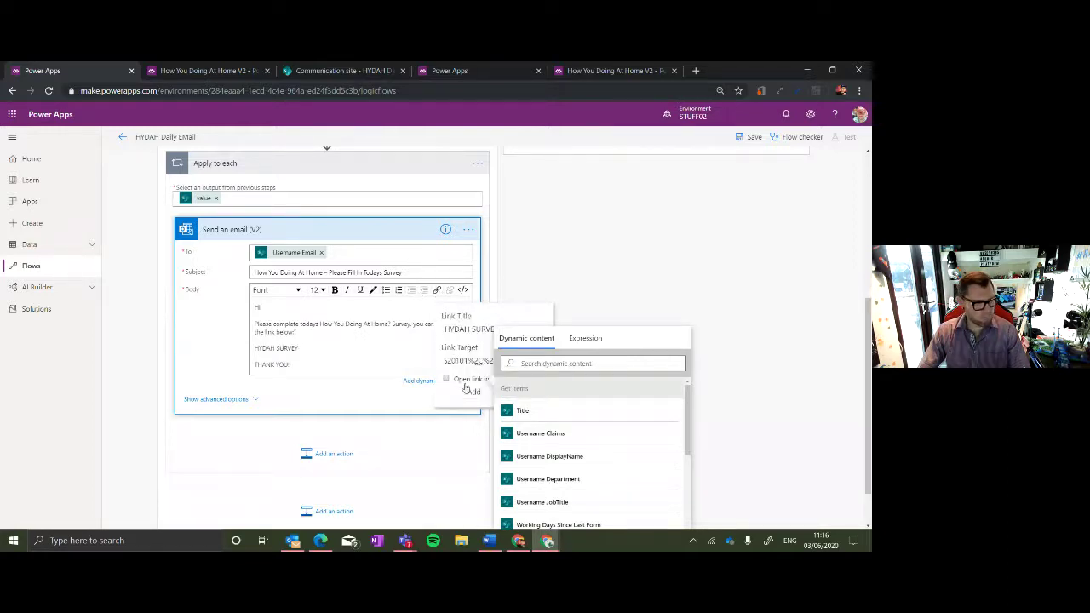
click(469, 390)
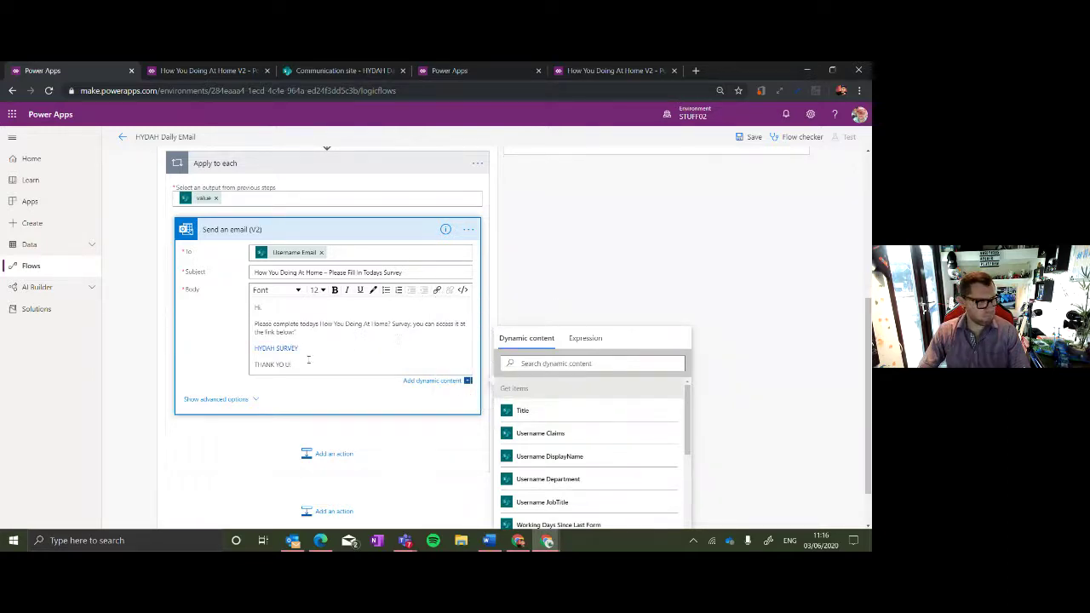
text(U)
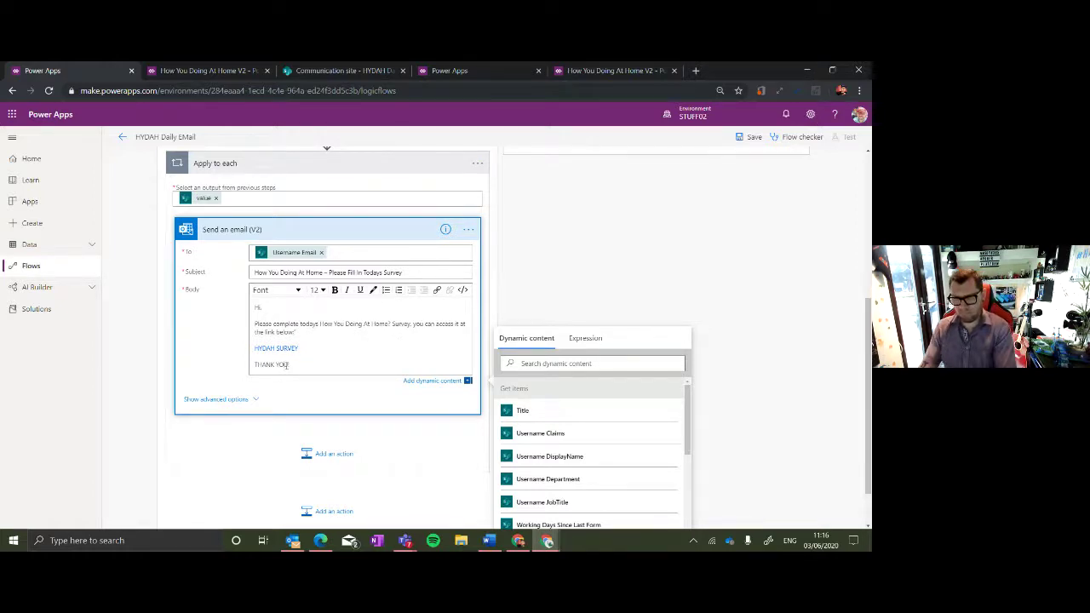
text(!)
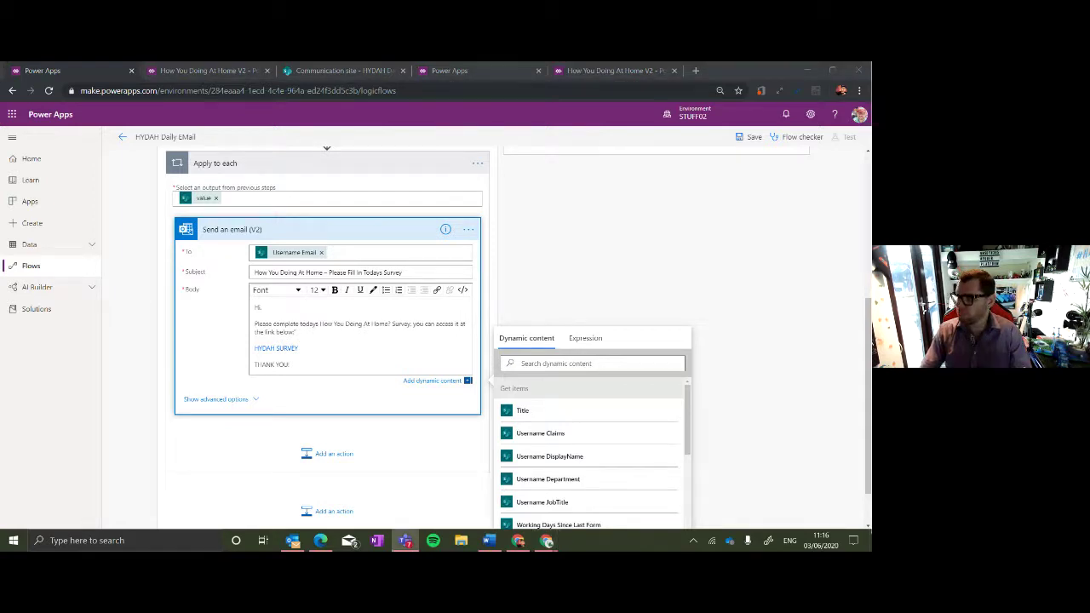
click(752, 383)
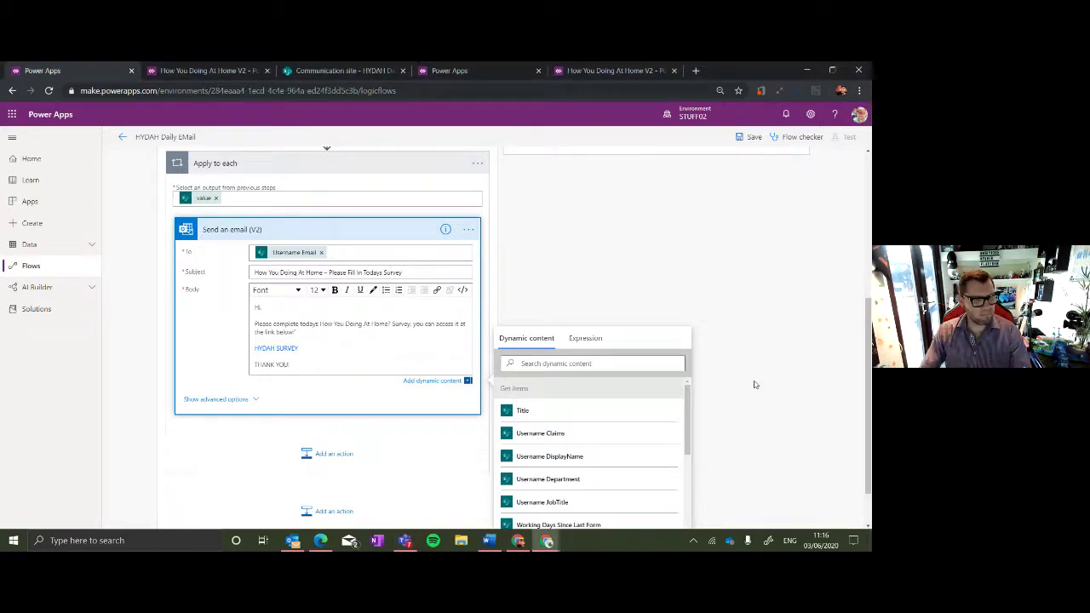
click(850, 439)
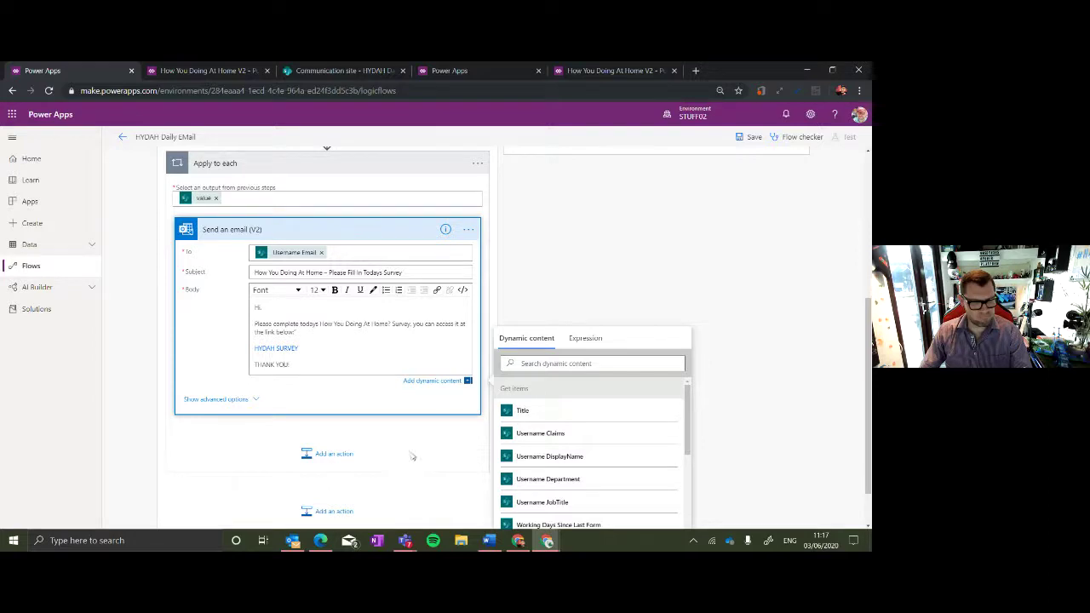
Add a SharePoint Update item action after Send an email (V2) inside the Apply to each loop.
click(333, 454)
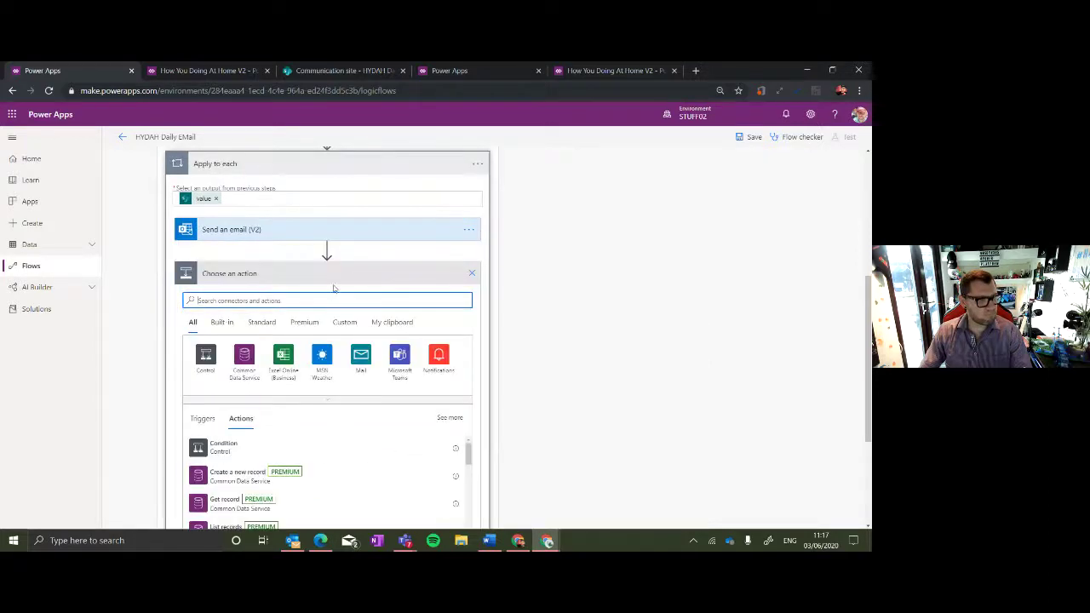
text(share)
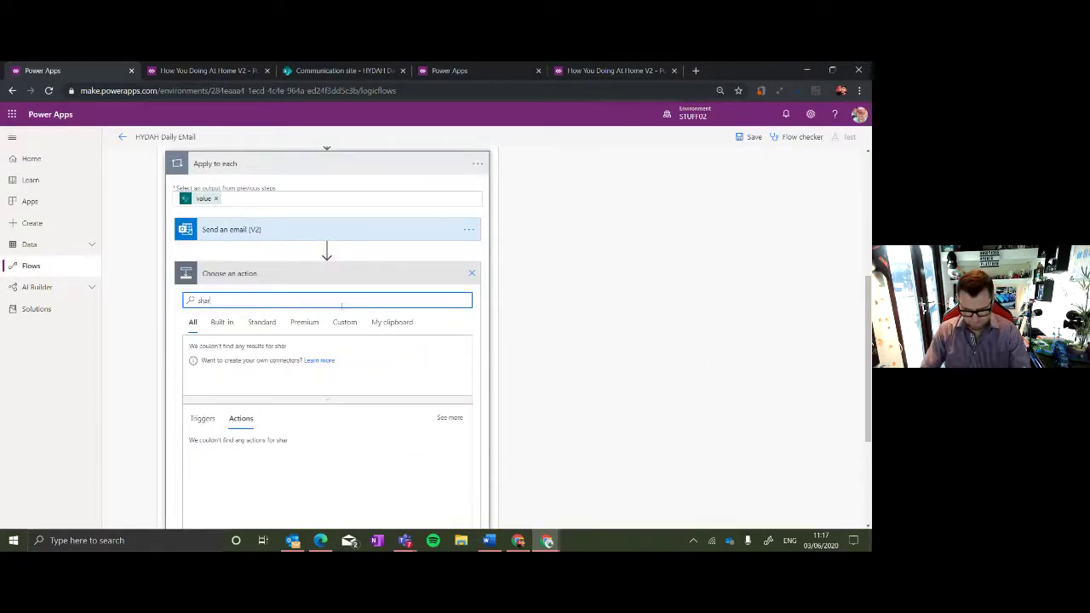
click(294, 358)
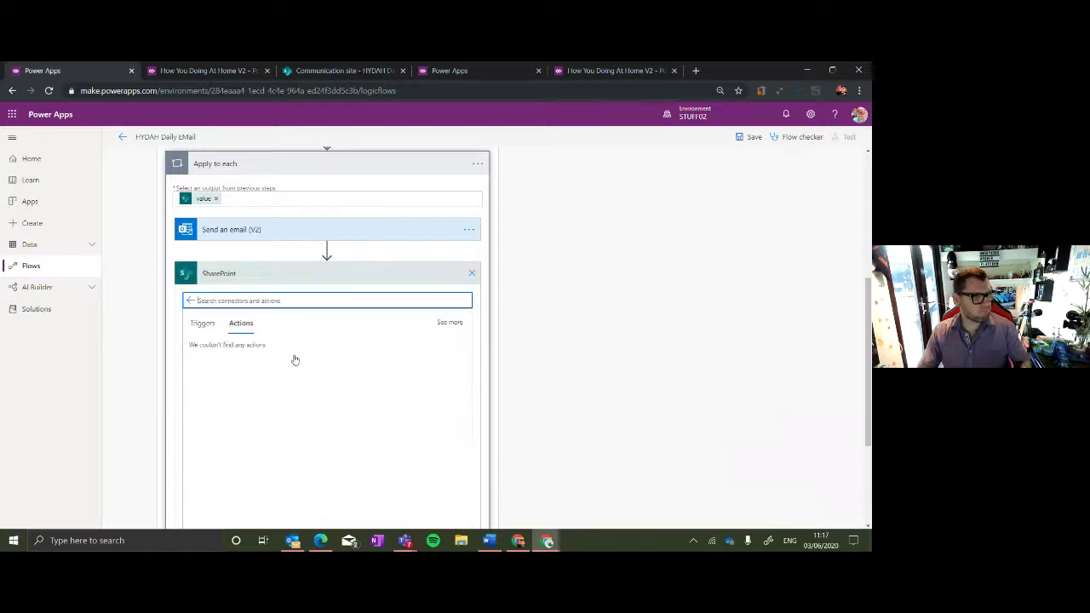
text(u)
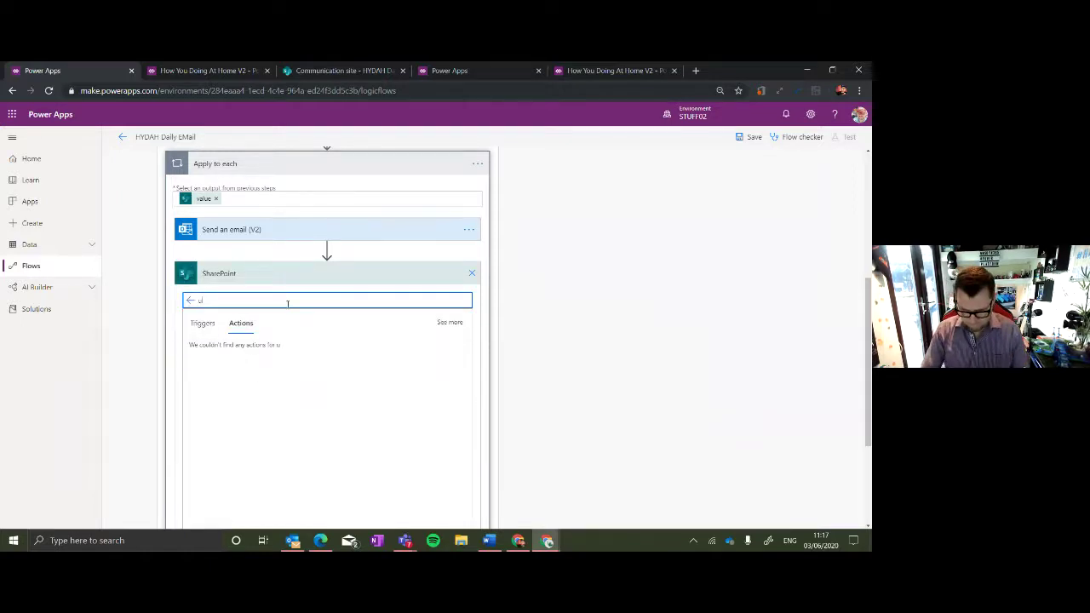
text(pdate)
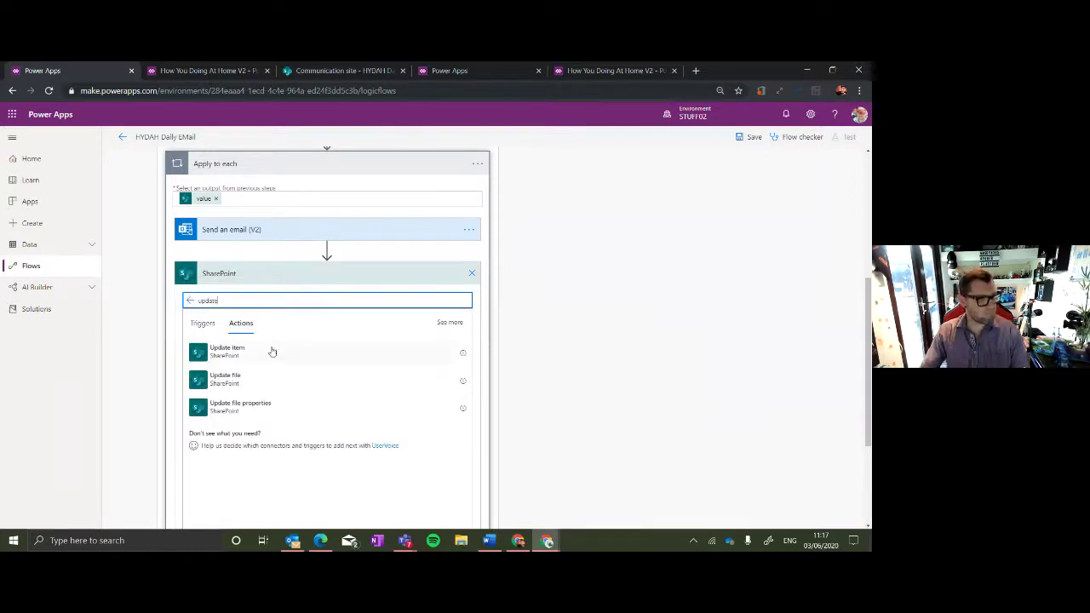
click(267, 353)
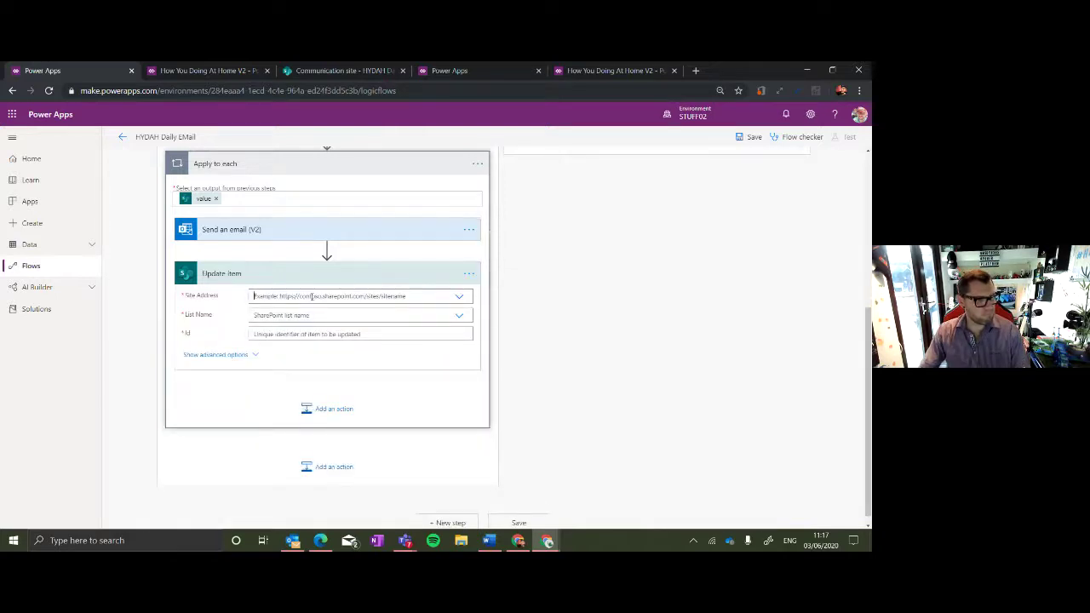
Point the Update item action to the root Communication site and HYDAH Users list, using the dynamic ID from Get items as Id.
click(459, 298)
click(431, 313)
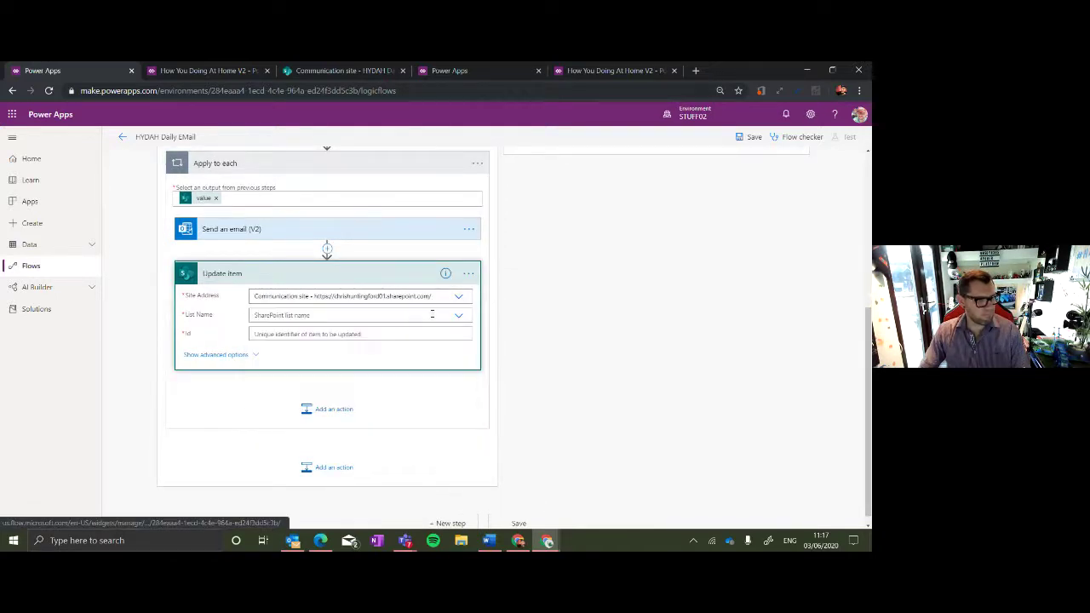
click(457, 316)
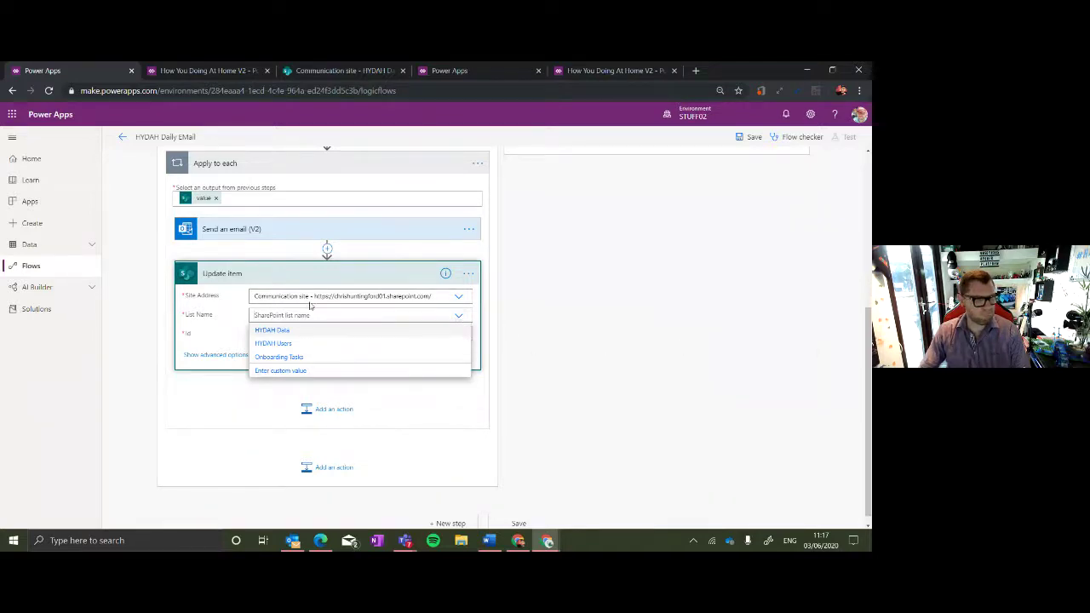
click(327, 344)
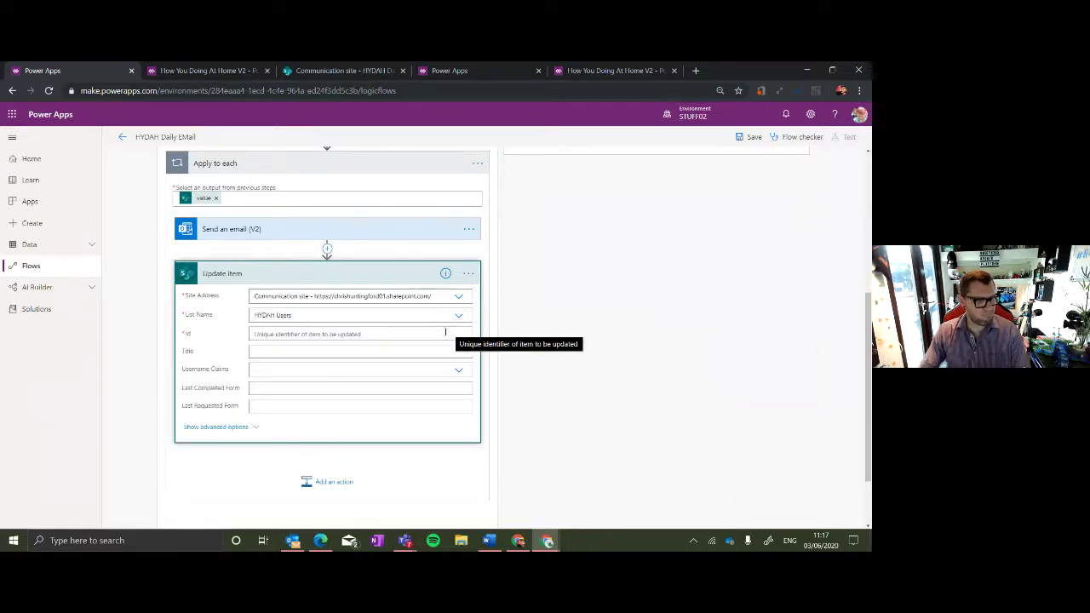
click(444, 334)
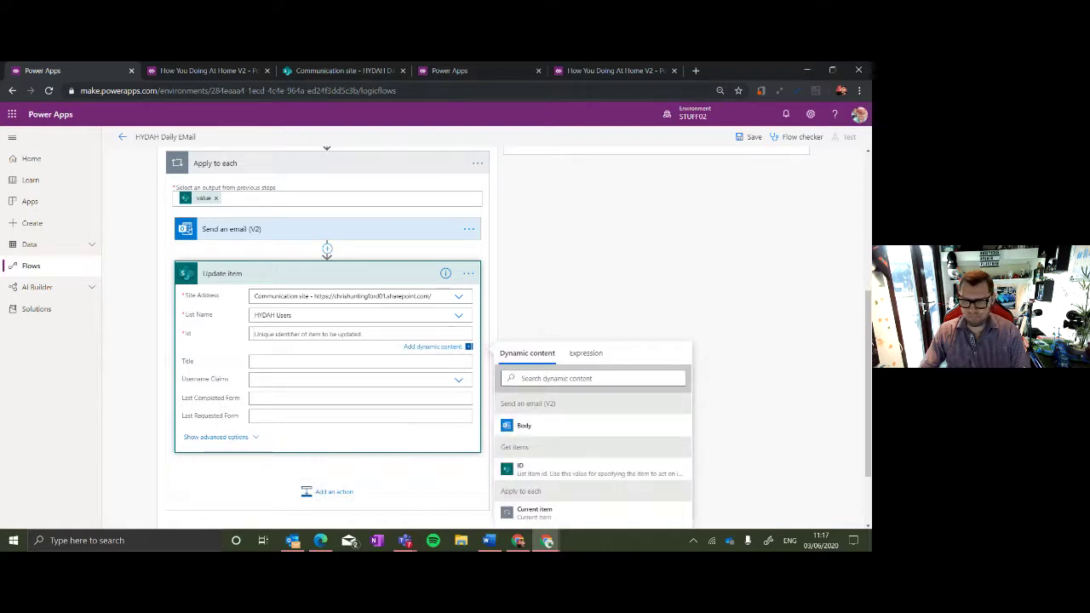
click(548, 473)
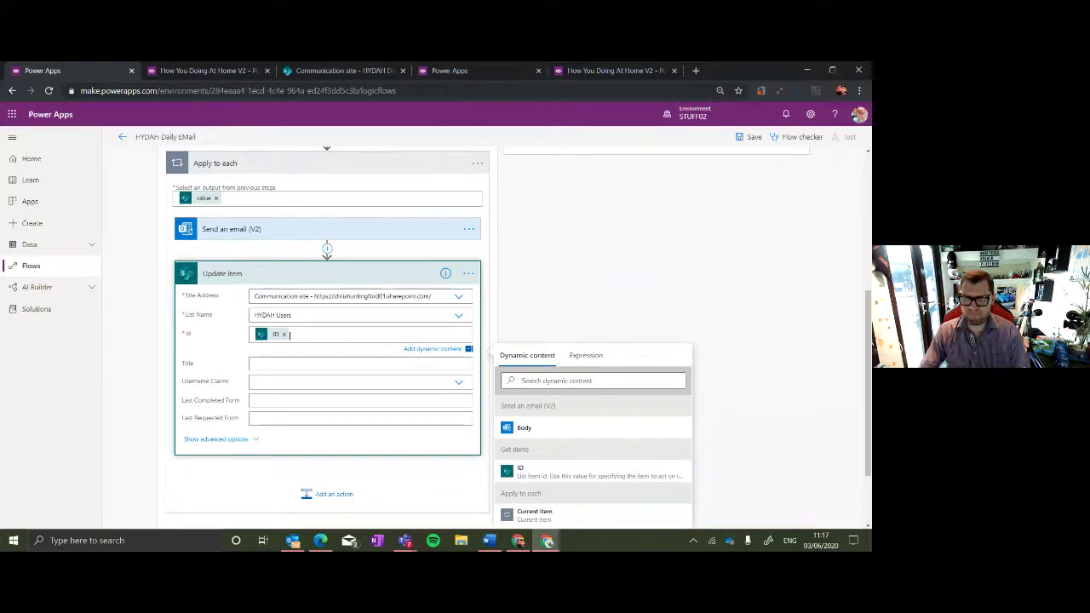
Set the Update item action's Last Completed Form field to the expression utcNow() and save the flow.
click(278, 406)
click(587, 410)
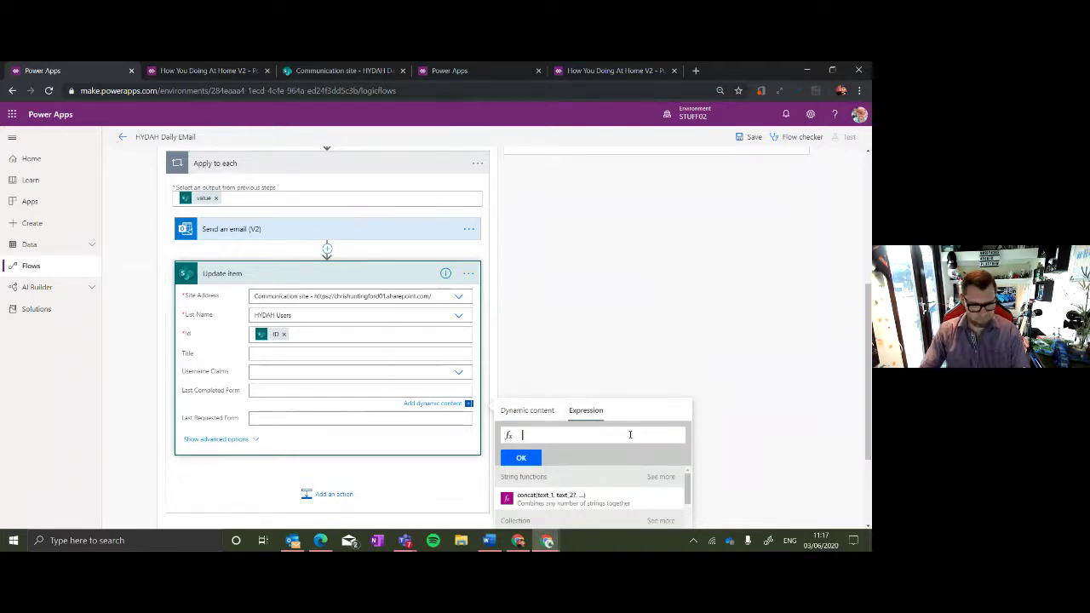
text(utc)
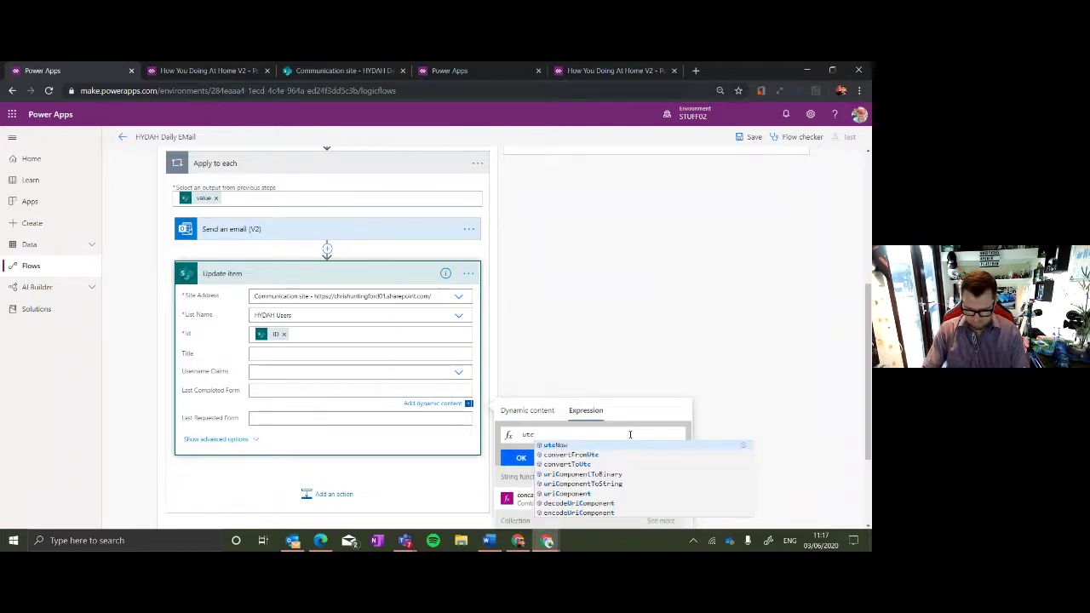
text(()
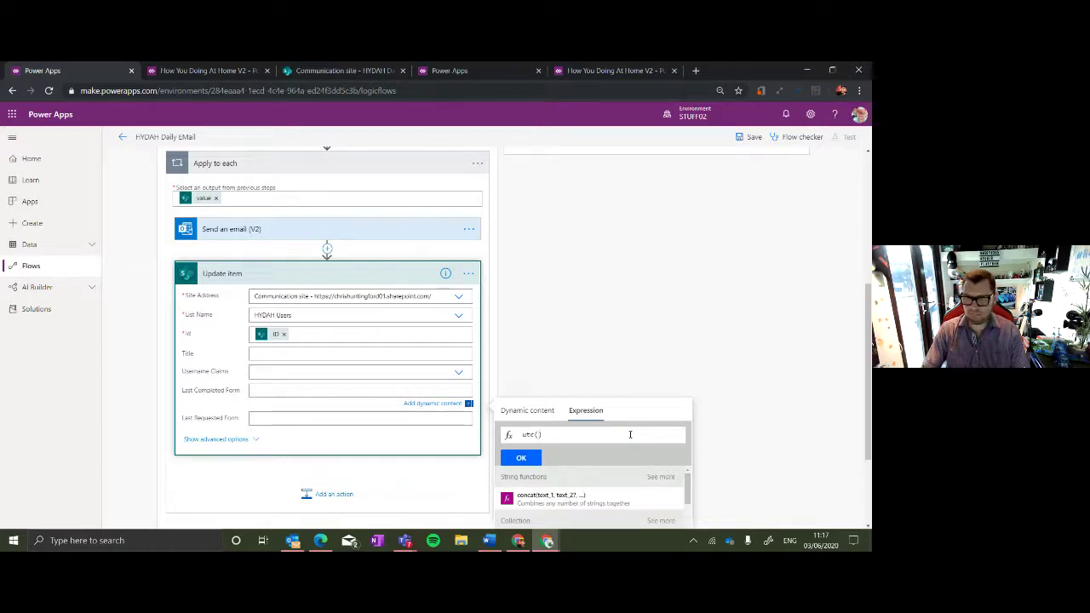
key(BackSpace)
key(BackSpace)
key(BackSpace)
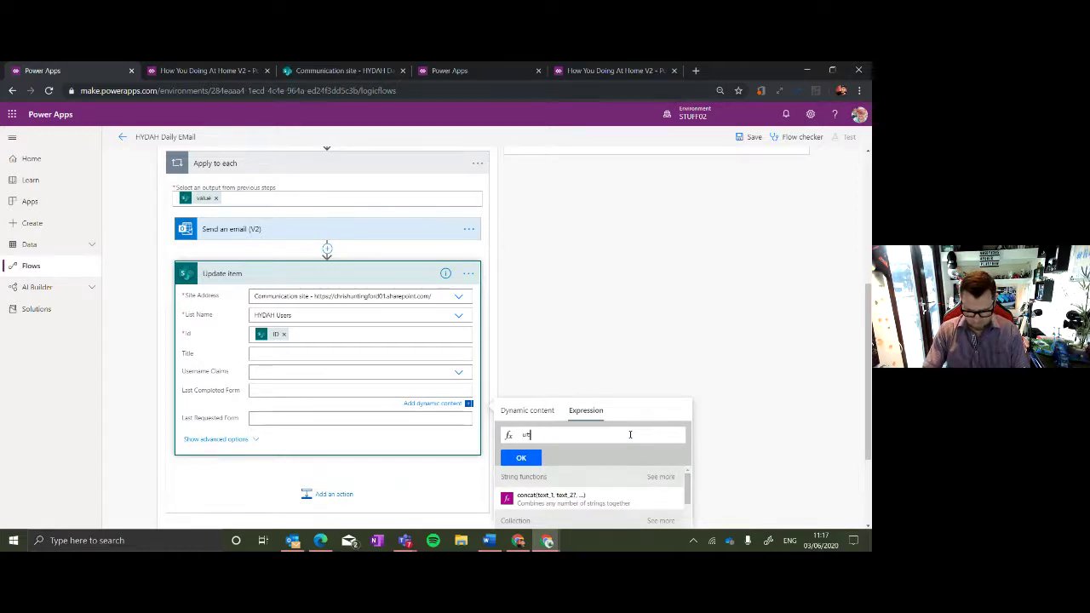
text(cN)
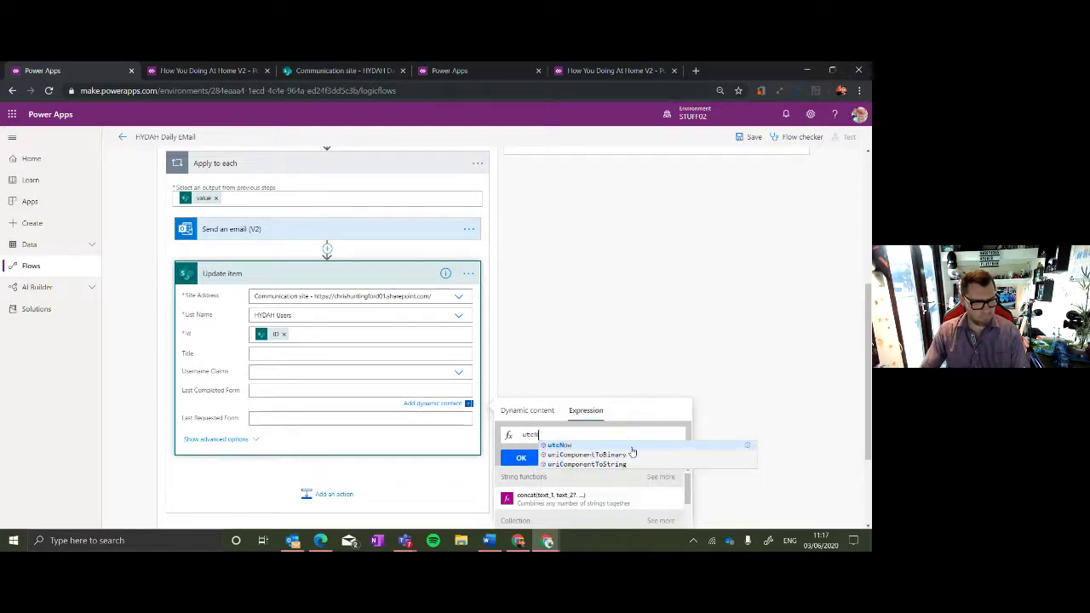
click(628, 445)
click(521, 457)
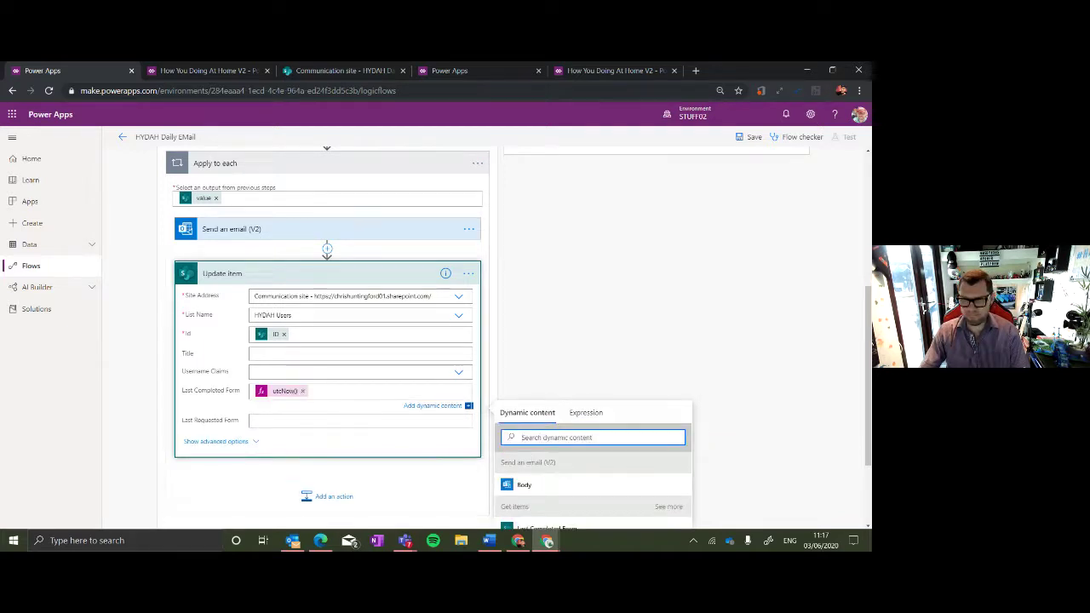
click(752, 137)
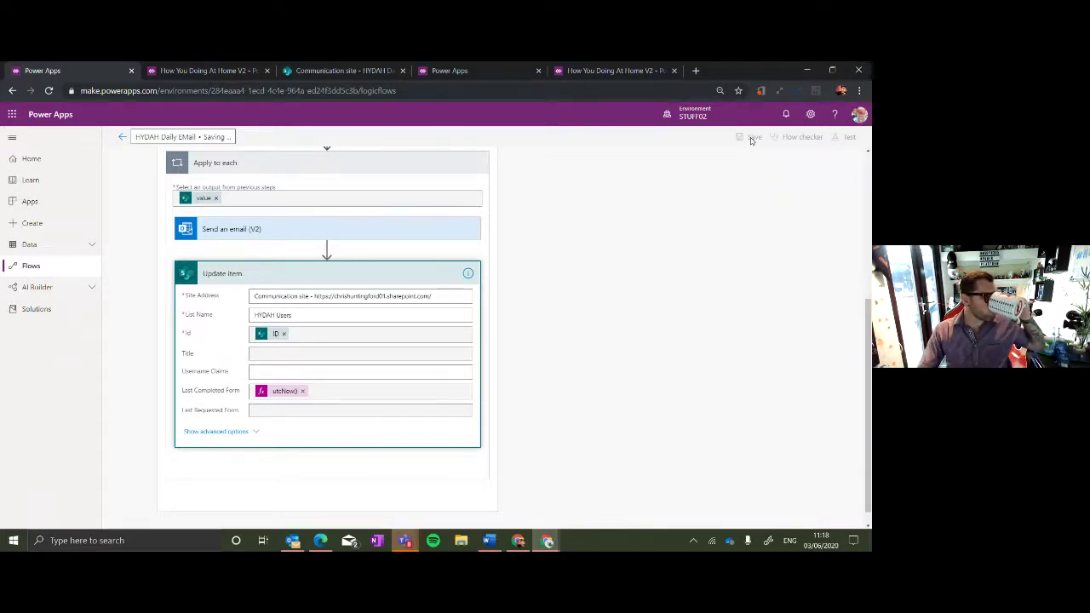
mouse_move(405, 540)
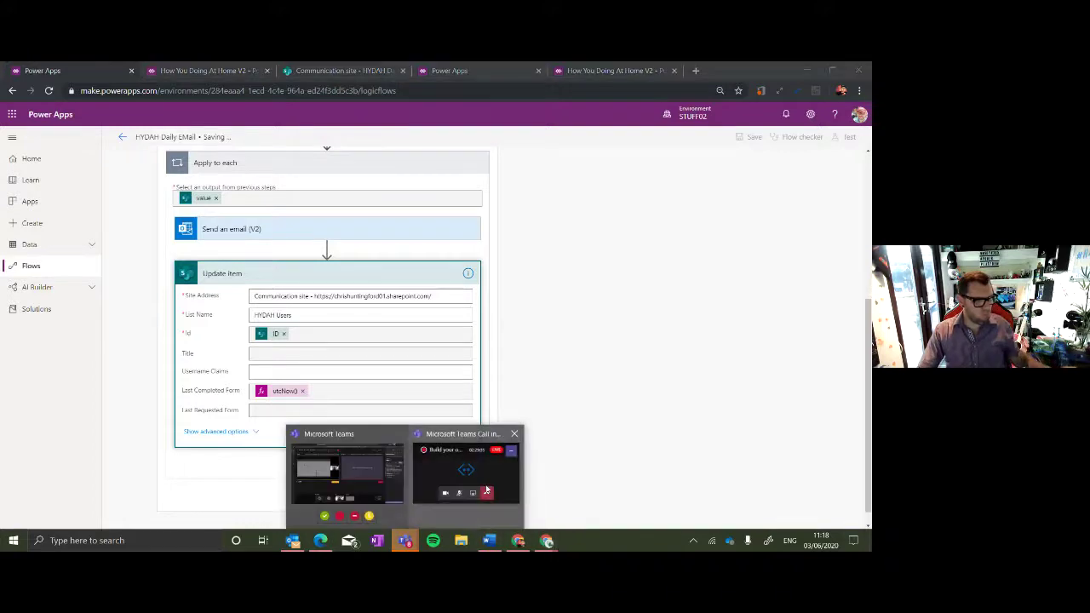
click(503, 468)
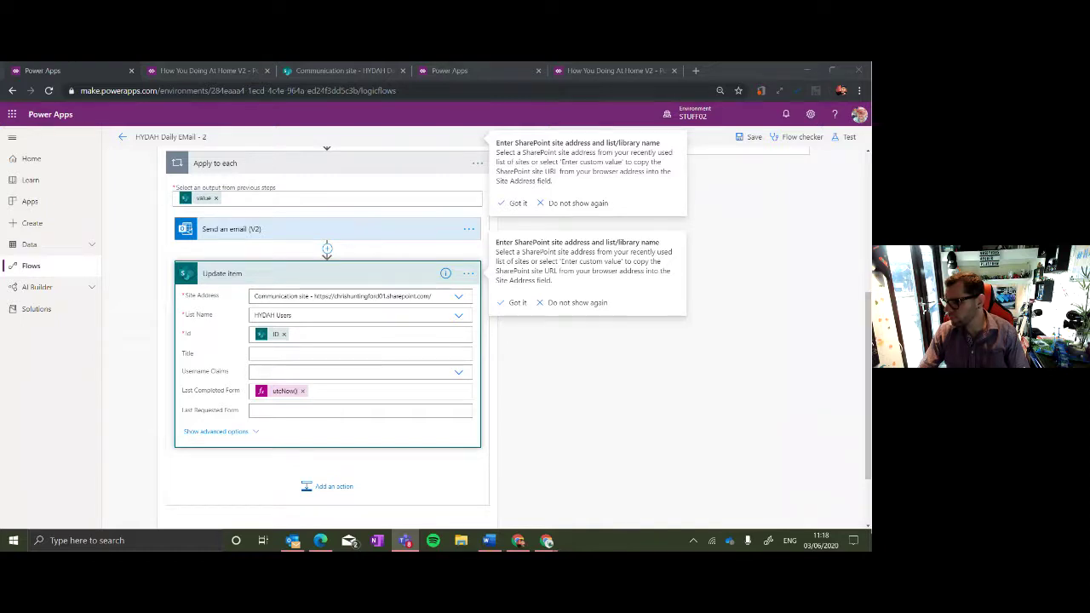
Switch to the How You Doing At Home V2 app editor, close the formula warnings and inspect the "How positive are you feeling about today?" slider.
click(242, 71)
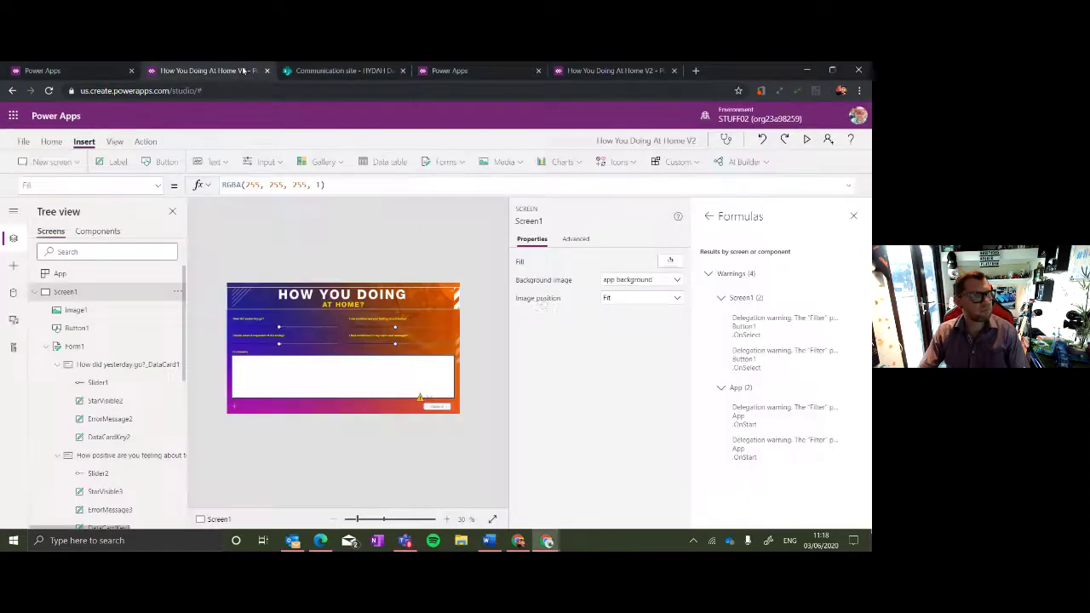
click(422, 329)
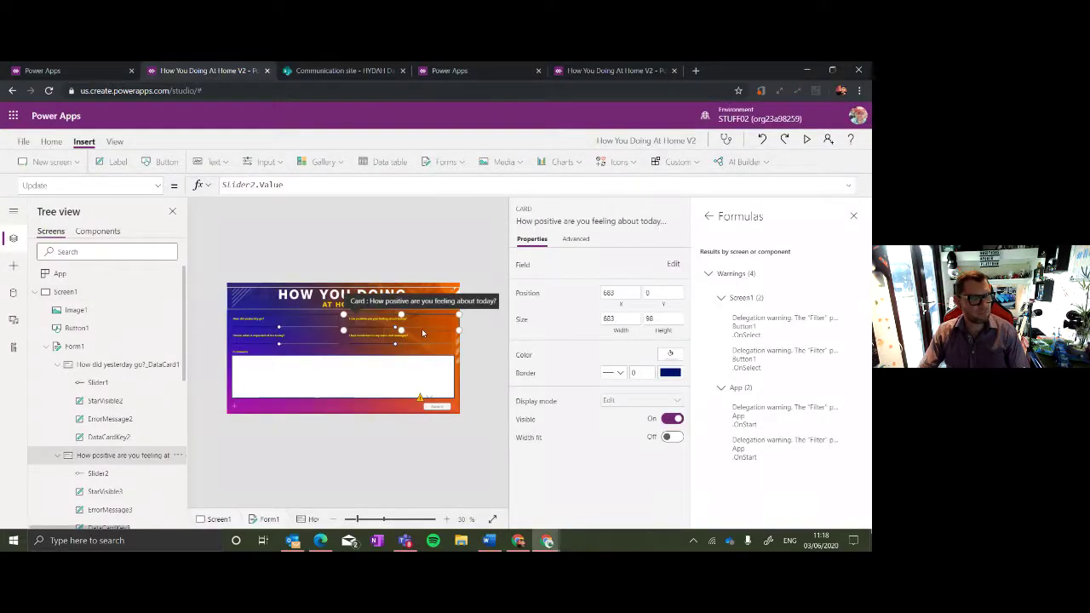
click(853, 216)
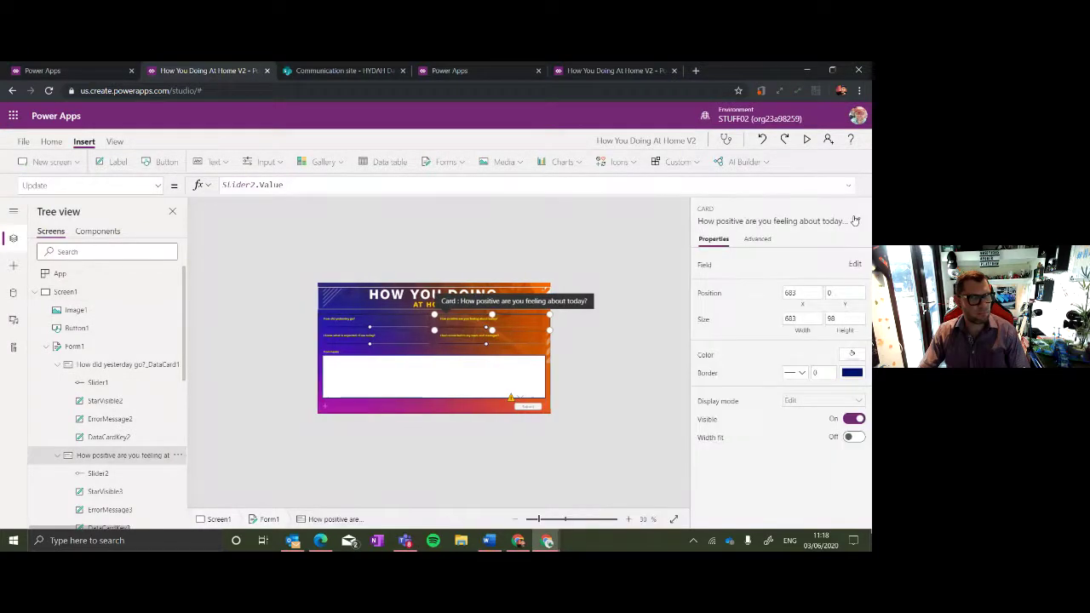
click(474, 328)
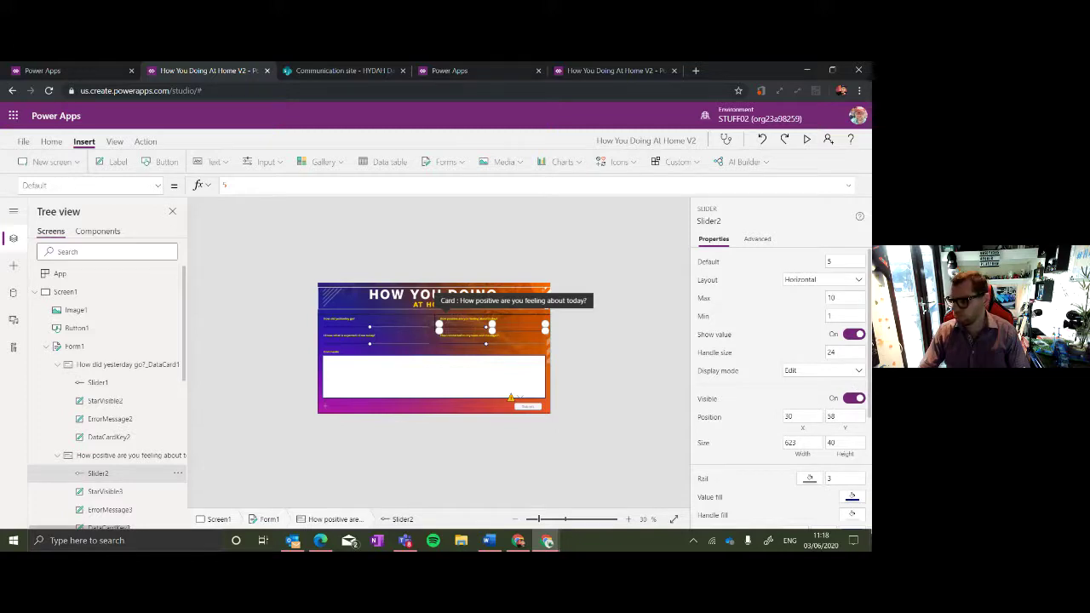
key(alt+Tab)
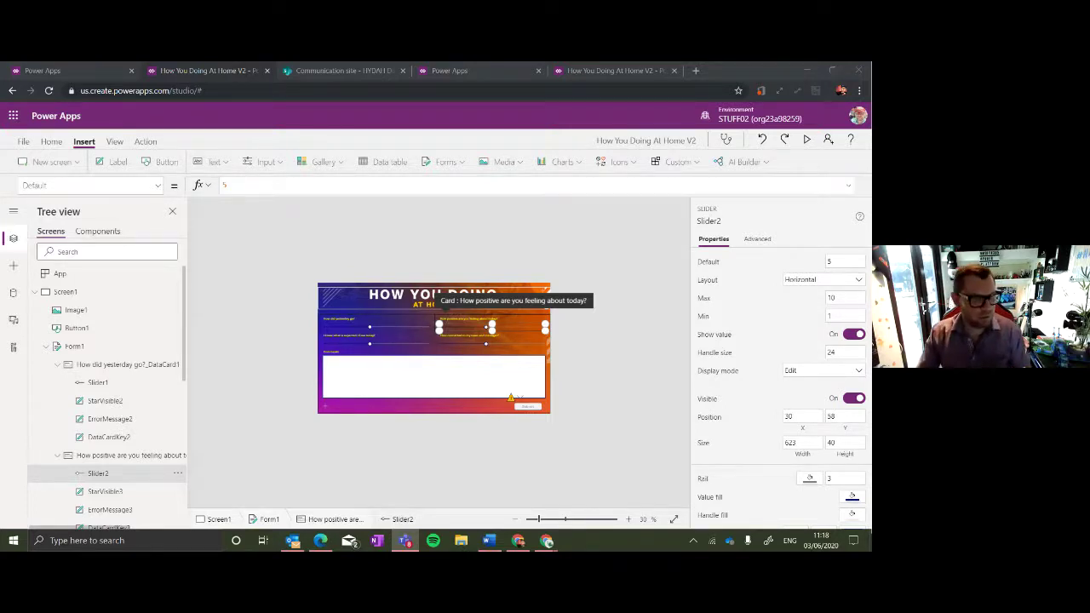
right_click(468, 331)
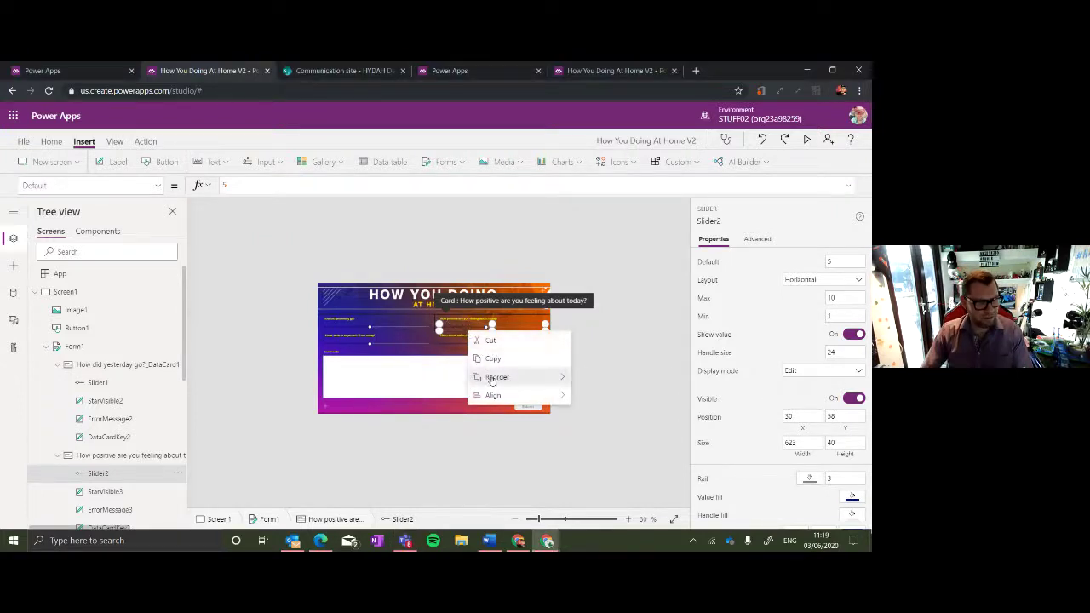
click(616, 301)
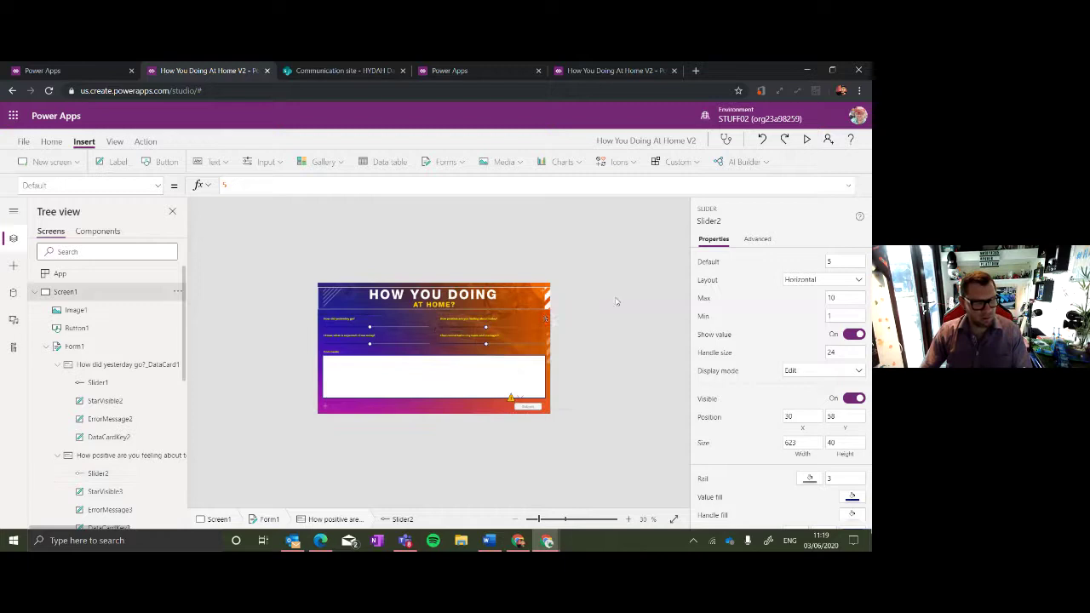
Enlarge the app canvas to 60% and review the basic and advanced properties of the "How positive are you feeling about today?" slider.
click(528, 328)
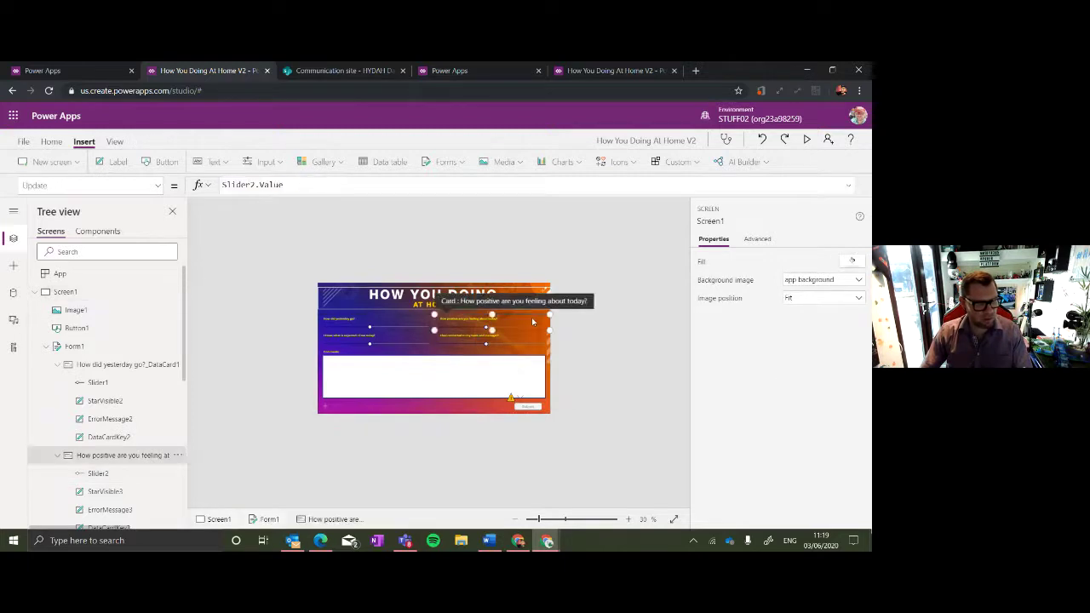
click(628, 518)
click(628, 518)
click(628, 519)
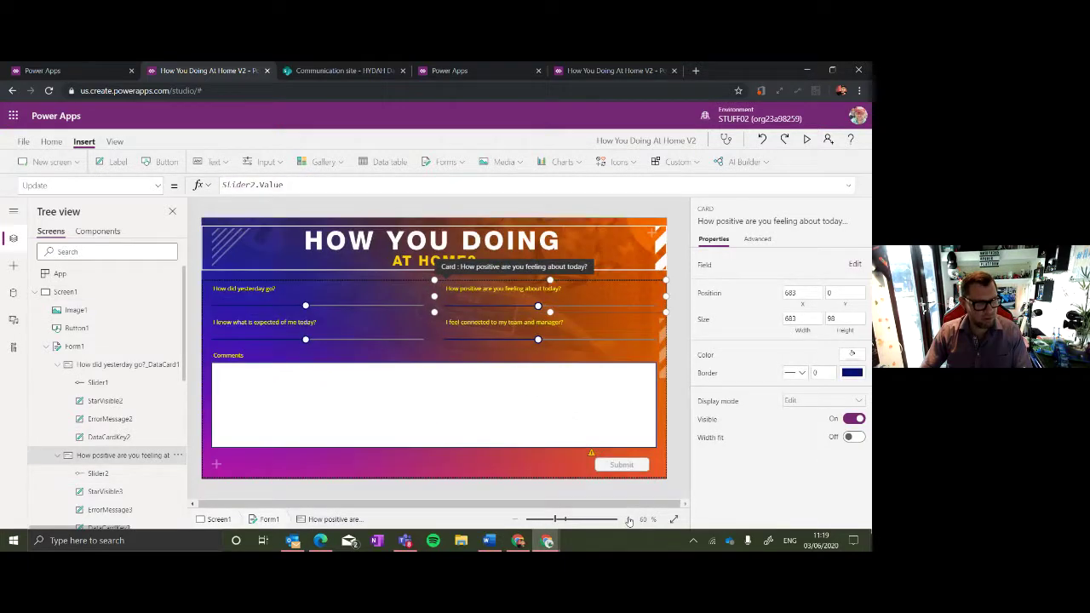
click(570, 306)
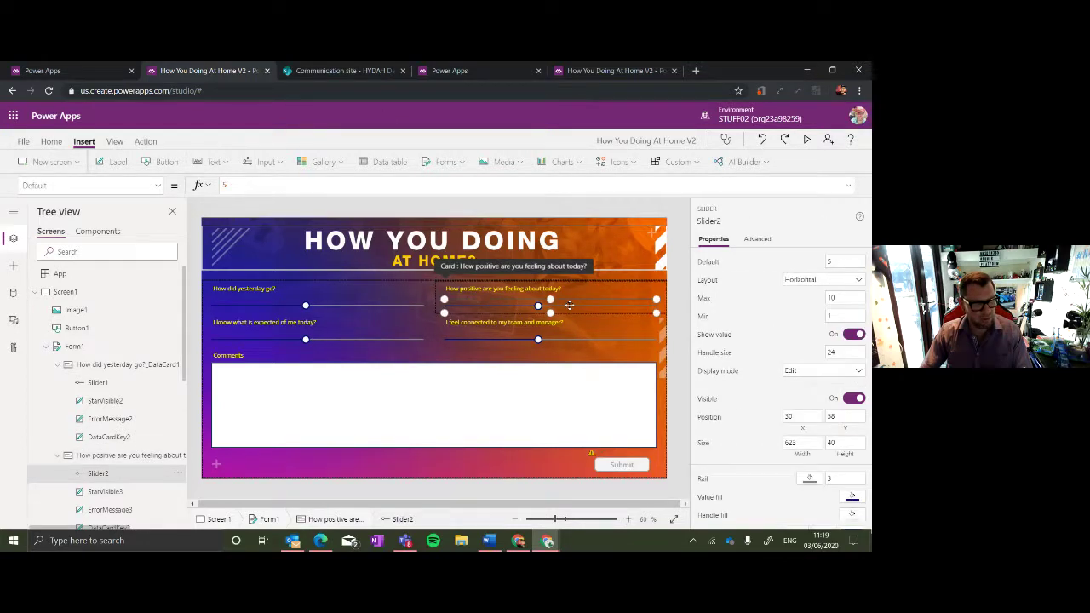
right_click(570, 306)
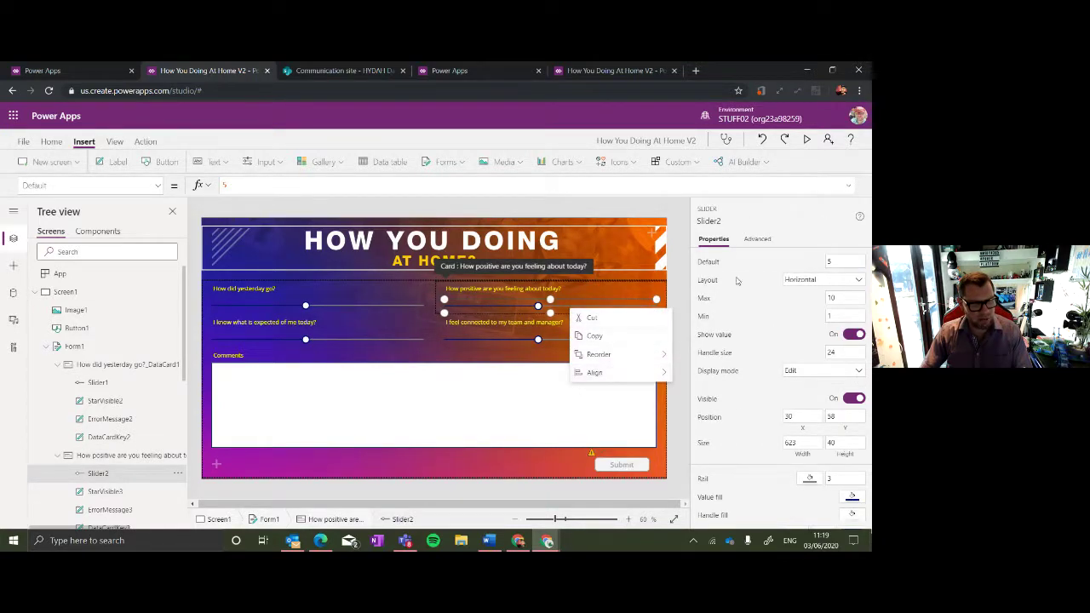
click(757, 238)
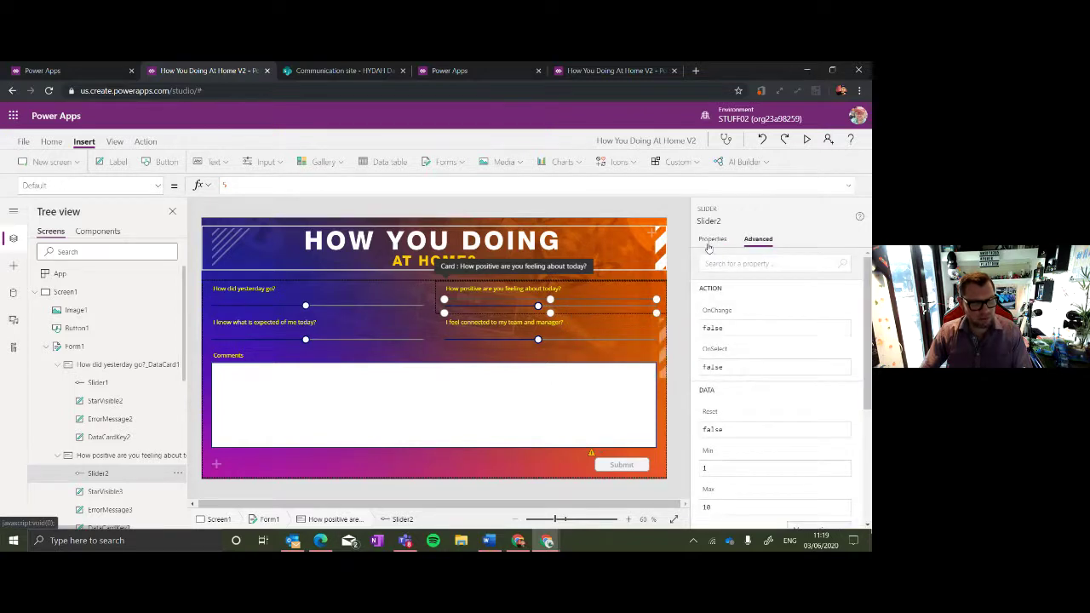
click(712, 239)
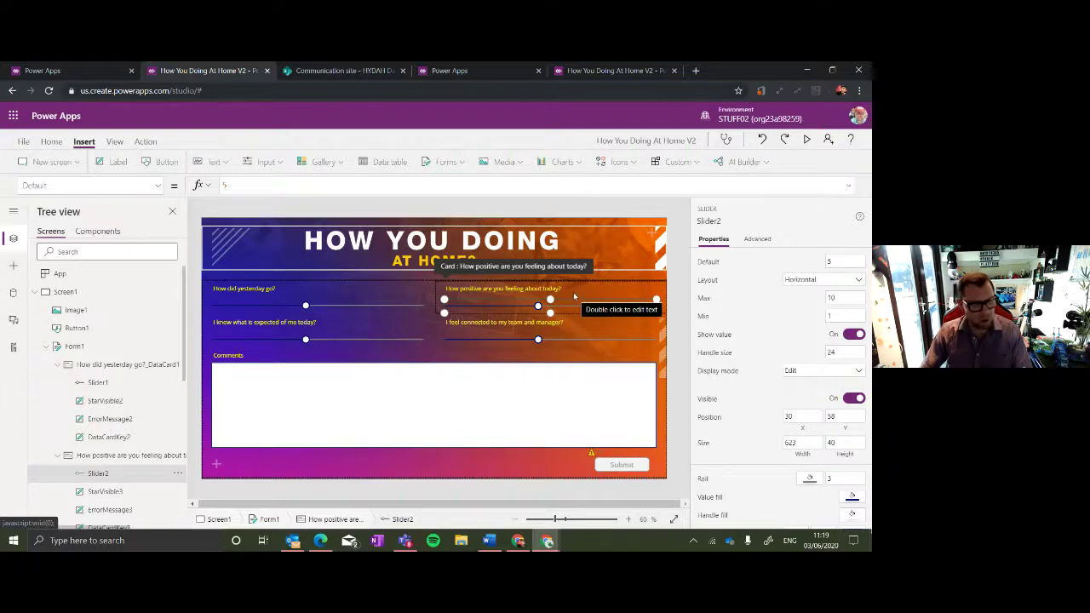
Check which editing options the "How positive are you feeling about today?" card, its label and its slider offer.
right_click(594, 310)
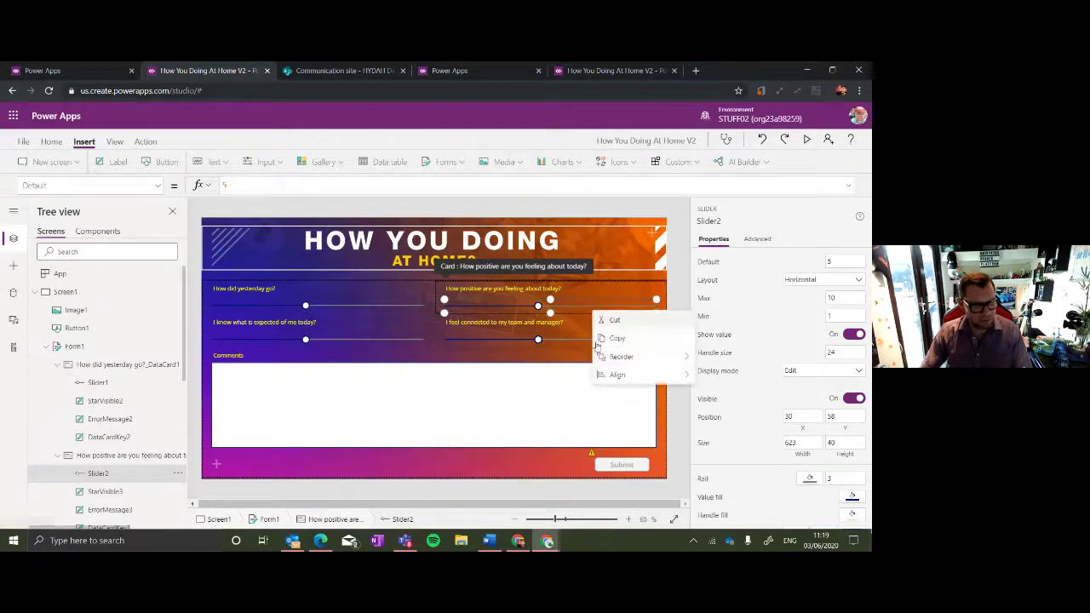
click(601, 290)
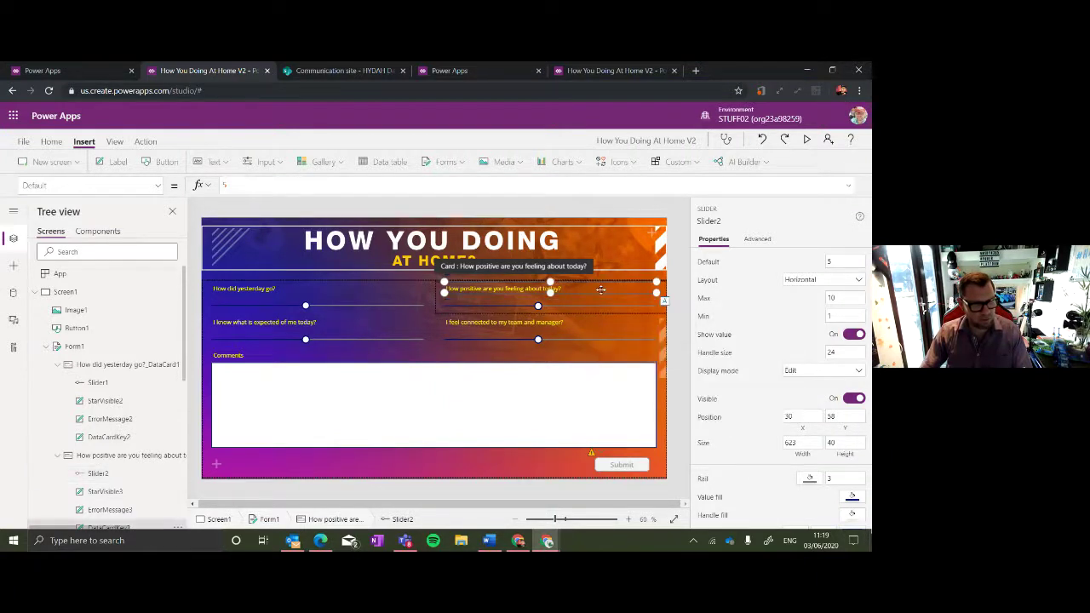
click(659, 310)
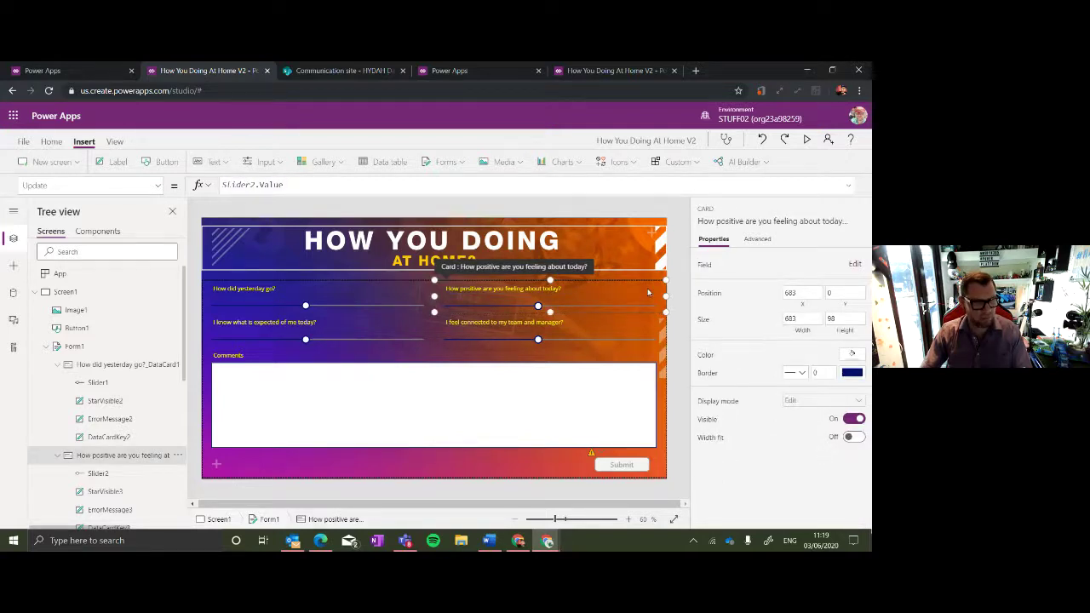
click(469, 302)
right_click(473, 305)
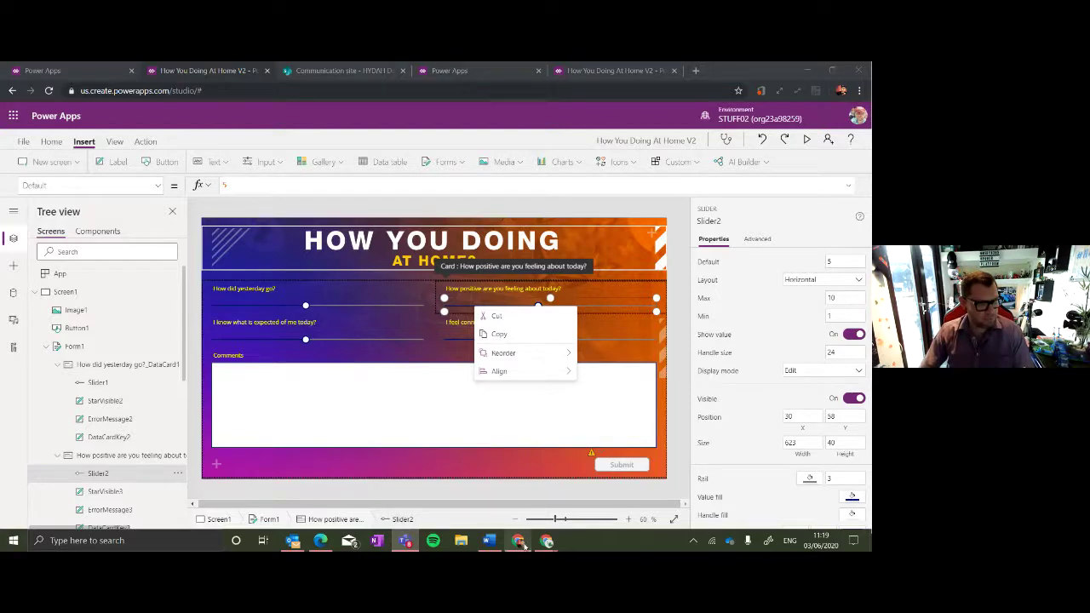
Return to the HYDAH Daily EMail - 2 flow, save it again and leave the editor for the flows list.
click(118, 72)
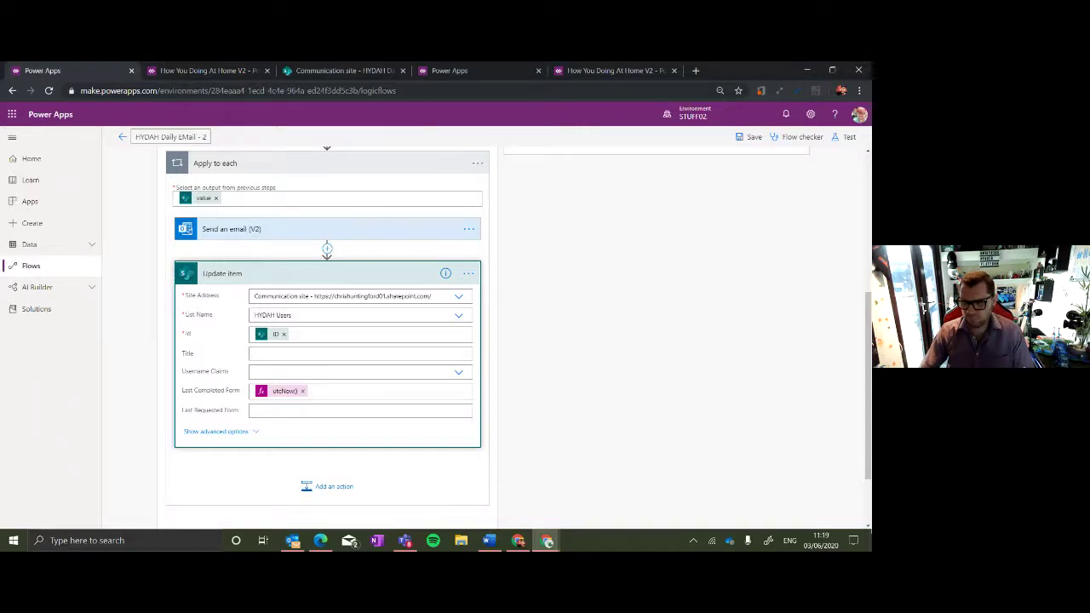
key(alt+Tab)
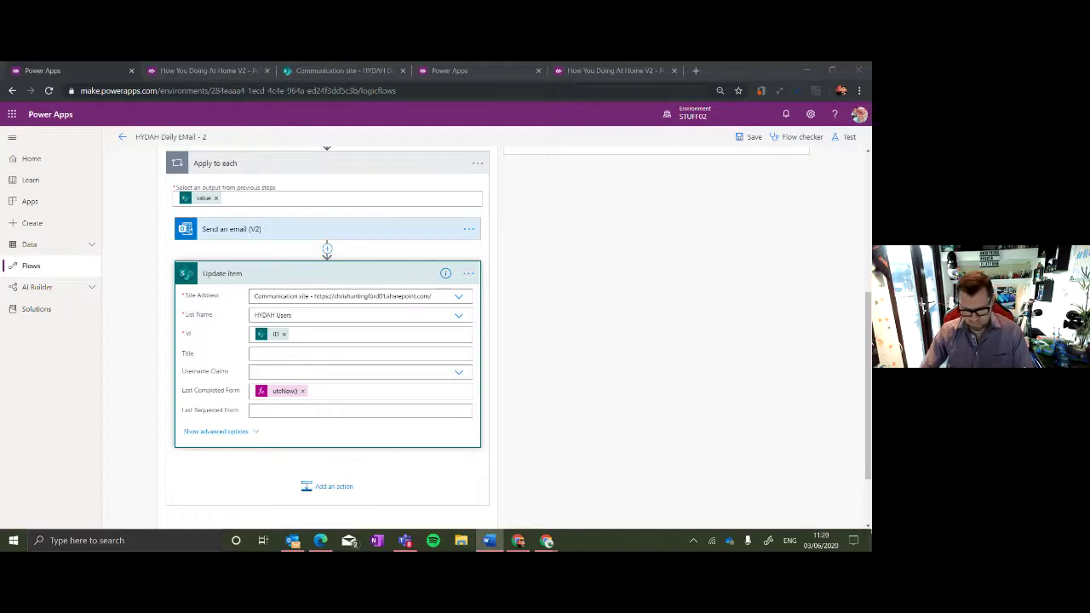
click(754, 137)
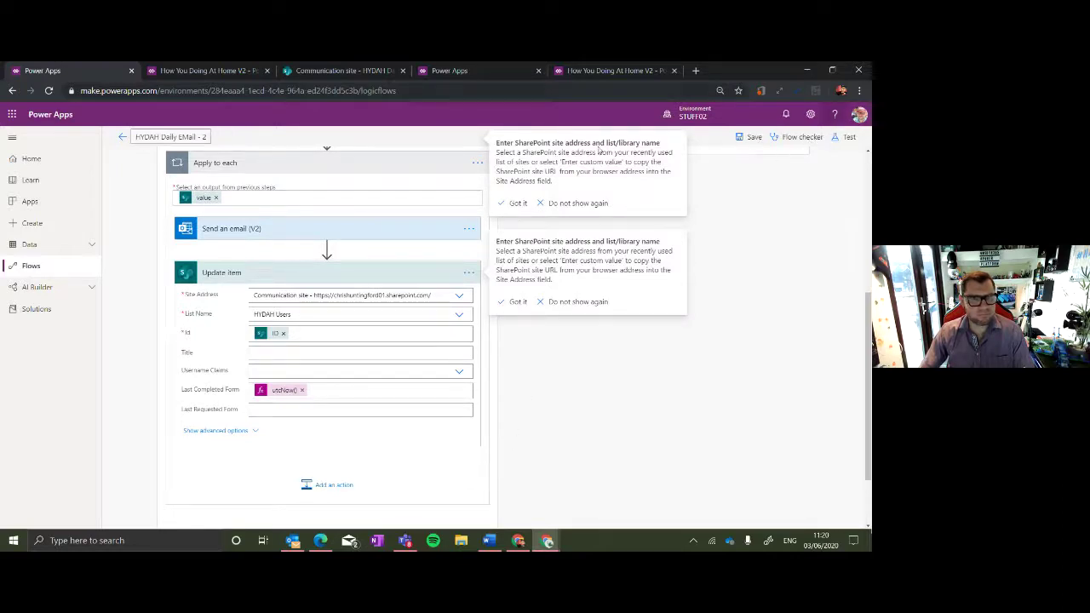
click(122, 136)
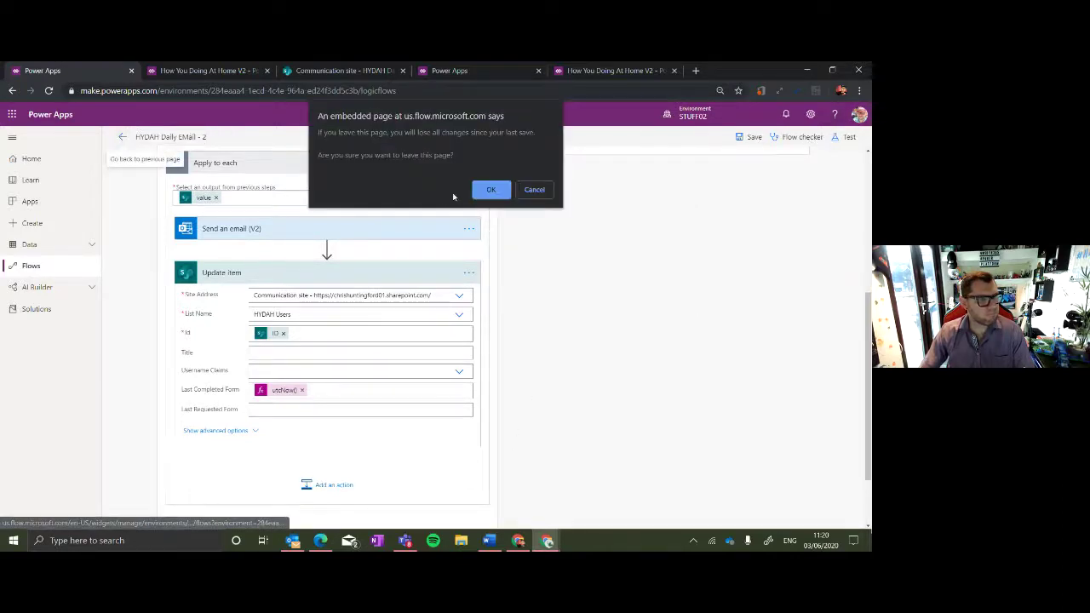
click(489, 190)
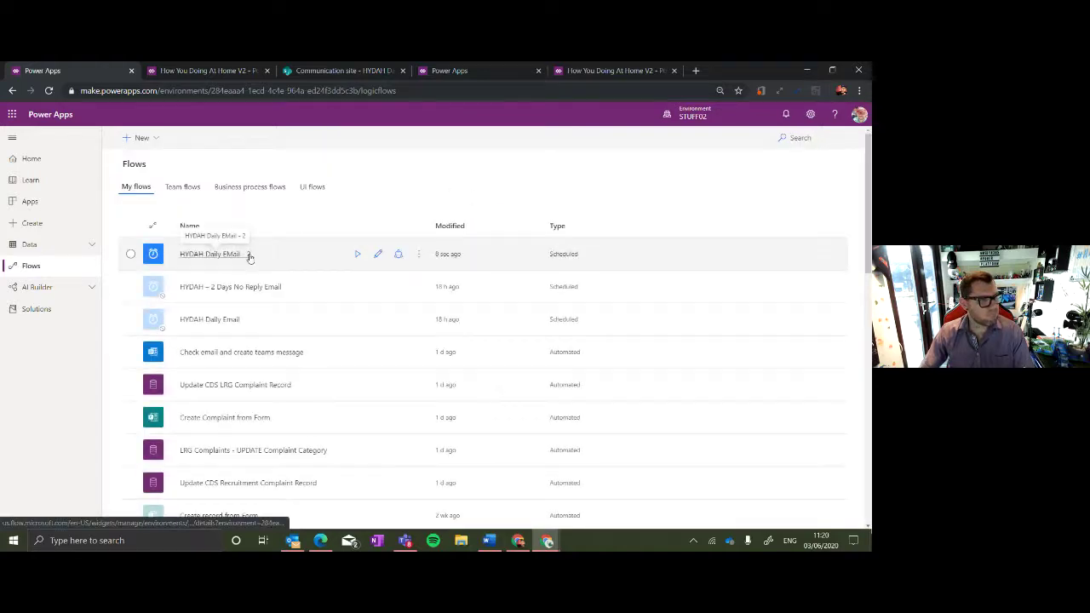
Start building a new scheduled flow from blank.
click(143, 138)
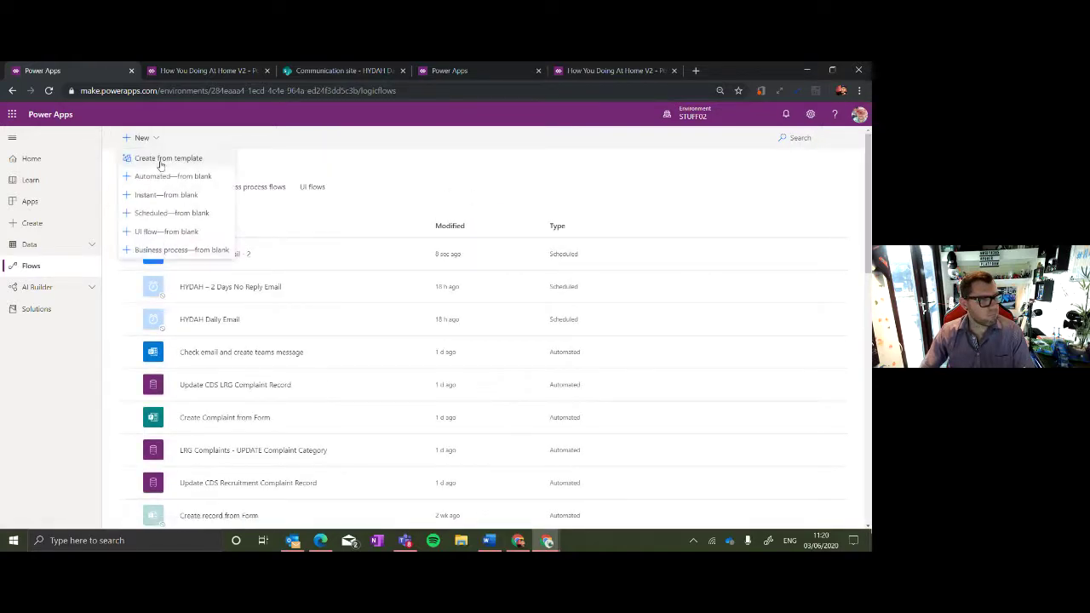
click(175, 214)
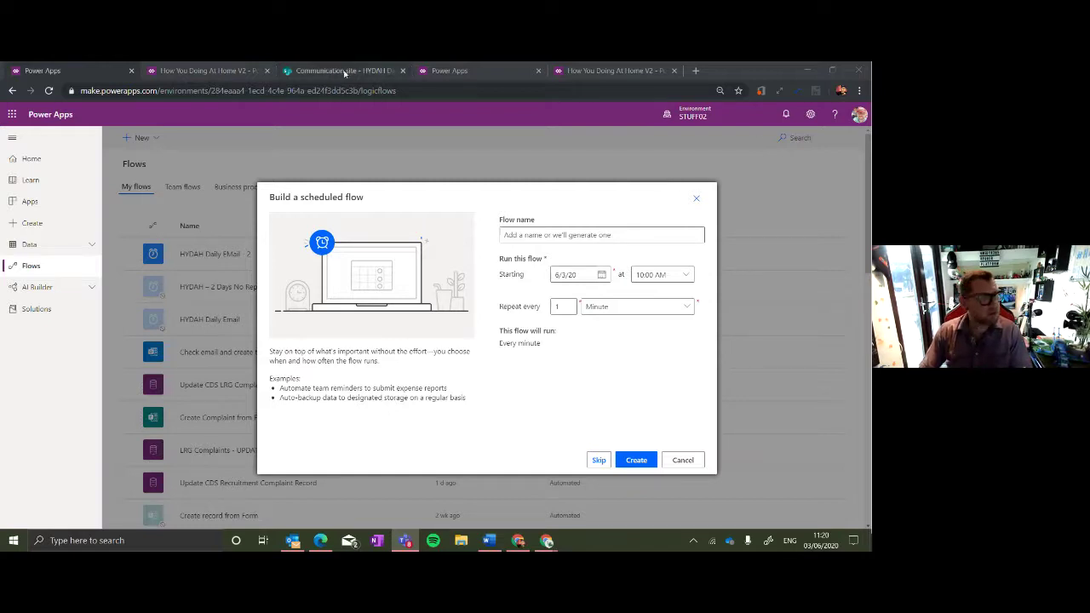
Go back to the How You Doing At Home V2 app editor and look at the "How positive are you feeling about today?" slider again.
click(246, 75)
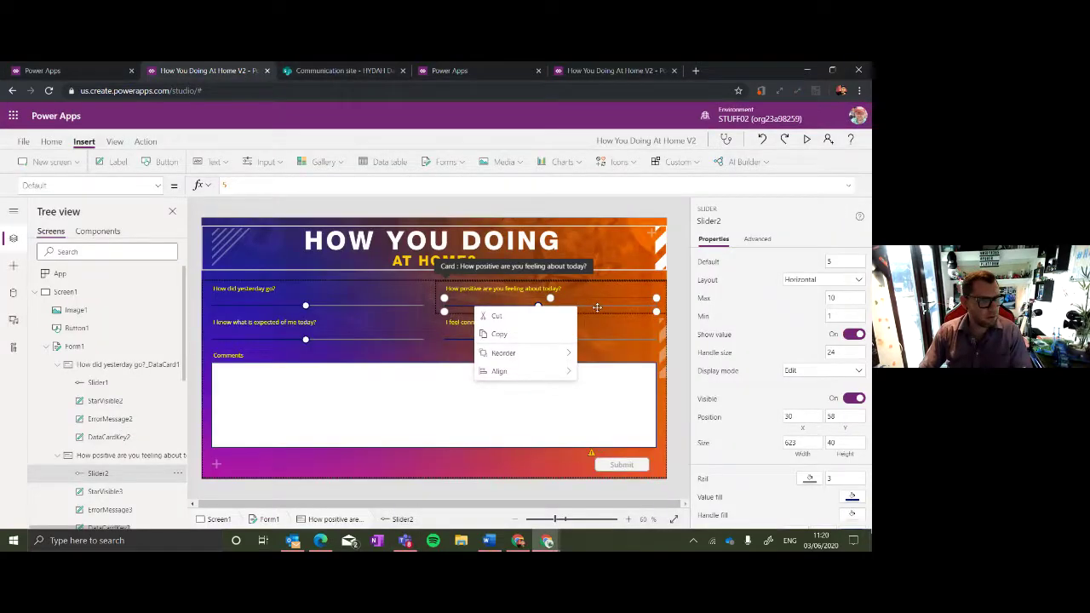
click(597, 307)
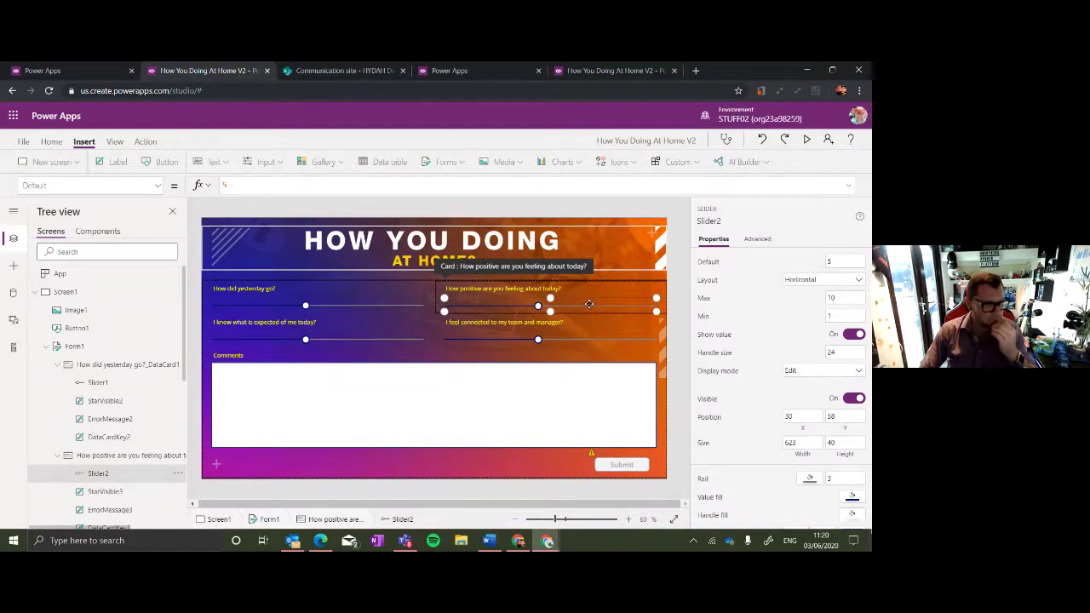
Return to the scheduled flow setup, name the flow "HYDAH – 2 Days No Reply Email" and make it repeat every 1 day.
click(419, 304)
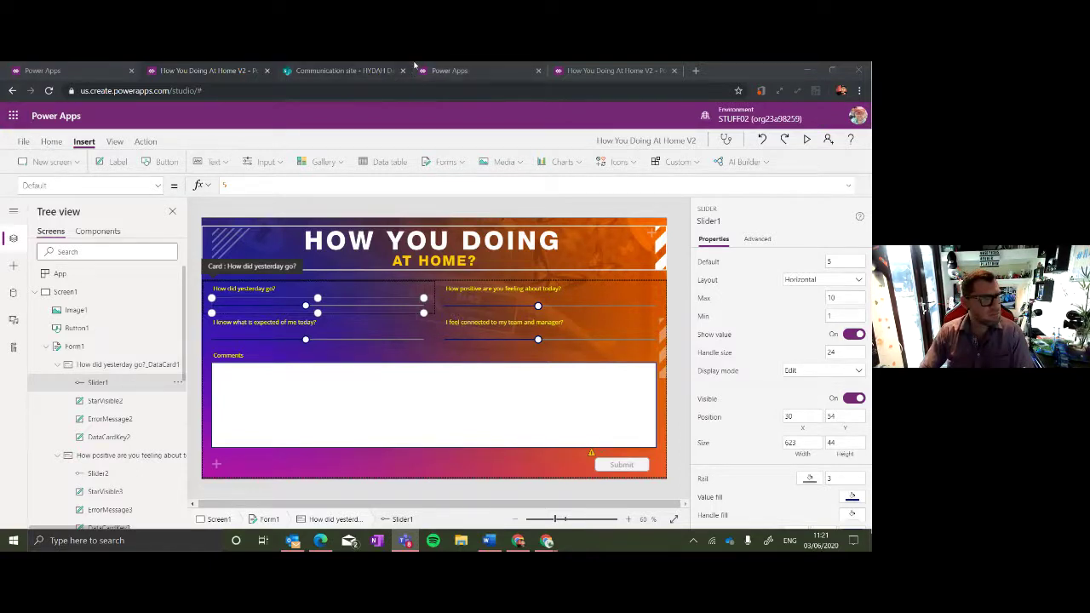
click(114, 71)
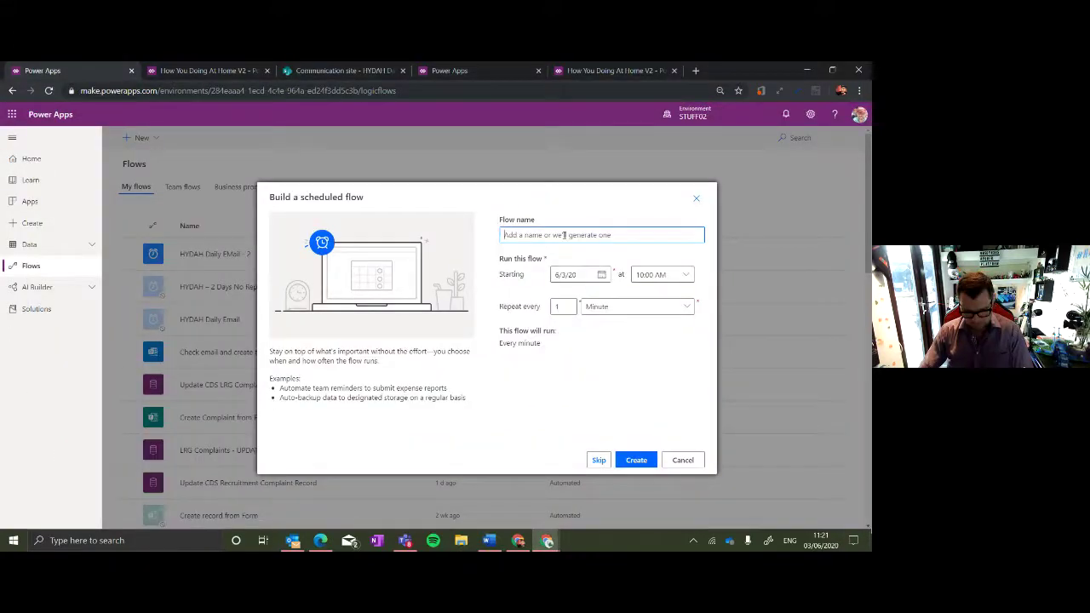
text(HYDAH – 2 Days No Reply Email)
click(603, 275)
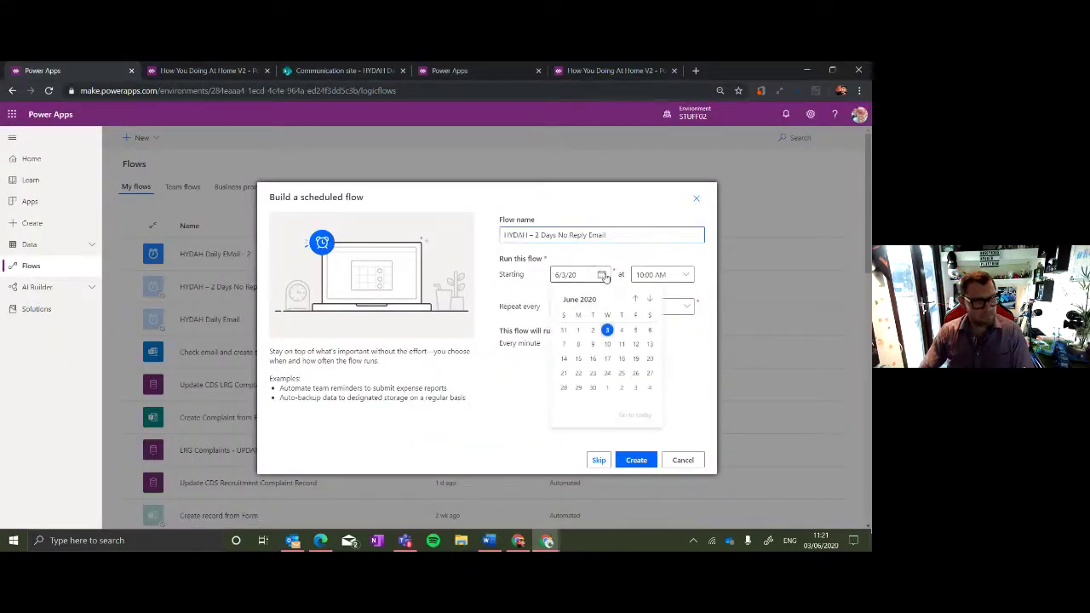
click(684, 310)
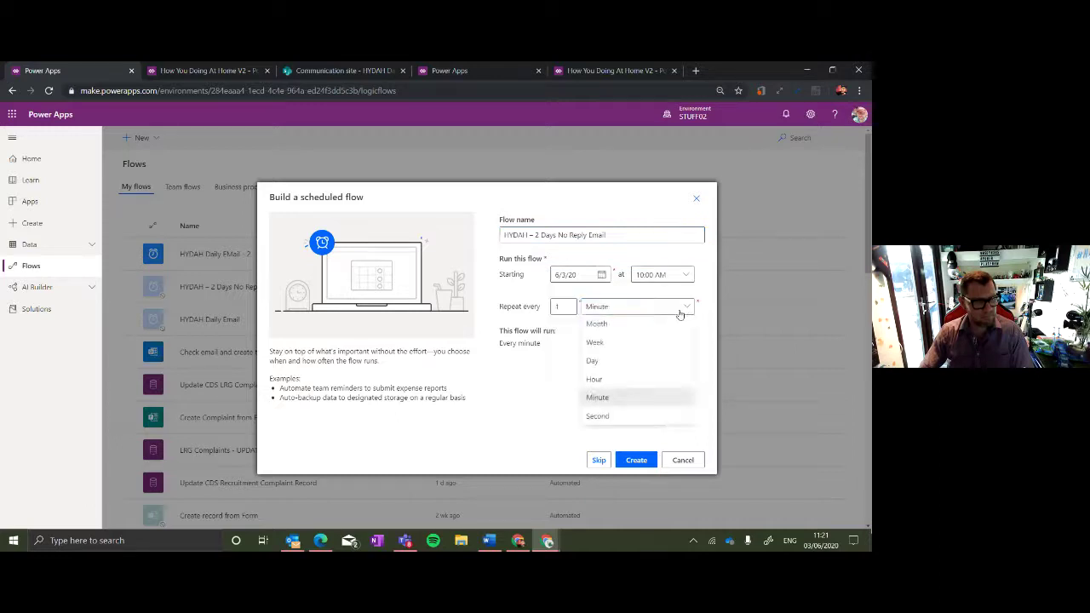
click(625, 363)
Set the flow's start time to 04:00 PM and create the flow.
click(684, 275)
click(685, 276)
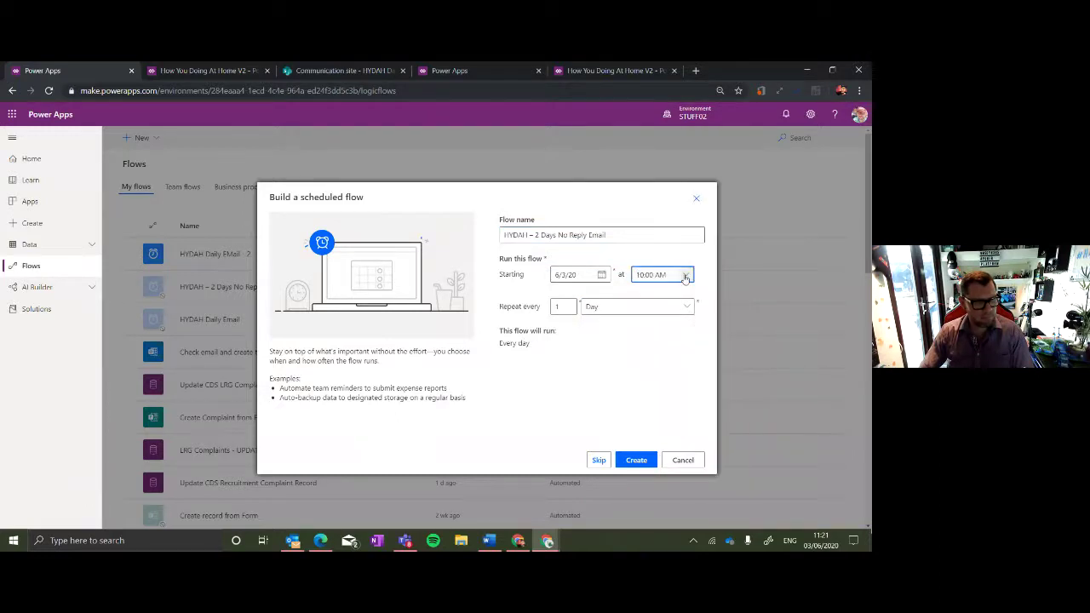
key(alt+Tab)
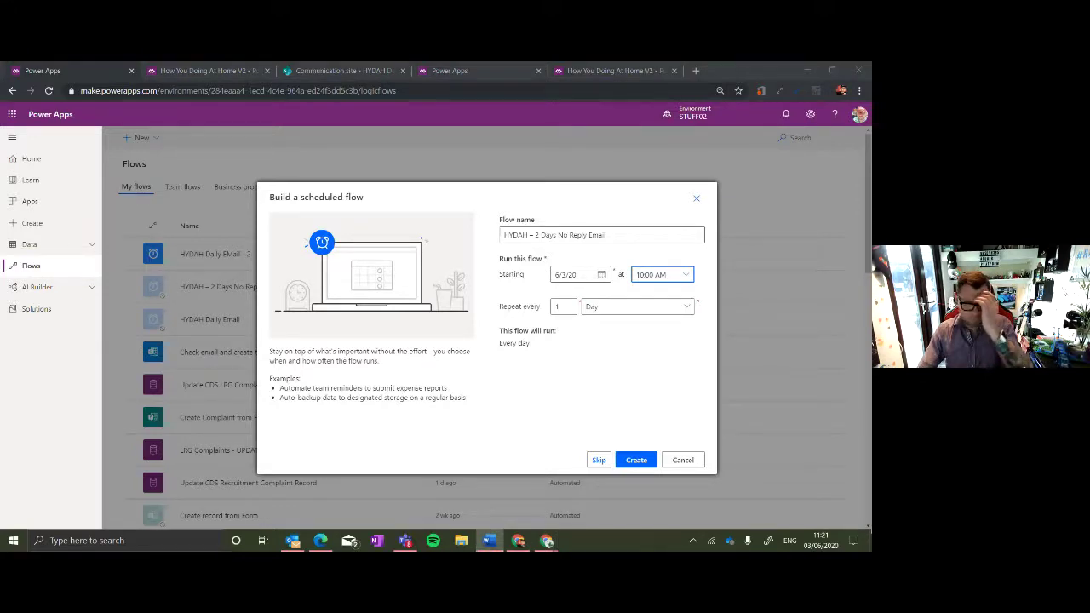
click(687, 279)
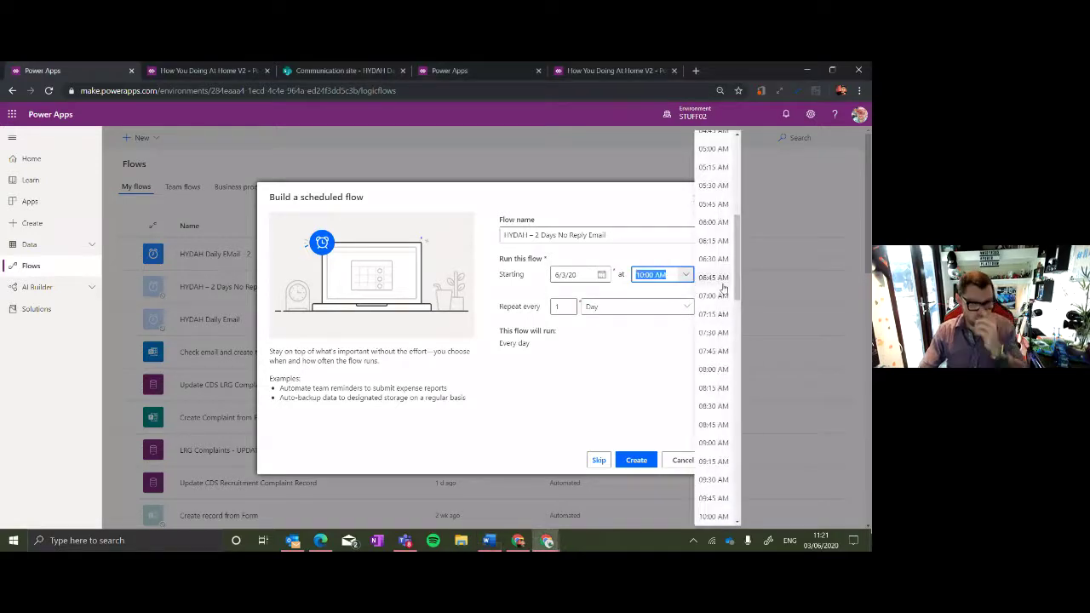
drag(738, 255, 742, 439)
scroll(744, 436, up, 2)
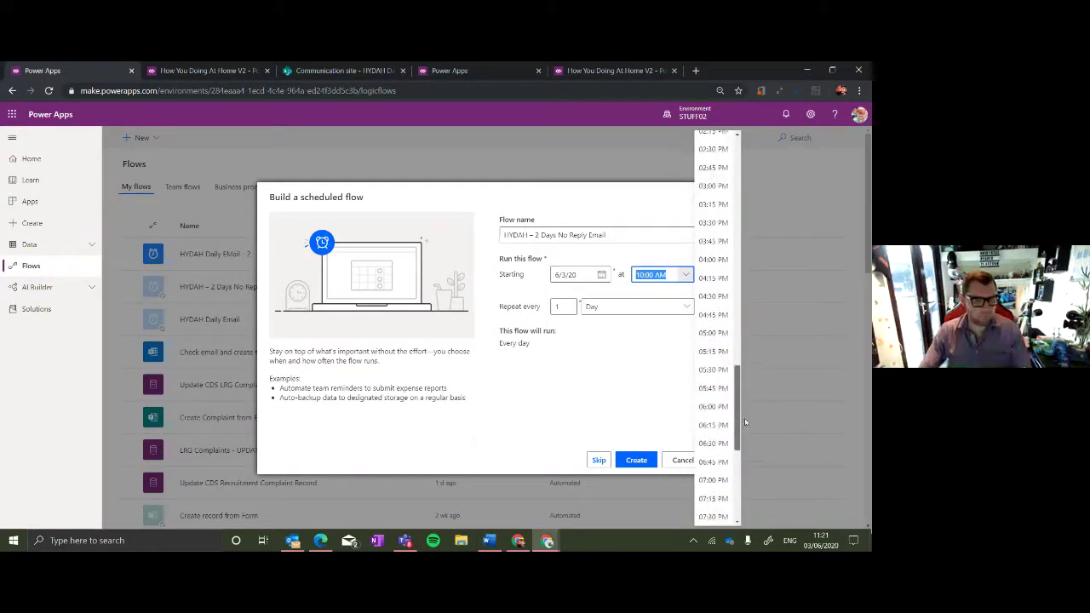
click(722, 270)
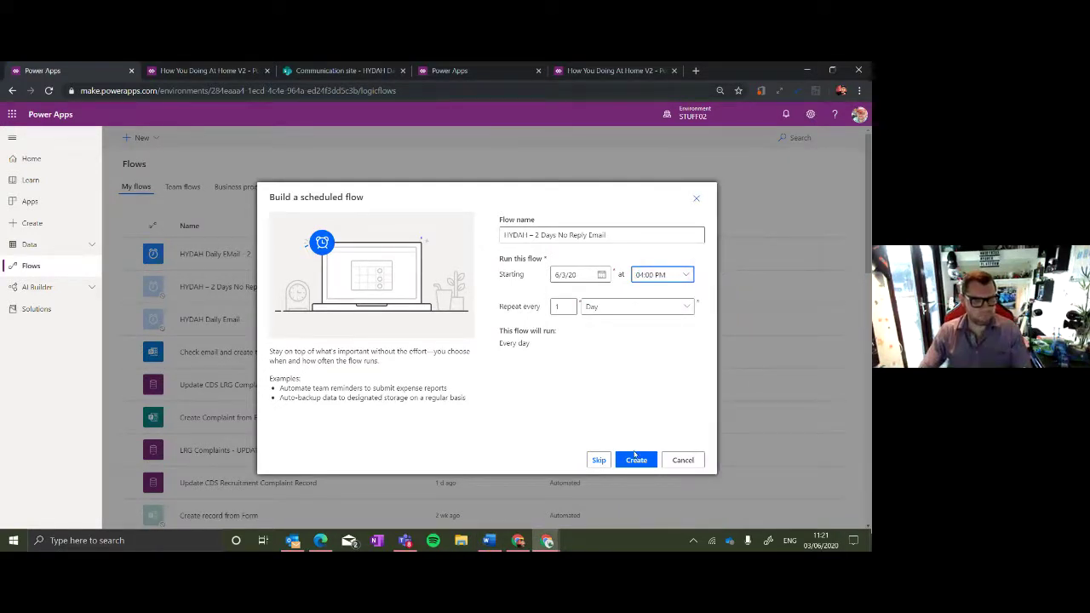
click(634, 460)
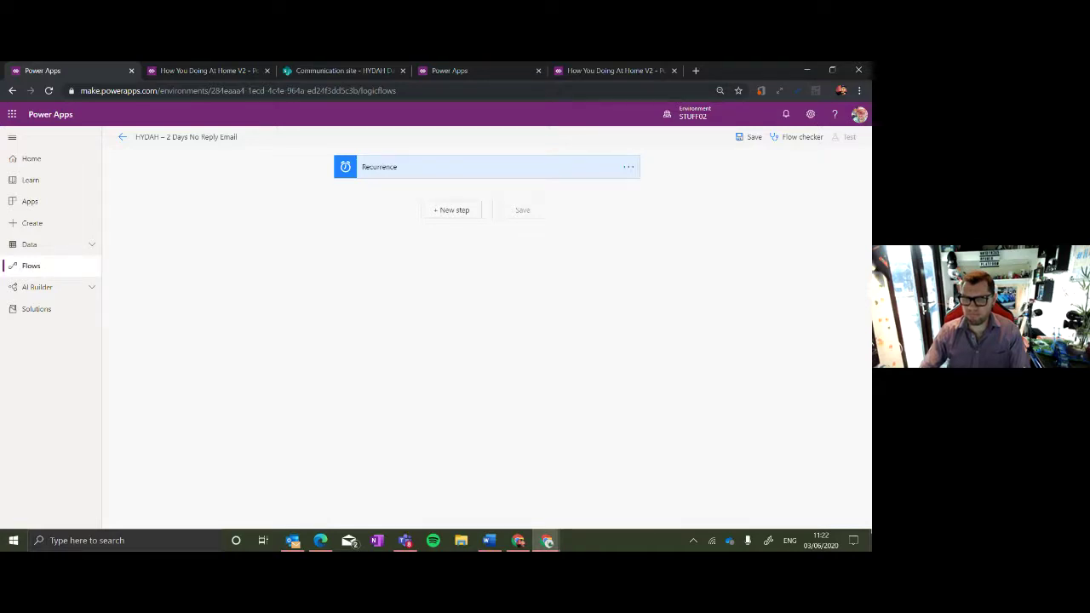
Add a Condition control as a new step after the Recurrence trigger.
click(451, 211)
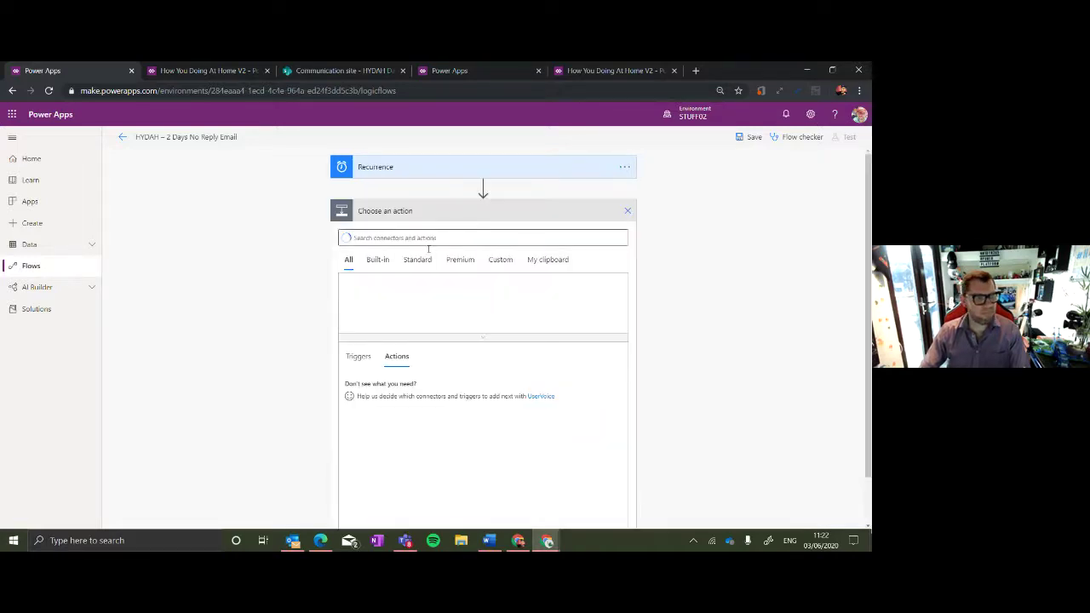
click(362, 295)
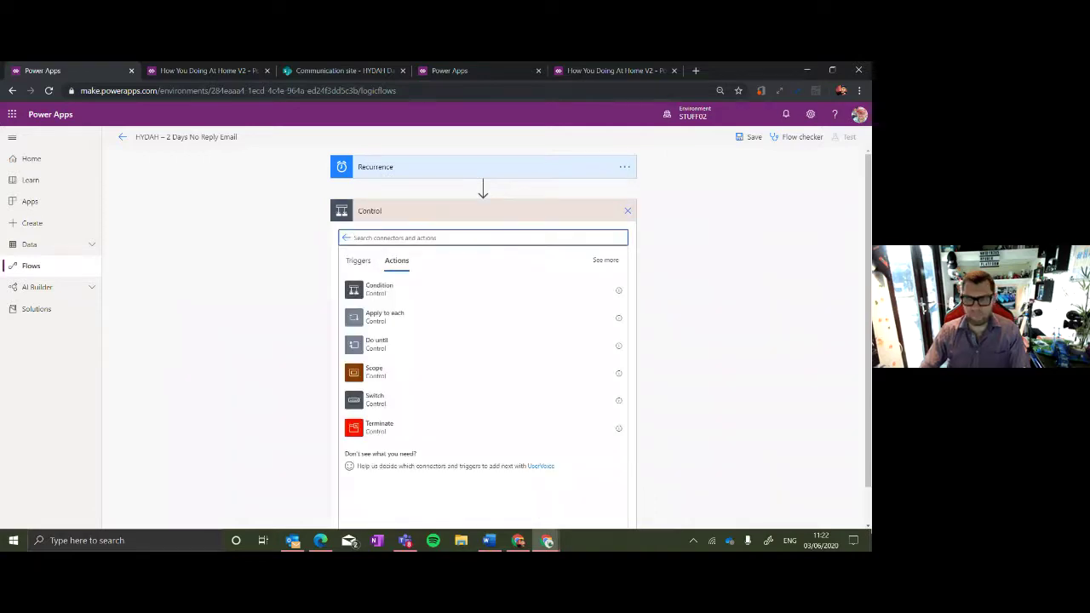
click(437, 293)
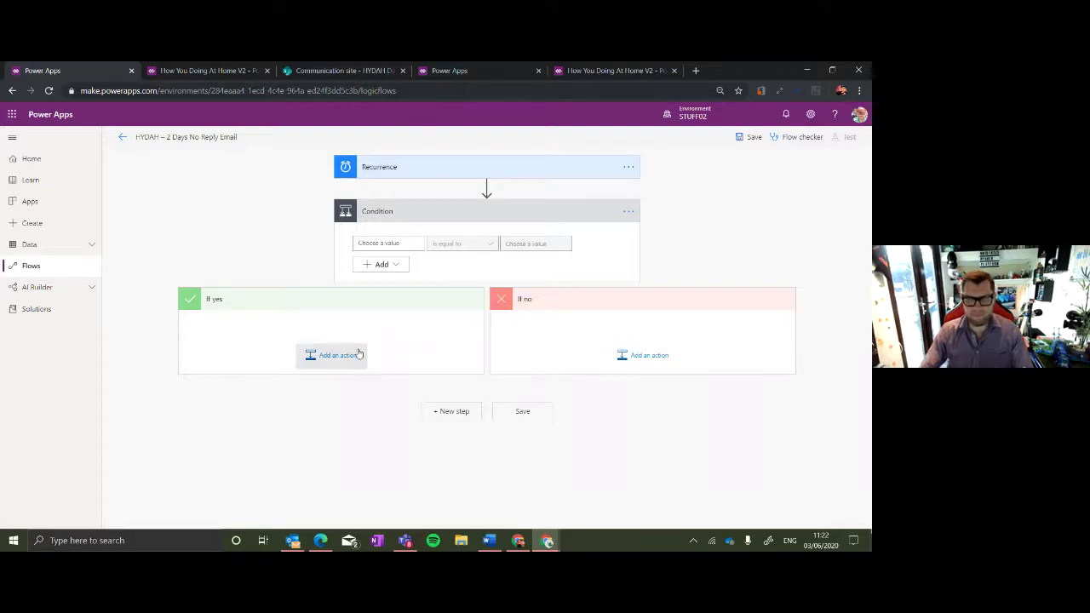
Fill the condition's first value with the expression dayOfWeek(utcNow()).
click(368, 243)
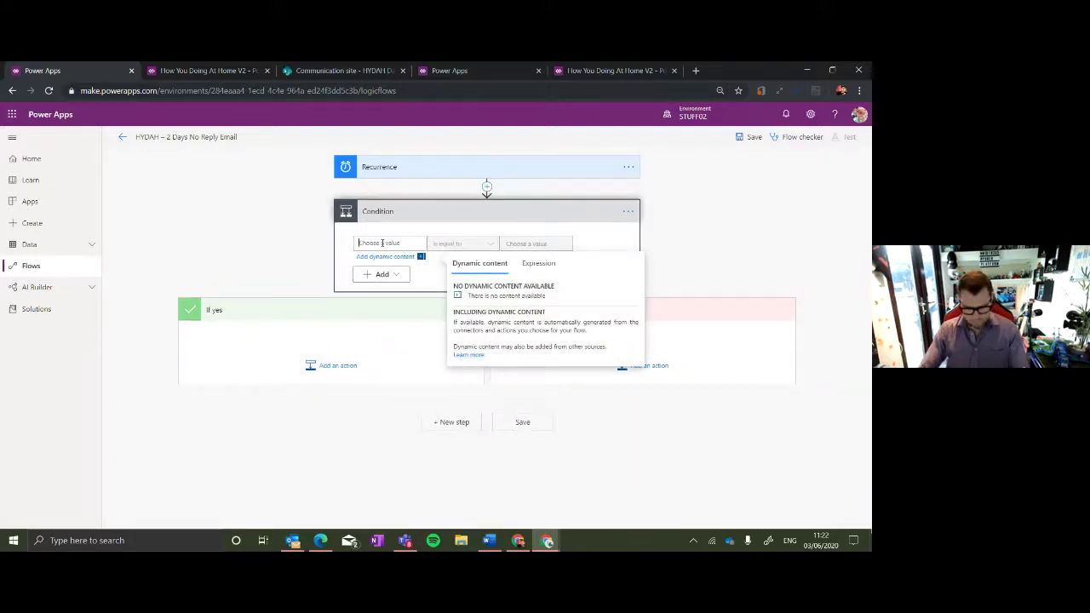
text(days)
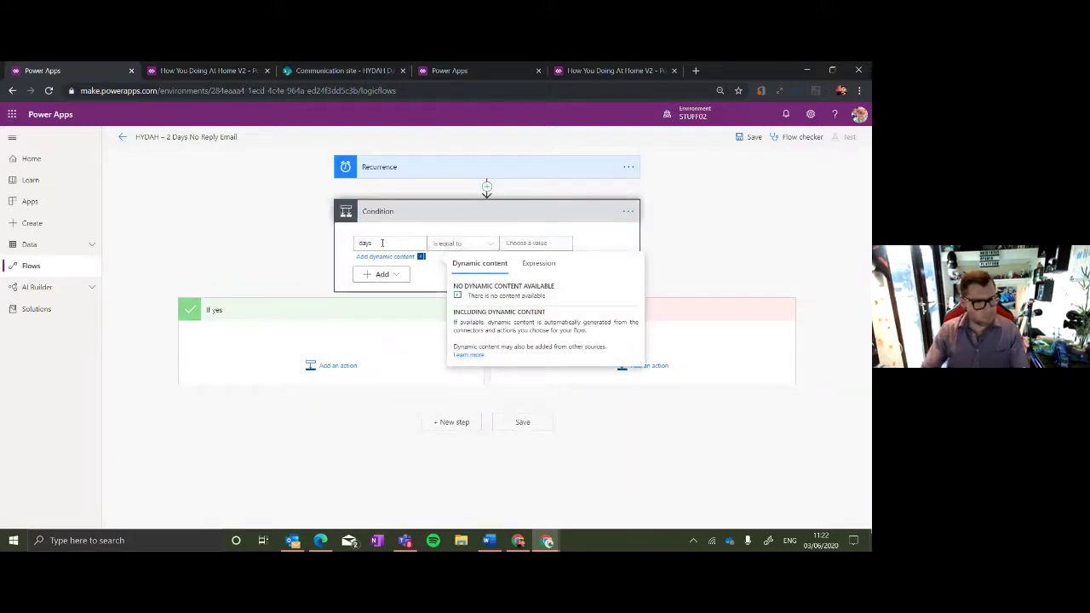
click(544, 264)
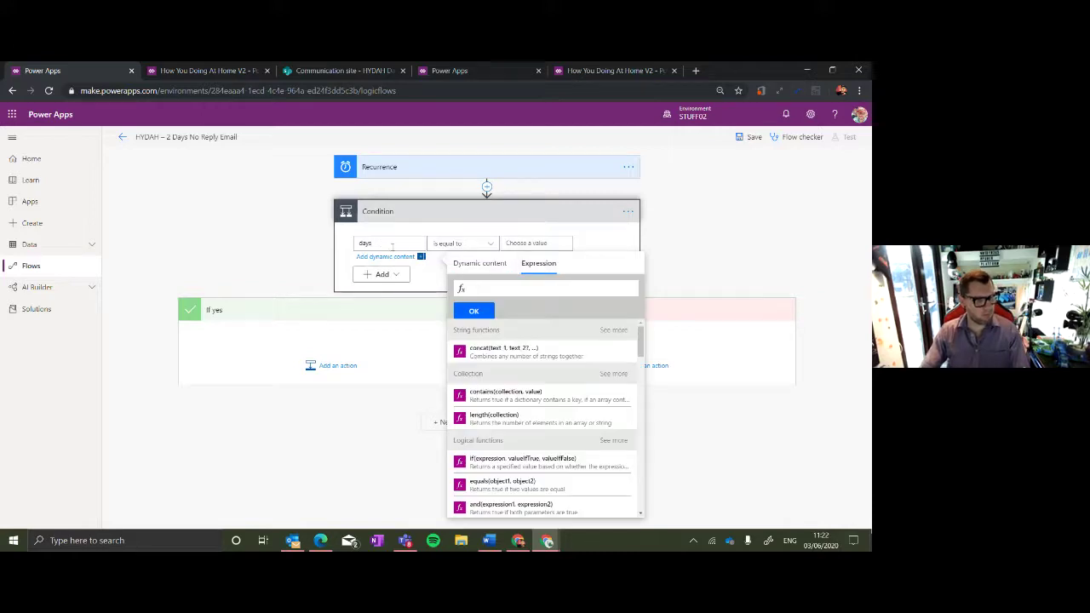
key(BackSpace)
key(BackSpace)
key(BackSpace)
key(BackSpace)
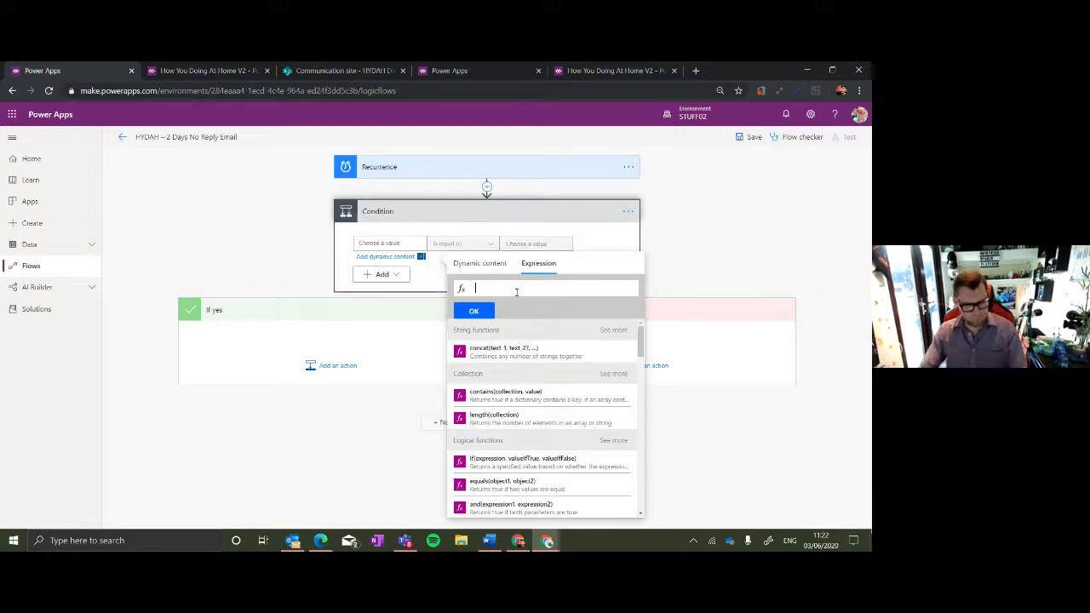
text(days)
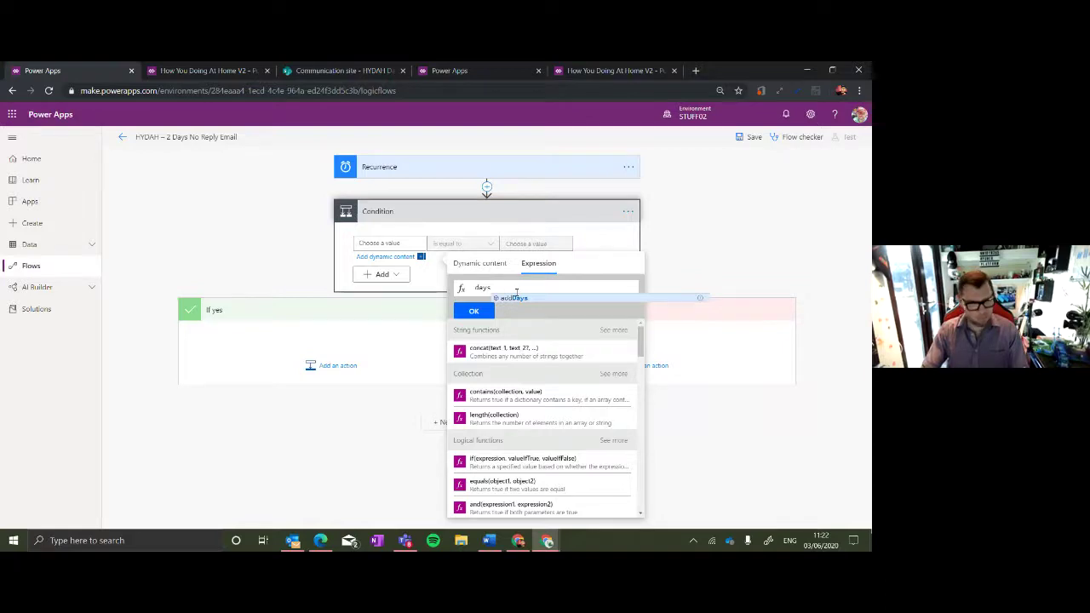
text(oft)
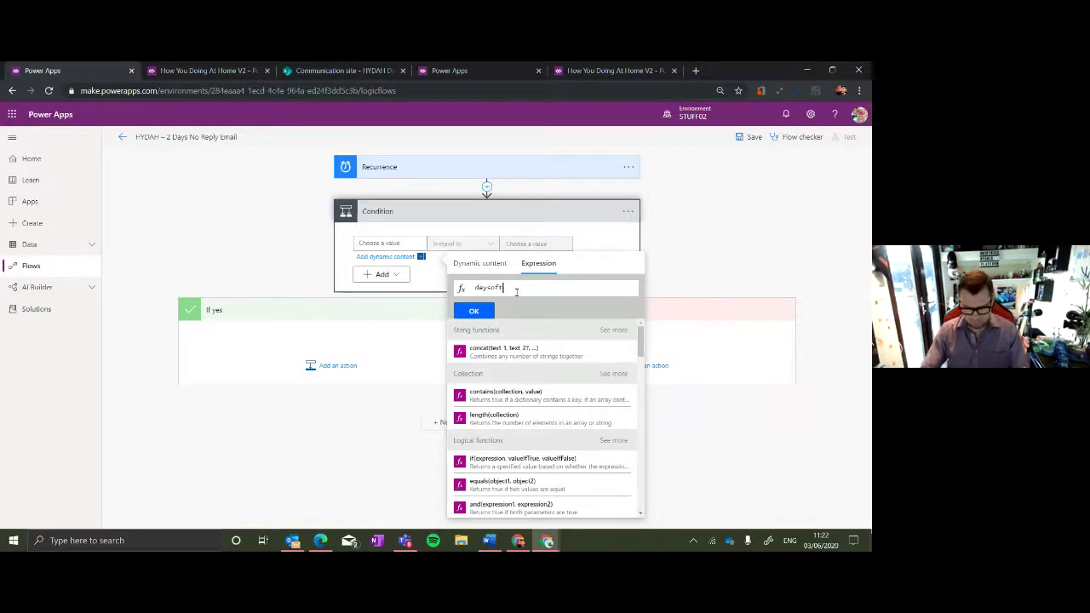
text(he)
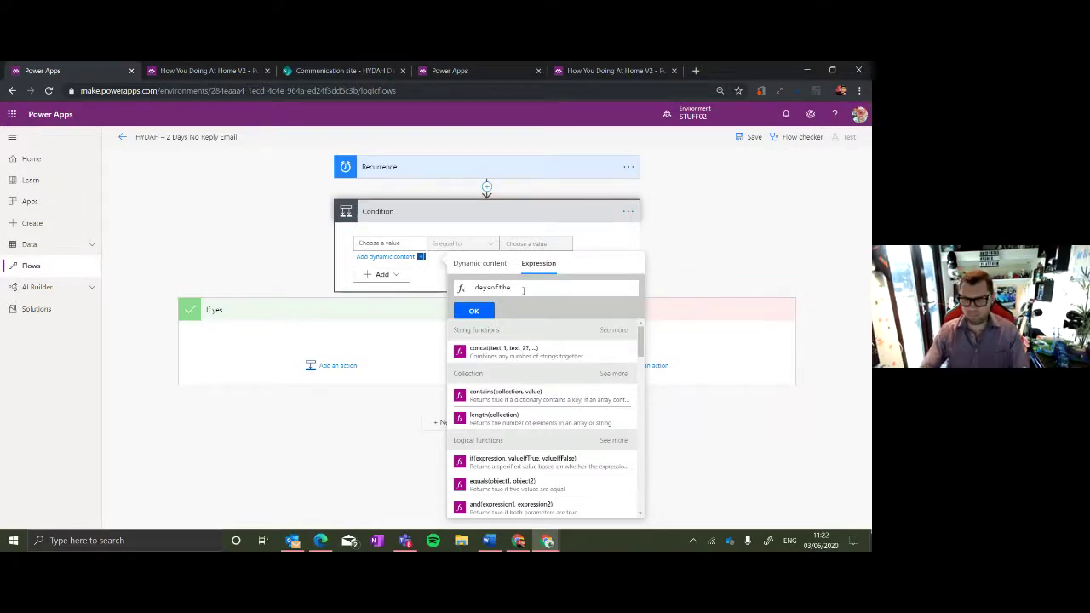
key(BackSpace)
key(BackSpace)
key(BackSpace)
key(BackSpace)
key(BackSpace)
key(BackSpace)
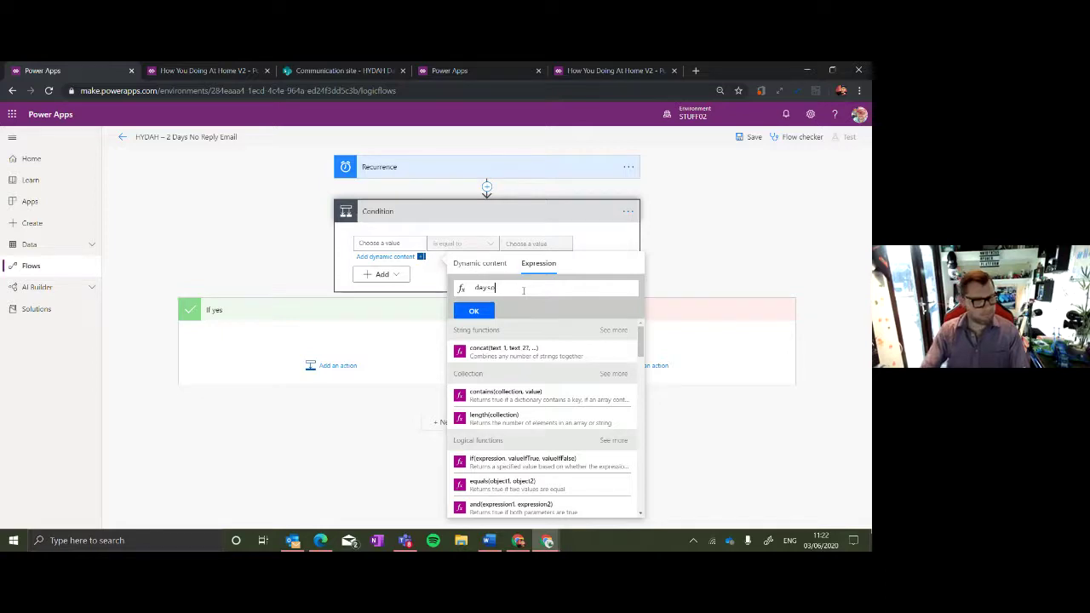
text(ofthe)
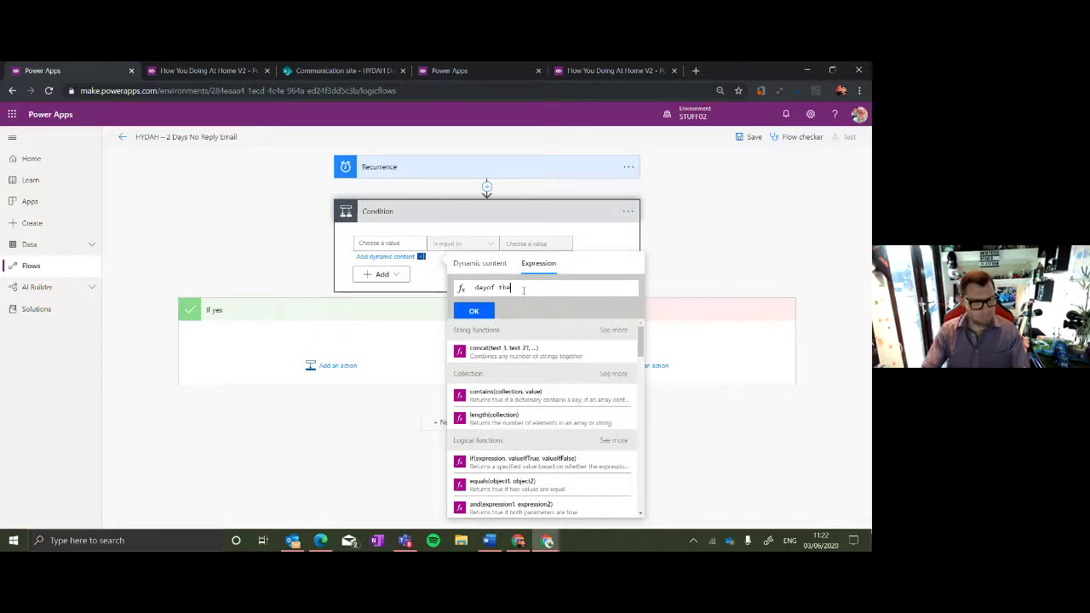
key(BackSpace)
key(BackSpace)
key(BackSpace)
key(BackSpace)
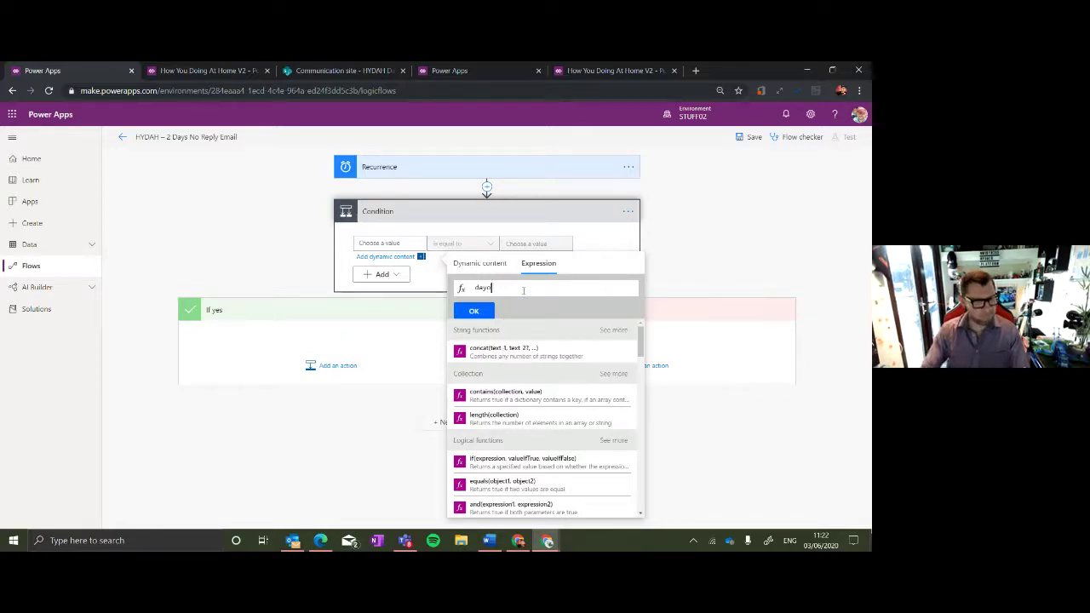
key(BackSpace)
text(OfWeek)
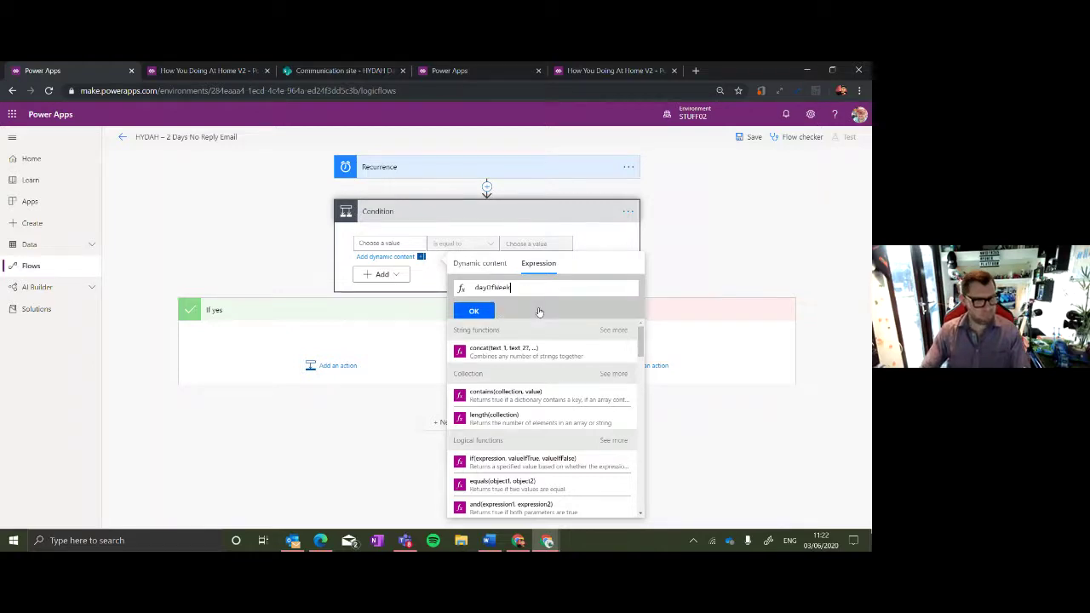
text(()
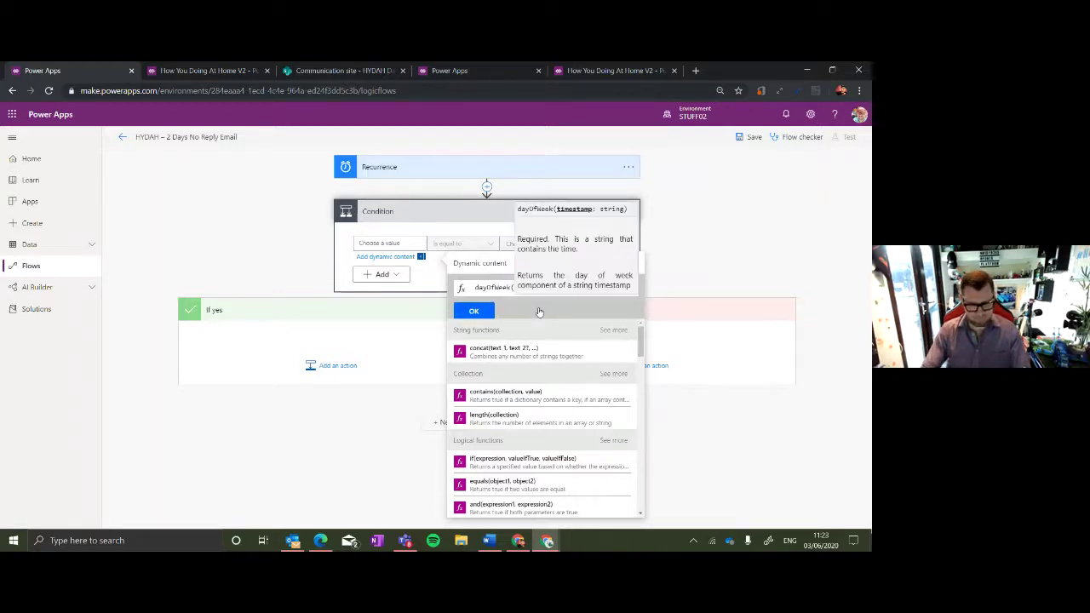
text(utcN)
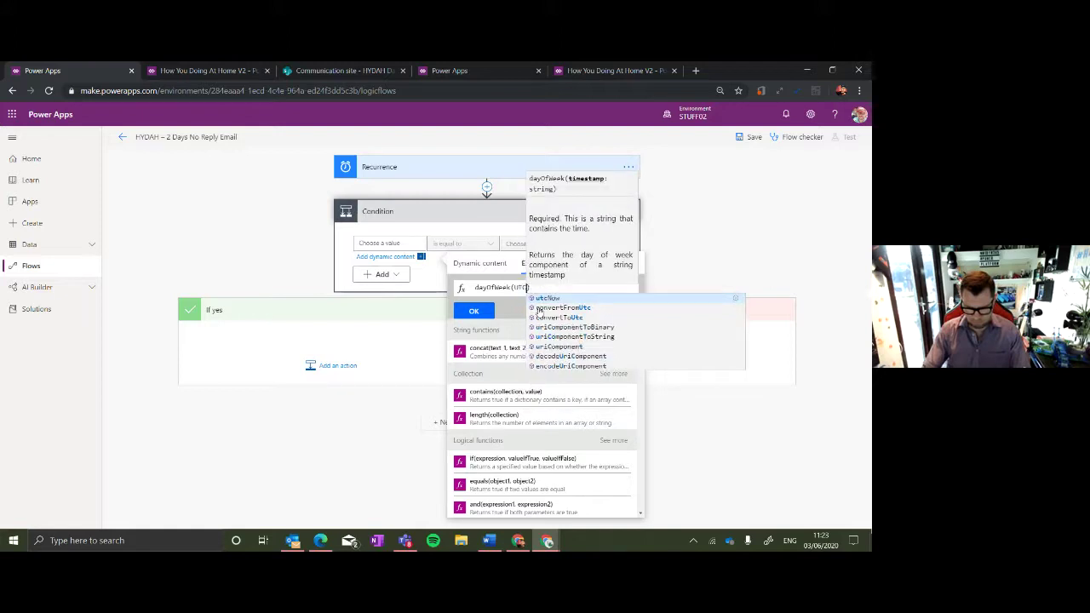
click(555, 298)
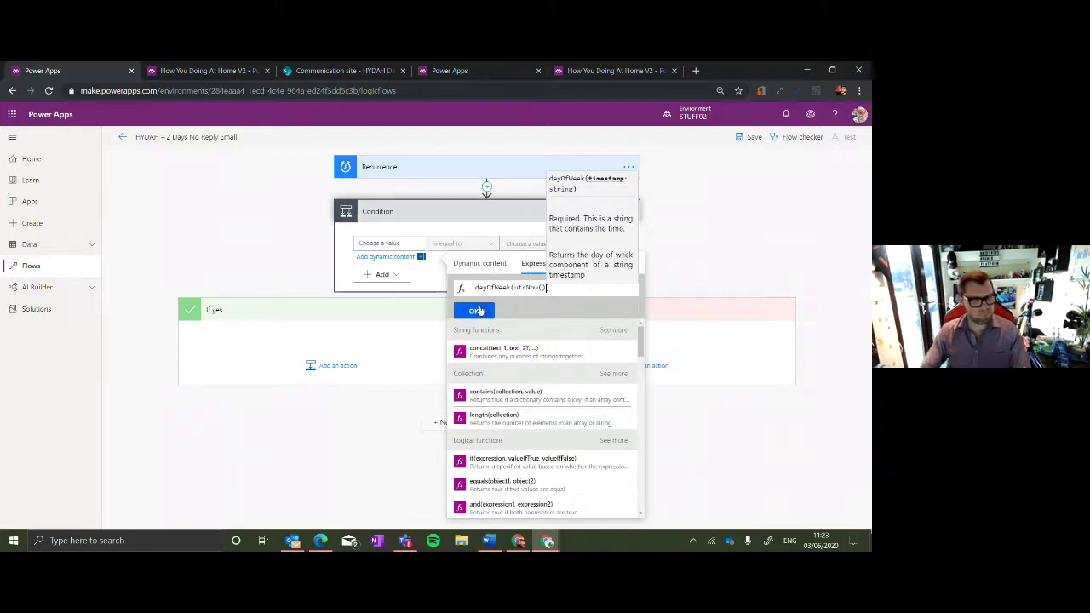
click(475, 311)
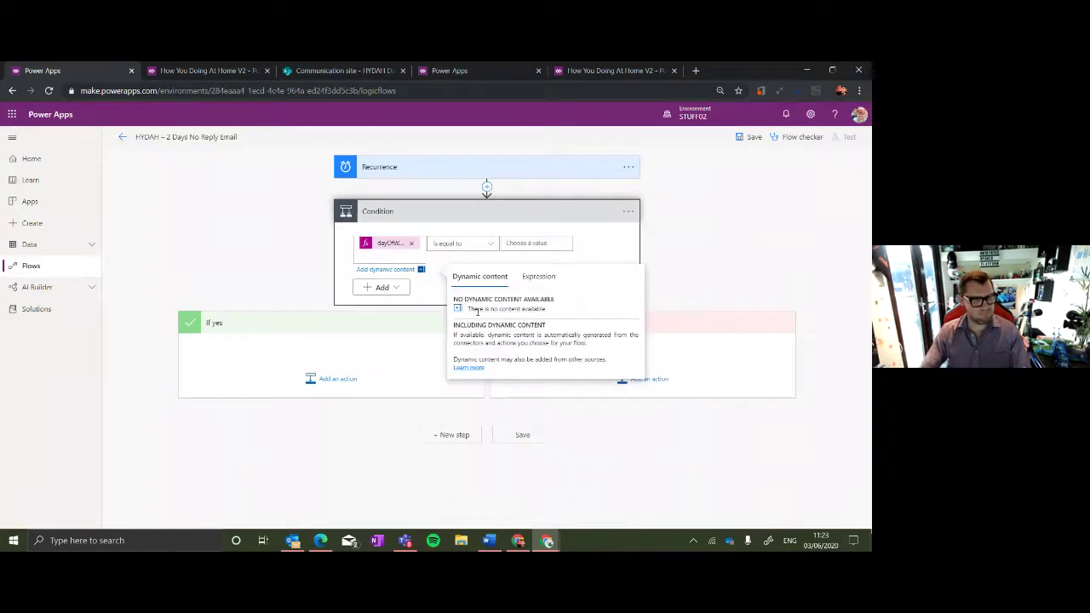
Add a second row to the condition and fill its first value with the expression dayOfWeek(utcNow()).
click(382, 287)
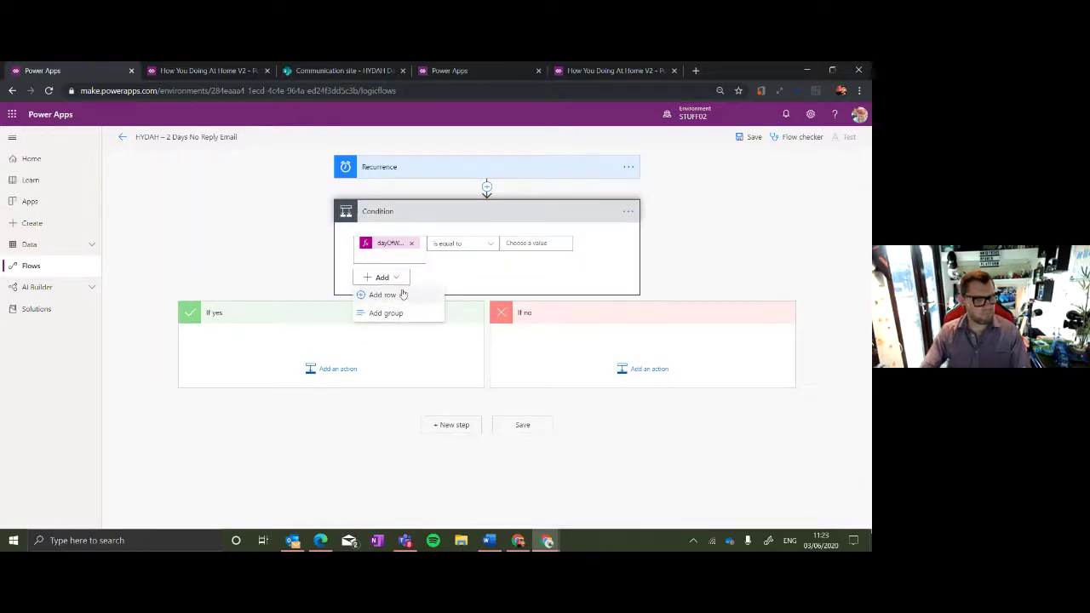
click(381, 293)
click(418, 291)
click(576, 311)
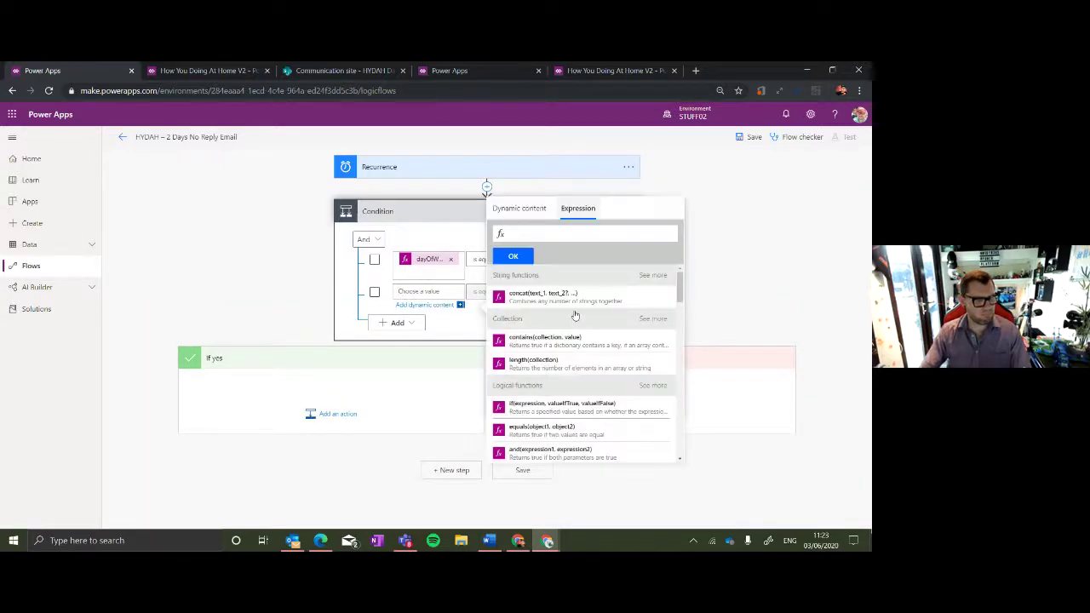
text(day)
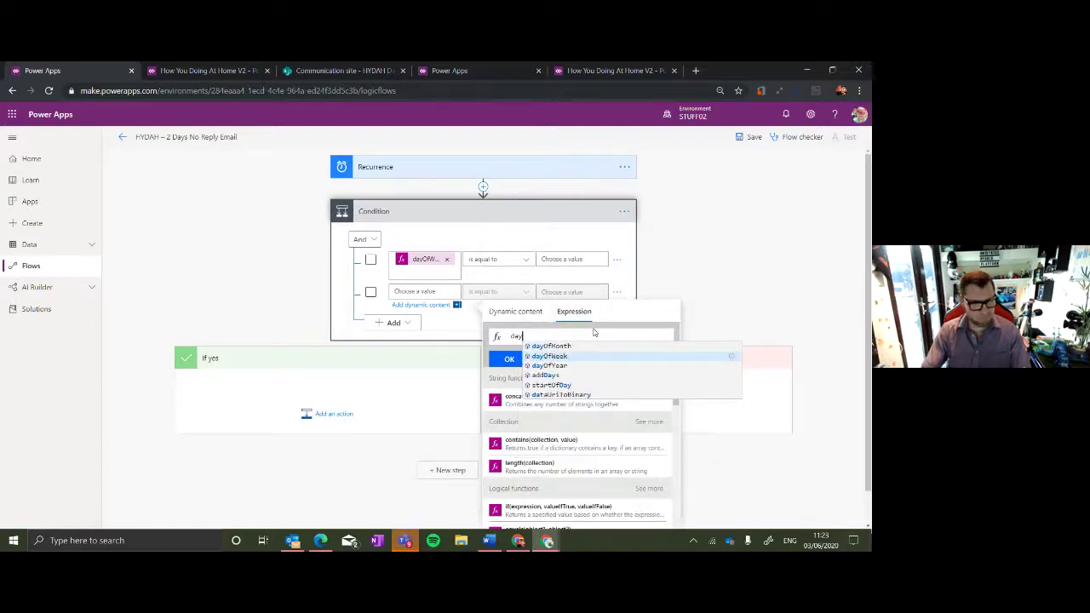
click(577, 357)
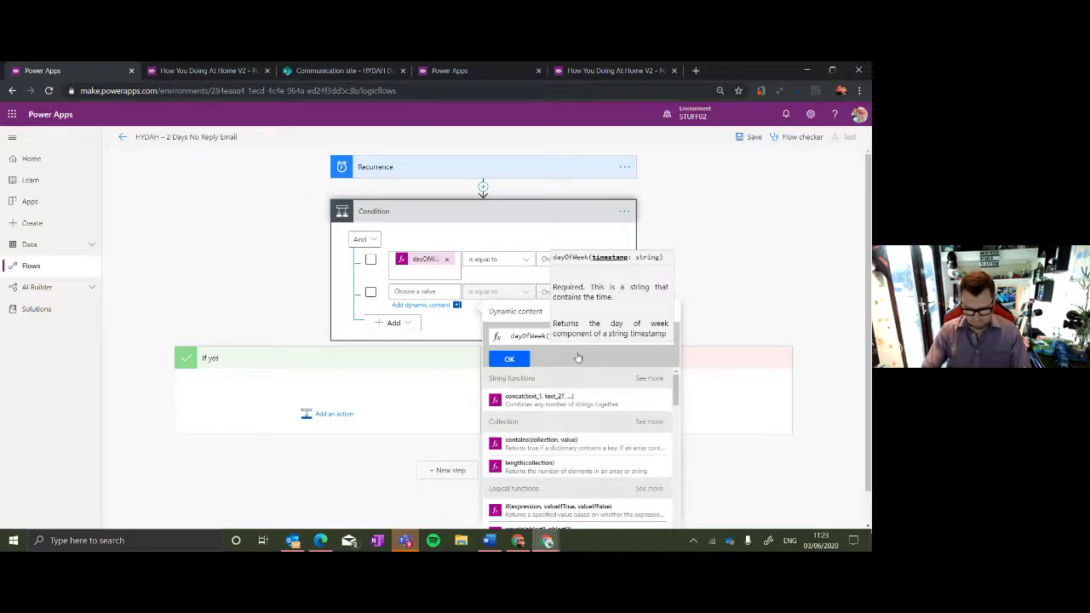
text(utc)
click(587, 347)
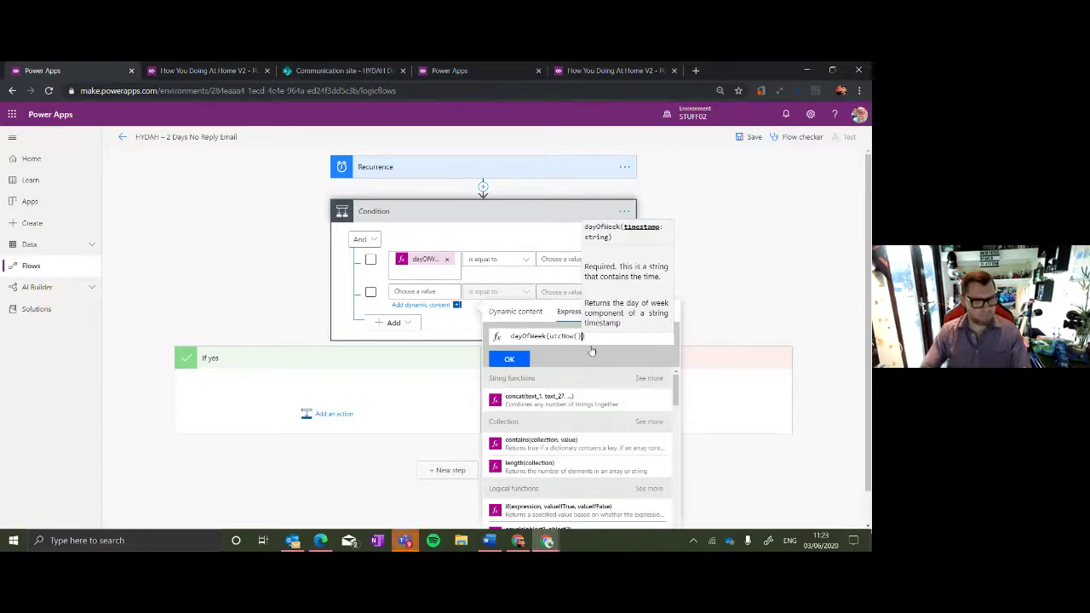
click(505, 358)
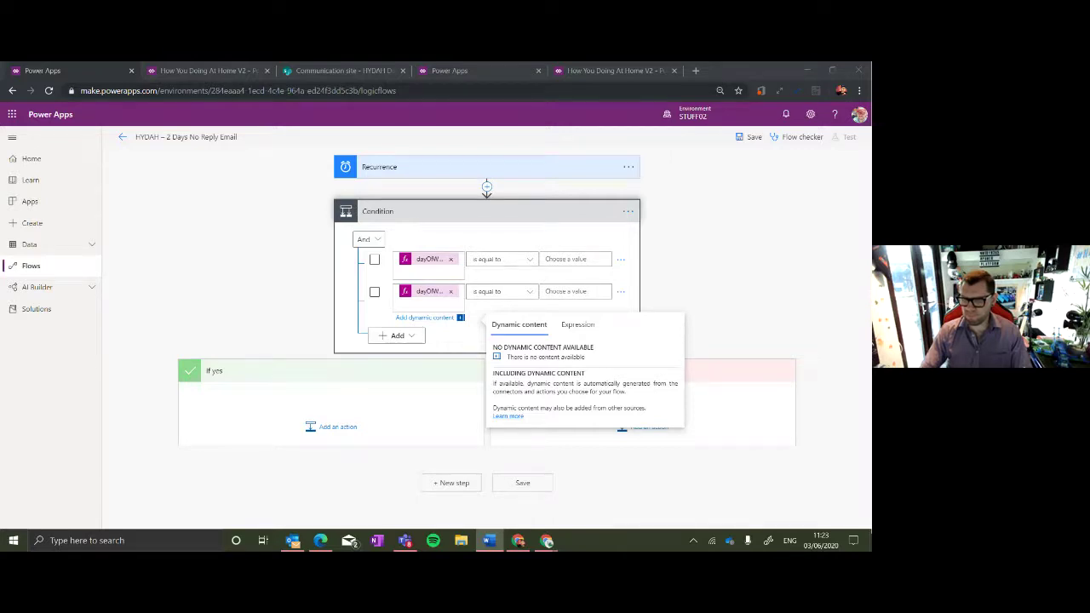
Set the condition rows to is greater than or equal to 1 and is less than or equal to 5.
click(530, 260)
click(511, 367)
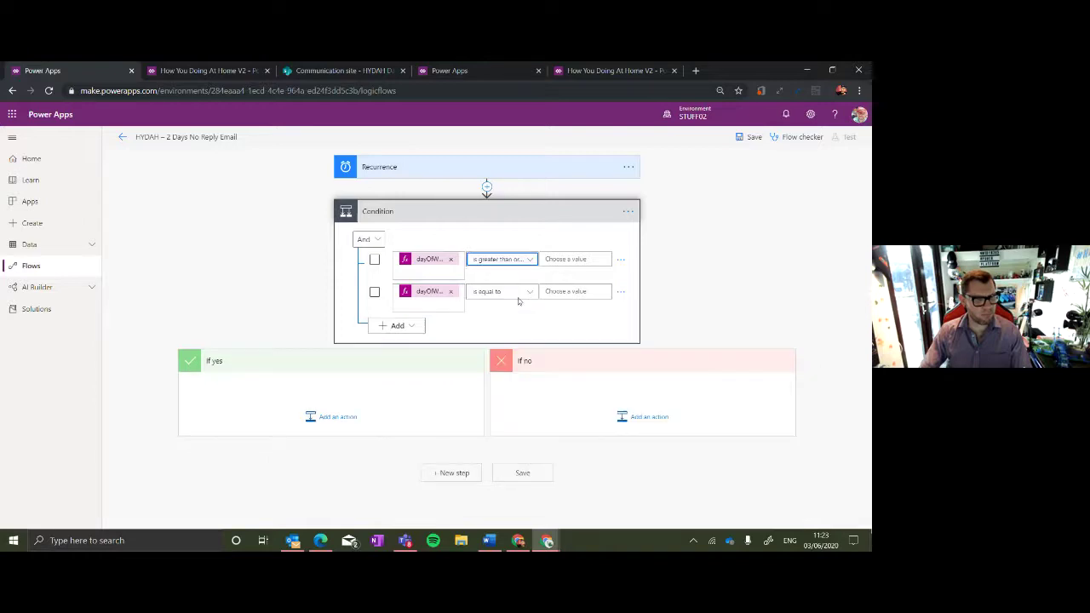
click(529, 291)
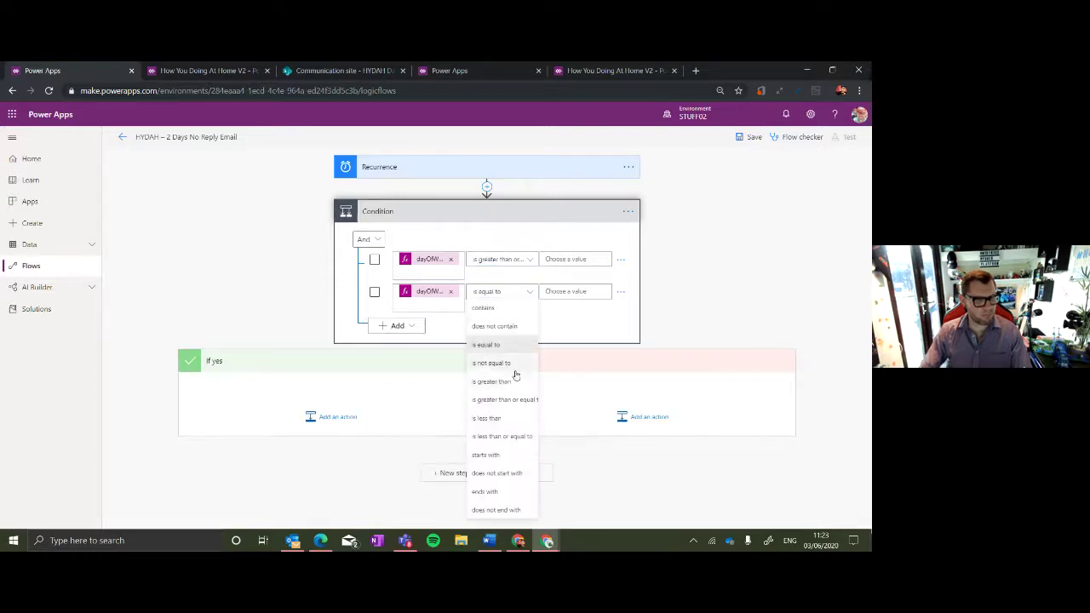
click(511, 436)
click(577, 263)
text(1)
click(581, 291)
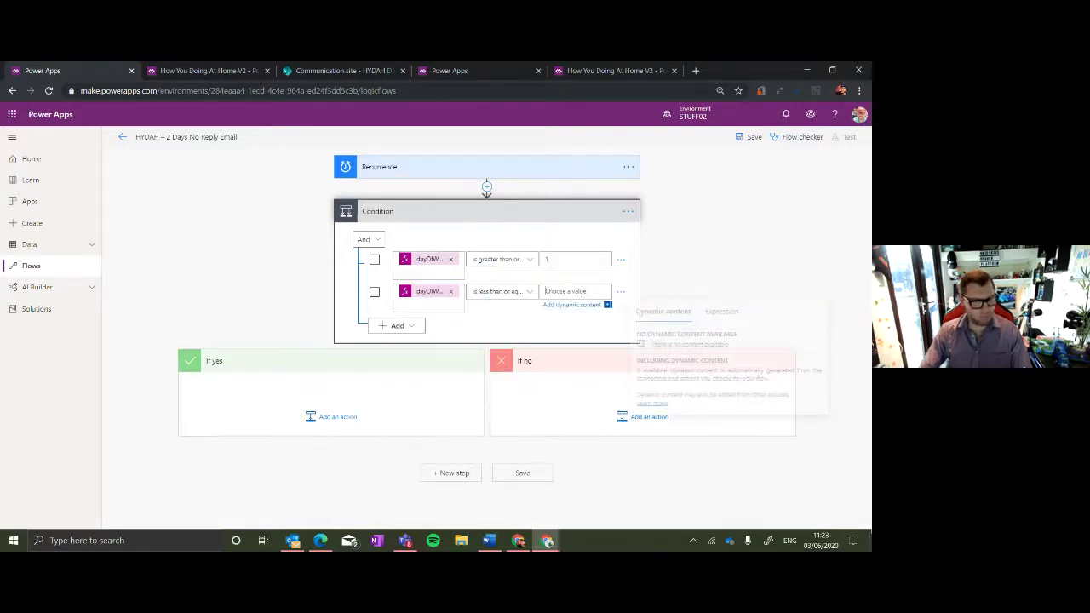
text(5)
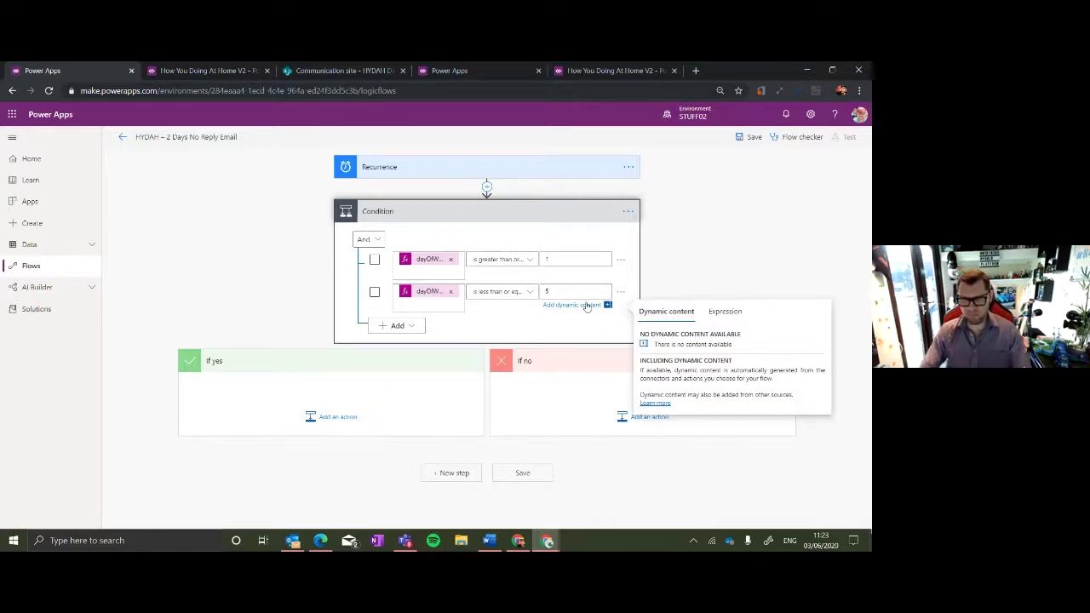
click(736, 269)
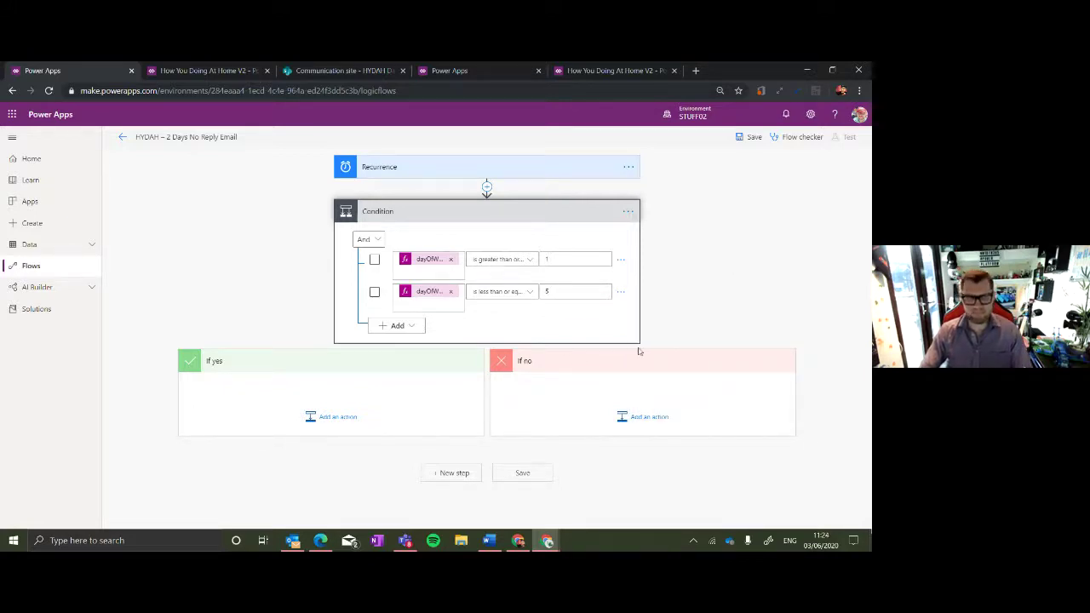
Add the SharePoint Get items action to the If yes branch.
click(324, 415)
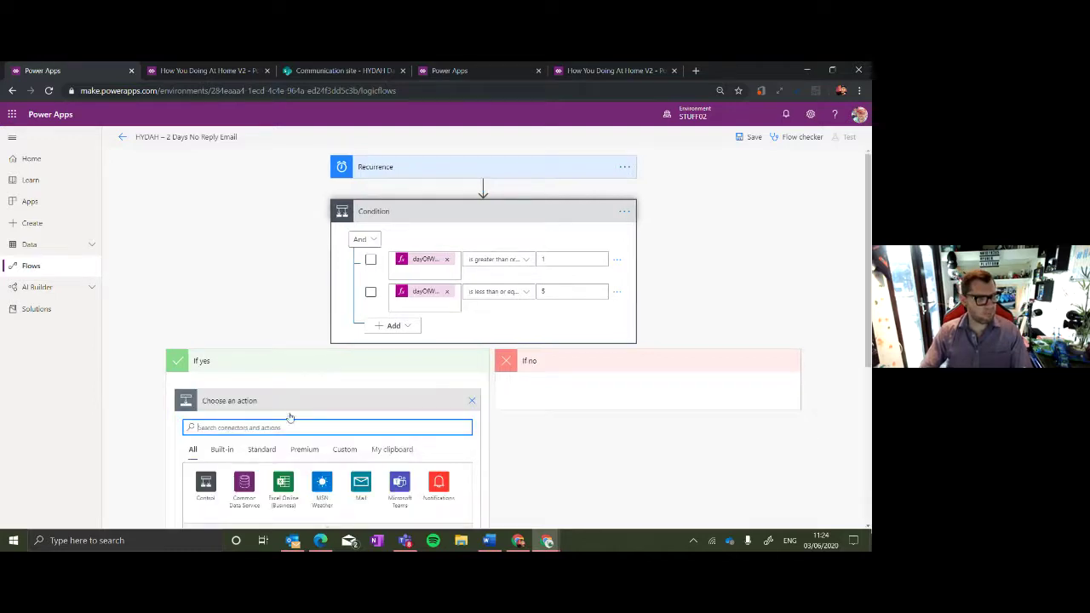
text(sharepo)
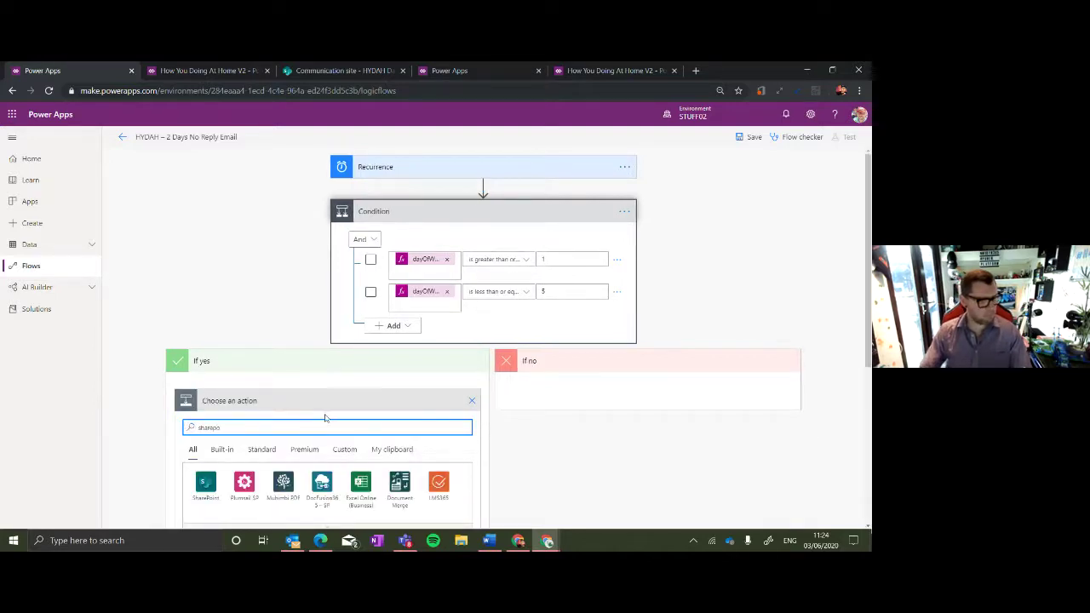
scroll(325, 417, down, 3)
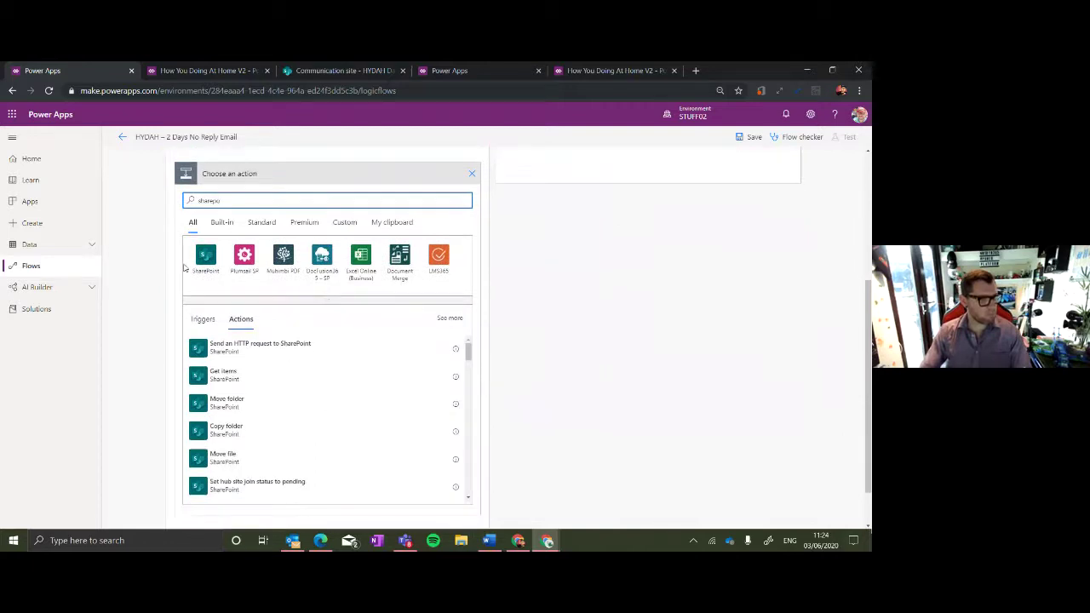
click(204, 270)
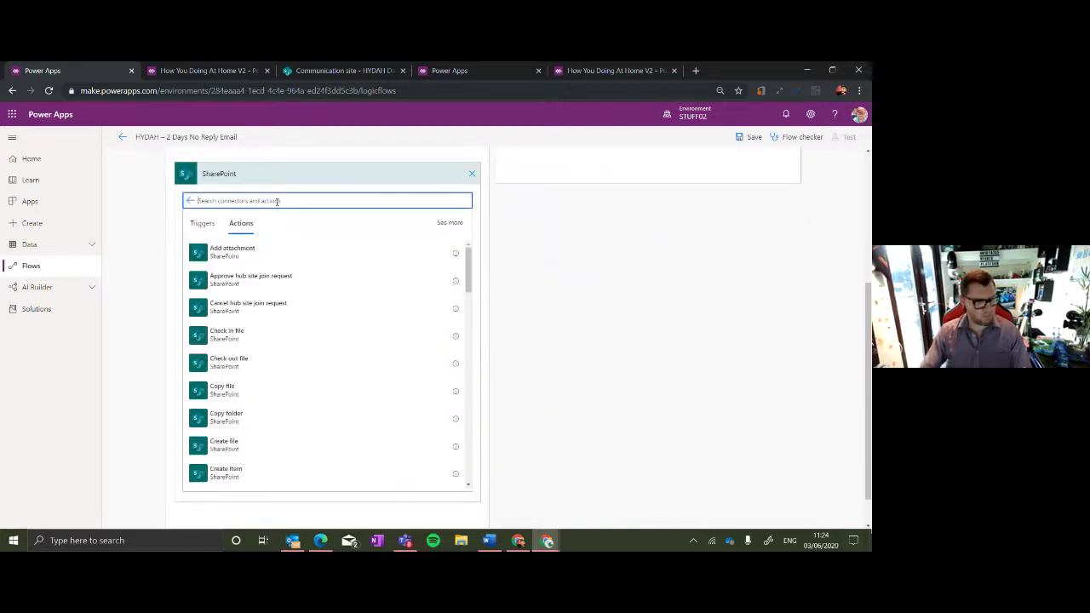
text(get)
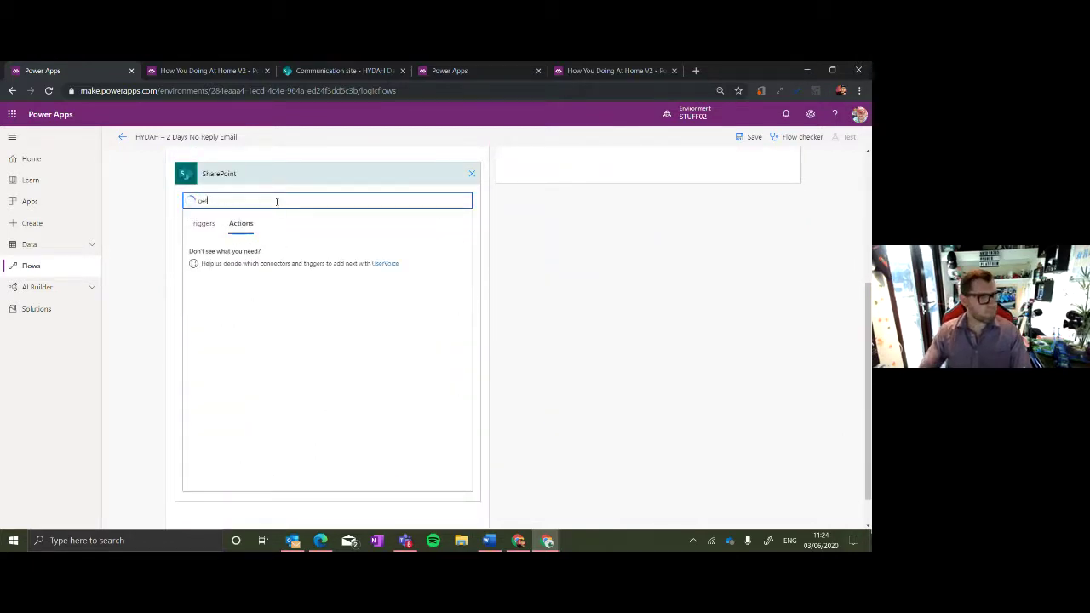
click(265, 253)
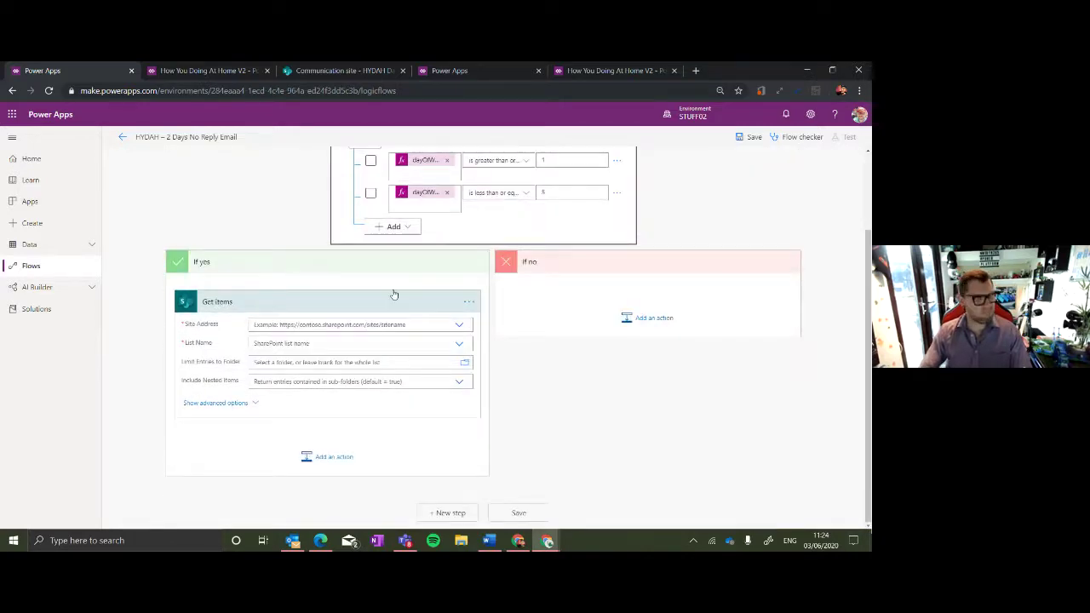
Point Get items at the Communication site and its HYDAH Users list.
click(457, 329)
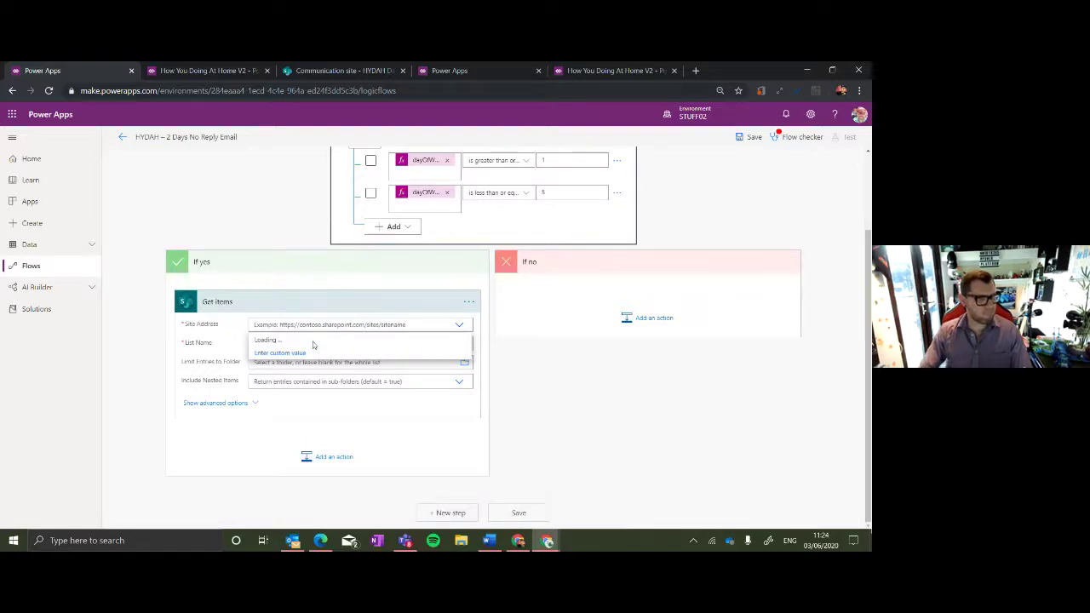
click(313, 342)
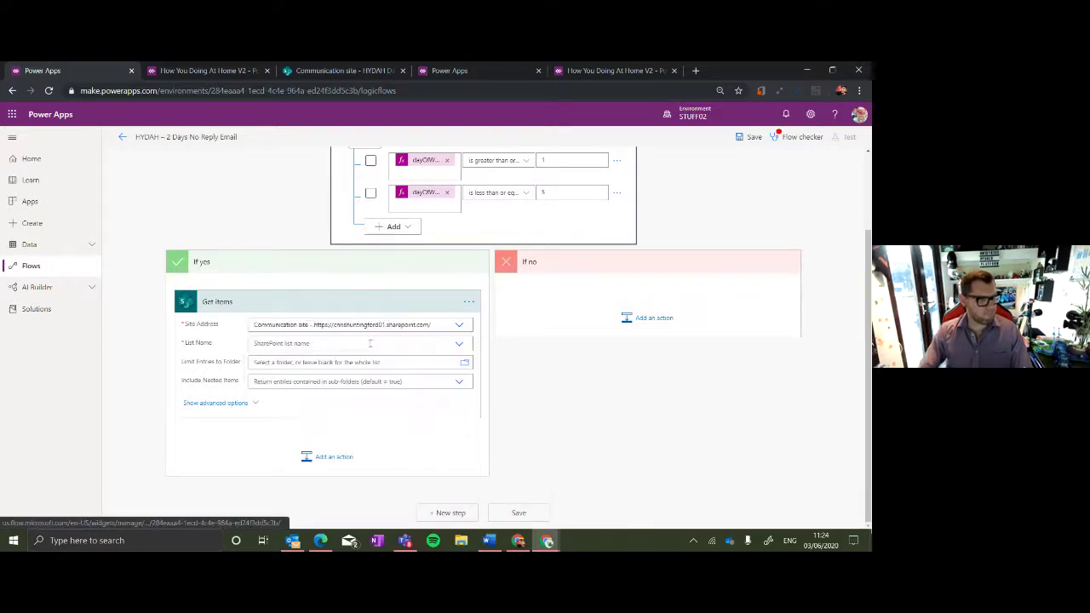
click(457, 345)
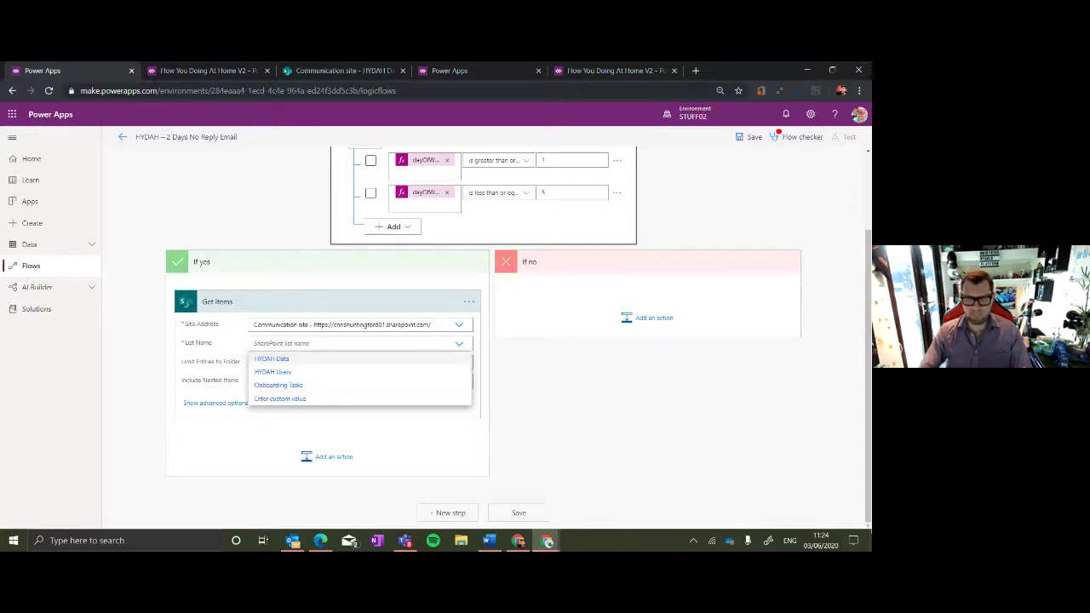
click(318, 373)
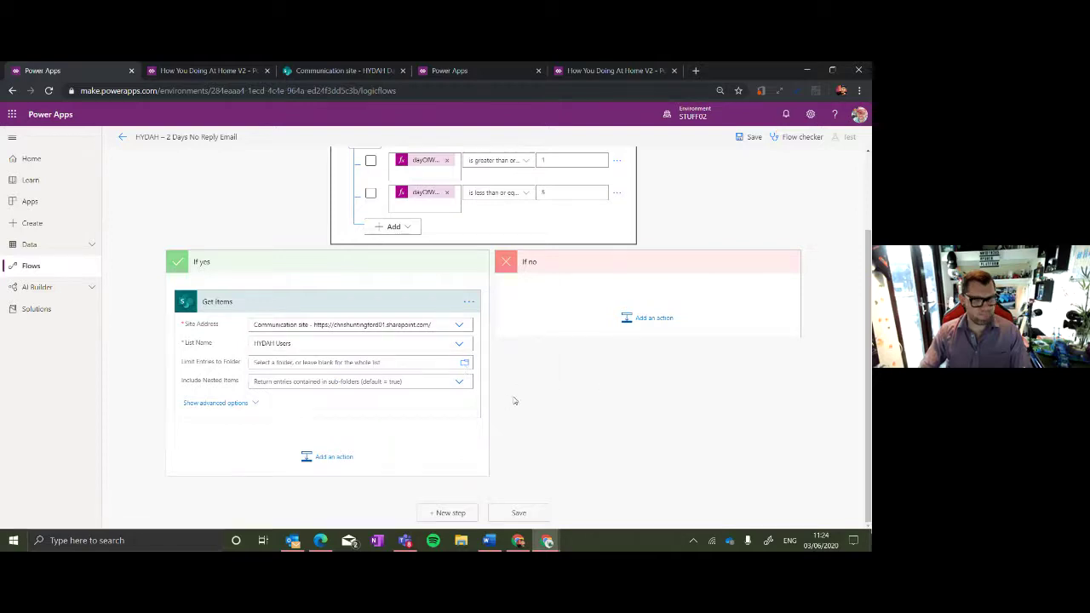
Set the Get items Top Count to 1000 and limit its columns by the All Items view.
click(261, 409)
click(280, 364)
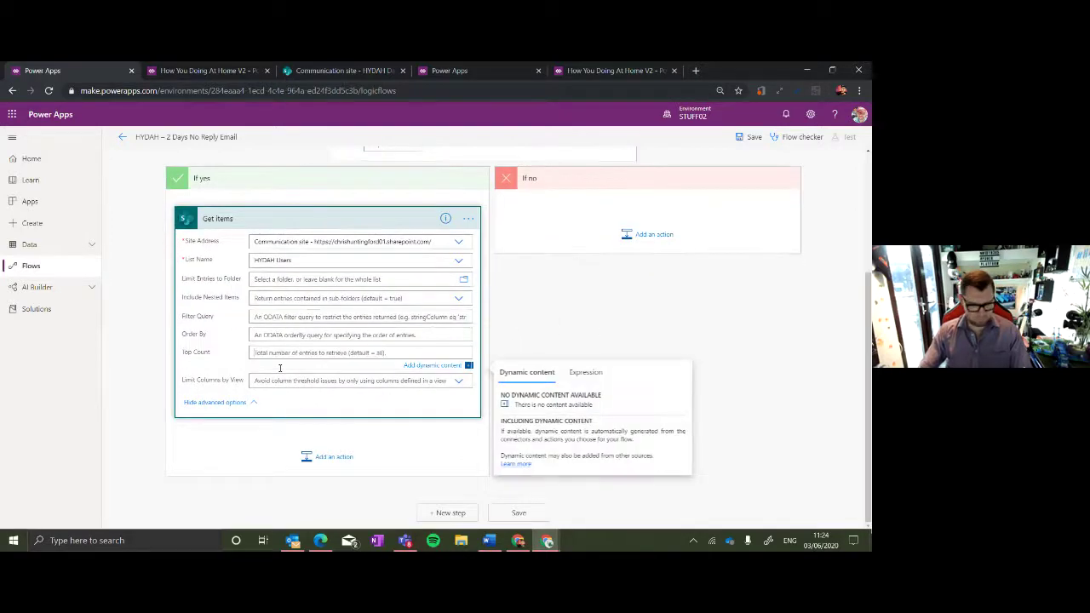
text(1000)
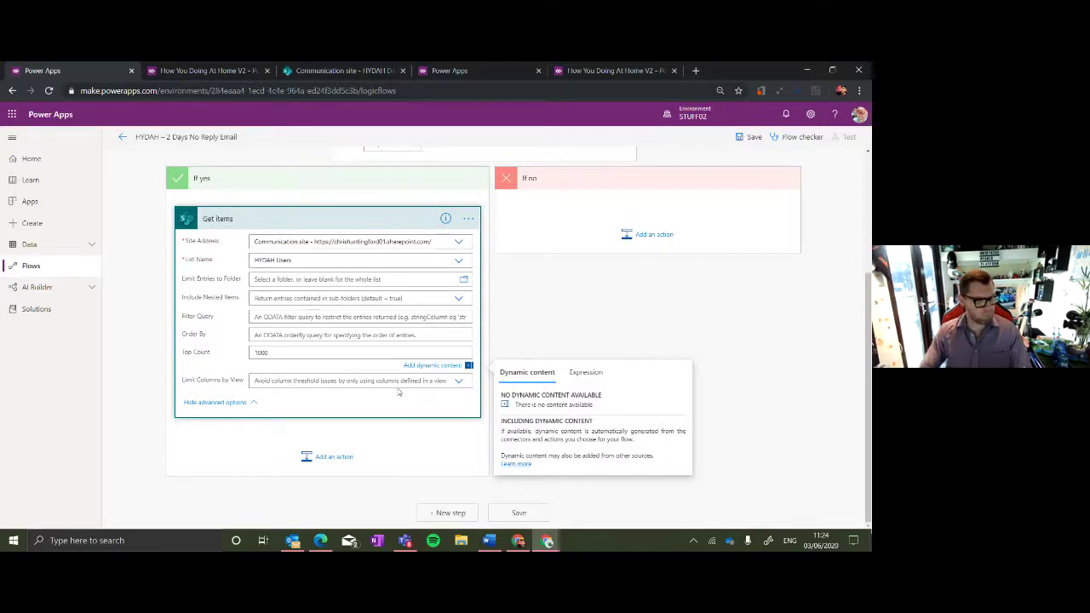
click(455, 383)
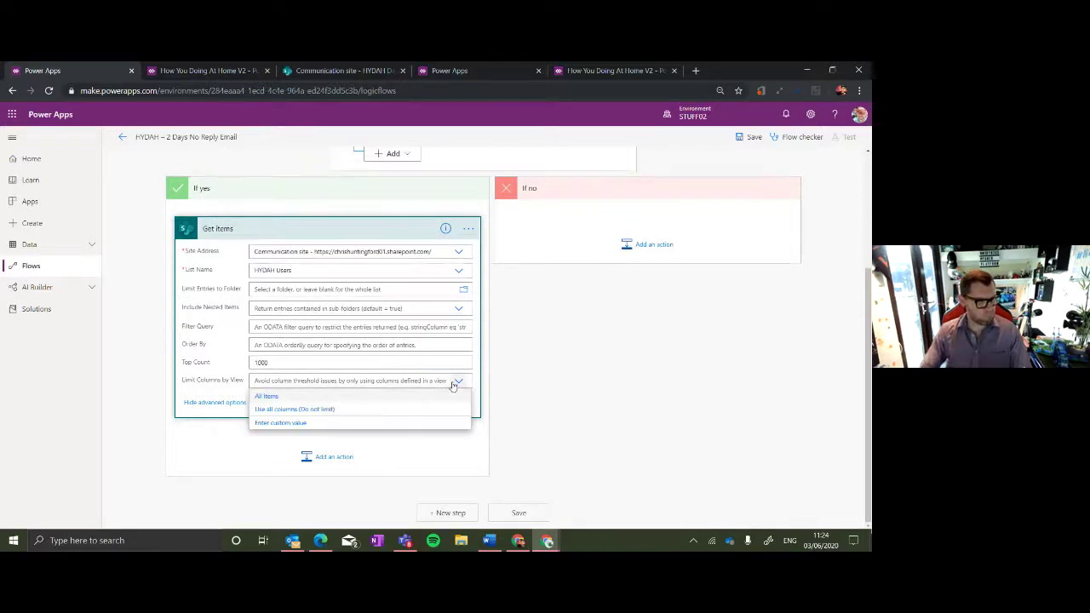
click(329, 397)
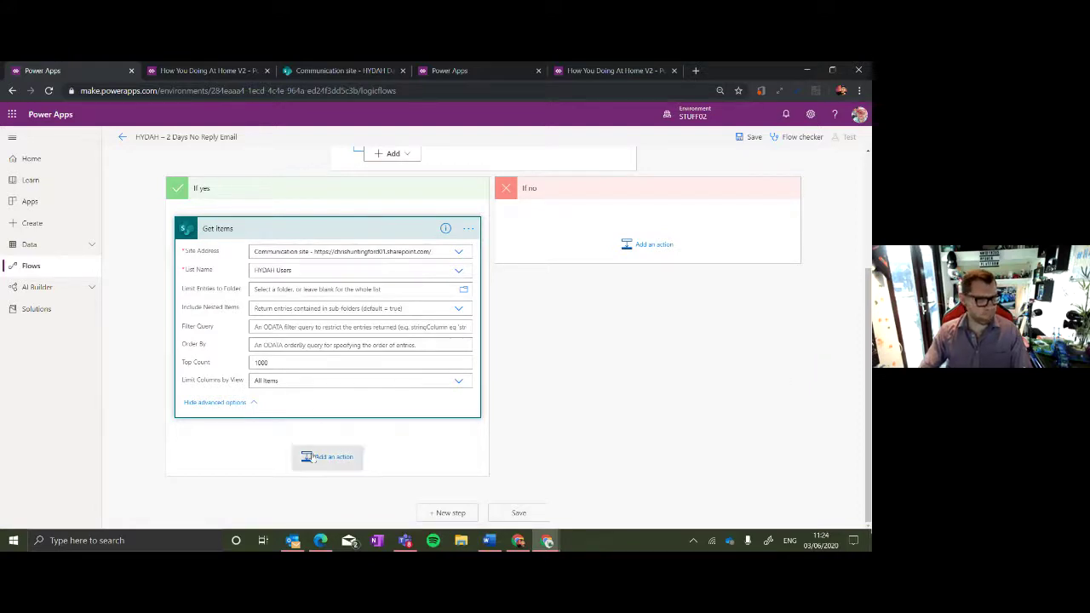
Add the Office 365 Users action Get manager (V2) after Get items in the If yes branch.
click(315, 458)
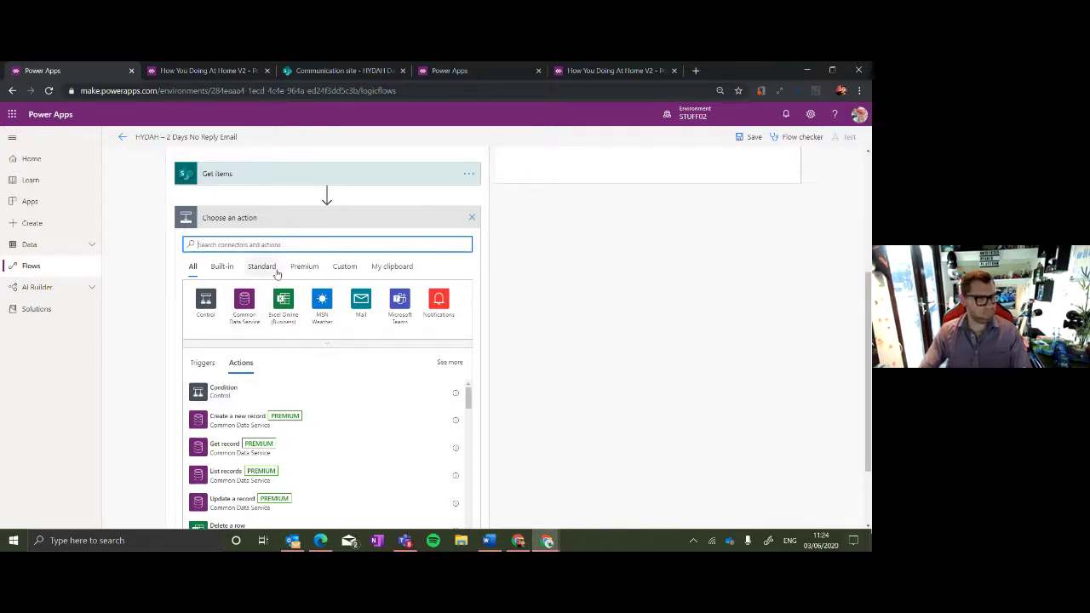
text(off)
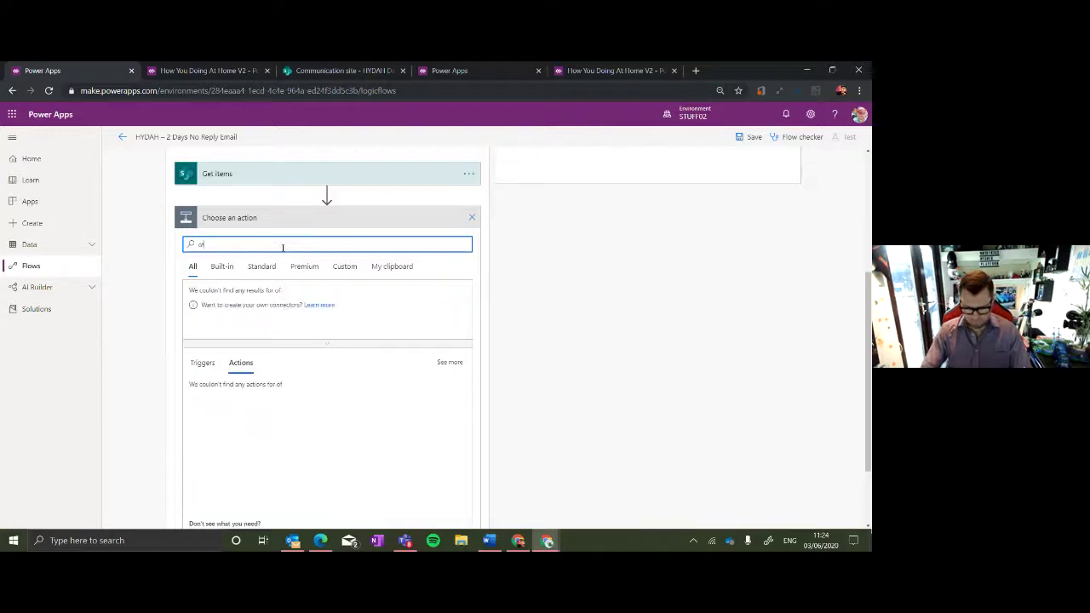
click(317, 308)
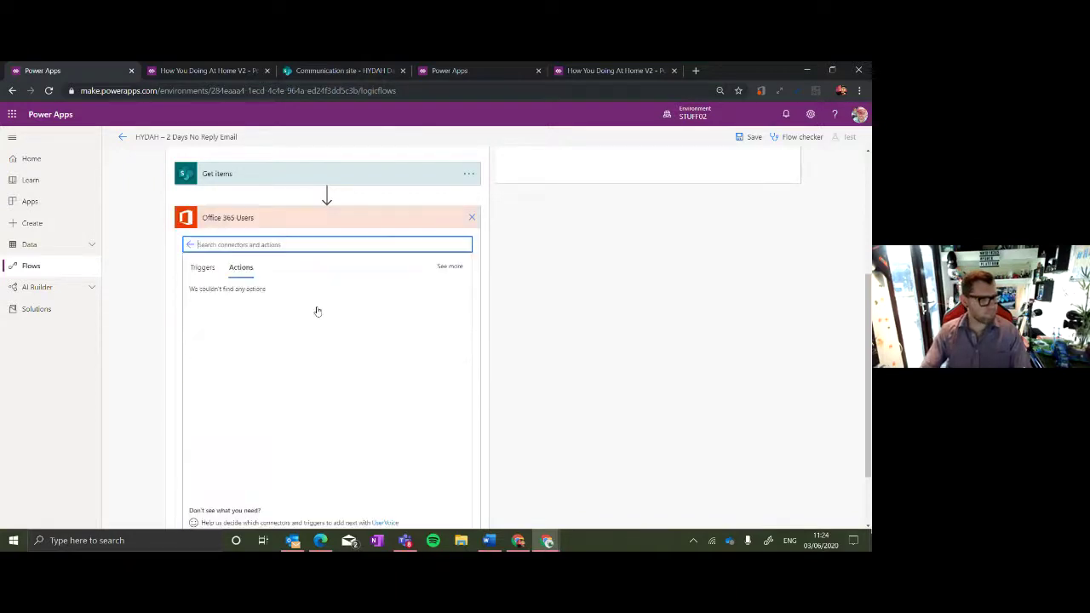
text(get)
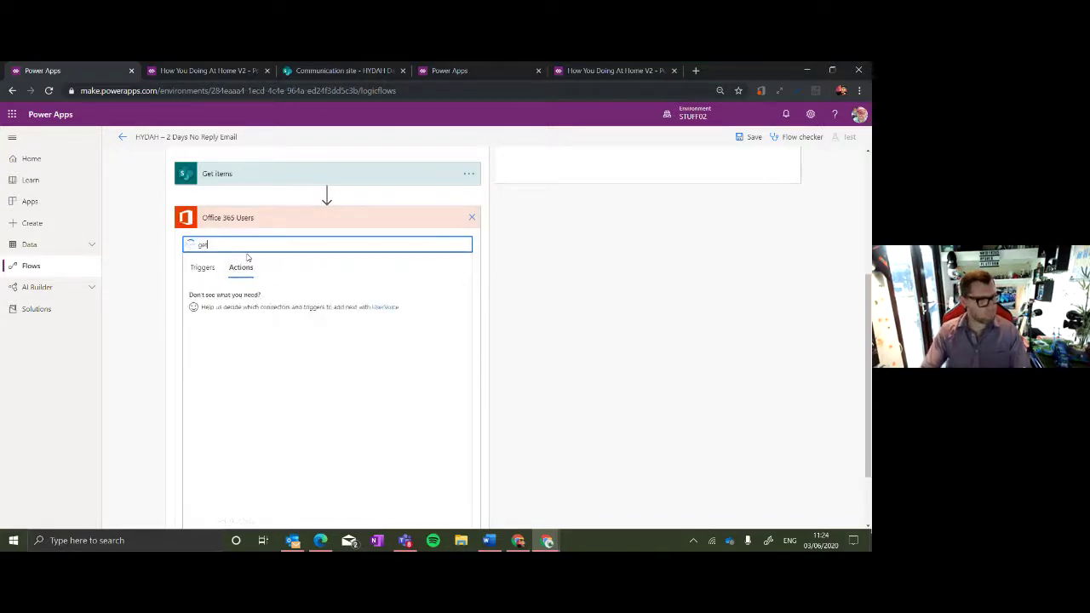
text(man)
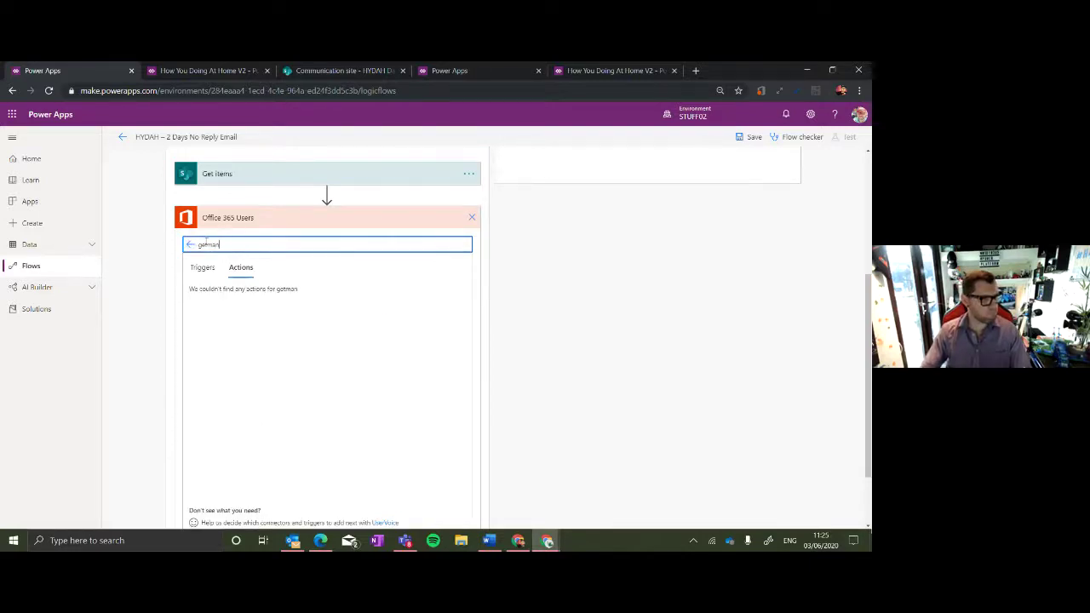
click(208, 244)
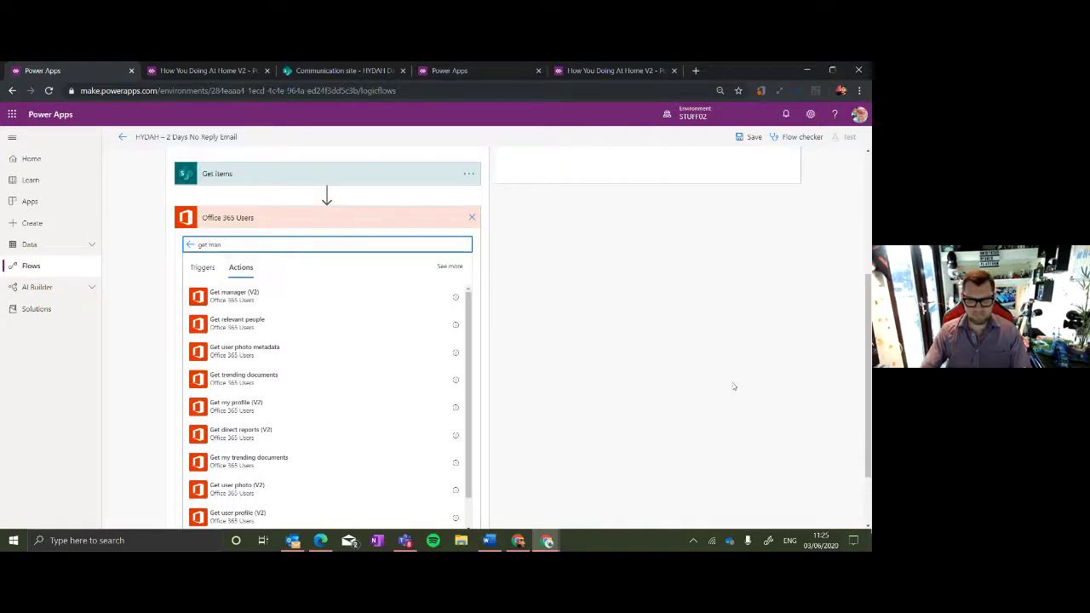
click(264, 295)
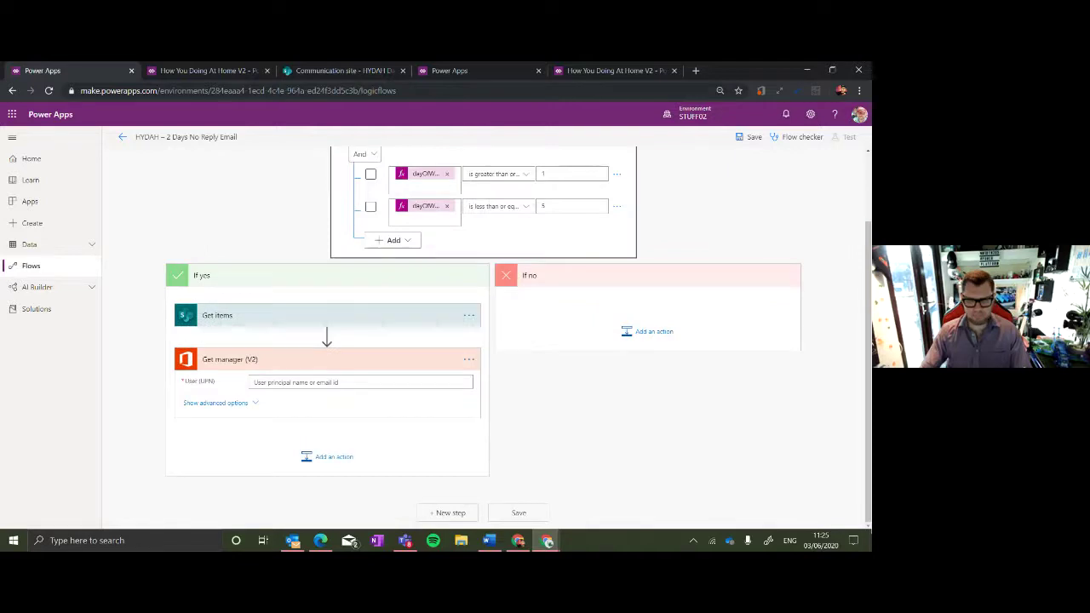
Fill the User (UPN) of Get manager (V2) with the Username Email value from Get items.
key(alt+Tab)
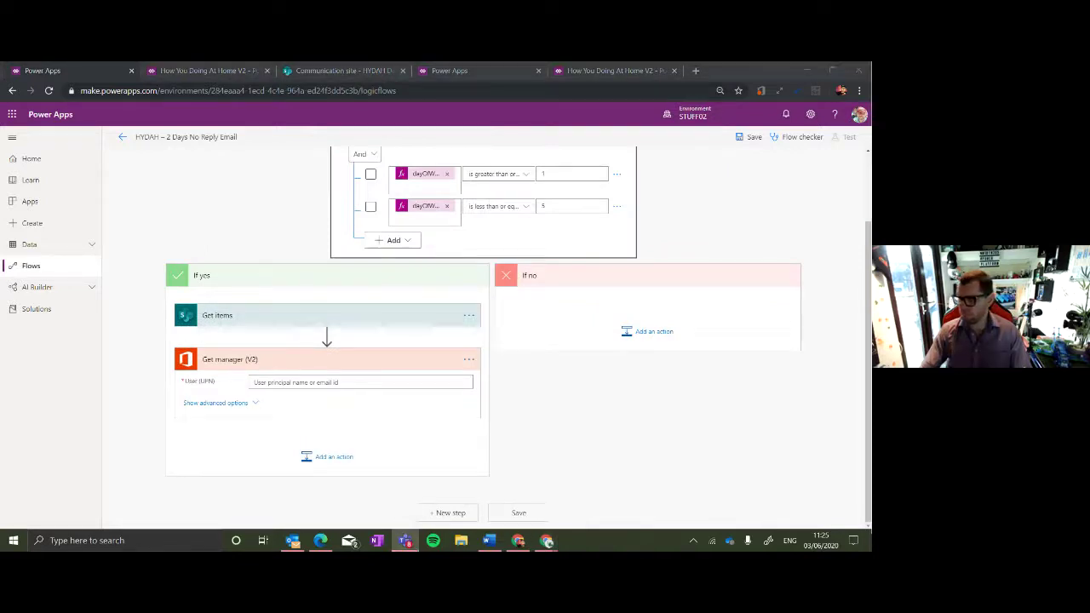
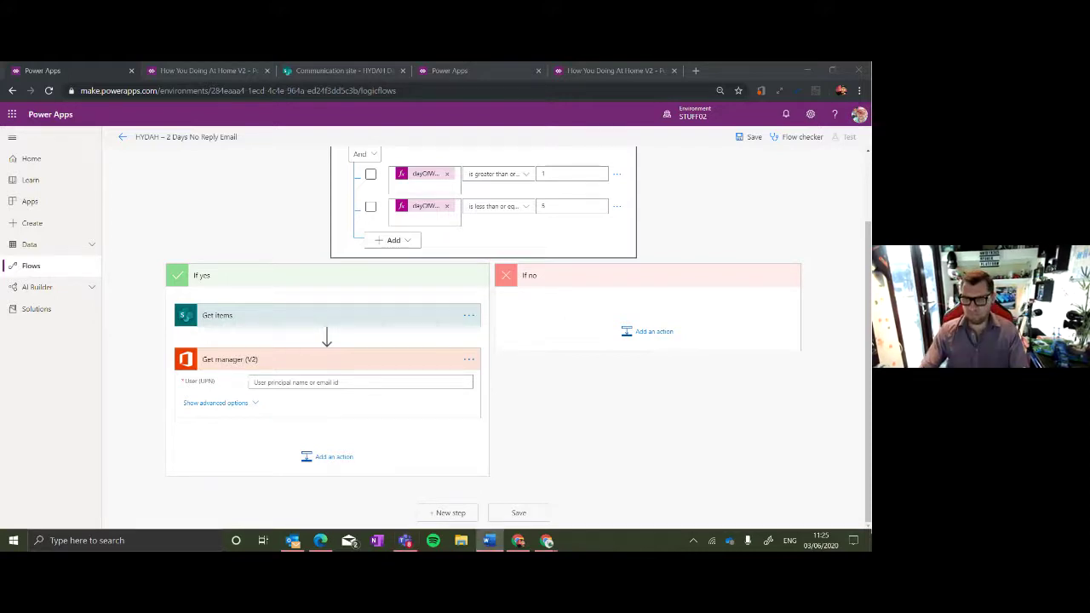
click(323, 383)
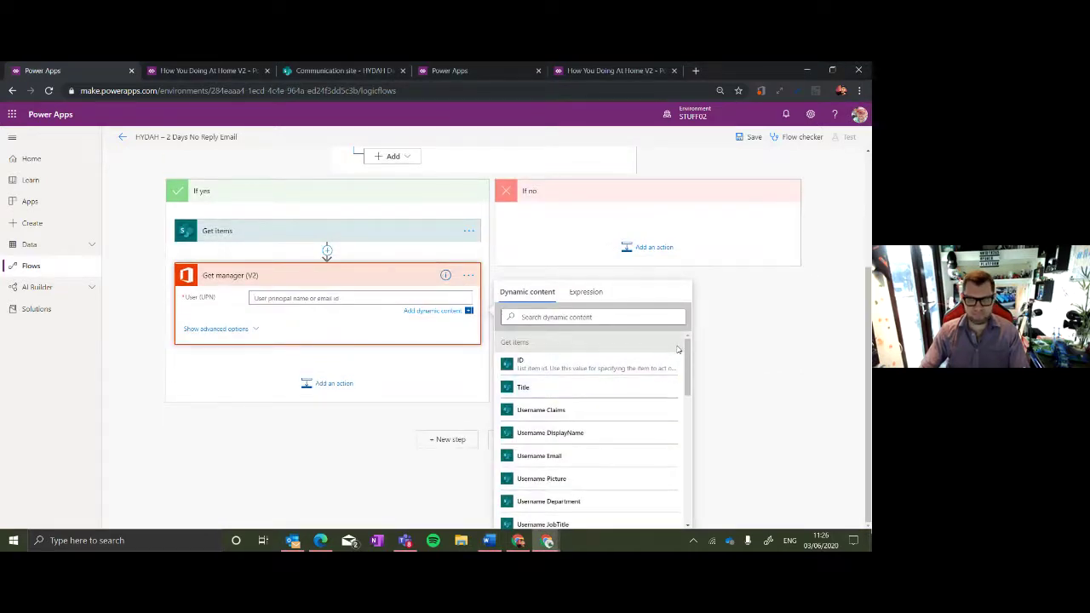
click(695, 362)
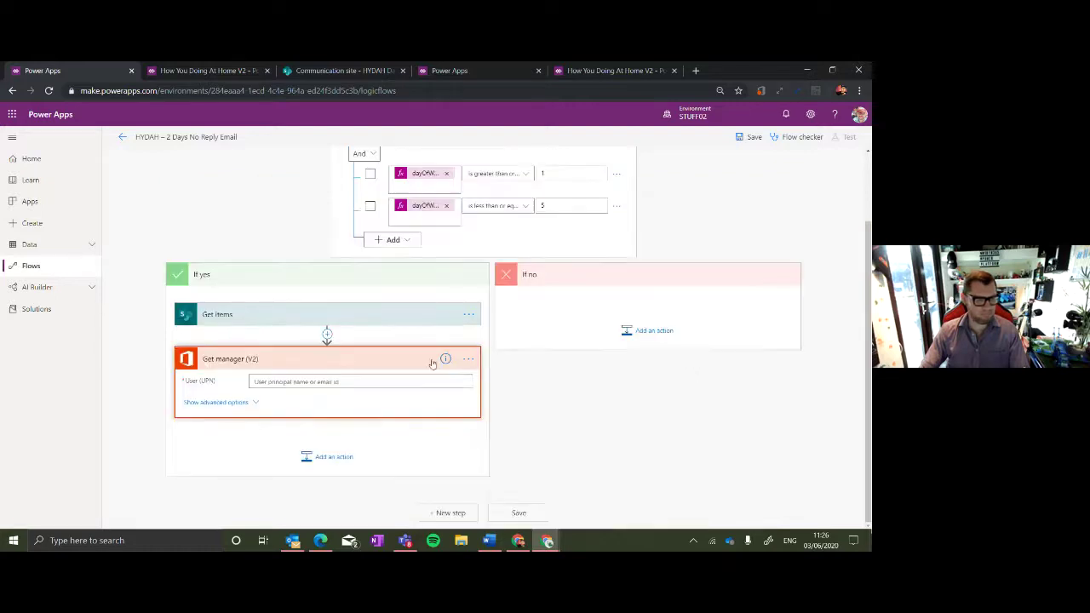
click(385, 382)
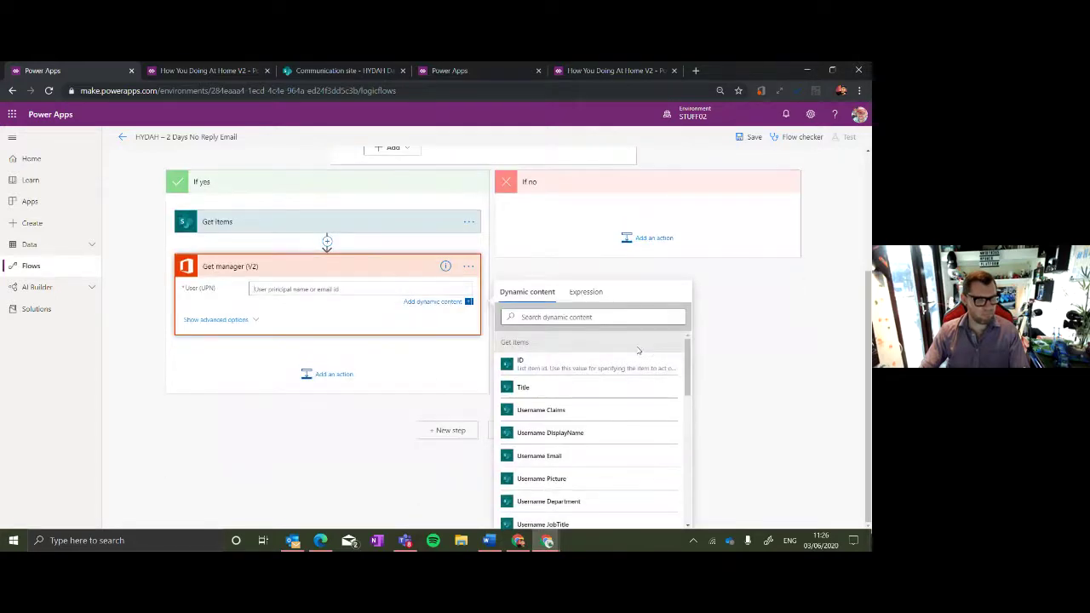
drag(689, 352, 715, 351)
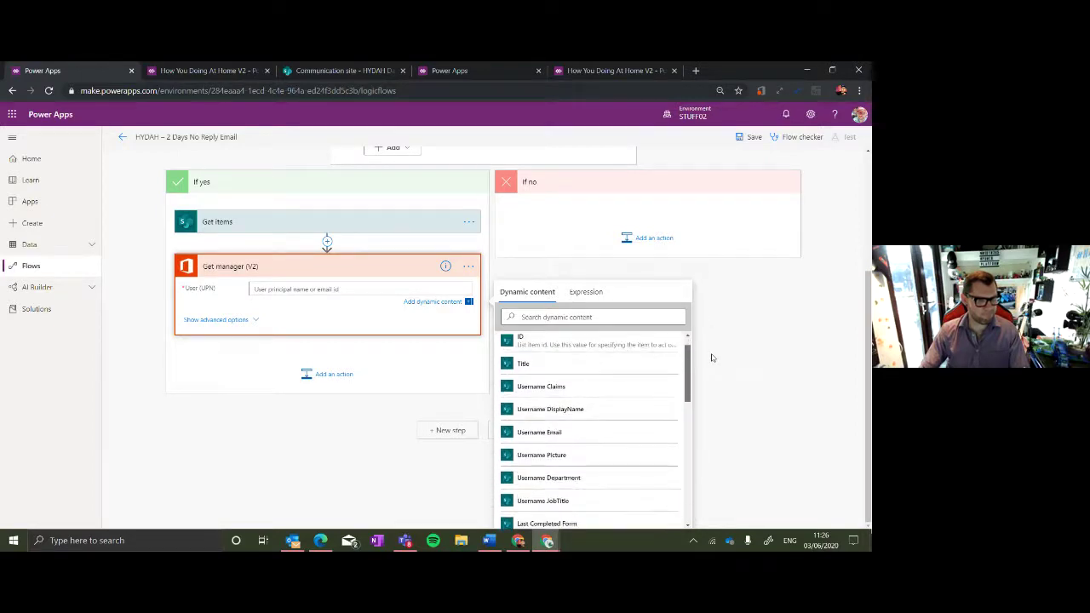
click(549, 433)
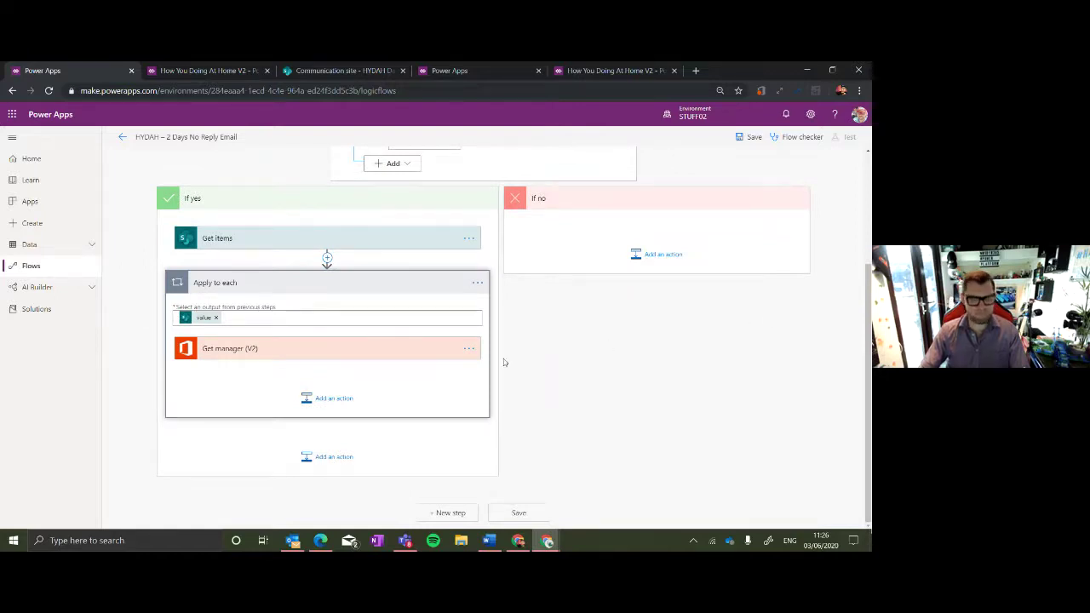
Add the Office 365 Outlook action Send an email (V2) after Get manager (V2) inside the Apply to each loop.
click(340, 400)
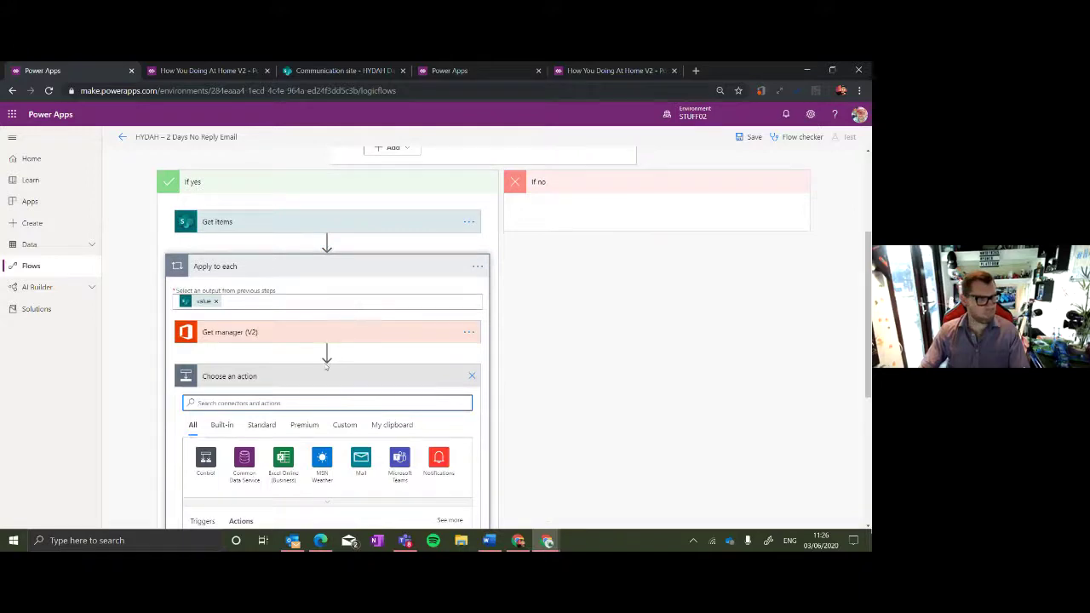
text(send)
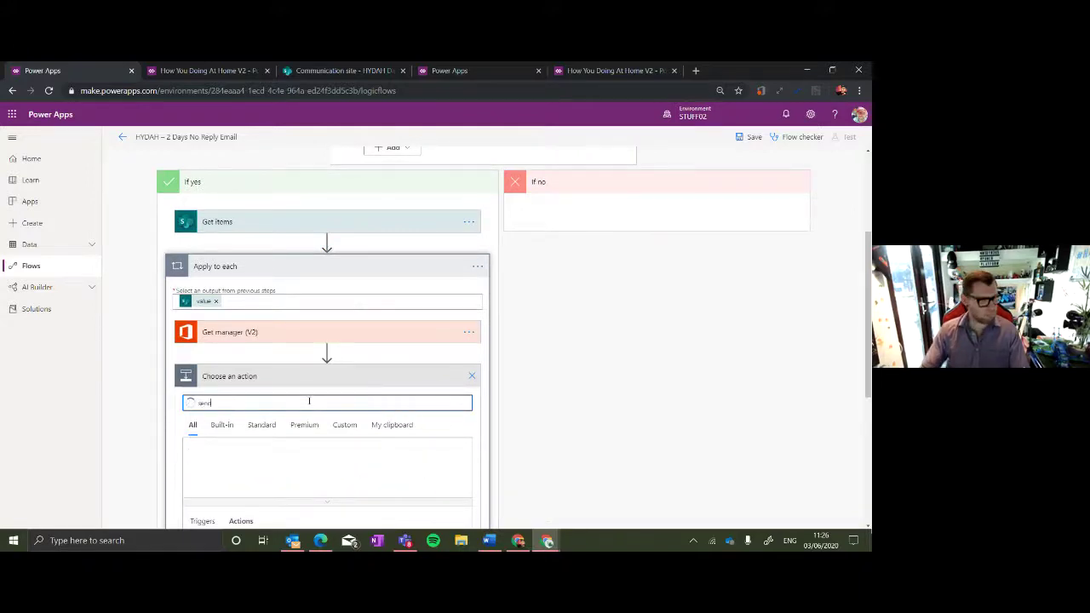
click(211, 456)
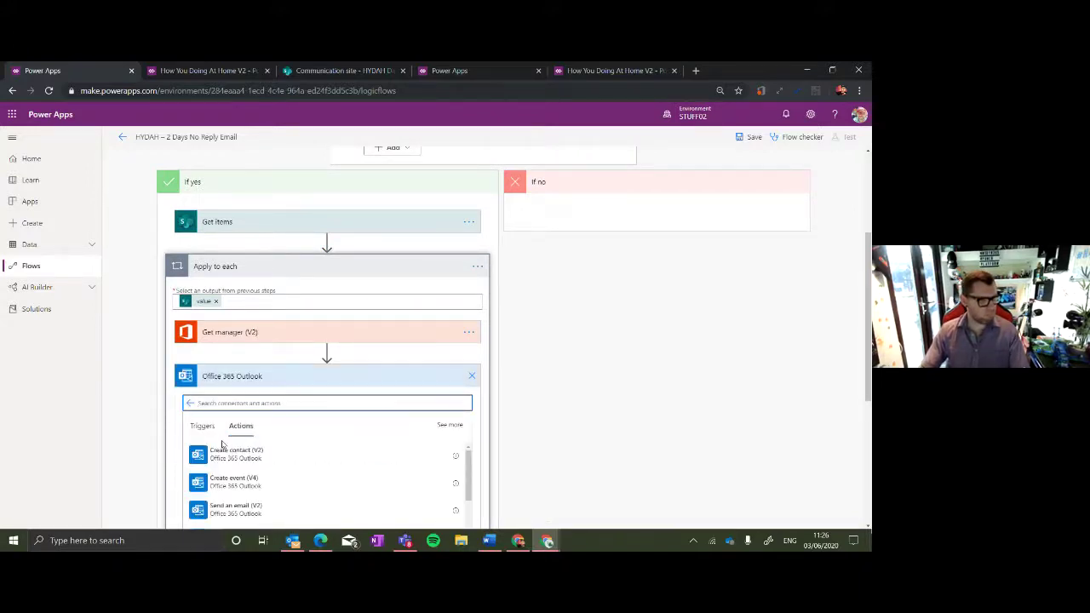
scroll(247, 444, down, 2)
scroll(249, 445, up, 3)
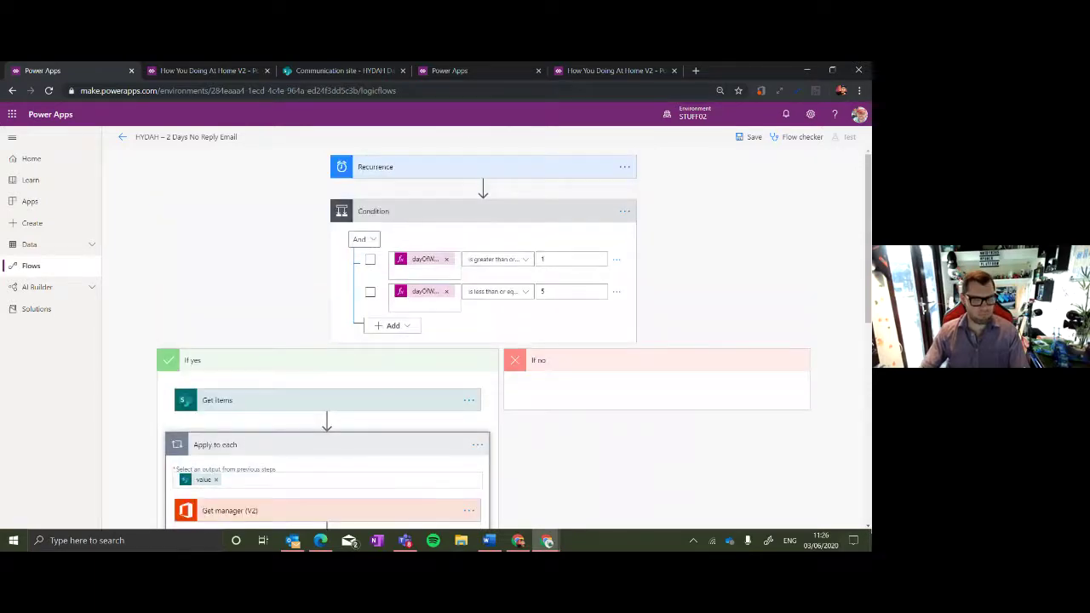
drag(867, 263, 867, 388)
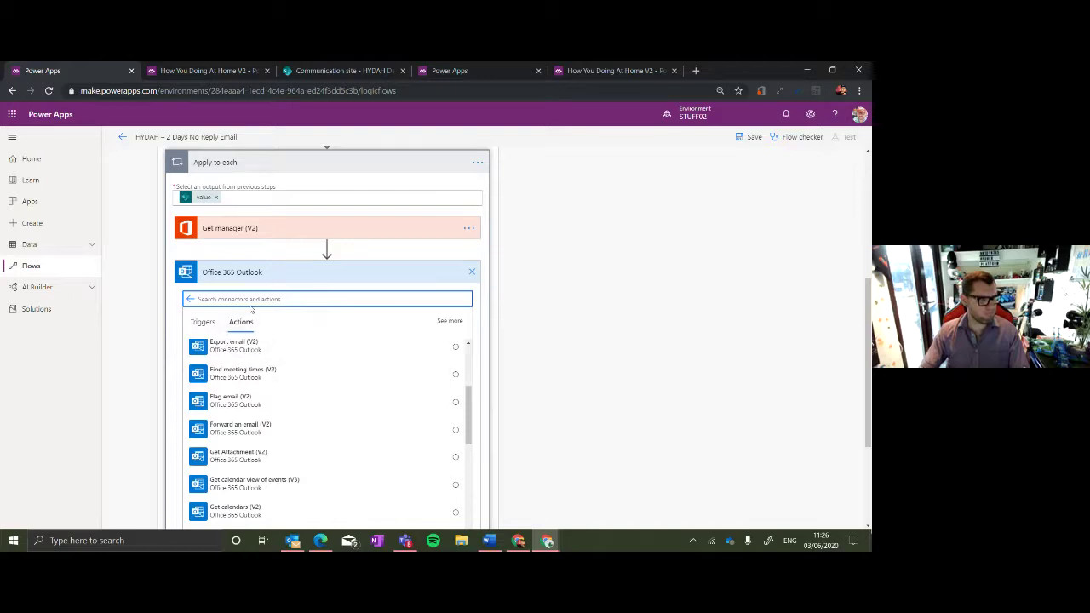
text(send)
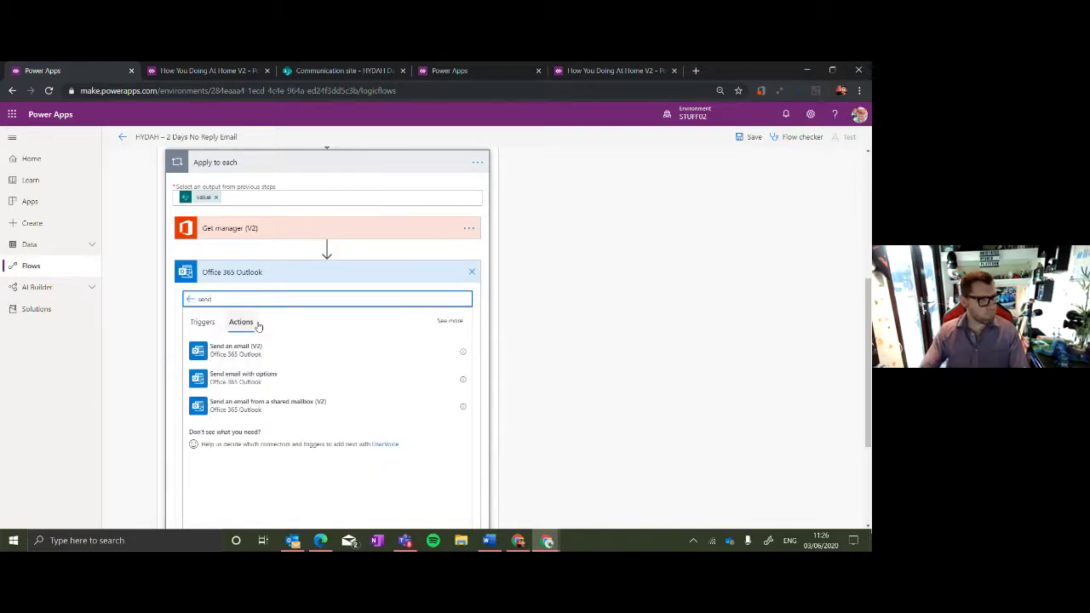
click(268, 351)
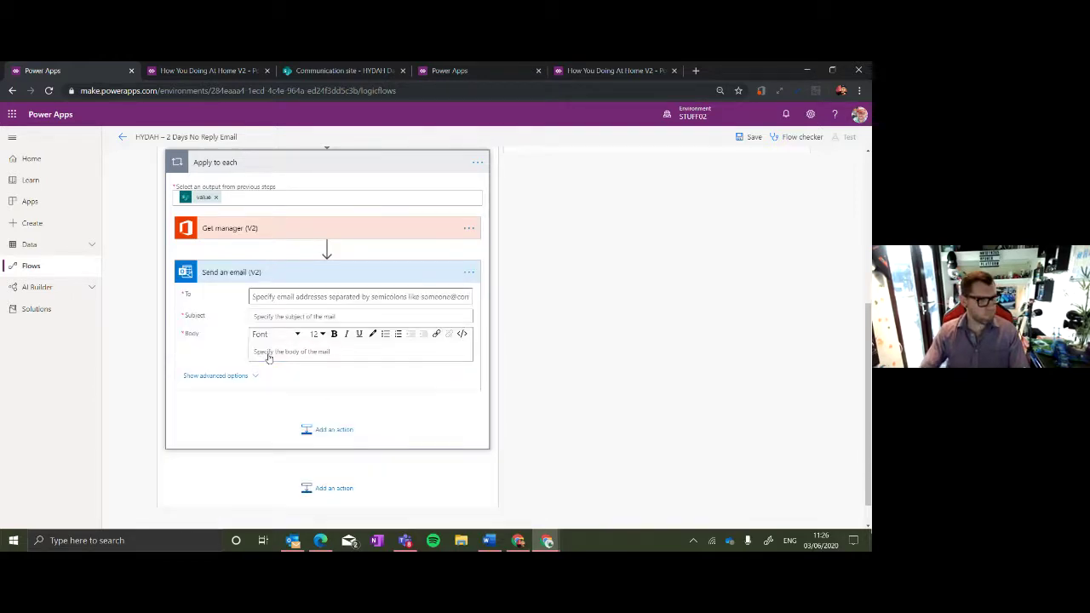
Set the To of Send an email (V2) to the Mail value from Get manager (V2).
click(322, 296)
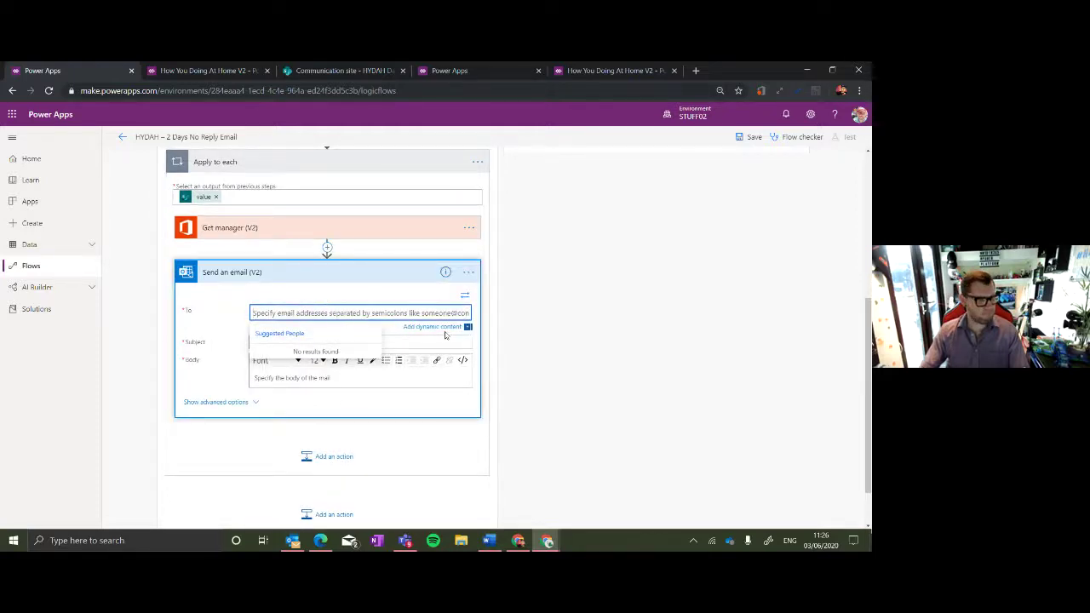
click(468, 328)
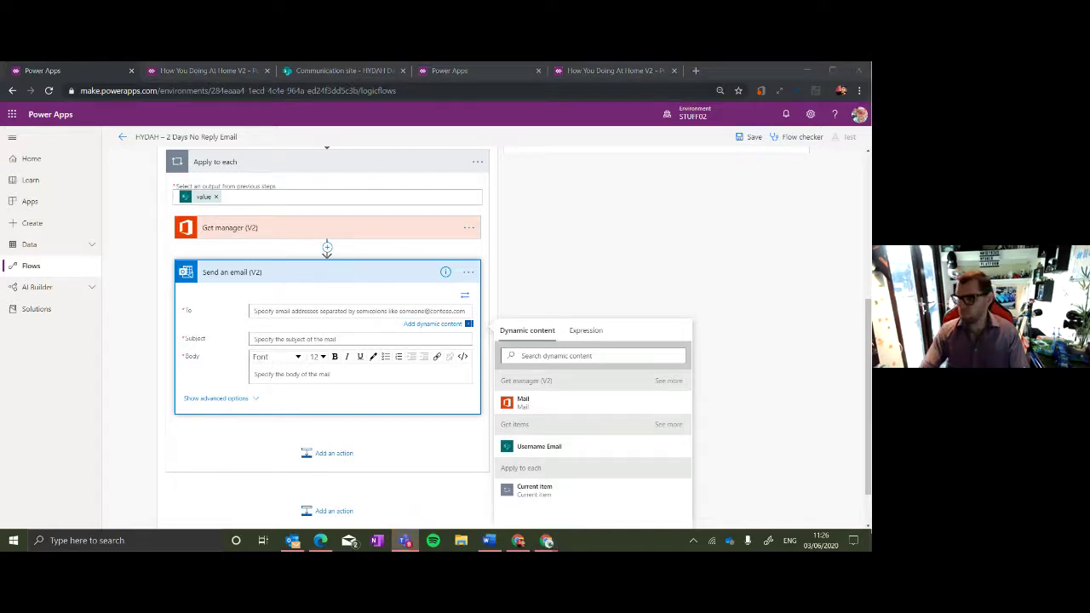
click(560, 404)
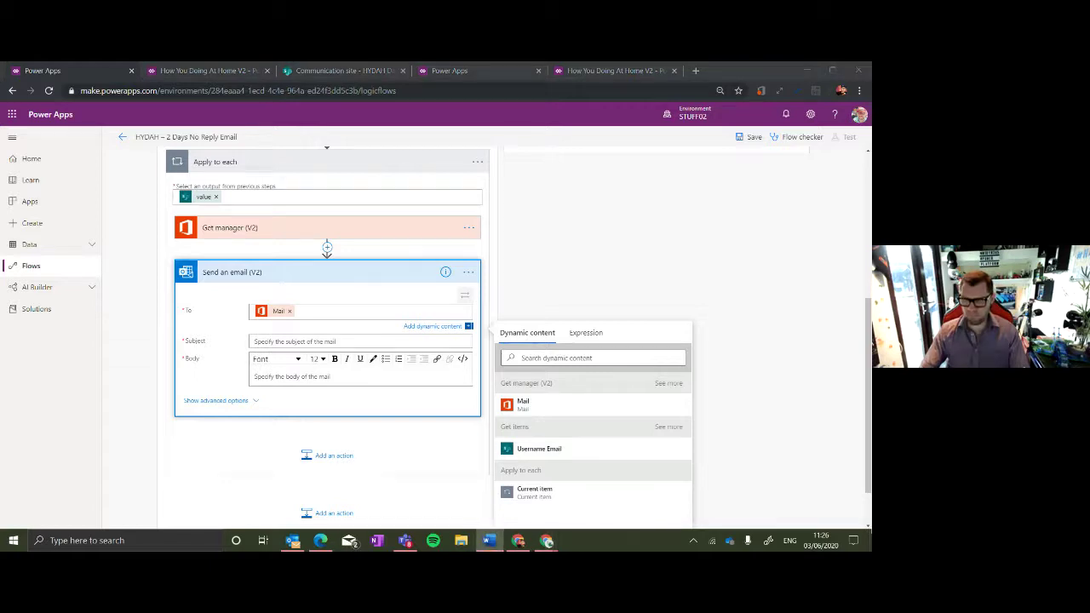
Start the email's Subject with "How you doing at home:" followed by the Username DisplayName value from Get items.
click(382, 342)
click(358, 315)
text(Ho)
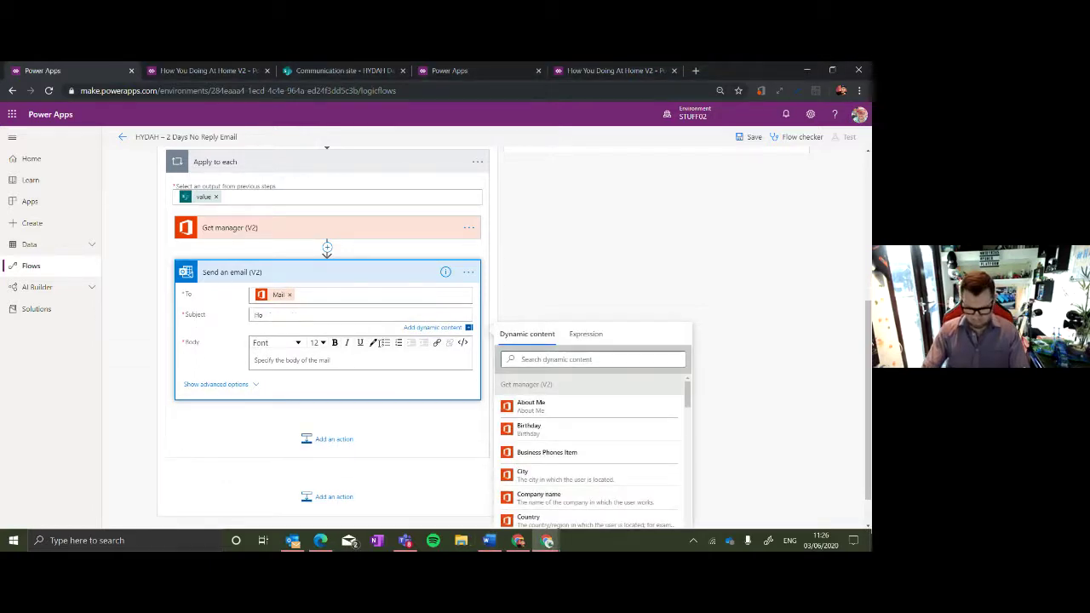
text(w you doing )
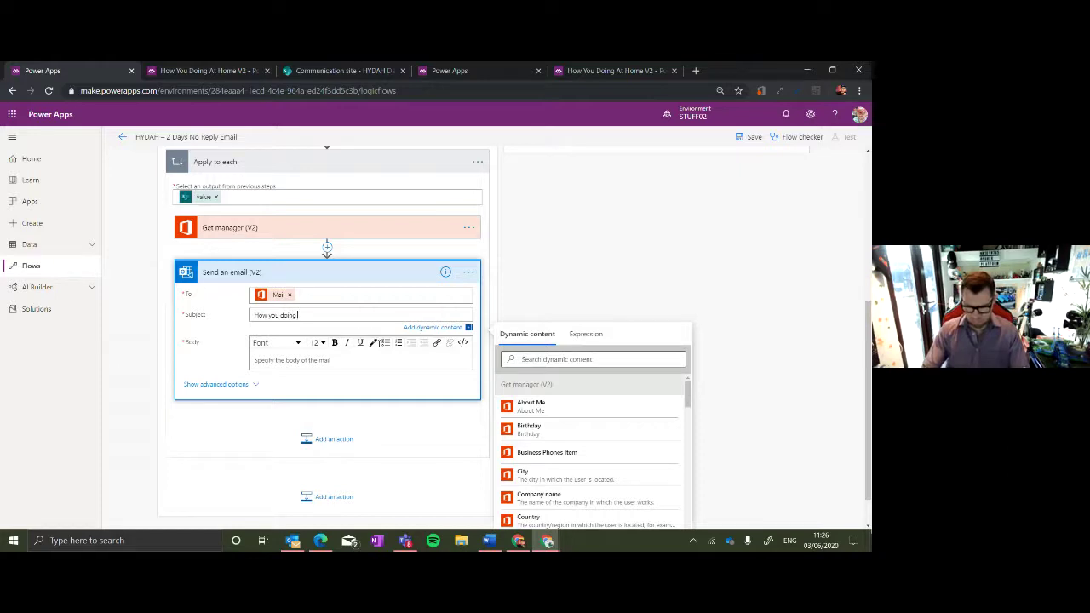
text(at home)
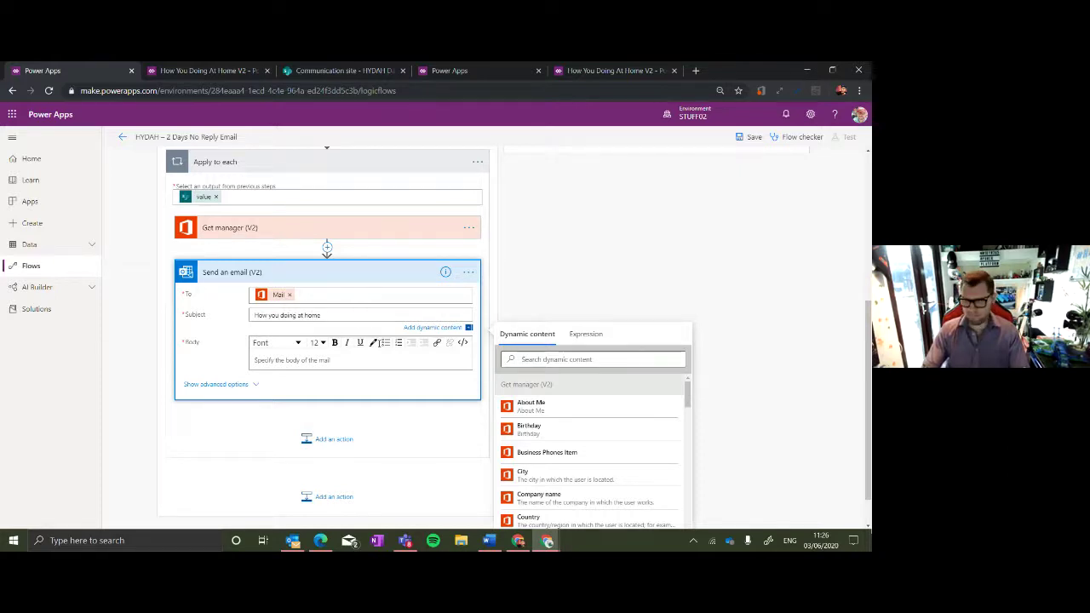
text(?)
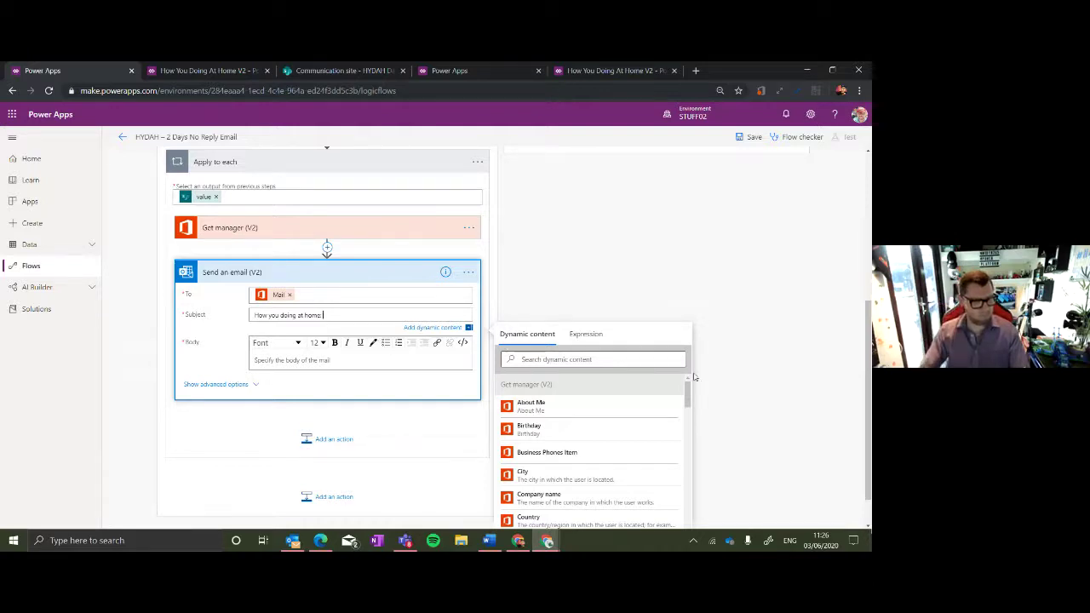
drag(691, 389, 709, 487)
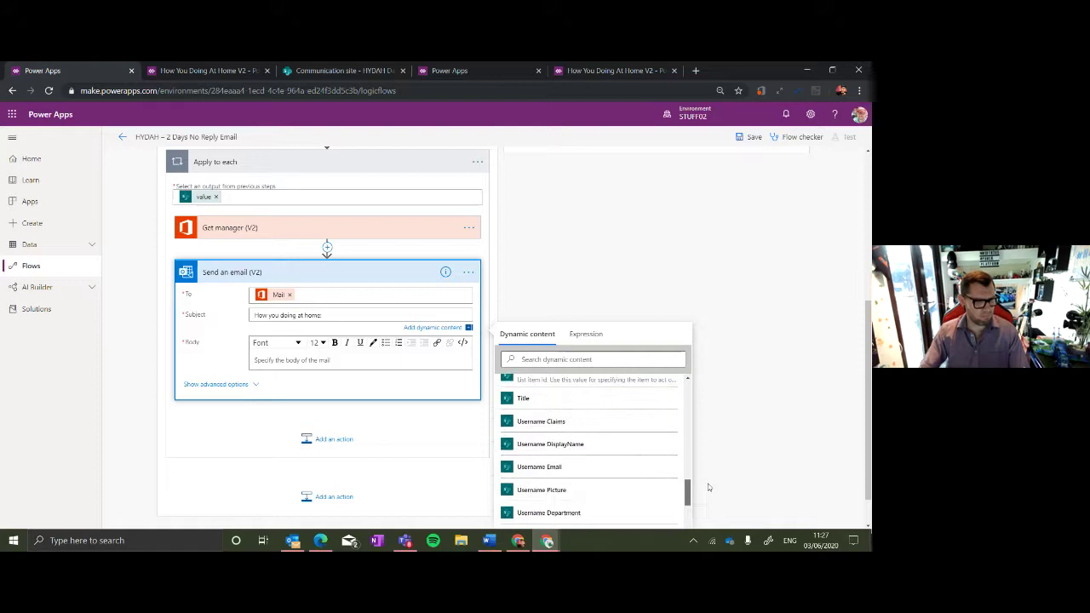
click(626, 453)
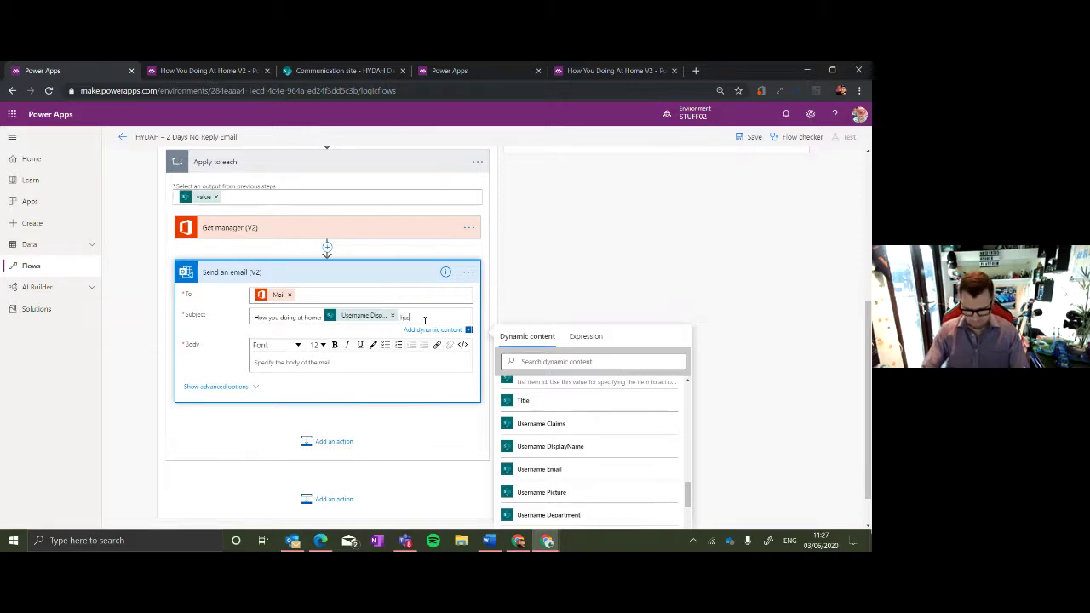
Complete the email's Subject after the display name with "hasn't responded on 2 or more days.".
text(hasn't repl)
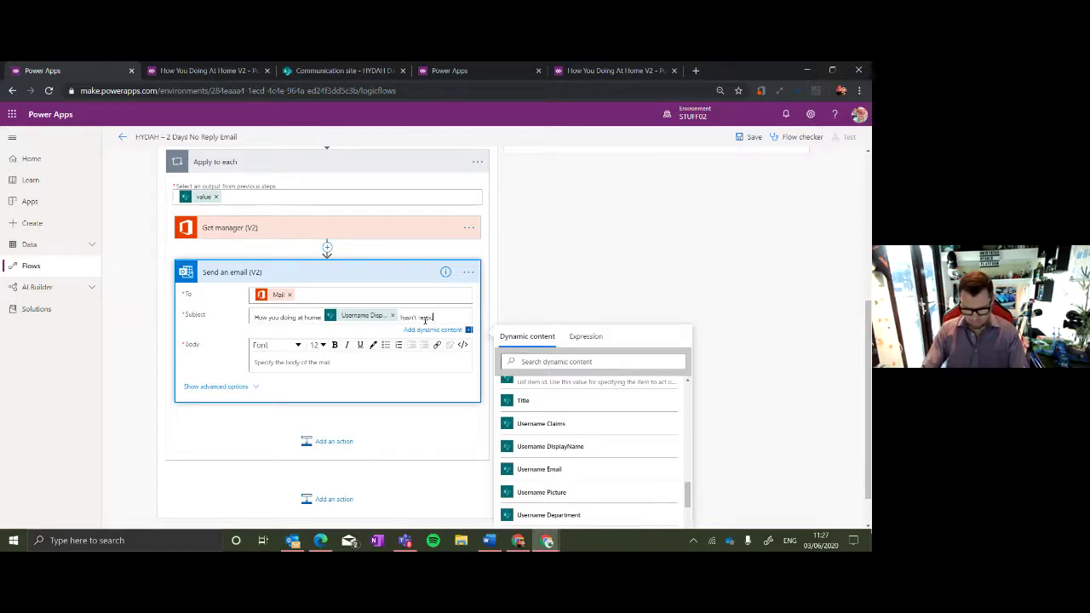
key(BackSpace)
key(BackSpace)
text(sponded on)
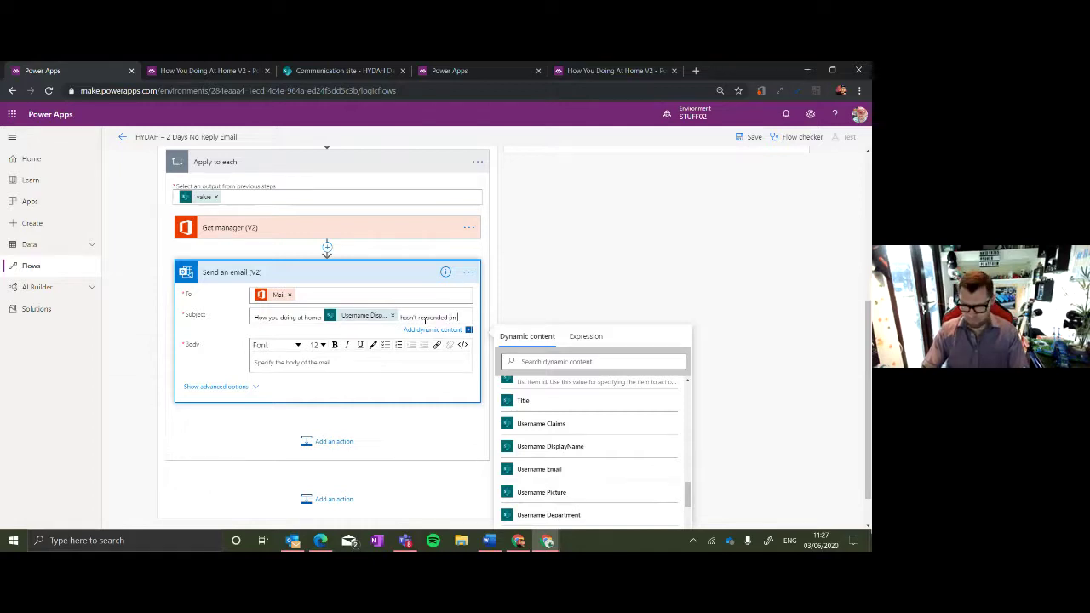
text( 2 or m)
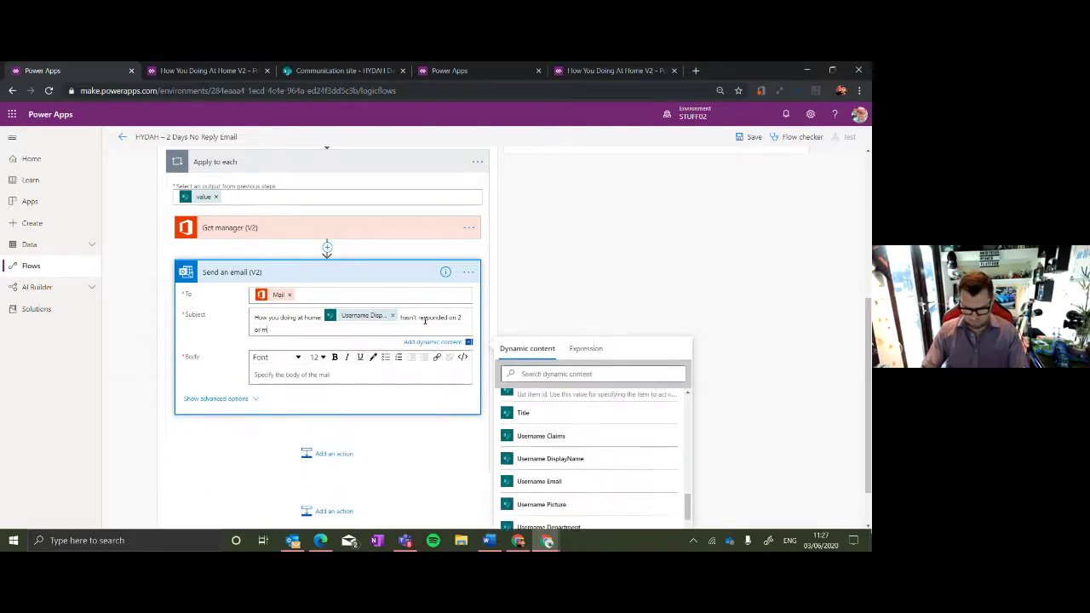
text(ore days.)
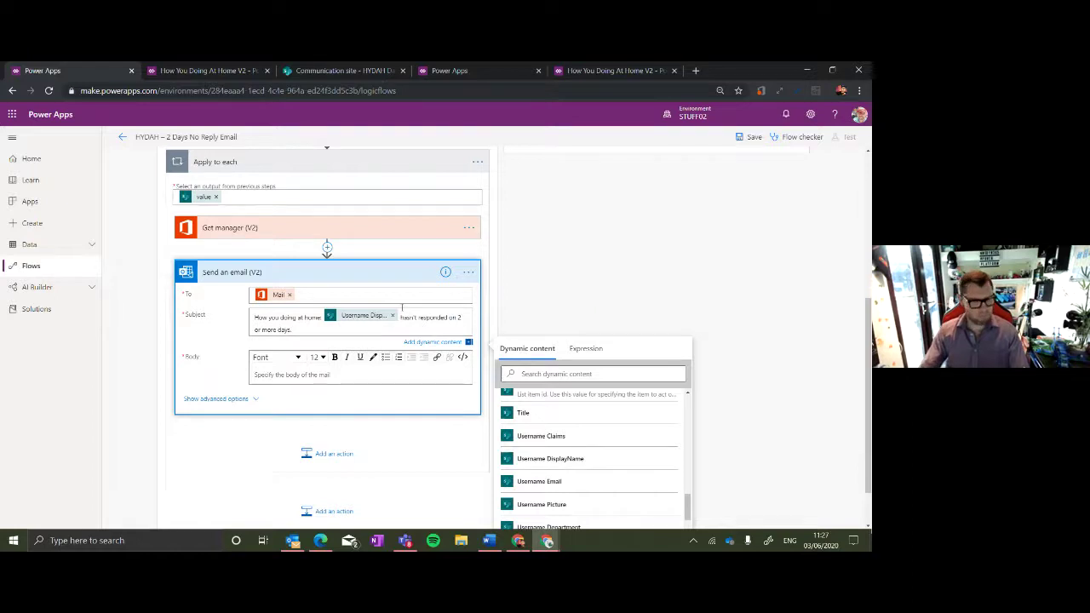
Begin the email Body with the greeting "Hi" and the manager's Display Name from Get manager (V2), followed by a new line.
click(378, 372)
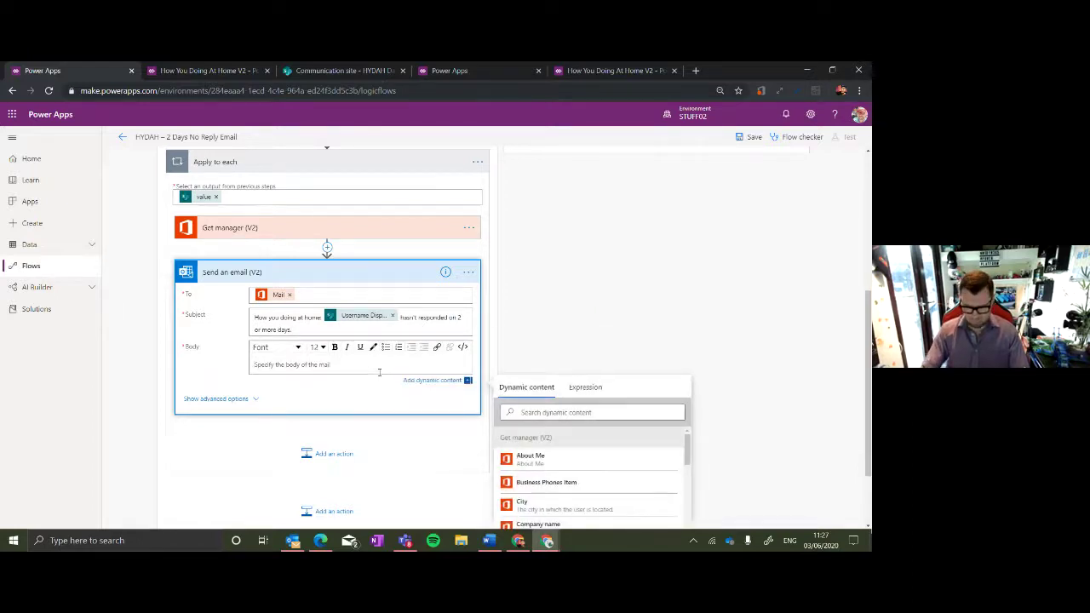
text(Hi)
scroll(637, 503, down, 1)
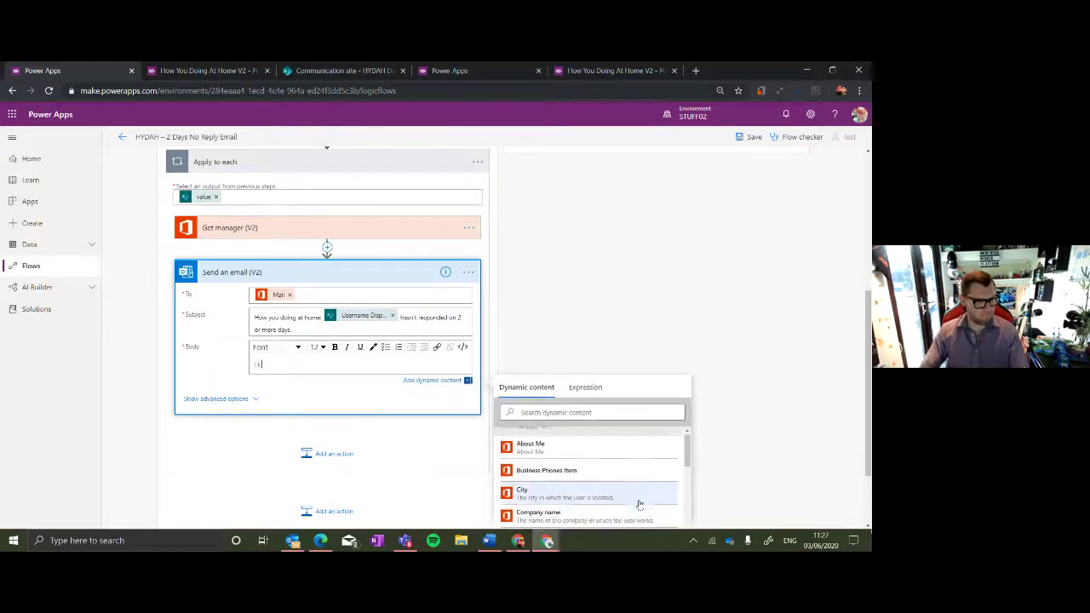
scroll(636, 503, down, 2)
click(608, 485)
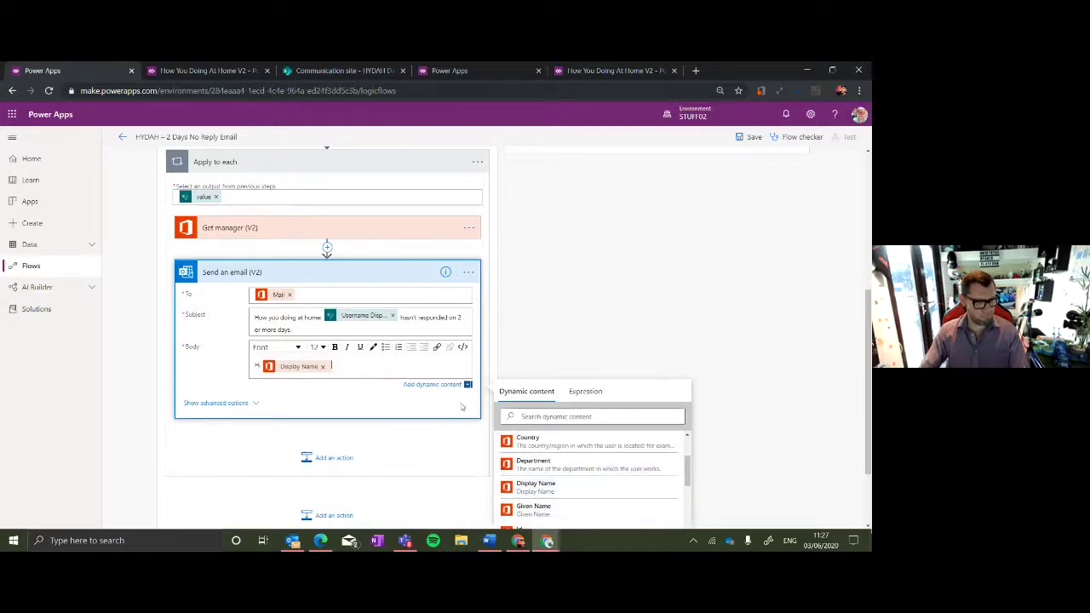
key(Return)
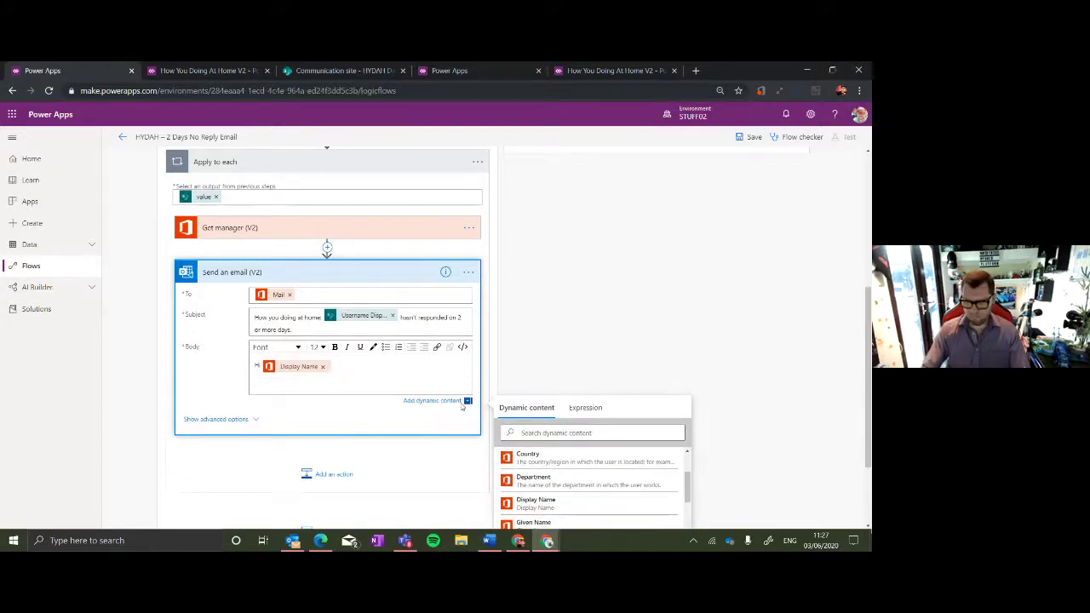
Write "Your Team member" on the second line of the Body and insert the Username DisplayName value from Get items.
text(Your )
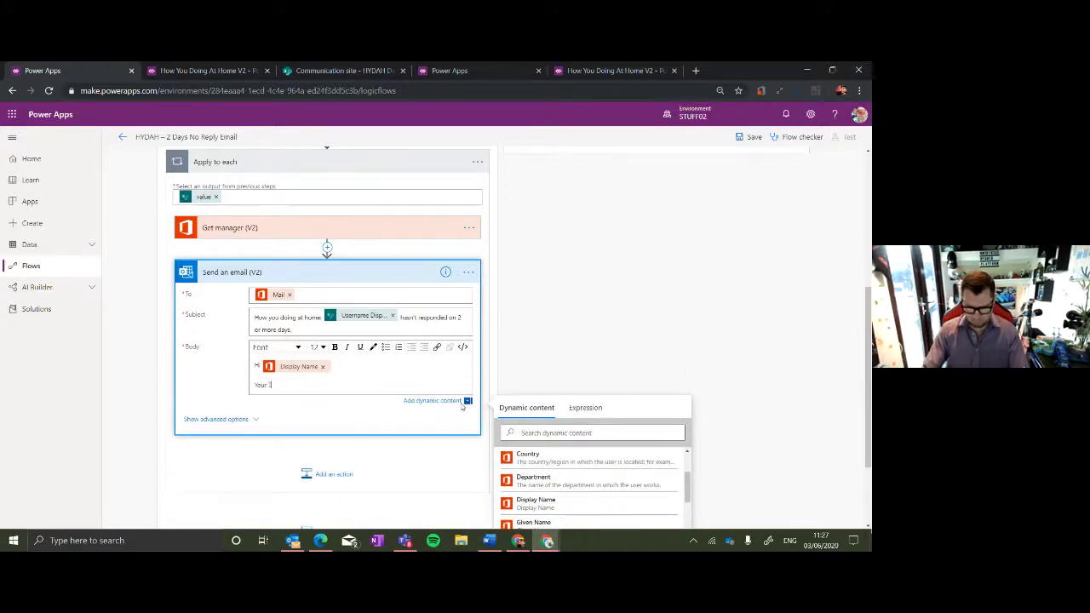
text(Team)
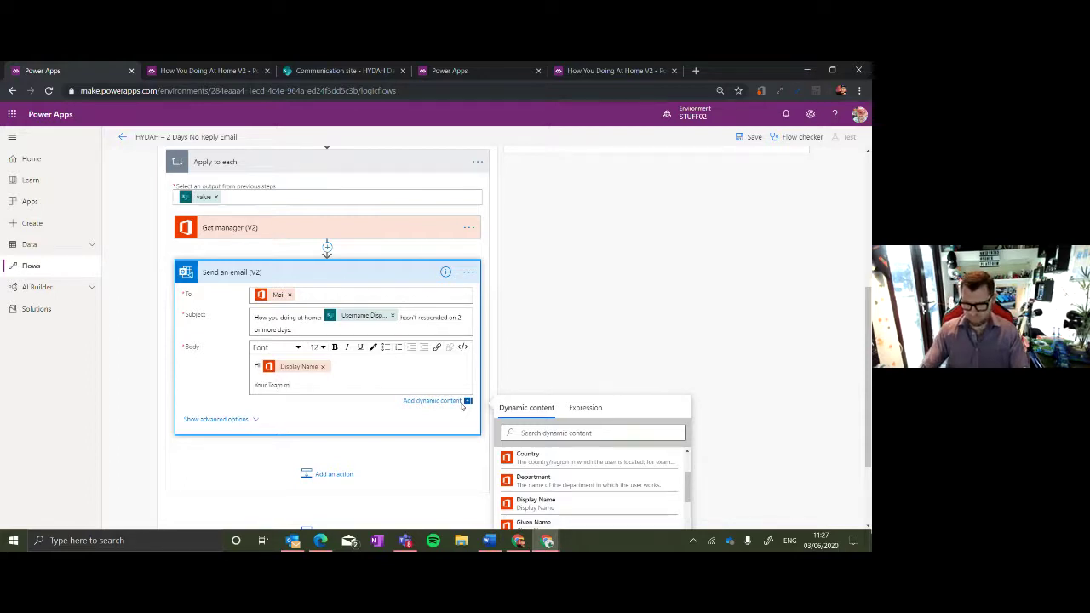
text( m)
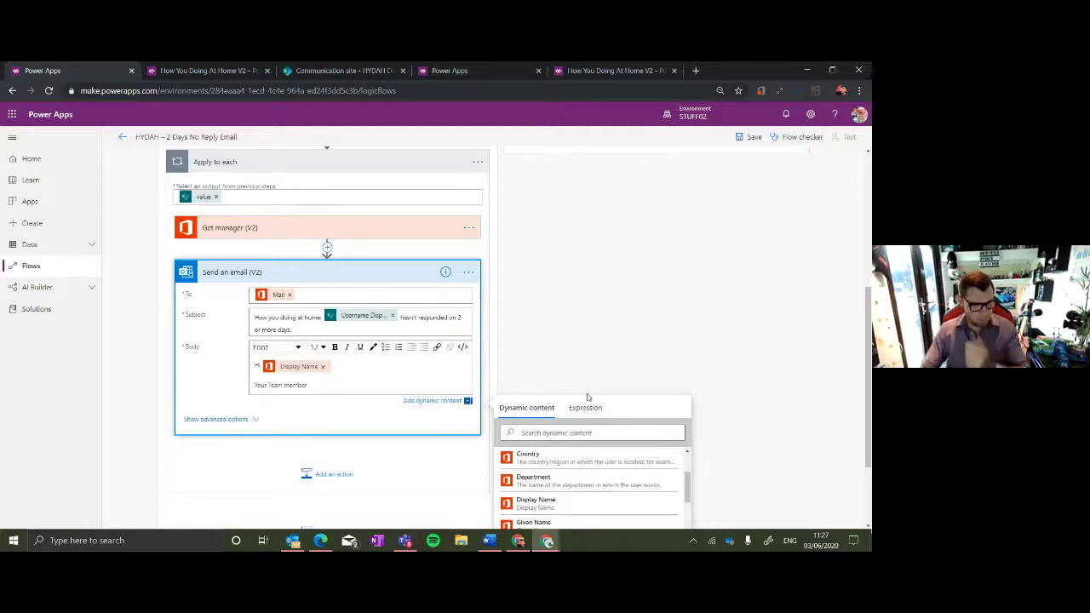
scroll(659, 473, down, 5)
scroll(653, 472, down, 5)
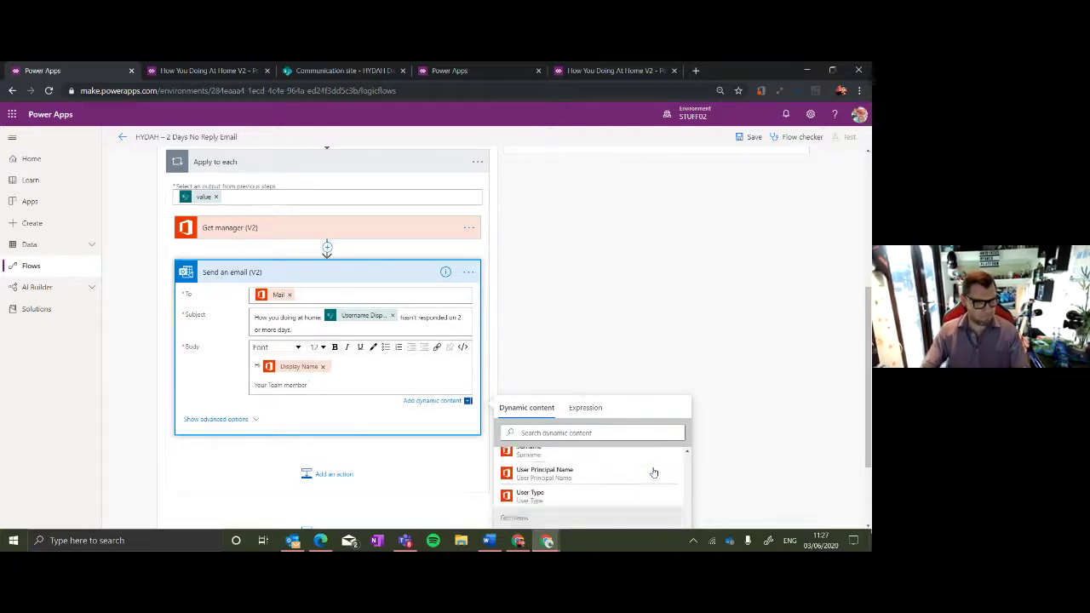
click(619, 456)
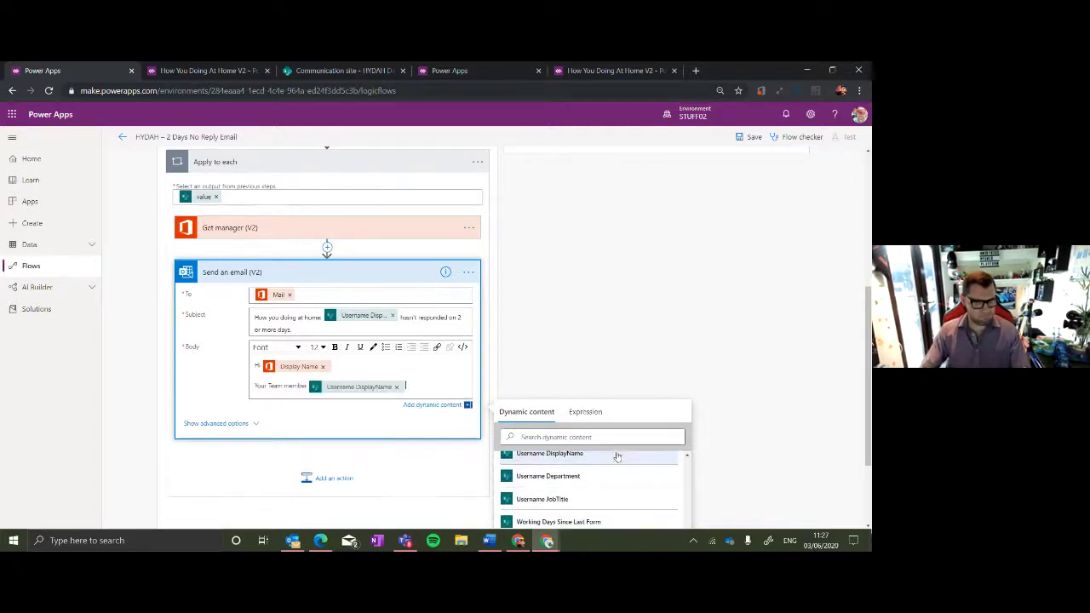
Continue the email Body after the Username DisplayName value with: hasn't responded to the "How's it Going At Home?" survey since.
text(hasn')
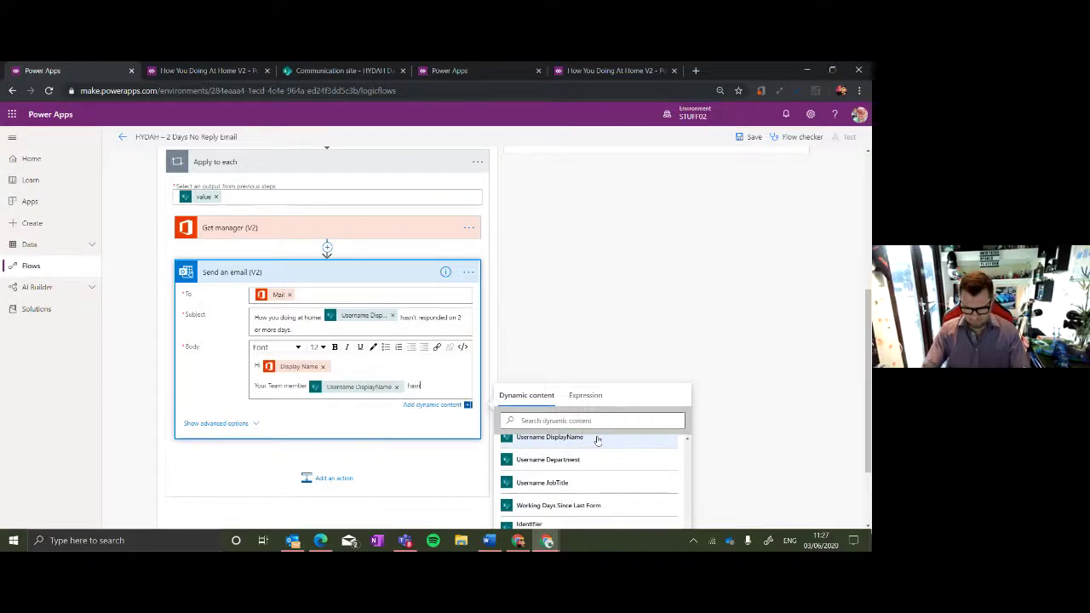
text(t respon)
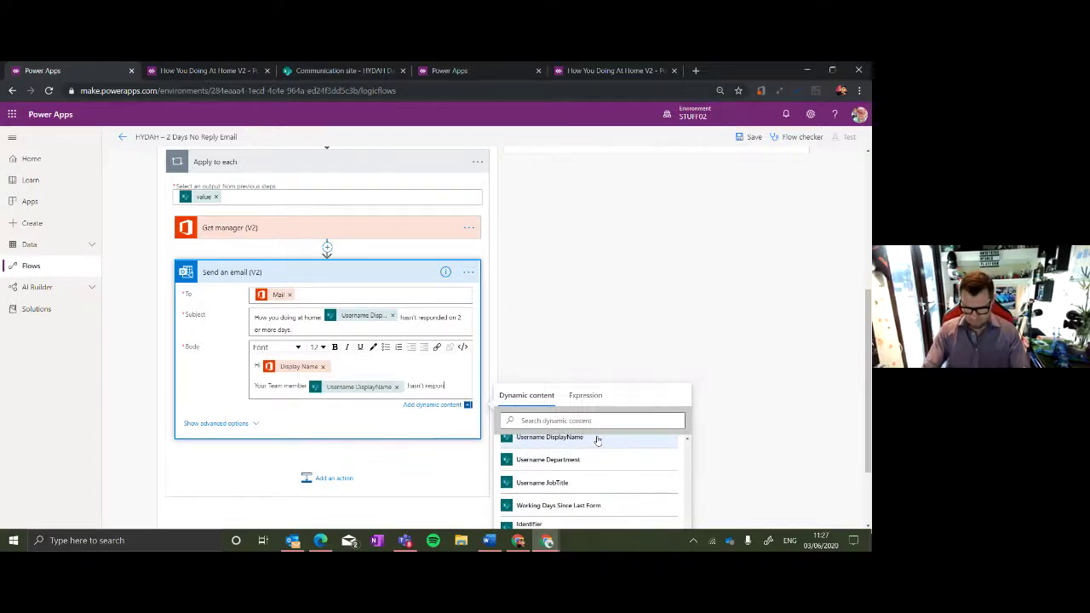
text(ded to the)
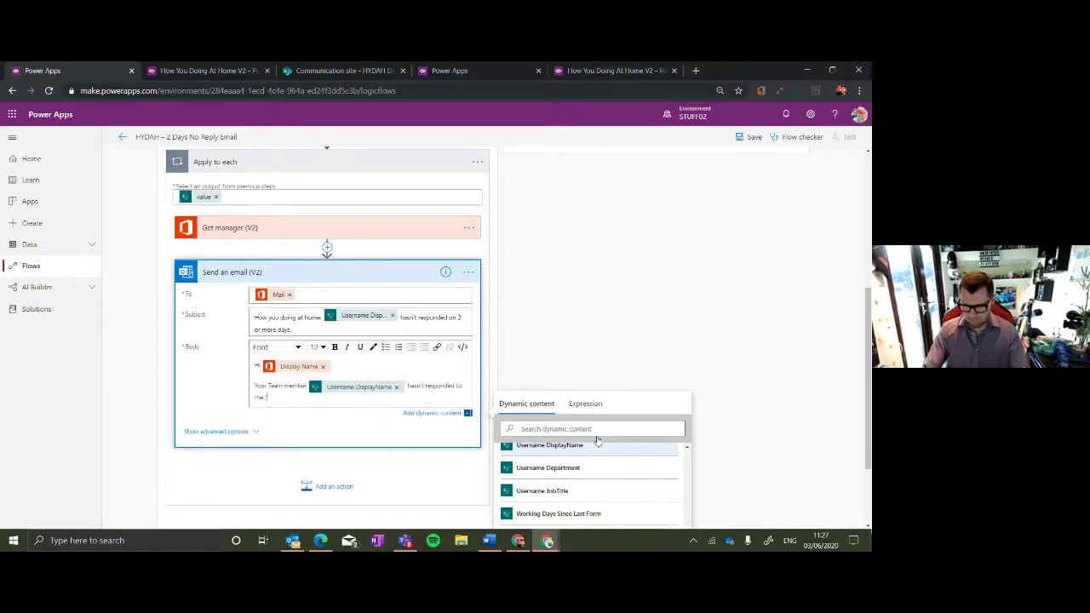
text( "How's)
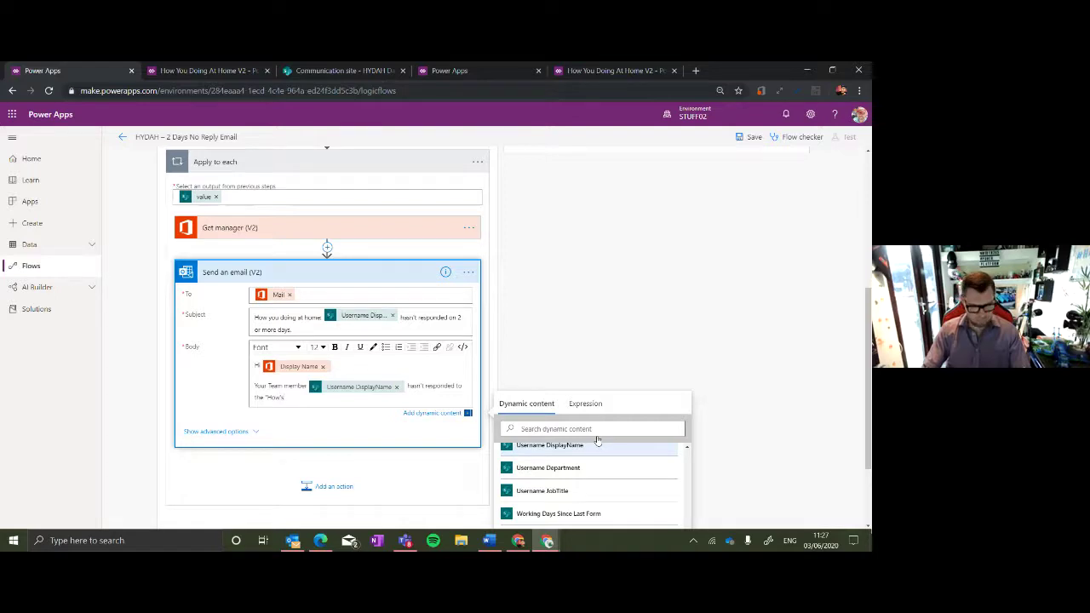
text( it)
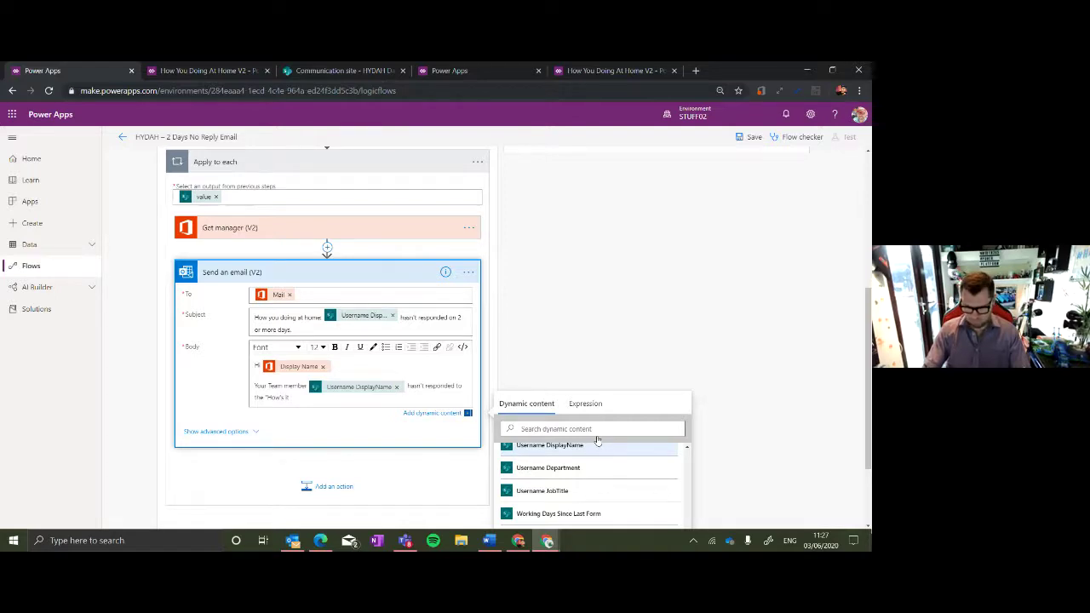
text( Going At H)
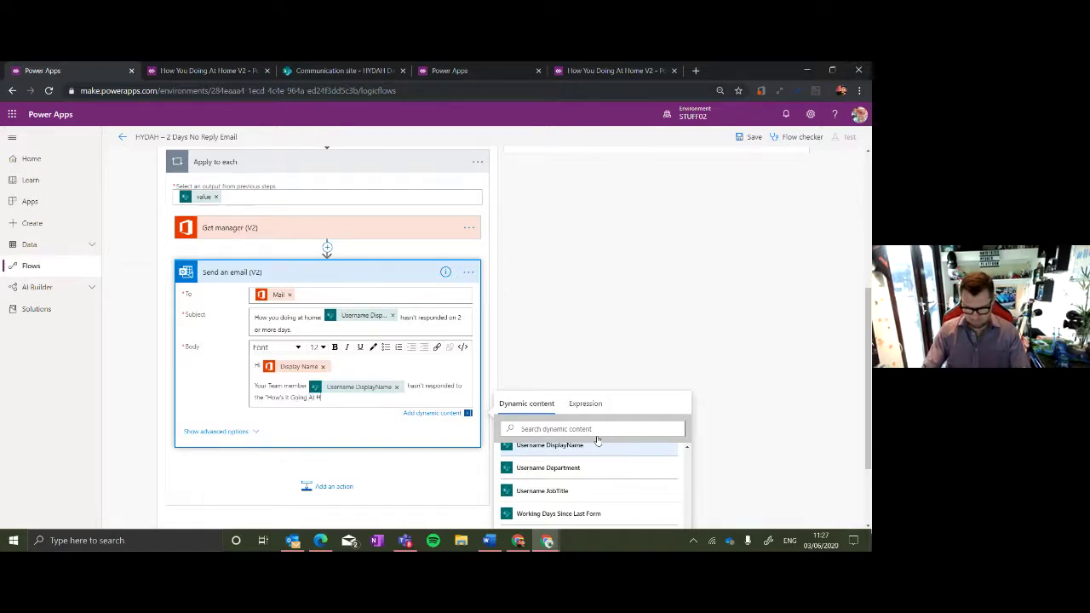
text(ome?")
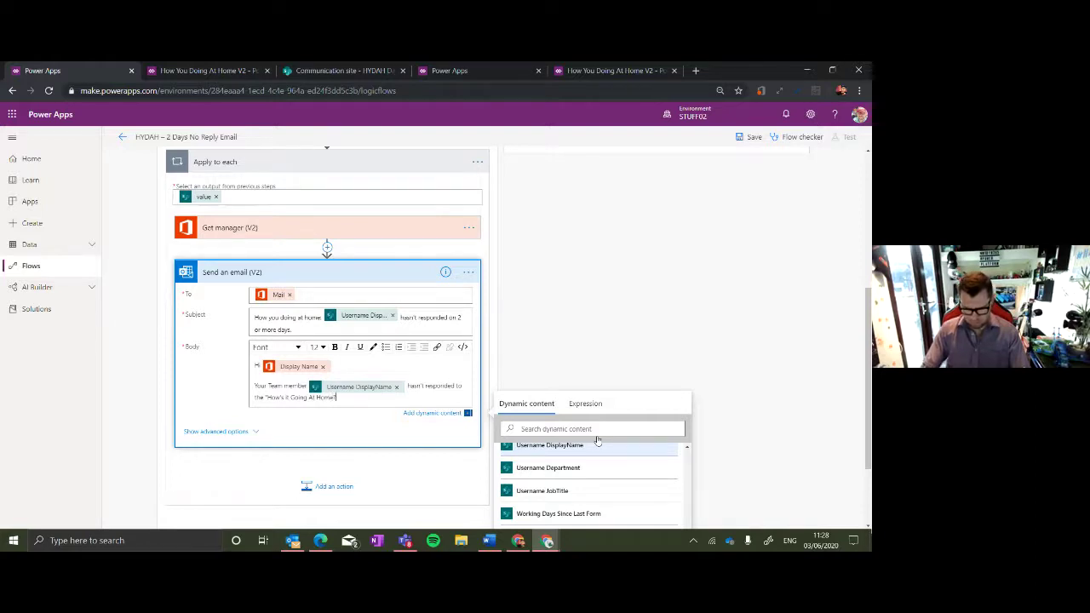
text( surve)
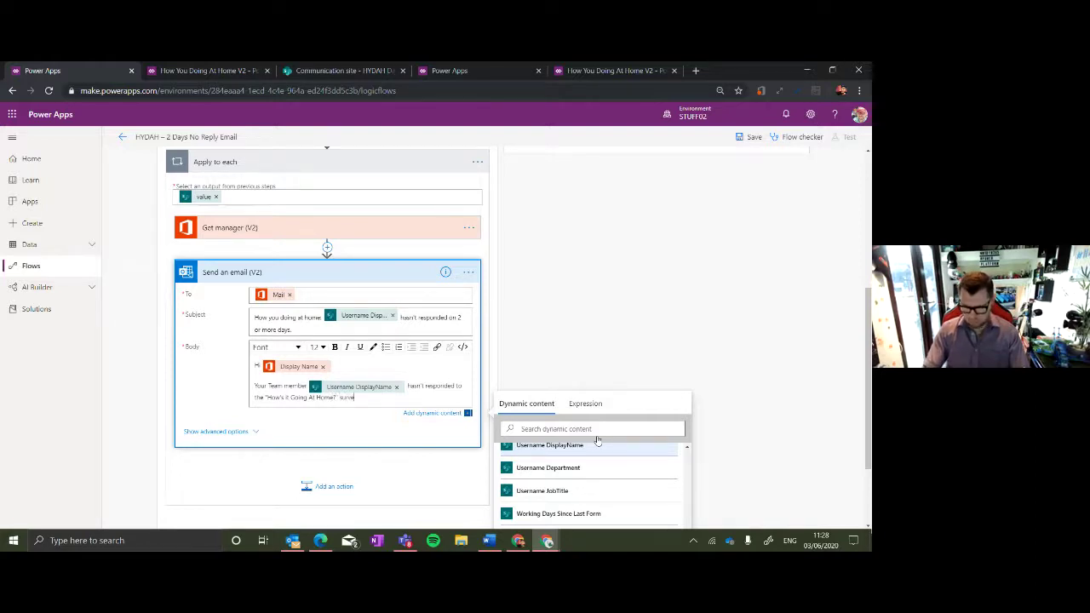
text(y since)
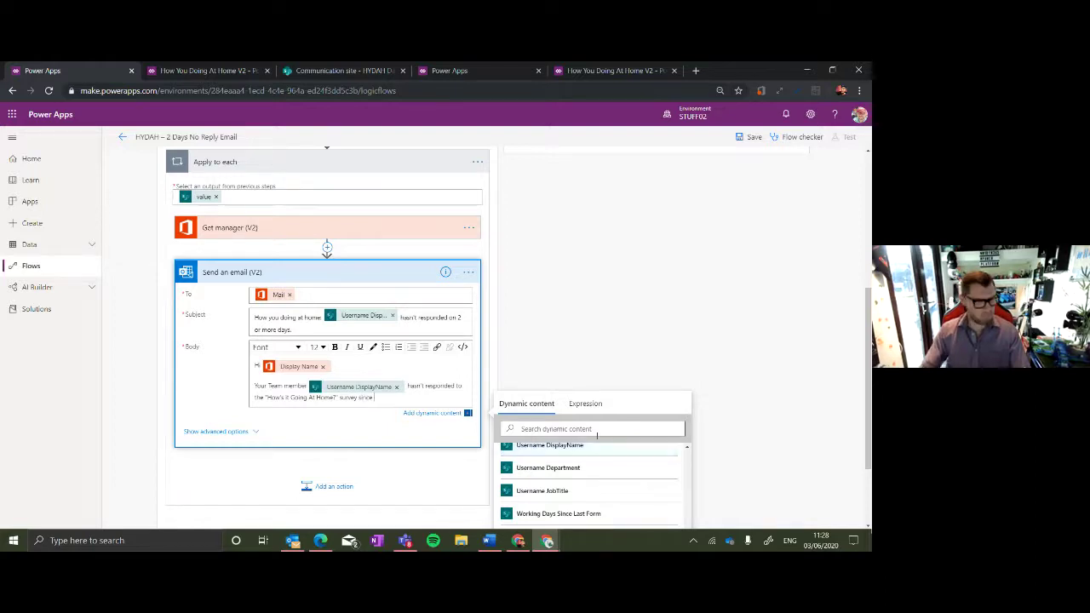
Look through the Get manager (V2) and Get items dynamic content for the date the form was last completed.
scroll(601, 494, down, 2)
scroll(600, 495, down, 1)
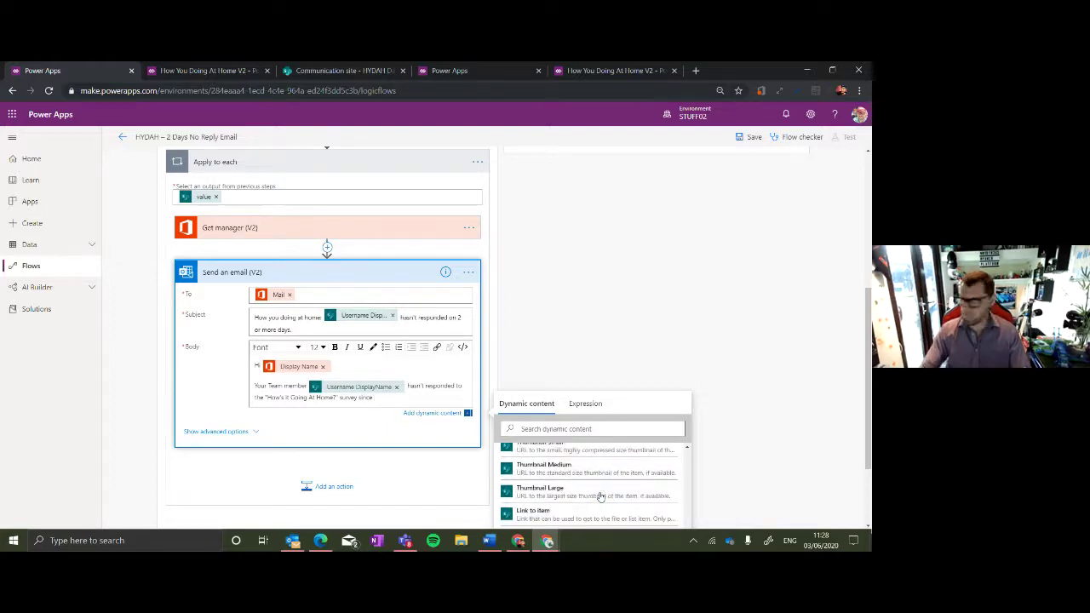
scroll(587, 488, up, 8)
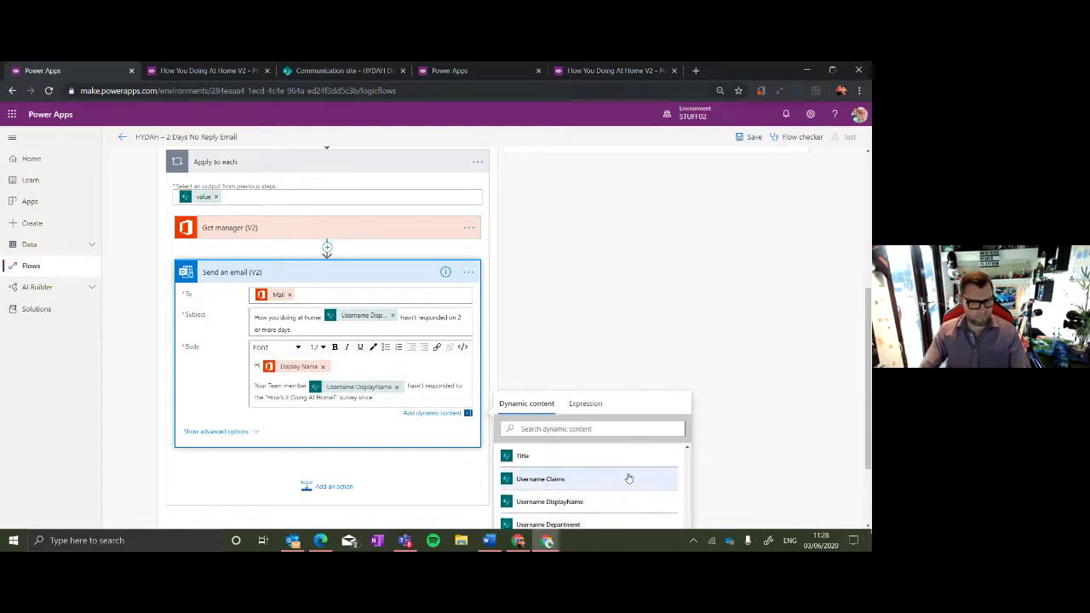
scroll(630, 479, up, 2)
scroll(634, 482, down, 3)
scroll(634, 482, down, 5)
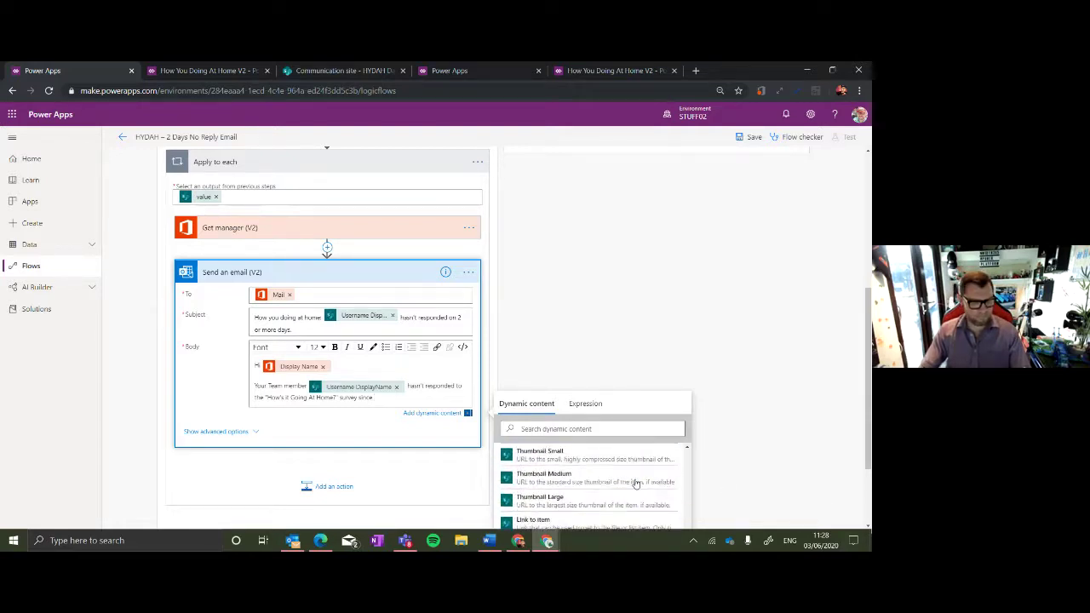
scroll(635, 483, down, 1)
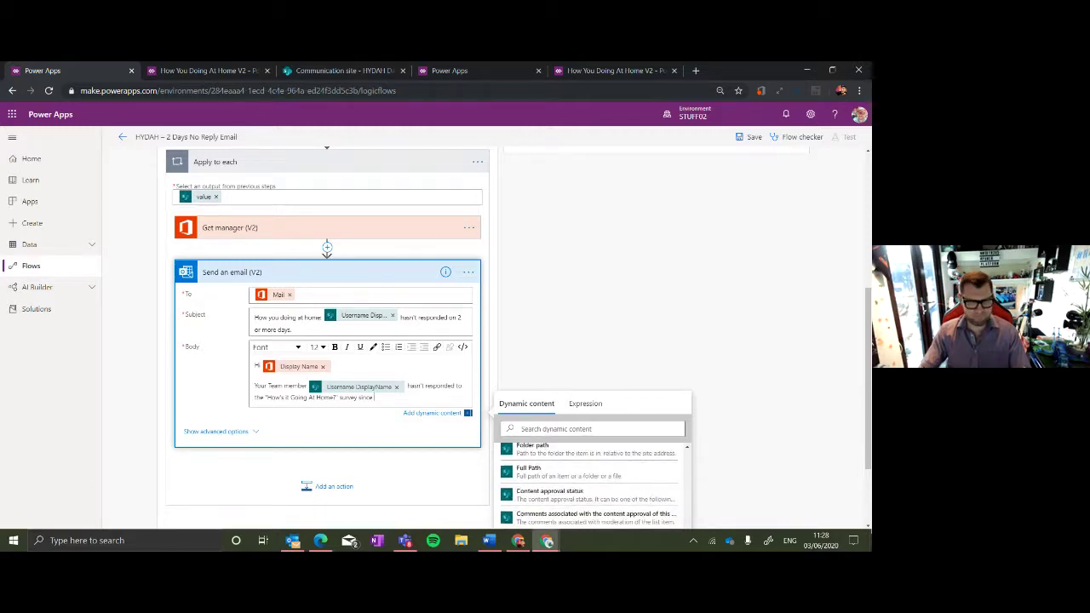
scroll(635, 484, down, 1)
scroll(635, 484, down, 2)
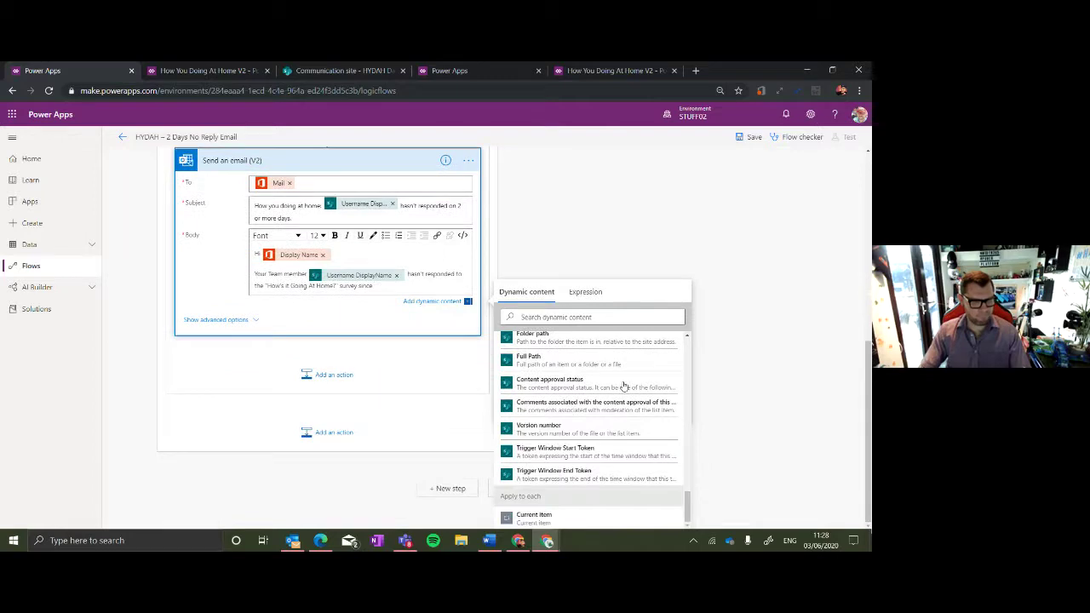
drag(687, 507, 687, 356)
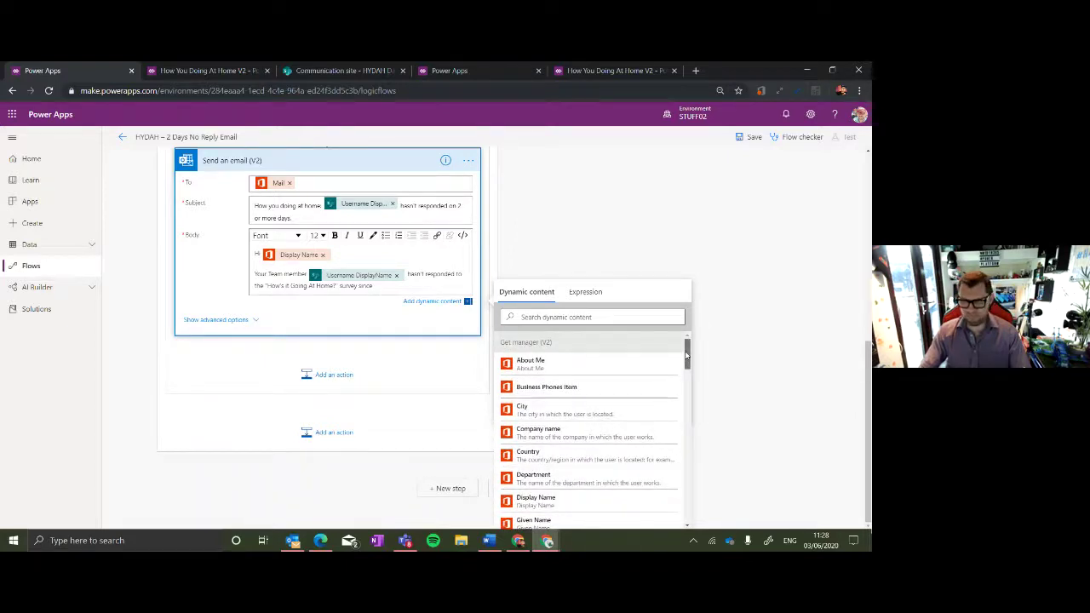
drag(687, 356, 724, 458)
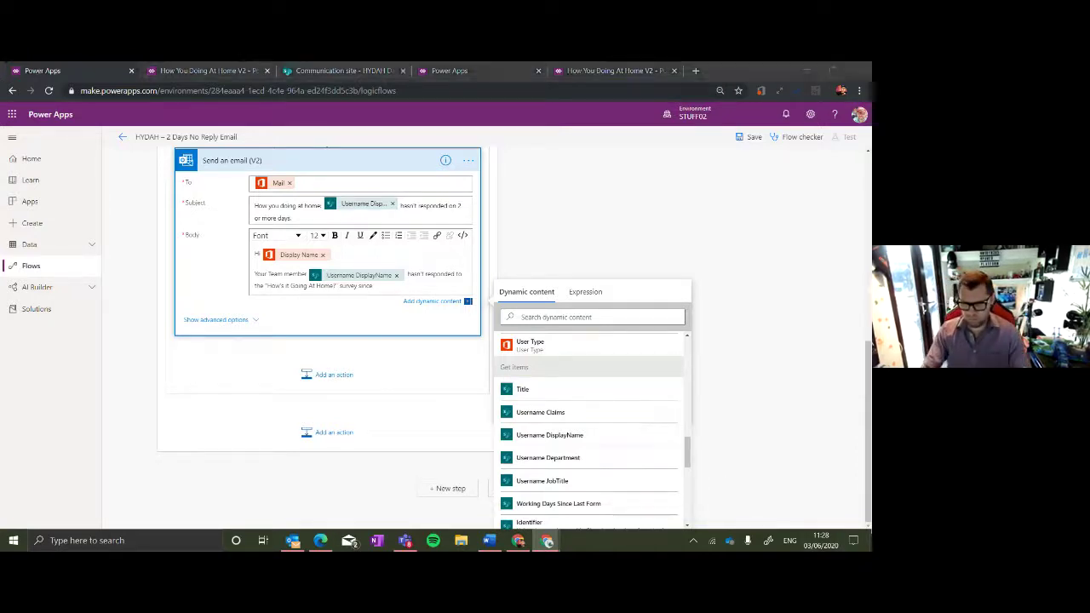
Check the column names of the HYDAH Users list in SharePoint, then return to the flow being edited.
key(alt+Tab)
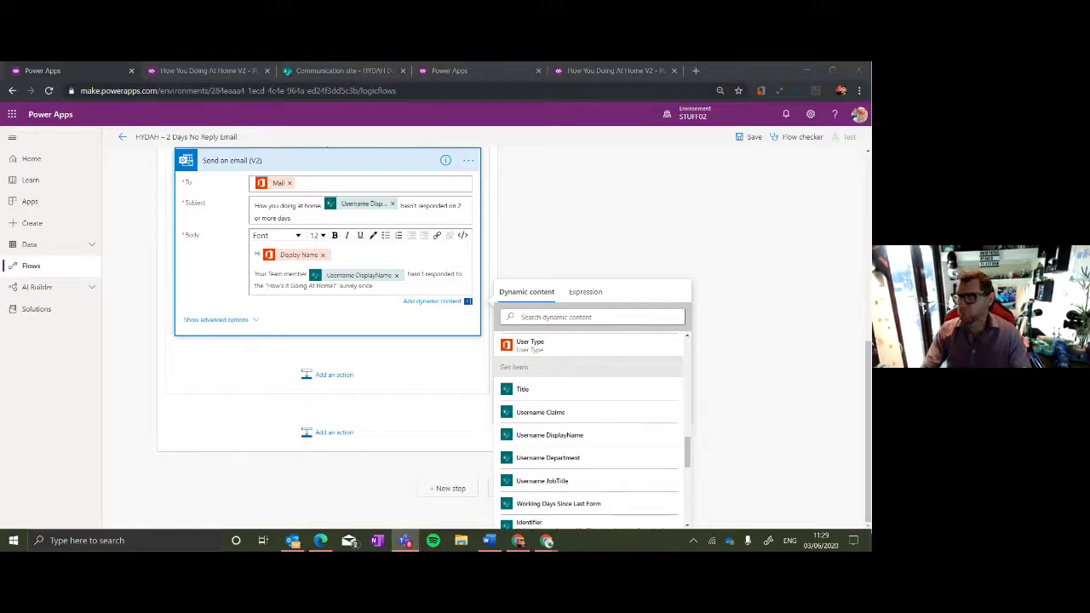
key(alt+Tab)
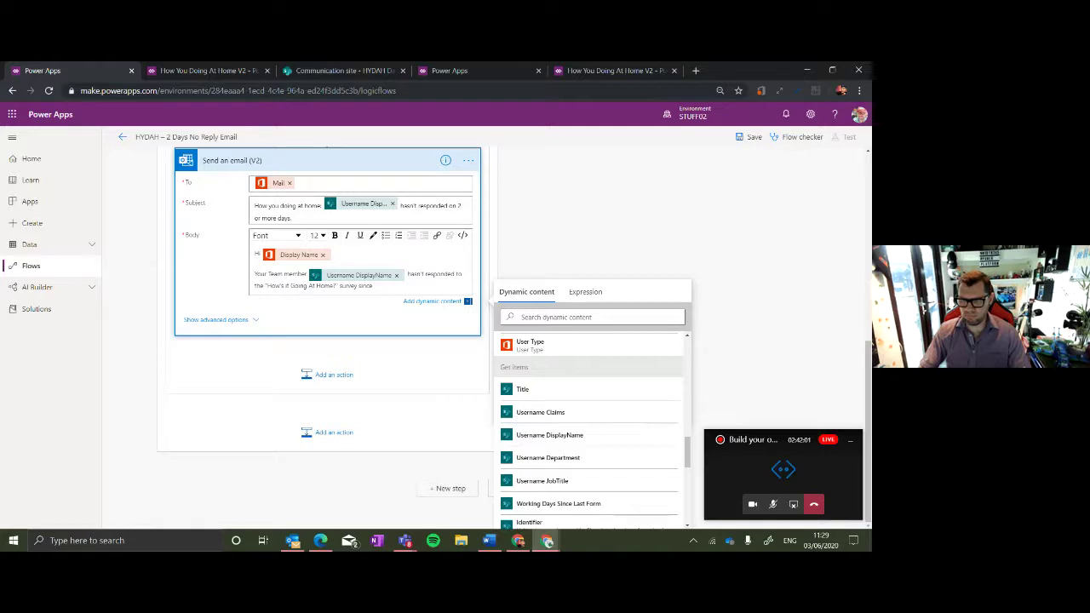
click(341, 71)
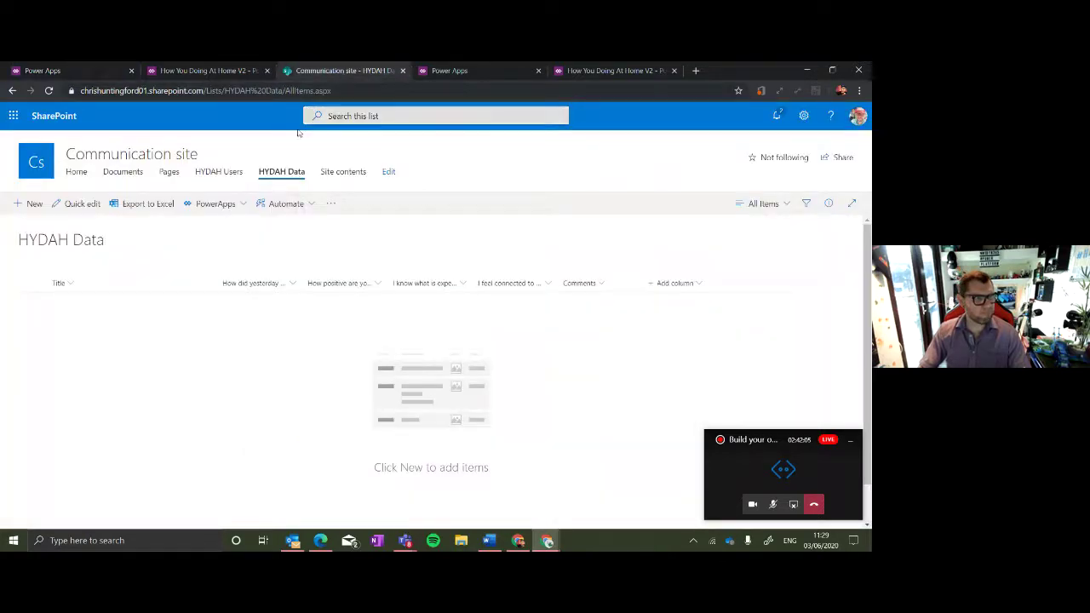
click(240, 173)
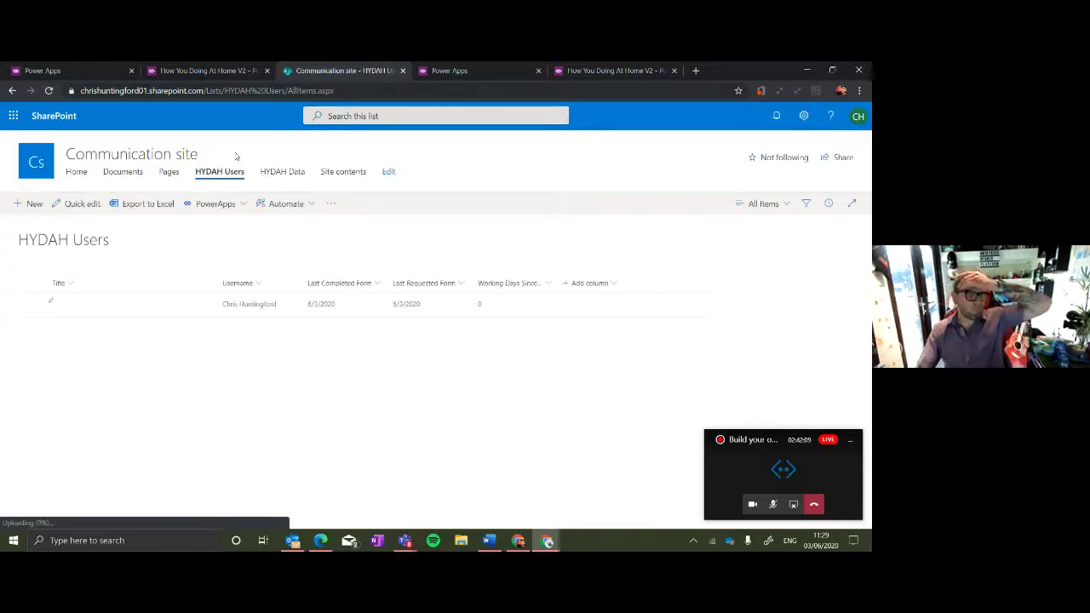
click(212, 74)
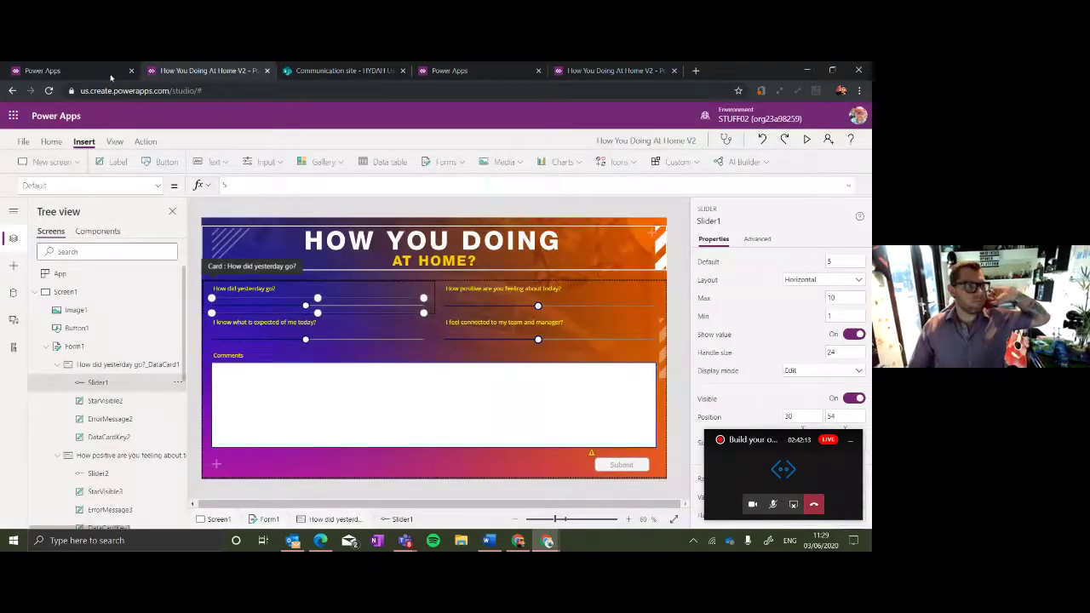
click(82, 63)
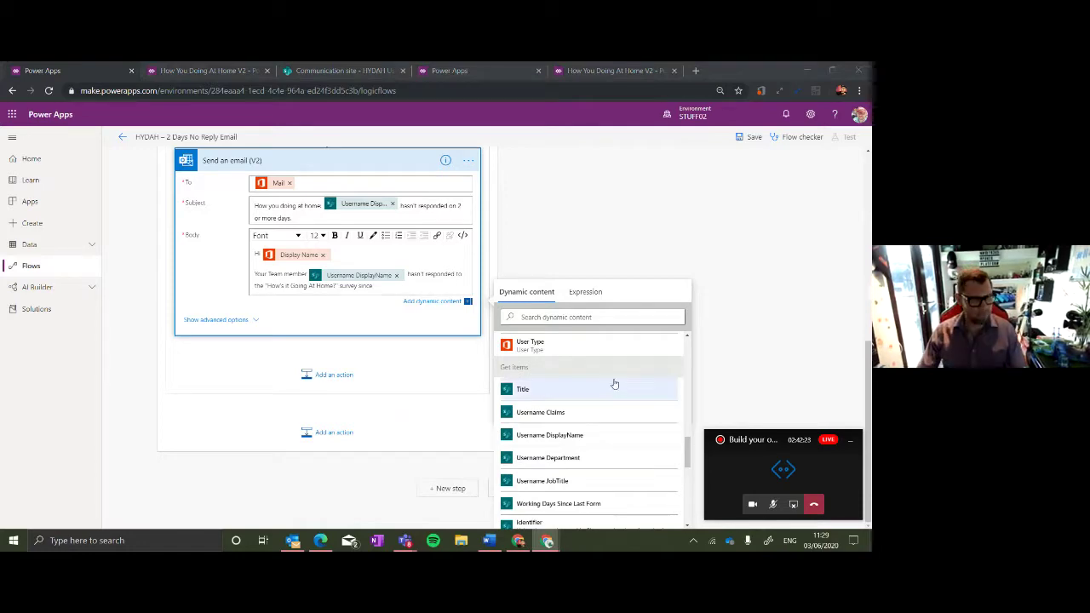
Search the dynamic content for "last" and insert the Last Completed Form value from Get items after "survey since" in the Body.
key(super+d)
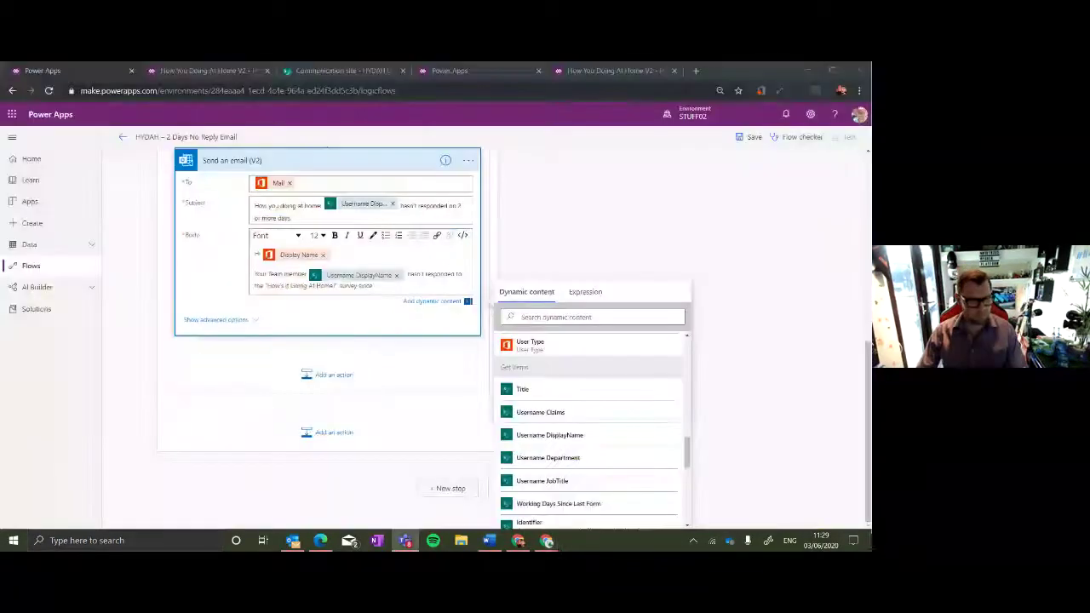
click(576, 317)
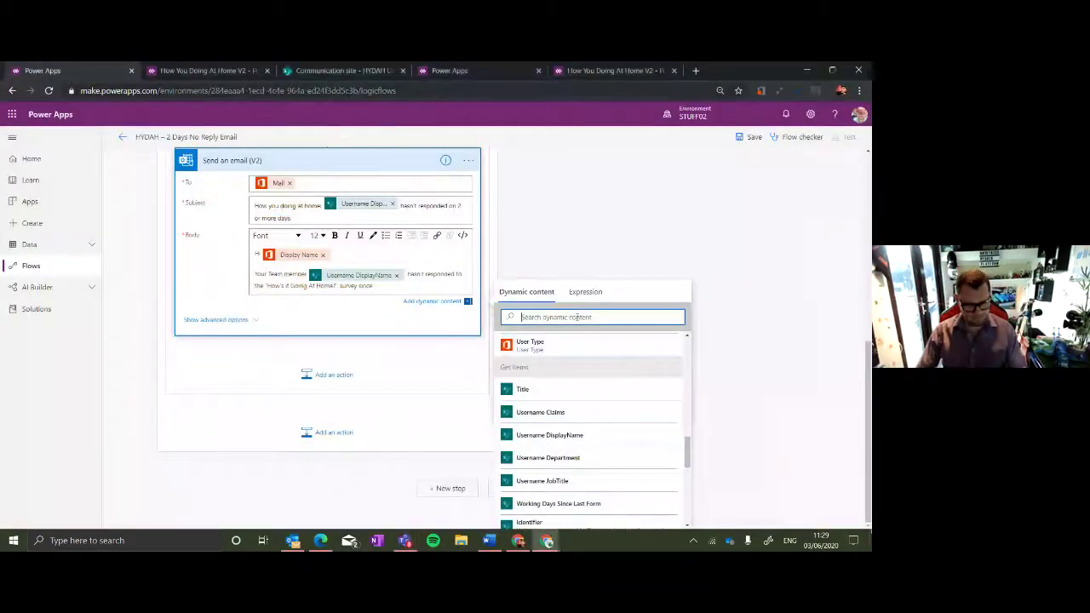
text(last)
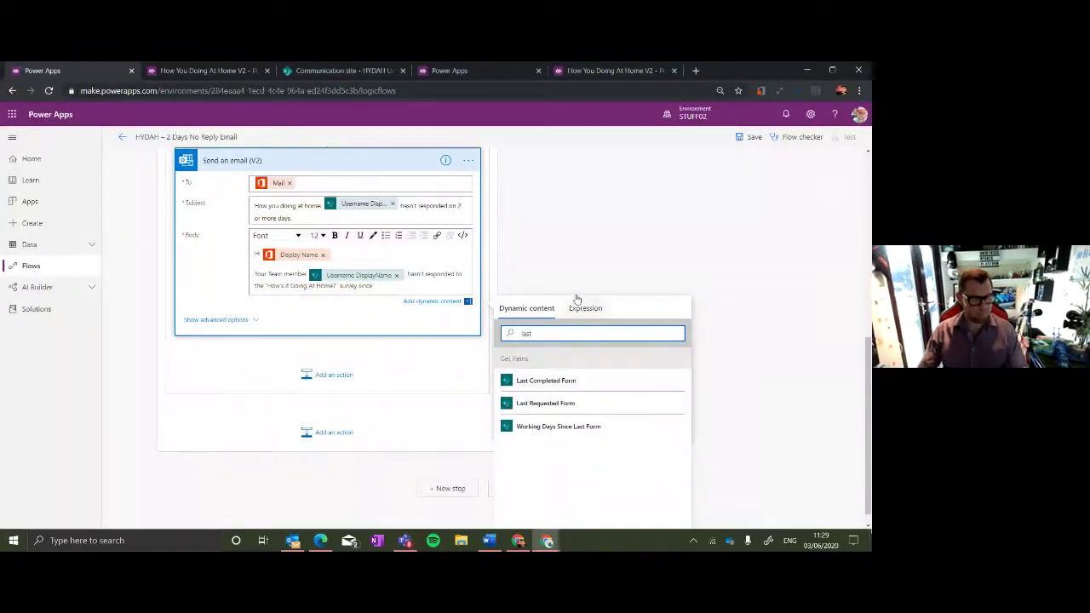
click(566, 381)
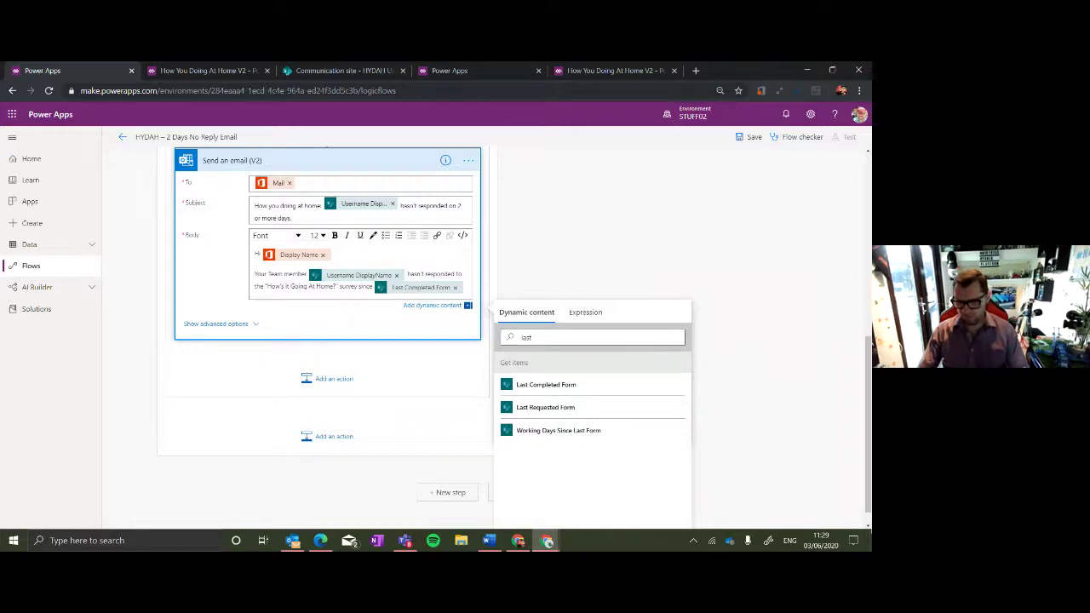
Finish the Body sentence with "so you may wish to check in with them." and add "Thanks" on a new line.
key(alt+Tab)
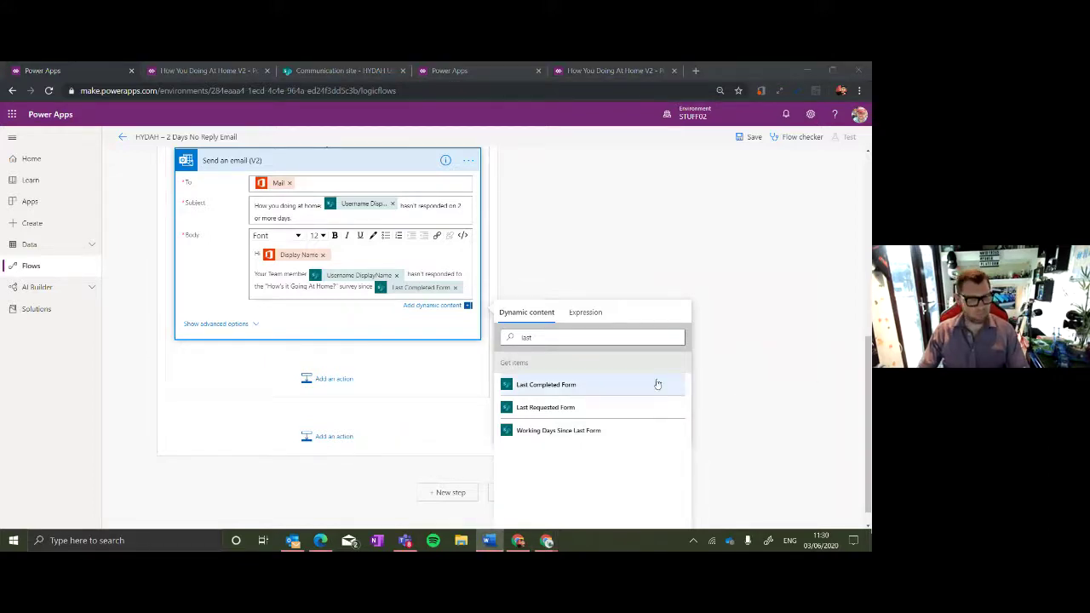
click(473, 293)
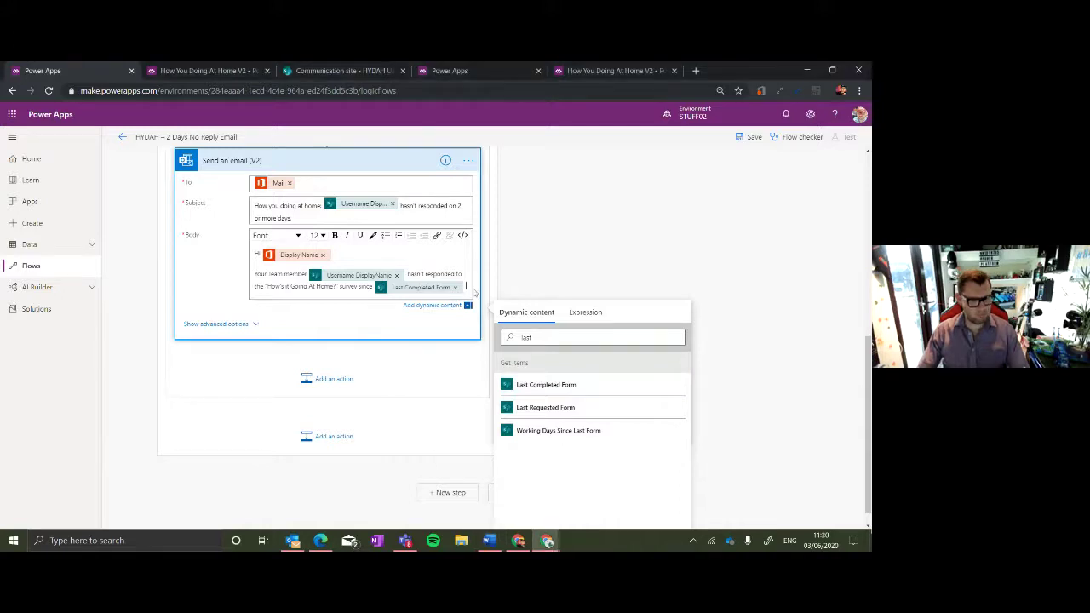
text(so you may)
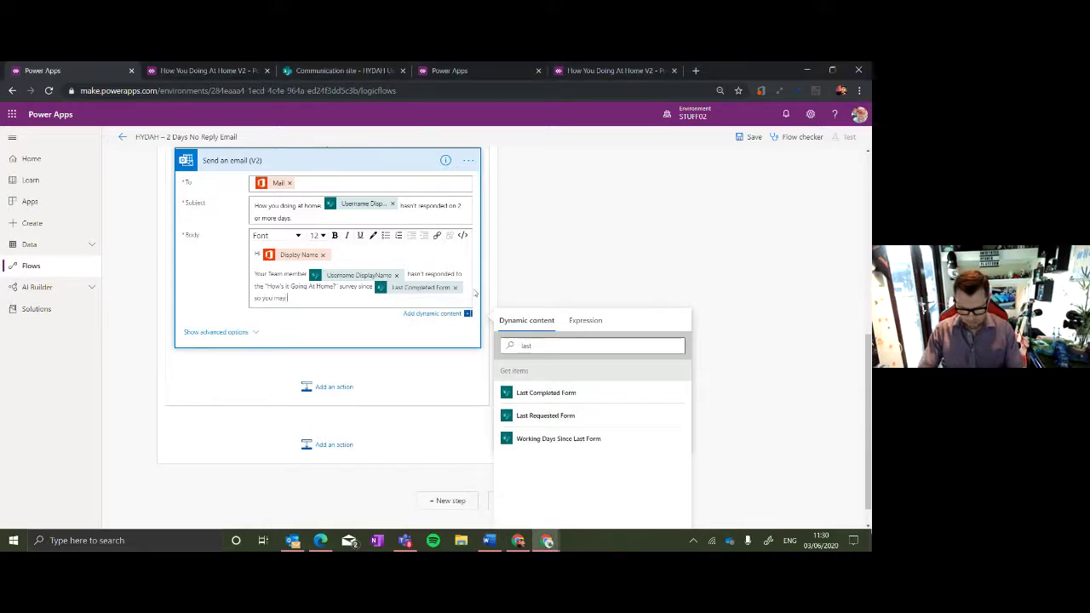
text( wish to c)
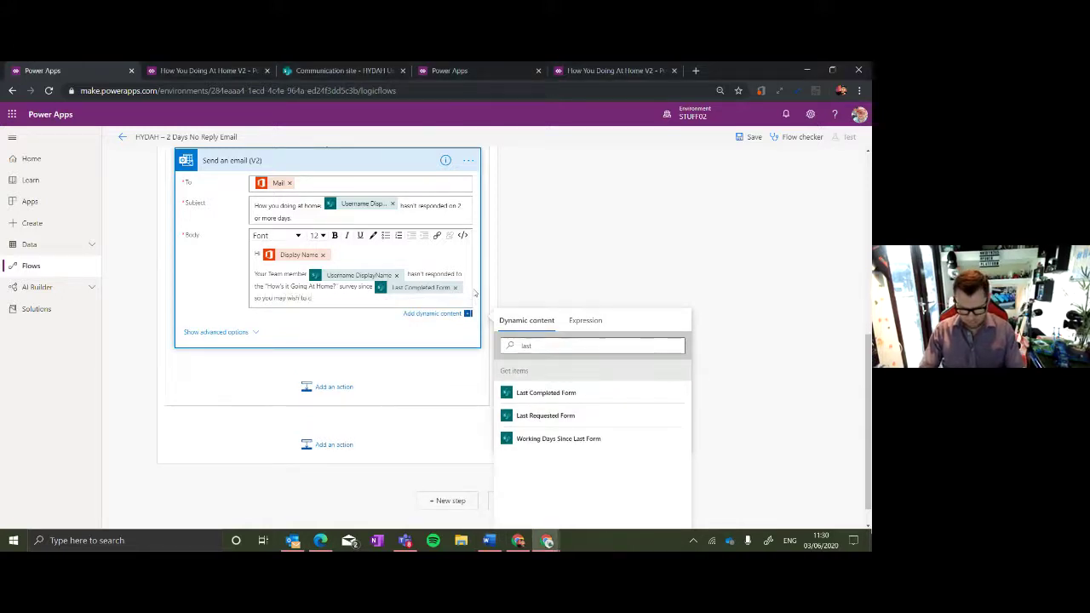
text(heck in with them.)
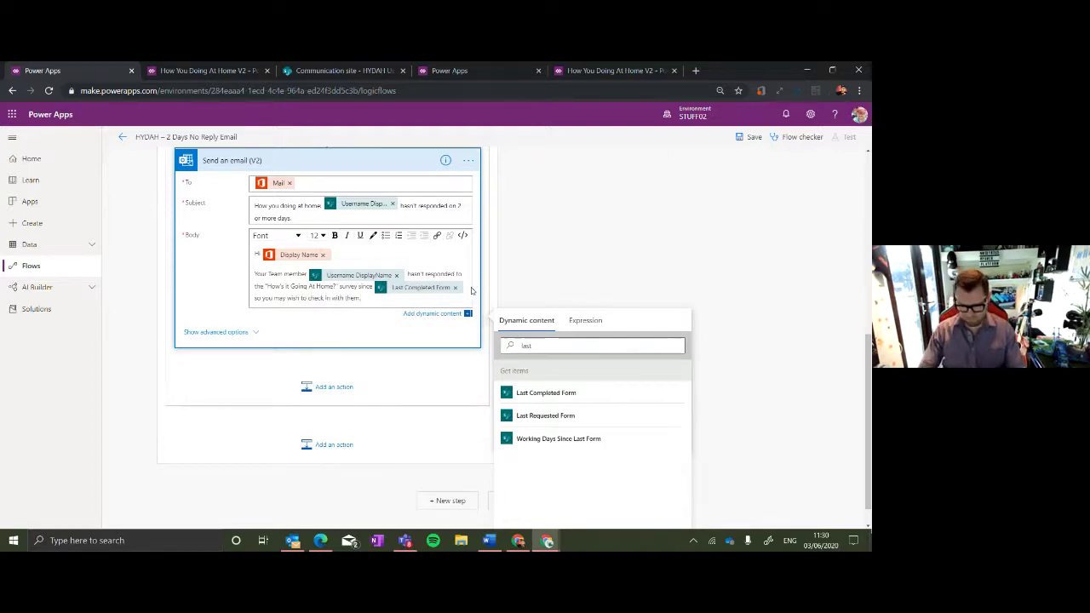
key(Return)
text(Thanks)
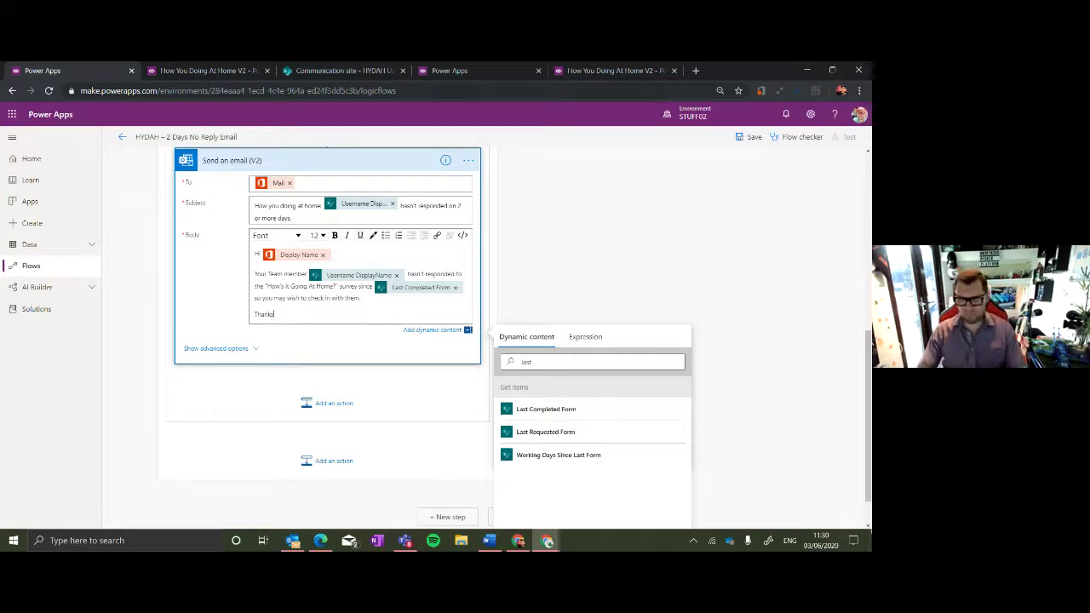
Save the HYDAH – 2 Days No Reply Email flow and go back to the Flows list, accepting leaving the page.
click(754, 137)
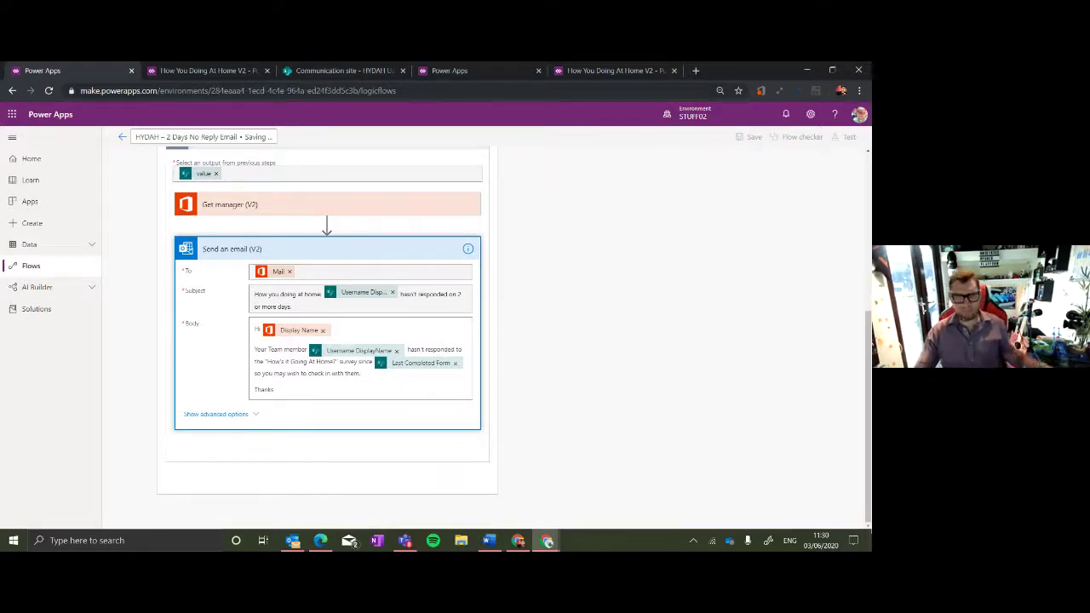
click(121, 141)
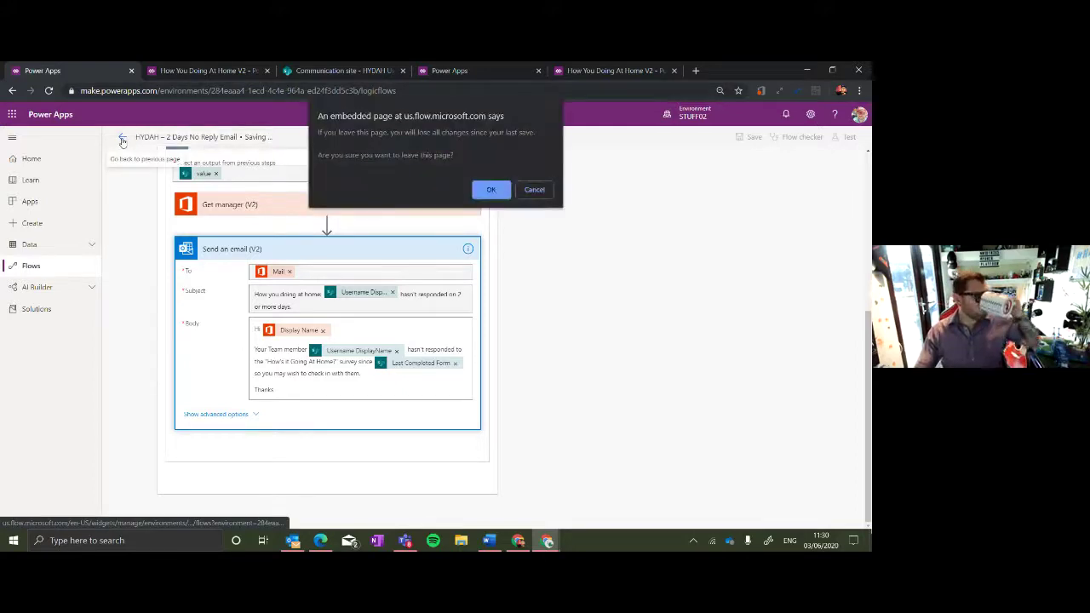
click(491, 190)
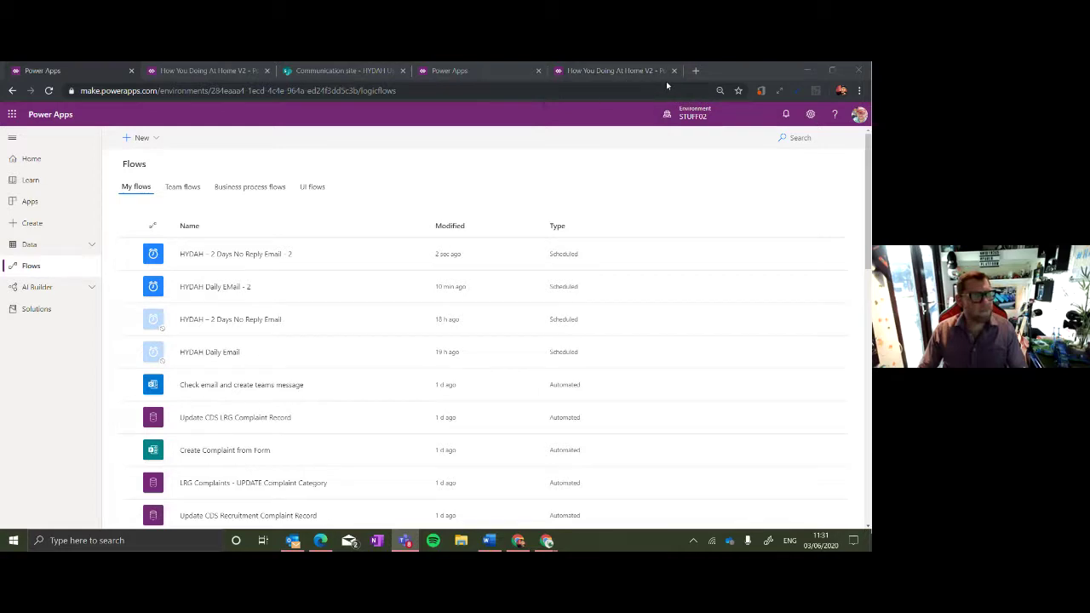
click(696, 71)
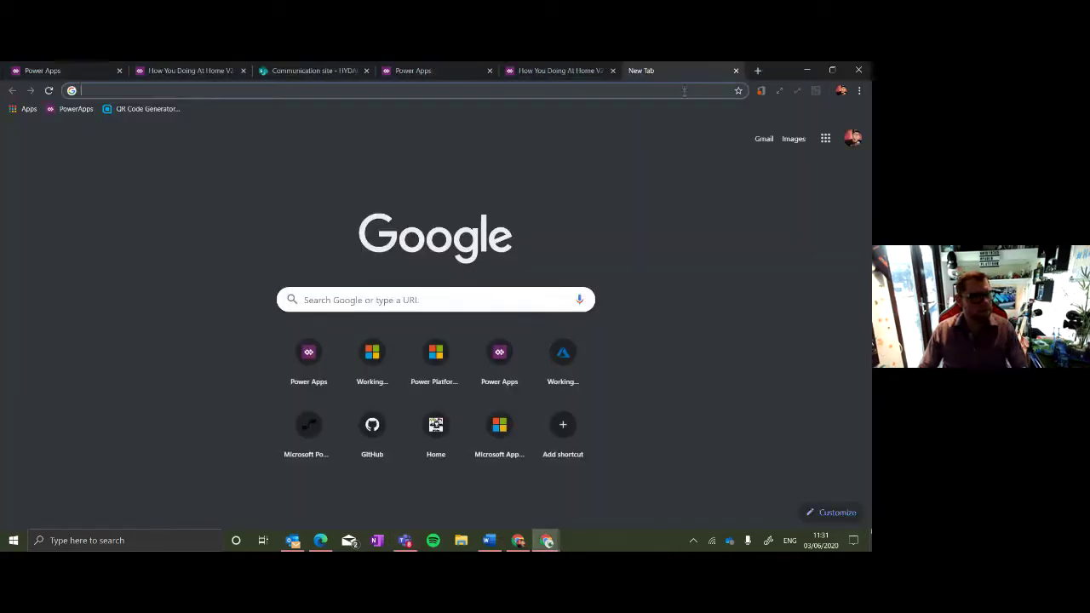
text(porta)
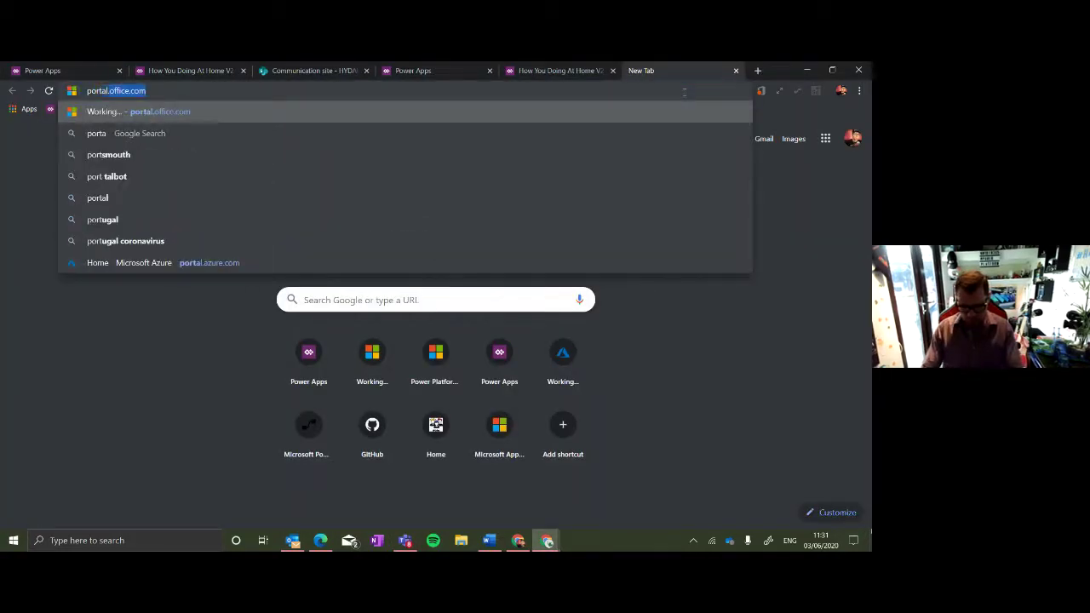
text(l.office.com)
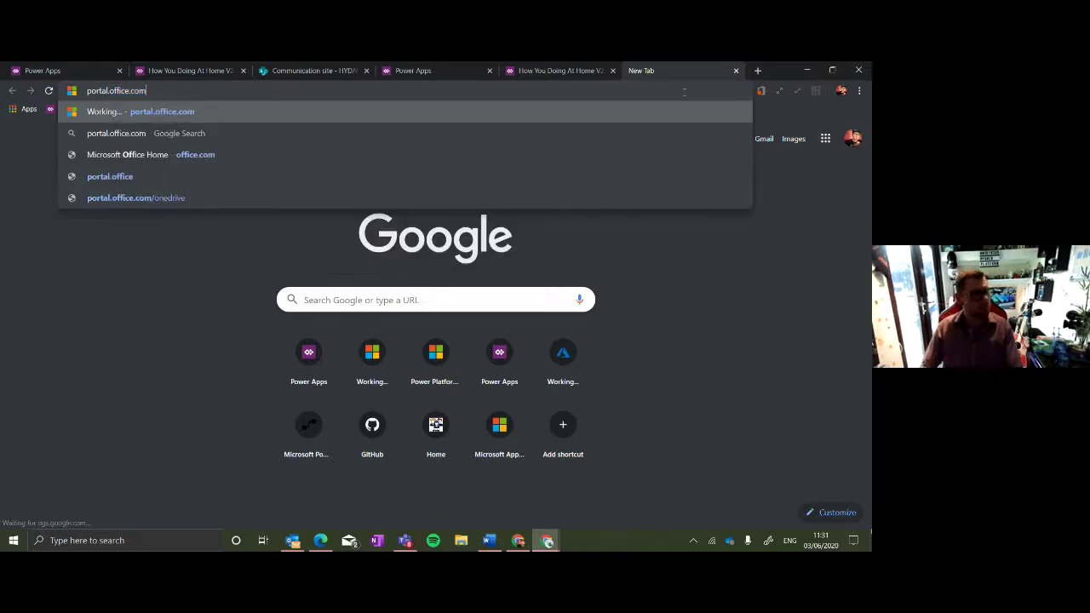
key(Return)
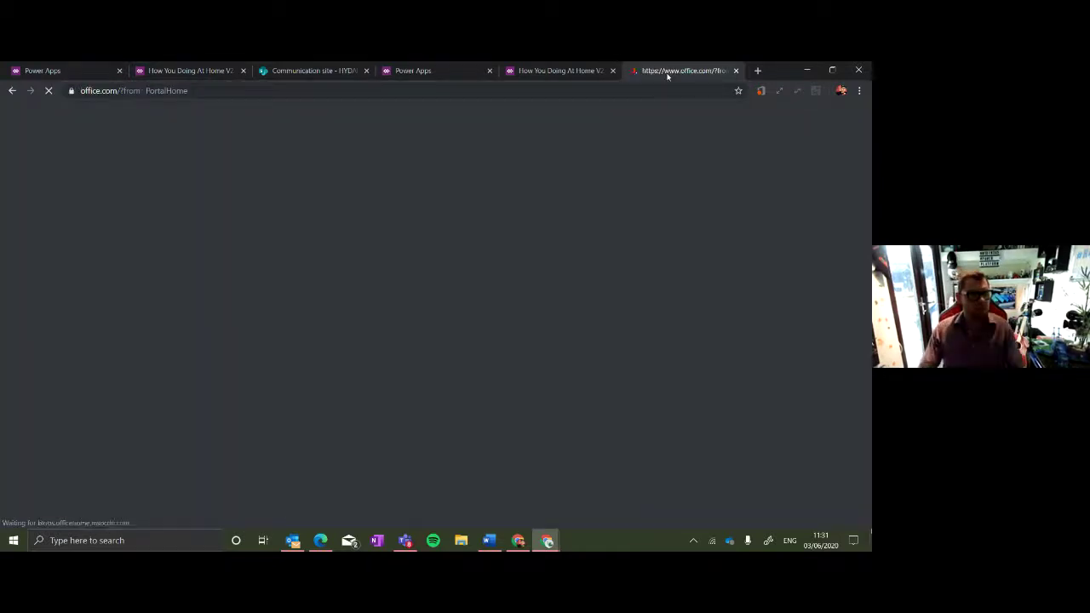
key(ctrl+w)
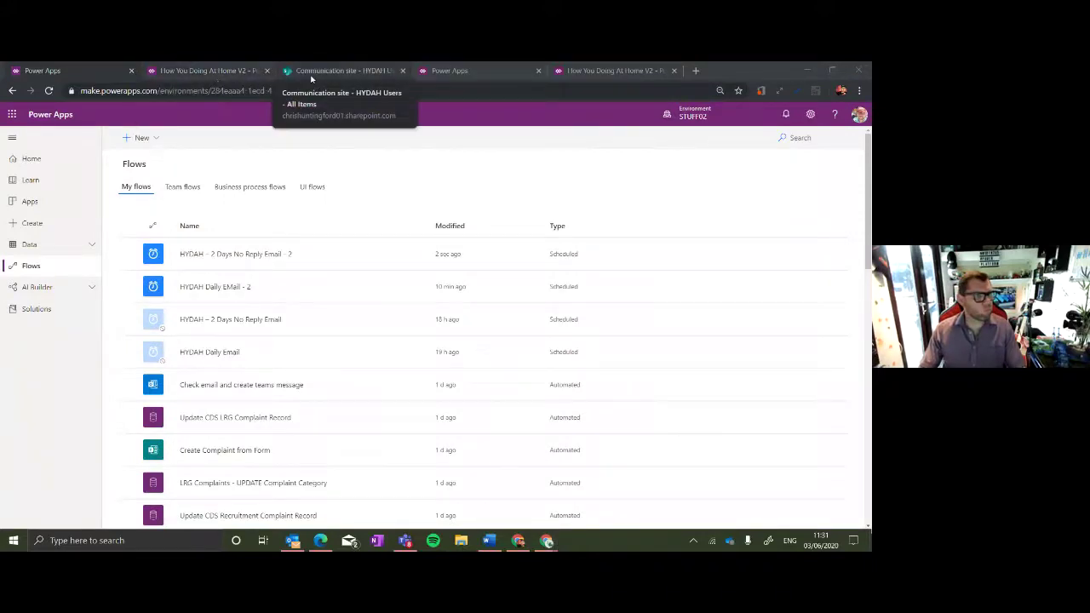
Go to the SharePoint Communication site and open the HYDAH Data list.
click(311, 75)
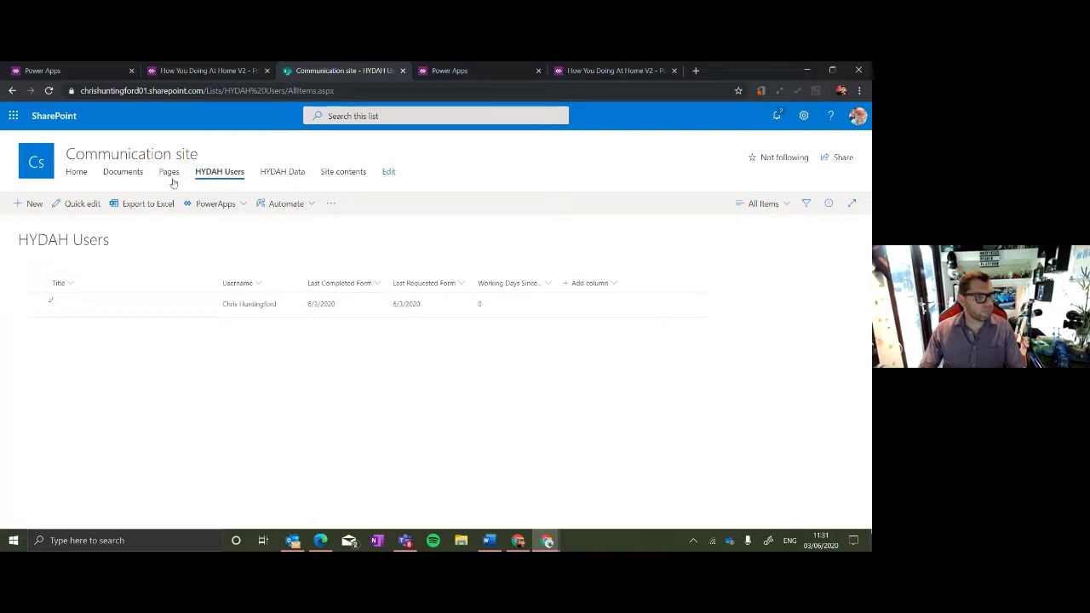
click(269, 176)
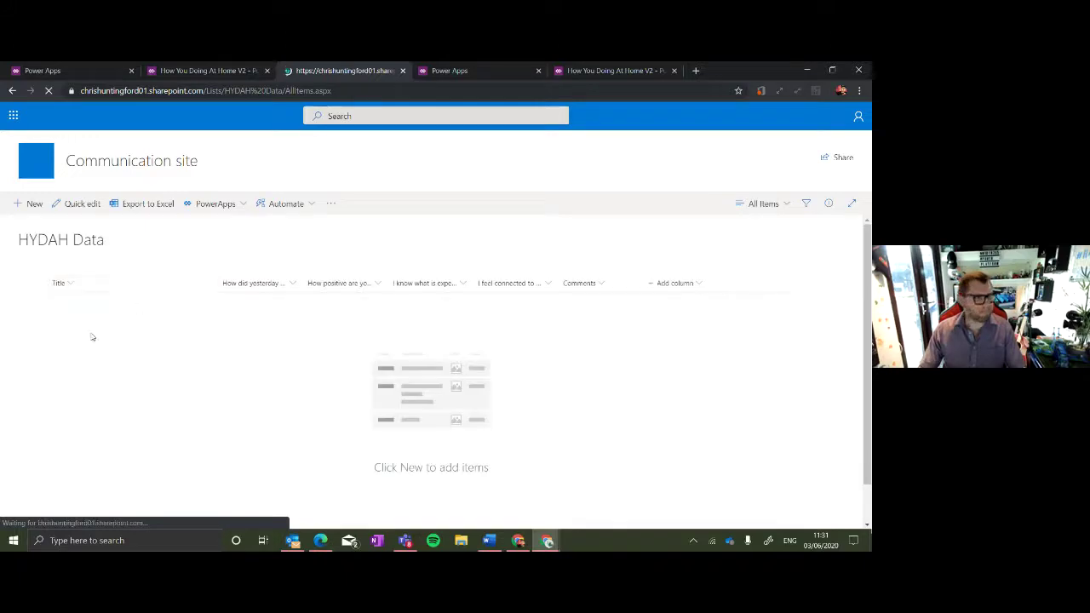
Return to the How You Doing At Home V2 app in the studio, dismiss the call-quality notice and view the app's name and icon settings.
click(173, 73)
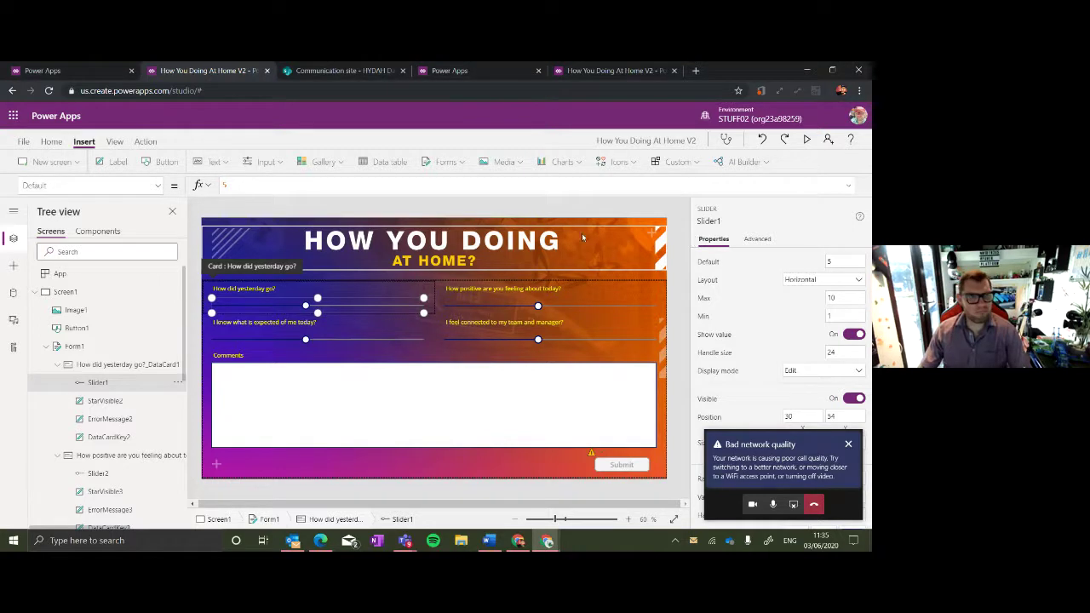
click(849, 445)
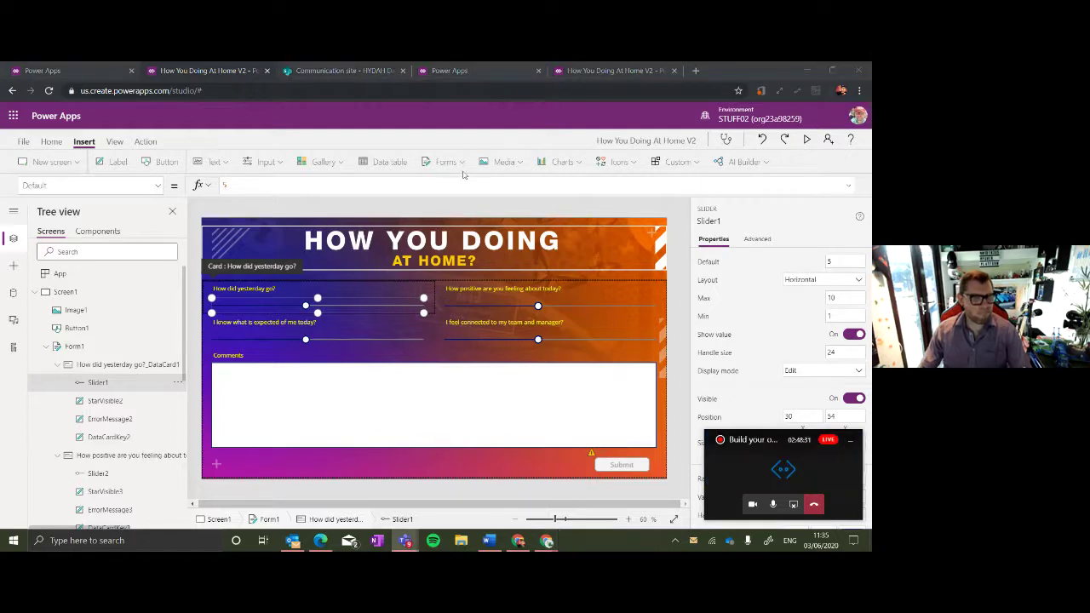
click(23, 143)
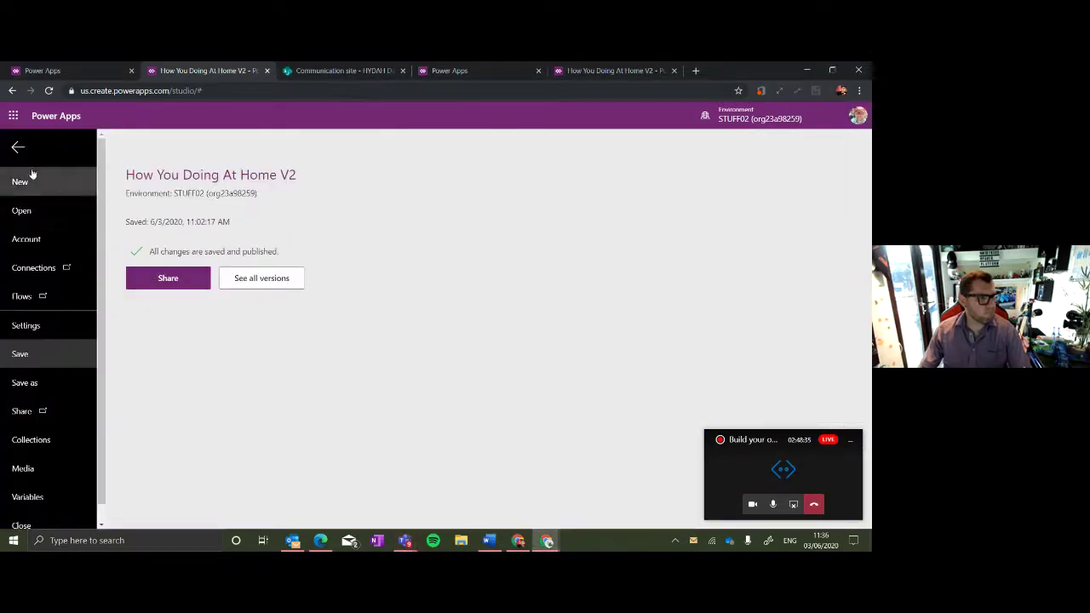
click(32, 326)
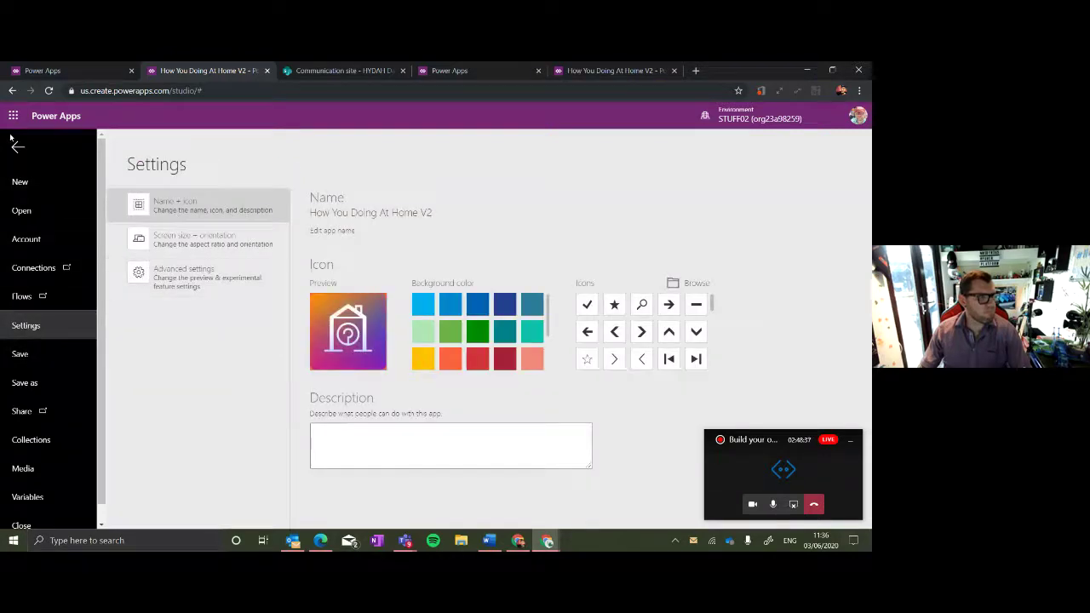
click(14, 115)
Launch How You Doing At Home V2 from the Apps list and bring the running app into view.
click(368, 73)
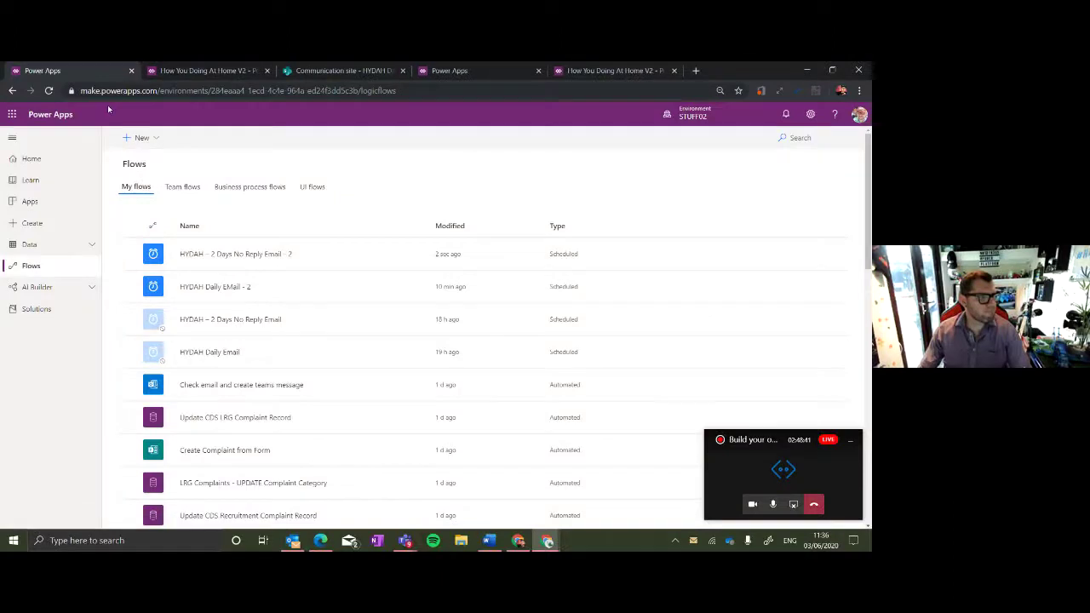
click(63, 203)
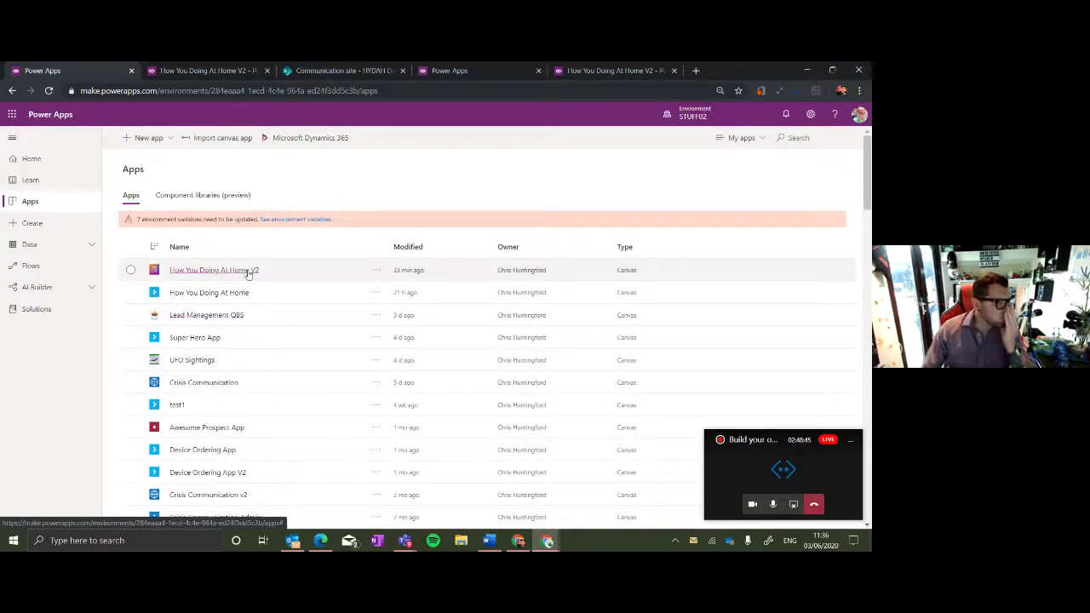
click(247, 270)
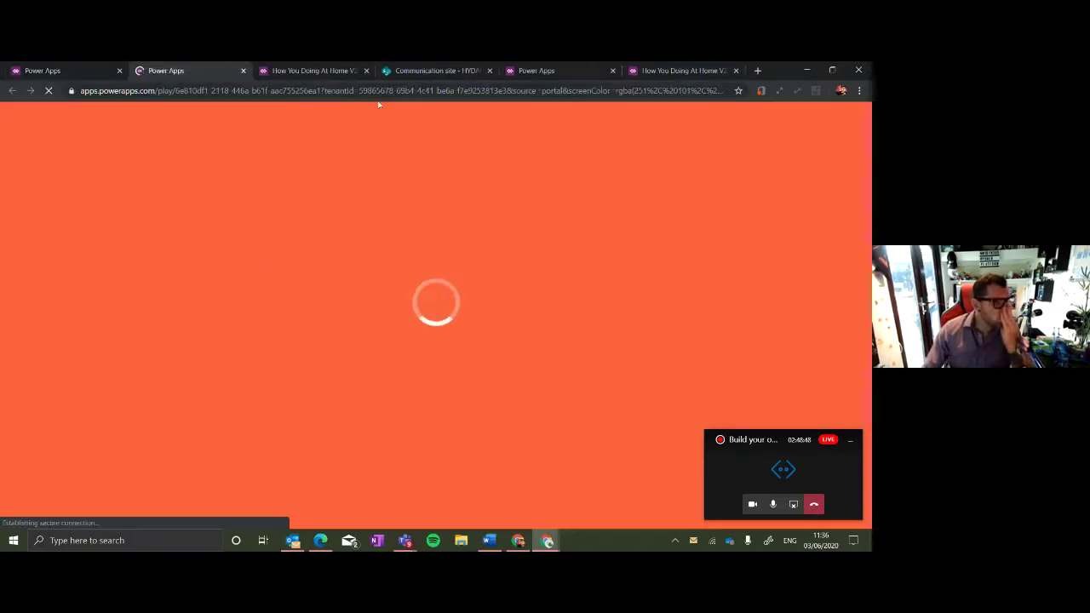
click(434, 70)
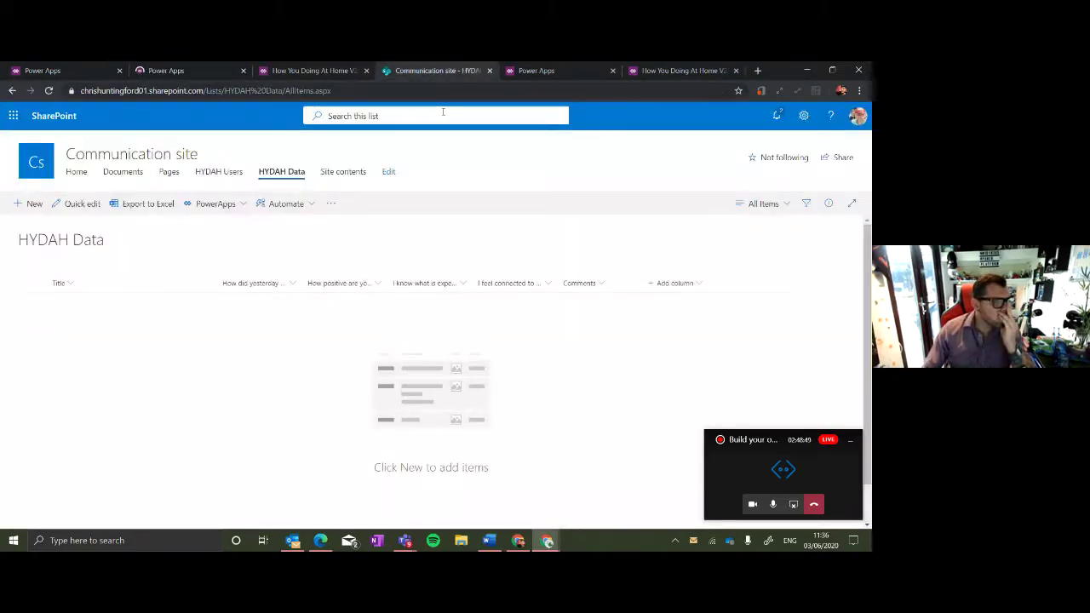
click(194, 70)
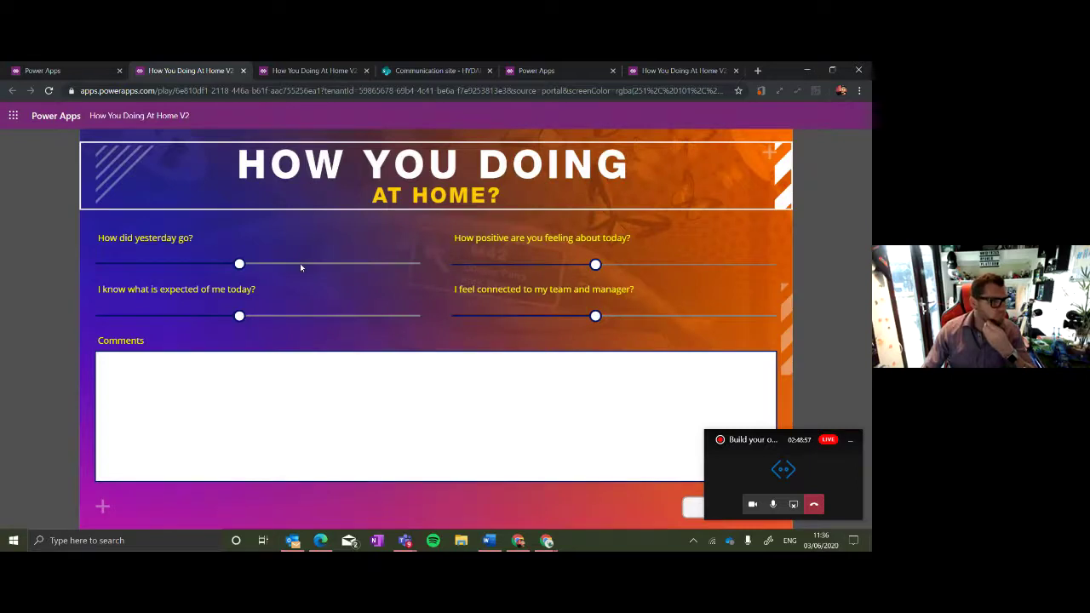
Rate yesterday 8, positivity about today 9, connection to team and manager 8, and knowing what is expected 8.
drag(313, 264, 347, 264)
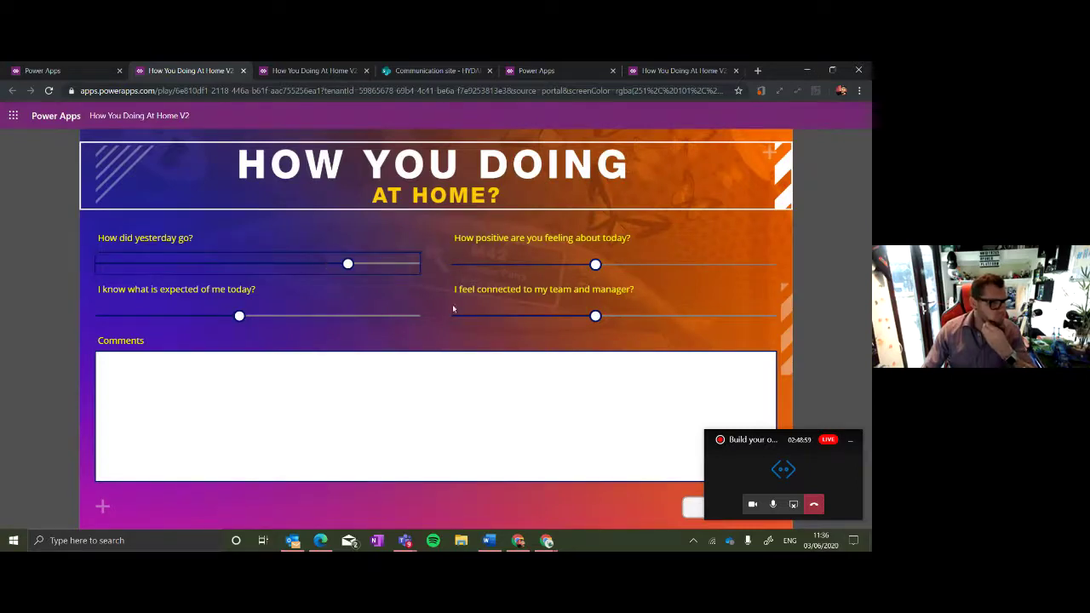
click(851, 440)
click(740, 264)
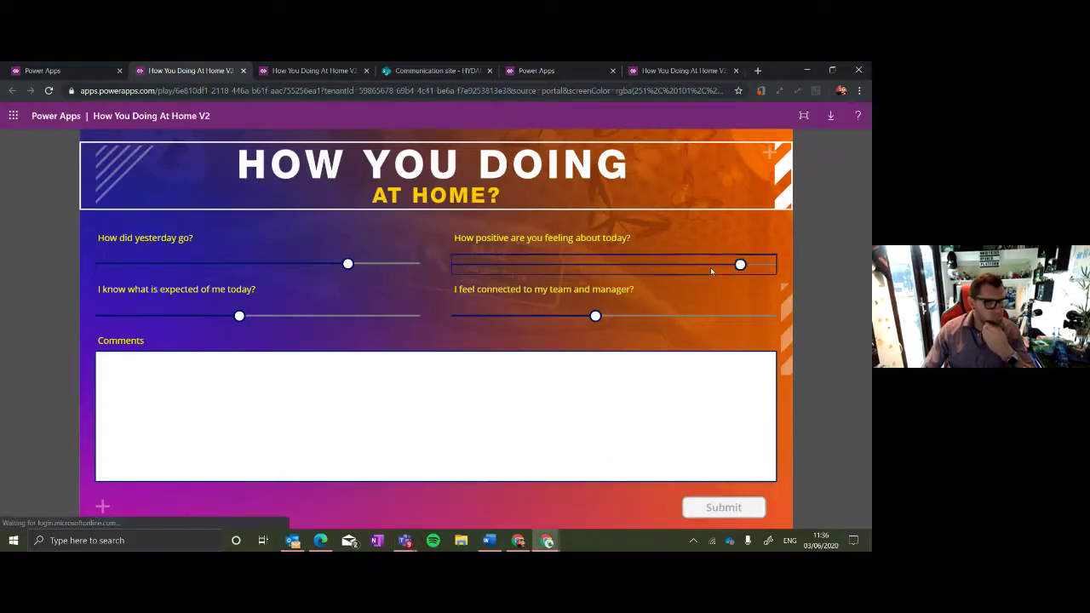
click(703, 316)
click(347, 316)
Enter the comment "Pretty happy actually. I bought a cat!" and submit the survey.
click(401, 364)
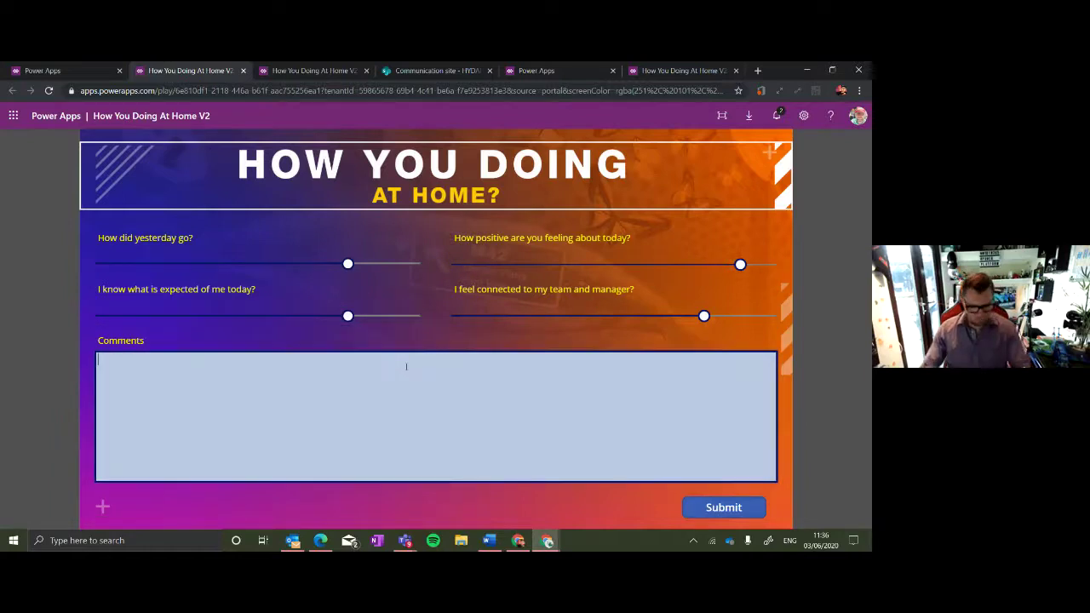
text(Prett)
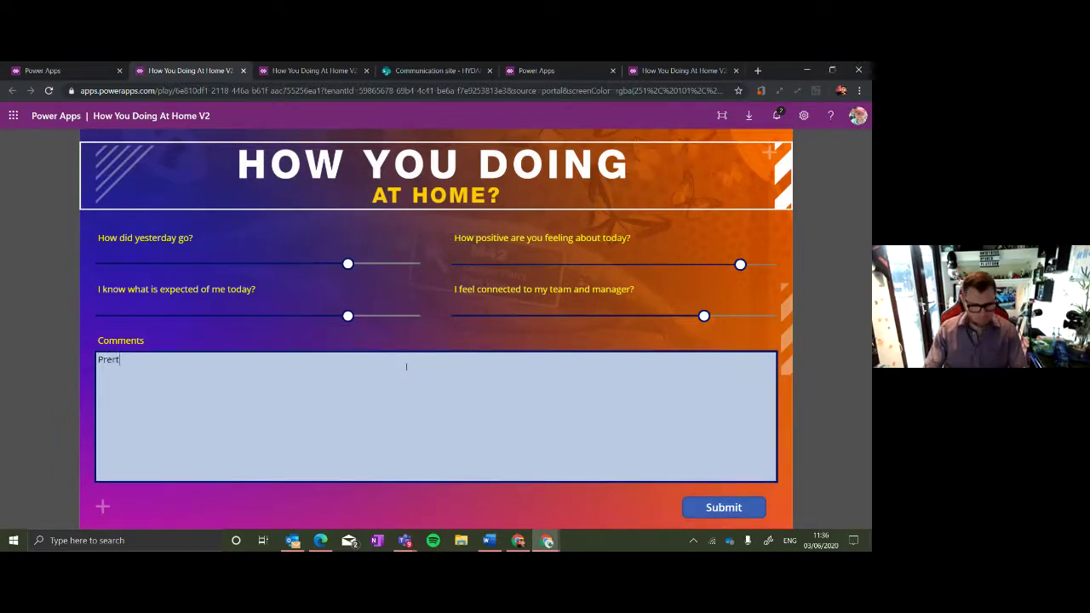
text(y ha)
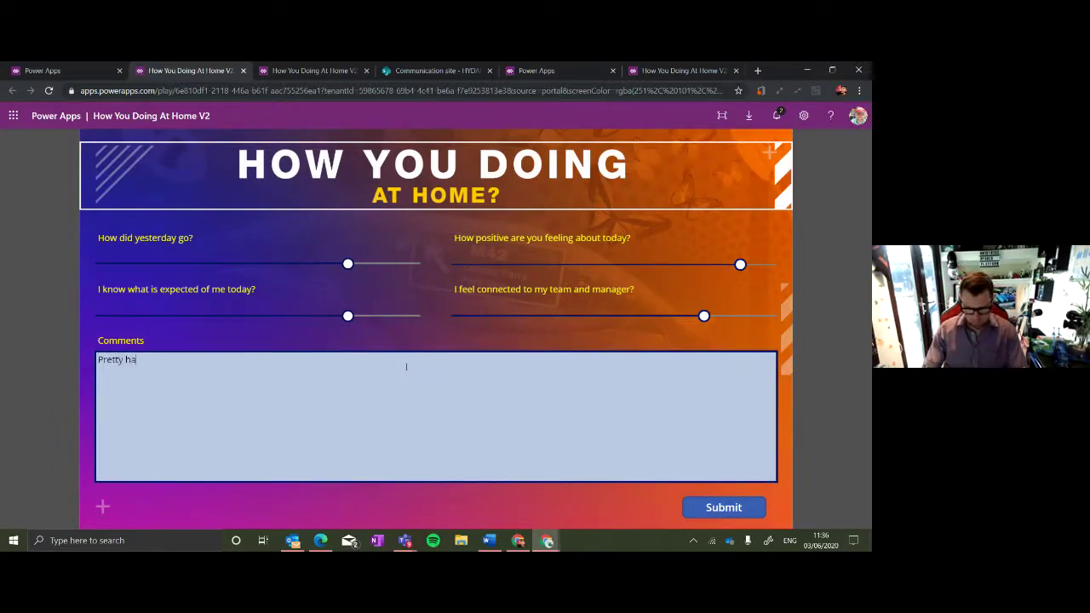
text(ppy actuall)
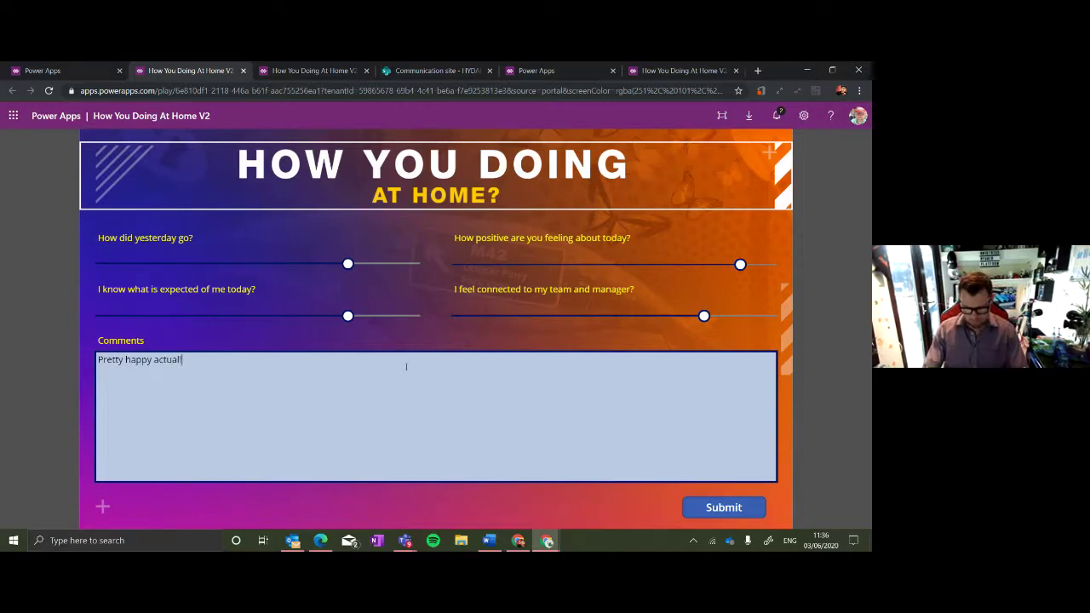
text(y. I bought)
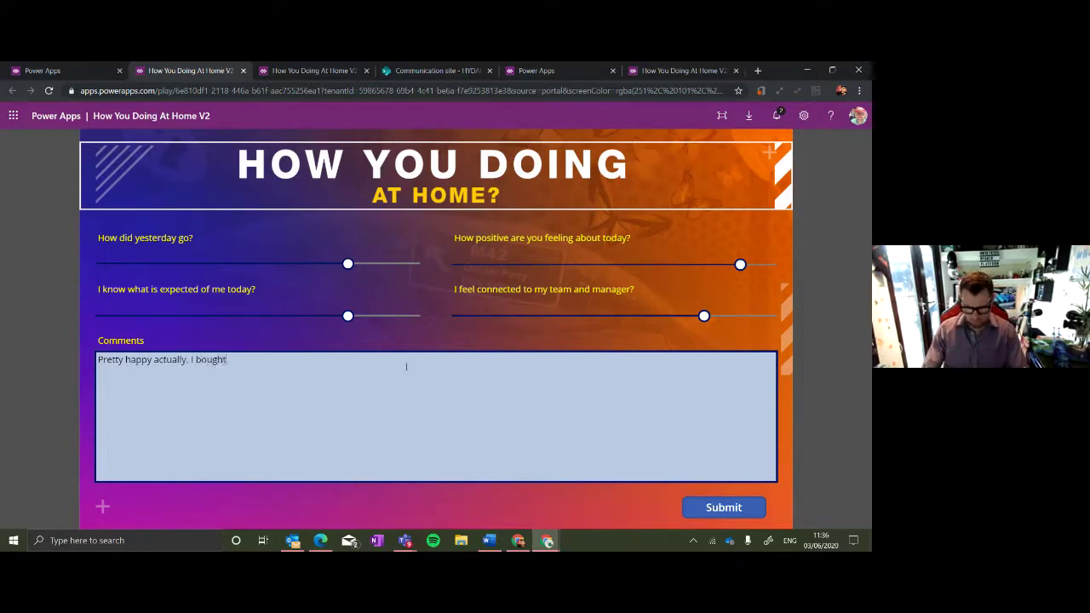
text( a cat!)
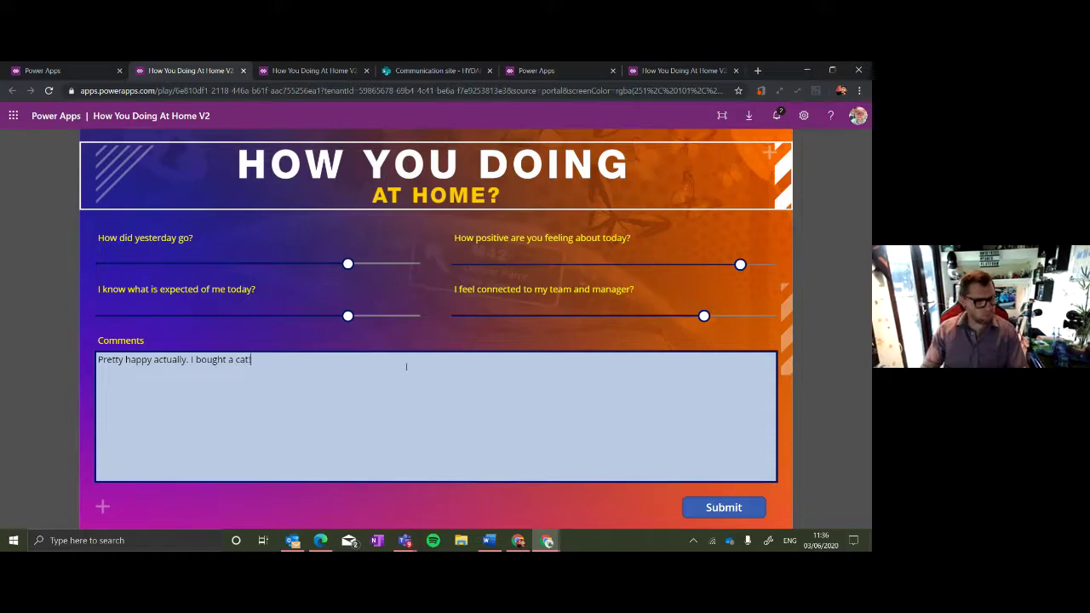
click(734, 514)
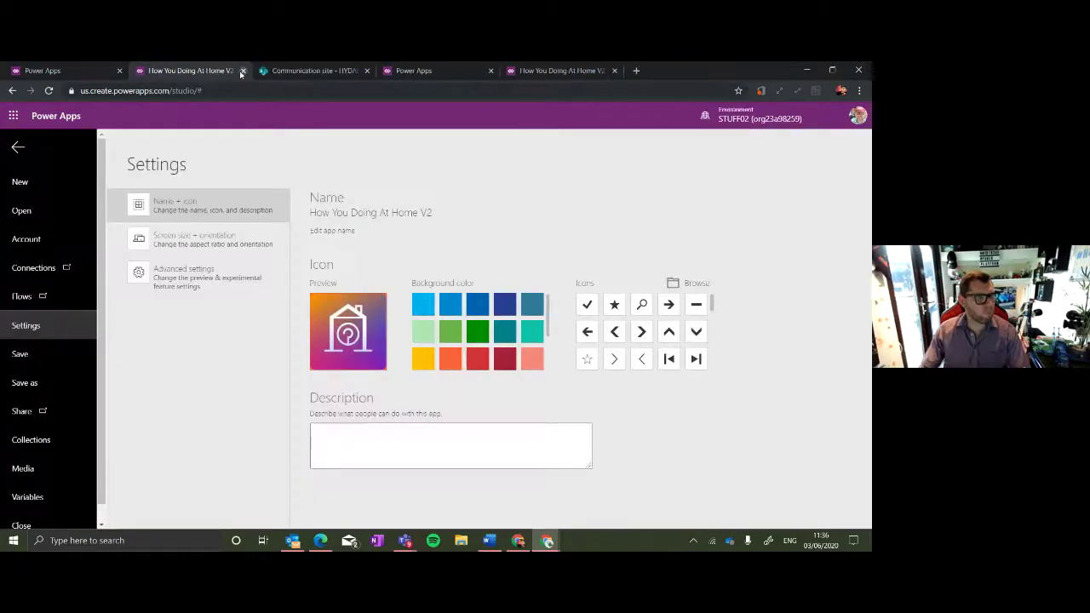
Close the running survey app and open the Flows list in Power Apps.
click(243, 70)
click(53, 70)
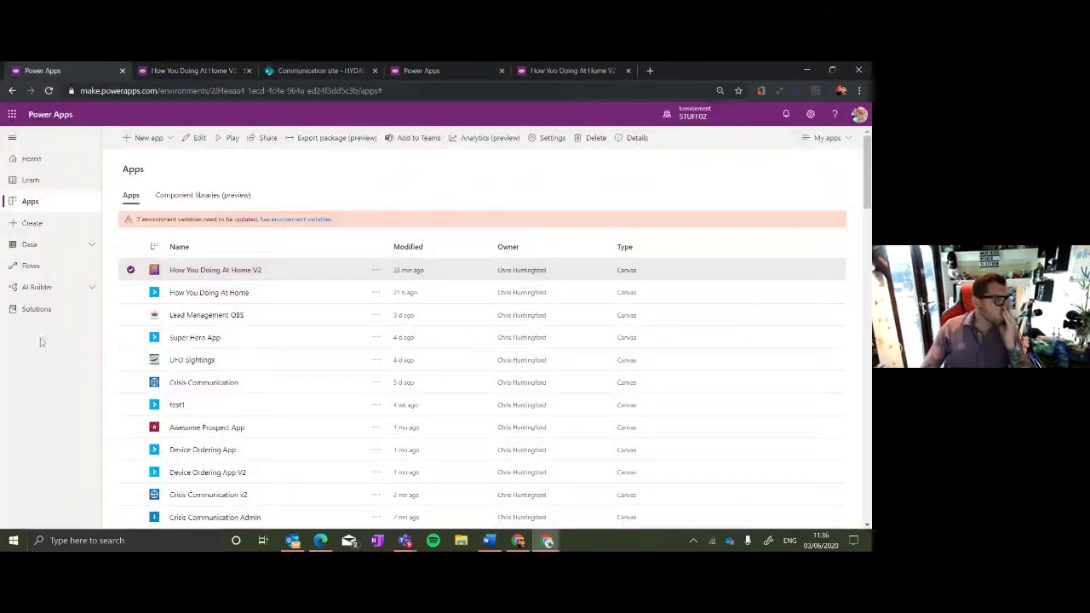
click(43, 268)
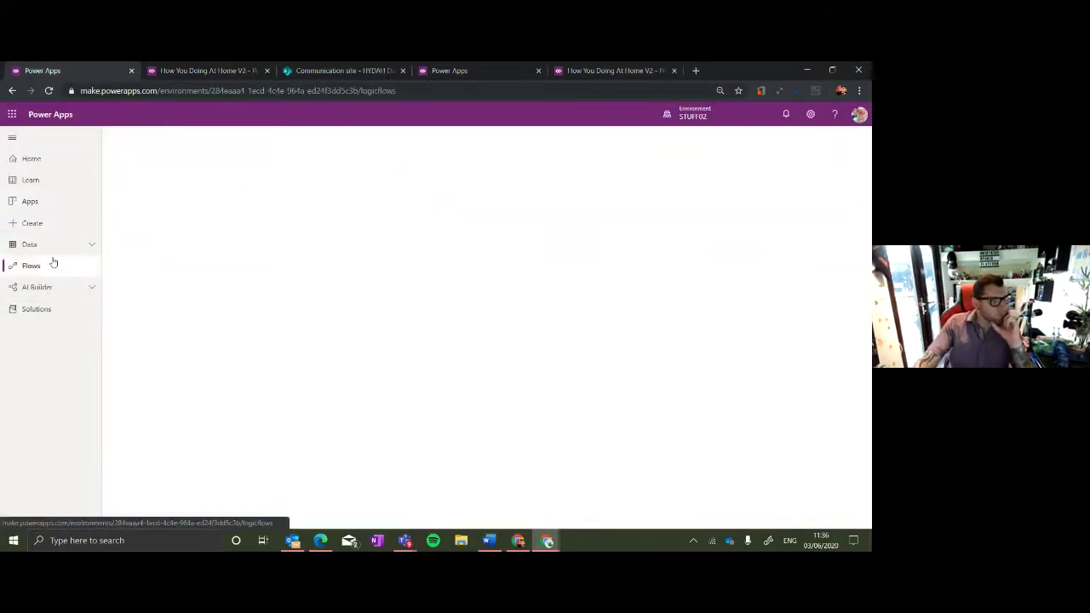
Reload the HYDAH Data list in SharePoint to check for the submitted survey response.
click(341, 70)
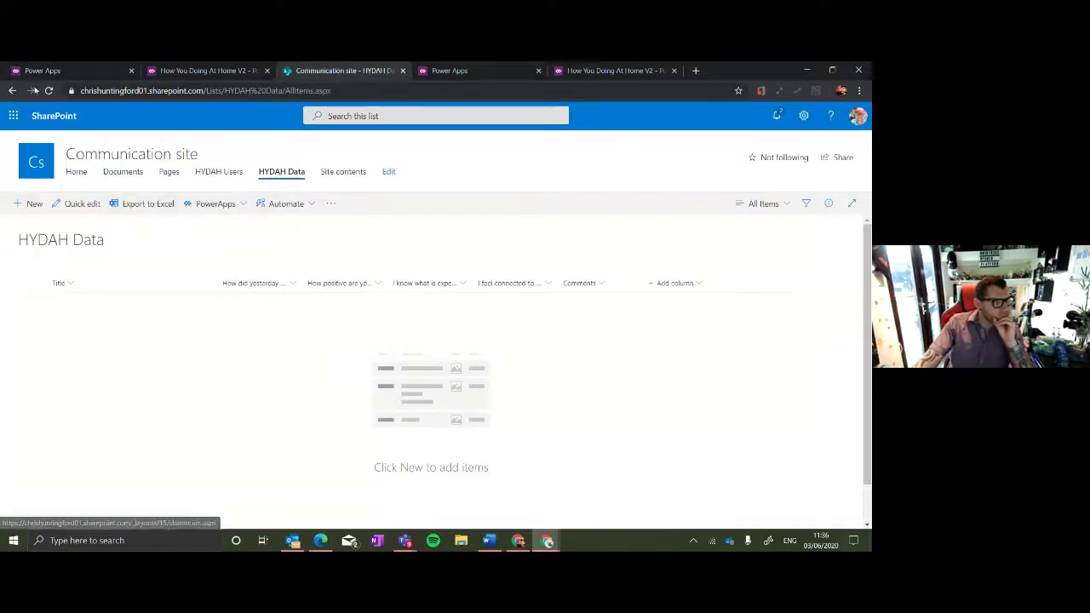
click(330, 204)
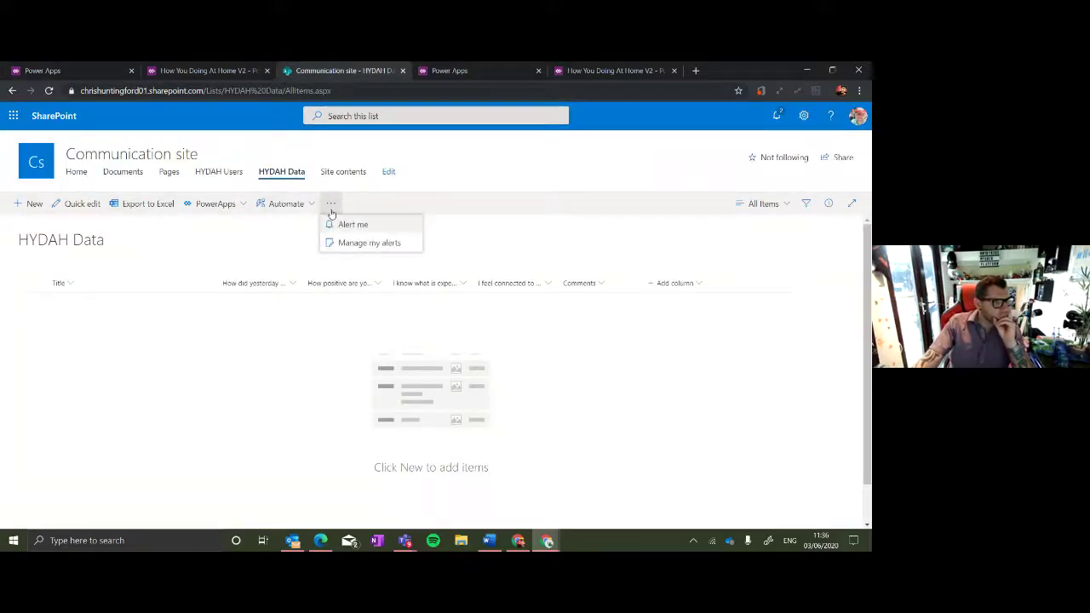
click(414, 214)
click(49, 91)
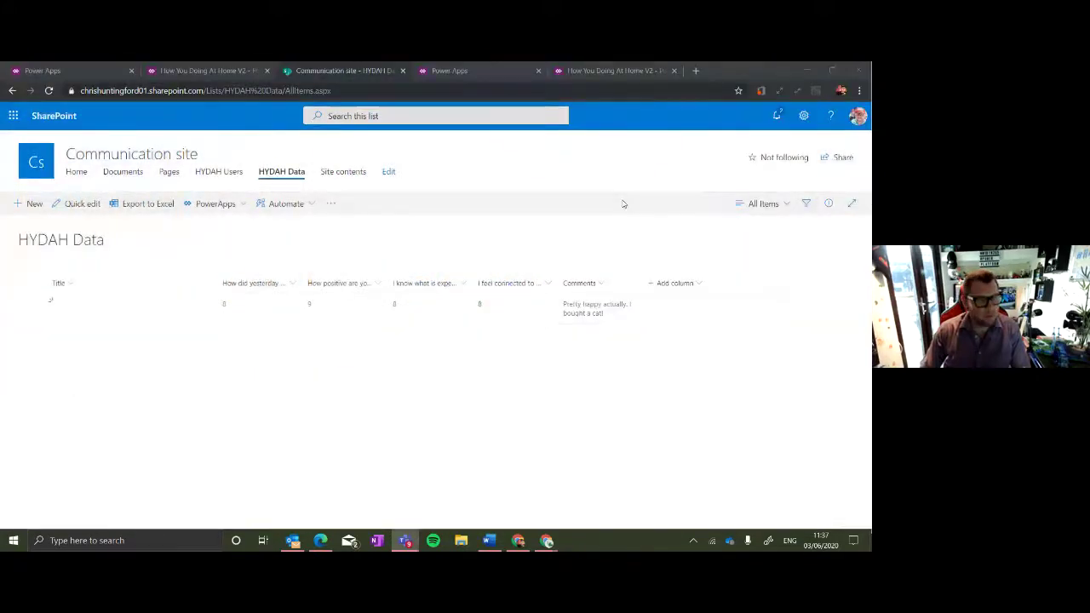
Check the HYDAH Users list, look at the open app pages and return to the Flows list.
click(219, 172)
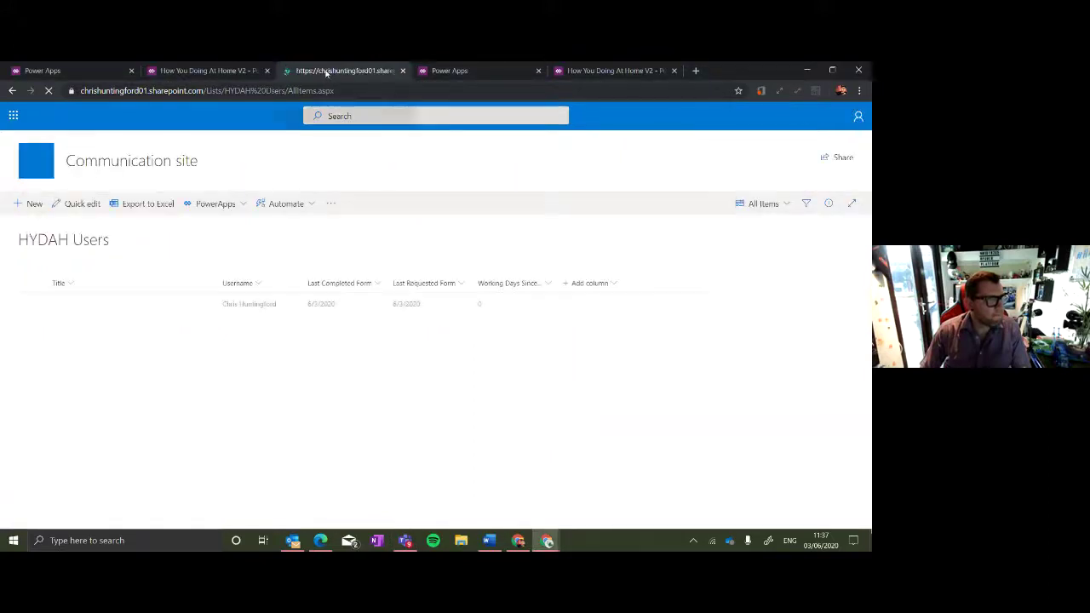
mouse_move(455, 60)
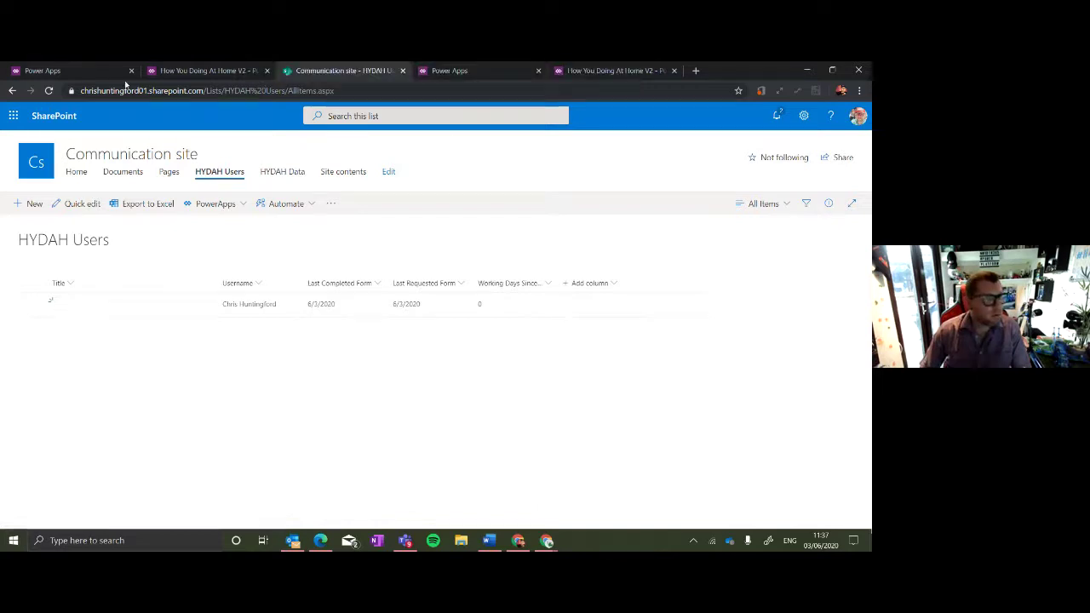
click(173, 72)
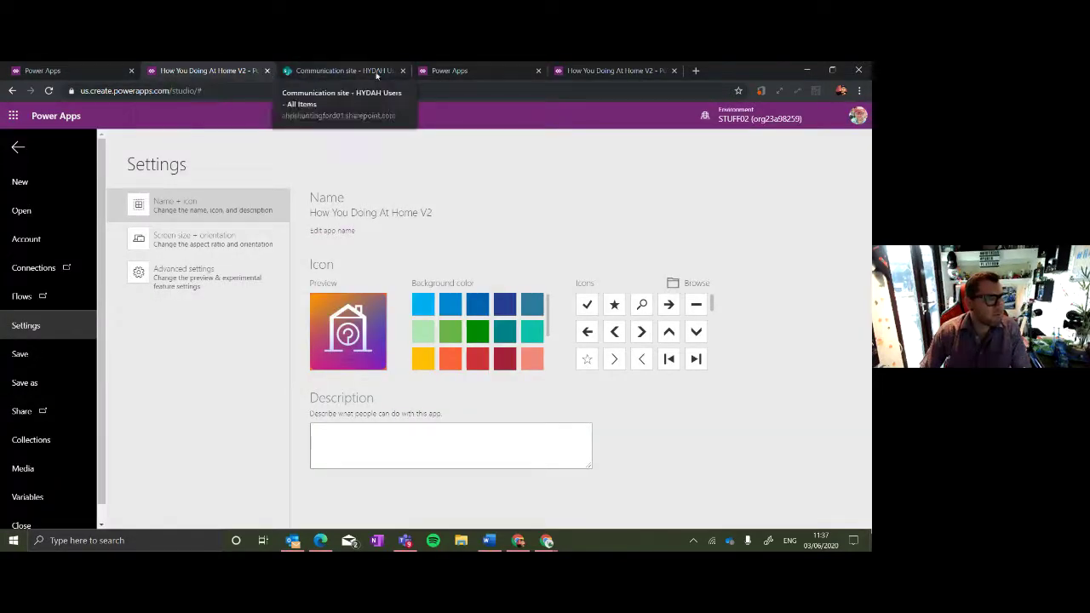
click(654, 70)
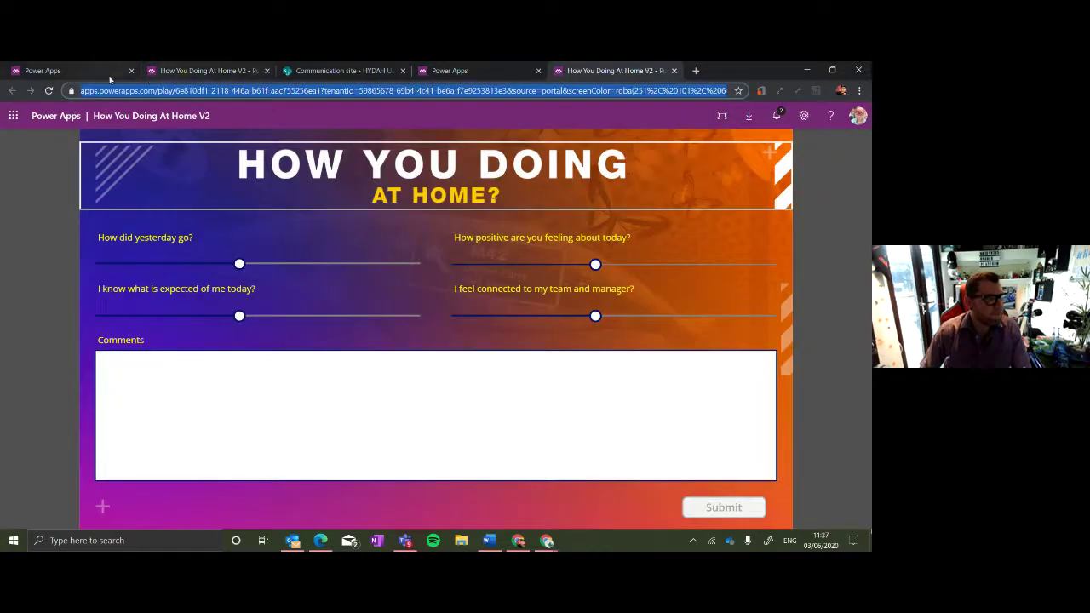
click(109, 75)
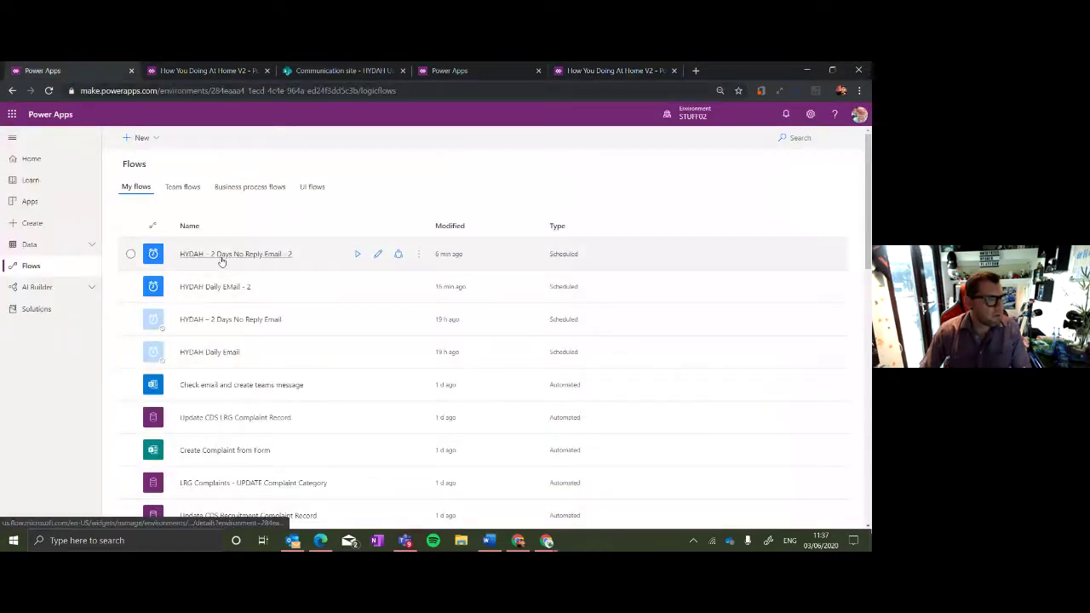
Test the HYDAH – 2 Days No Reply Email - 2 flow by performing its trigger action and return to the Flows list.
click(215, 288)
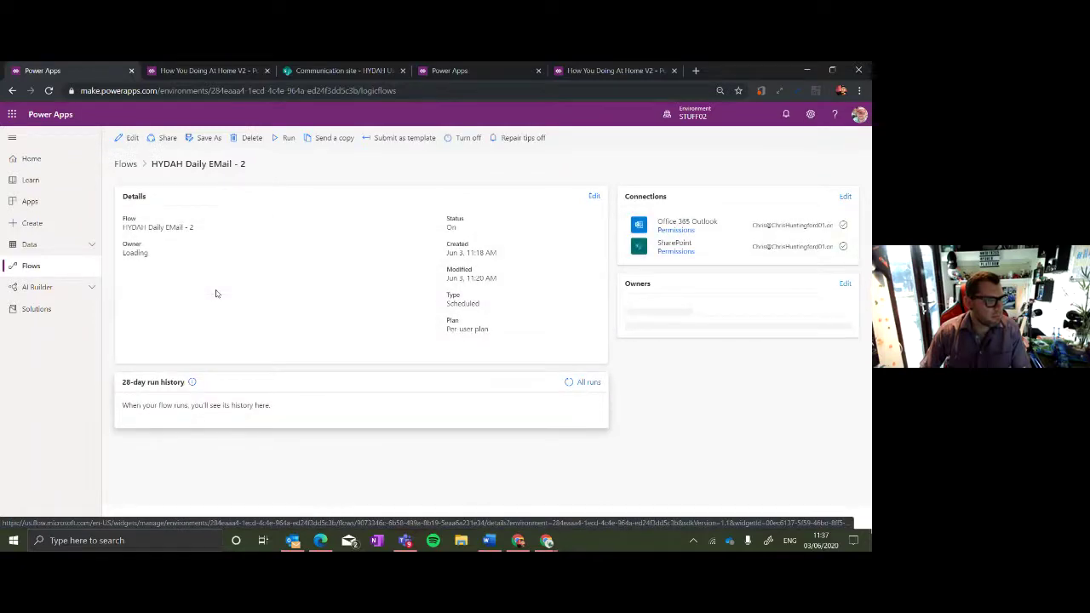
click(127, 165)
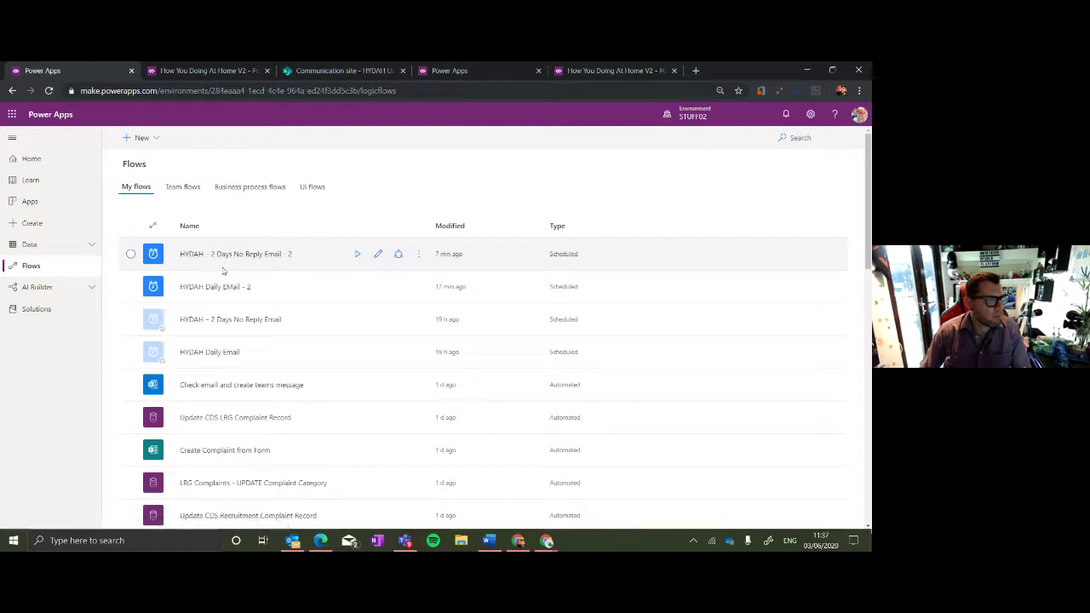
click(308, 254)
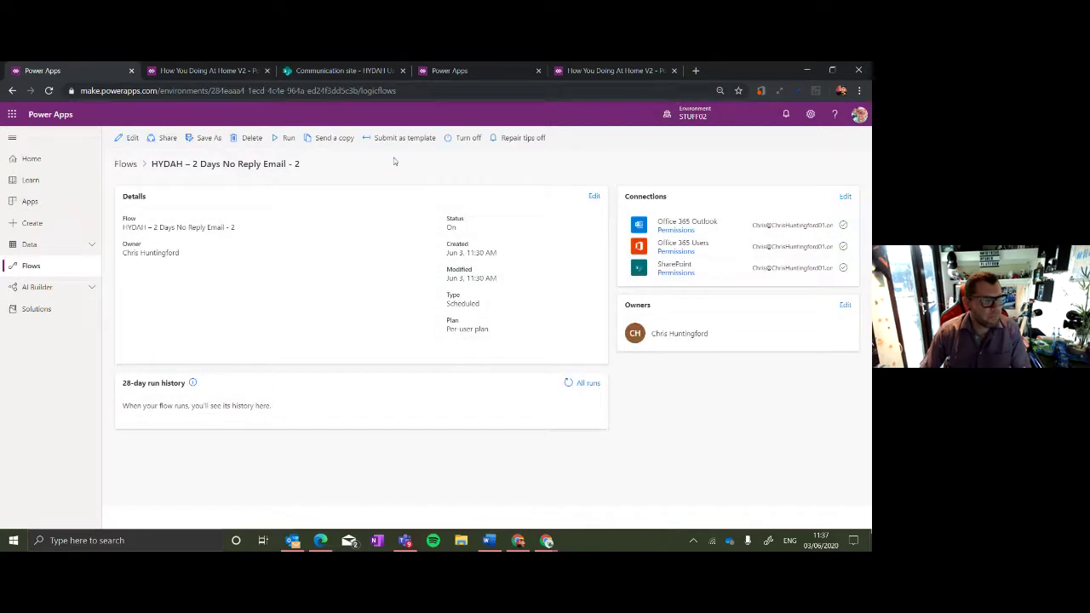
click(128, 138)
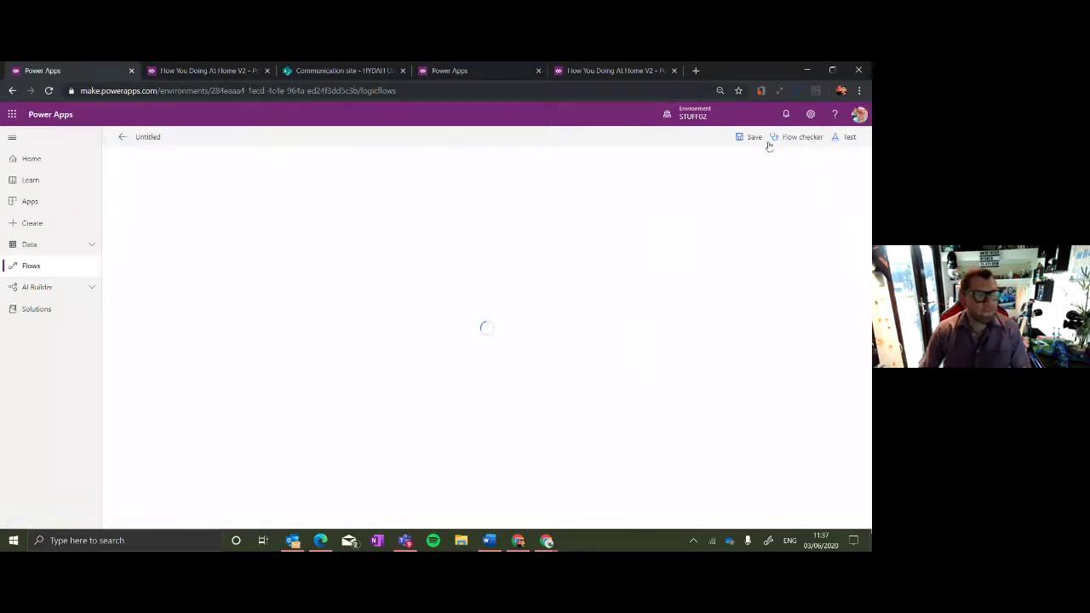
click(841, 138)
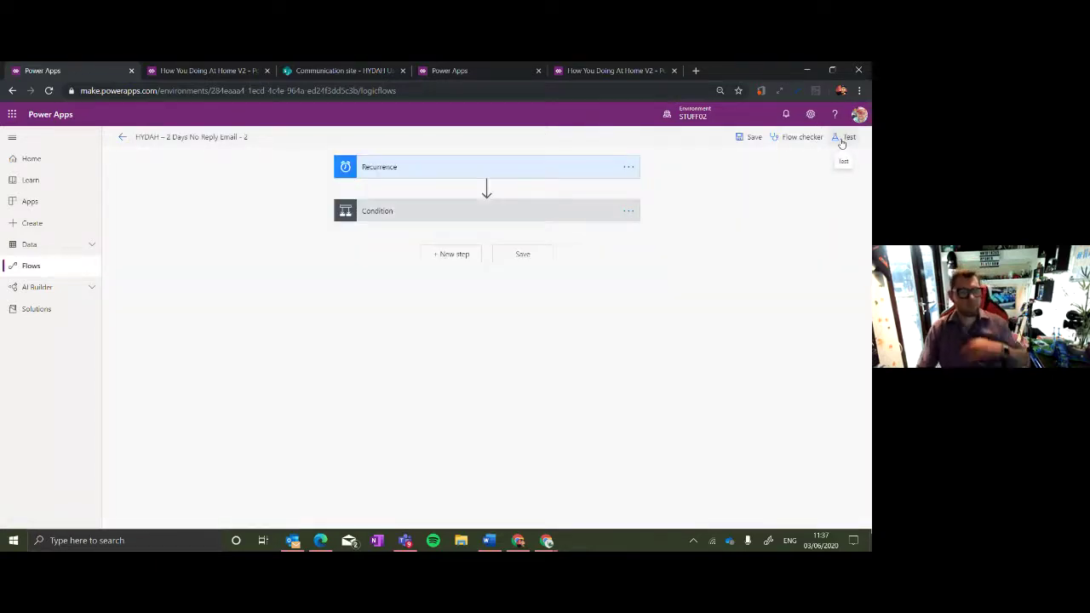
click(714, 162)
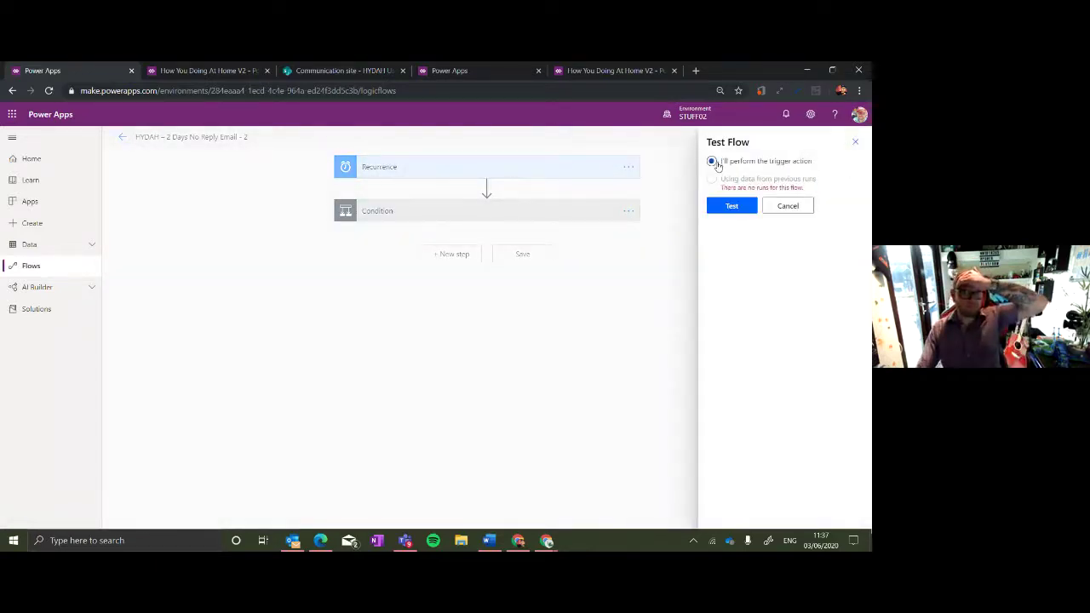
click(730, 207)
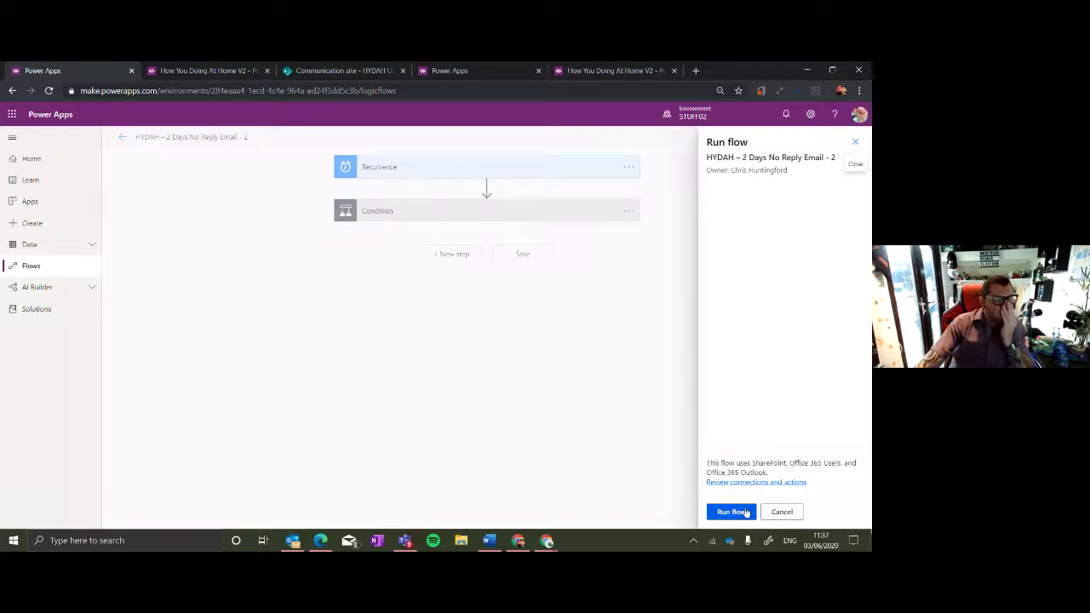
click(741, 512)
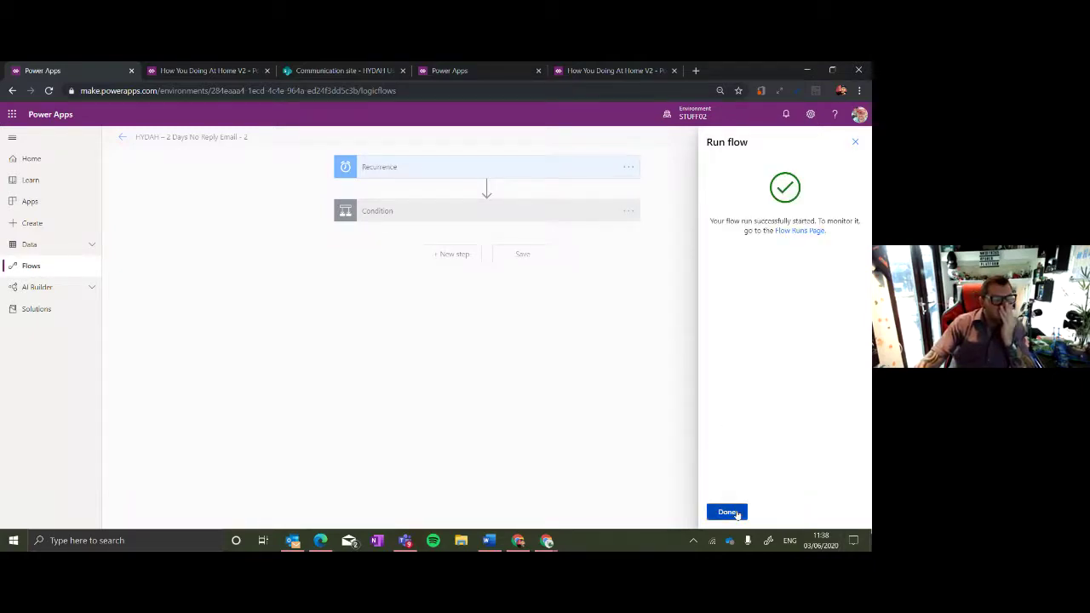
click(732, 511)
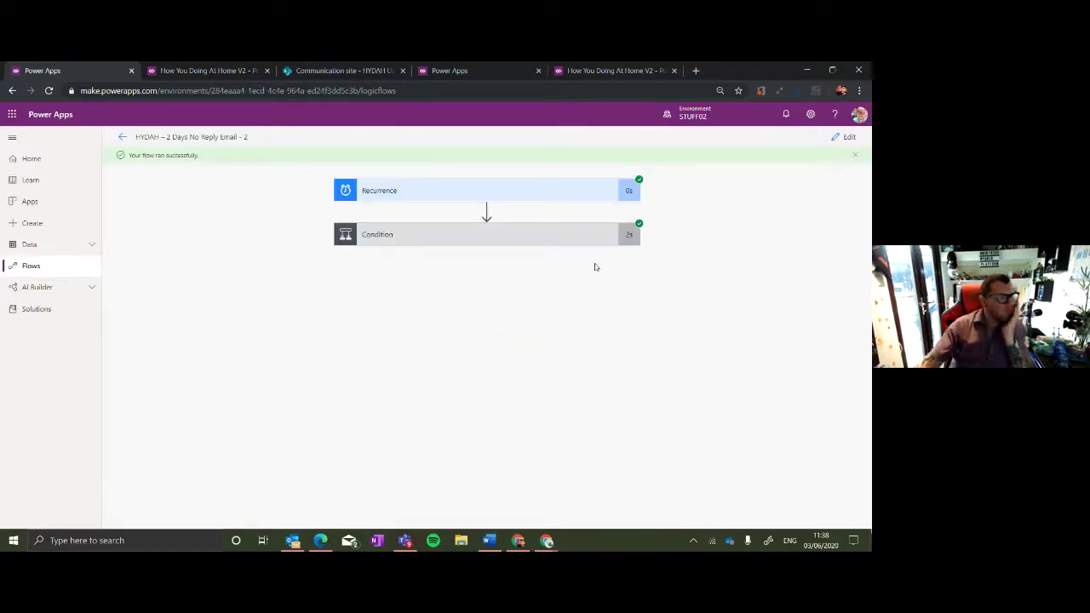
click(122, 137)
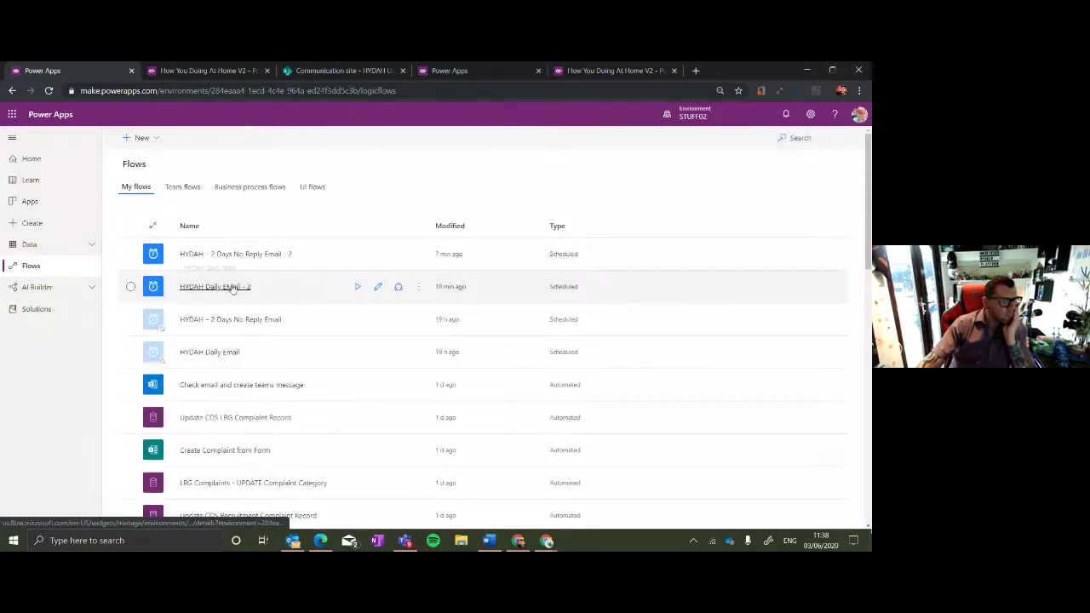
Test the HYDAH Daily EMail - 2 flow by performing its trigger action and return to the Flows list.
click(233, 285)
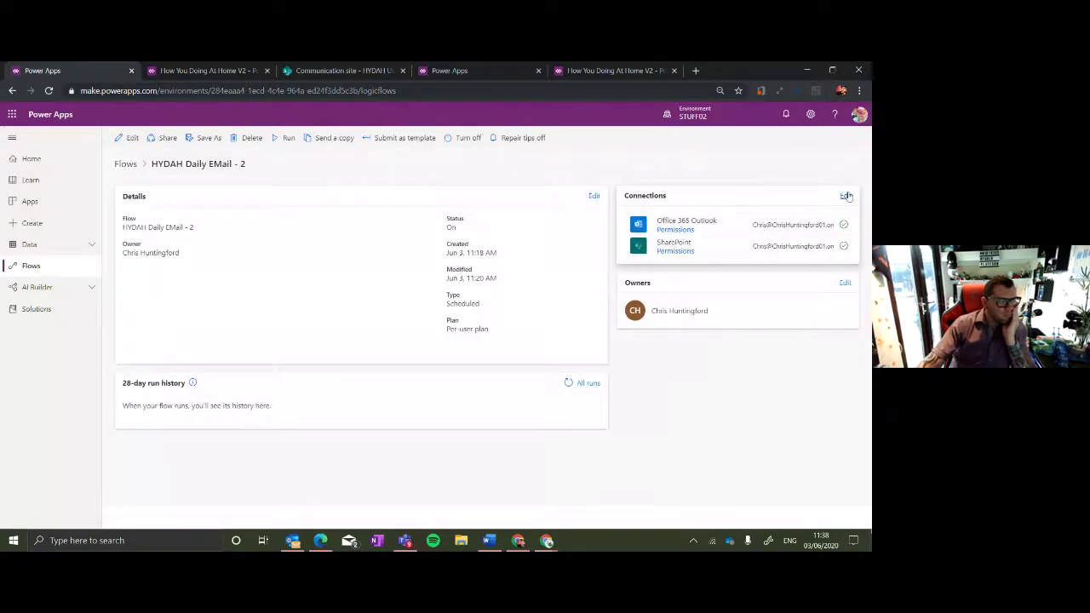
click(128, 139)
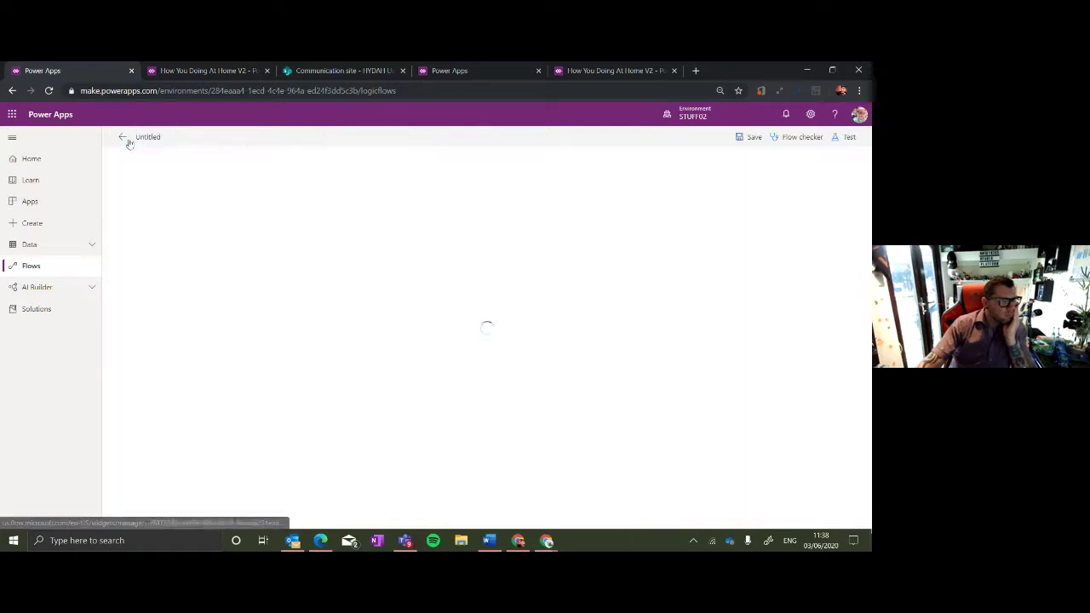
click(848, 139)
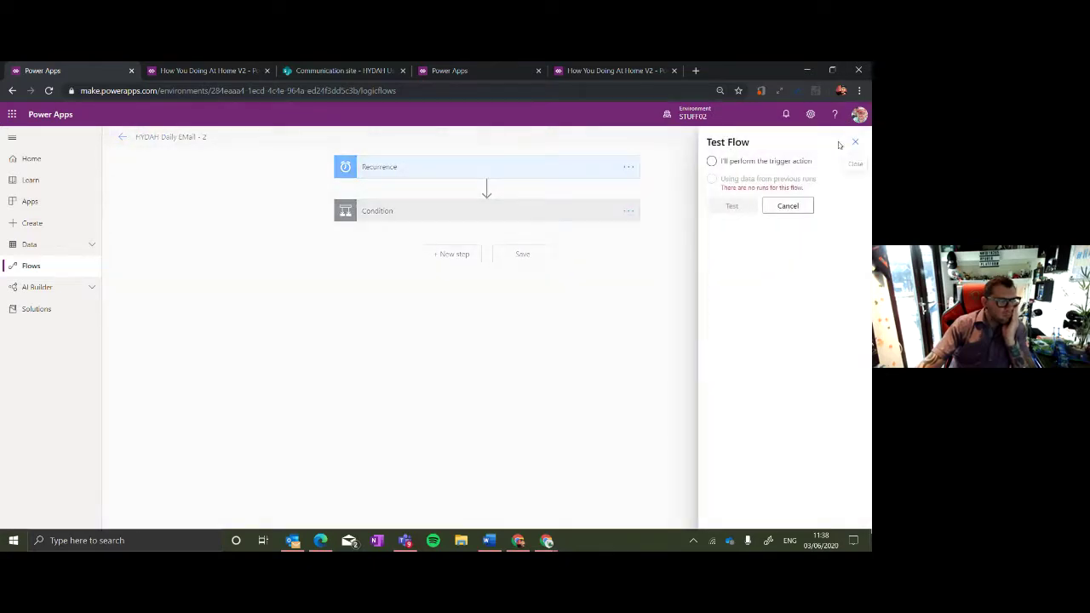
click(746, 165)
click(748, 202)
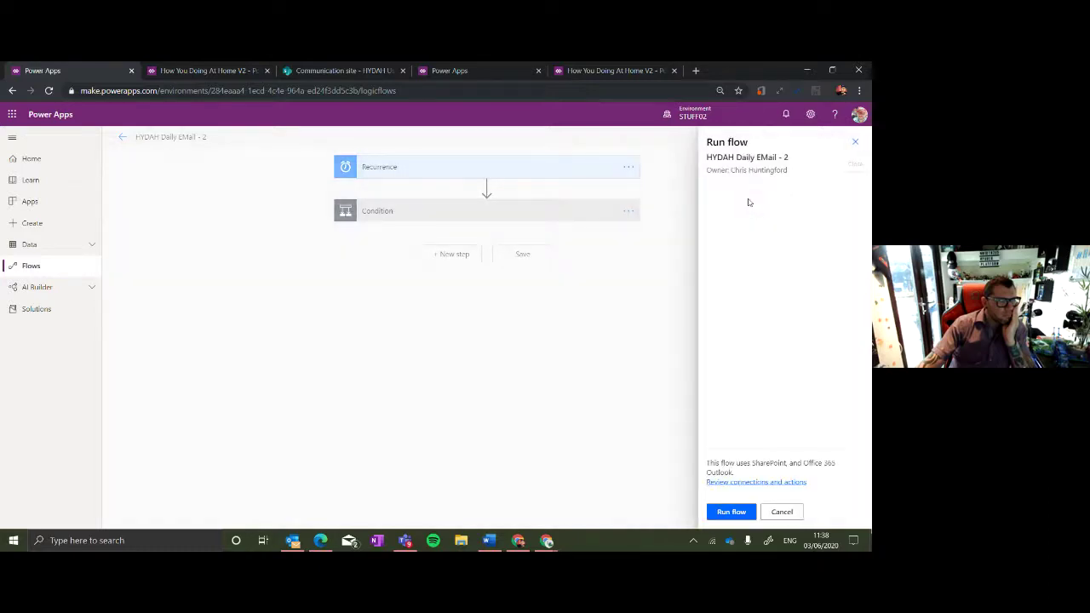
click(731, 512)
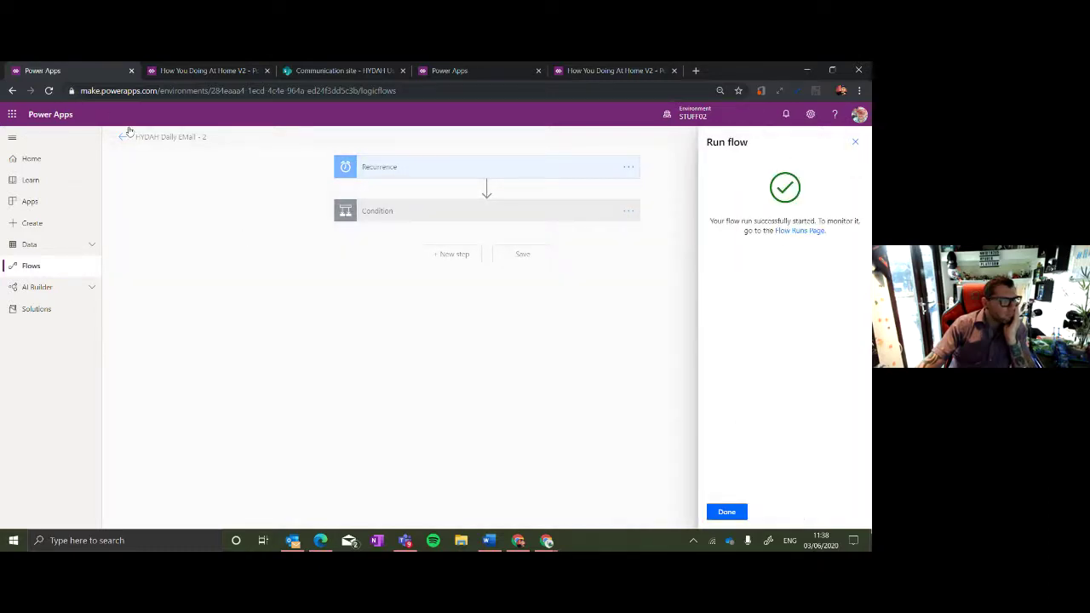
click(726, 511)
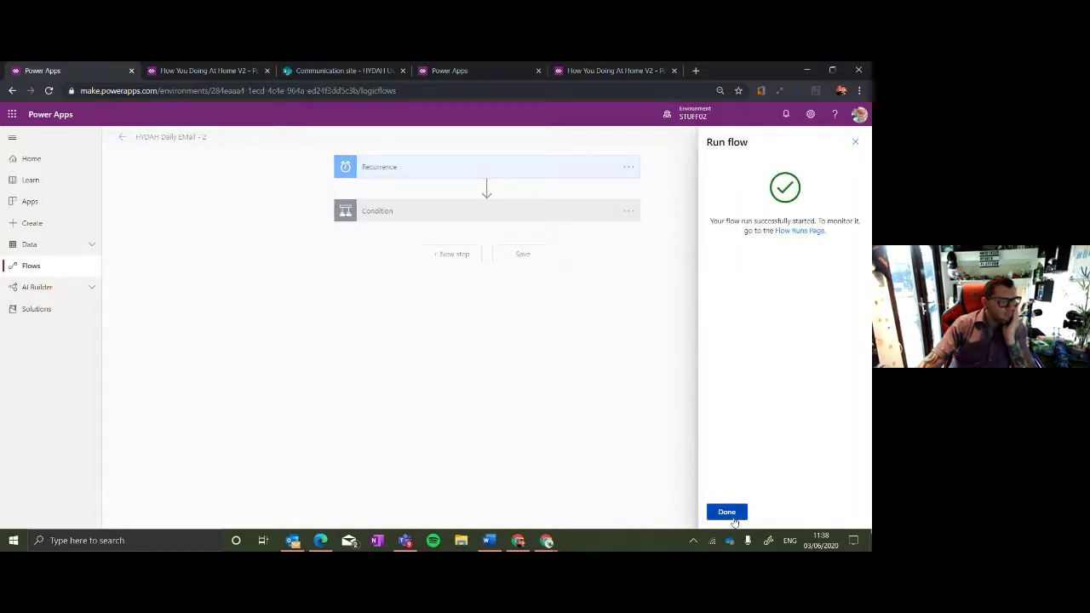
click(123, 136)
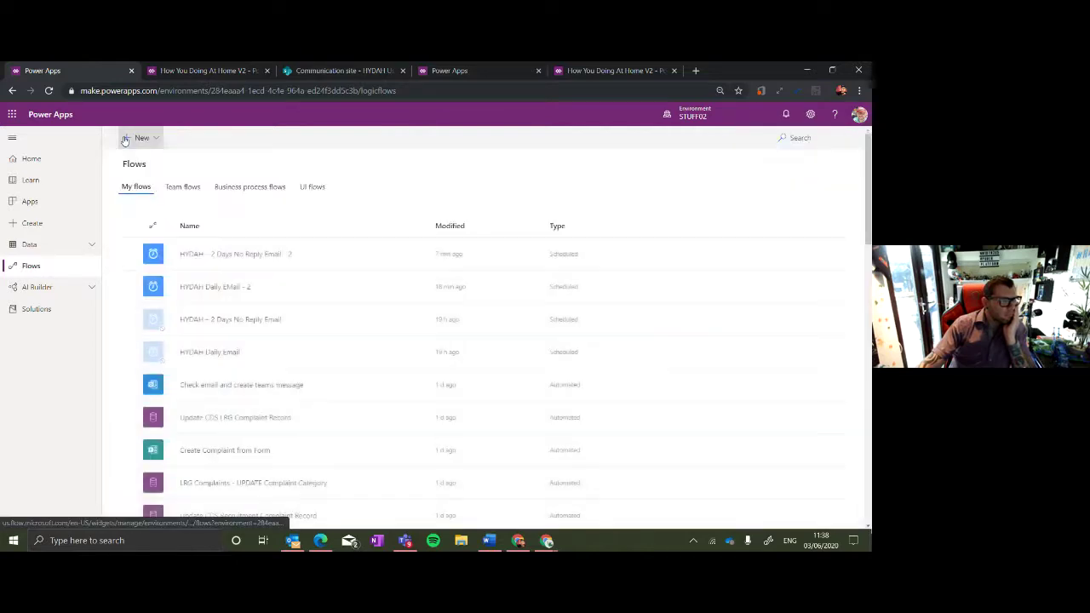
Check the run history of the HYDAH – 2 Days No Reply Email - 2 flow and go back to the Flows list.
click(229, 255)
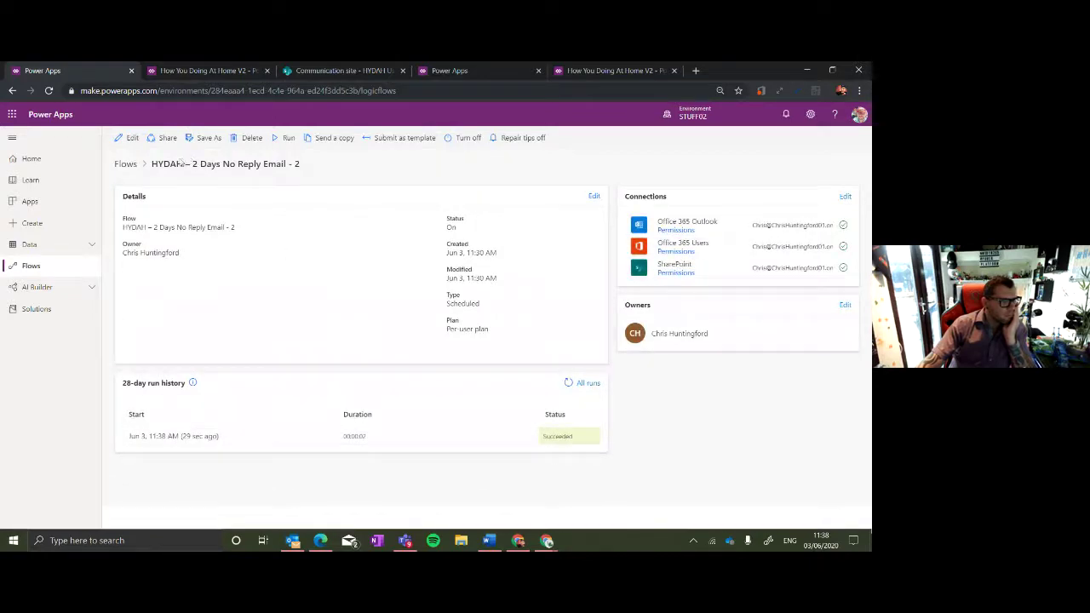
click(126, 164)
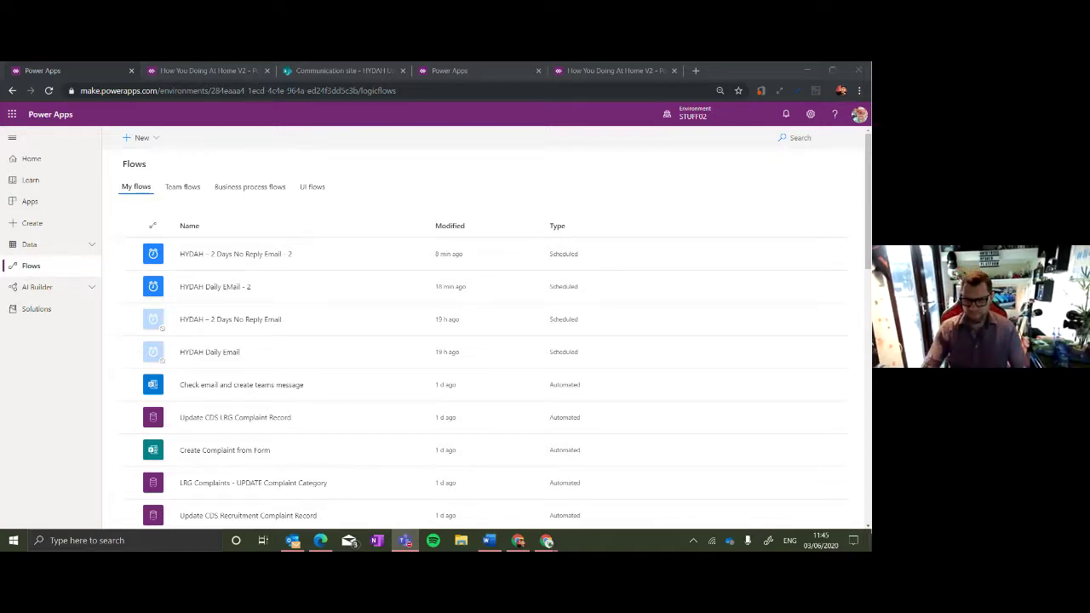
key(alt+Tab)
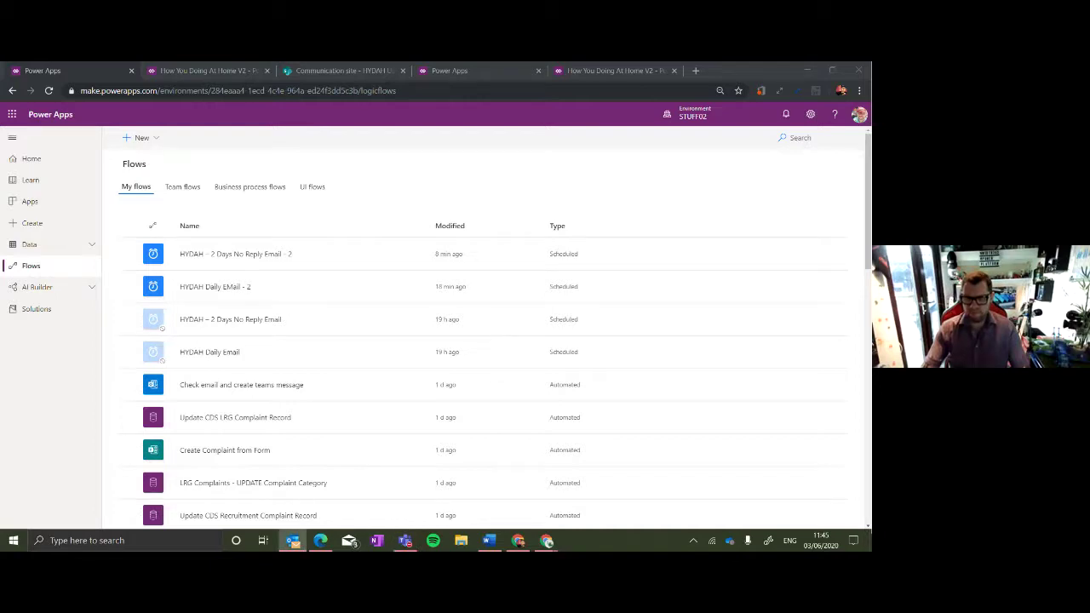
key(alt+Tab)
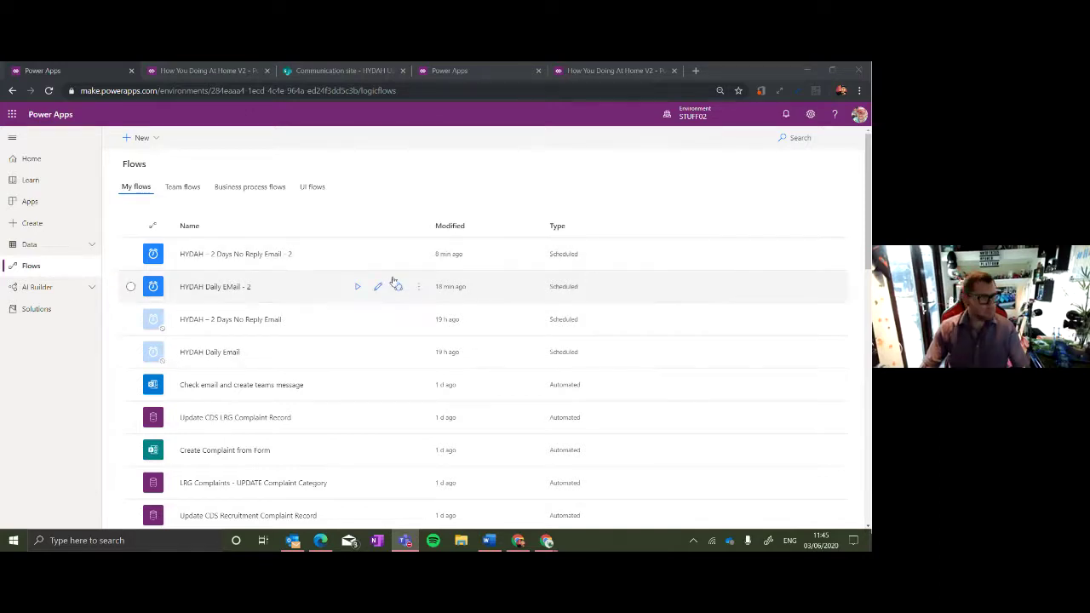
Switch to the How You Doing At Home V2 app in the studio and leave its settings for the design canvas.
click(198, 75)
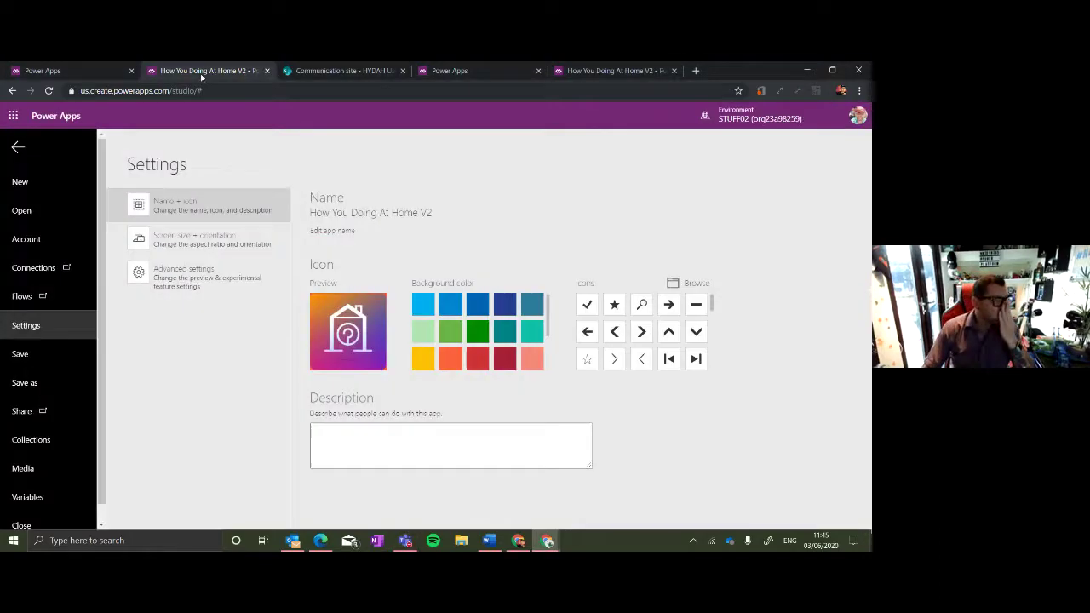
click(18, 148)
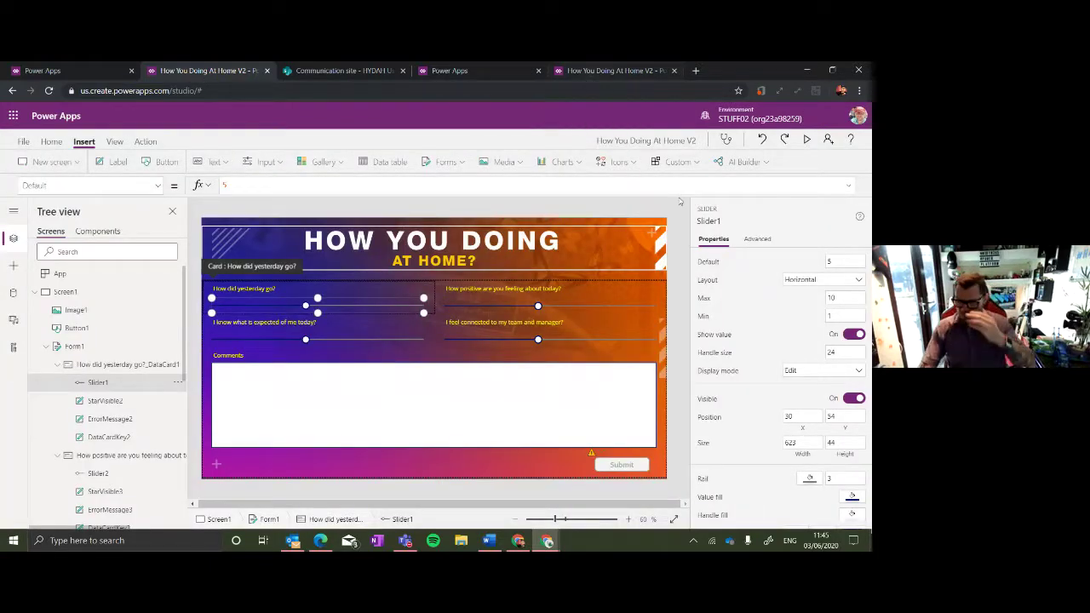
key(alt+Tab)
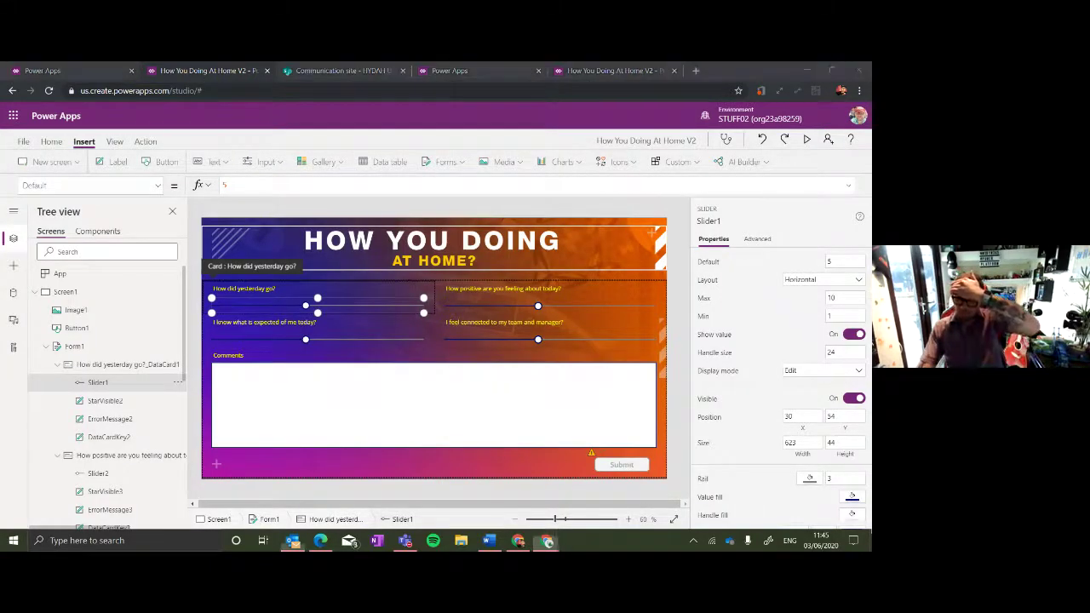
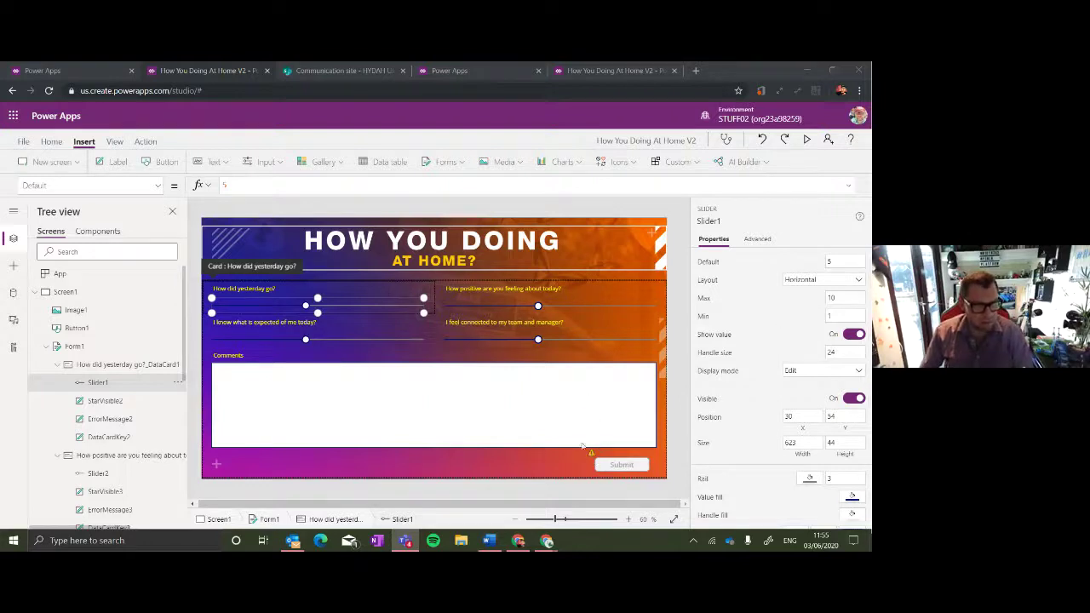
Read the warning on the Submit button and open the OnSelect formula that causes it.
mouse_move(593, 459)
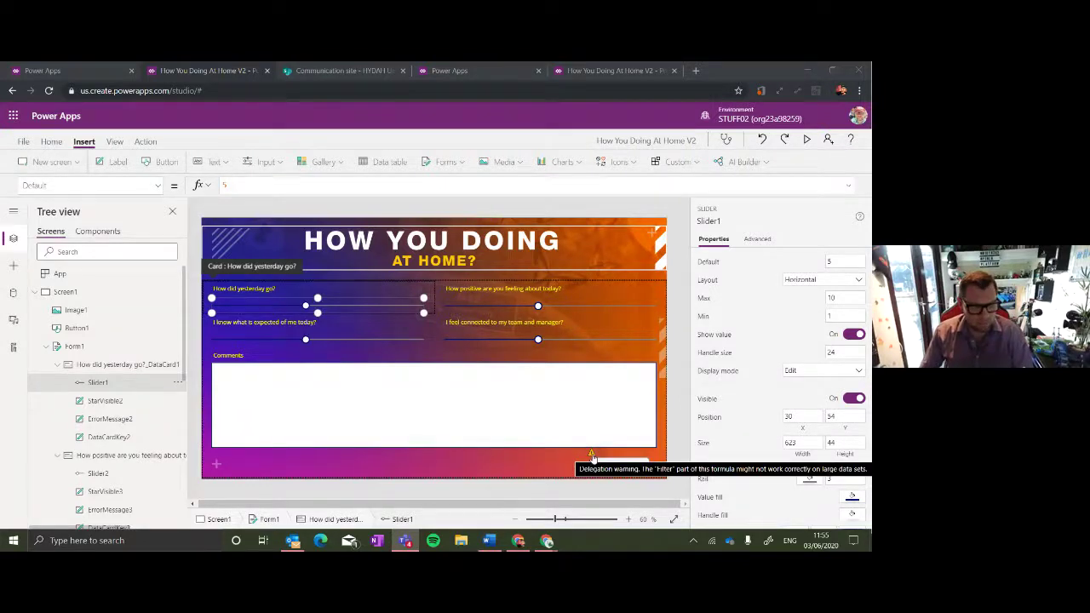
click(591, 458)
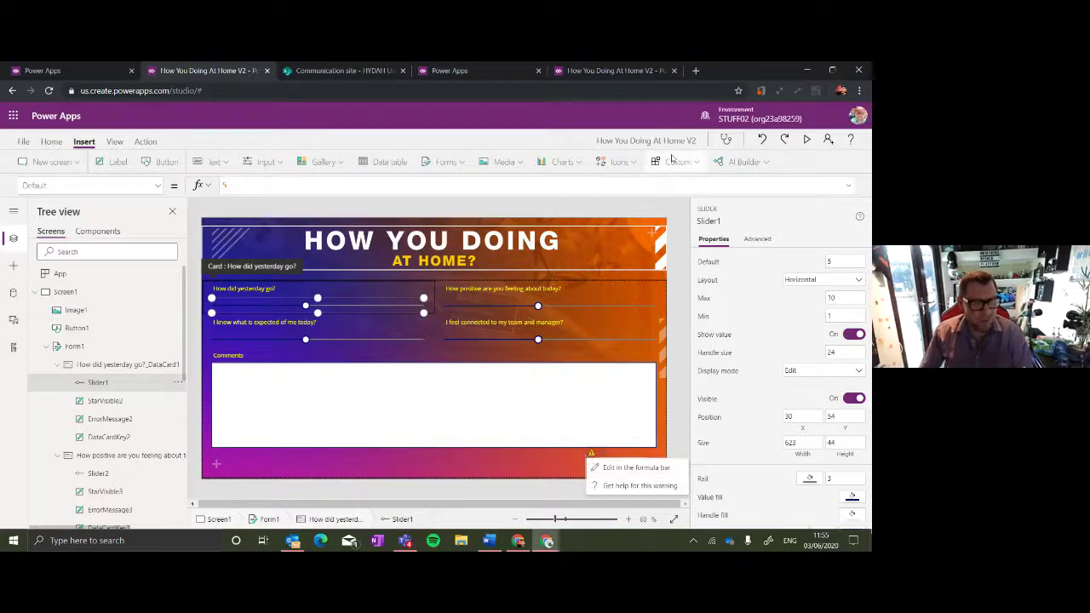
click(634, 467)
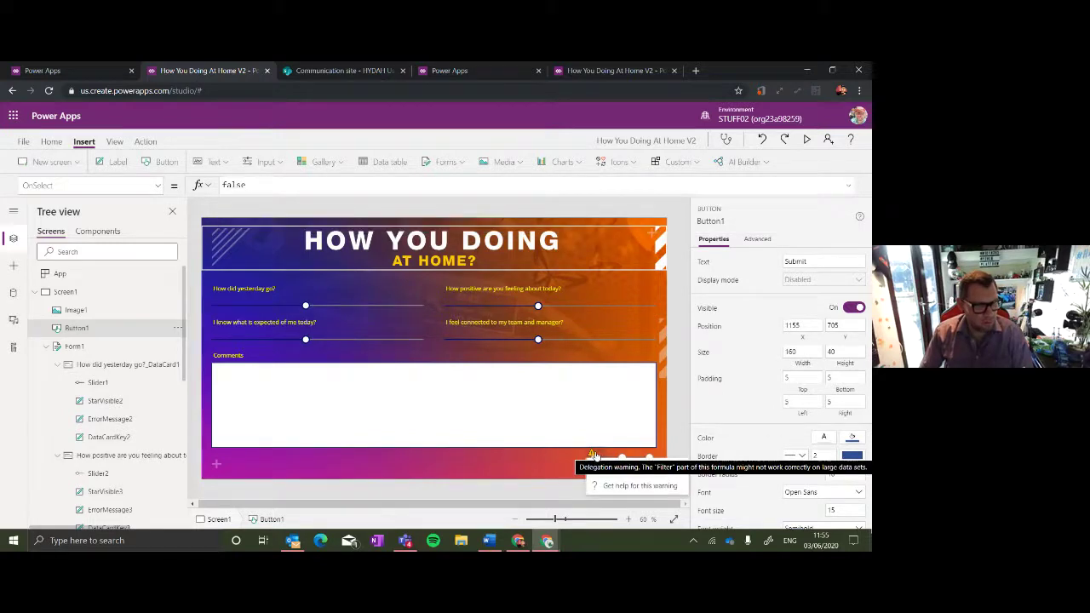
click(599, 461)
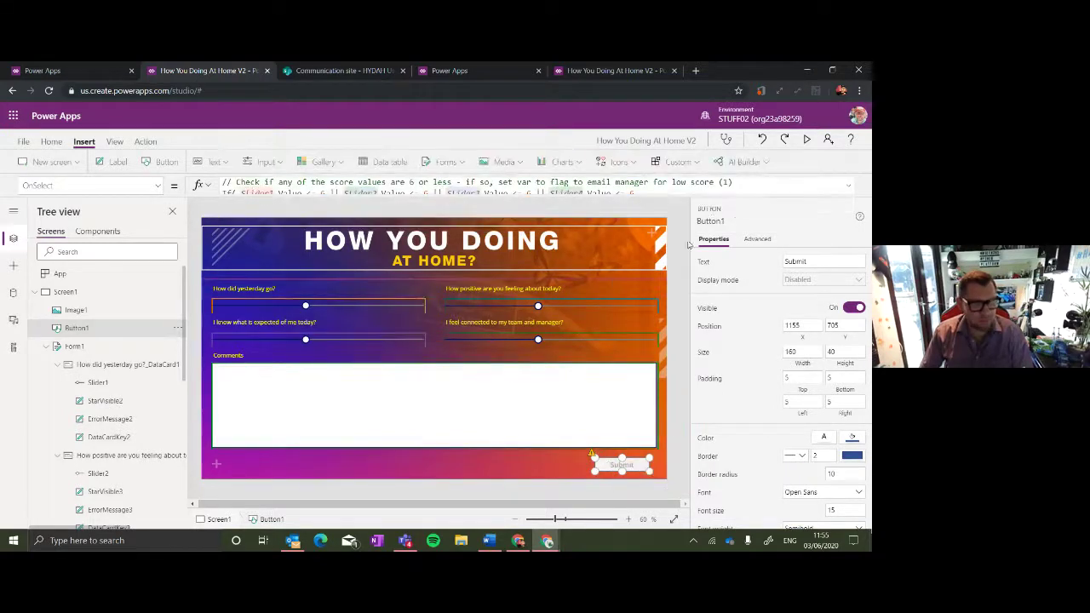
Examine the formula warnings in the App checker and view the details of the first Button1 OnSelect warning.
click(727, 139)
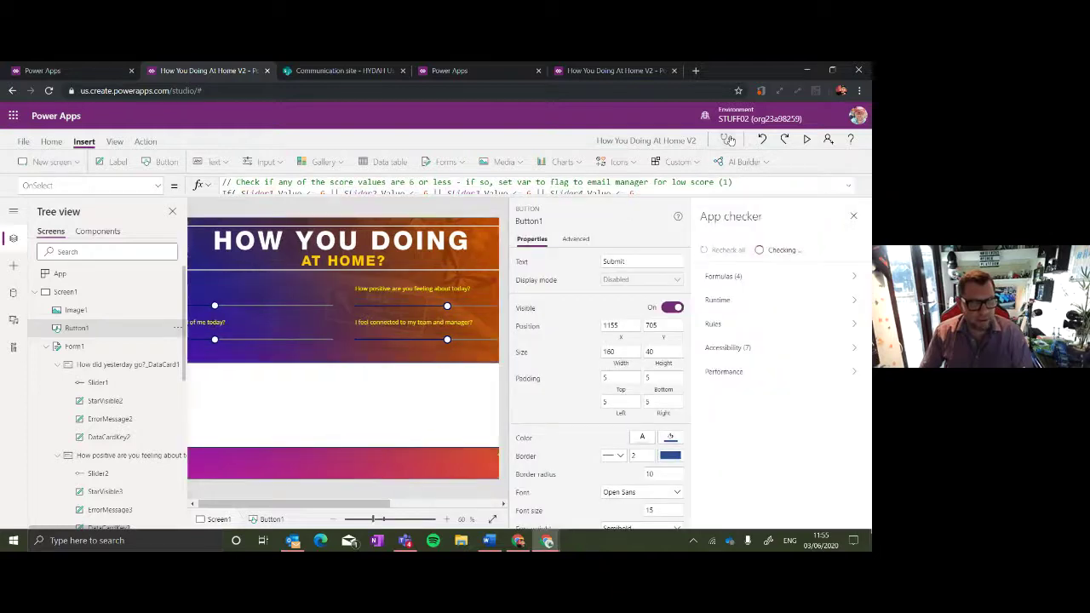
click(709, 276)
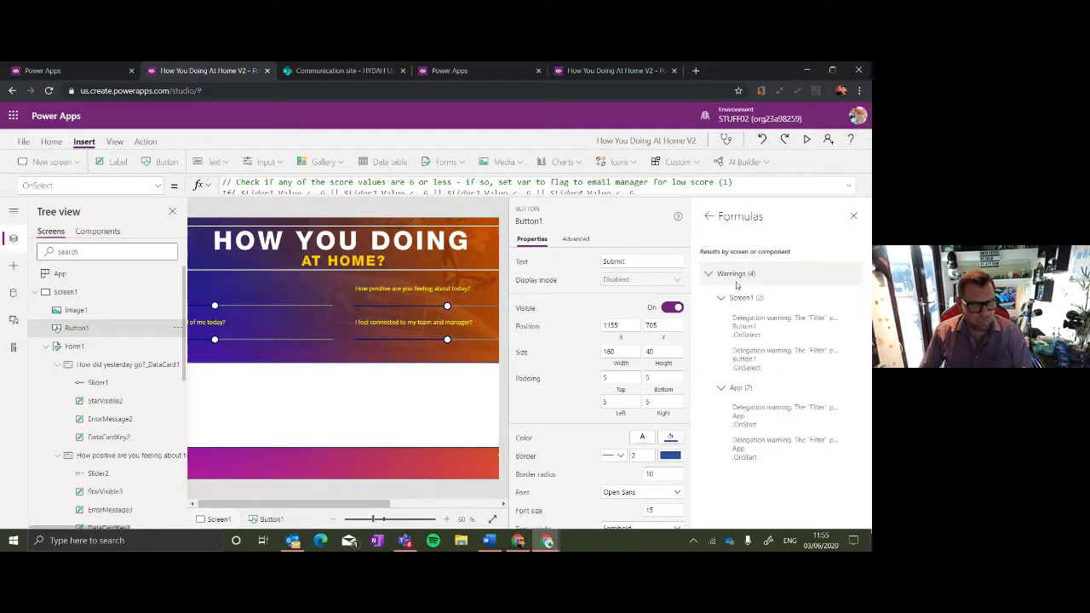
click(767, 327)
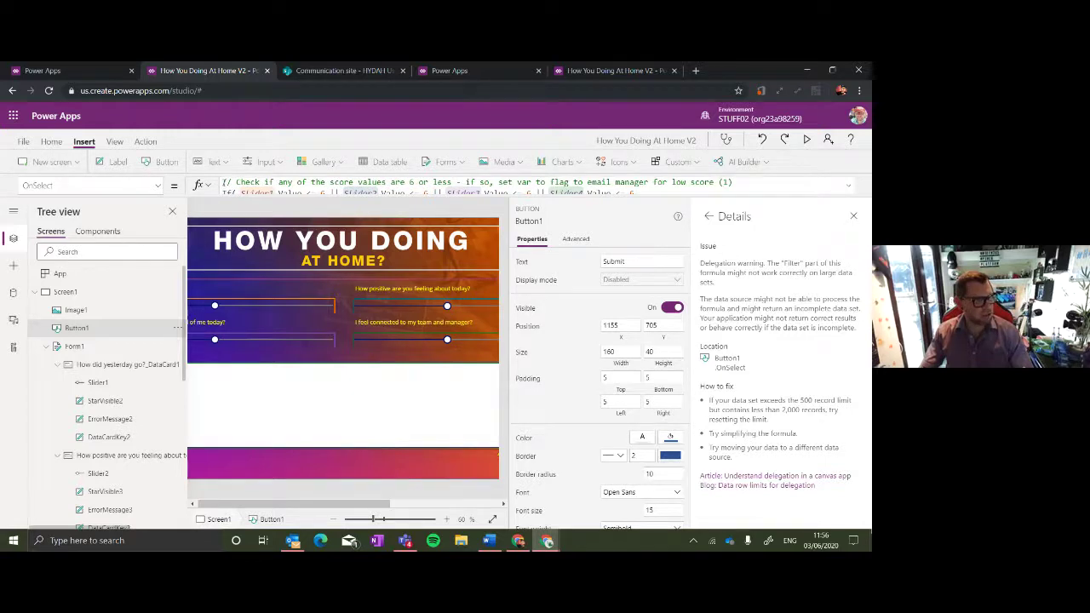
Highlight the Submit button's entire OnSelect formula and close the delegation warning details, keeping the OnSelect property selected.
drag(223, 183, 464, 289)
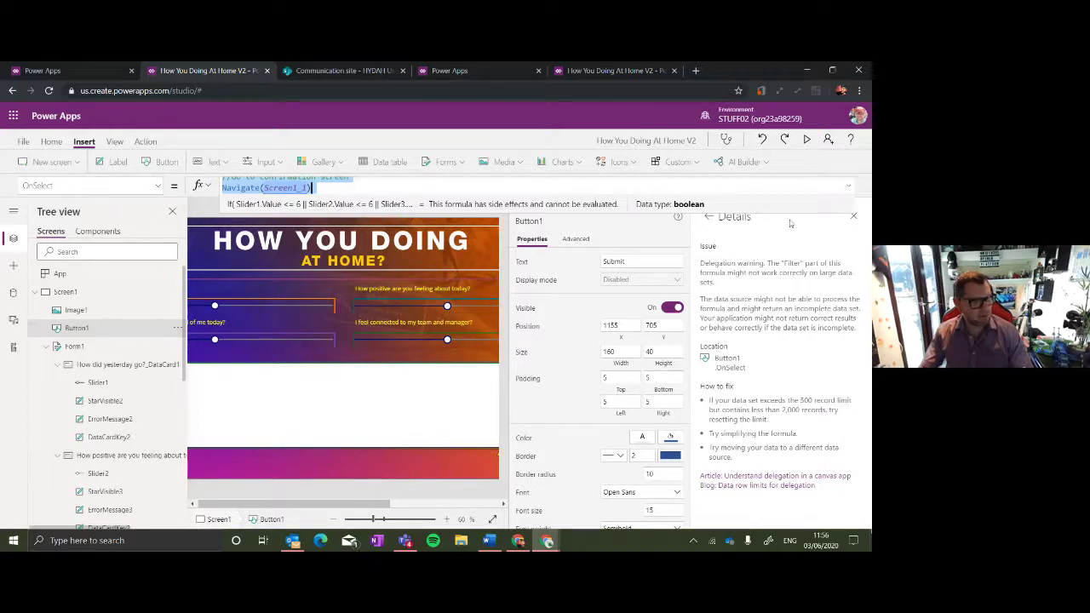
click(854, 222)
click(855, 222)
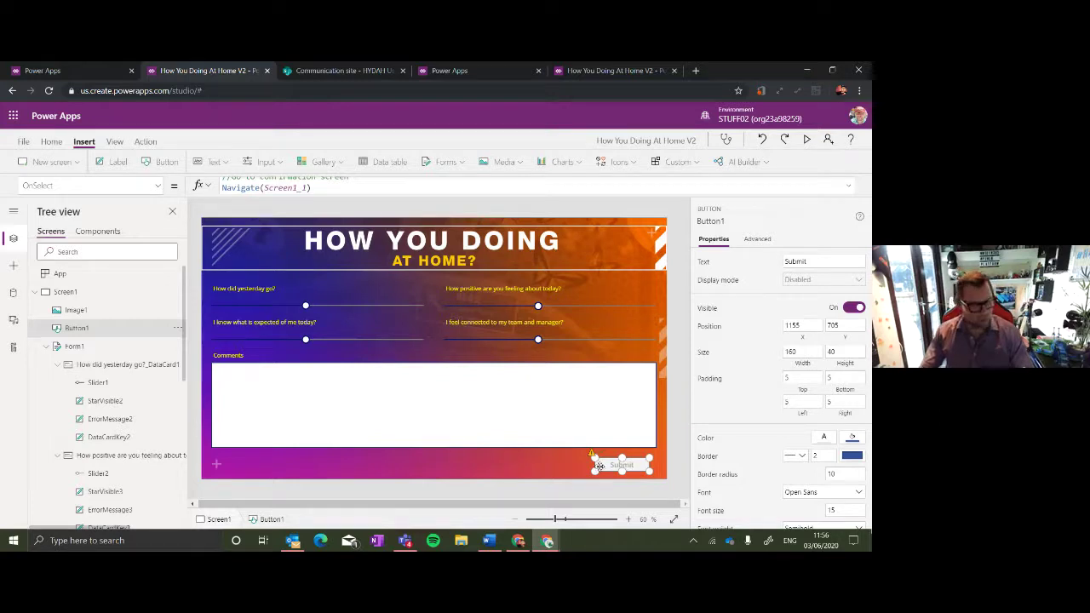
click(155, 186)
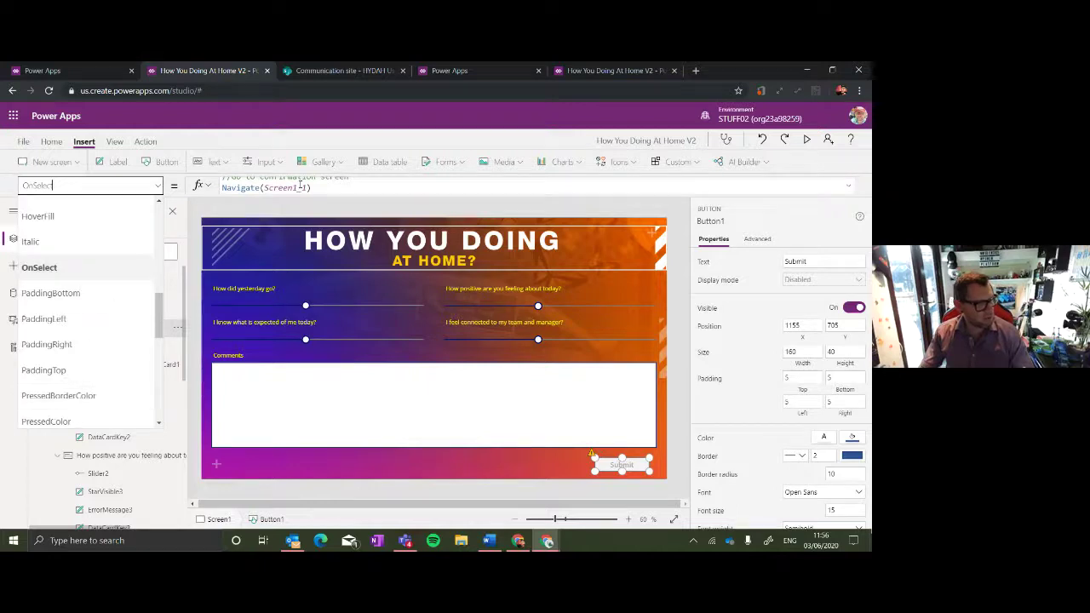
click(67, 277)
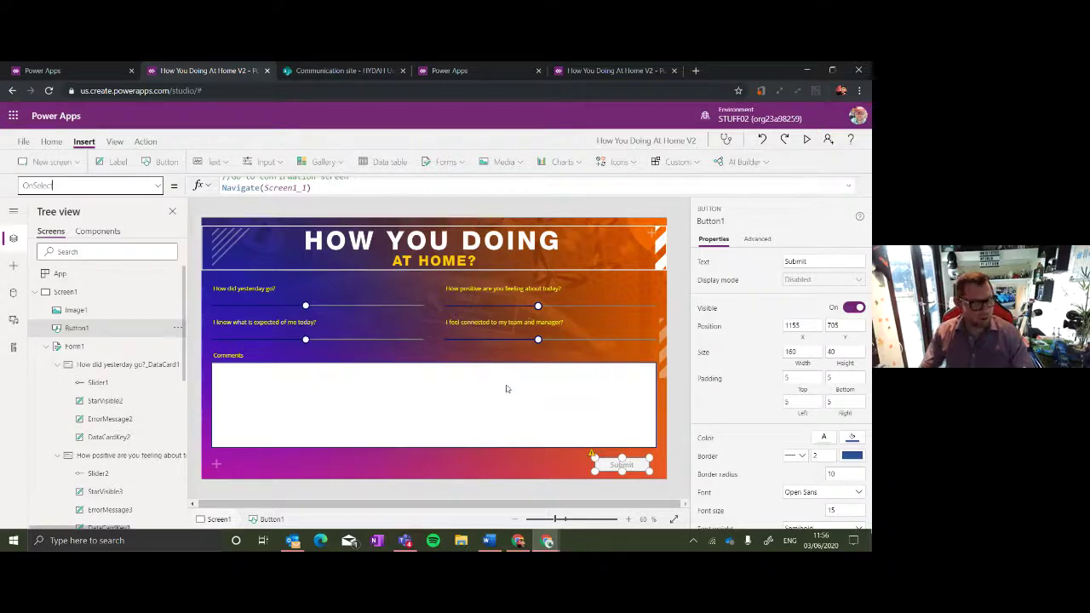
Select the Comments text input, locate its control name in the tree, and expand its Default formula.
click(301, 378)
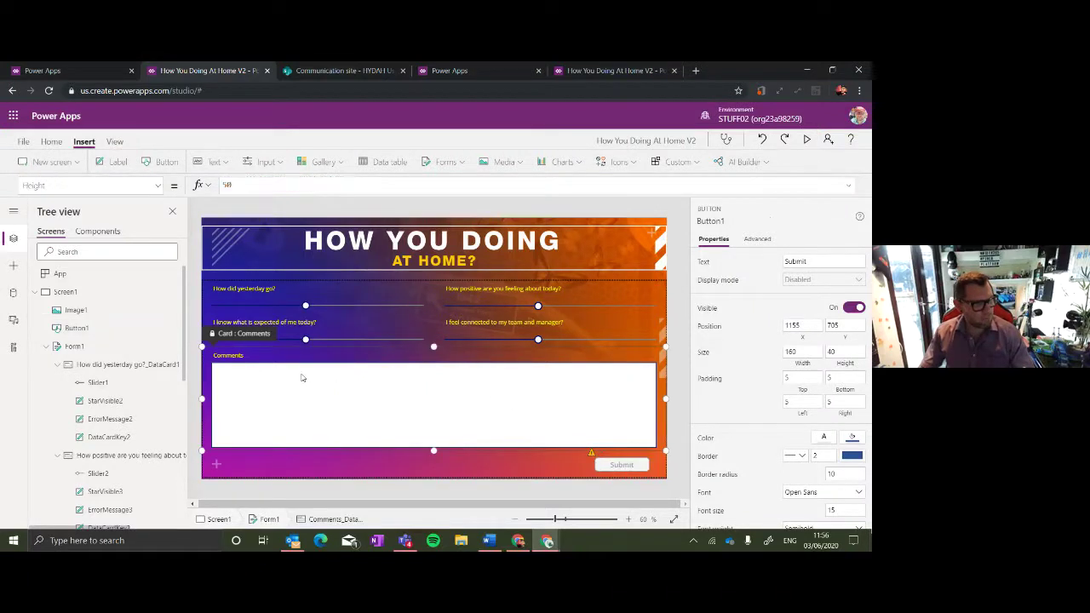
click(300, 376)
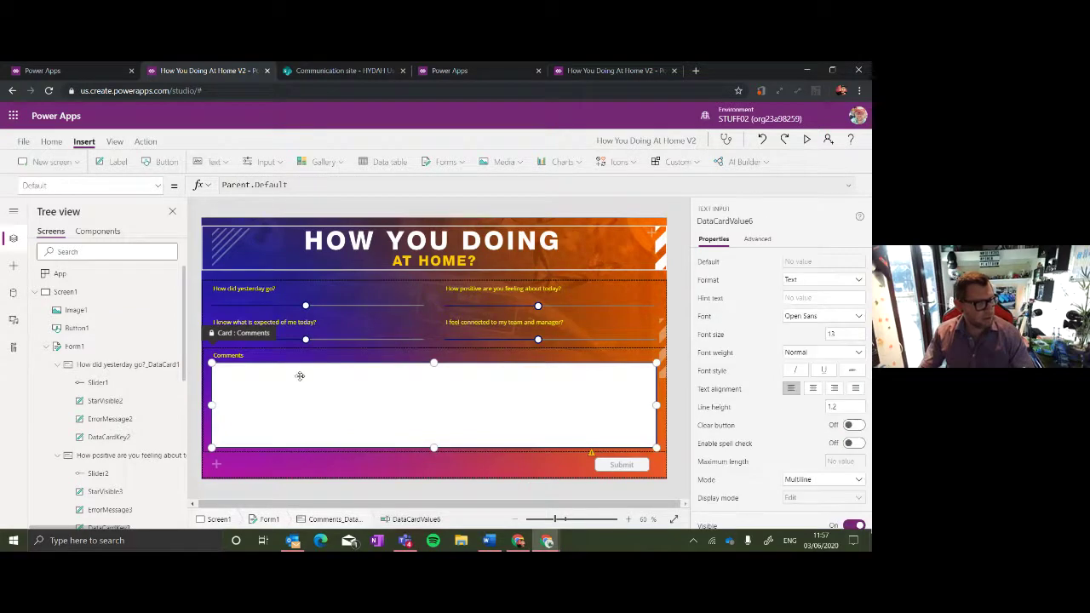
scroll(143, 414, down, 2)
scroll(143, 415, down, 4)
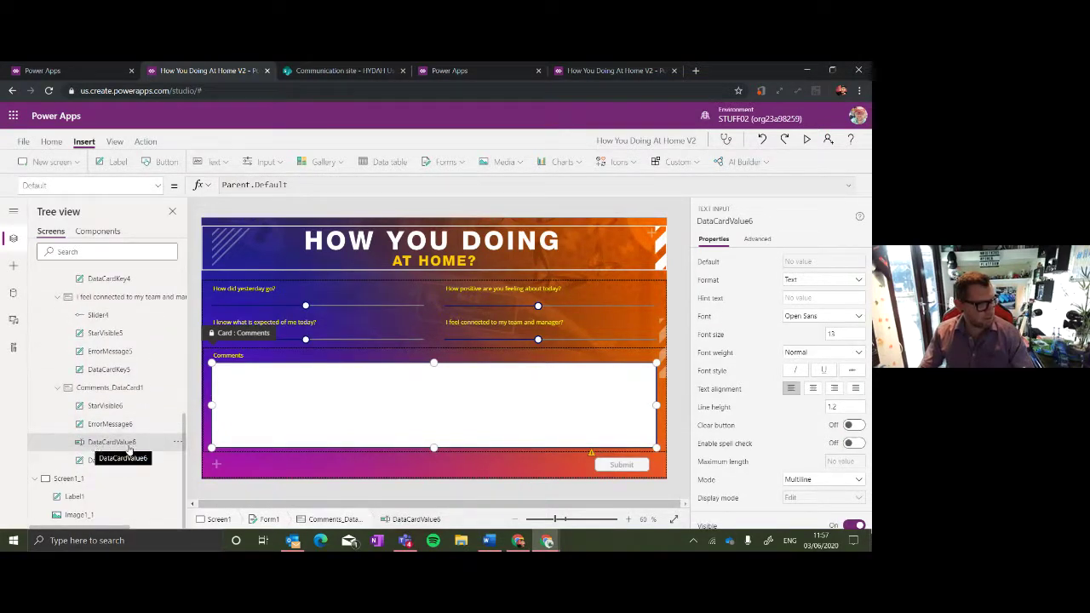
click(848, 185)
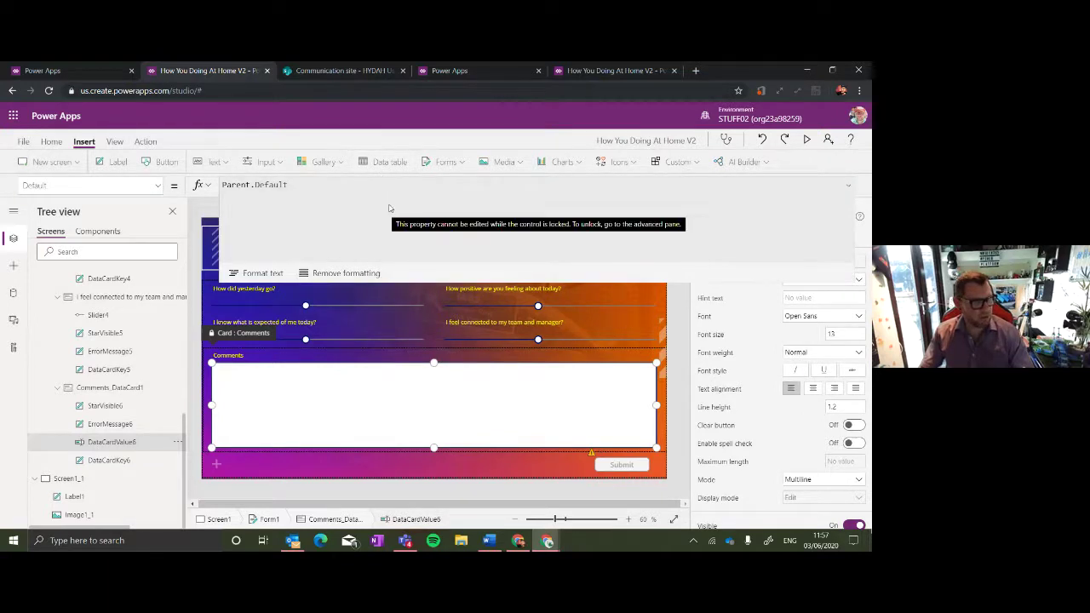
Examine the Submit button's full OnSelect formula, from the slider and DataCardValue6 checks through the emails, Patch and Navigate, and collapse the formula bar.
click(608, 468)
click(608, 468)
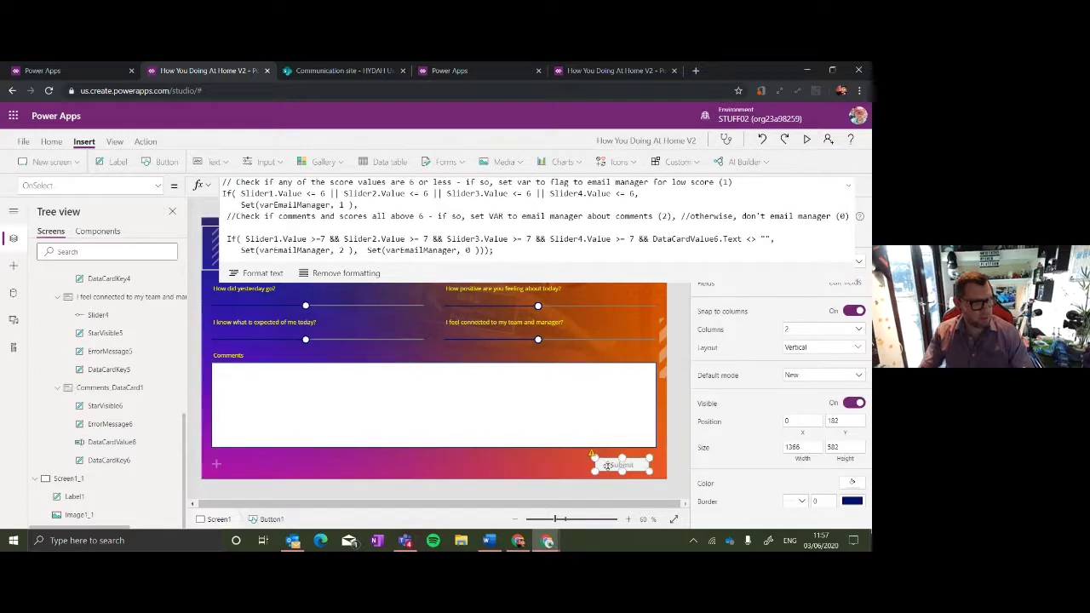
click(720, 239)
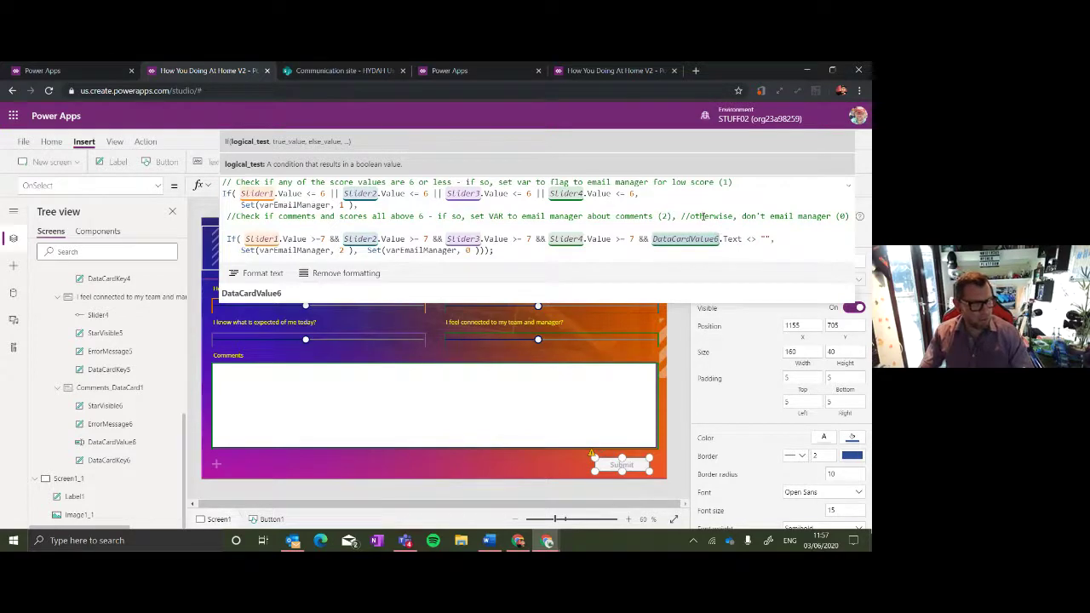
scroll(704, 217, down, 3)
scroll(699, 220, up, 1)
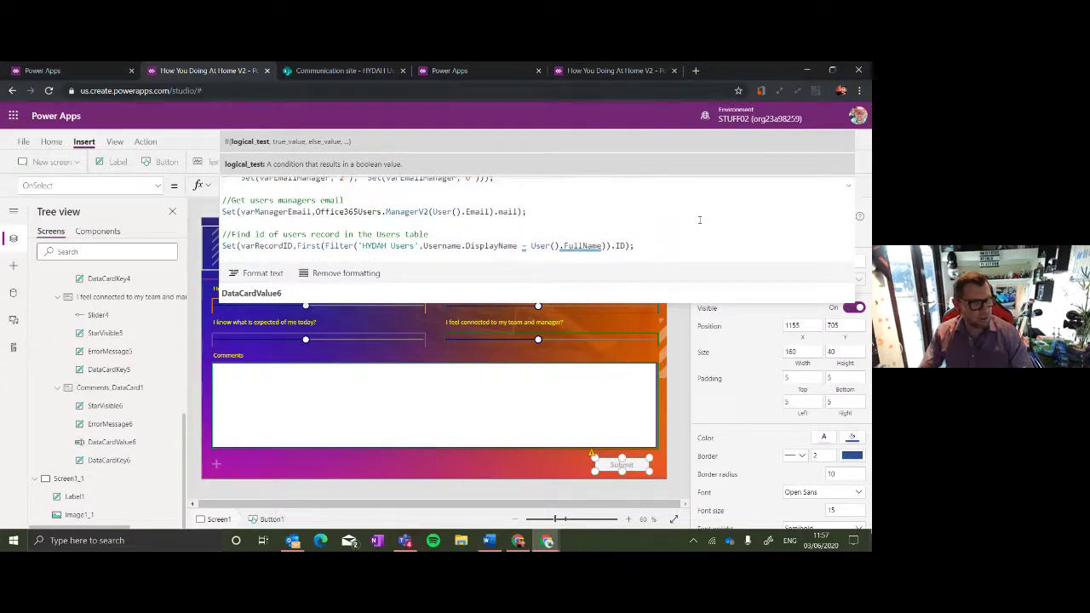
scroll(699, 220, up, 2)
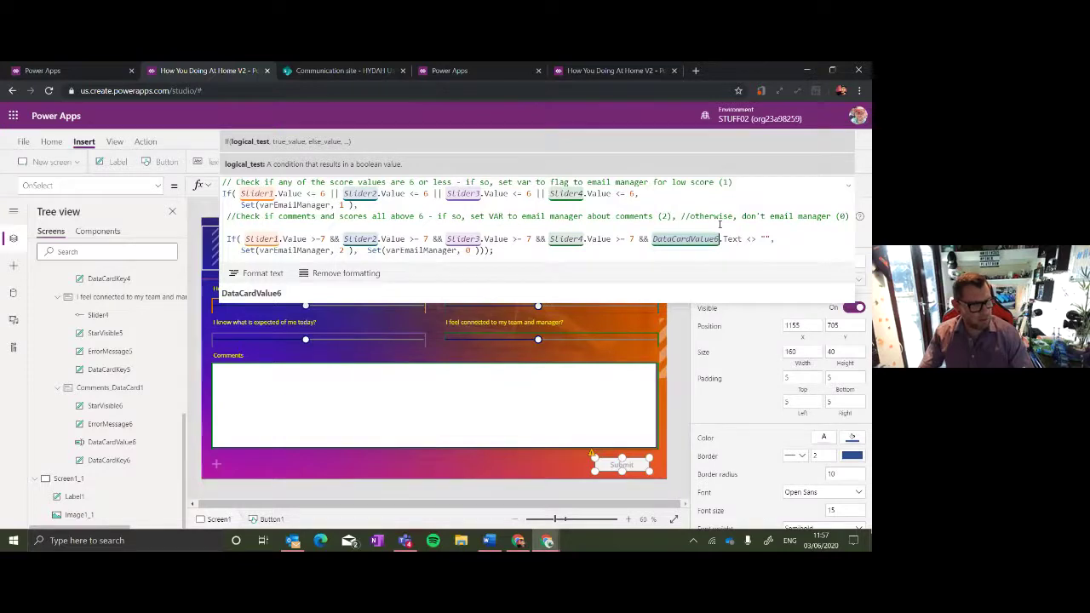
scroll(719, 224, down, 4)
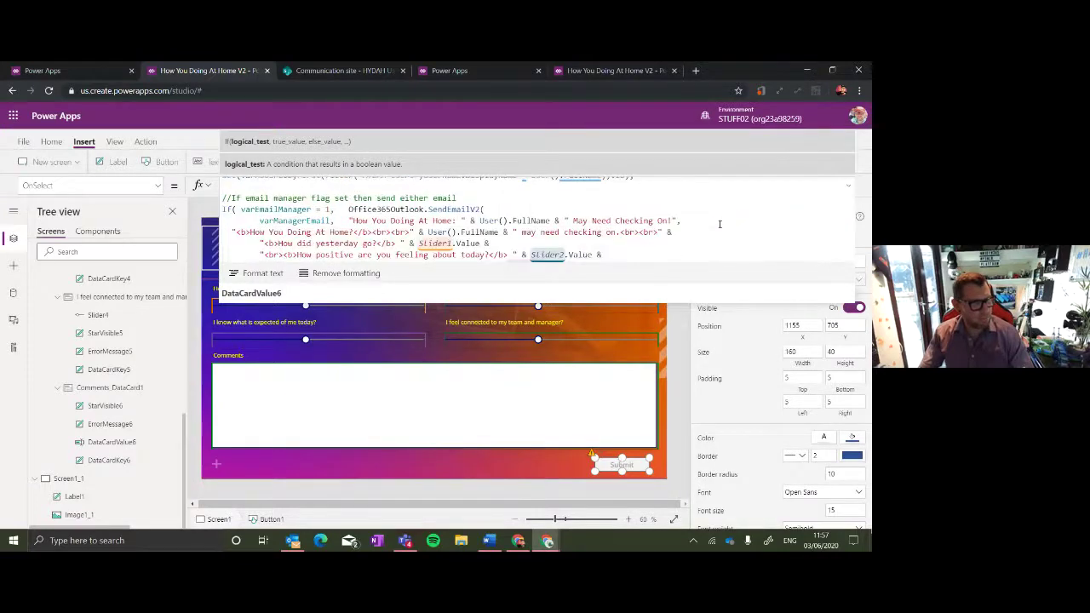
scroll(720, 224, down, 3)
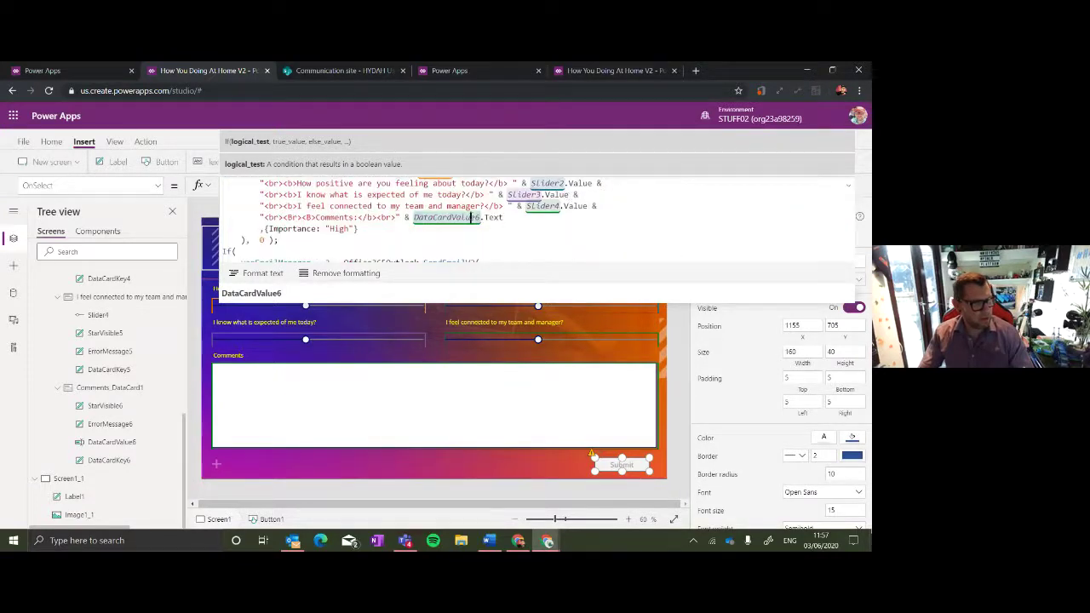
click(471, 217)
scroll(515, 223, up, 2)
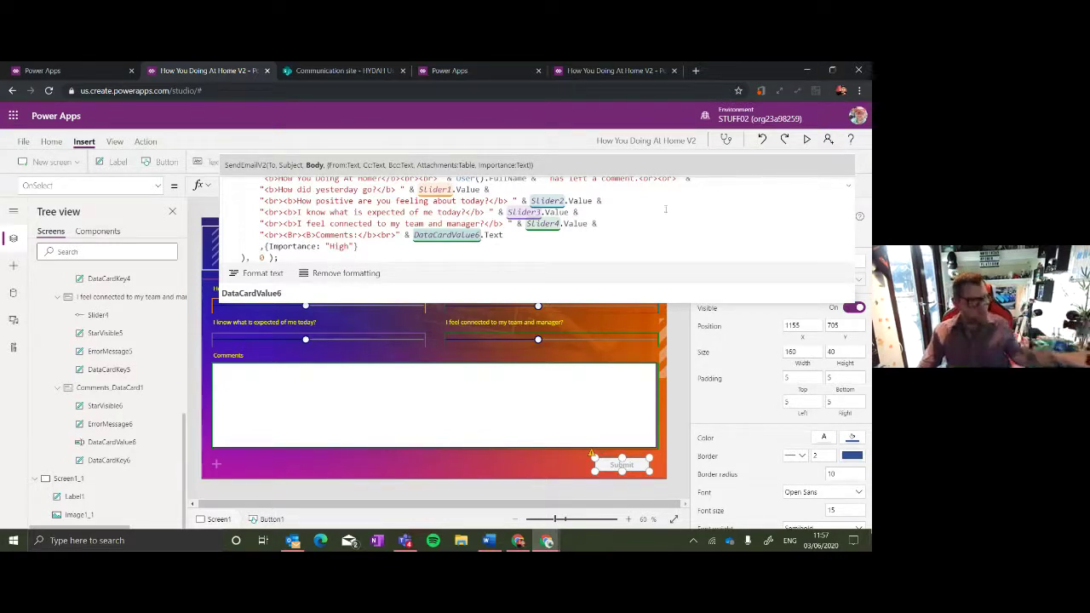
scroll(639, 224, down, 5)
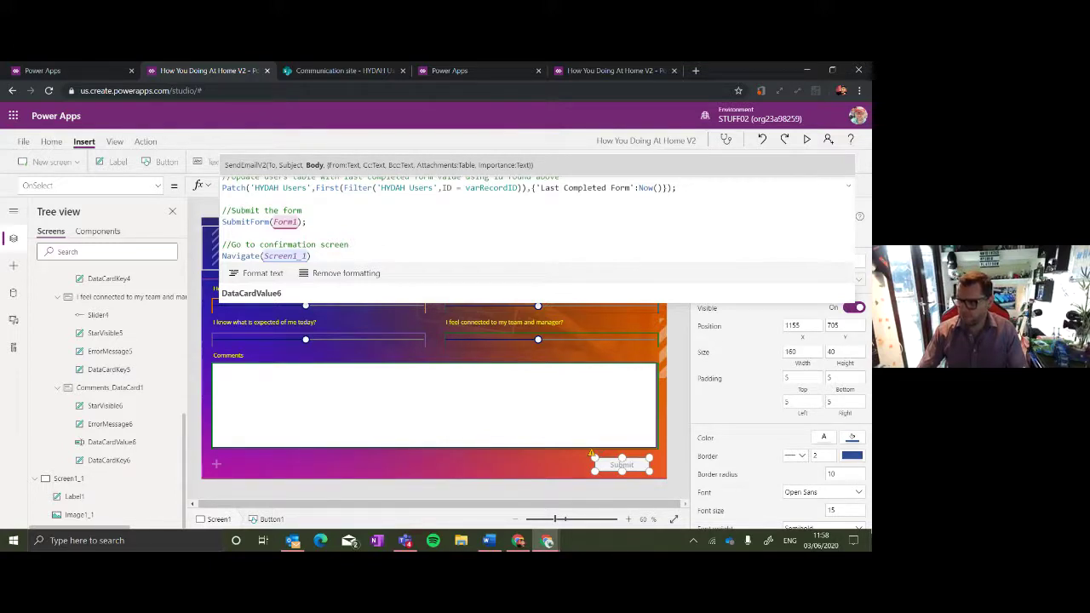
click(847, 186)
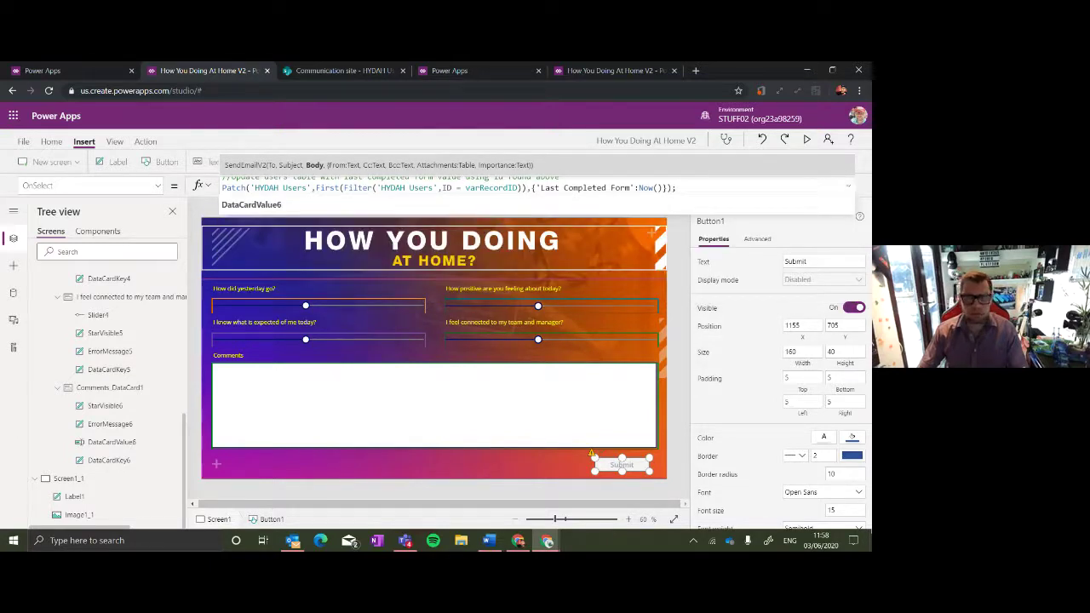
Switch to the other browser window and open the HYDAH Users list on the Red Hot Teams Culture Dev site.
key(alt+Tab)
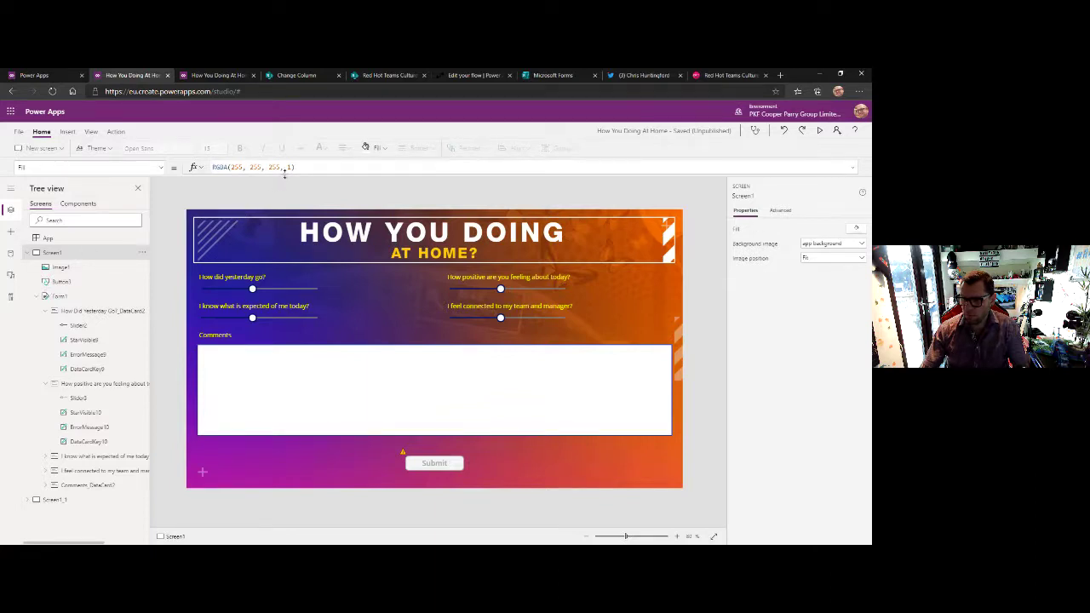
click(379, 76)
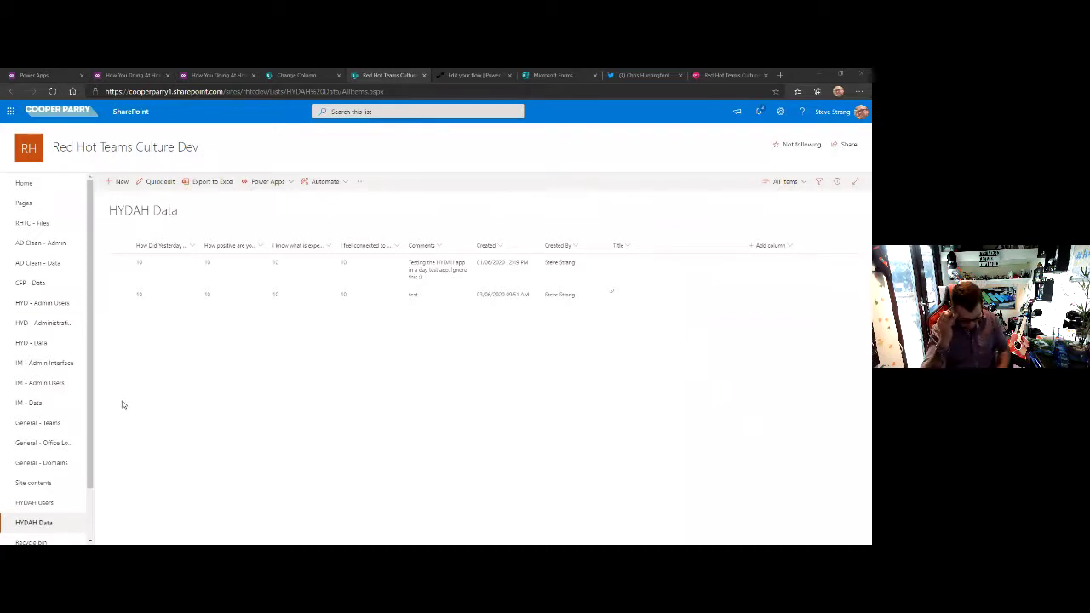
click(38, 507)
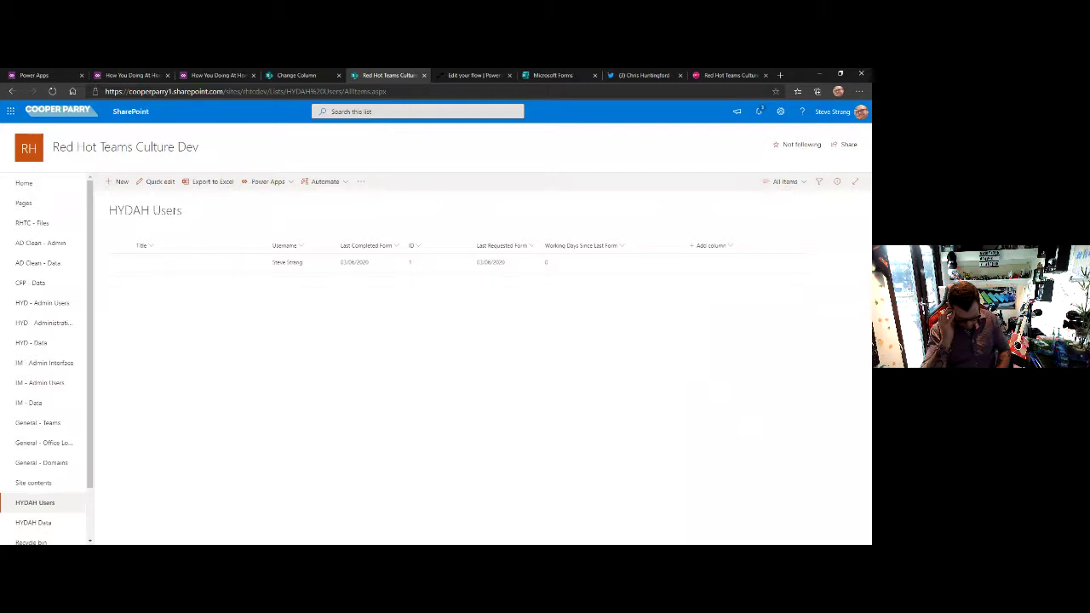
Add a HYDAH Users item with a colleague as Username, Last Completed Form 02/06/2020 and Last Requested Form 03/06/2020, and save it.
click(120, 181)
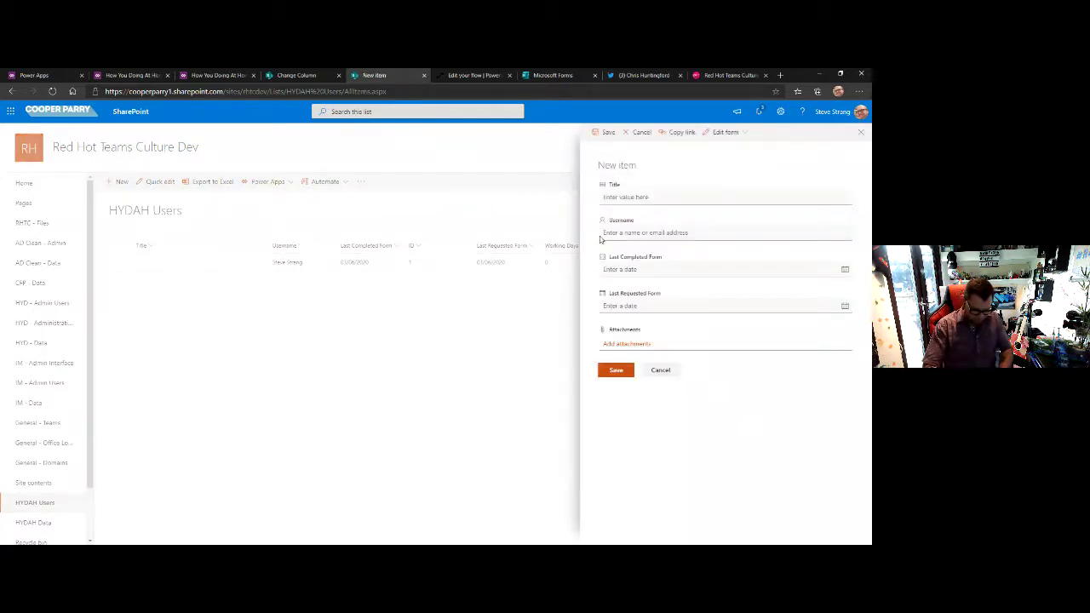
click(633, 233)
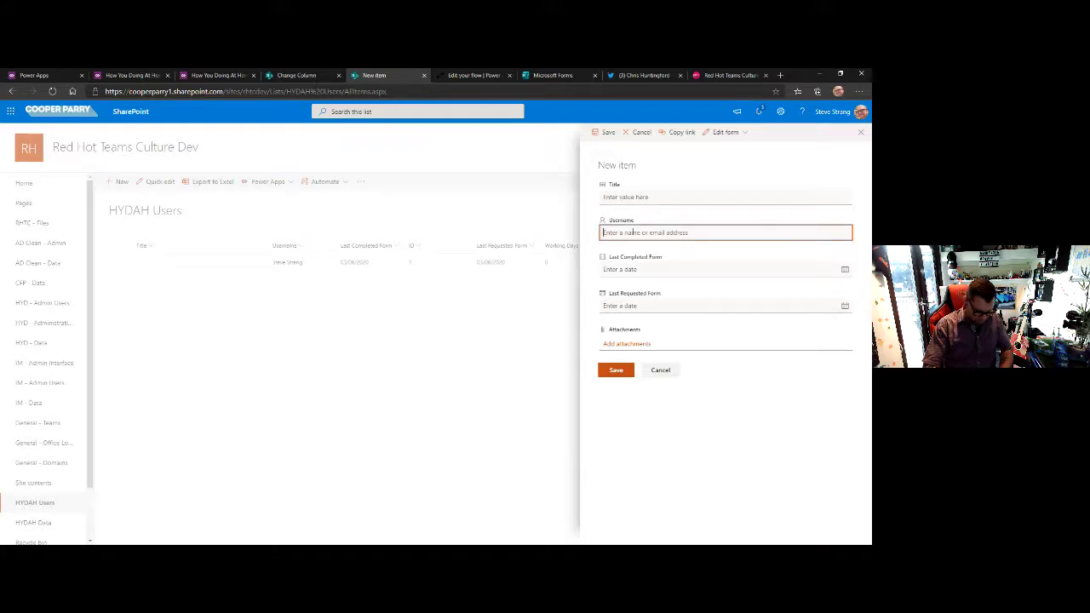
text(mark)
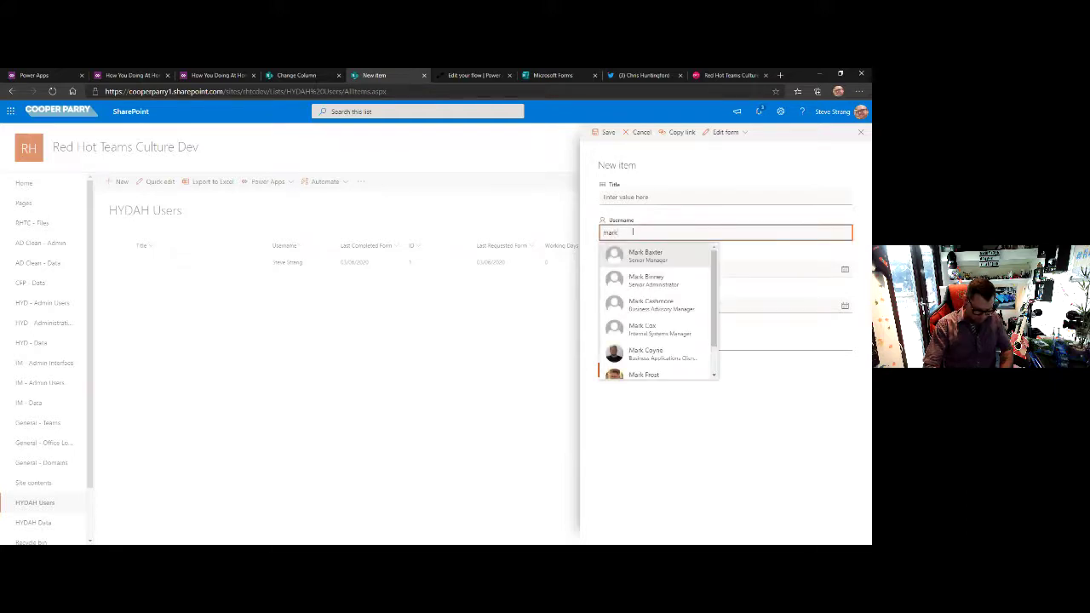
click(647, 330)
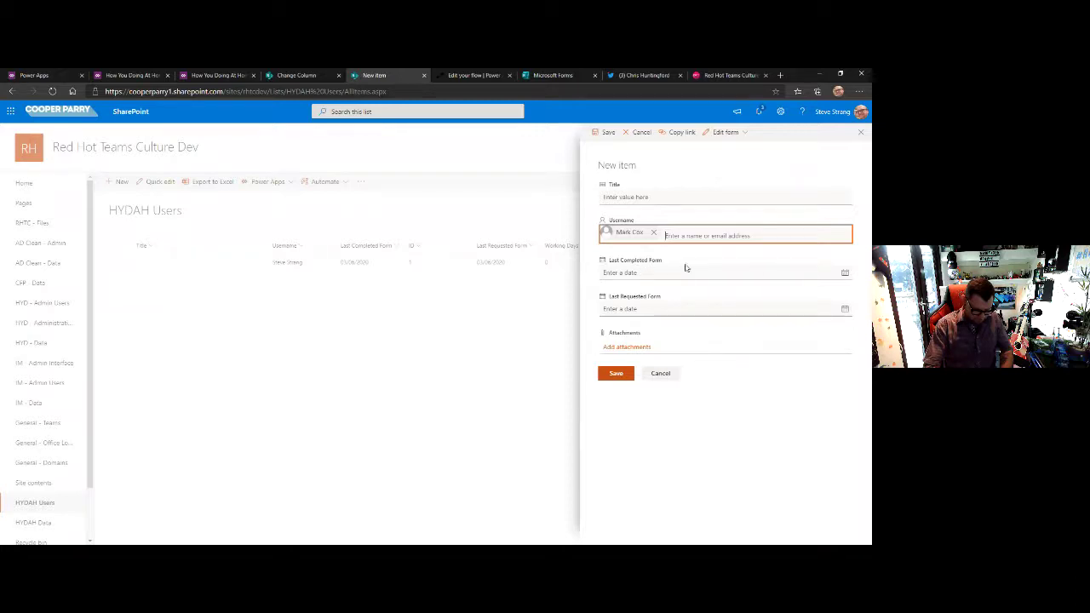
click(844, 273)
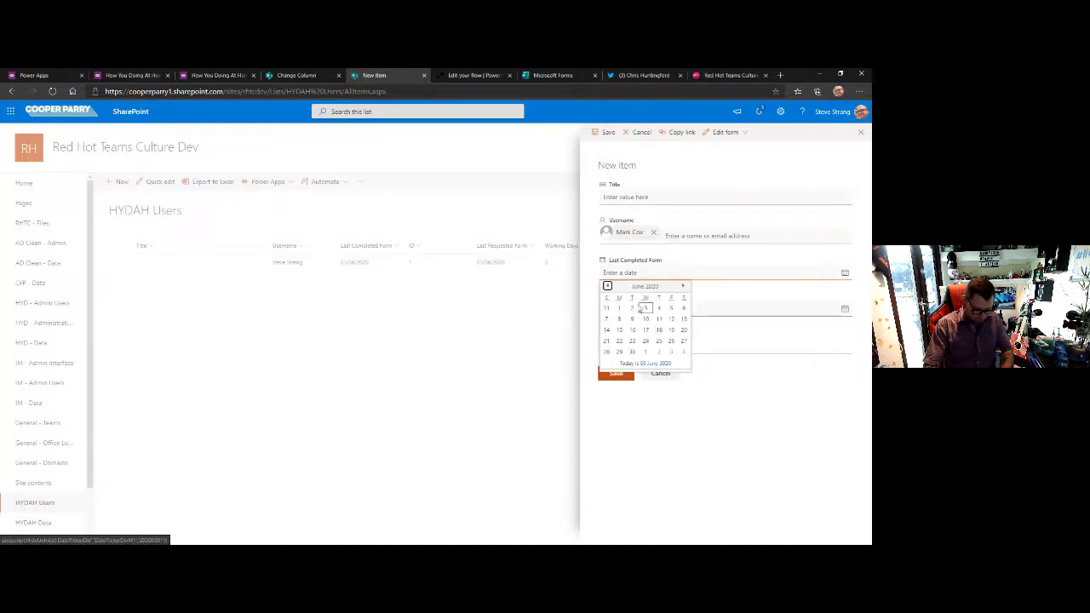
click(634, 309)
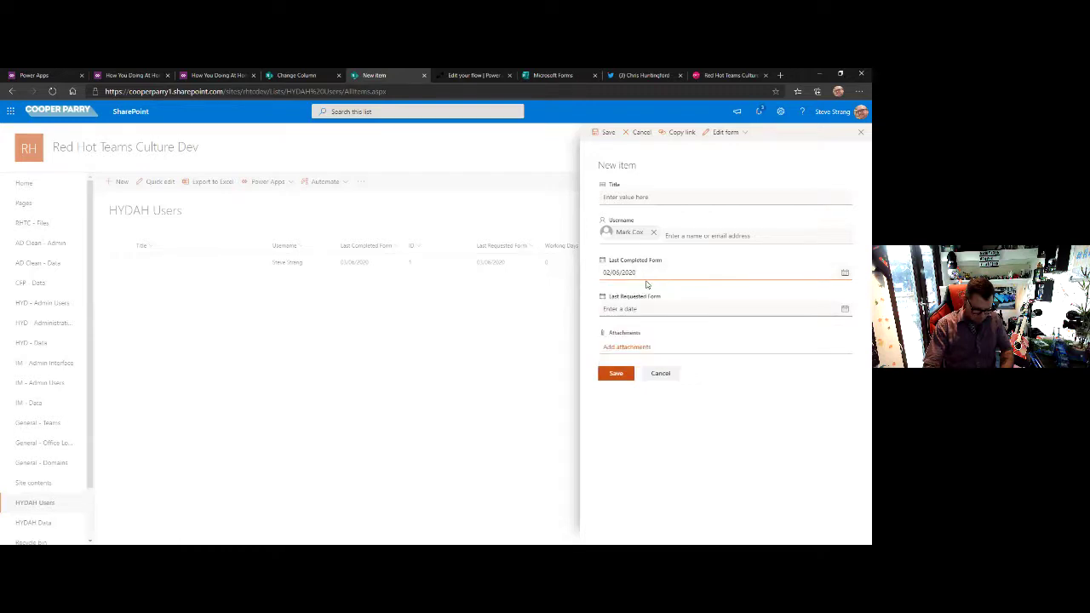
click(846, 310)
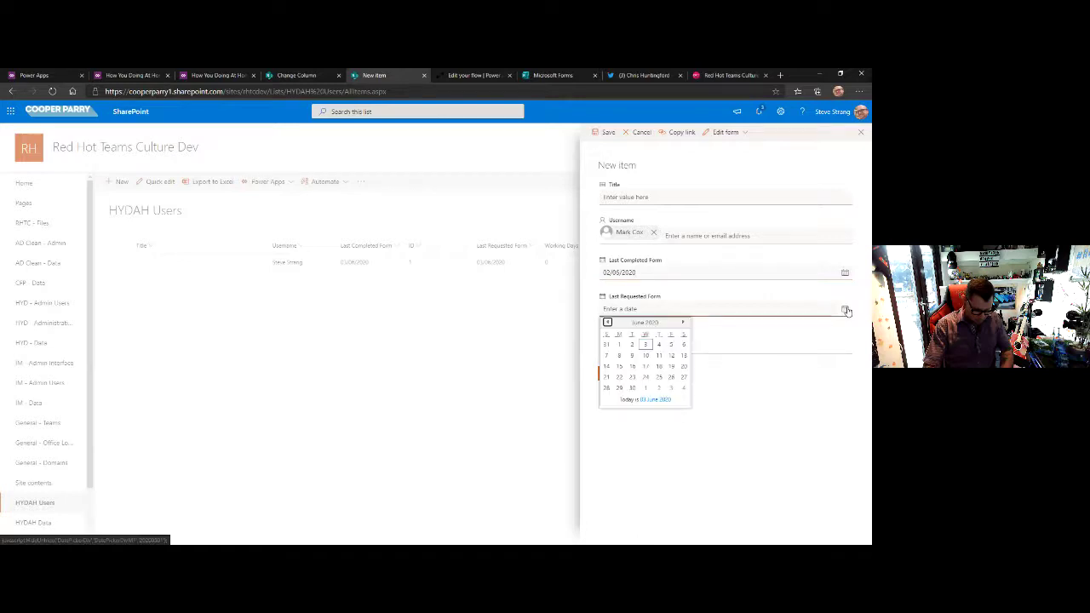
click(646, 345)
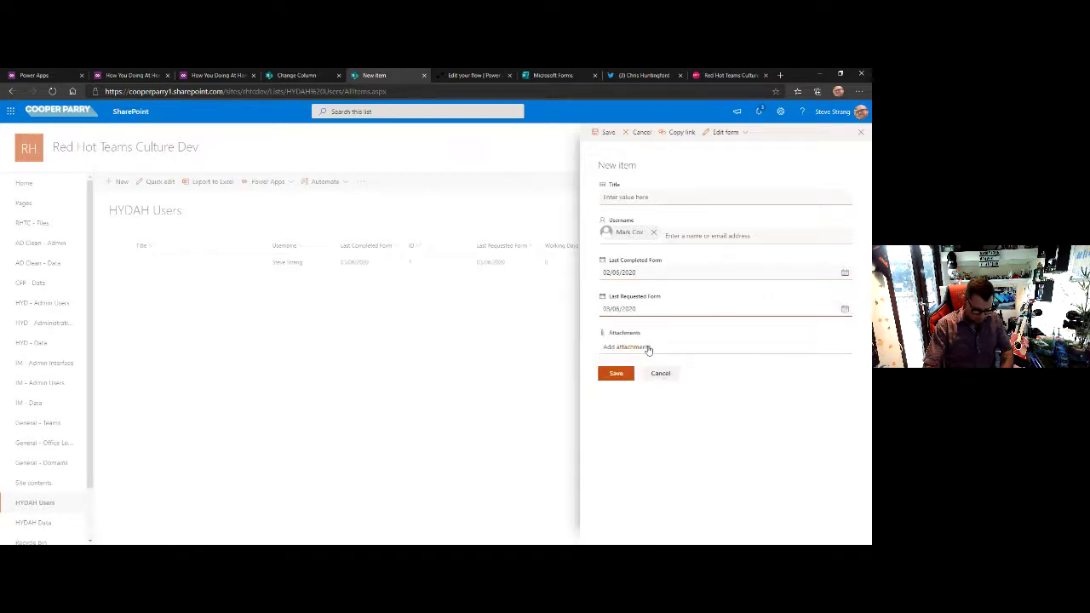
click(612, 375)
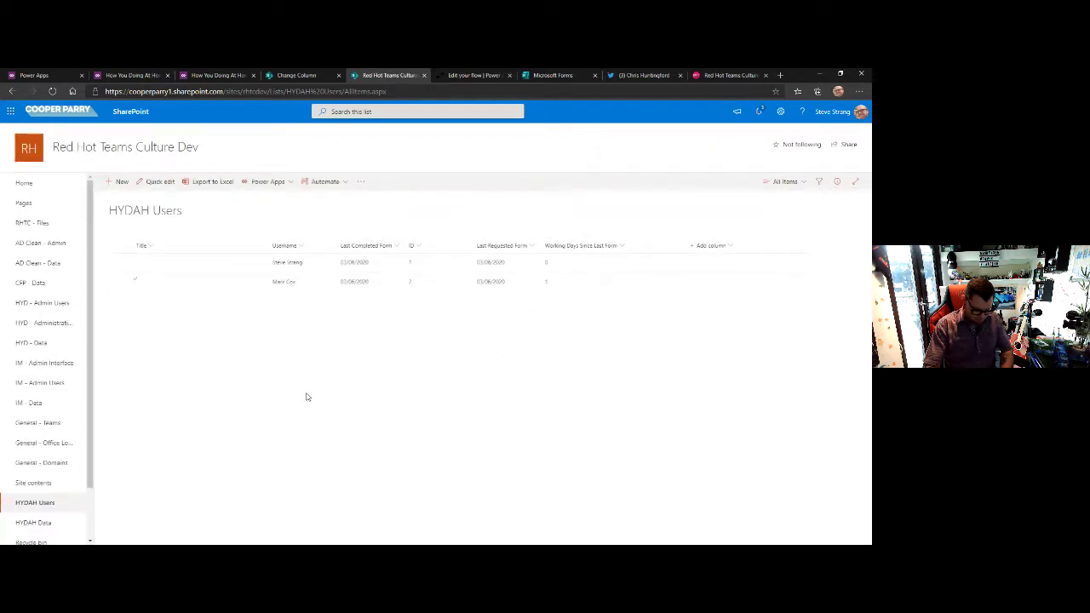
View the HYDAH Users list in quick edit, select its first row, and return to the normal list view.
click(162, 185)
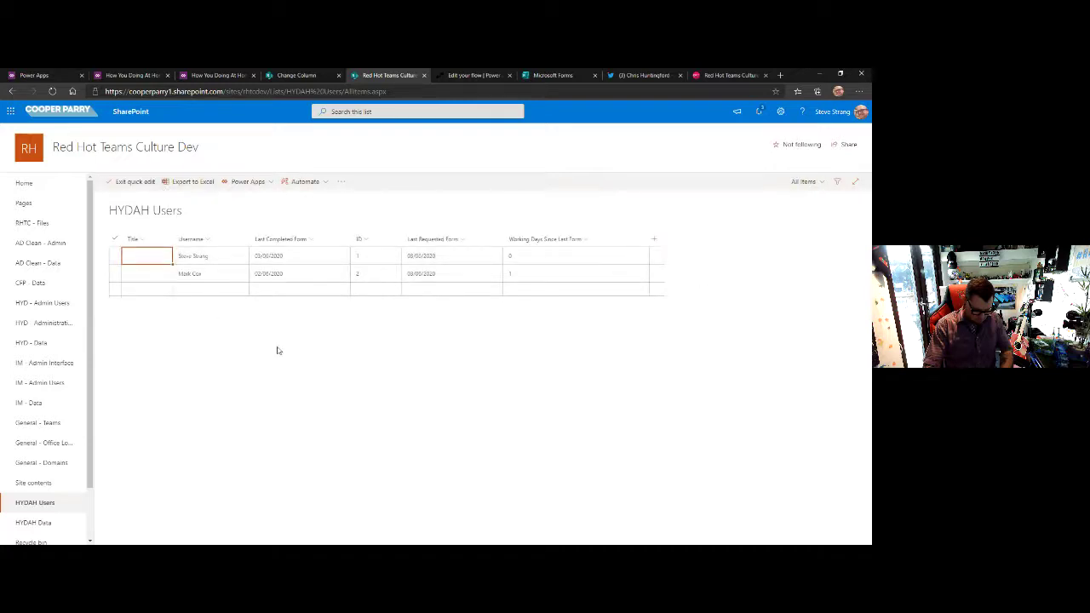
click(219, 252)
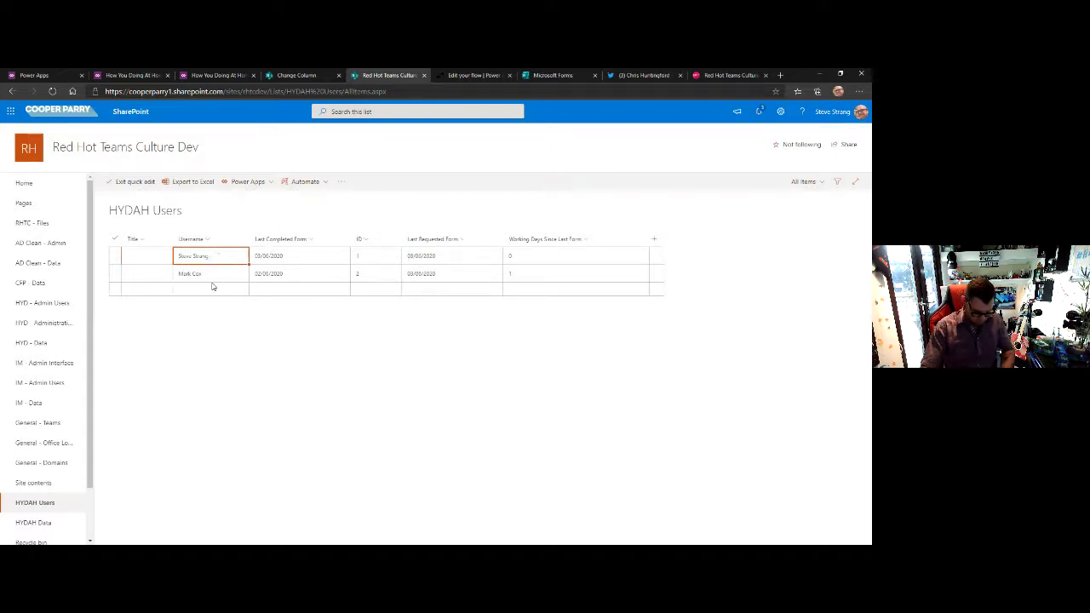
click(117, 255)
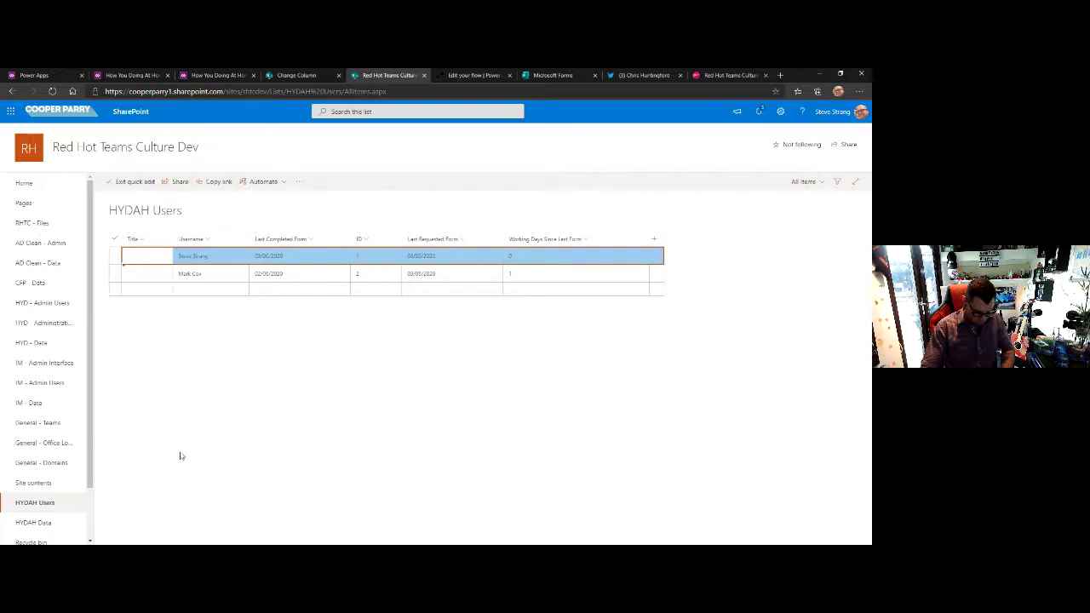
click(135, 181)
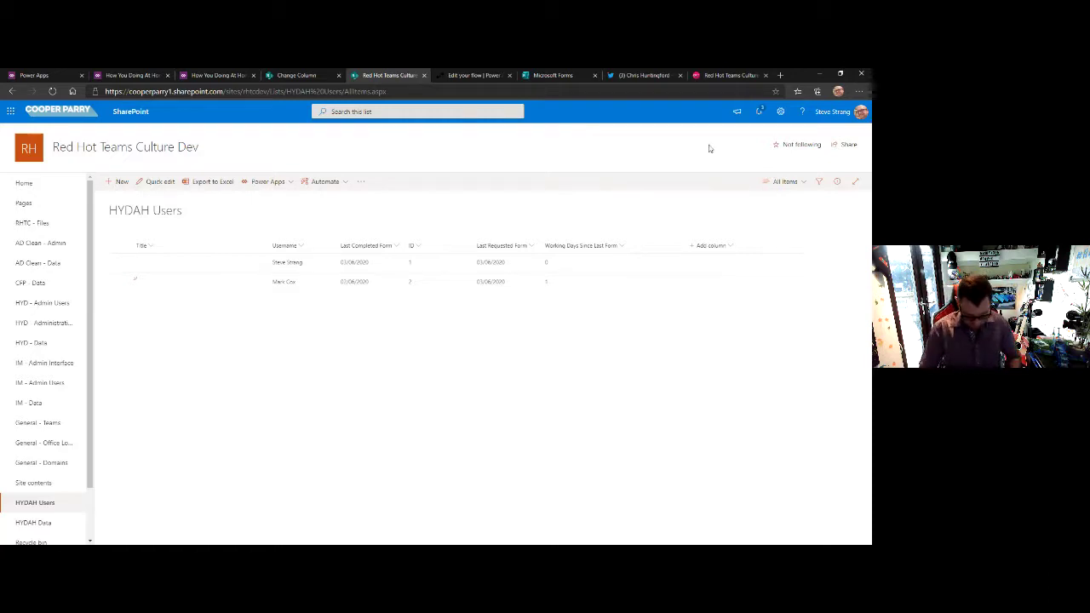
Open the permissions page of the HYDAH Users list from its list settings.
click(783, 113)
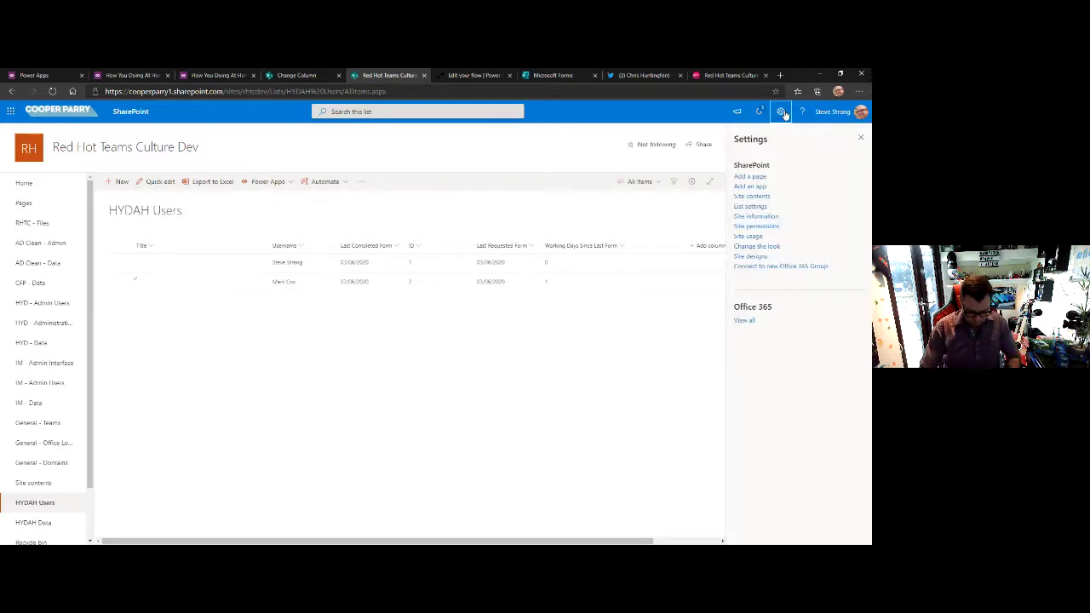
click(755, 208)
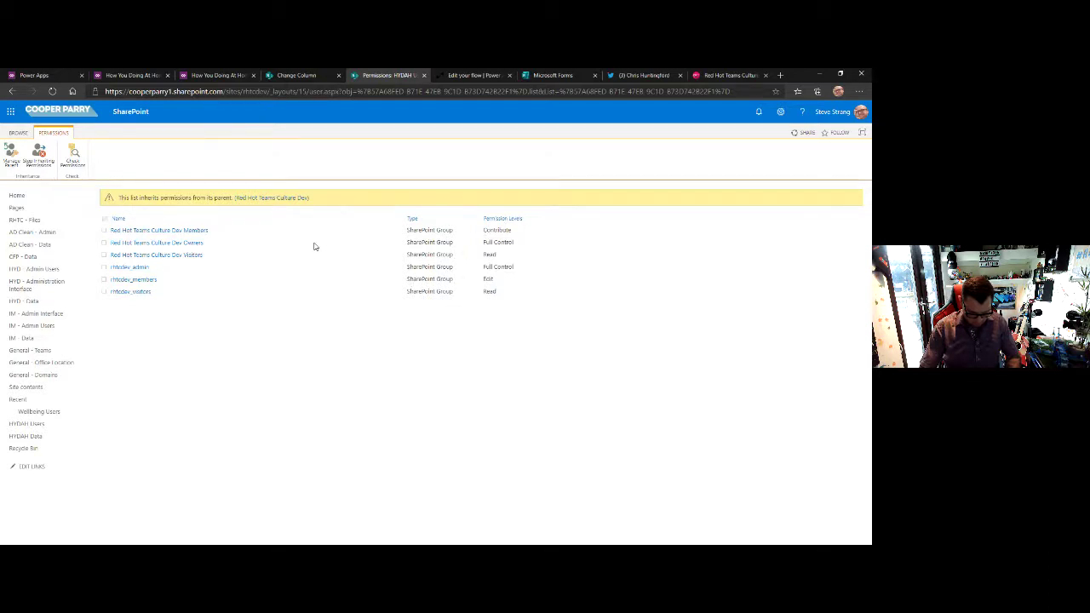
Open the advanced settings of the HYDAH Data list from its list settings.
click(12, 91)
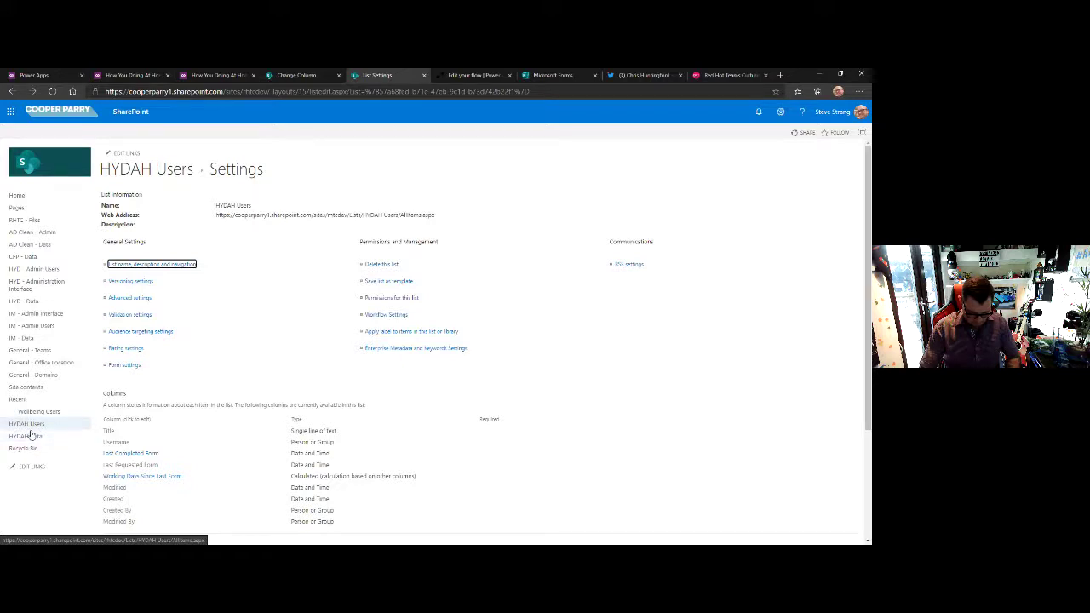
click(26, 436)
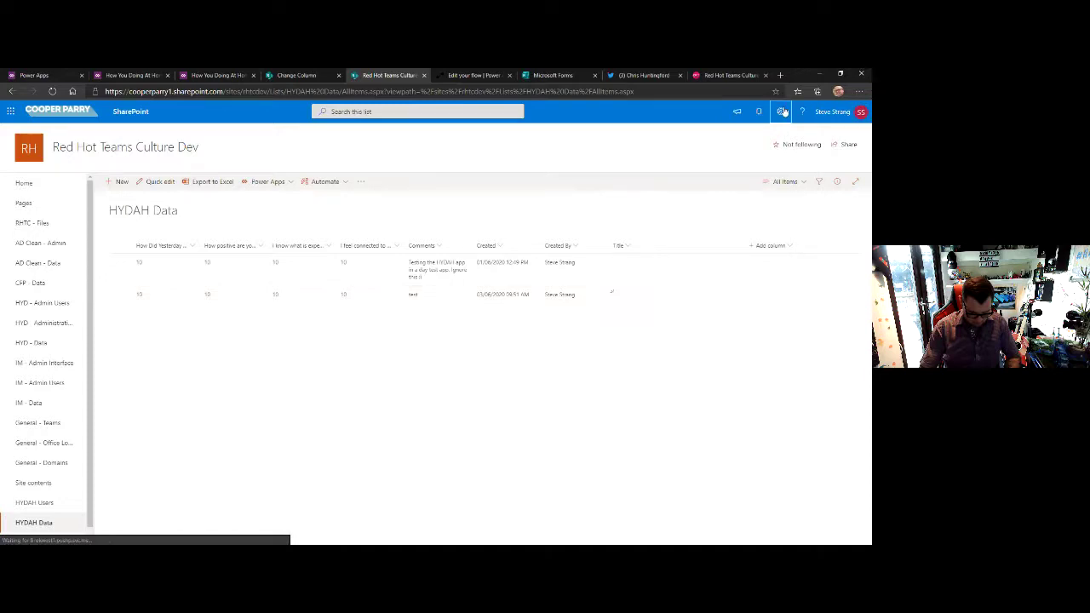
click(780, 111)
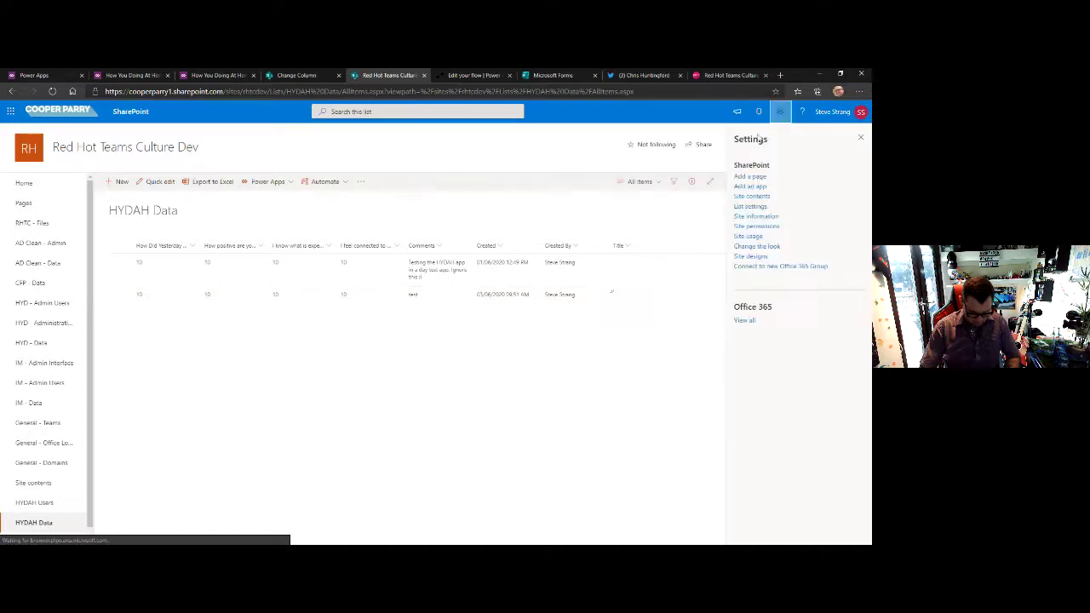
click(752, 207)
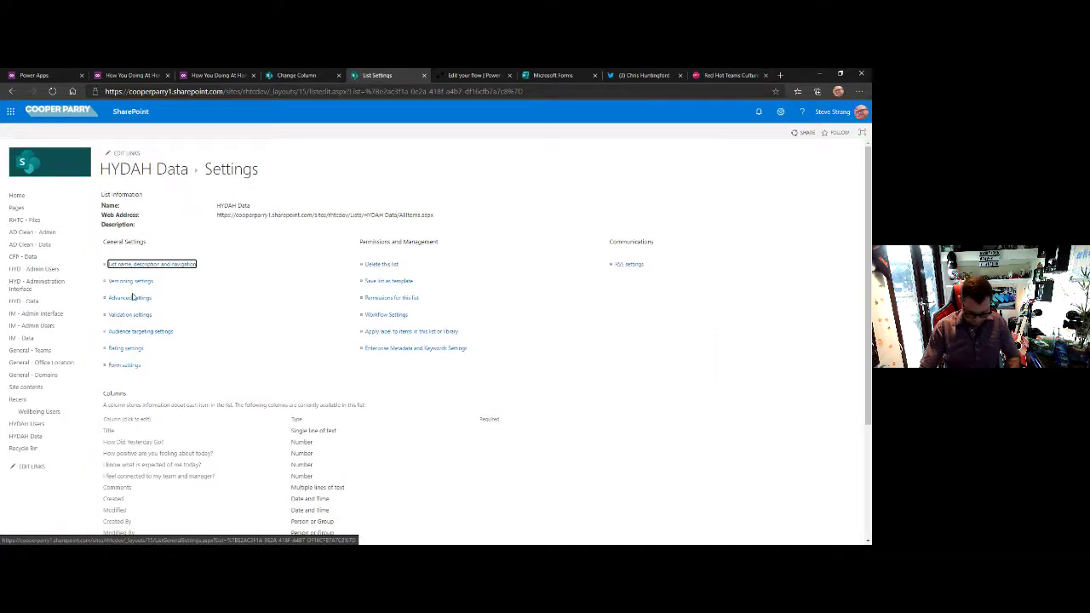
click(129, 298)
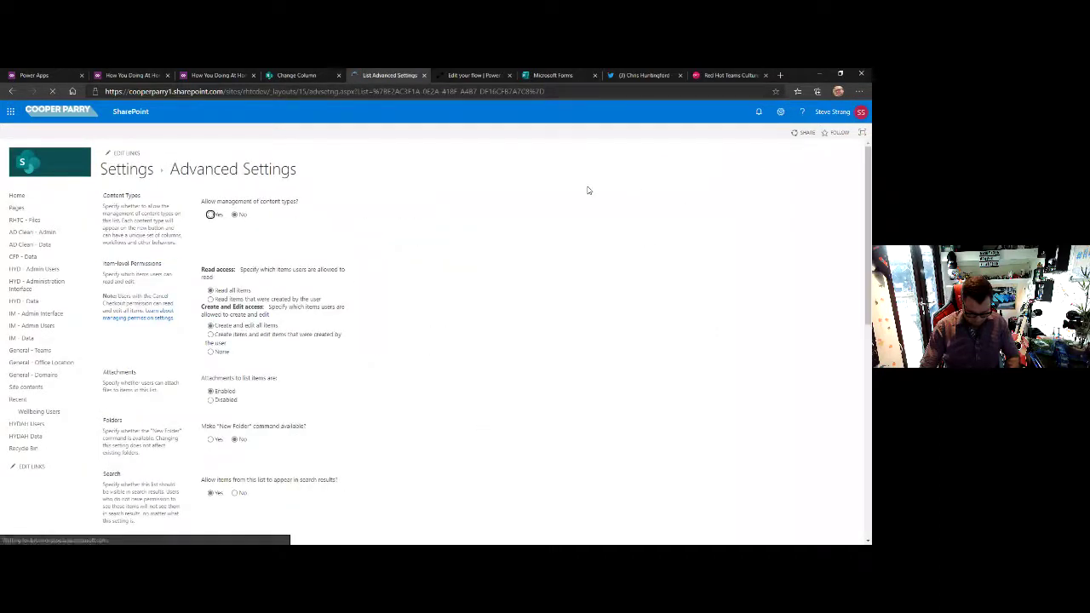
Restrict the HYDAH Data list's item-level read access and create and edit access to items created by the user, and save the settings.
scroll(205, 253, down, 1)
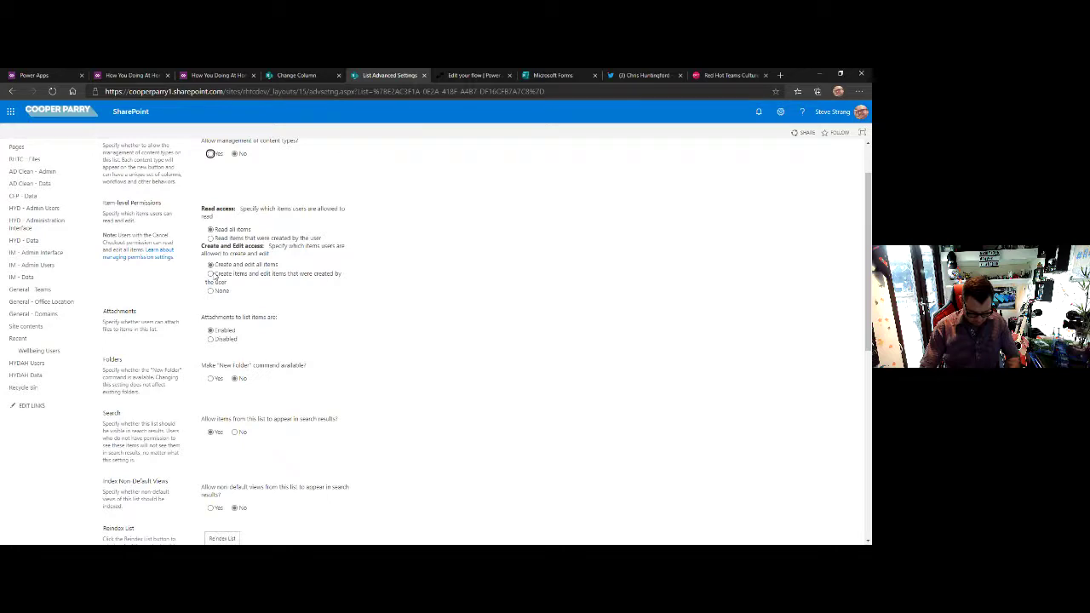
click(213, 275)
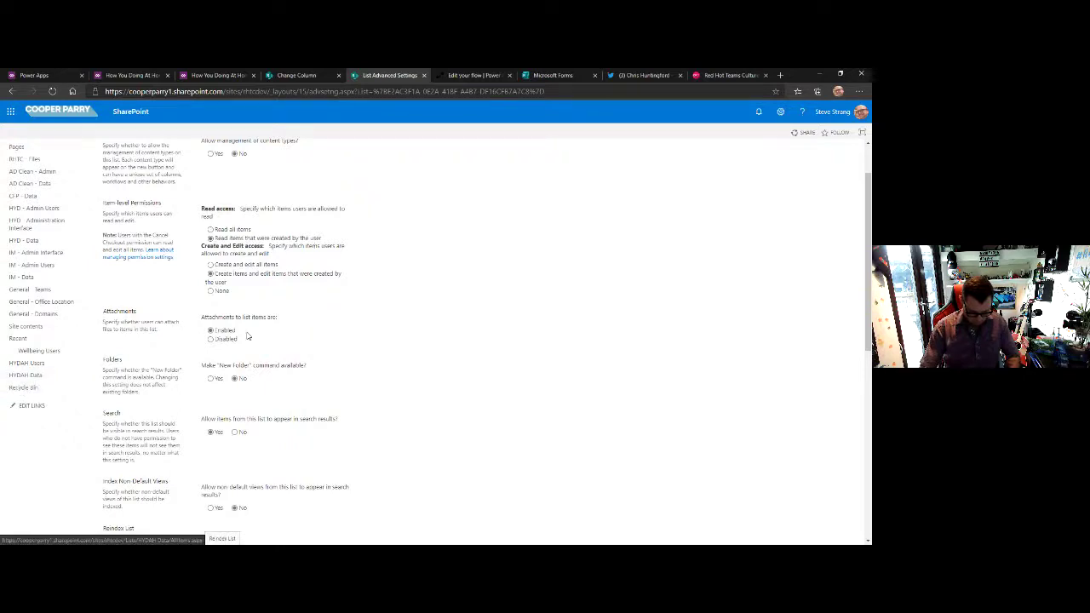
scroll(383, 341, down, 10)
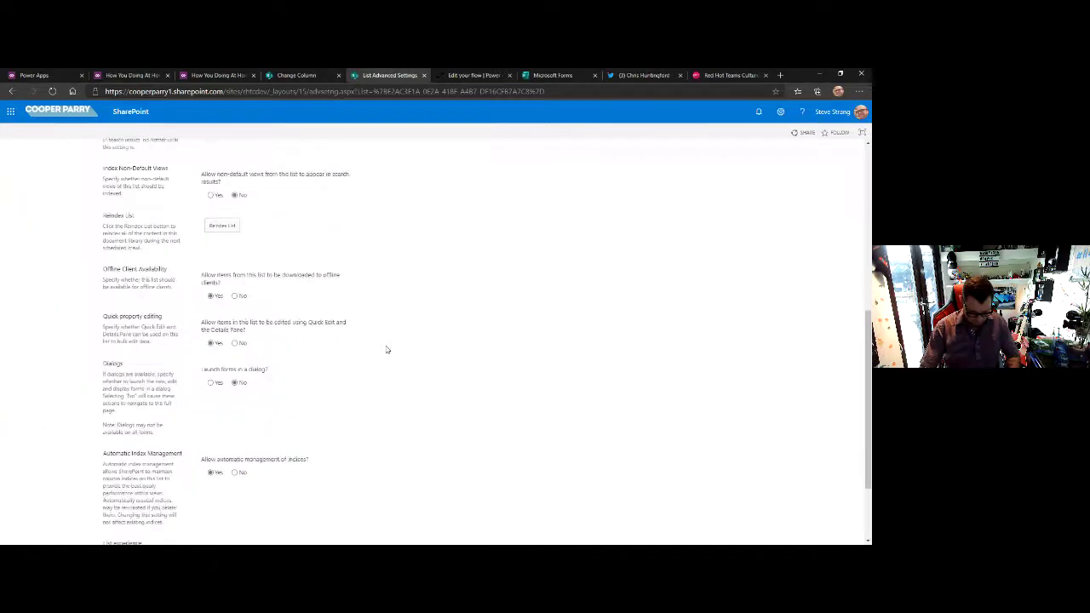
click(310, 502)
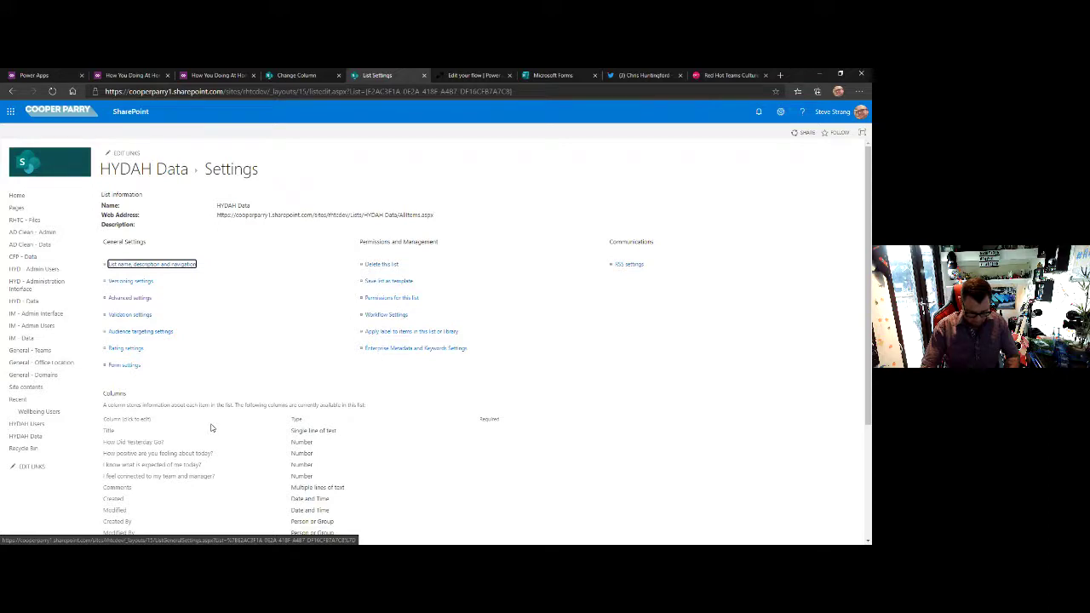
Return to the Power Apps home page, load powerapps.microsoft.com, sign in and show the list of apps.
click(222, 78)
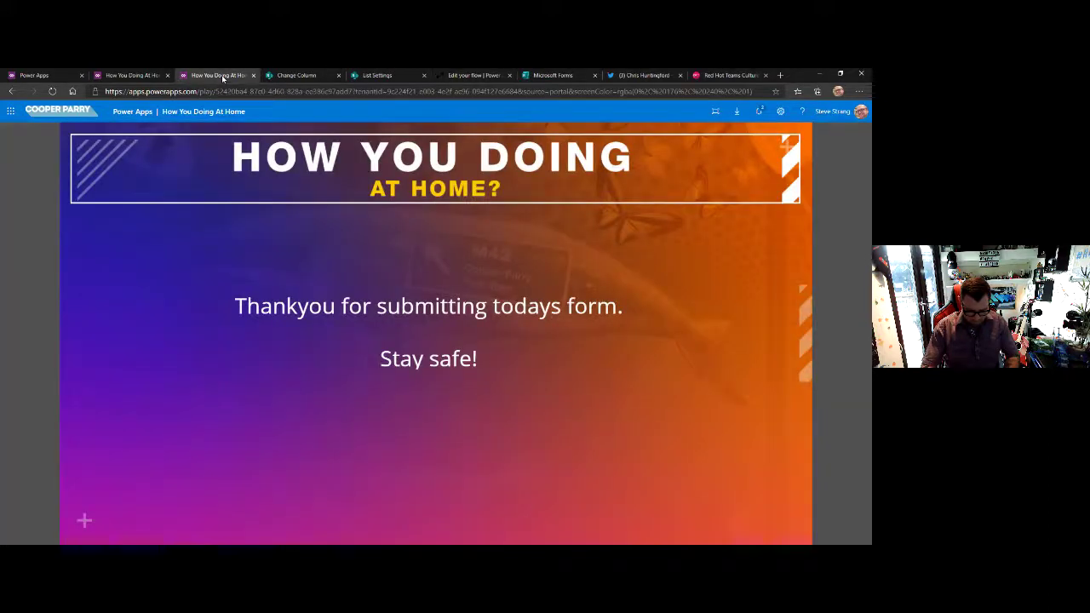
click(113, 75)
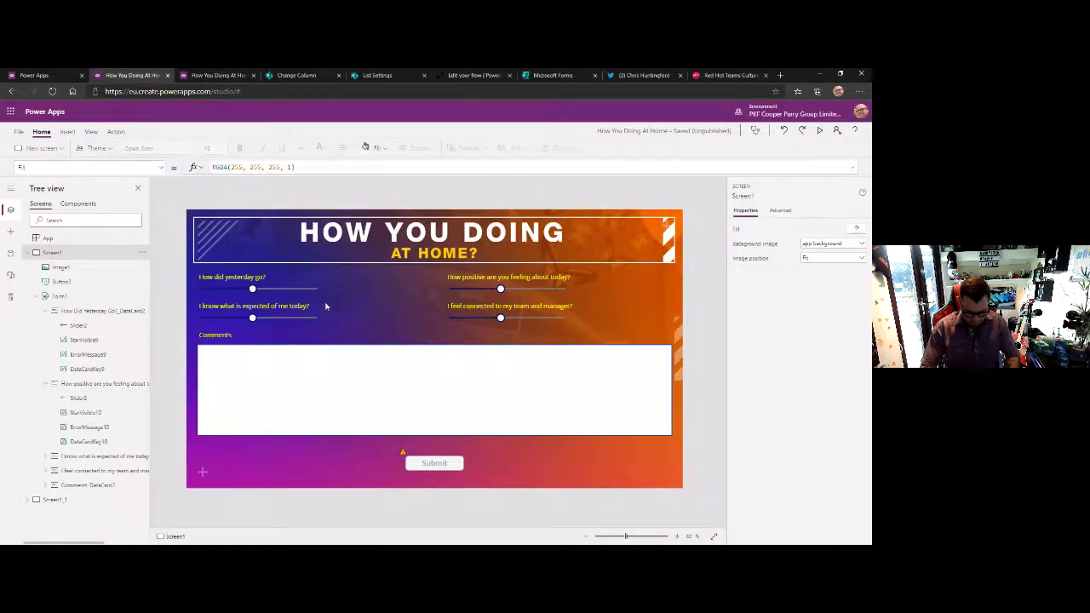
click(45, 77)
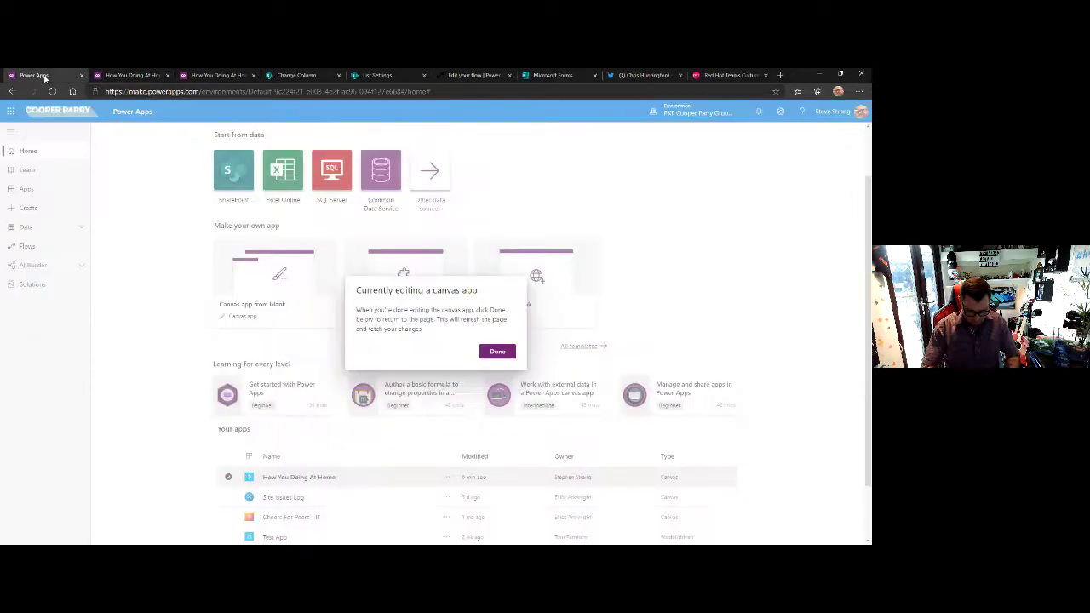
click(239, 92)
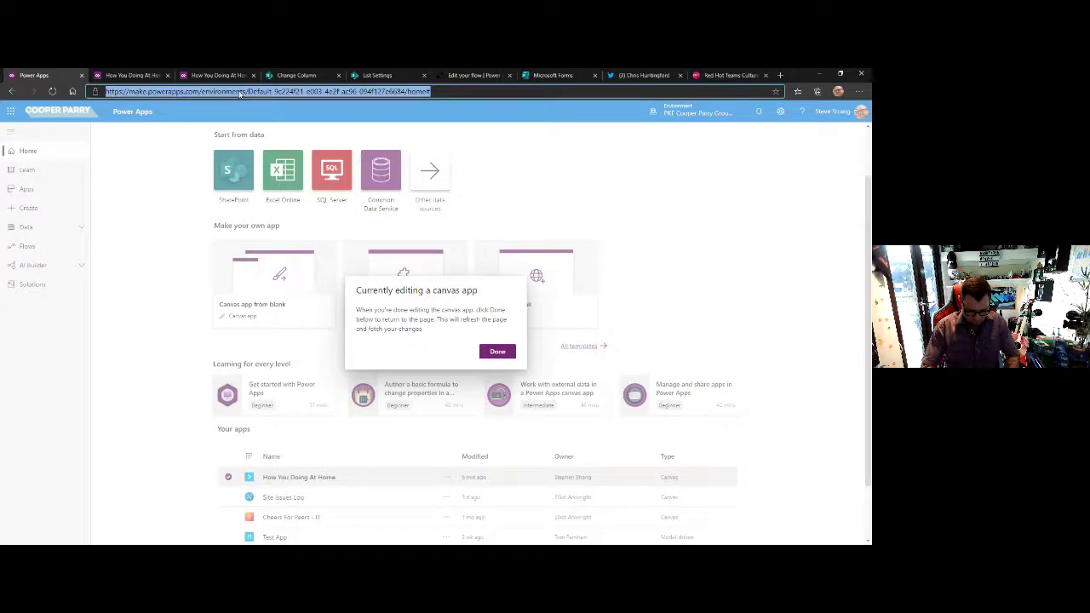
text(powerapps.microsoft.com/)
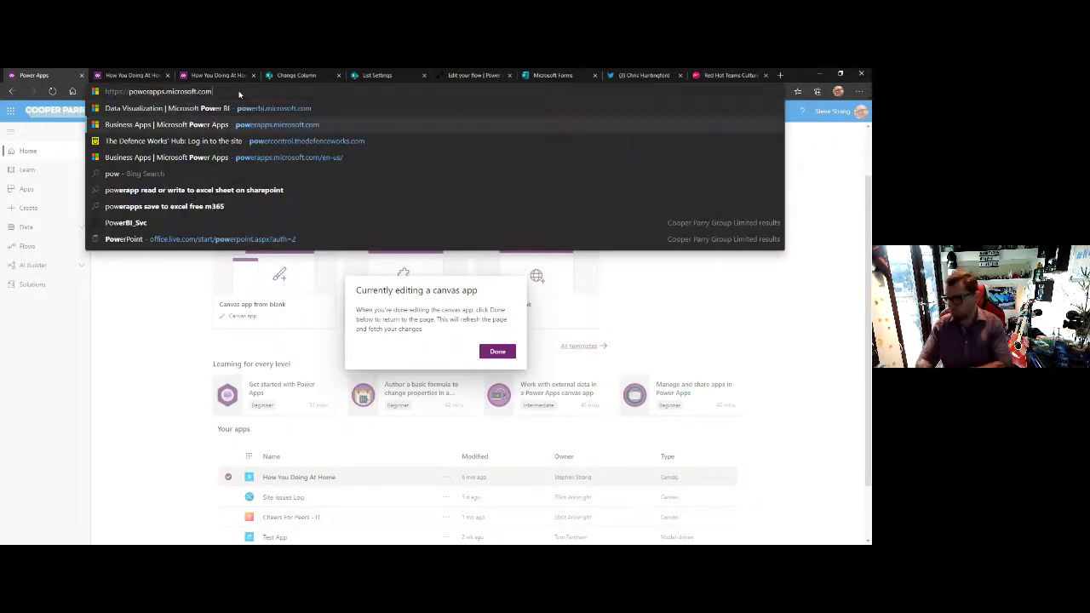
key(Return)
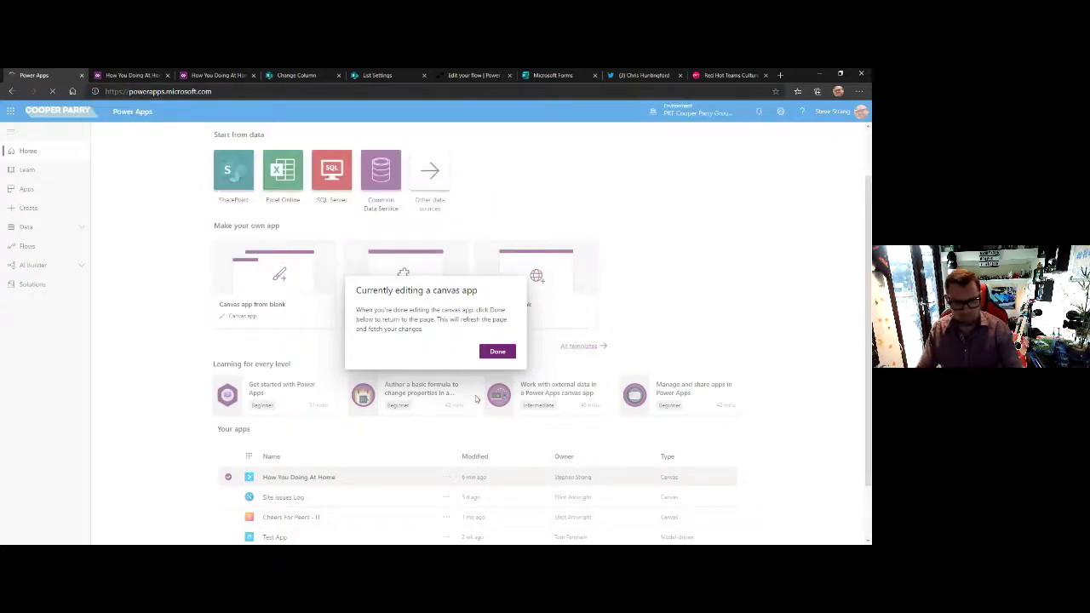
click(499, 352)
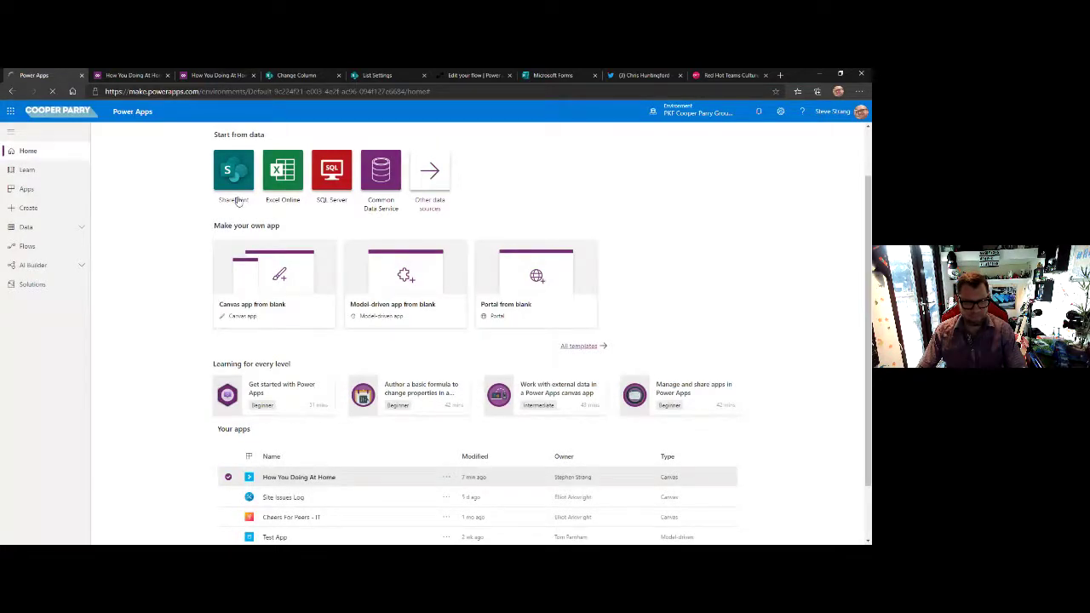
scroll(141, 179, down, 2)
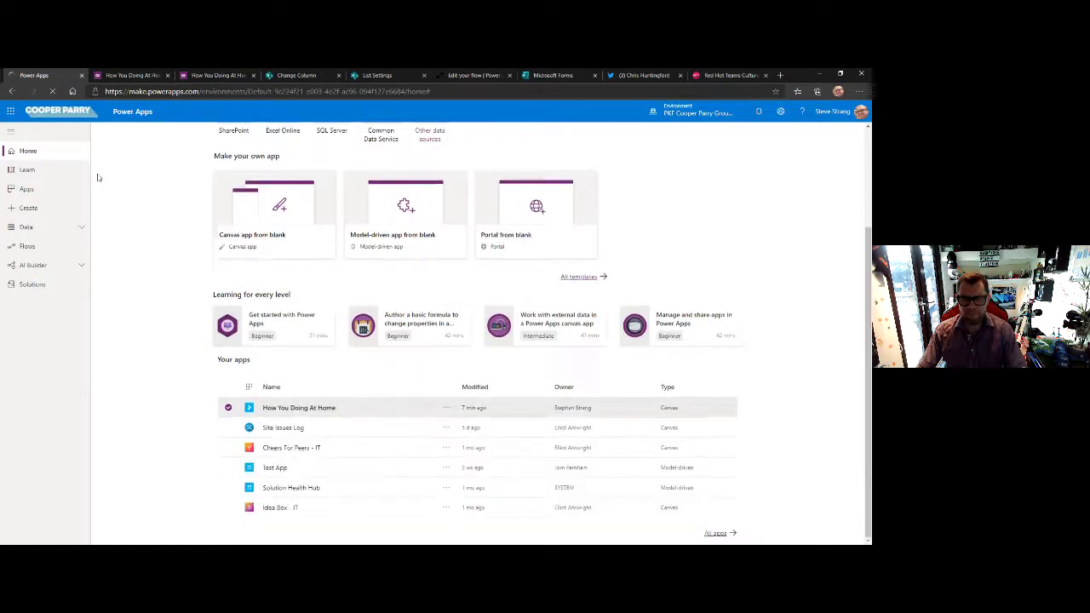
click(134, 76)
click(51, 76)
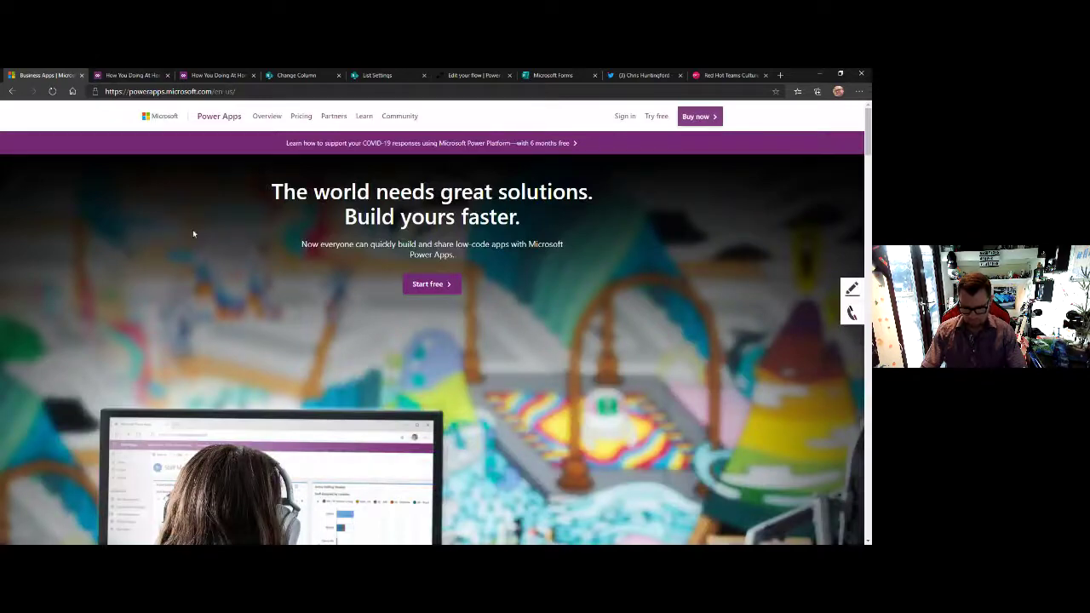
click(624, 117)
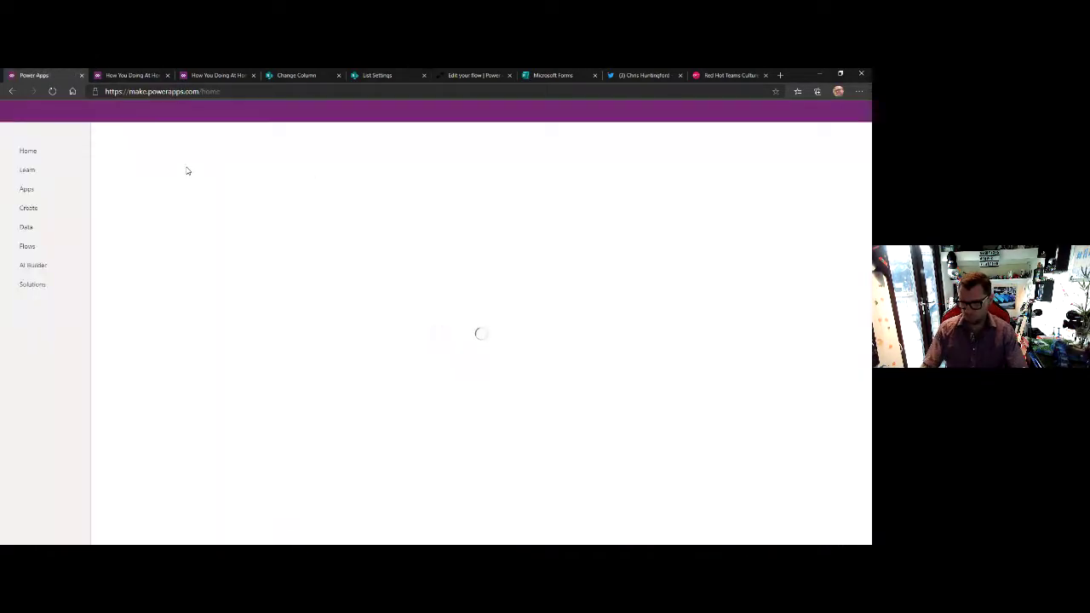
click(30, 191)
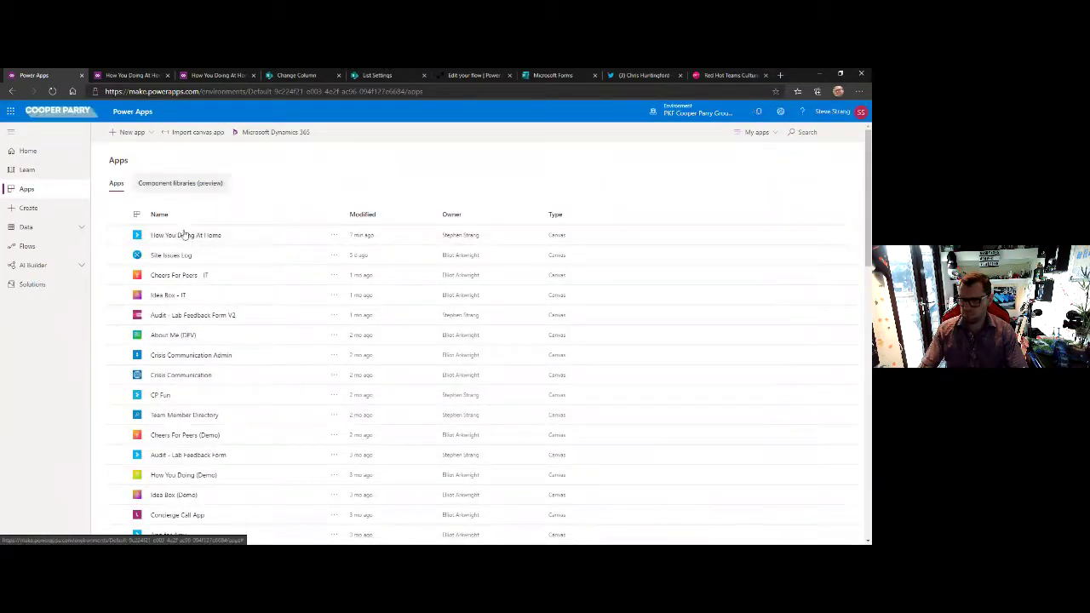
Open sharing for the How You Doing At Home app, look up a colleague by first name, cancel sharing and deselect the app.
click(117, 236)
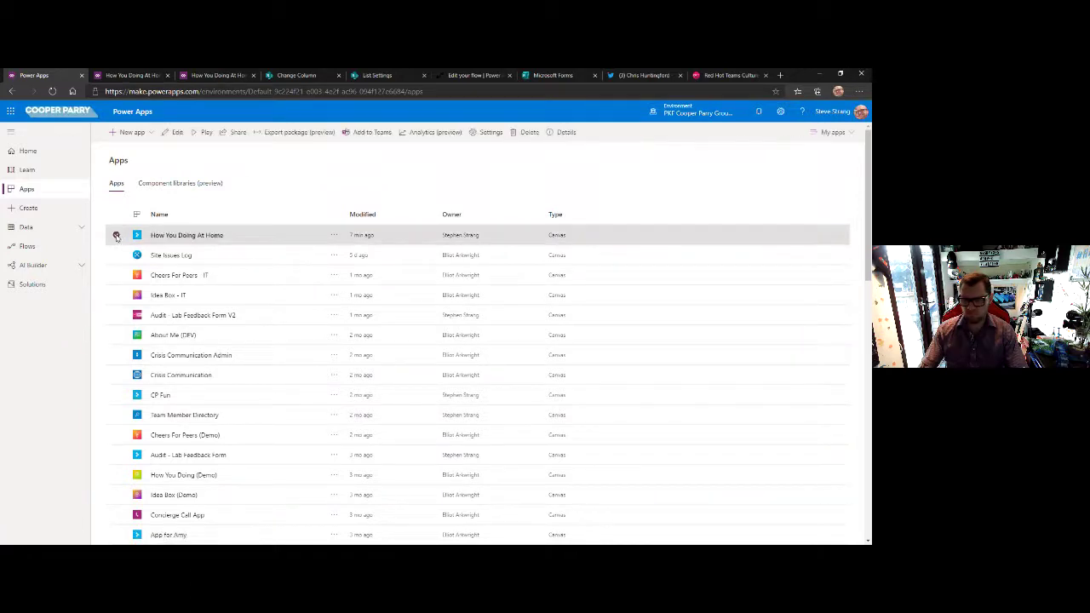
click(232, 135)
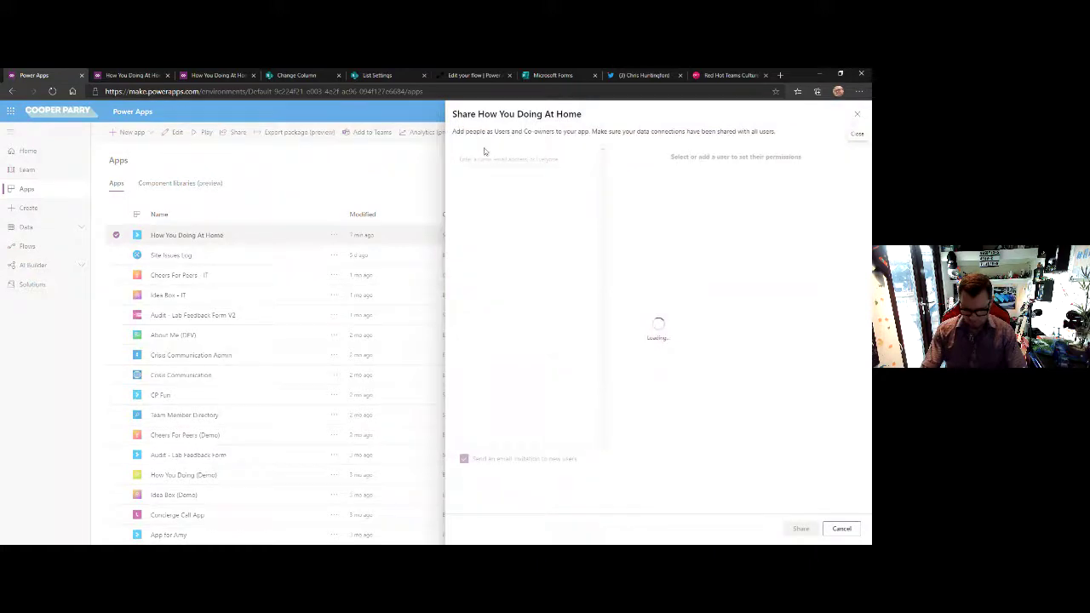
click(493, 159)
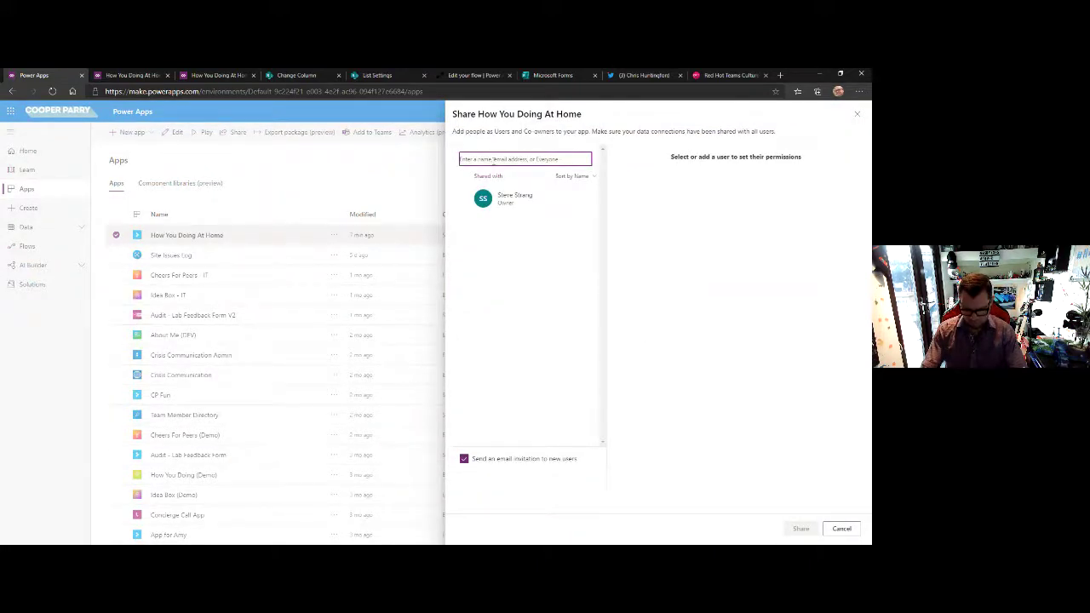
text(mark)
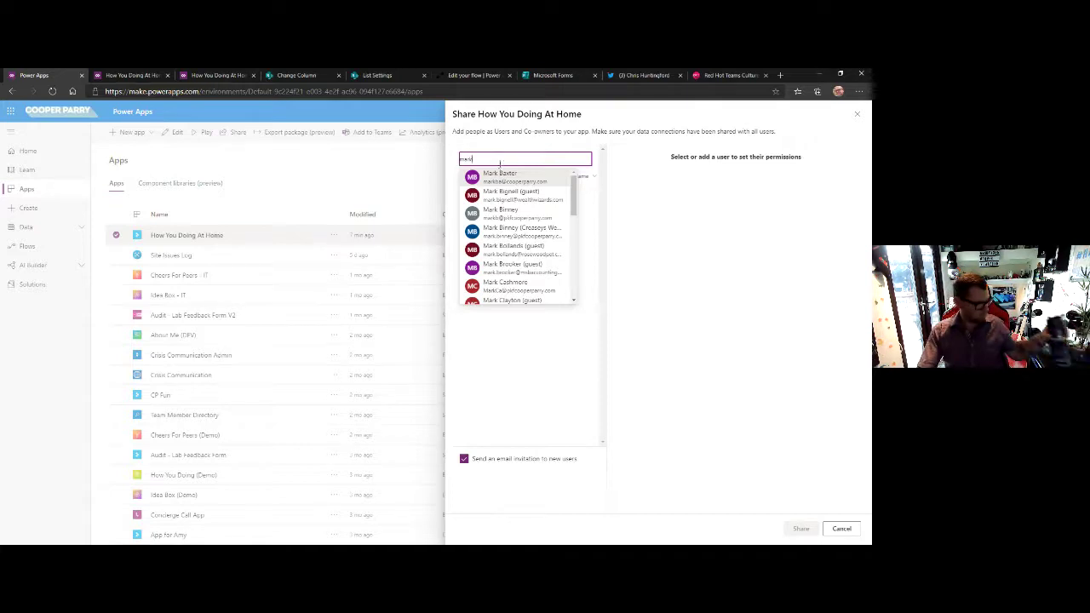
double_click(465, 159)
key(BackSpace)
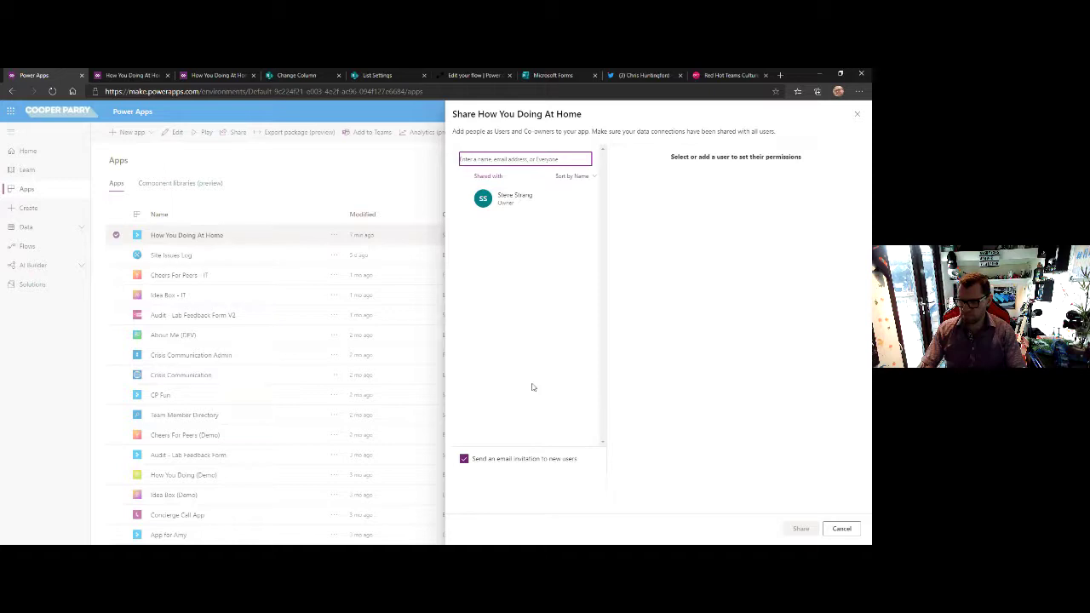
click(841, 529)
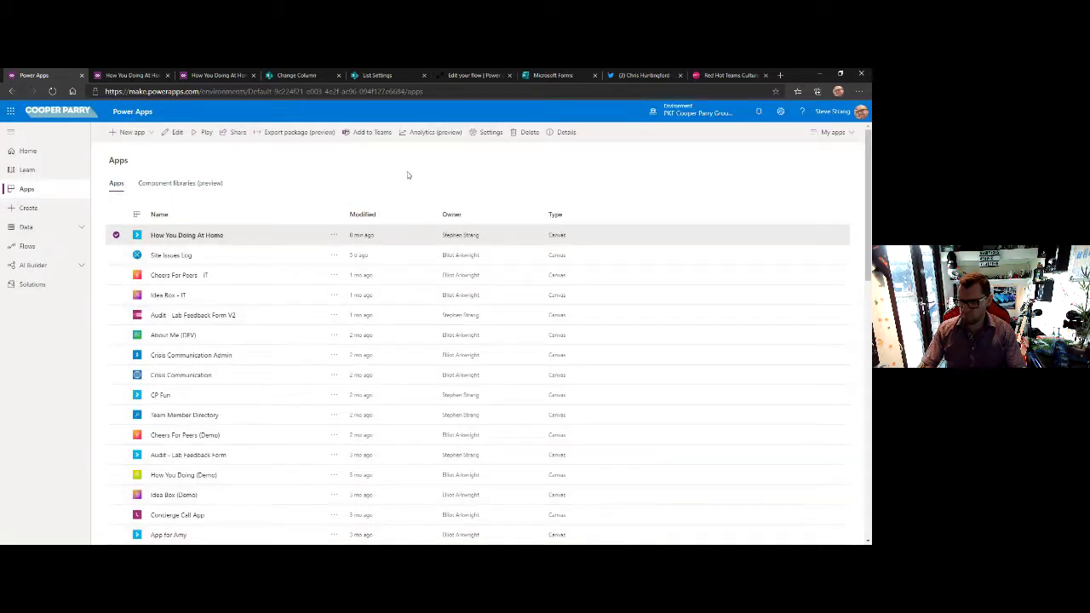
click(407, 175)
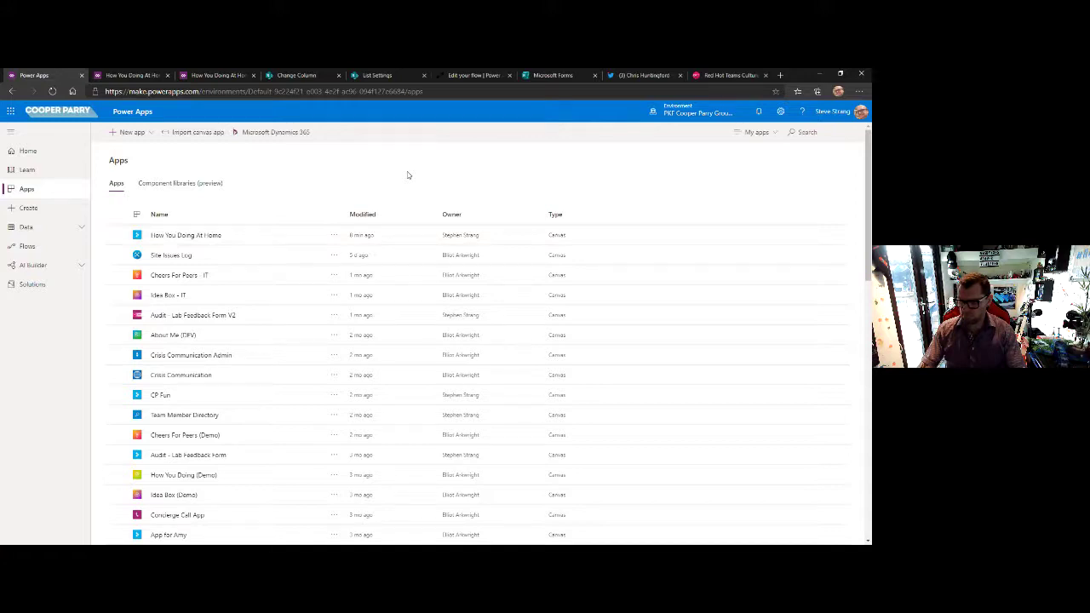